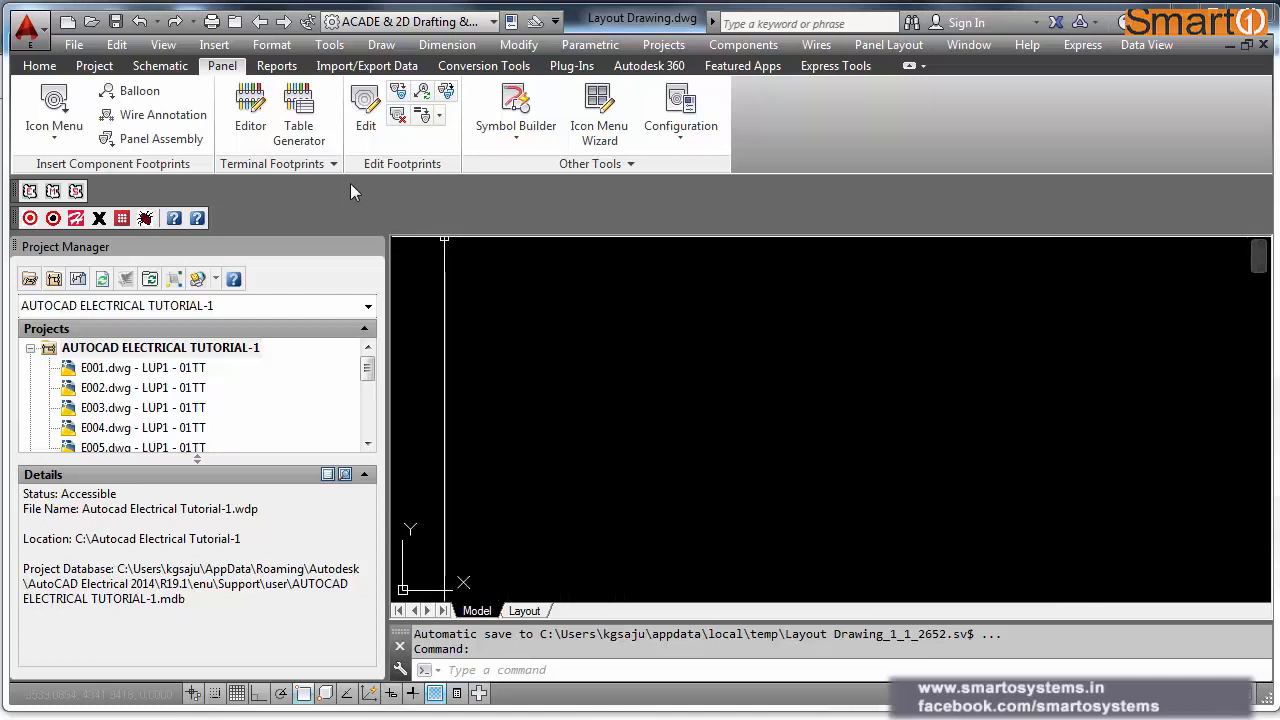
{"action": "left_click", "coordinate": [180, 70]}
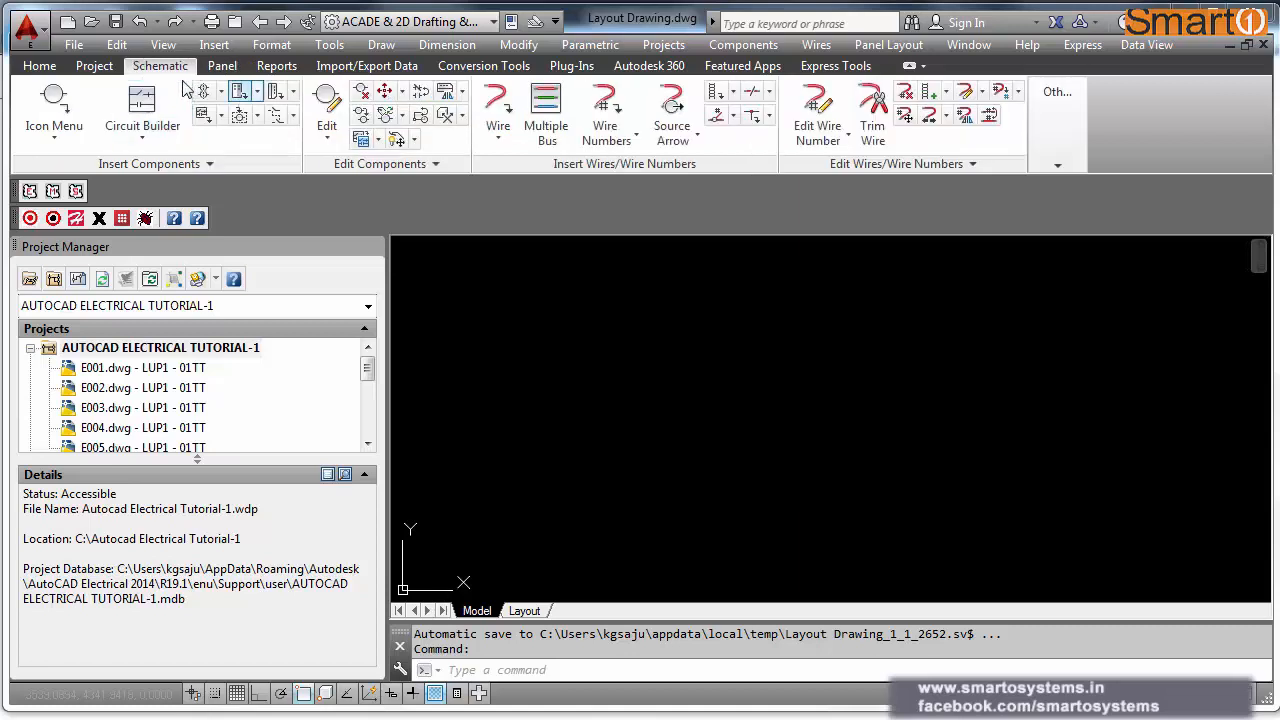
{"action": "left_click", "coordinate": [95, 66]}
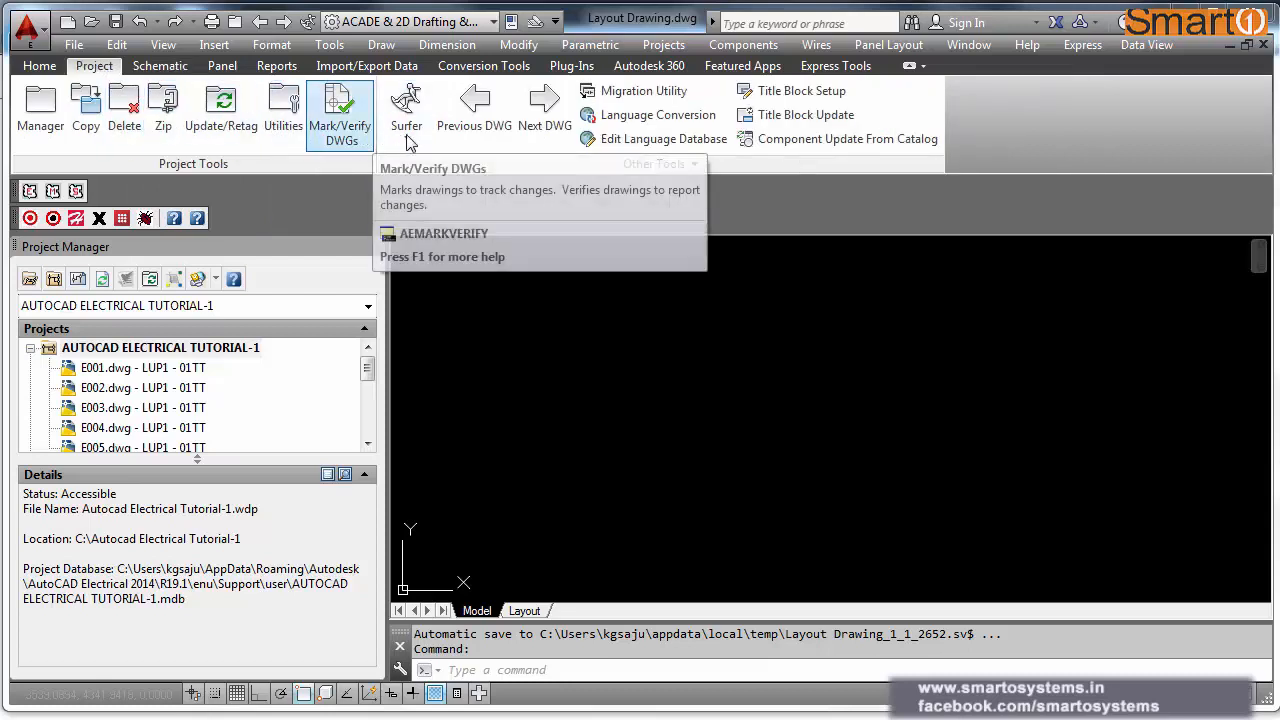
{"action": "left_click", "coordinate": [290, 67]}
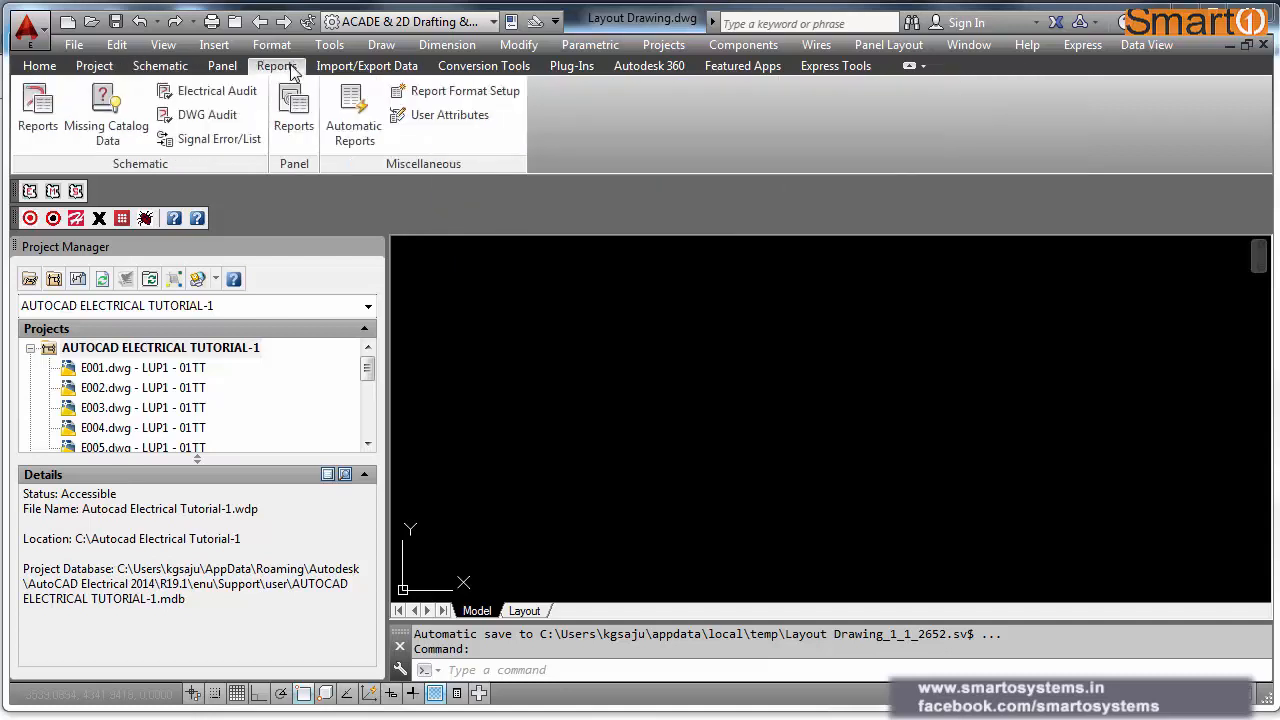
{"action": "left_click", "coordinate": [239, 71]}
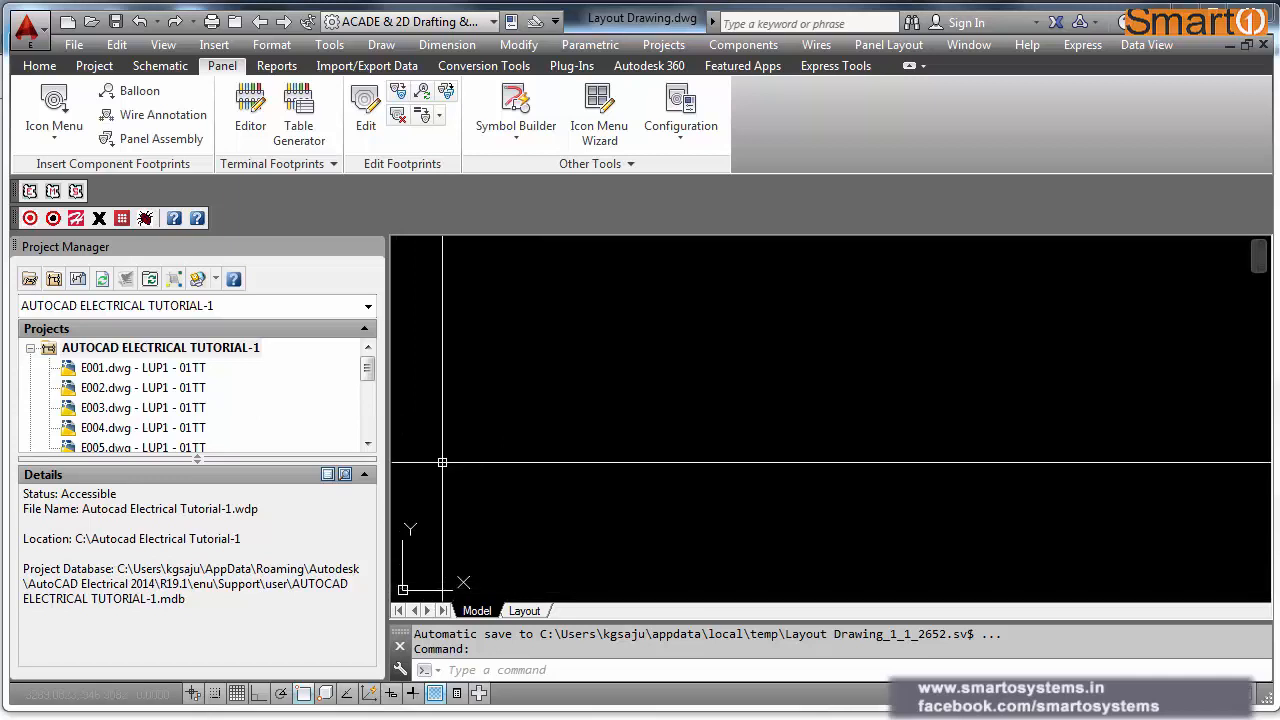
Step: Examine the drawing sheet with its border and title block in the layout, and return to model space
{"action": "left_click", "coordinate": [525, 611]}
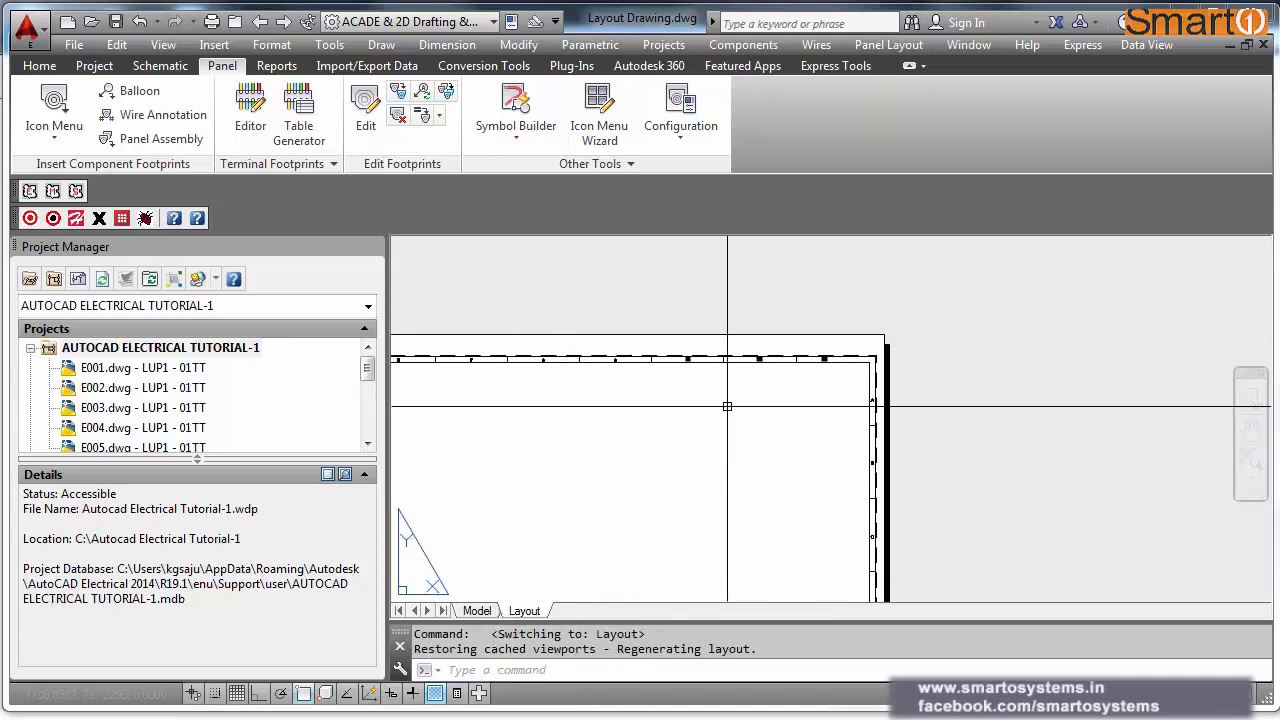
{"action": "middle_click_drag", "start_coordinate": [726, 406], "coordinate": [889, 324]}
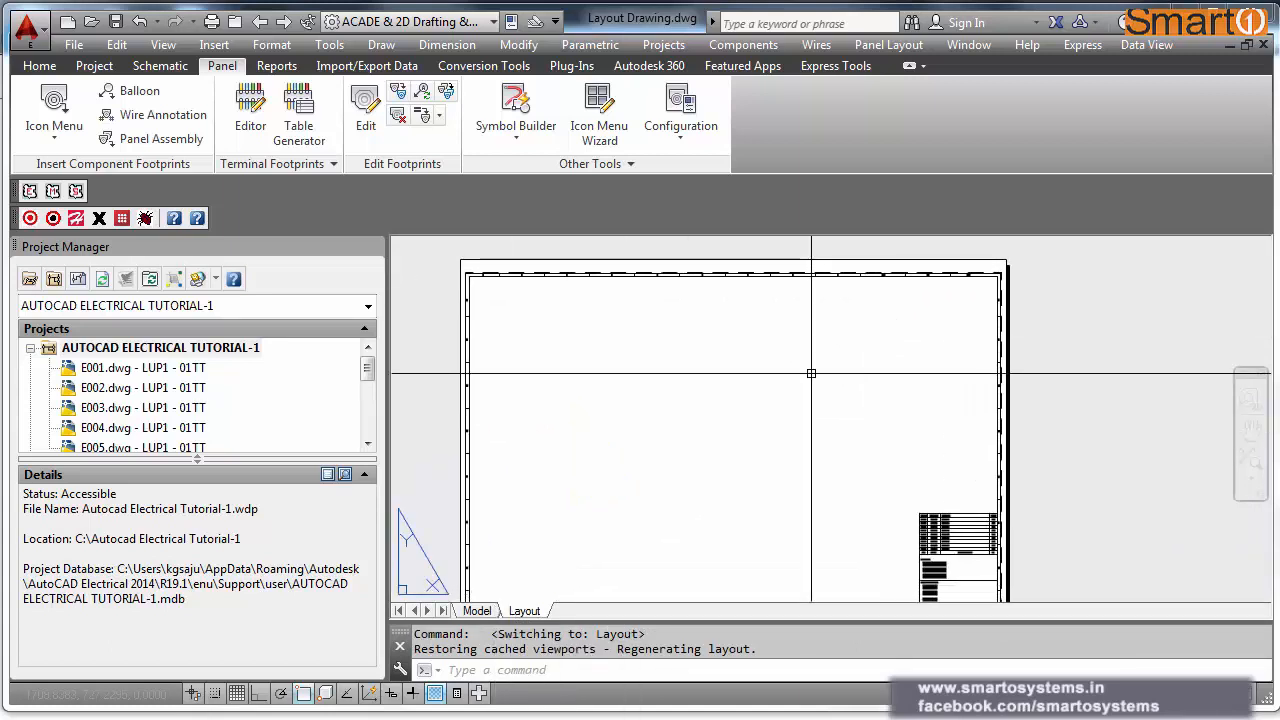
{"action": "middle_click_drag", "start_coordinate": [713, 406], "coordinate": [754, 374]}
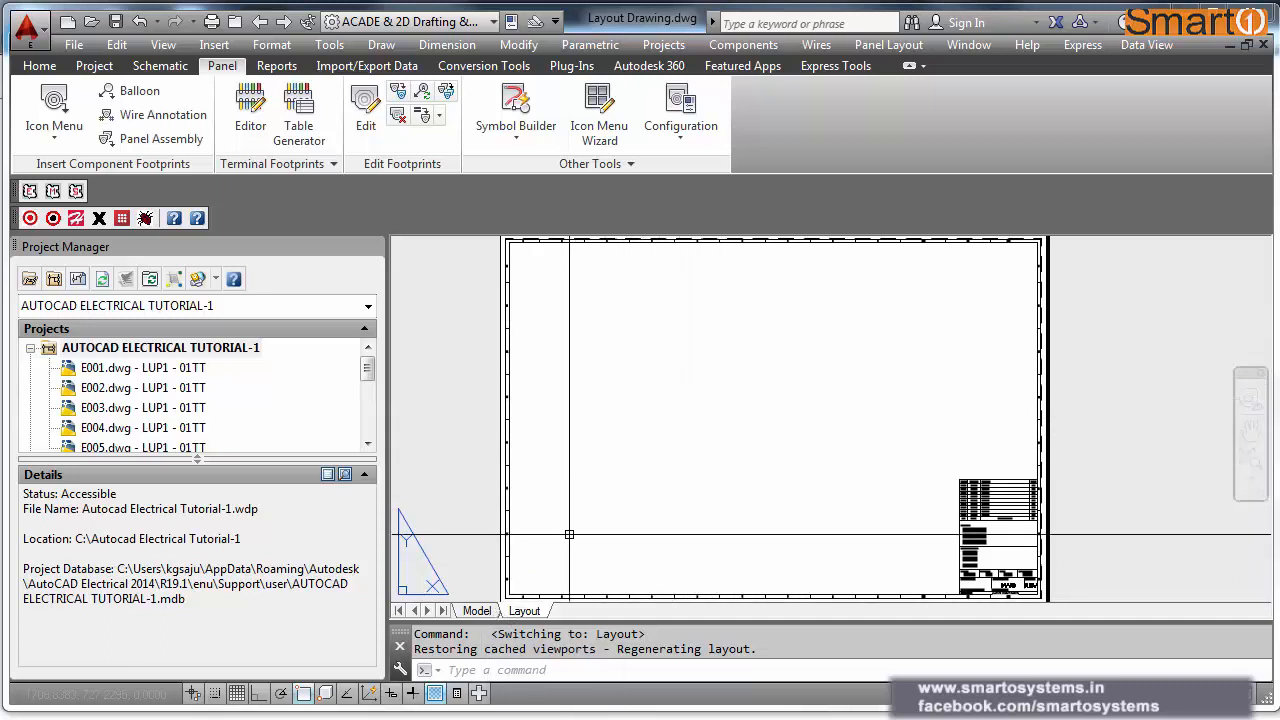
{"action": "left_click", "coordinate": [477, 611]}
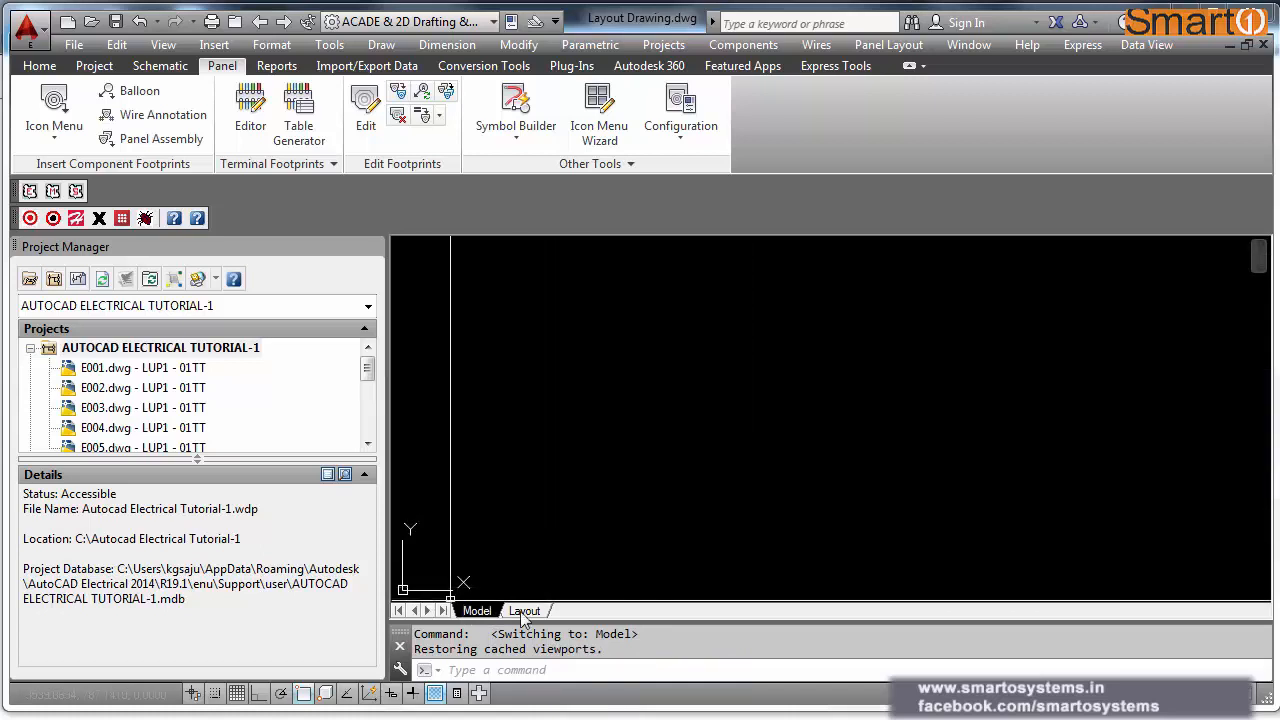
{"action": "left_click", "coordinate": [522, 612]}
{"action": "right_click", "coordinate": [522, 612]}
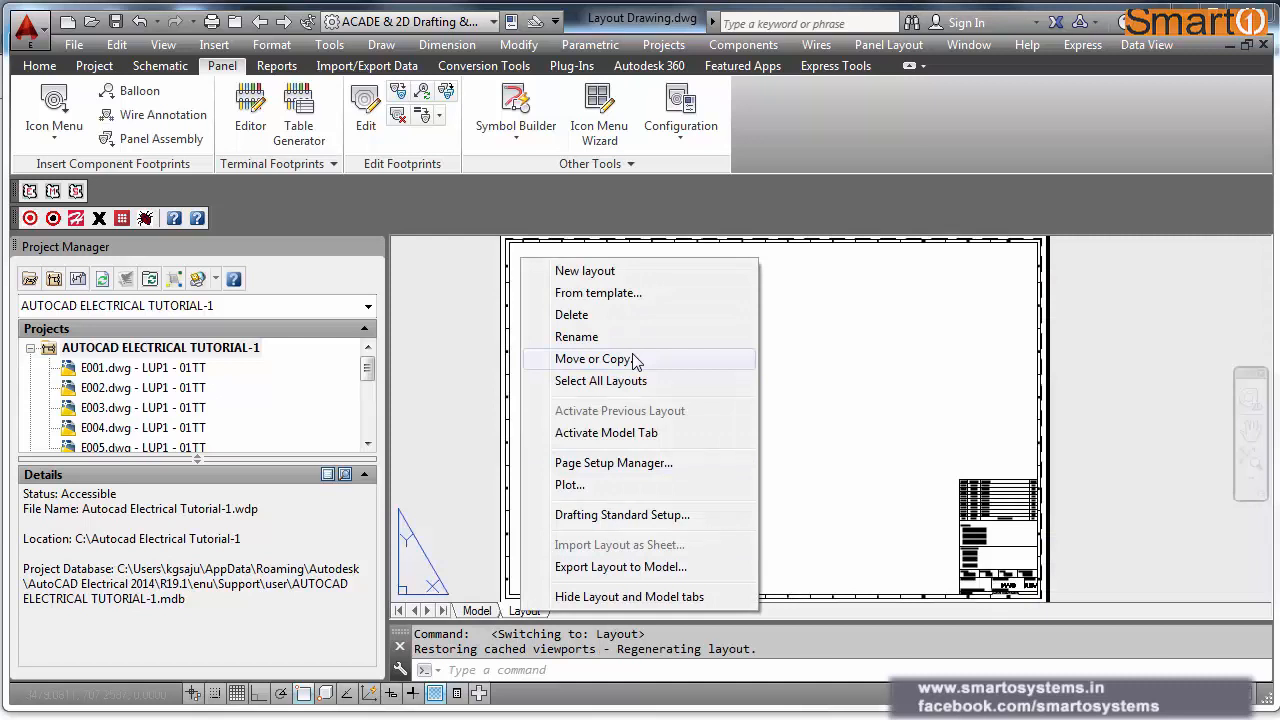
{"action": "left_click", "coordinate": [466, 501]}
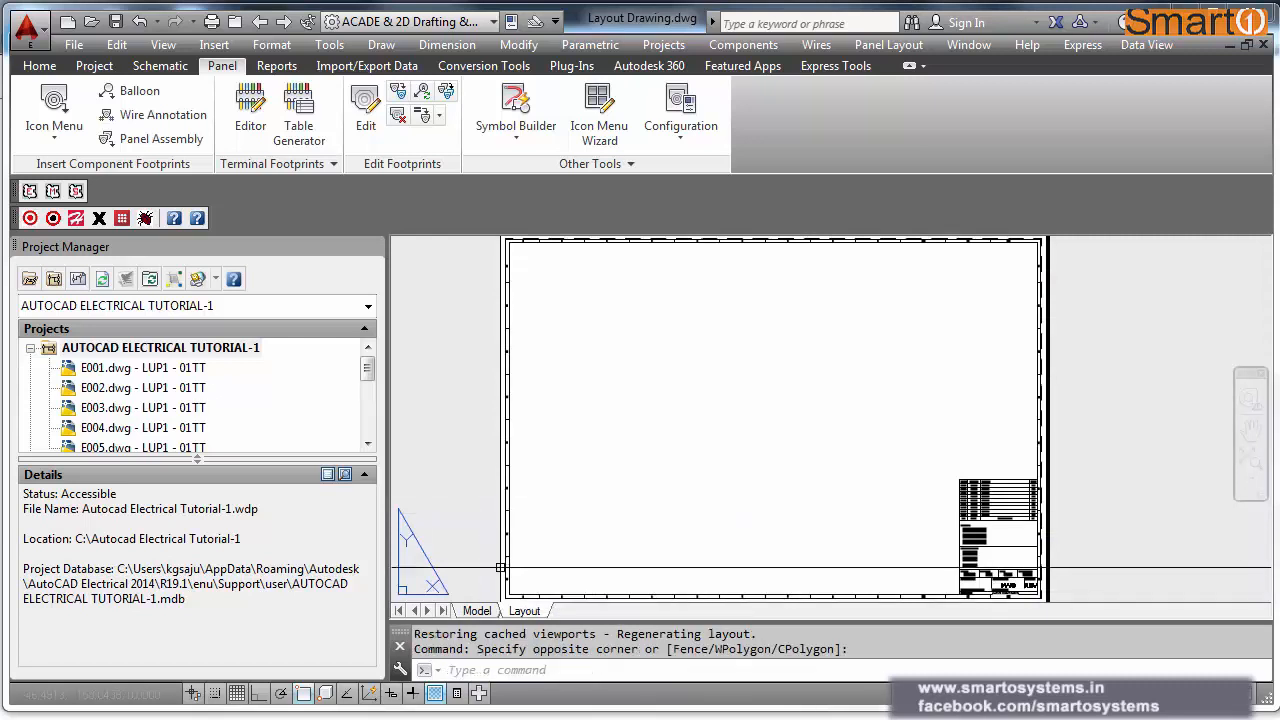
{"action": "left_click", "coordinate": [477, 611]}
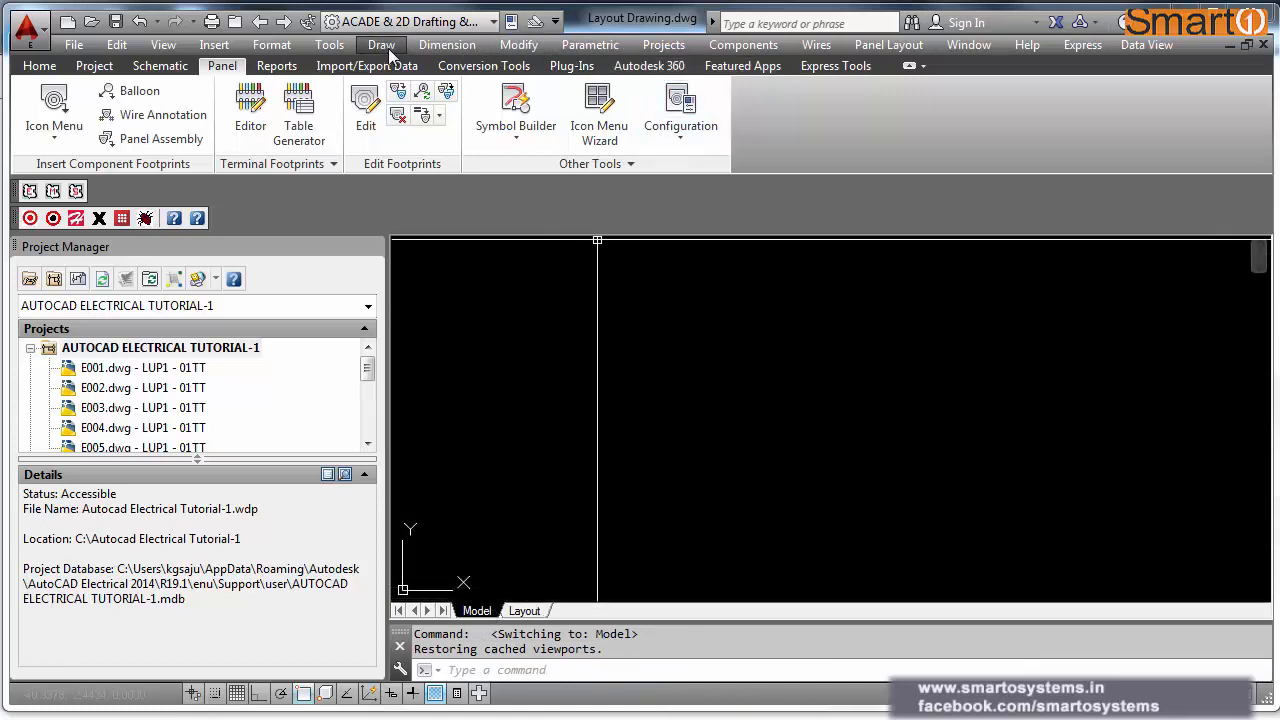
Step: Review the Plot and Publish, System, User Preferences and Display settings in the program's Options, including the layout elements
{"action": "left_click", "coordinate": [556, 22]}
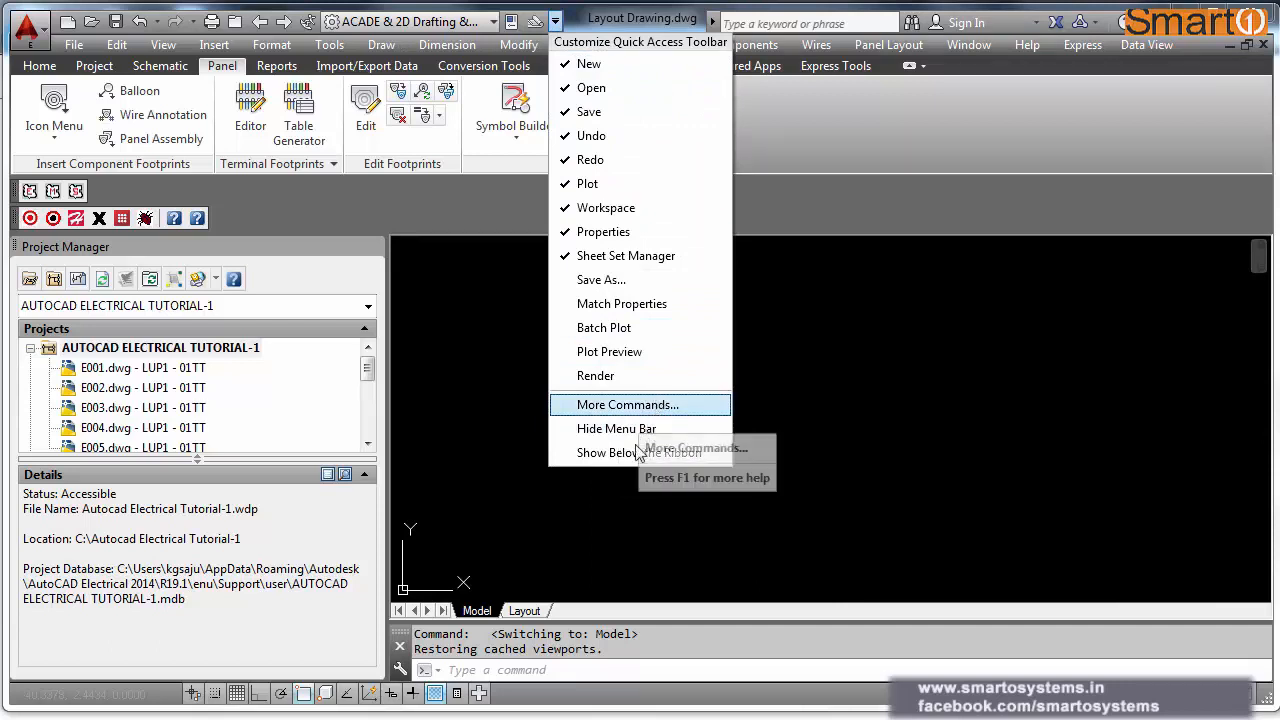
{"action": "left_click", "coordinate": [877, 388]}
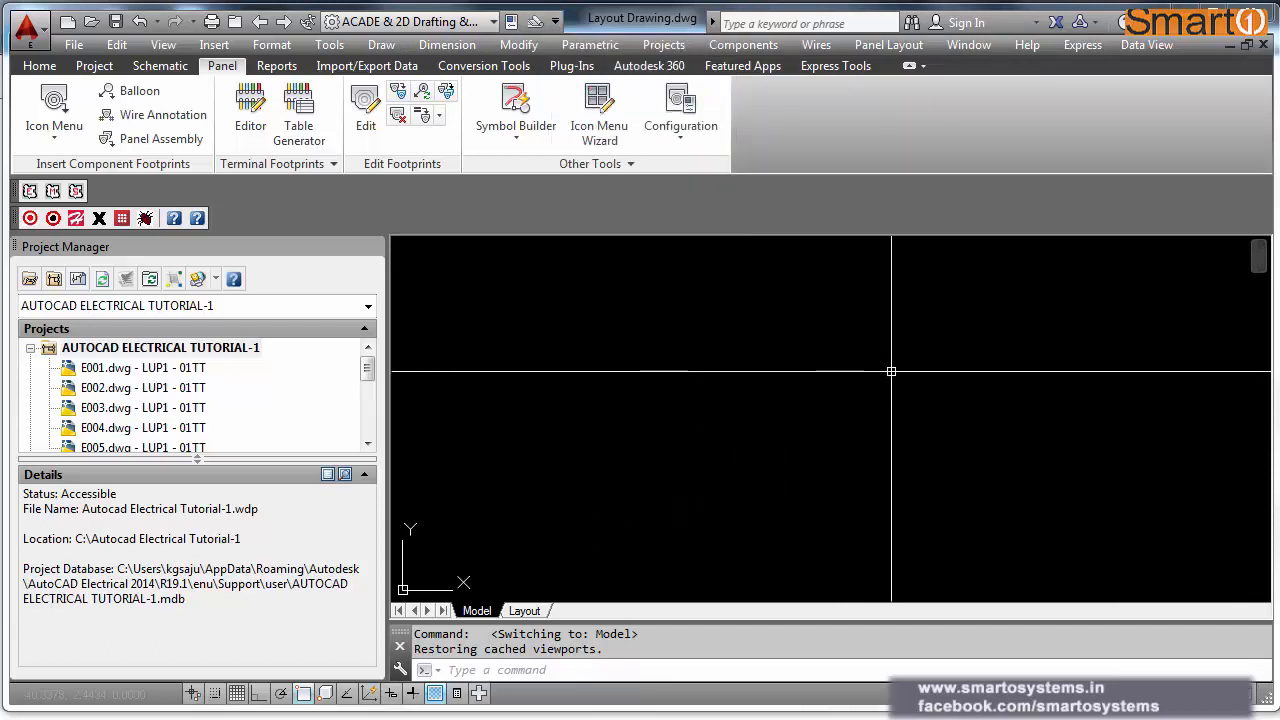
{"action": "left_click", "coordinate": [330, 45]}
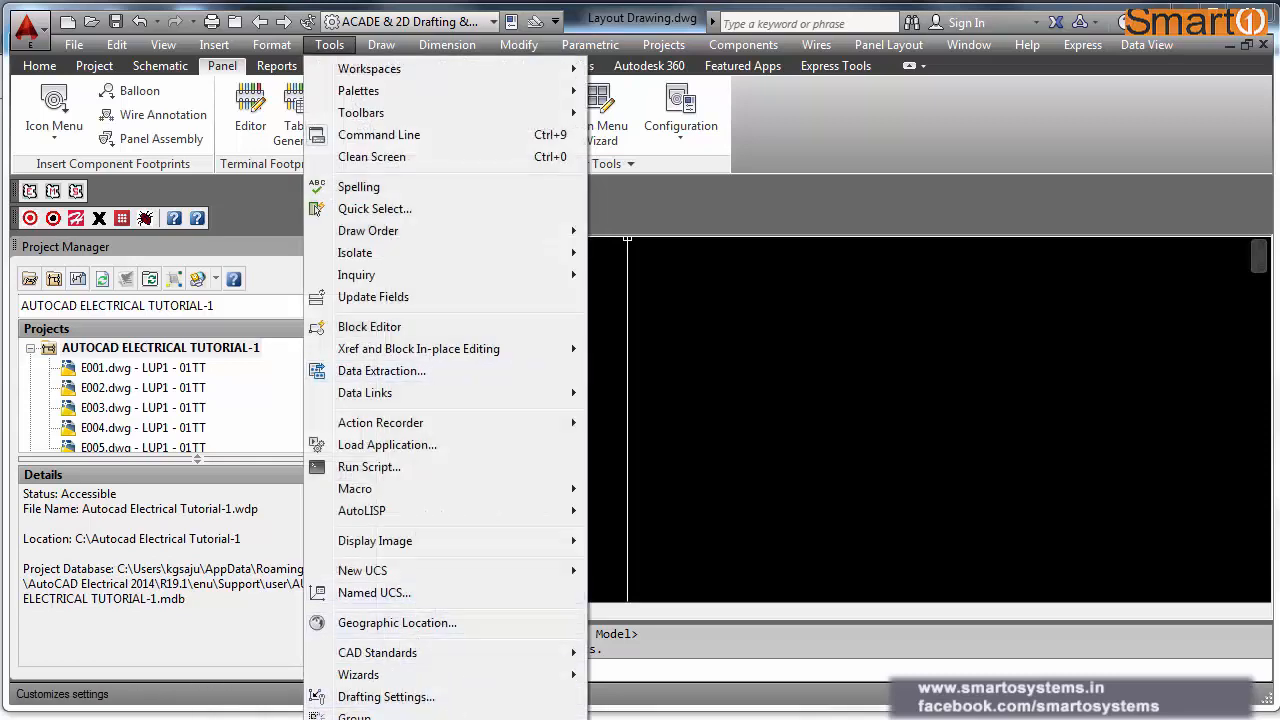
{"action": "left_click", "coordinate": [365, 719]}
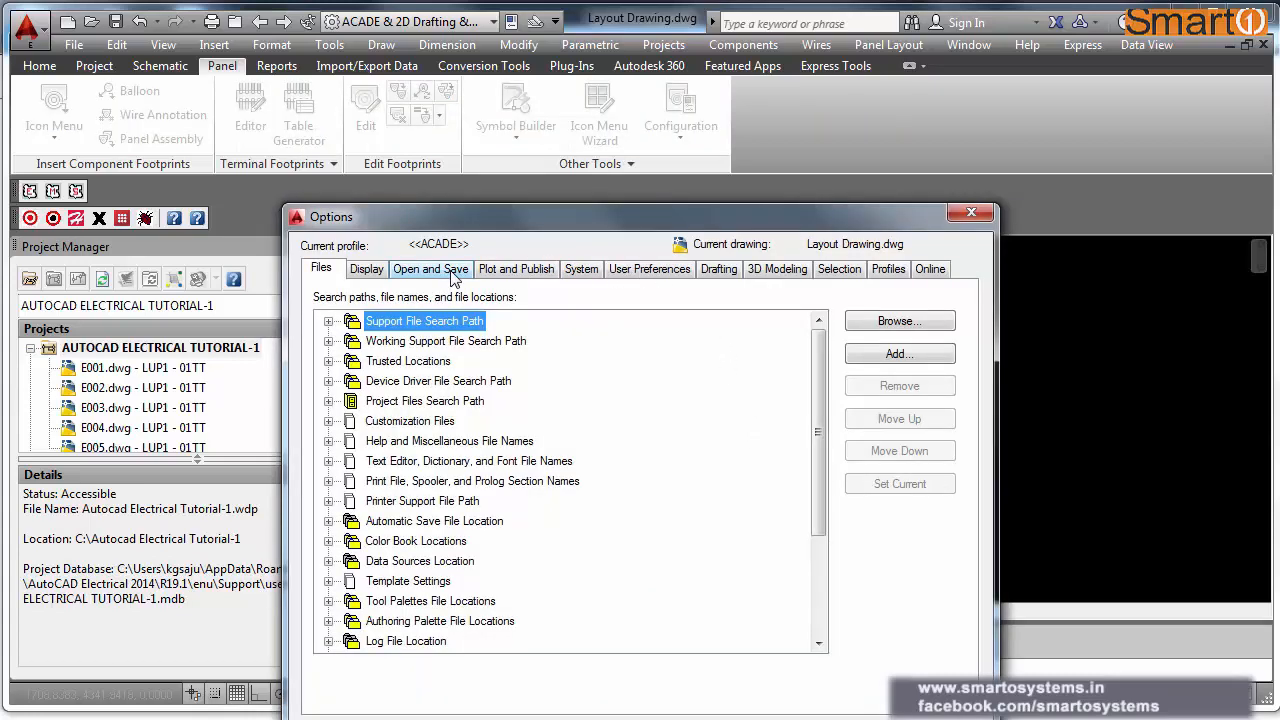
{"action": "left_click", "coordinate": [453, 275]}
{"action": "left_click", "coordinate": [510, 278]}
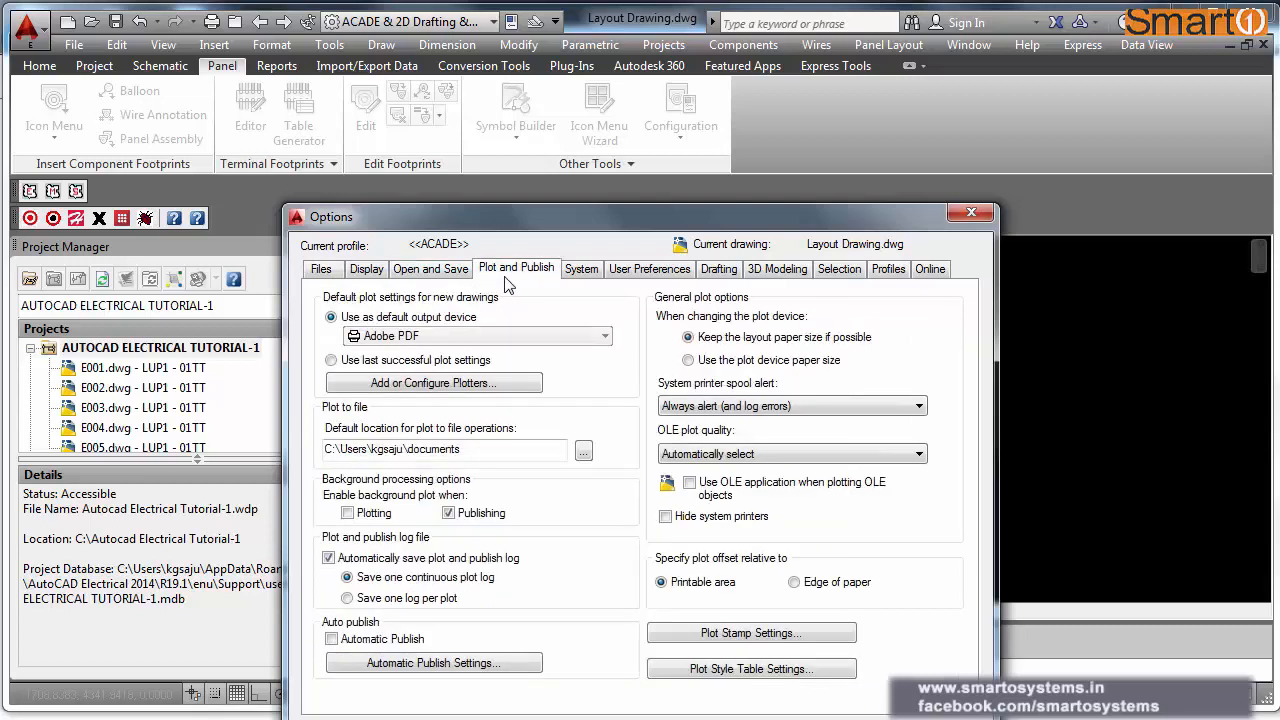
{"action": "left_click", "coordinate": [598, 278]}
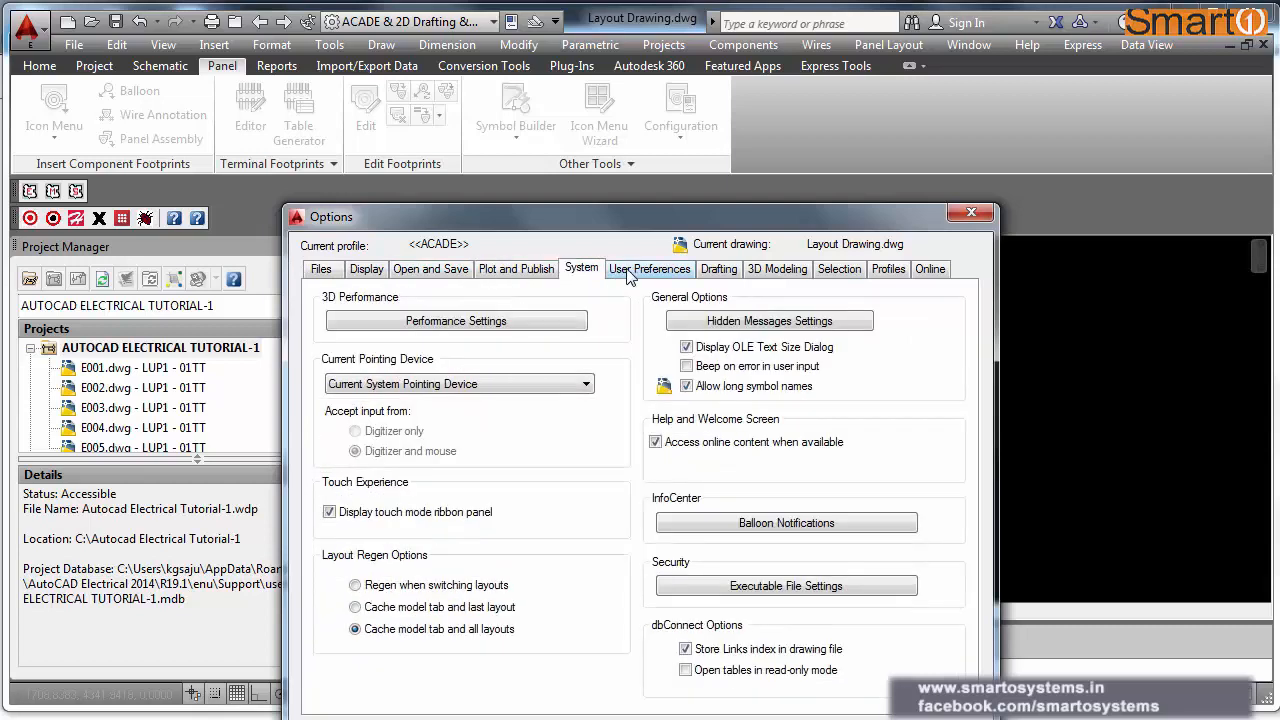
{"action": "left_click", "coordinate": [632, 277]}
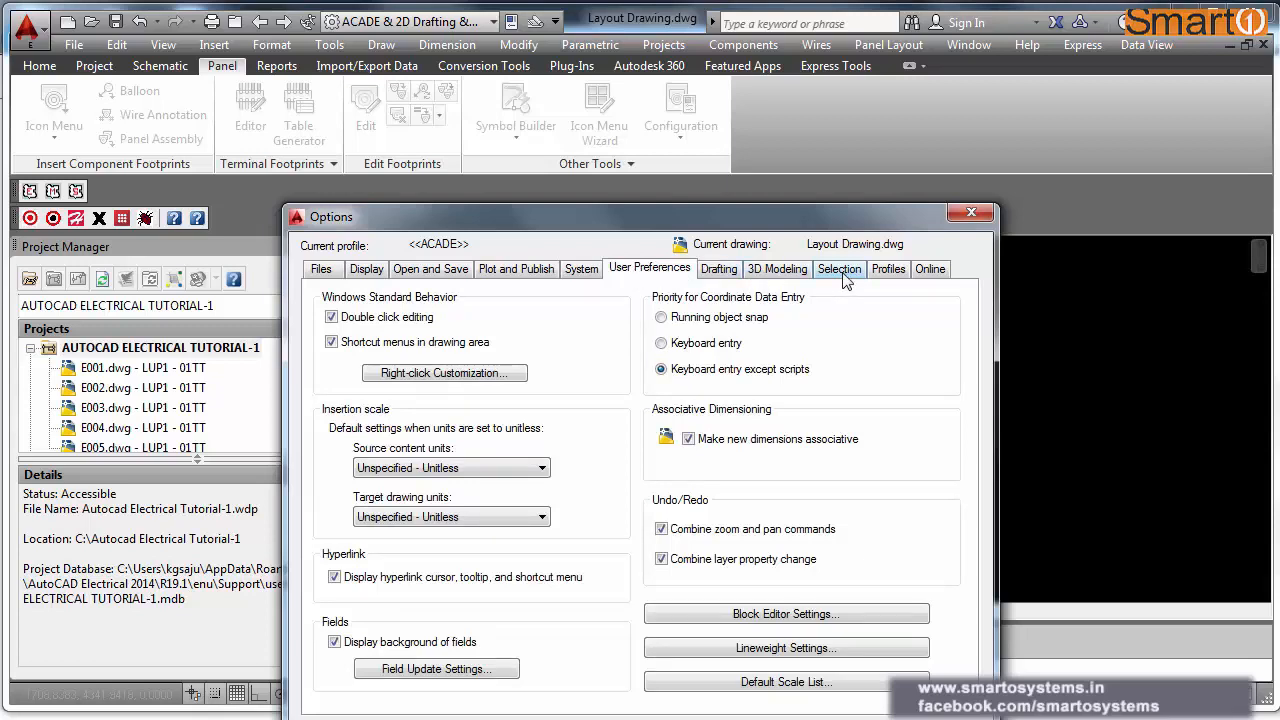
{"action": "key", "text": "ctrl+shift+Tab"}
{"action": "key", "text": "ctrl+shift+Tab"}
{"action": "key", "text": "ctrl+shift+Tab"}
{"action": "key", "text": "ctrl+shift+Tab"}
{"action": "key", "text": "ctrl+shift+Tab"}
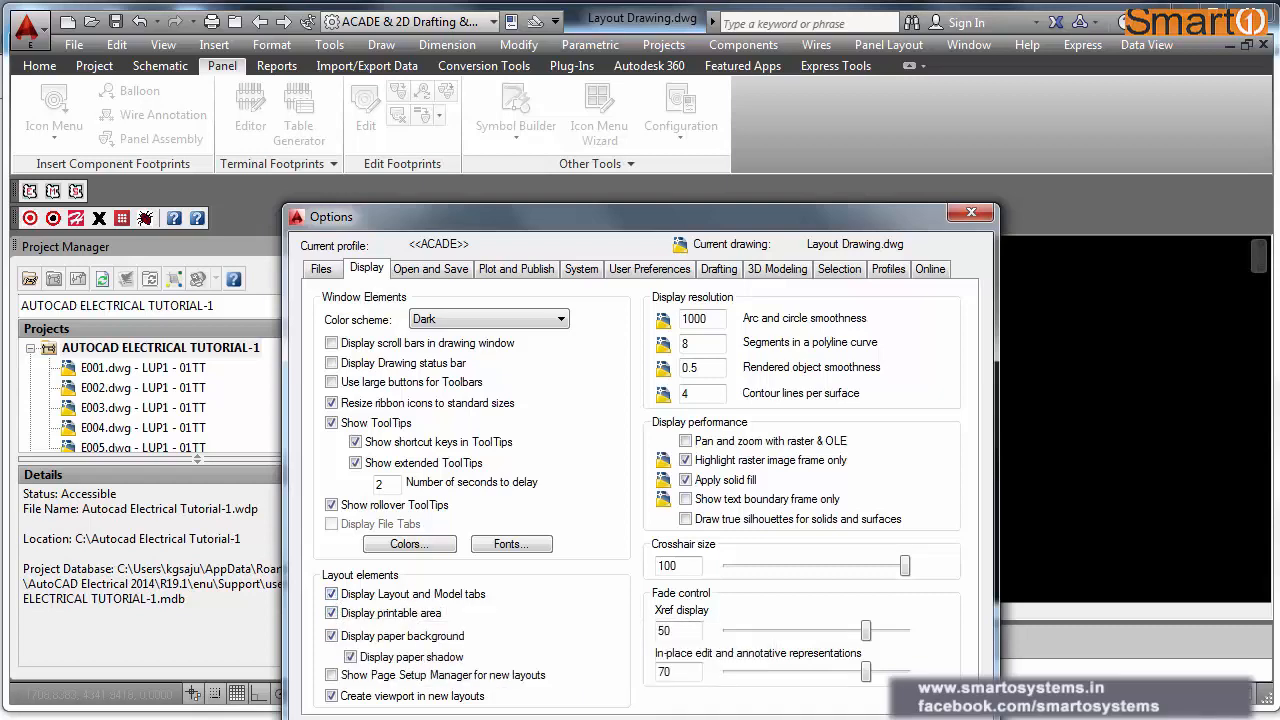
{"action": "key", "text": "Return"}
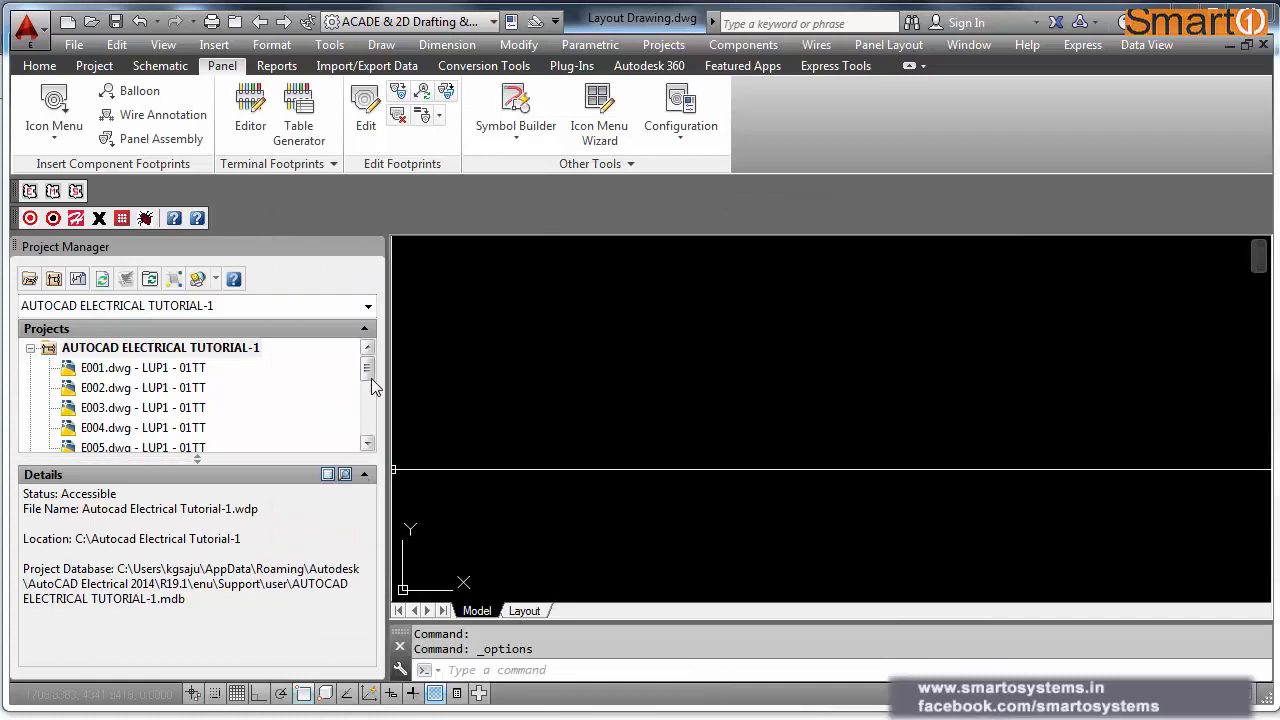
Step: Add the active drawing to the AUTOCAD ELECTRICAL TUTORIAL-1 project, applying the project default values to its drawing settings
{"action": "right_click", "coordinate": [239, 350]}
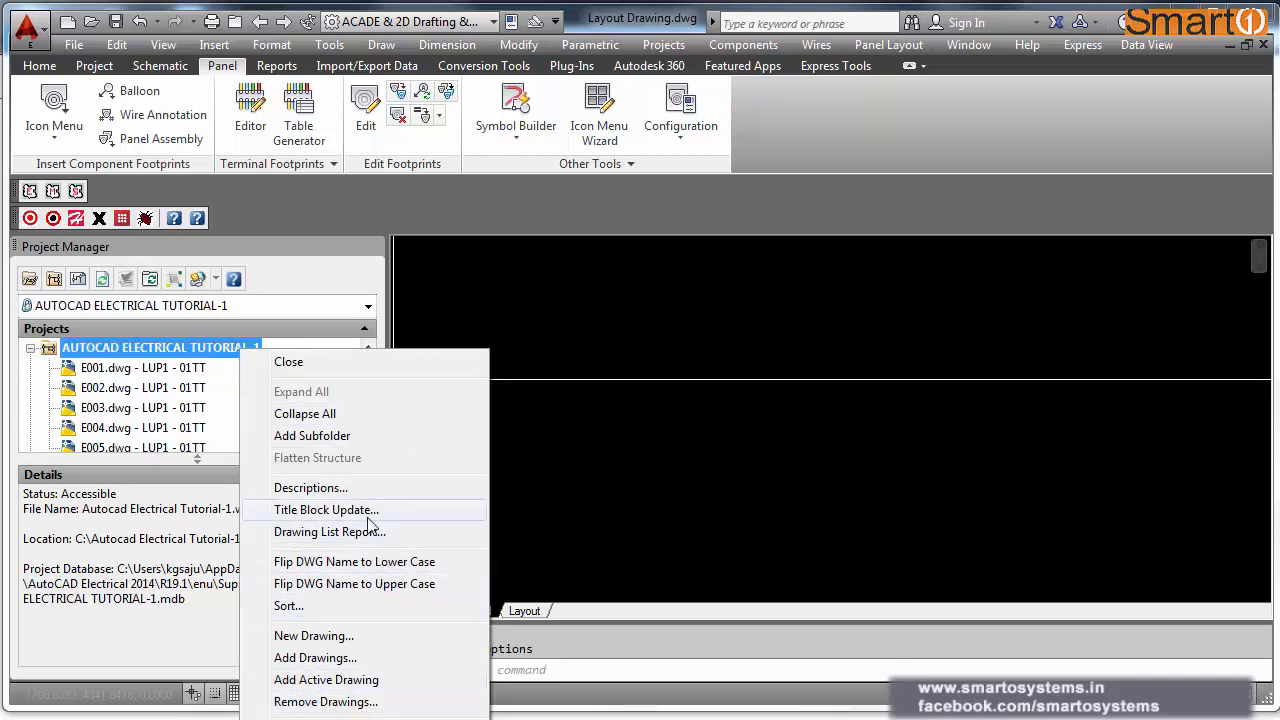
{"action": "left_click", "coordinate": [352, 683]}
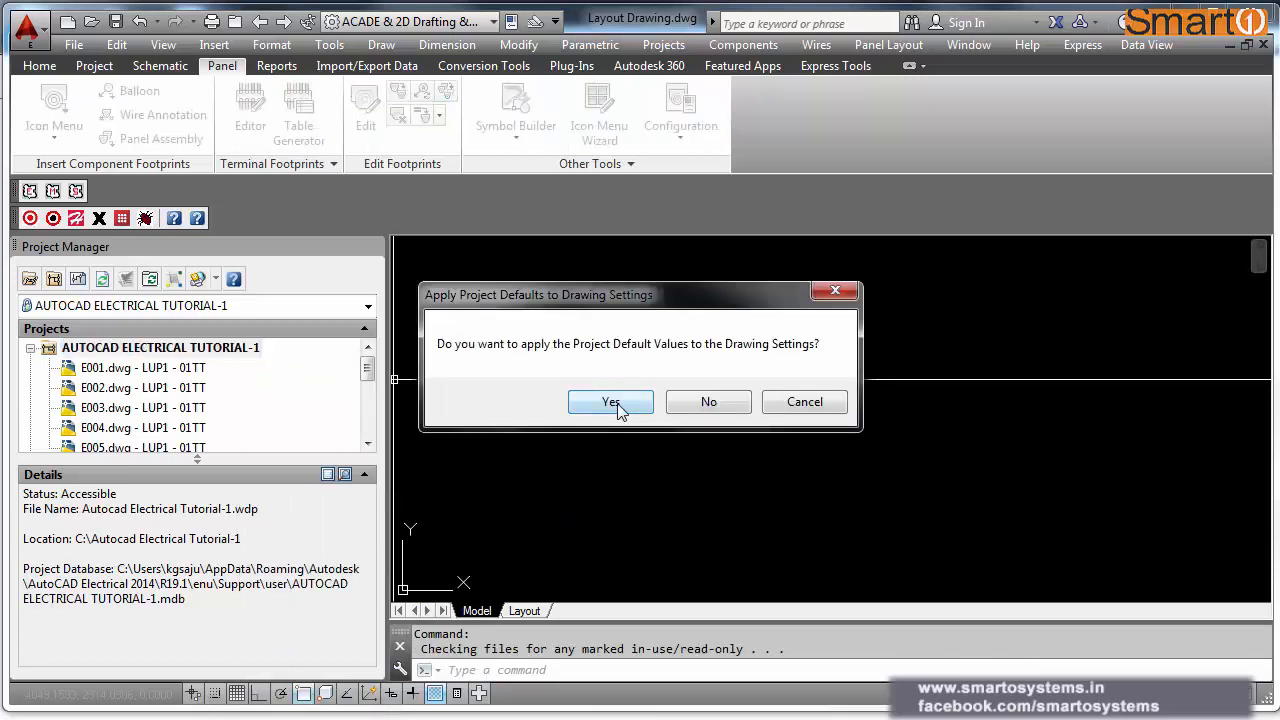
{"action": "left_click", "coordinate": [615, 403]}
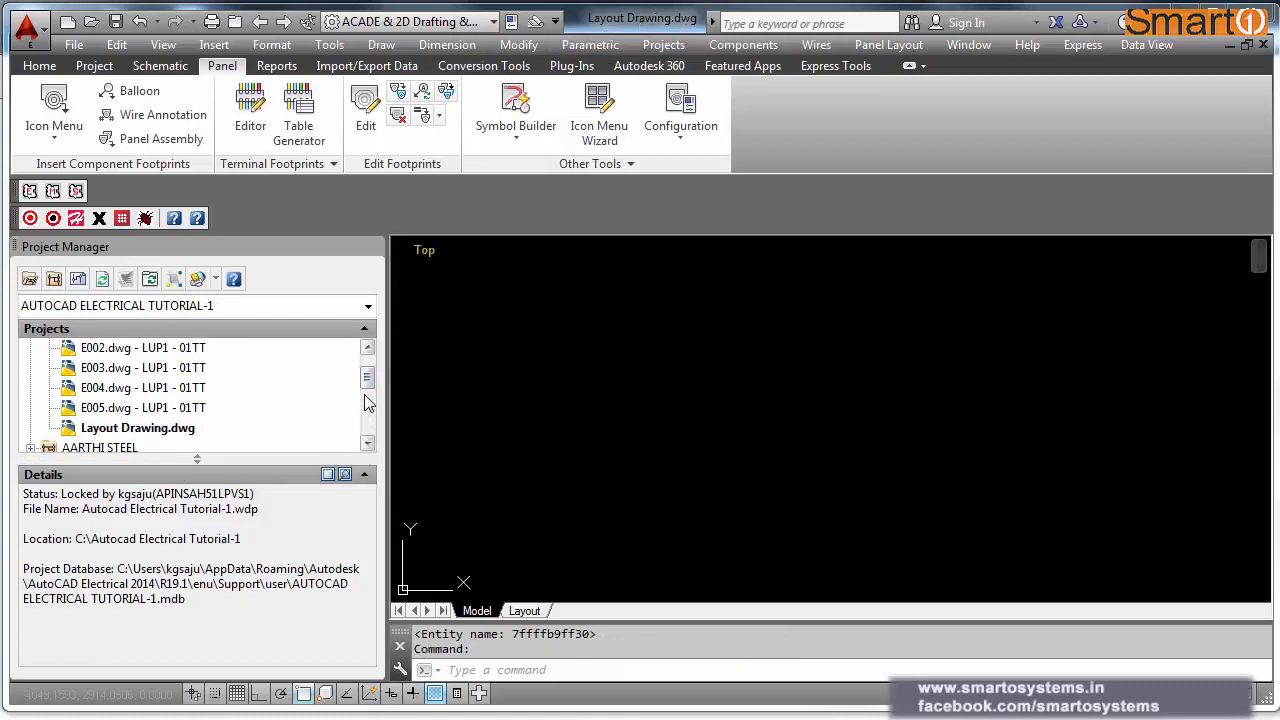
{"action": "left_click_drag", "start_coordinate": [368, 388], "coordinate": [370, 372]}
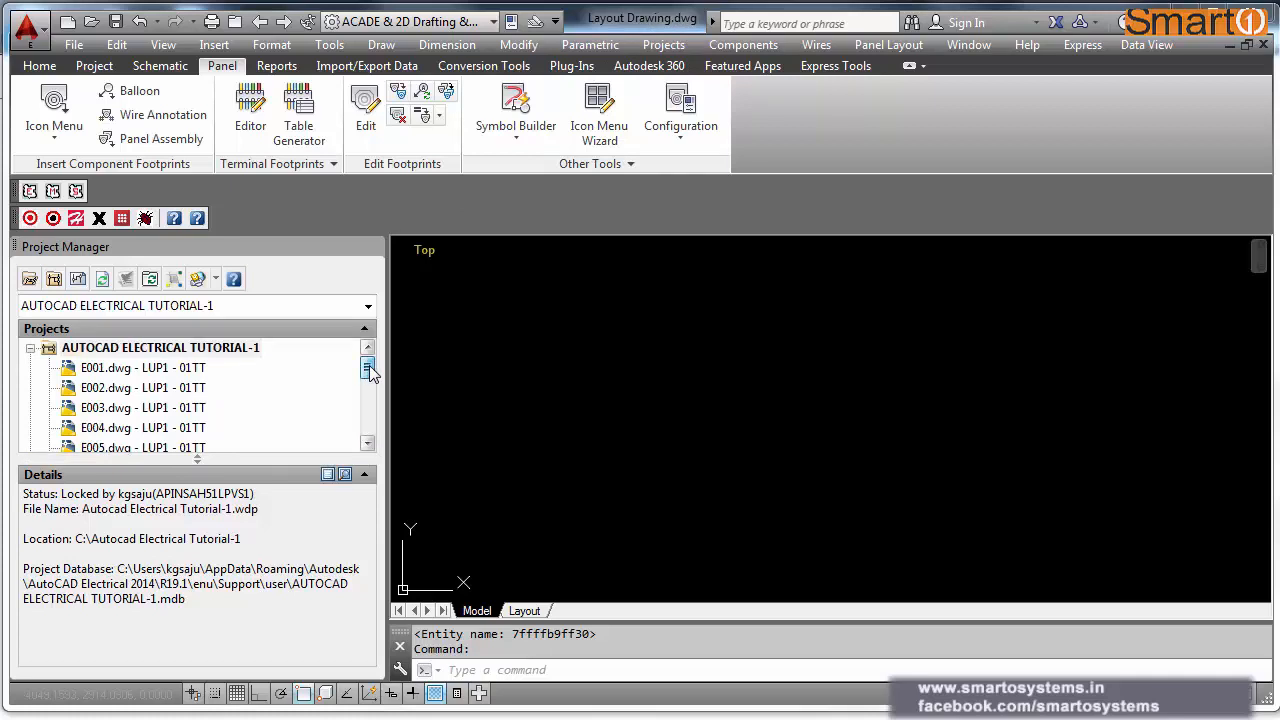
{"action": "scroll", "coordinate": [369, 381], "scroll_direction": "down", "scroll_amount": 1}
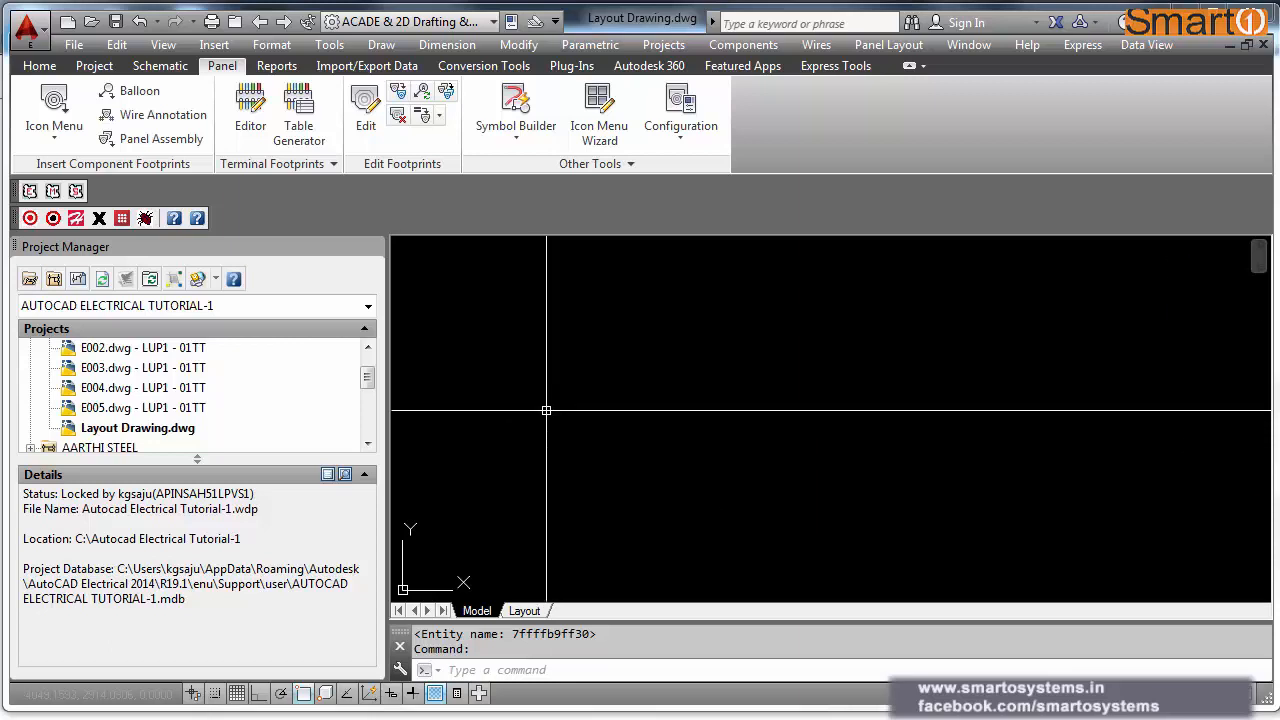
Step: Erase the current rating text below the 71MCCB1 tag in the single-line diagram
{"action": "scroll", "coordinate": [546, 410], "scroll_direction": "down", "scroll_amount": 3}
{"action": "scroll", "coordinate": [546, 410], "scroll_direction": "down", "scroll_amount": 2}
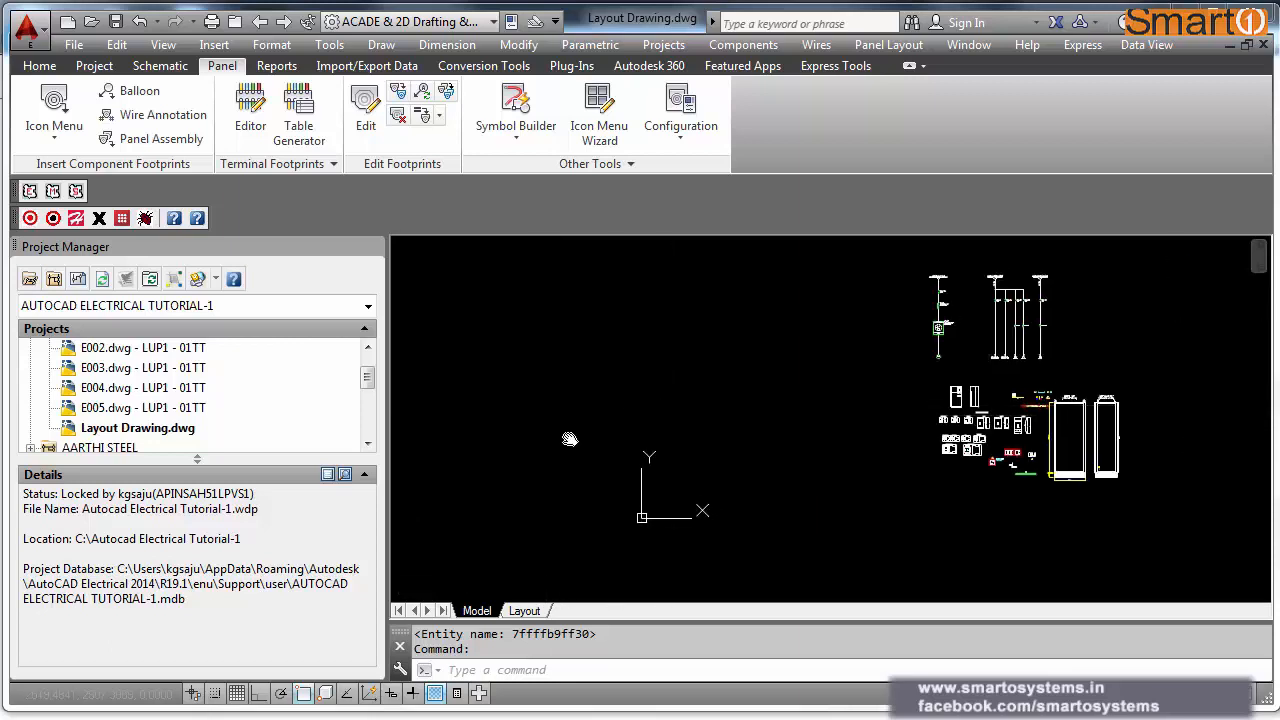
{"action": "scroll", "coordinate": [814, 485], "scroll_direction": "up", "scroll_amount": 2}
{"action": "scroll", "coordinate": [968, 485], "scroll_direction": "up", "scroll_amount": 1}
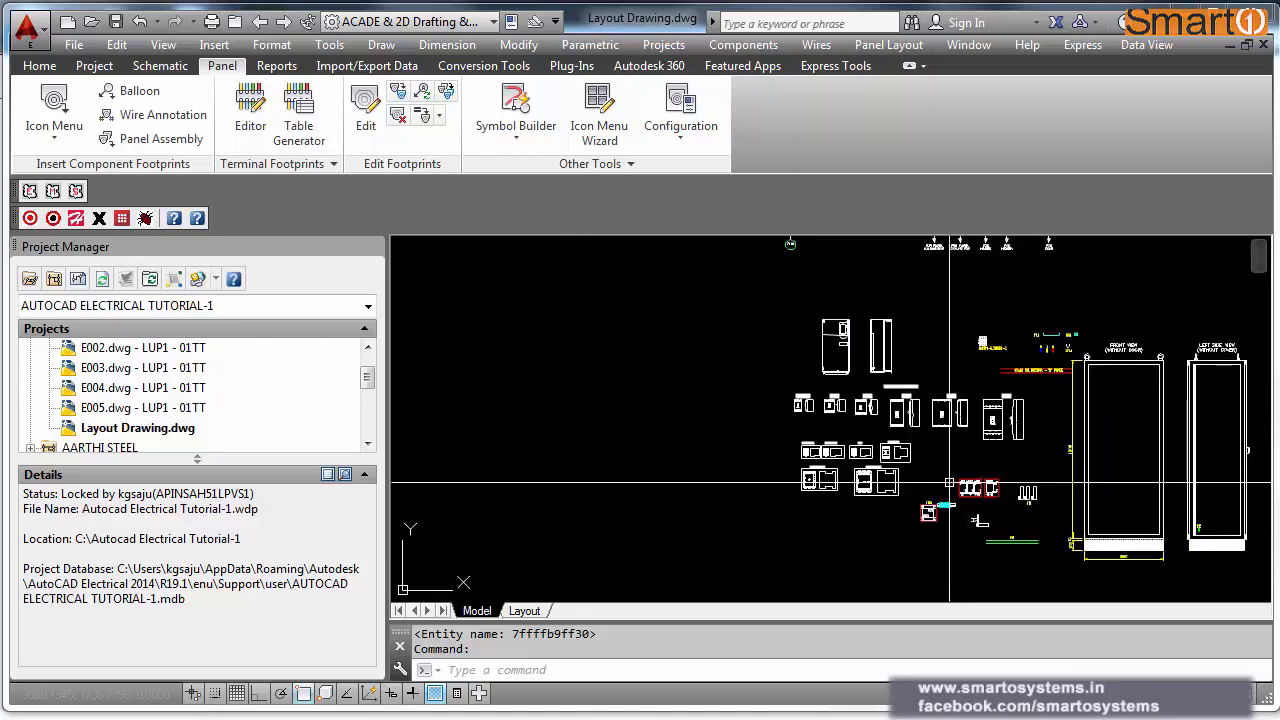
{"action": "mouse_move", "coordinate": [948, 484]}
{"action": "middle_mouse_down"}
{"action": "mouse_move", "coordinate": [906, 490]}
{"action": "mouse_move", "coordinate": [900, 547]}
{"action": "middle_mouse_up"}
{"action": "scroll", "coordinate": [906, 490], "scroll_direction": "down", "scroll_amount": 2}
{"action": "scroll", "coordinate": [797, 343], "scroll_direction": "up", "scroll_amount": 4}
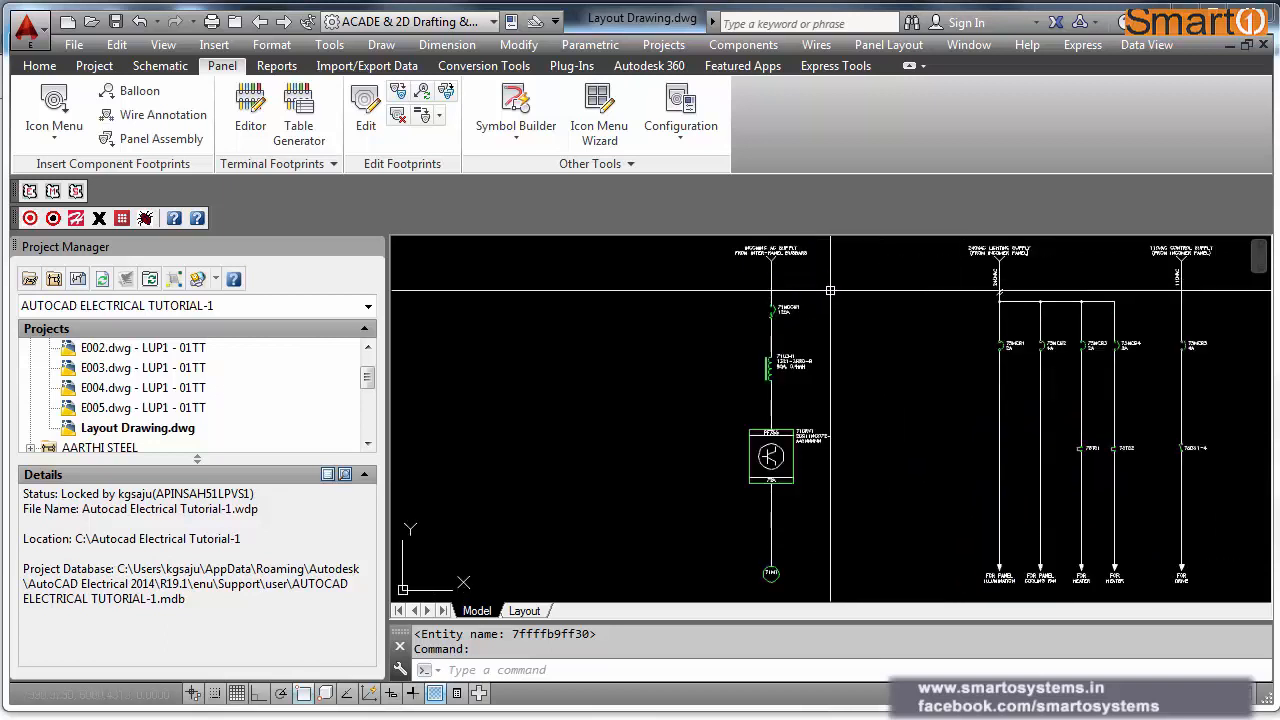
{"action": "scroll", "coordinate": [797, 343], "scroll_direction": "up", "scroll_amount": 2}
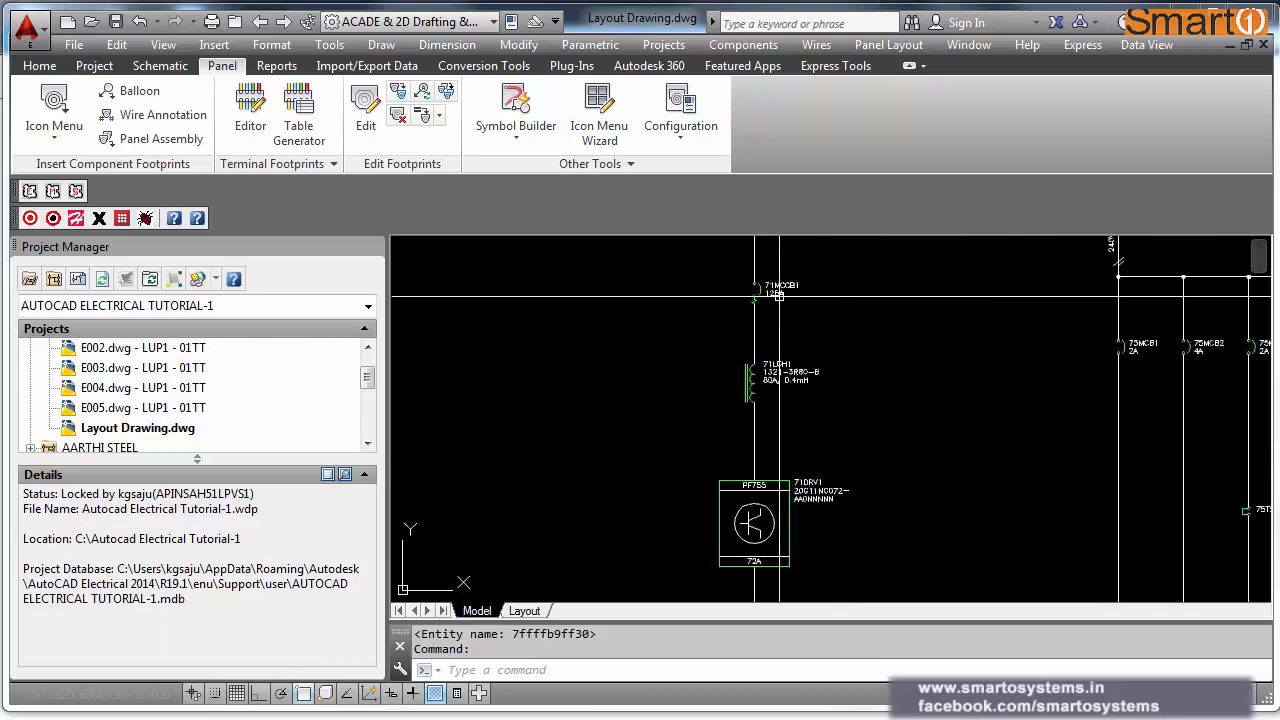
{"action": "type", "text": "e"}
{"action": "key", "text": "Return"}
{"action": "left_click", "coordinate": [778, 296]}
{"action": "key", "text": "Return"}
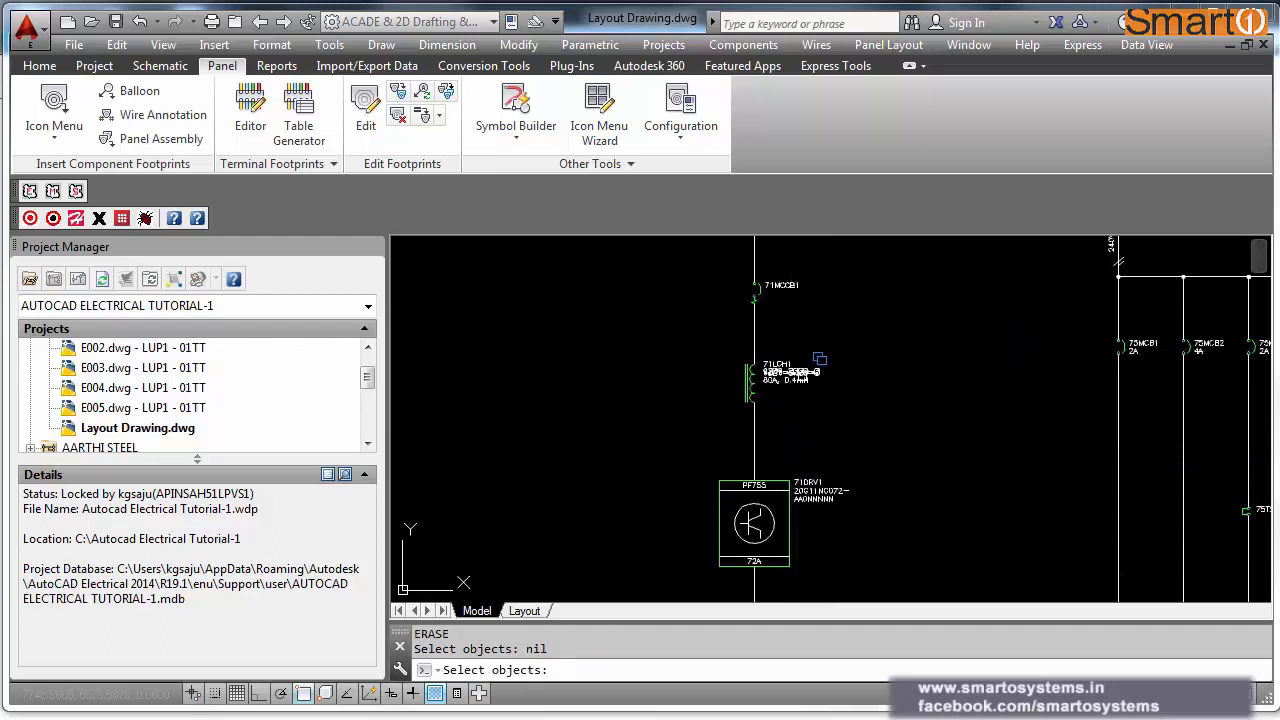
Step: Erase the part number and rating text lines below the line choke tag 71LCH1
{"action": "left_click", "coordinate": [802, 376]}
{"action": "left_click", "coordinate": [822, 374]}
{"action": "left_click", "coordinate": [804, 436]}
{"action": "key", "text": "Return"}
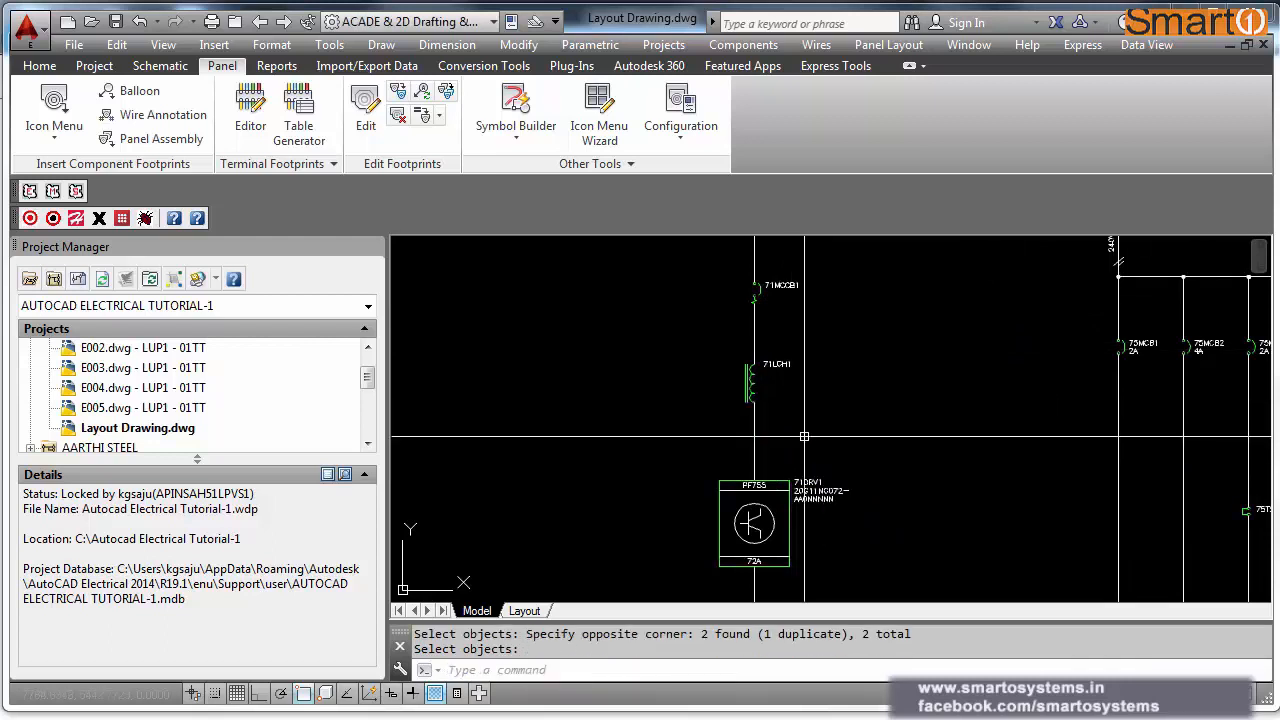
Step: Erase the two-line catalog number text below the drive tag 71DRV1
{"action": "key", "text": "Return"}
{"action": "left_click", "coordinate": [824, 500]}
{"action": "left_click", "coordinate": [831, 489]}
{"action": "key", "text": "Return"}
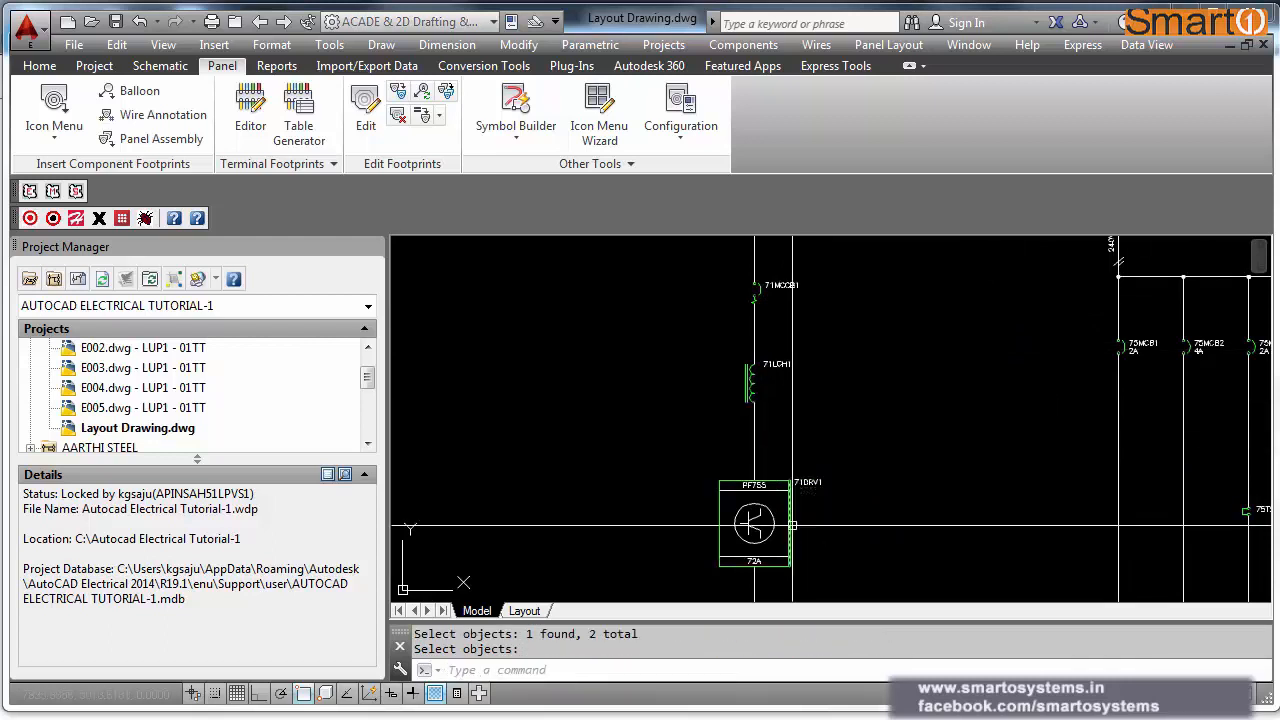
Step: Erase the 72A rating text inside the lower band of the PF755 drive symbol
{"action": "key", "text": "Return"}
{"action": "scroll", "coordinate": [792, 525], "scroll_direction": "up", "scroll_amount": 3}
{"action": "scroll", "coordinate": [795, 406], "scroll_direction": "up", "scroll_amount": 1}
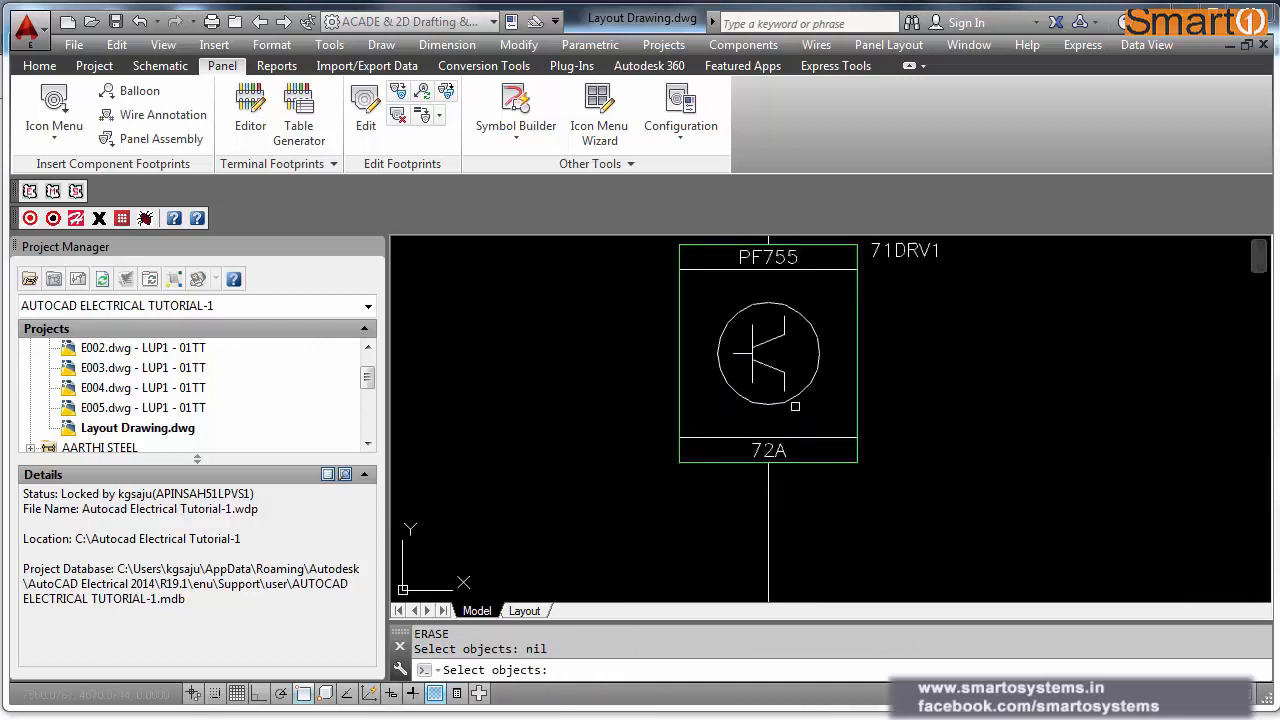
{"action": "left_click", "coordinate": [780, 448]}
{"action": "key", "text": "Return"}
{"action": "scroll", "coordinate": [899, 397], "scroll_direction": "down", "scroll_amount": 2}
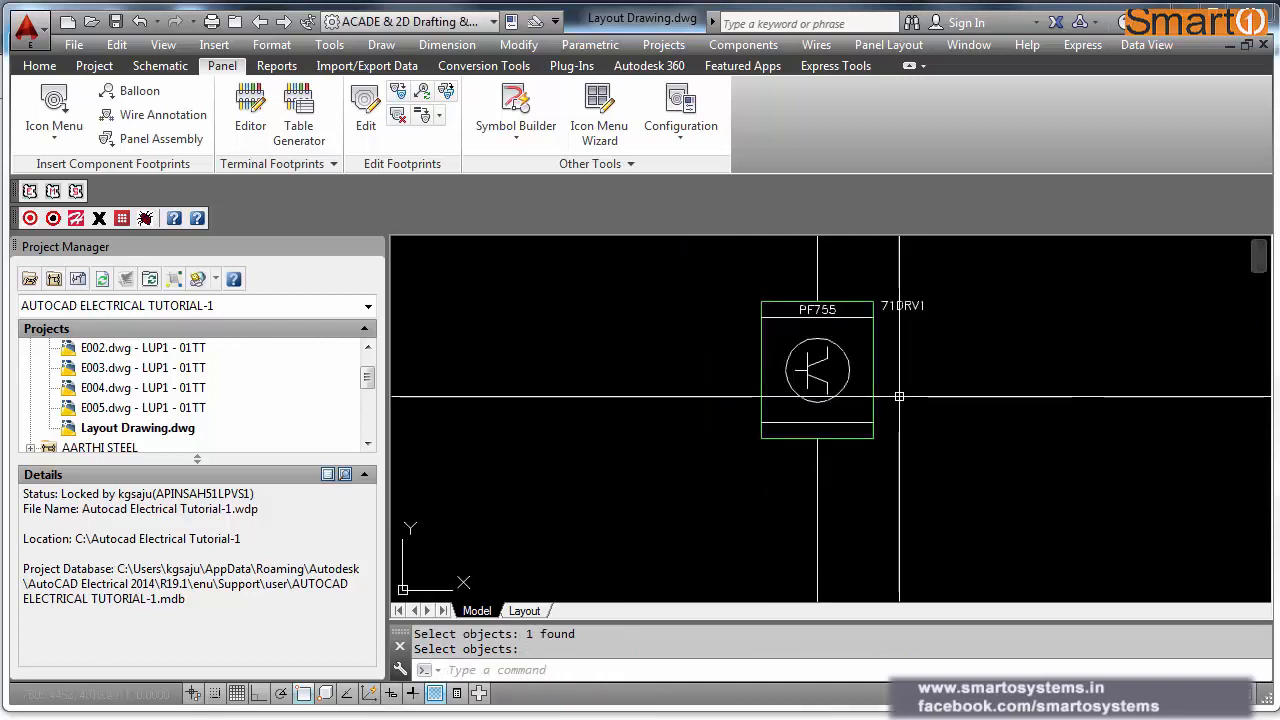
{"action": "scroll", "coordinate": [899, 397], "scroll_direction": "down", "scroll_amount": 4}
{"action": "middle_click_drag", "start_coordinate": [899, 452], "coordinate": [882, 514]}
{"action": "scroll", "coordinate": [867, 289], "scroll_direction": "up", "scroll_amount": 4}
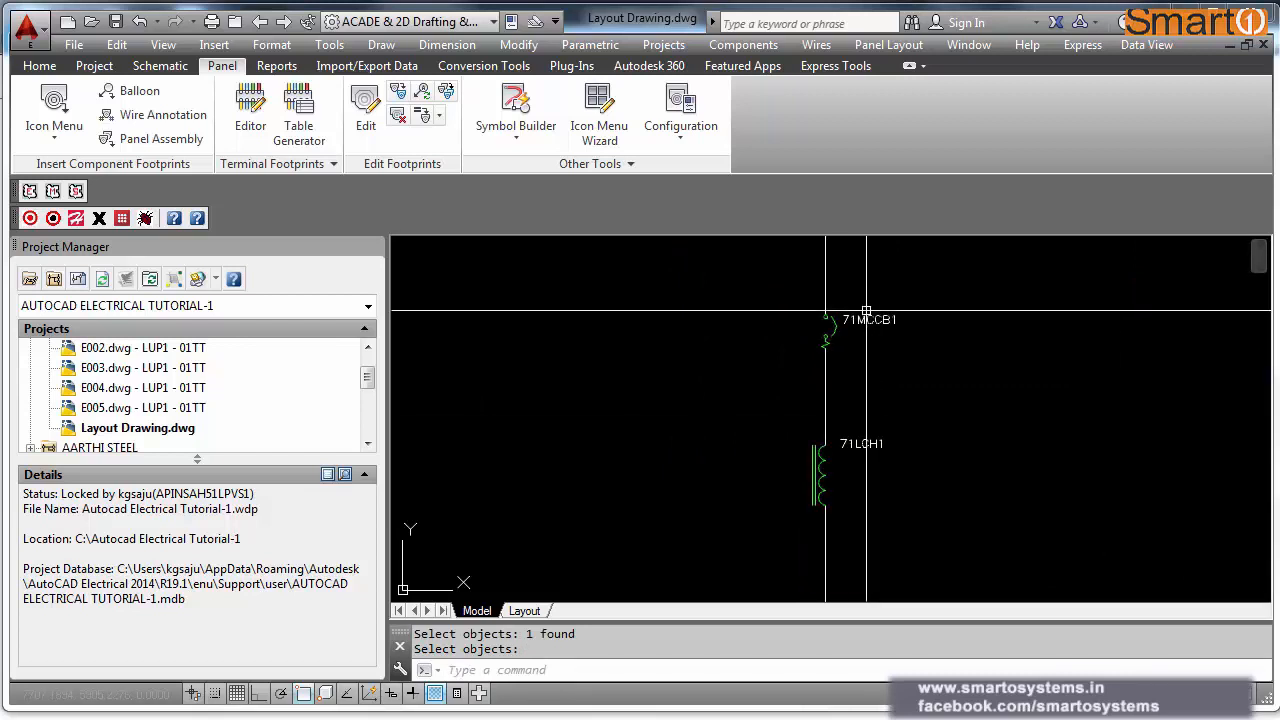
Step: Remove the 71 prefix from the 71MCCB1 and 71LCH1 tags with a text string replacement
{"action": "left_click", "coordinate": [887, 295]}
{"action": "left_click", "coordinate": [850, 458]}
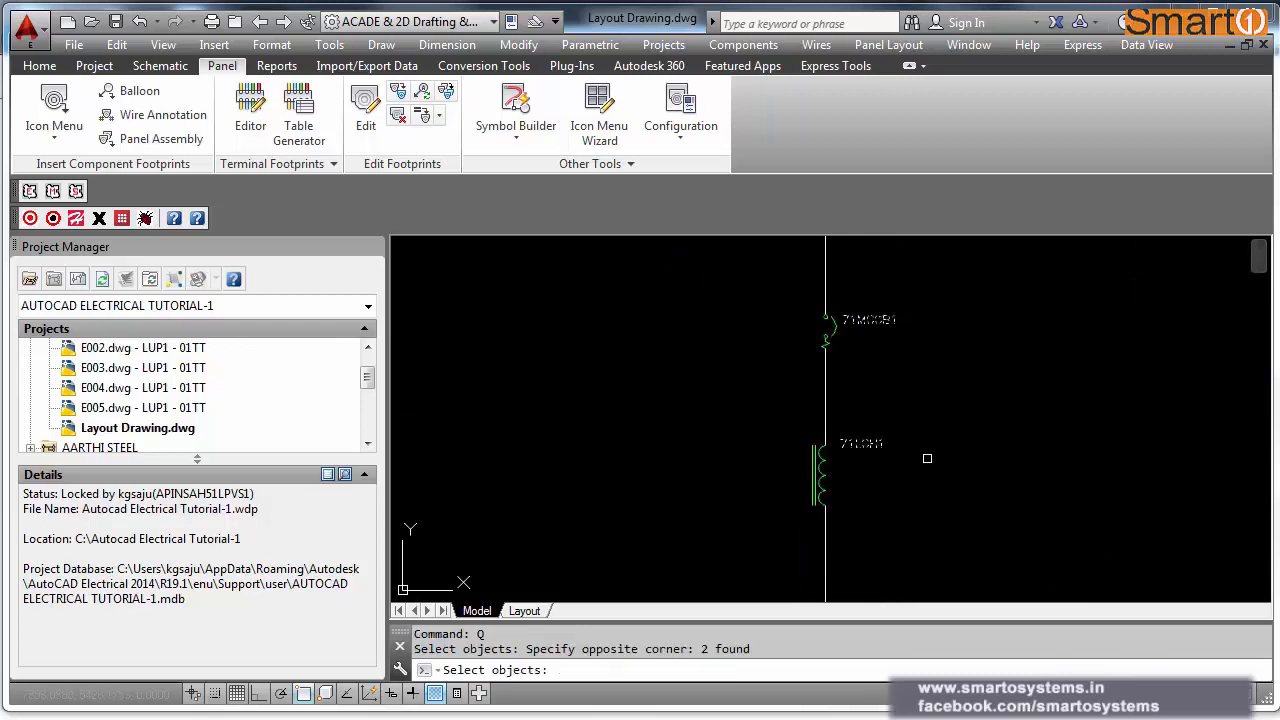
{"action": "key", "text": "Return"}
{"action": "type", "text": "71"}
{"action": "key", "text": "Return"}
{"action": "key", "text": "Return"}
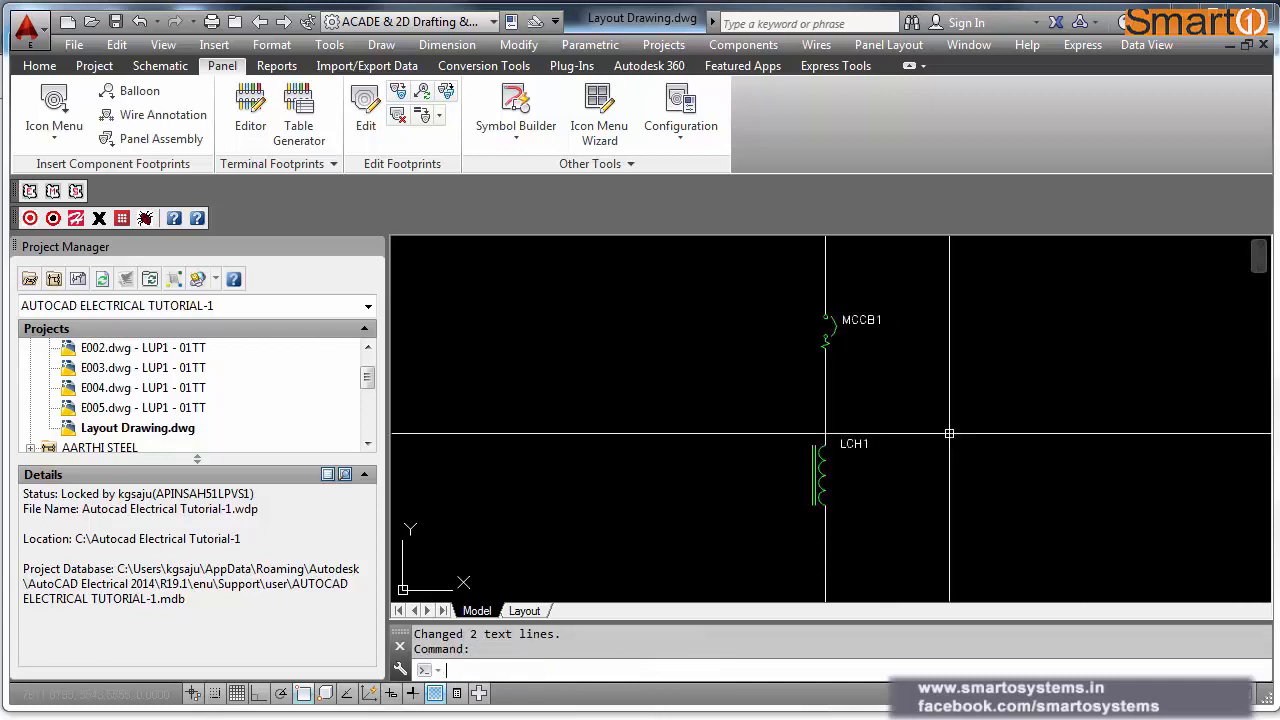
Step: Remove the 71 prefix from the 71DRV1 drive tag by replacing the string with nothing
{"action": "scroll", "coordinate": [949, 433], "scroll_direction": "down", "scroll_amount": 2}
{"action": "middle_click_drag", "start_coordinate": [929, 543], "coordinate": [877, 462]}
{"action": "scroll", "coordinate": [879, 456], "scroll_direction": "up", "scroll_amount": 4}
{"action": "key", "text": "Return"}
{"action": "left_click", "coordinate": [879, 454]}
{"action": "left_click", "coordinate": [864, 501]}
{"action": "key", "text": "Return"}
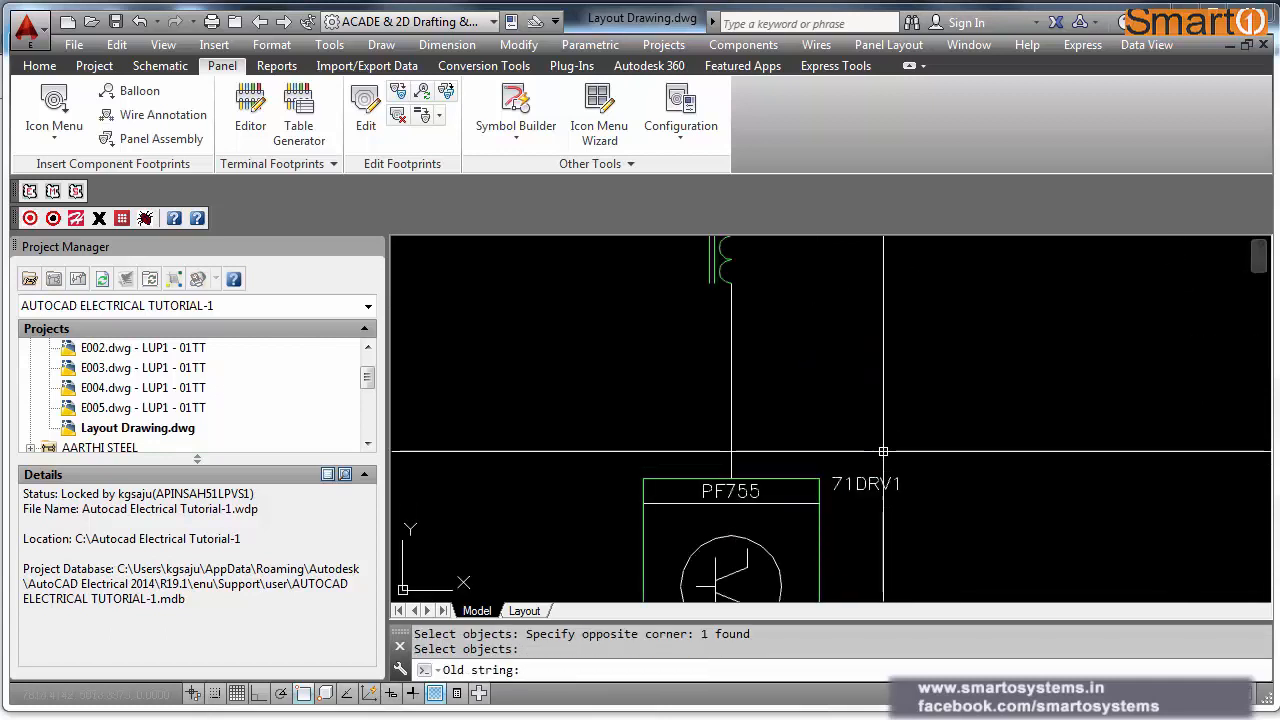
{"action": "type", "text": "71"}
{"action": "key", "text": "Return"}
{"action": "key", "text": "Return"}
Step: Erase the two heater feeder branches with their breakers and labels from the lighting supply diagram
{"action": "scroll", "coordinate": [921, 414], "scroll_direction": "down", "scroll_amount": 6}
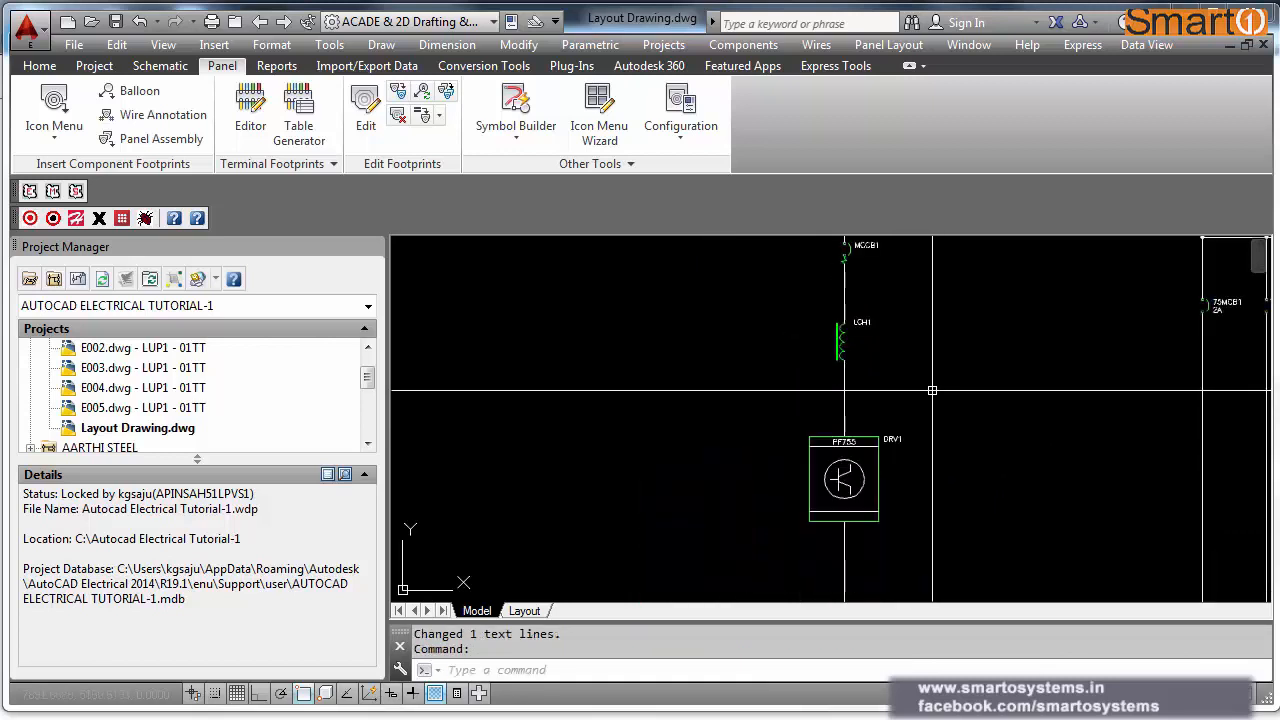
{"action": "middle_click_drag", "start_coordinate": [978, 394], "coordinate": [652, 368]}
{"action": "type", "text": "e"}
{"action": "key", "text": "Return"}
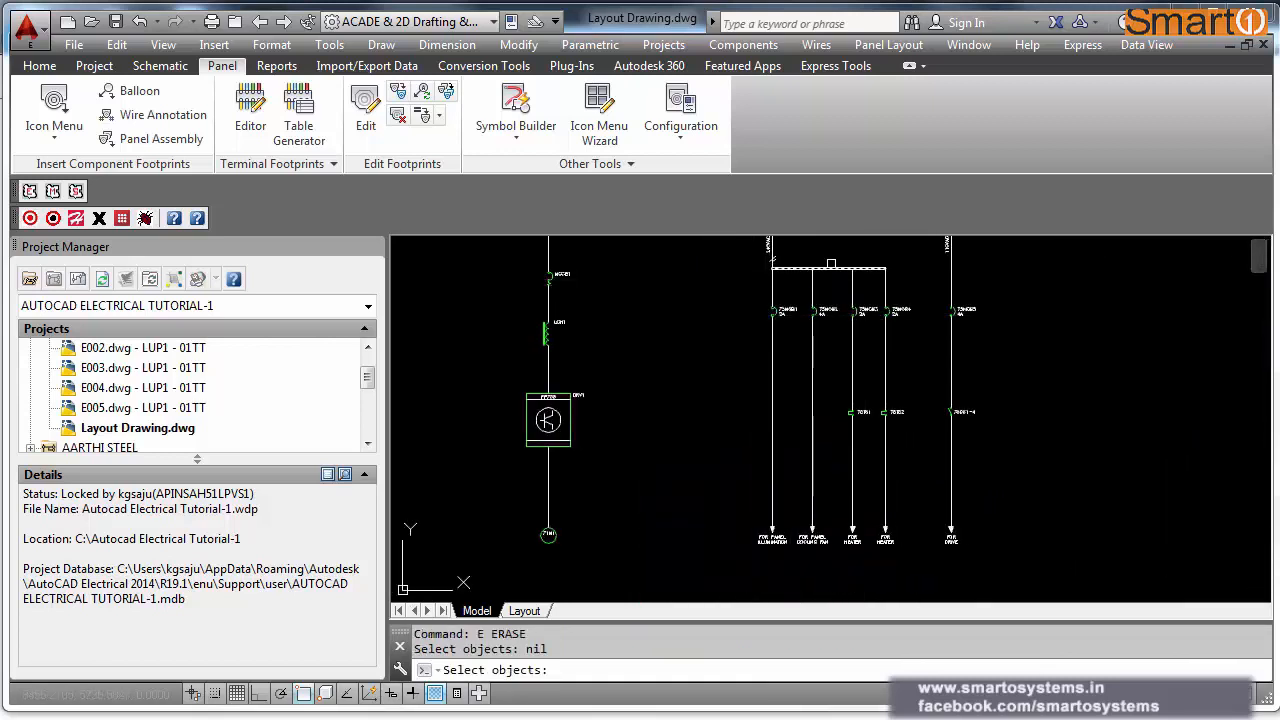
{"action": "left_click", "coordinate": [831, 253]}
{"action": "left_click", "coordinate": [902, 497]}
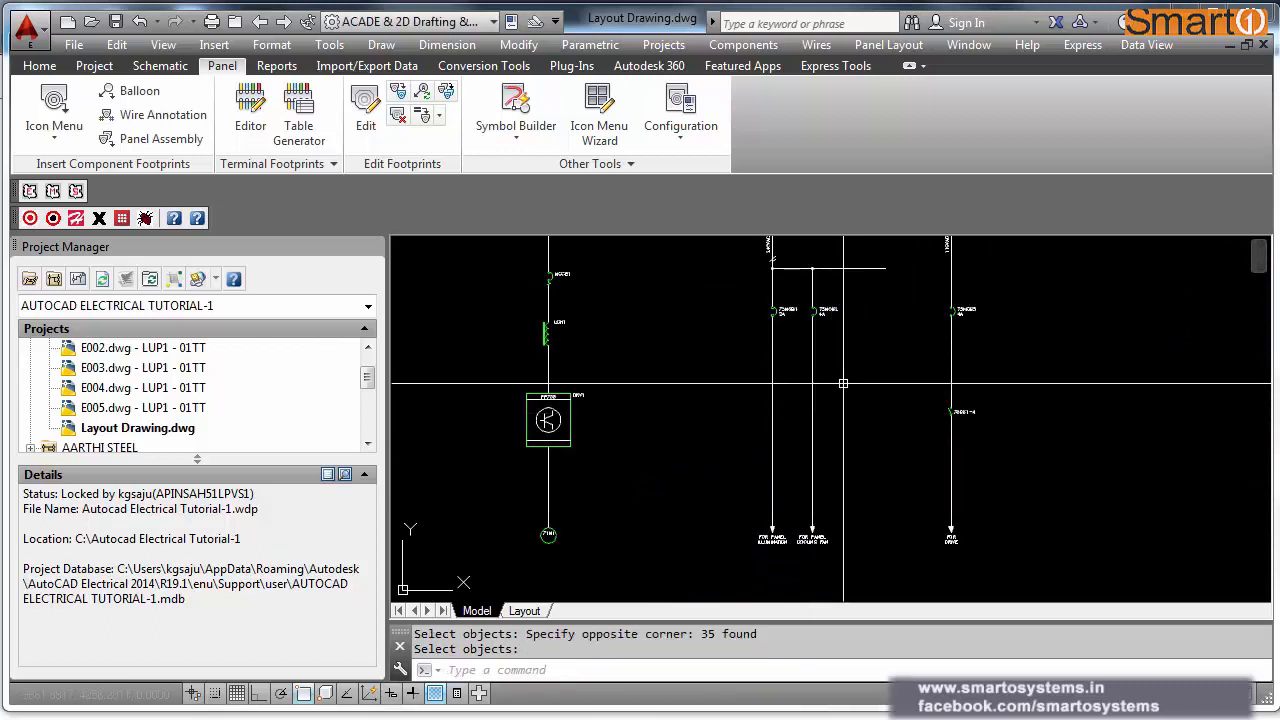
{"action": "key", "text": "Return"}
Step: Erase the junction dot where the panel cooling fan branch meets the horizontal supply line
{"action": "type", "text": "e"}
{"action": "key", "text": "Return"}
{"action": "left_click", "coordinate": [800, 256]}
{"action": "left_click", "coordinate": [842, 295]}
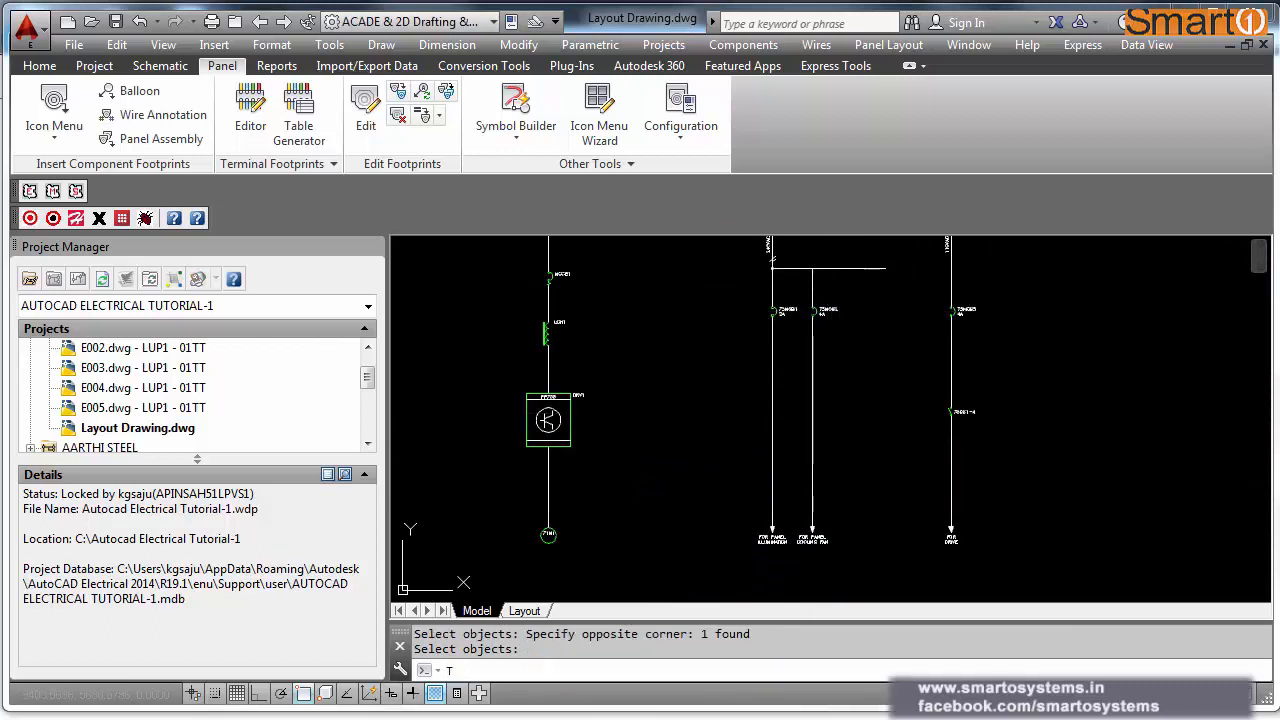
{"action": "key", "text": "Return"}
{"action": "key", "text": "Escape"}
Step: Trim the leftover horizontal supply line extending beyond the panel cooling fan branch
{"action": "type", "text": "tr"}
{"action": "key", "text": "Return"}
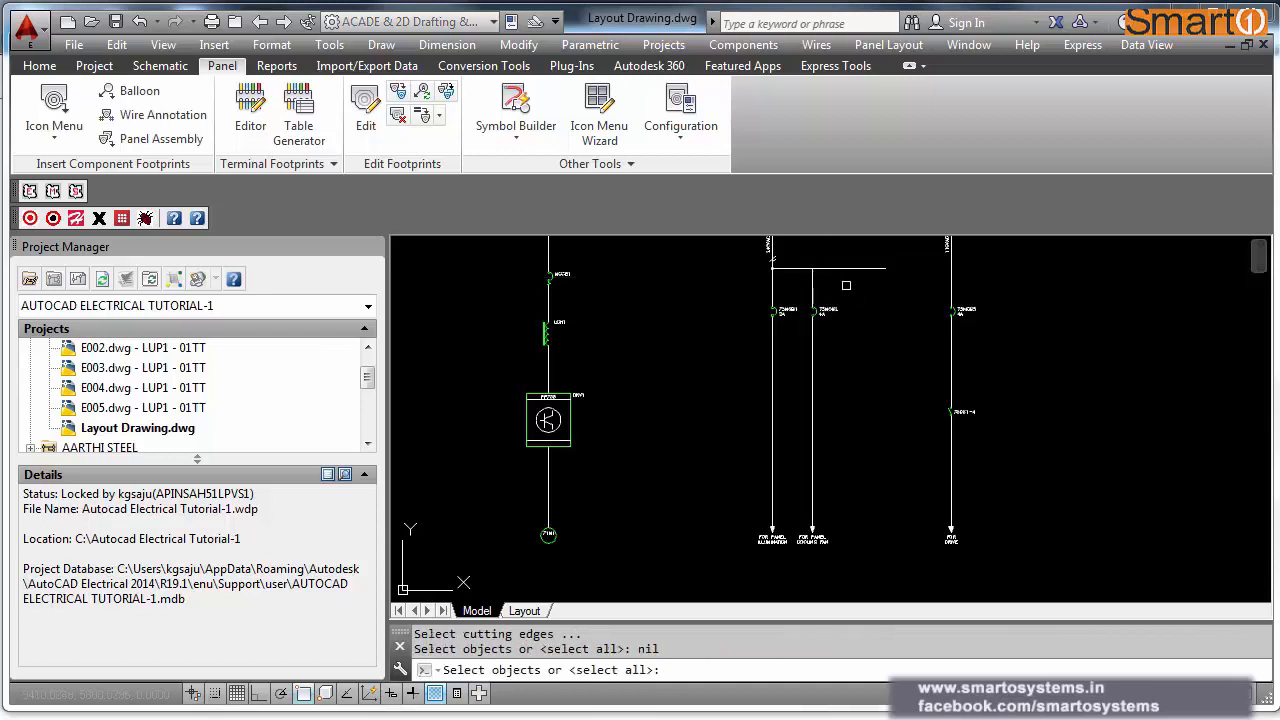
{"action": "left_click_drag", "start_coordinate": [846, 285], "coordinate": [852, 262]}
{"action": "key", "text": "Return"}
{"action": "key", "text": "Escape"}
{"action": "scroll", "coordinate": [785, 545], "scroll_direction": "up", "scroll_amount": 2}
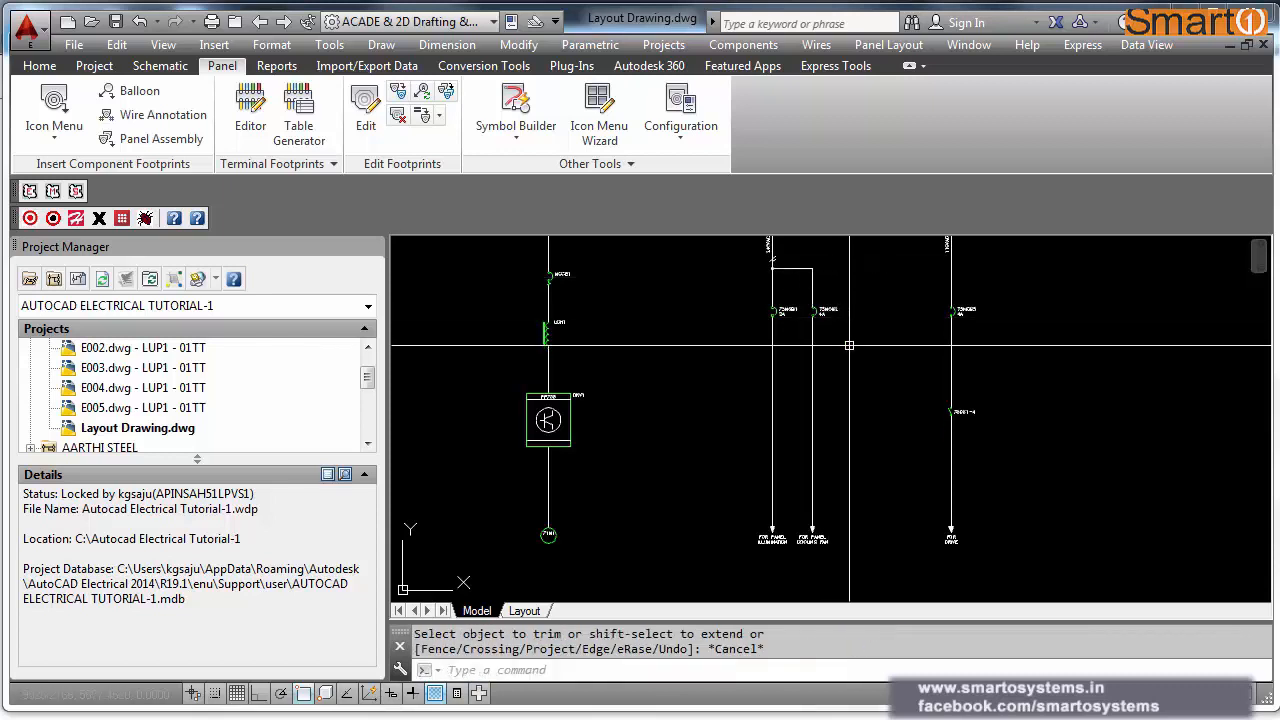
{"action": "scroll", "coordinate": [803, 550], "scroll_direction": "up", "scroll_amount": 2}
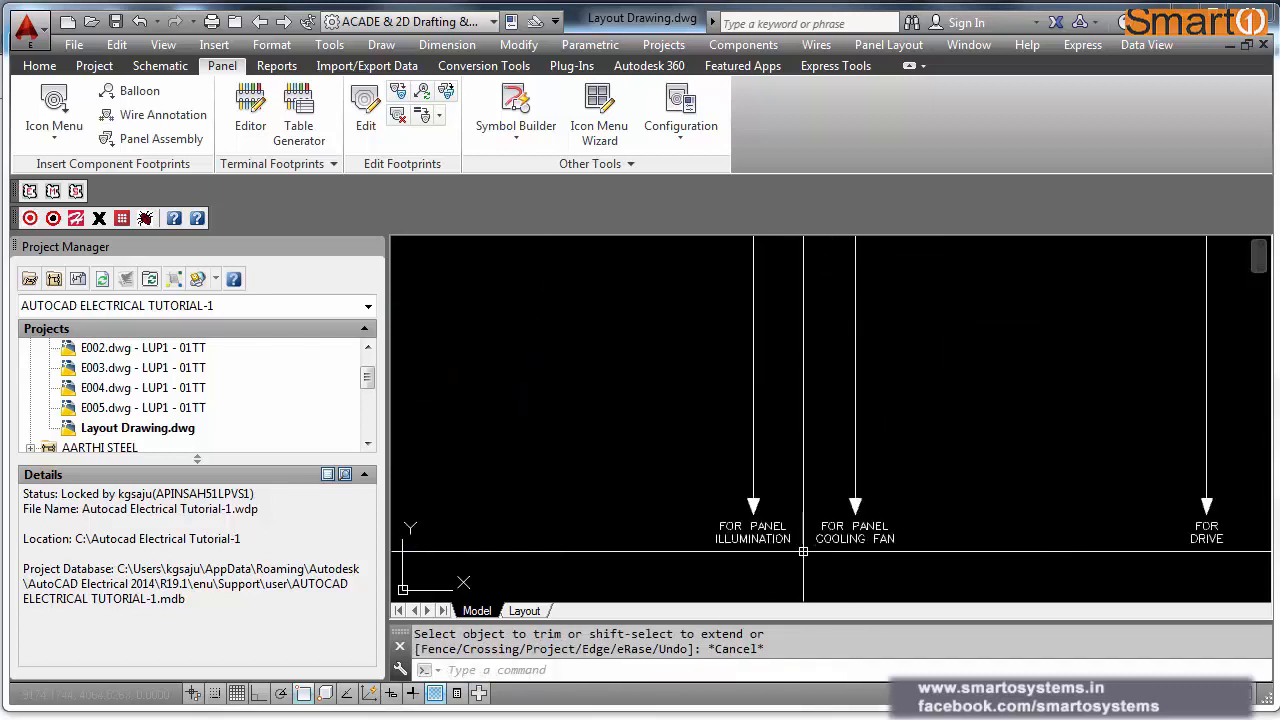
{"action": "scroll", "coordinate": [803, 550], "scroll_direction": "down", "scroll_amount": 3}
{"action": "scroll", "coordinate": [1040, 520], "scroll_direction": "down", "scroll_amount": 2}
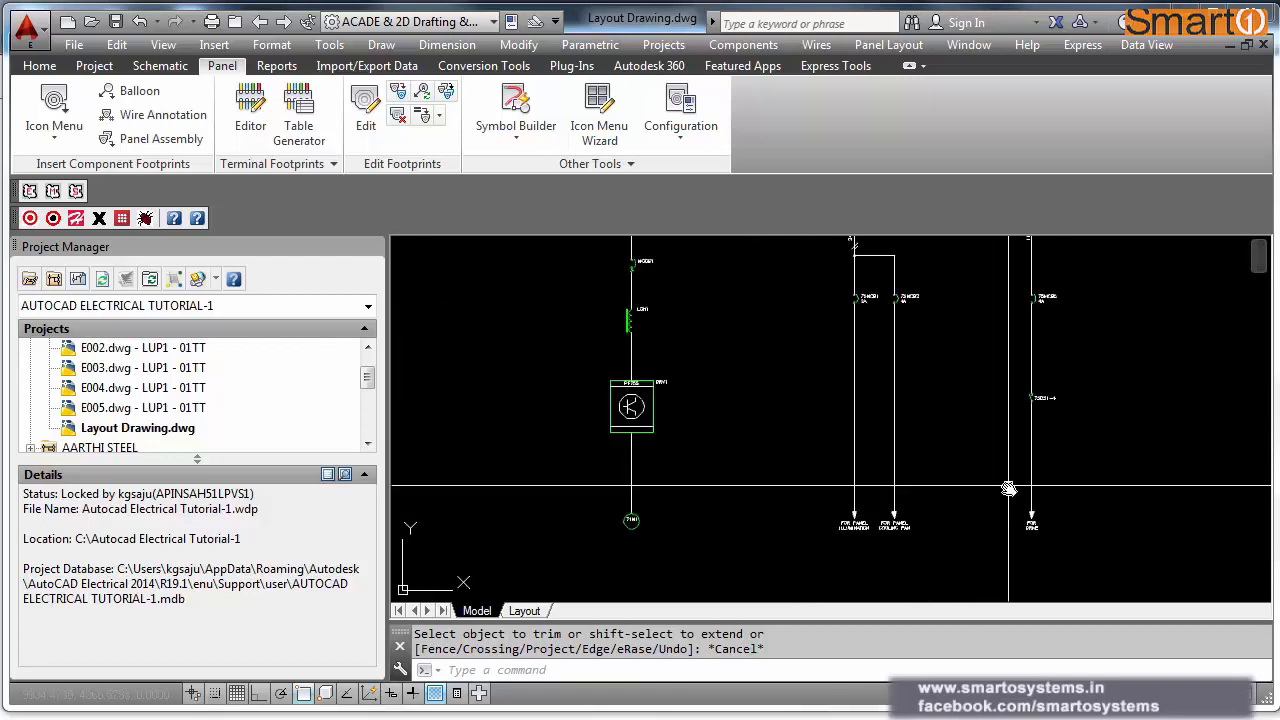
{"action": "scroll", "coordinate": [1008, 487], "scroll_direction": "down", "scroll_amount": 3}
{"action": "key", "text": "Return"}
{"action": "left_click", "coordinate": [1038, 512]}
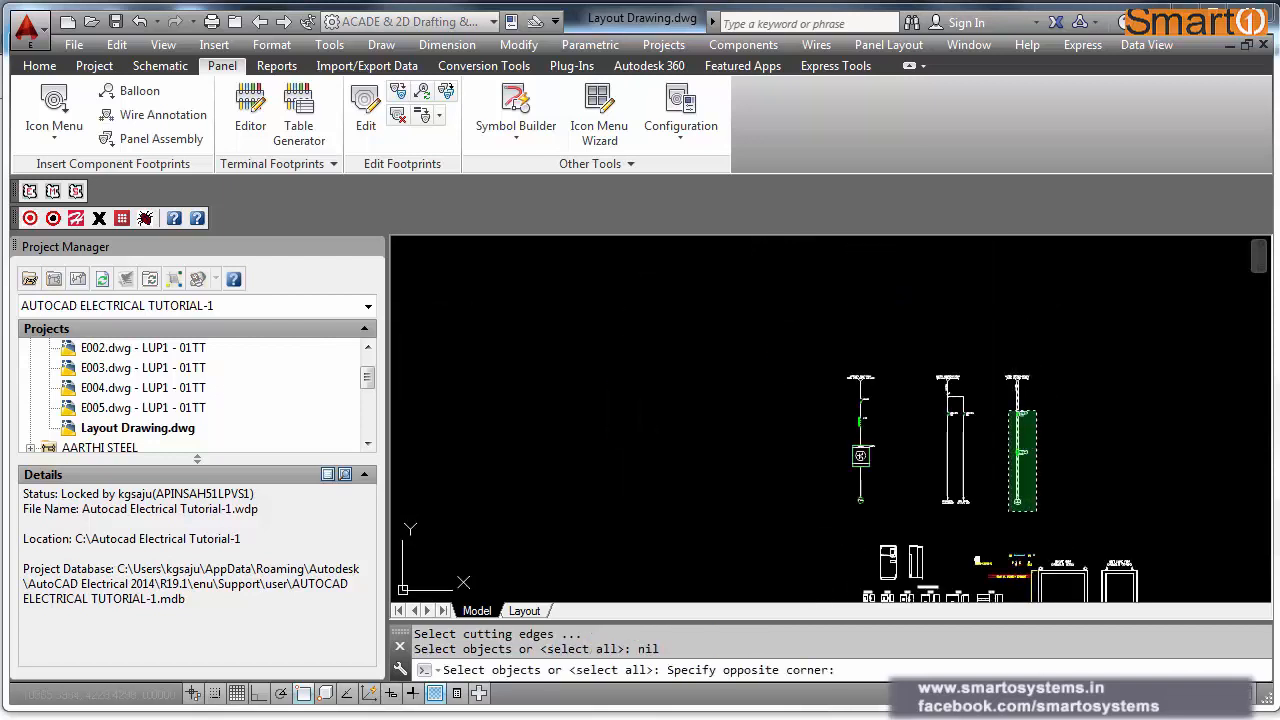
{"action": "left_click", "coordinate": [1008, 362]}
{"action": "key", "text": "Return"}
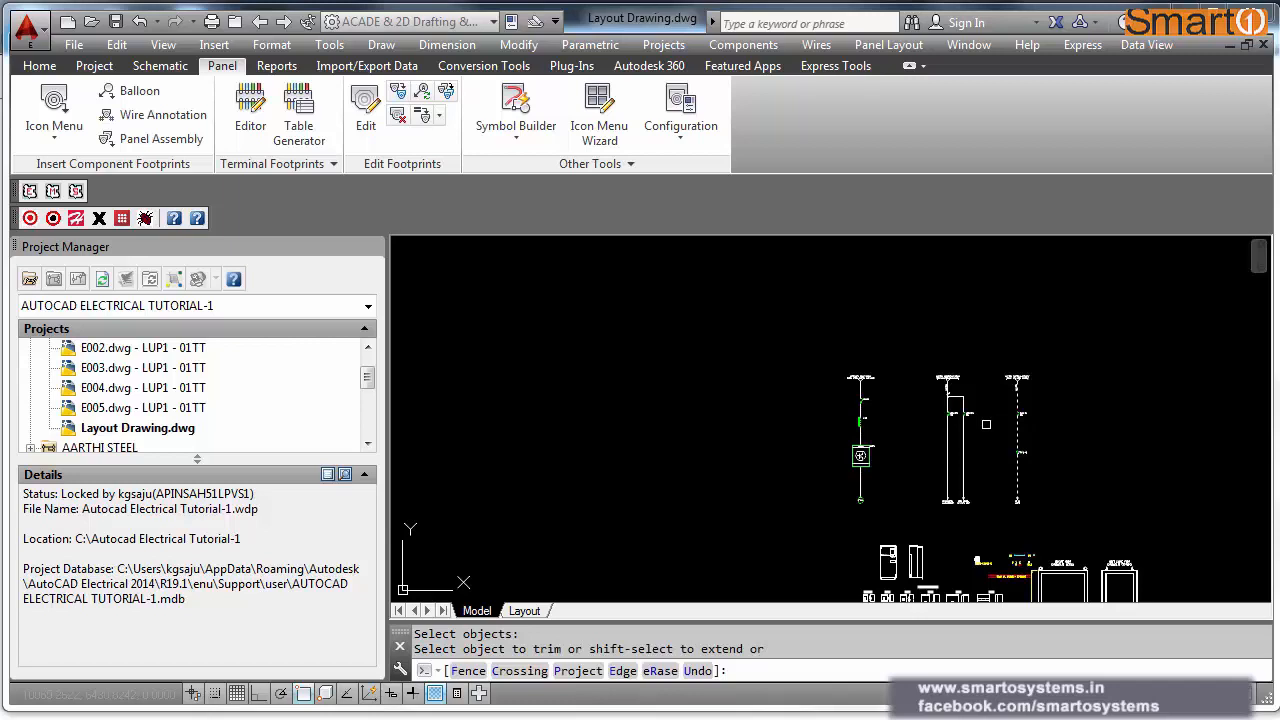
{"action": "key", "text": "Return"}
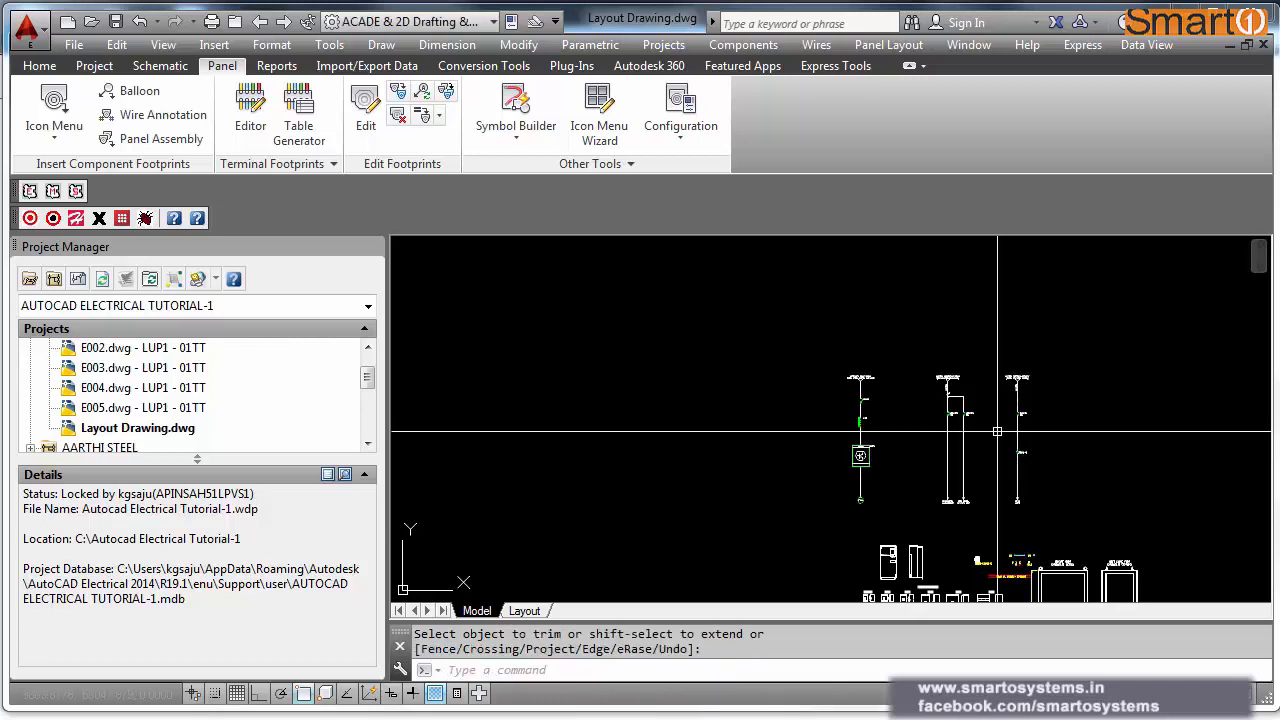
{"action": "key", "text": "Escape"}
Step: Erase the entire single-line feeder labelled FOR DRIVE, including its supply label and components
{"action": "type", "text": "e"}
{"action": "key", "text": "Return"}
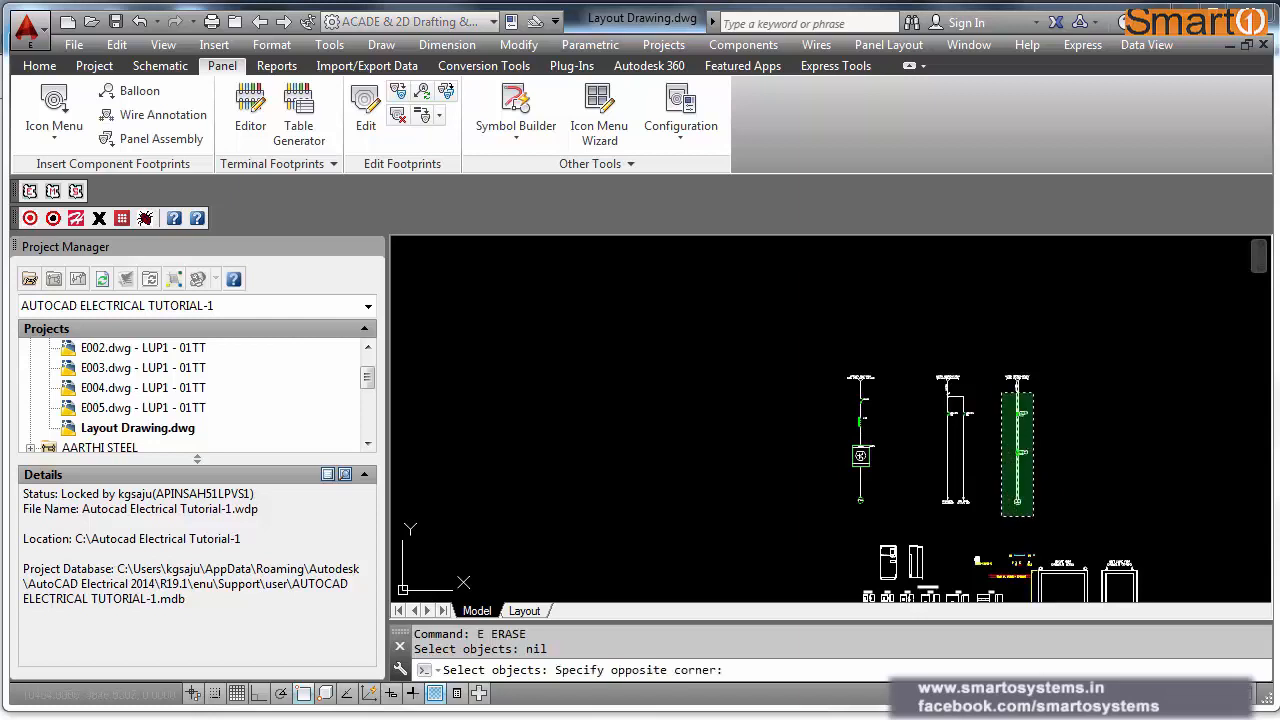
{"action": "left_click", "coordinate": [998, 368]}
{"action": "scroll", "coordinate": [991, 370], "scroll_direction": "down", "scroll_amount": 2}
{"action": "key", "text": "Return"}
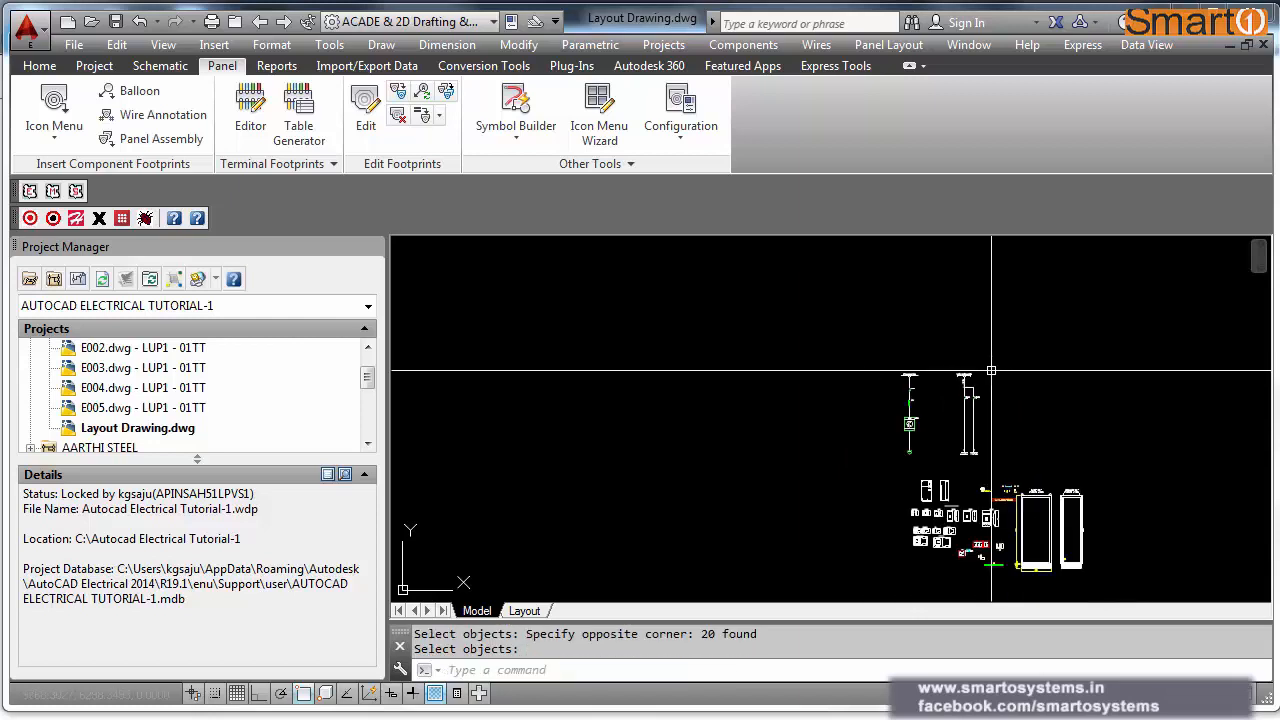
Step: Copy the enclosure's FRONT VIEW (WITHOUT DOOR) with its dimensions into the empty area left of the single-line diagrams
{"action": "middle_click_drag", "start_coordinate": [921, 463], "coordinate": [992, 458]}
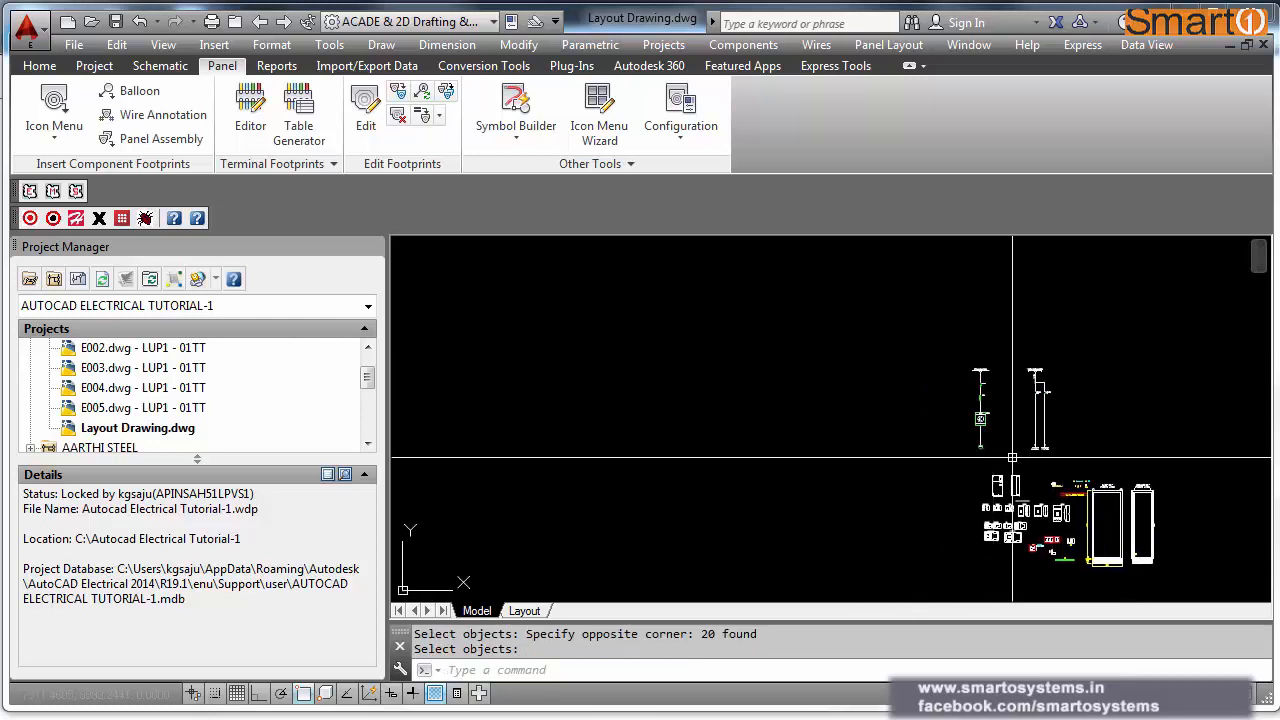
{"action": "scroll", "coordinate": [1100, 552], "scroll_direction": "up", "scroll_amount": 2}
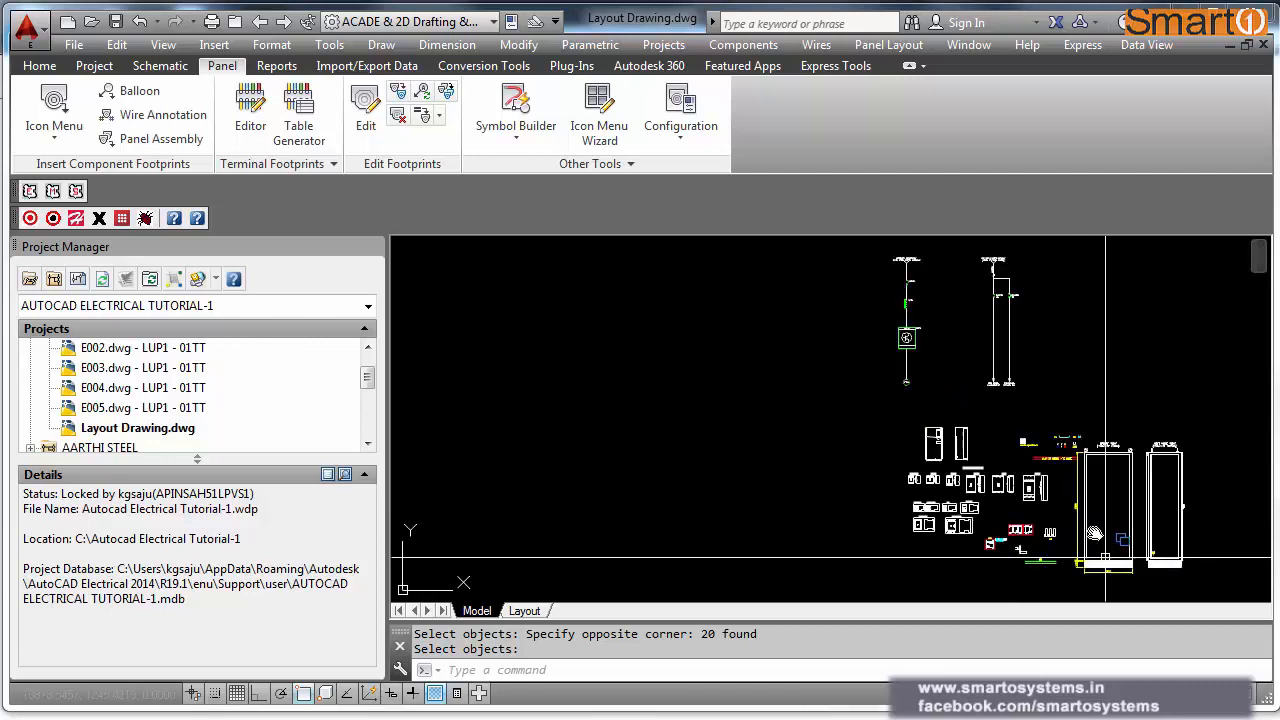
{"action": "middle_click_drag", "start_coordinate": [1105, 557], "coordinate": [1072, 478]}
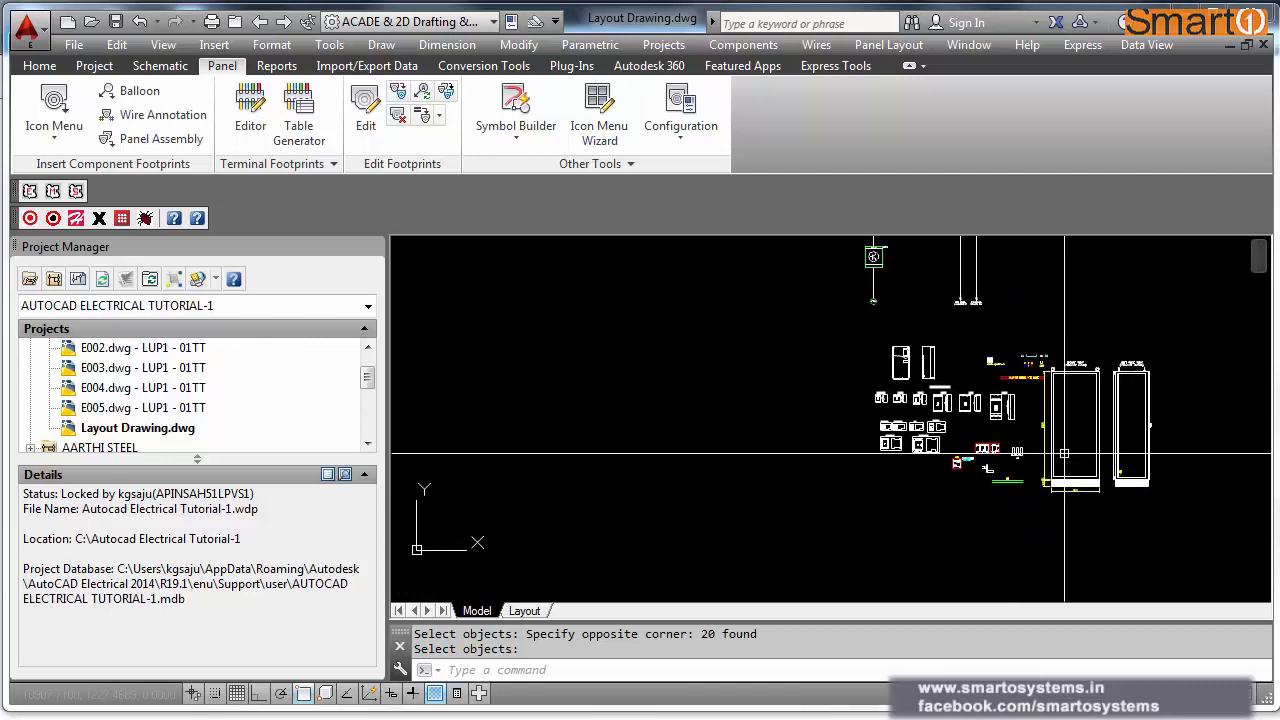
{"action": "scroll", "coordinate": [1055, 418], "scroll_direction": "up", "scroll_amount": 2}
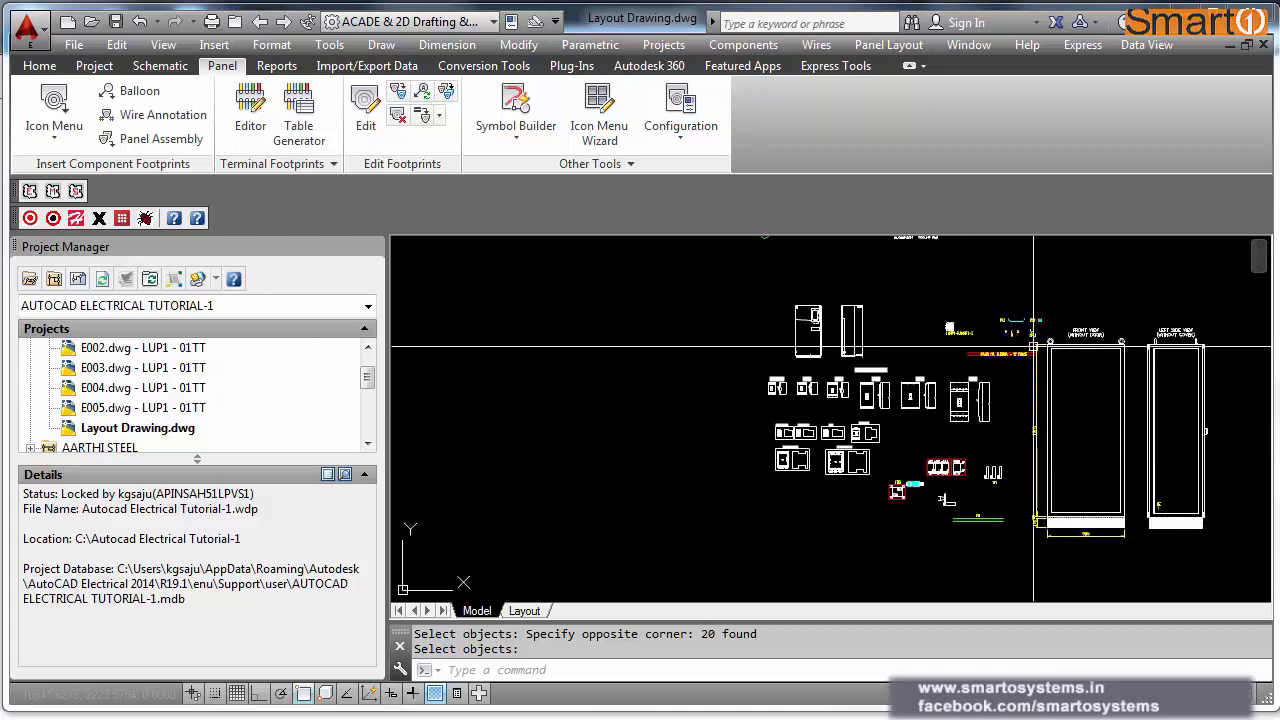
{"action": "scroll", "coordinate": [1051, 341], "scroll_direction": "up", "scroll_amount": 2}
{"action": "scroll", "coordinate": [1051, 341], "scroll_direction": "down", "scroll_amount": 2}
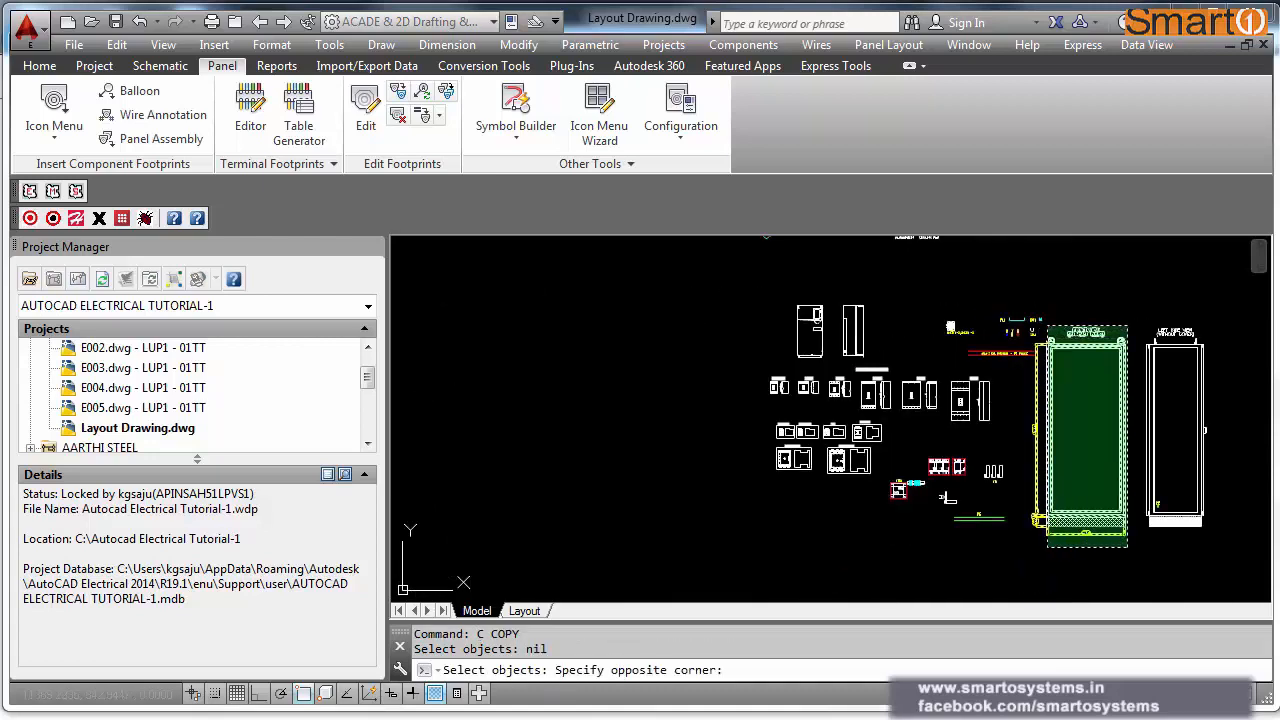
{"action": "left_click", "coordinate": [1048, 326]}
{"action": "key", "text": "Return"}
{"action": "left_click", "coordinate": [1075, 393]}
{"action": "middle_click_drag", "start_coordinate": [572, 370], "coordinate": [1072, 460]}
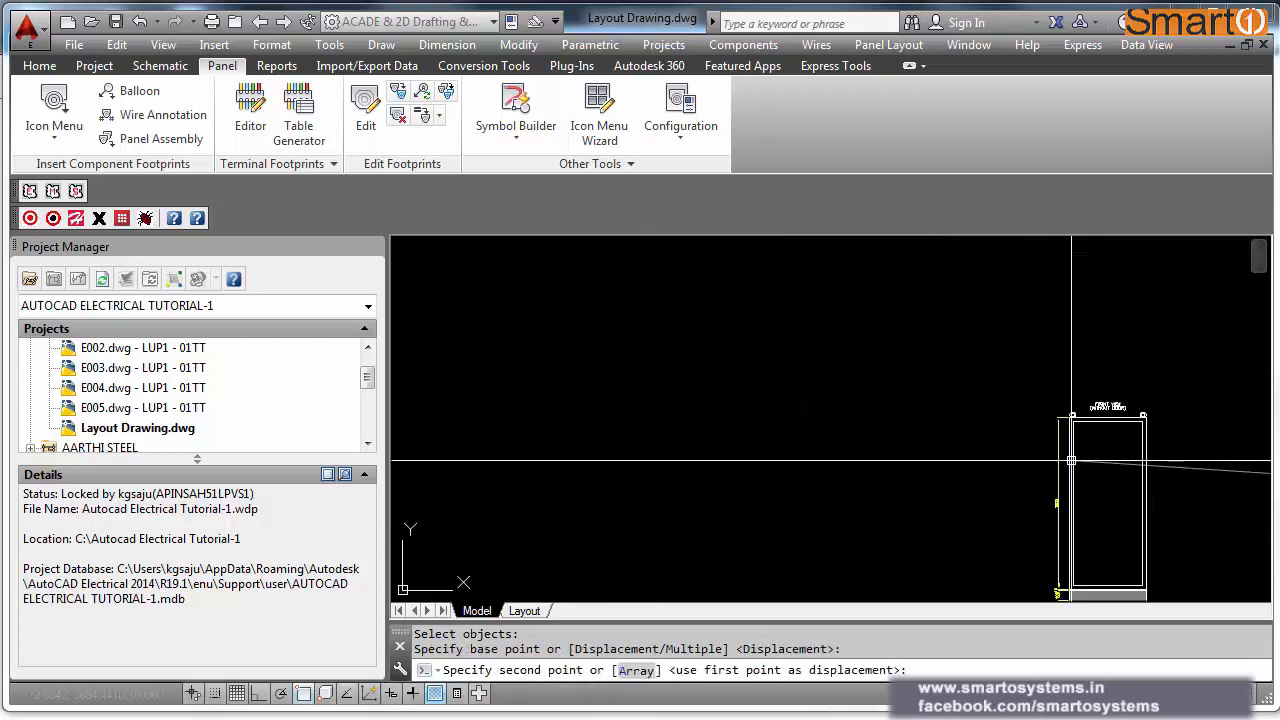
{"action": "left_click", "coordinate": [752, 360]}
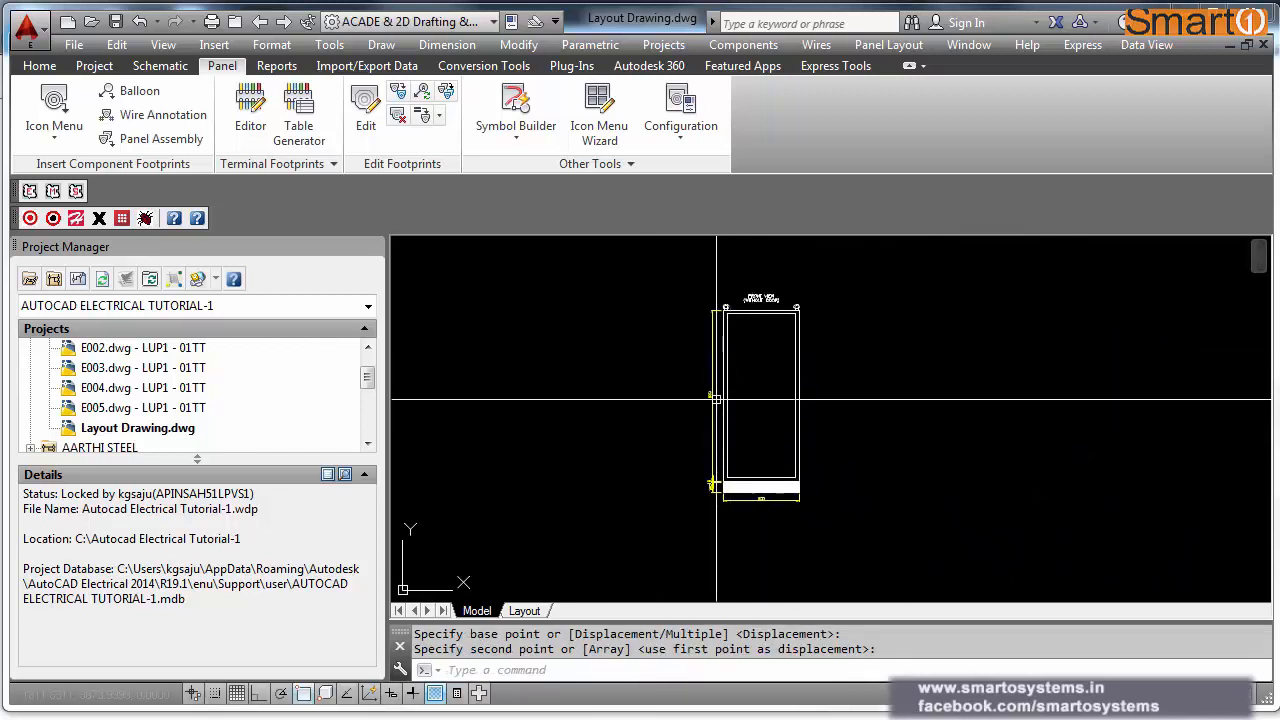
Step: Examine the copied enclosure front view and the components on the drive and lighting supply feeders of the single-line diagram
{"action": "scroll", "coordinate": [733, 408], "scroll_direction": "up", "scroll_amount": 2}
{"action": "scroll", "coordinate": [733, 408], "scroll_direction": "up", "scroll_amount": 5}
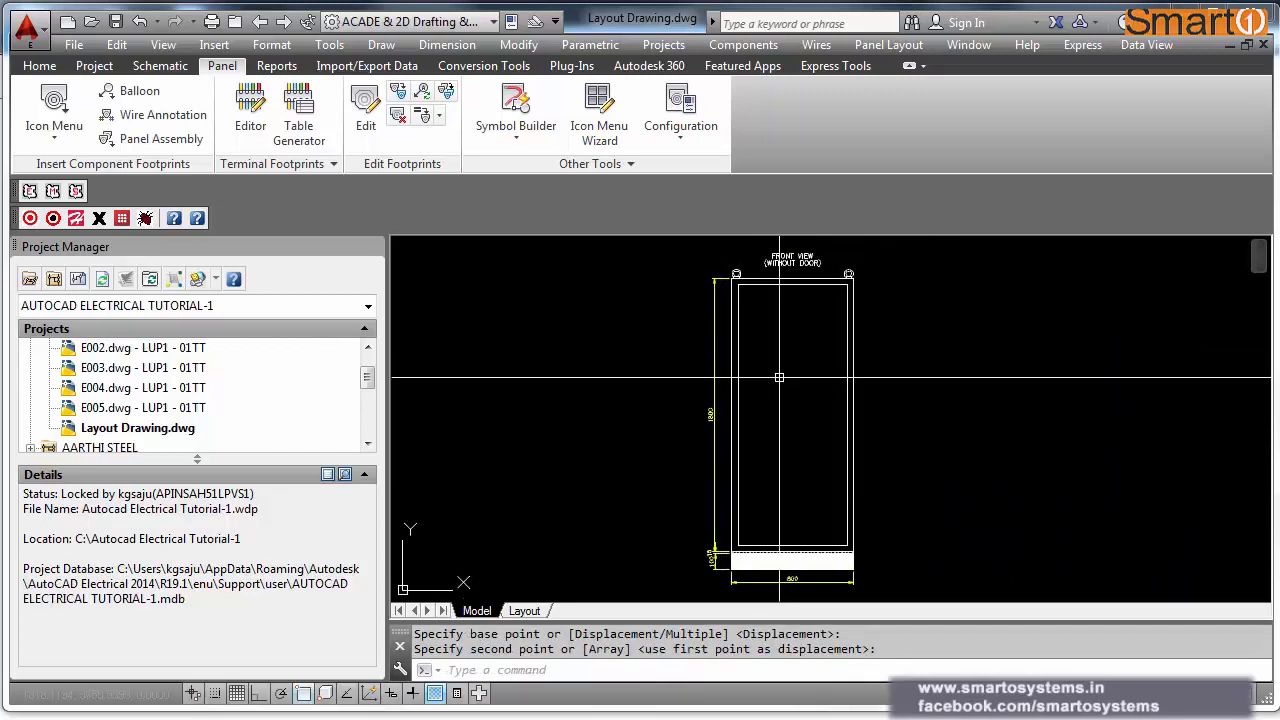
{"action": "scroll", "coordinate": [779, 377], "scroll_direction": "down", "scroll_amount": 3}
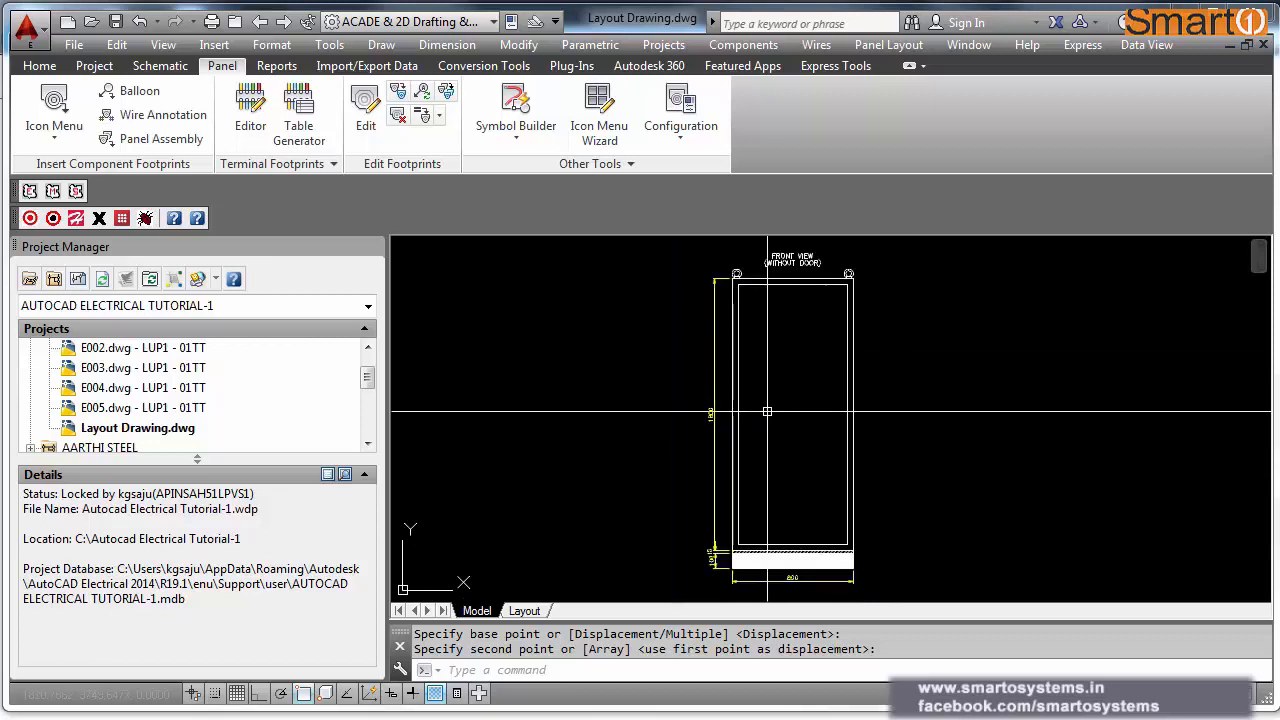
{"action": "scroll", "coordinate": [785, 385], "scroll_direction": "down", "scroll_amount": 2}
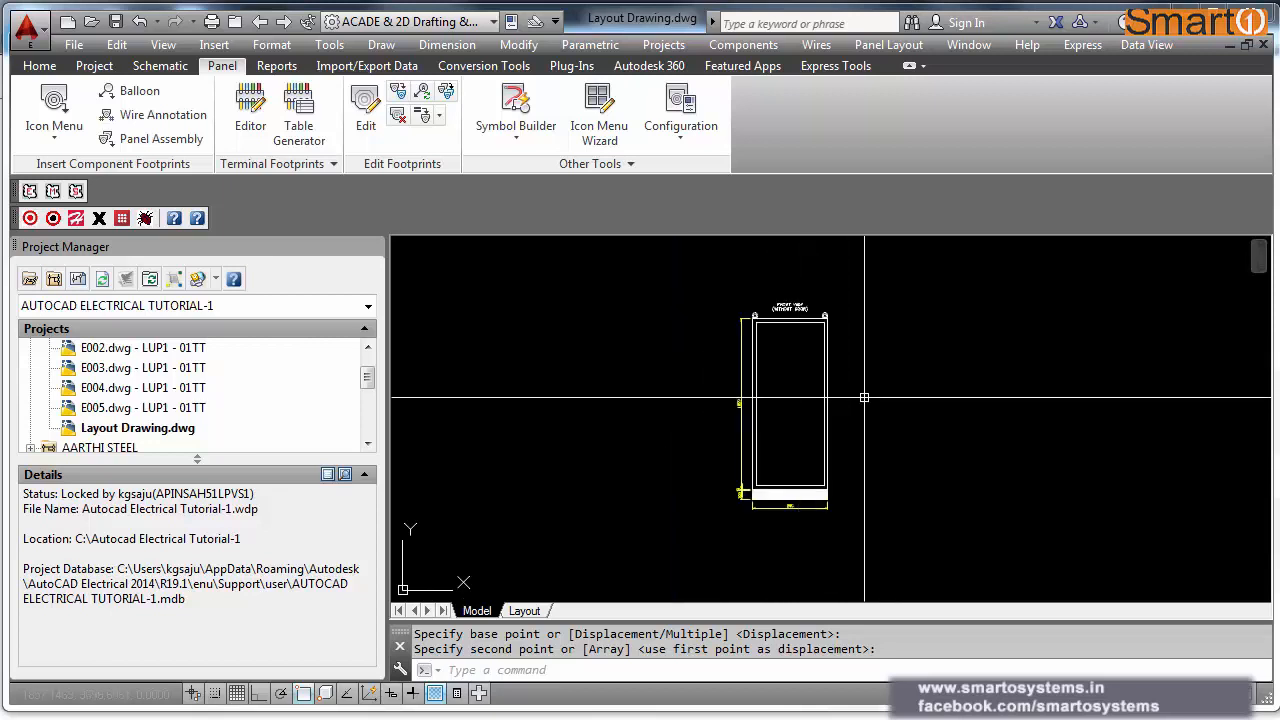
{"action": "middle_click_drag", "start_coordinate": [872, 395], "coordinate": [791, 410]}
{"action": "scroll", "coordinate": [791, 409], "scroll_direction": "down", "scroll_amount": 2}
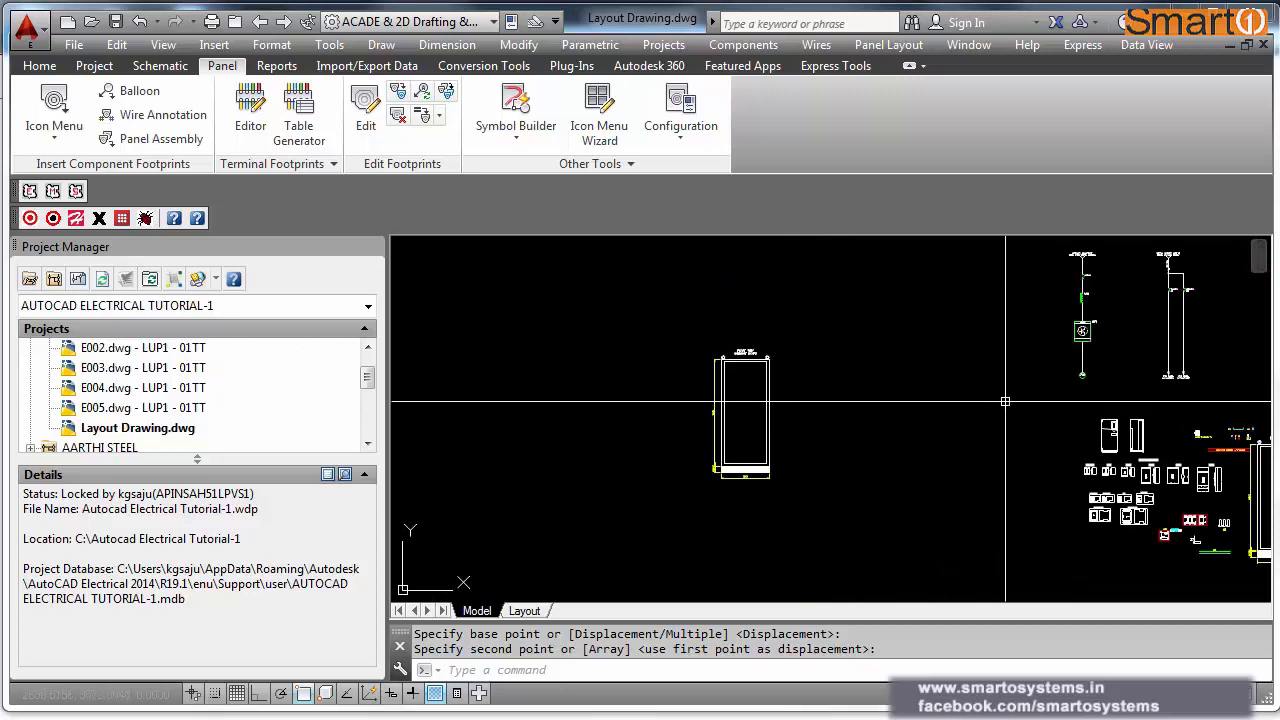
{"action": "scroll", "coordinate": [1143, 308], "scroll_direction": "up", "scroll_amount": 4}
{"action": "middle_click_drag", "start_coordinate": [1107, 281], "coordinate": [1052, 369]}
{"action": "scroll", "coordinate": [968, 308], "scroll_direction": "up", "scroll_amount": 4}
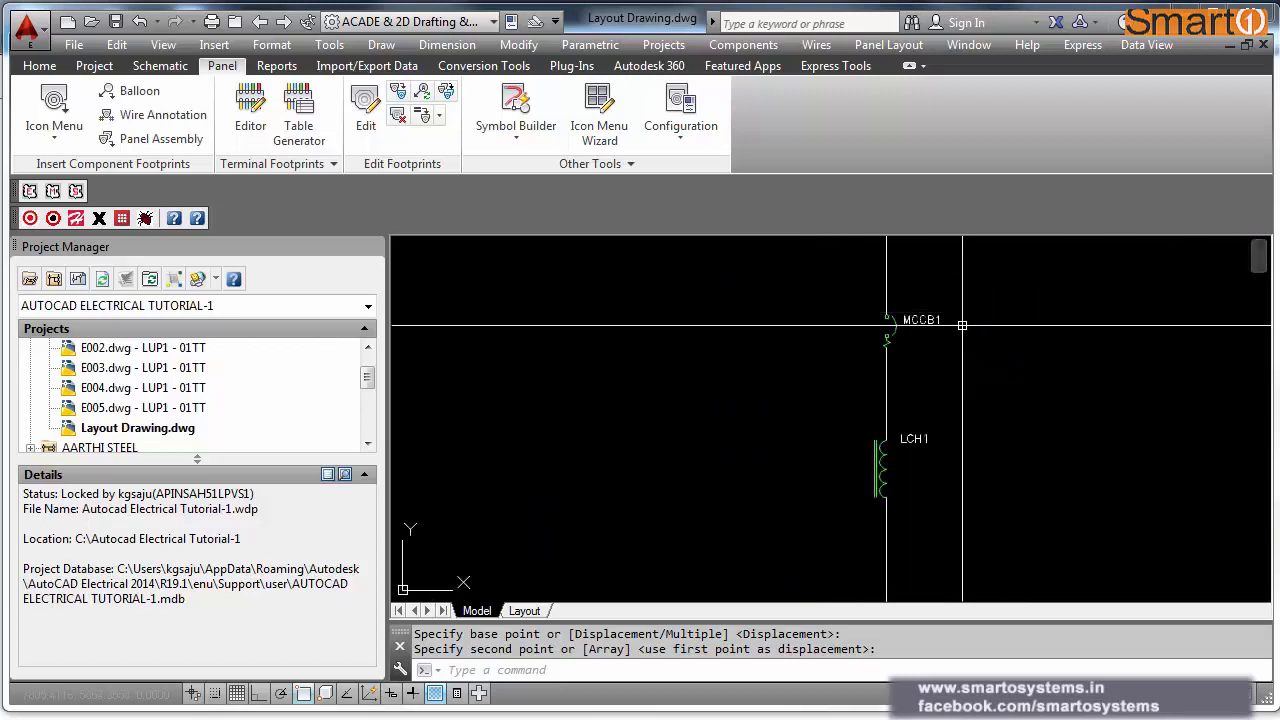
{"action": "middle_click_drag", "start_coordinate": [971, 349], "coordinate": [974, 167]}
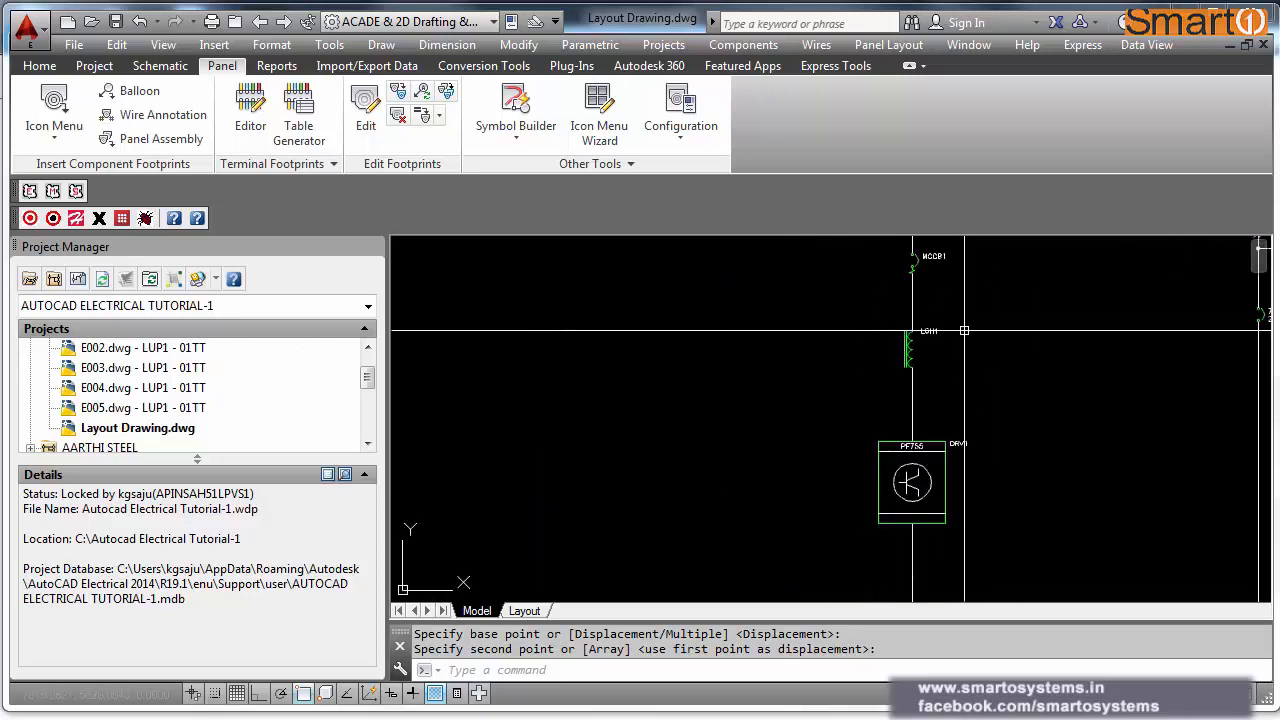
{"action": "scroll", "coordinate": [975, 470], "scroll_direction": "down", "scroll_amount": 2}
{"action": "scroll", "coordinate": [975, 470], "scroll_direction": "down", "scroll_amount": 4}
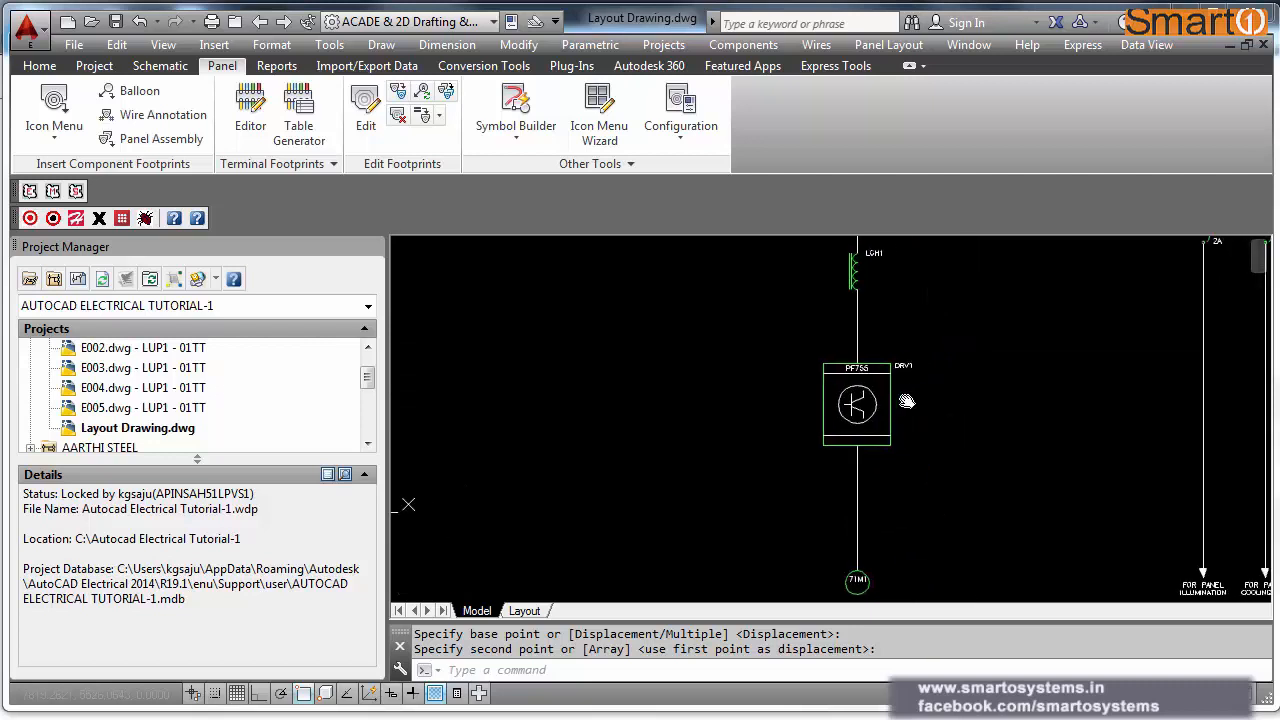
{"action": "scroll", "coordinate": [950, 380], "scroll_direction": "up", "scroll_amount": 5}
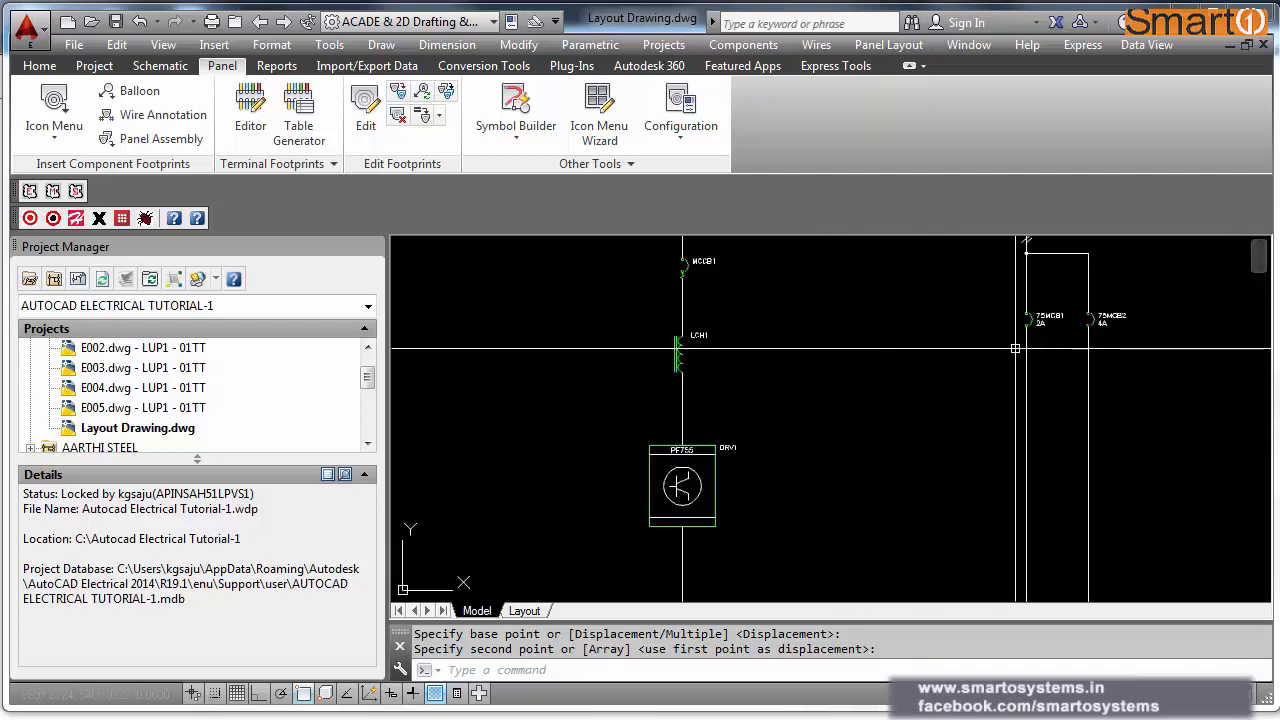
{"action": "scroll", "coordinate": [1015, 348], "scroll_direction": "down", "scroll_amount": 2}
{"action": "middle_click_drag", "start_coordinate": [1060, 432], "coordinate": [1156, 442]}
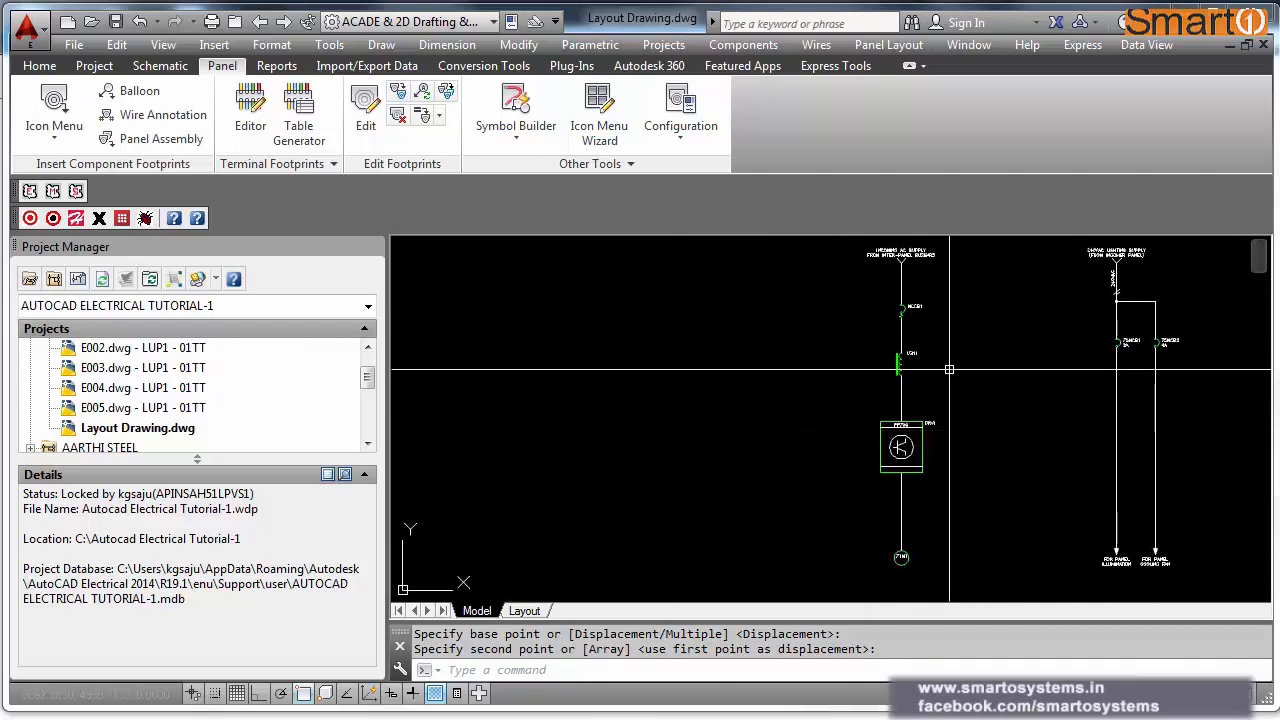
{"action": "scroll", "coordinate": [891, 314], "scroll_direction": "up", "scroll_amount": 4}
{"action": "mouse_move", "coordinate": [891, 314]}
{"action": "middle_mouse_down"}
{"action": "mouse_move", "coordinate": [891, 417]}
{"action": "mouse_move", "coordinate": [1014, 351]}
{"action": "middle_mouse_up"}
{"action": "scroll", "coordinate": [1010, 354], "scroll_direction": "down", "scroll_amount": 4}
{"action": "scroll", "coordinate": [1000, 440], "scroll_direction": "down", "scroll_amount": 5}
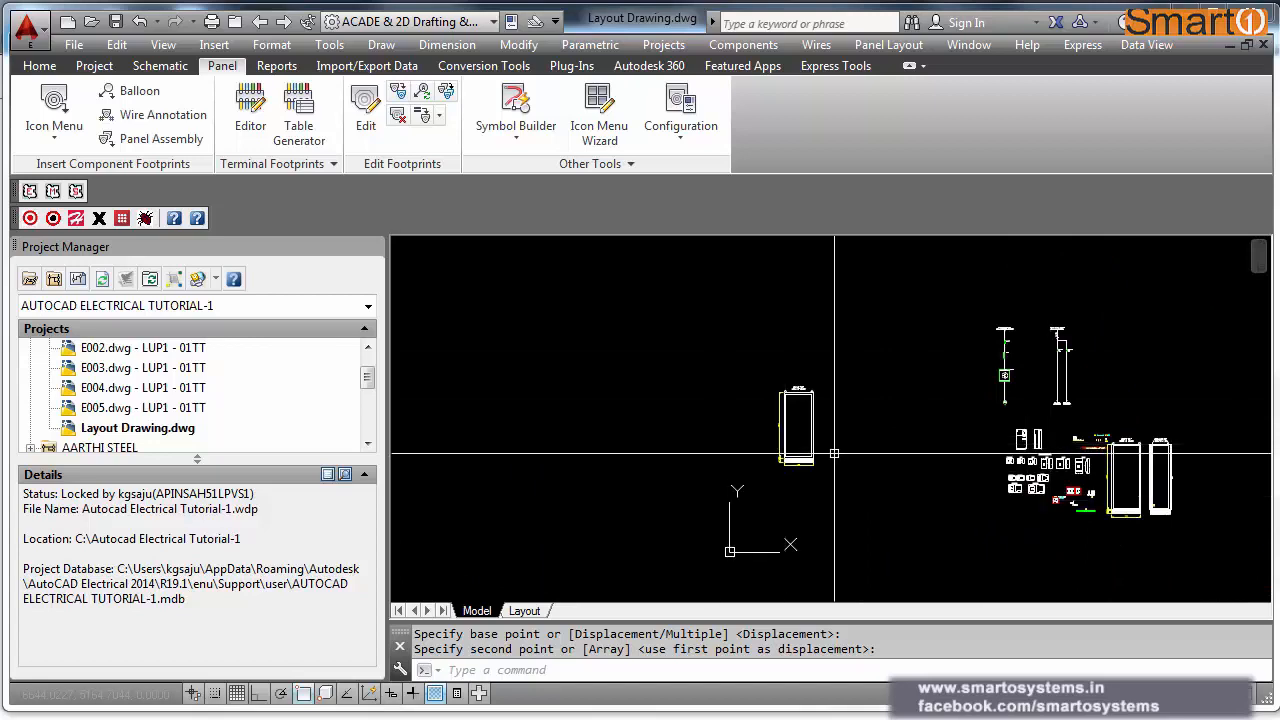
Step: Copy the three-element 1T1 component footprint from the library area onto the lower-left inner corner of the copied enclosure
{"action": "scroll", "coordinate": [834, 453], "scroll_direction": "up", "scroll_amount": 3}
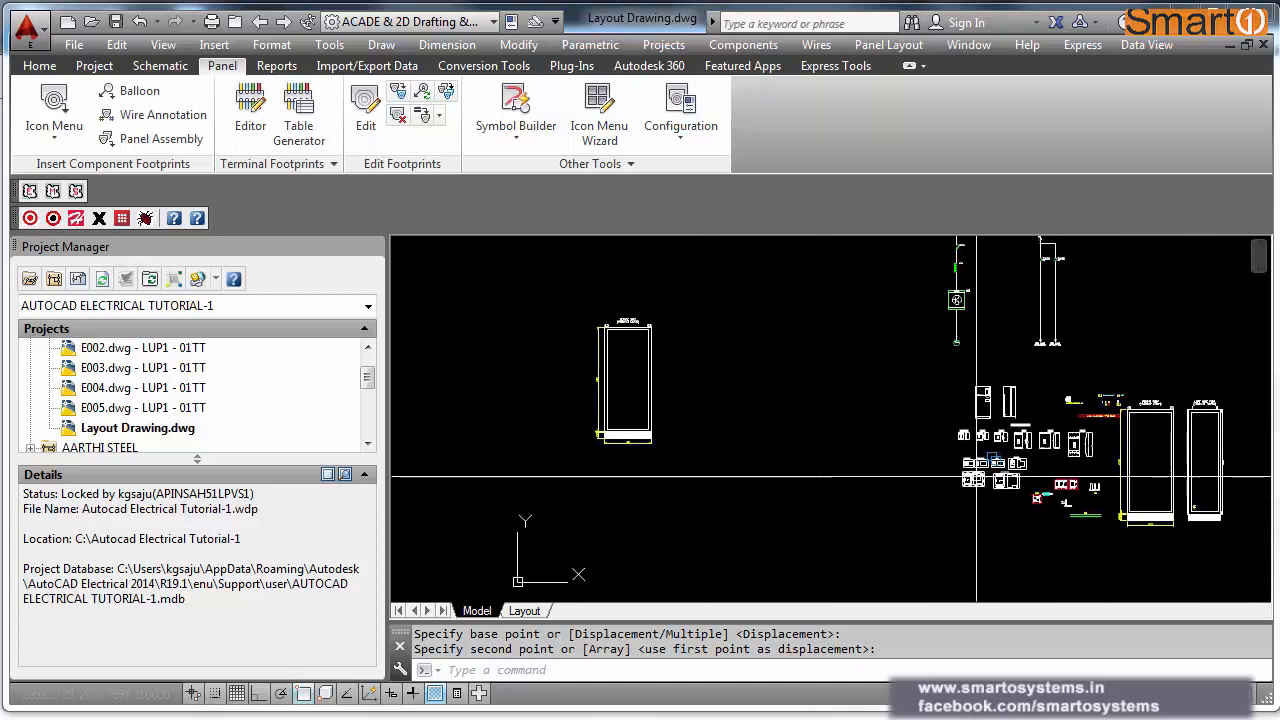
{"action": "scroll", "coordinate": [1007, 484], "scroll_direction": "up", "scroll_amount": 3}
{"action": "key", "text": "Return"}
{"action": "left_click", "coordinate": [1010, 412]}
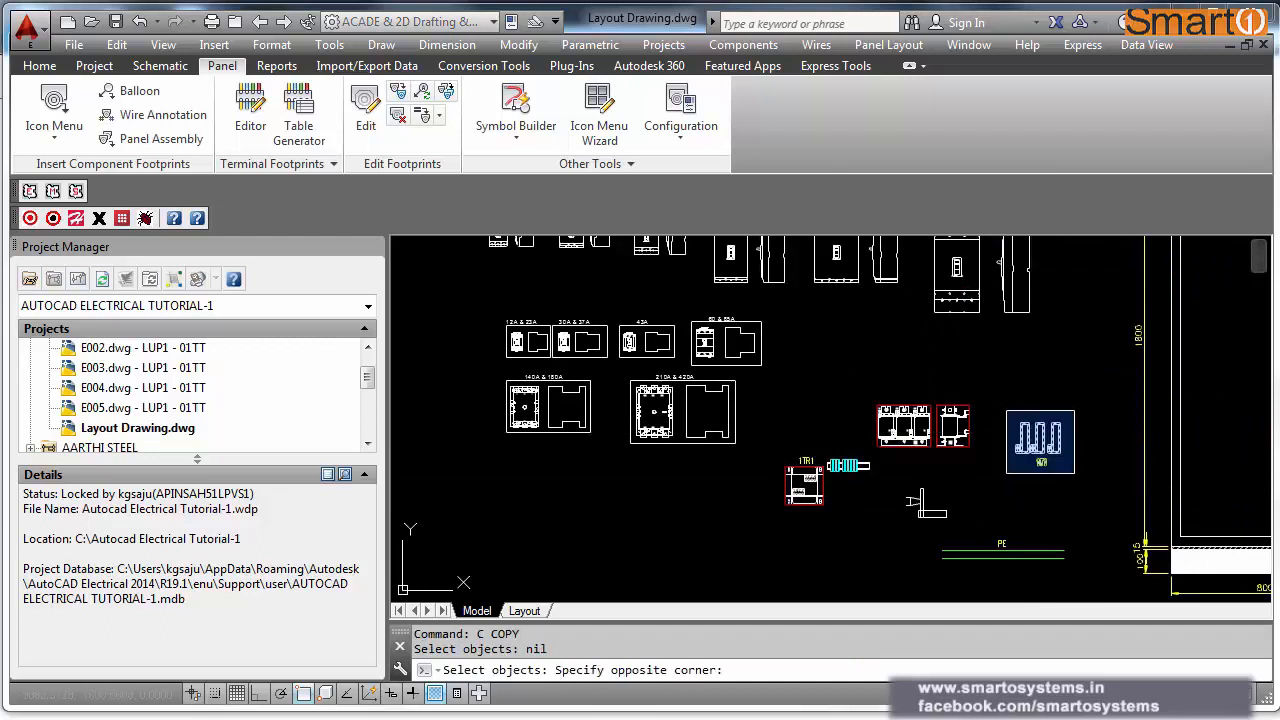
{"action": "left_click", "coordinate": [1052, 471]}
{"action": "key", "text": "Return"}
{"action": "left_click", "coordinate": [1020, 455]}
{"action": "scroll", "coordinate": [1020, 455], "scroll_direction": "down", "scroll_amount": 3}
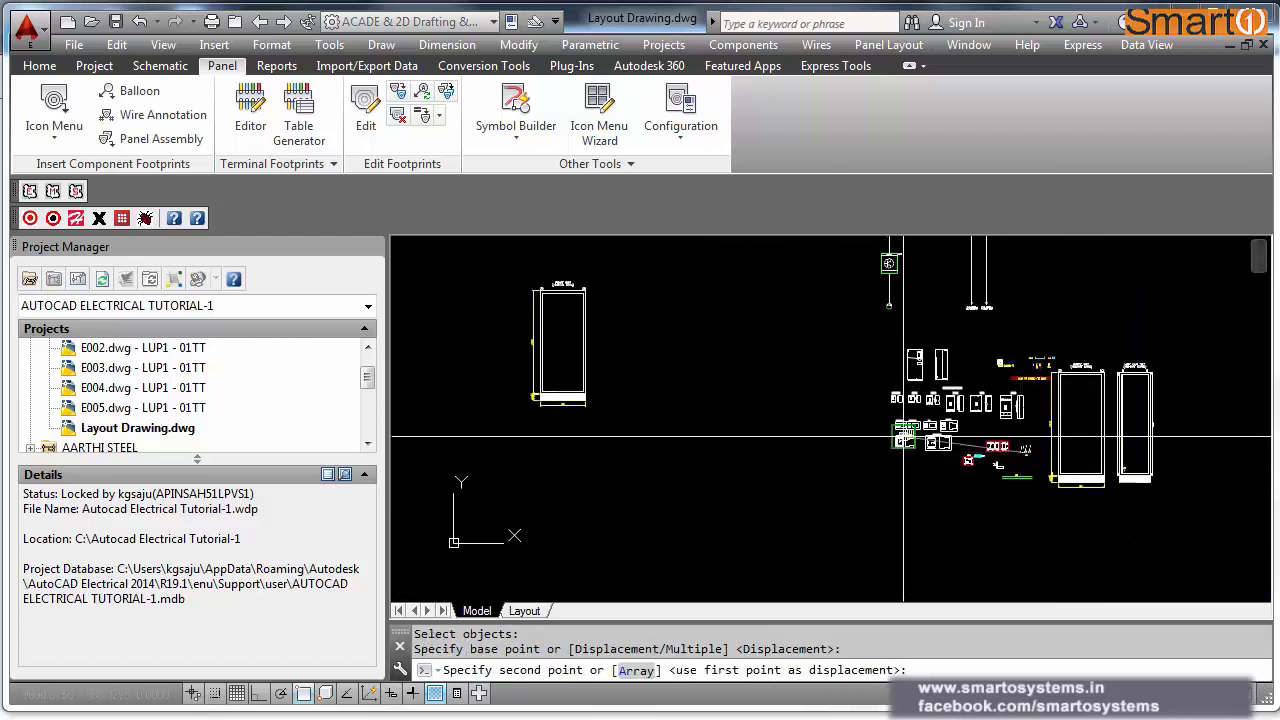
{"action": "scroll", "coordinate": [771, 434], "scroll_direction": "up", "scroll_amount": 5}
{"action": "scroll", "coordinate": [645, 436], "scroll_direction": "down", "scroll_amount": 2}
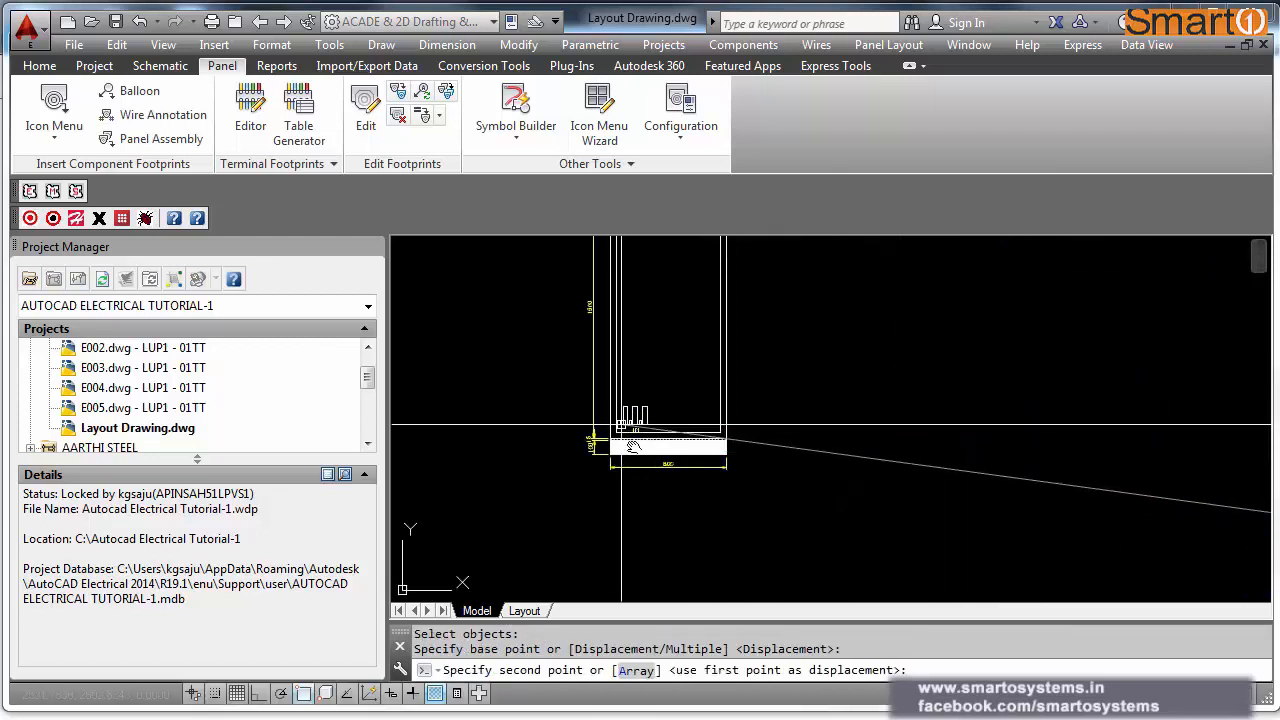
{"action": "scroll", "coordinate": [645, 441], "scroll_direction": "up", "scroll_amount": 4}
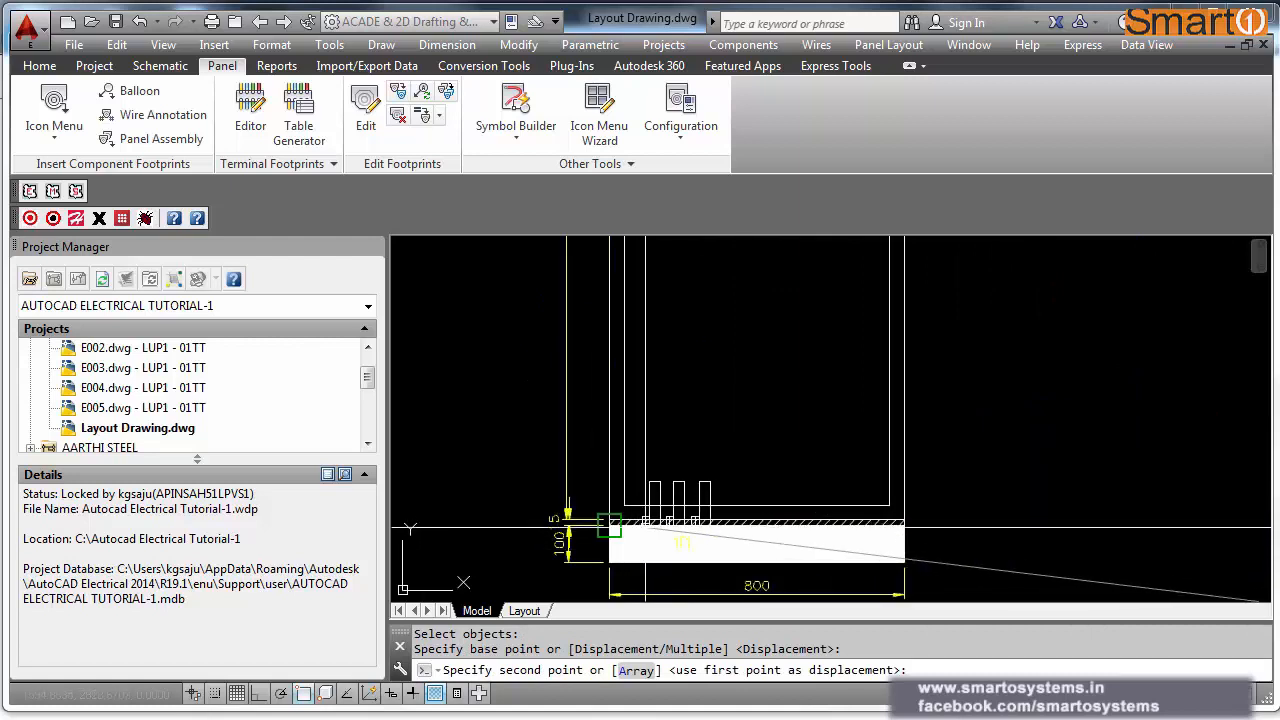
{"action": "left_click", "coordinate": [713, 468]}
Step: Abandon the repeated copy command and undo the placement of the copied 1T1 footprint
{"action": "key", "text": "Return"}
{"action": "key", "text": "Return"}
{"action": "left_click", "coordinate": [724, 453]}
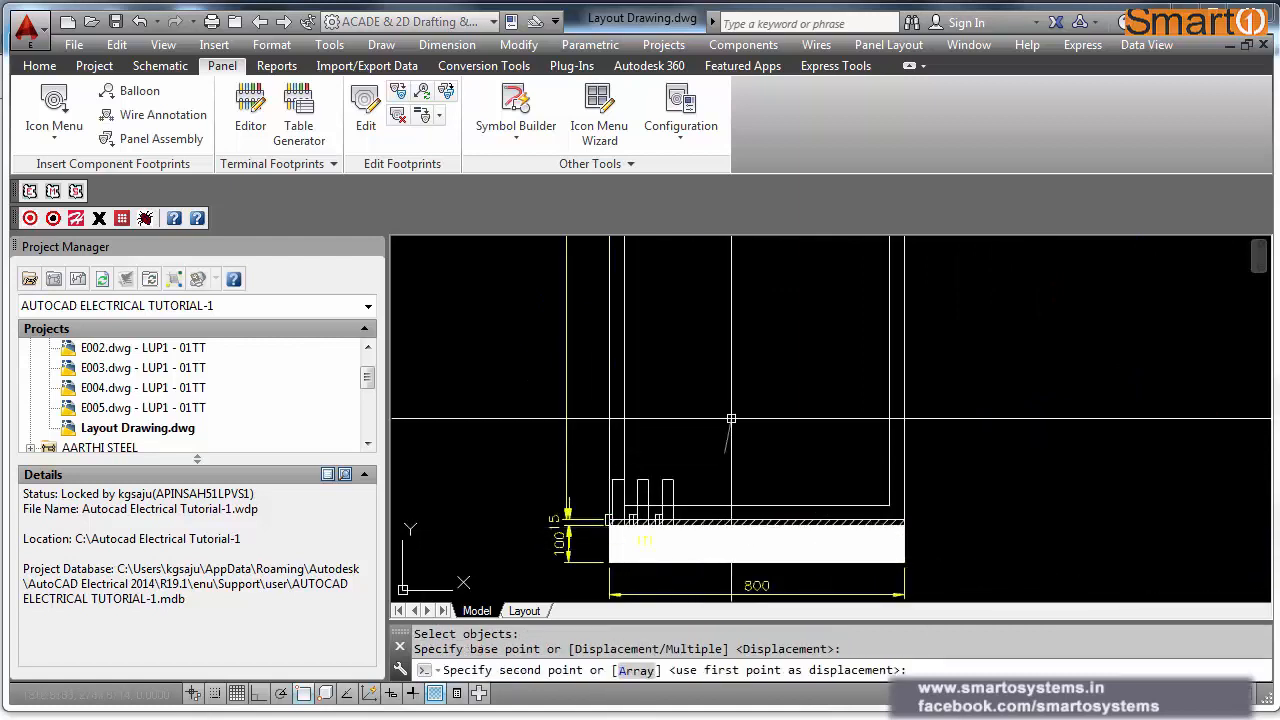
{"action": "key", "text": "Escape"}
{"action": "type", "text": "u"}
{"action": "key", "text": "Return"}
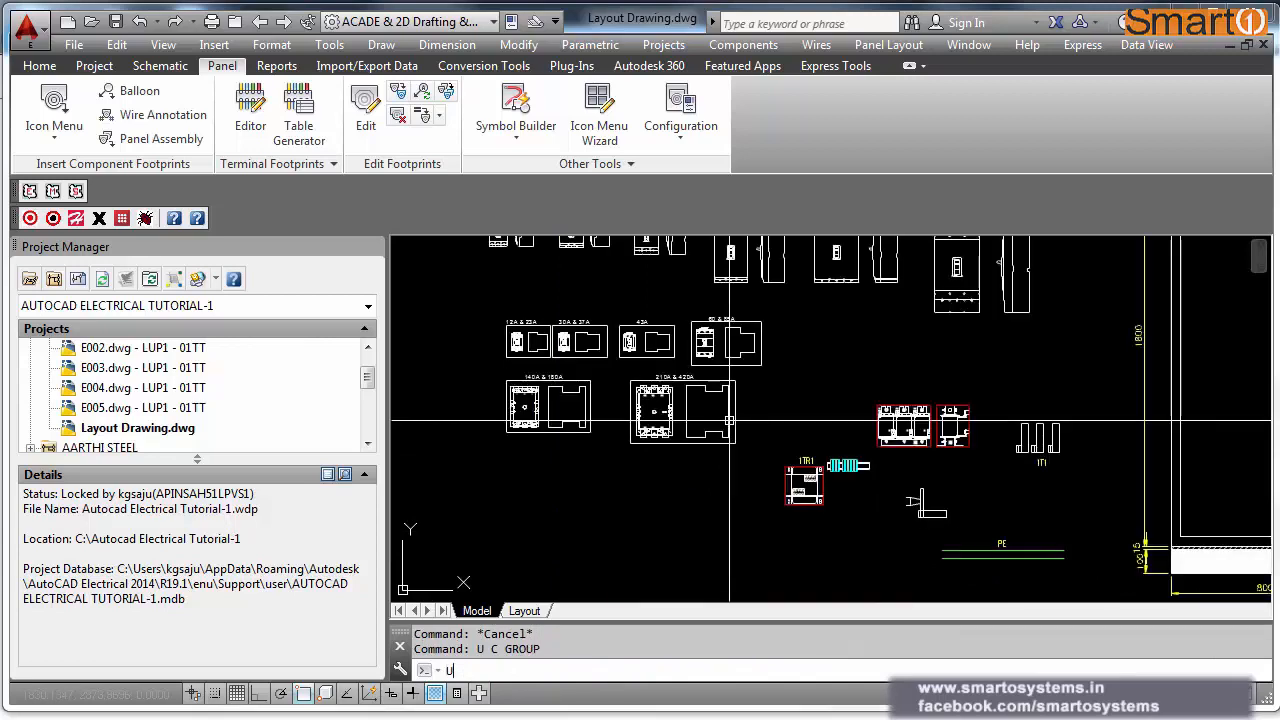
{"action": "type", "text": "u"}
{"action": "key", "text": "Return"}
{"action": "type", "text": "u"}
{"action": "key", "text": "Return"}
Step: Move the original 1T1 footprint with its tag from the library area onto the copied enclosure's lower-left corner, at the top of its base
{"action": "scroll", "coordinate": [1106, 481], "scroll_direction": "up", "scroll_amount": 5}
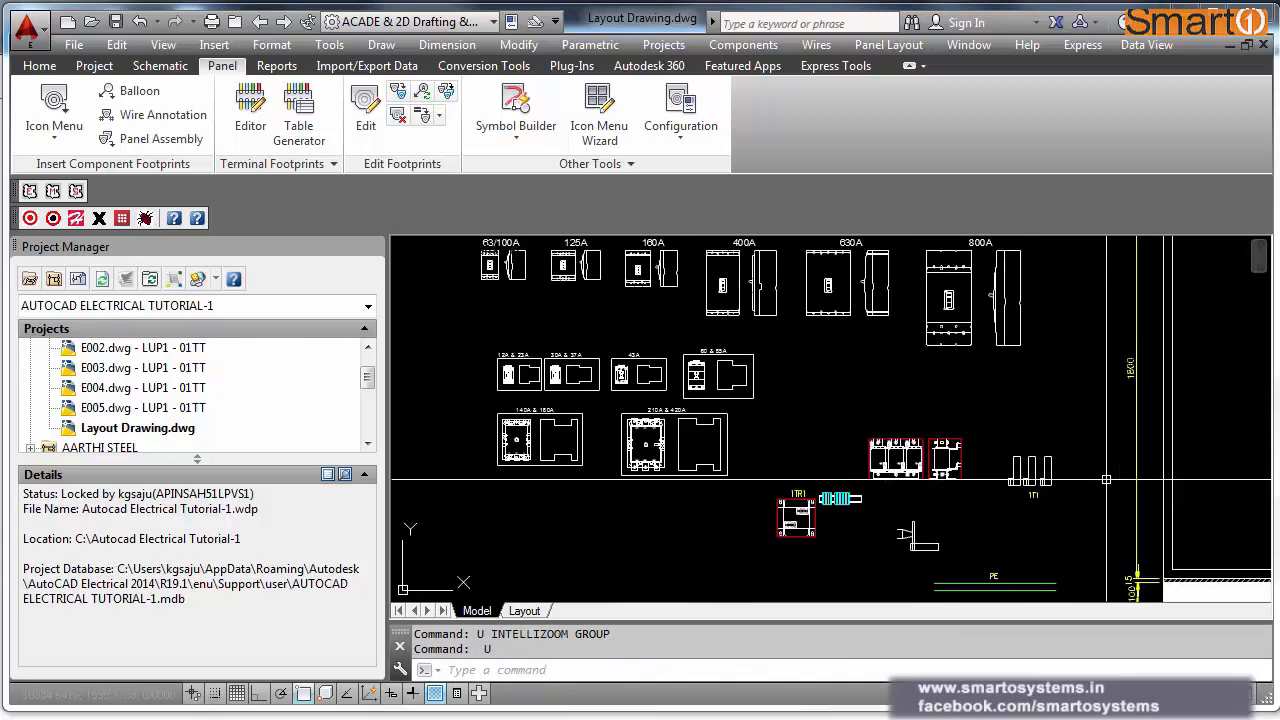
{"action": "type", "text": "m"}
{"action": "key", "text": "Return"}
{"action": "left_click", "coordinate": [1104, 504]}
{"action": "left_click", "coordinate": [996, 436]}
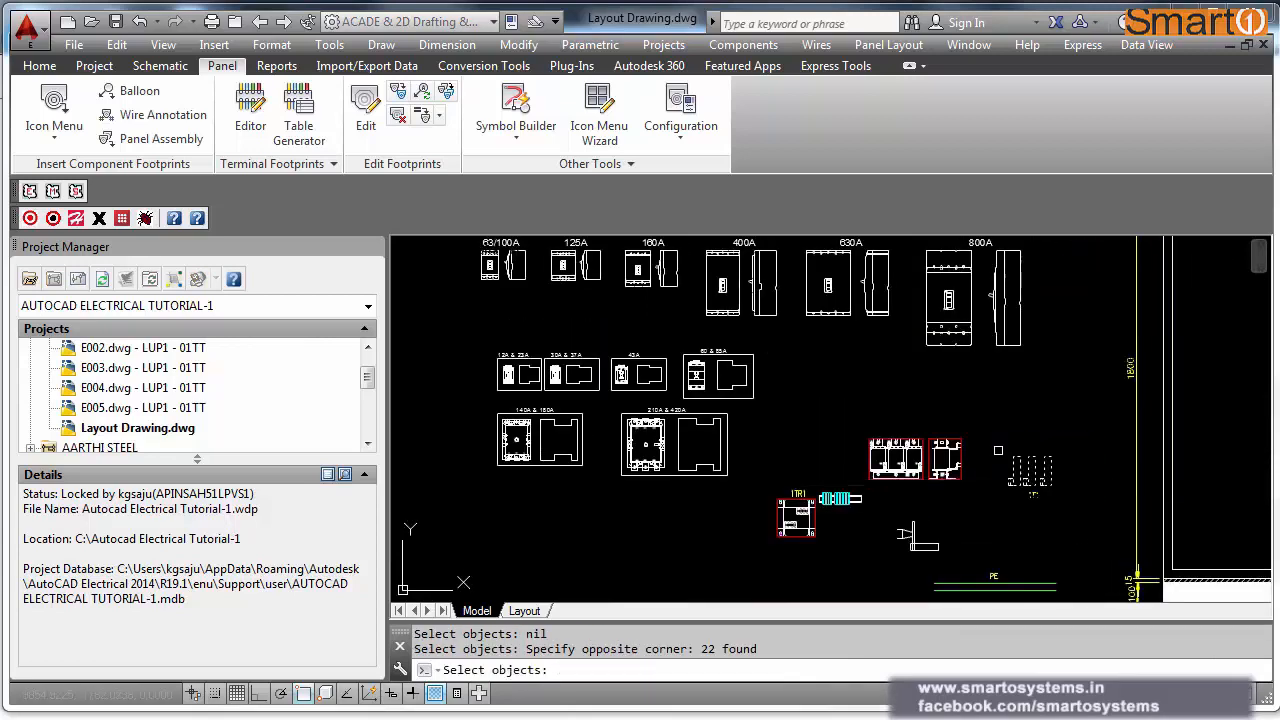
{"action": "key", "text": "Return"}
{"action": "left_click", "coordinate": [1008, 485]}
{"action": "scroll", "coordinate": [1042, 447], "scroll_direction": "down", "scroll_amount": 6}
{"action": "middle_click_drag", "start_coordinate": [857, 448], "coordinate": [1151, 491]}
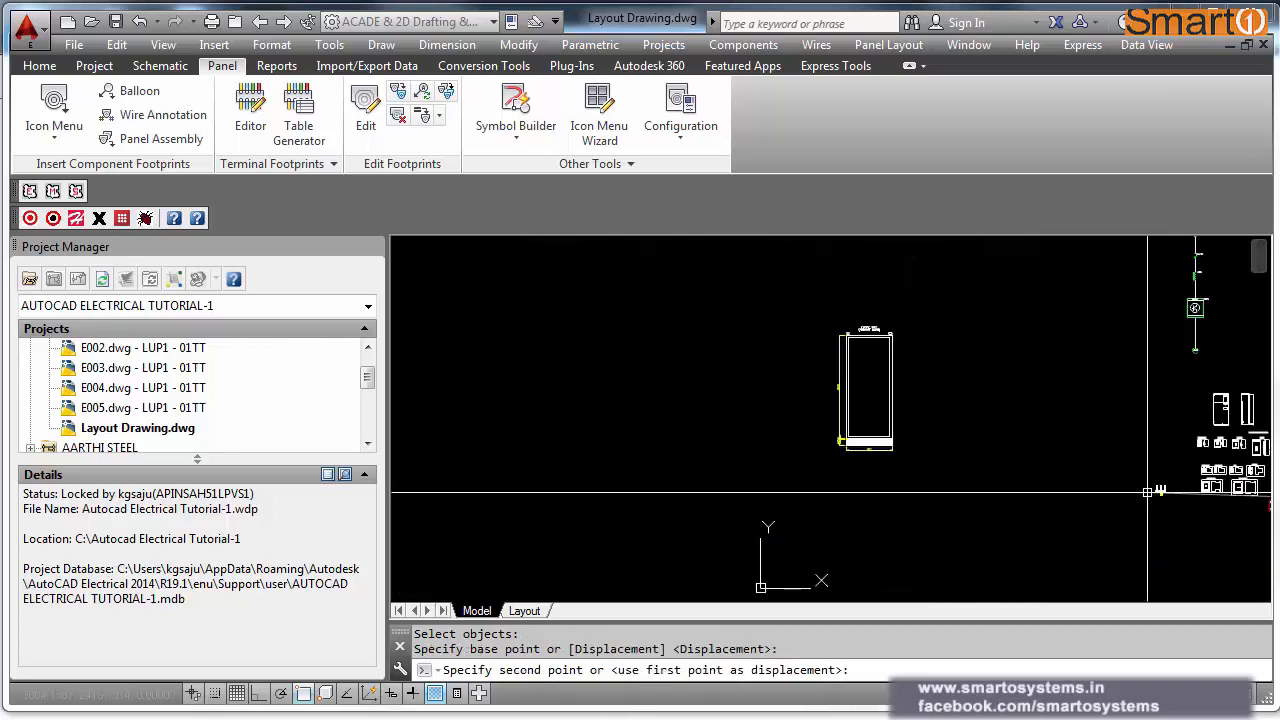
{"action": "scroll", "coordinate": [823, 454], "scroll_direction": "up", "scroll_amount": 6}
{"action": "middle_click_drag", "start_coordinate": [907, 405], "coordinate": [865, 469]}
{"action": "scroll", "coordinate": [919, 387], "scroll_direction": "up", "scroll_amount": 5}
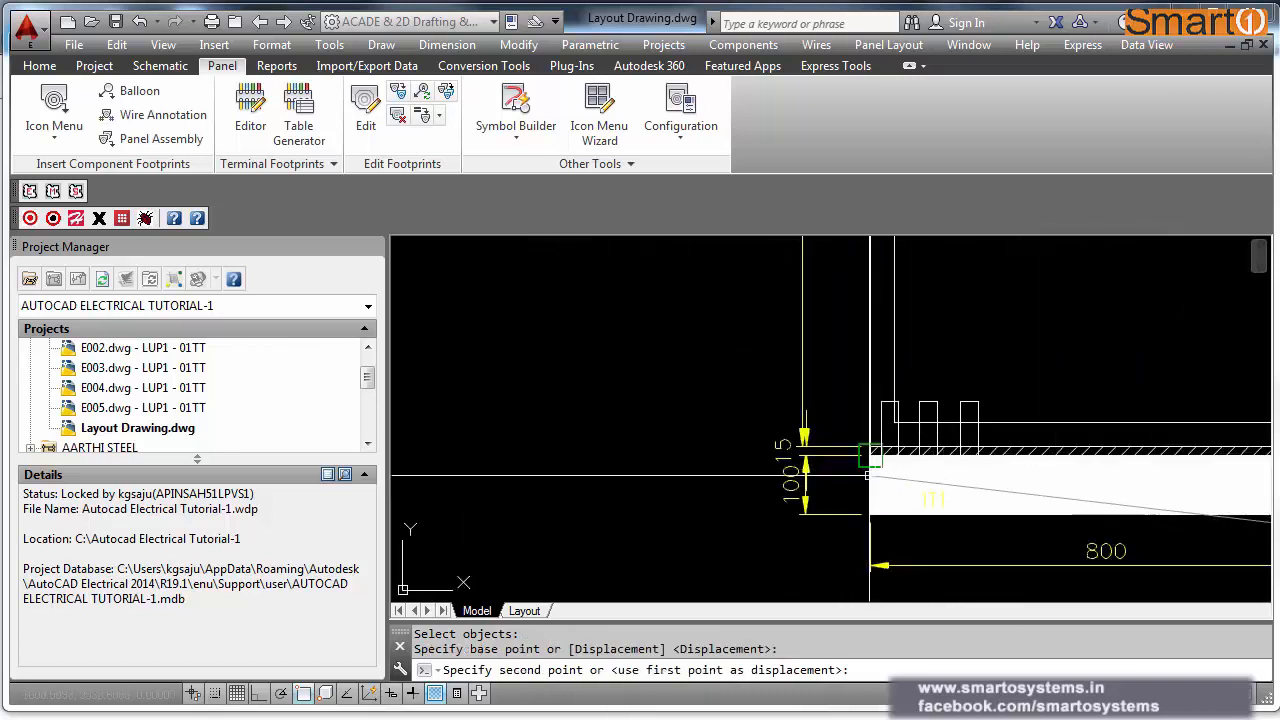
{"action": "left_click", "coordinate": [870, 455]}
Step: Move the 1T1 footprint with its tag 300 straight up inside the enclosure
{"action": "middle_click_drag", "start_coordinate": [929, 387], "coordinate": [767, 474]}
{"action": "type", "text": "m"}
{"action": "key", "text": "Return"}
{"action": "left_click", "coordinate": [810, 470]}
{"action": "key", "text": "Return"}
{"action": "left_click", "coordinate": [874, 446]}
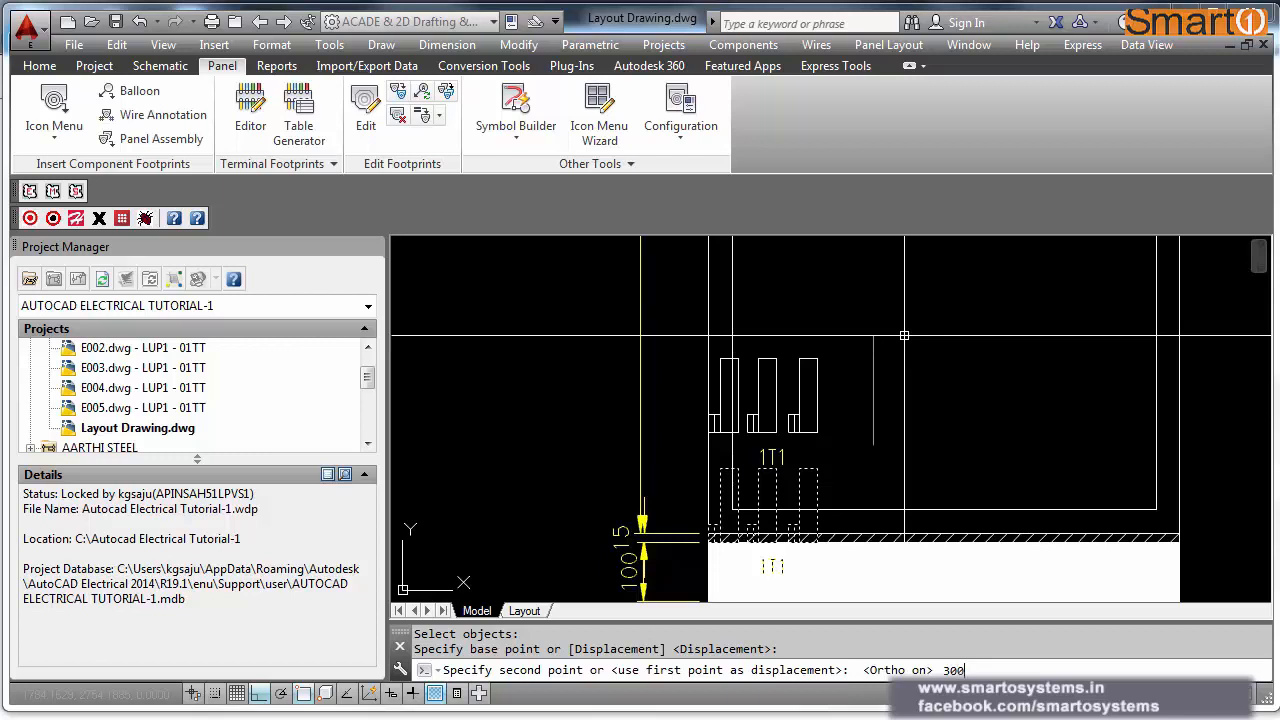
{"action": "key", "text": "Return"}
Step: Move the 1T1 footprint with its tag 75 horizontally to the right, away from the enclosure's side wall
{"action": "type", "text": "m"}
{"action": "key", "text": "Return"}
{"action": "left_click", "coordinate": [770, 330]}
{"action": "key", "text": "Return"}
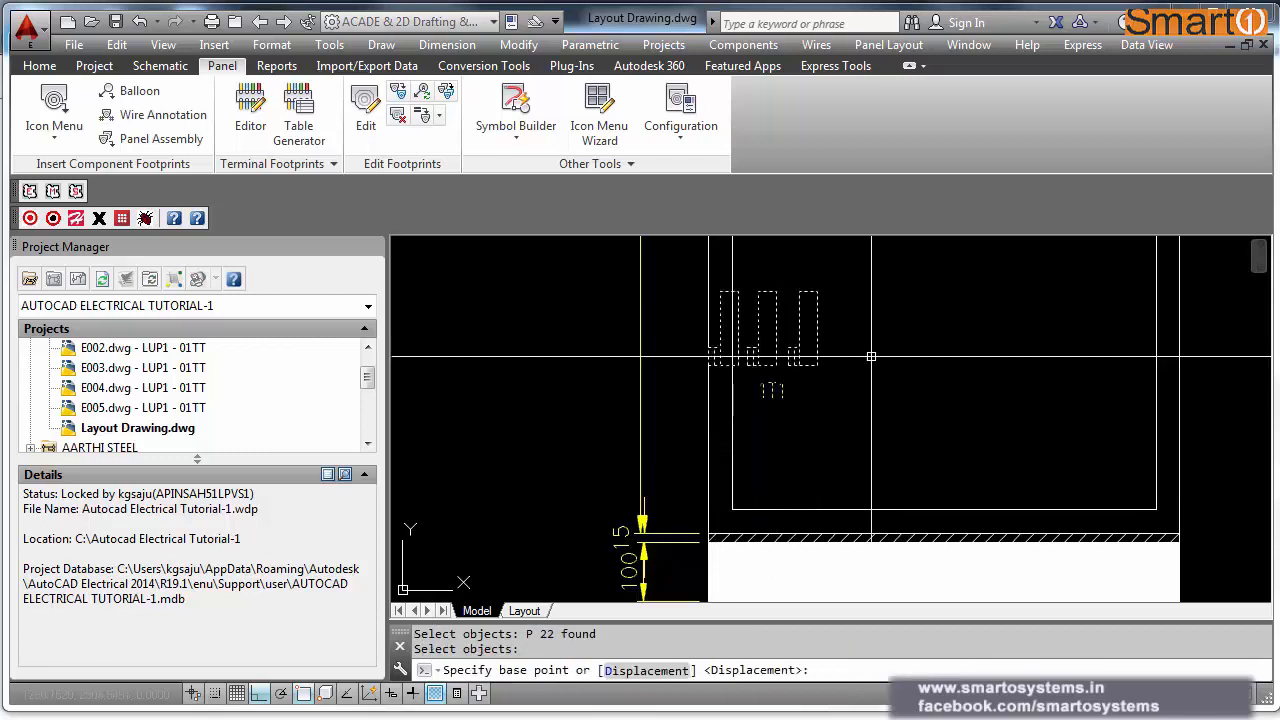
{"action": "left_click", "coordinate": [871, 357]}
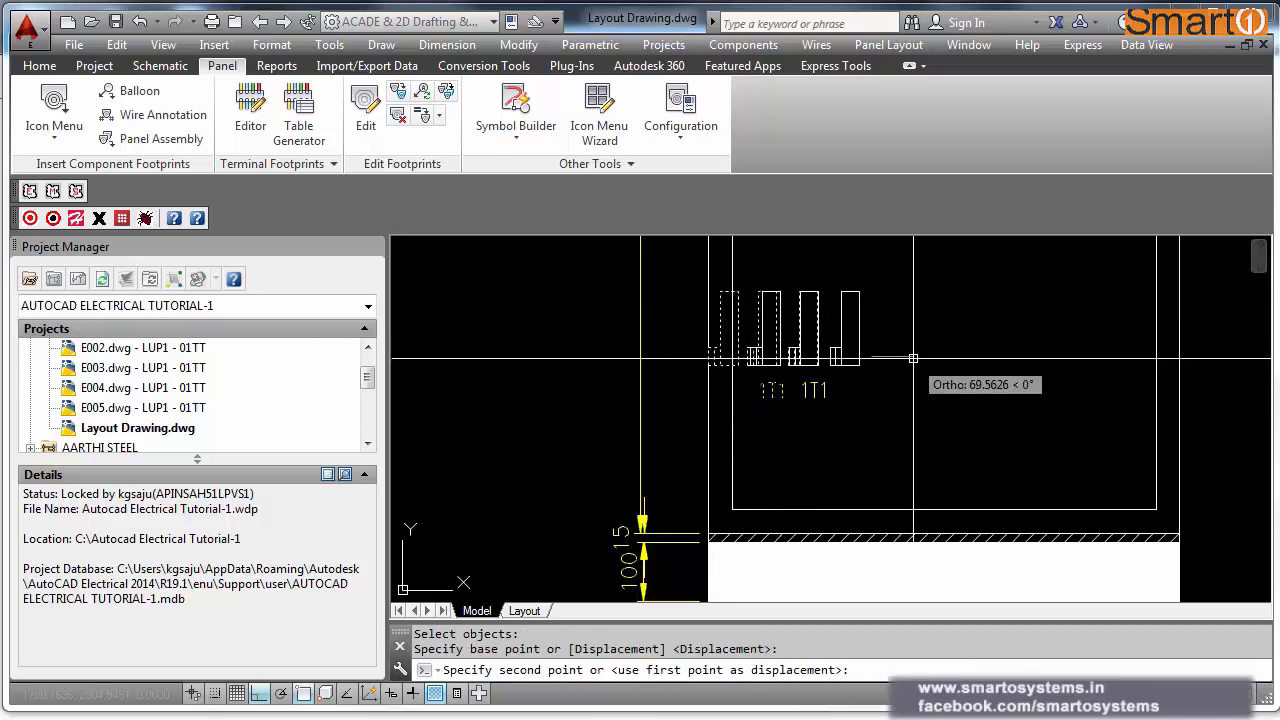
{"action": "key", "text": "Return"}
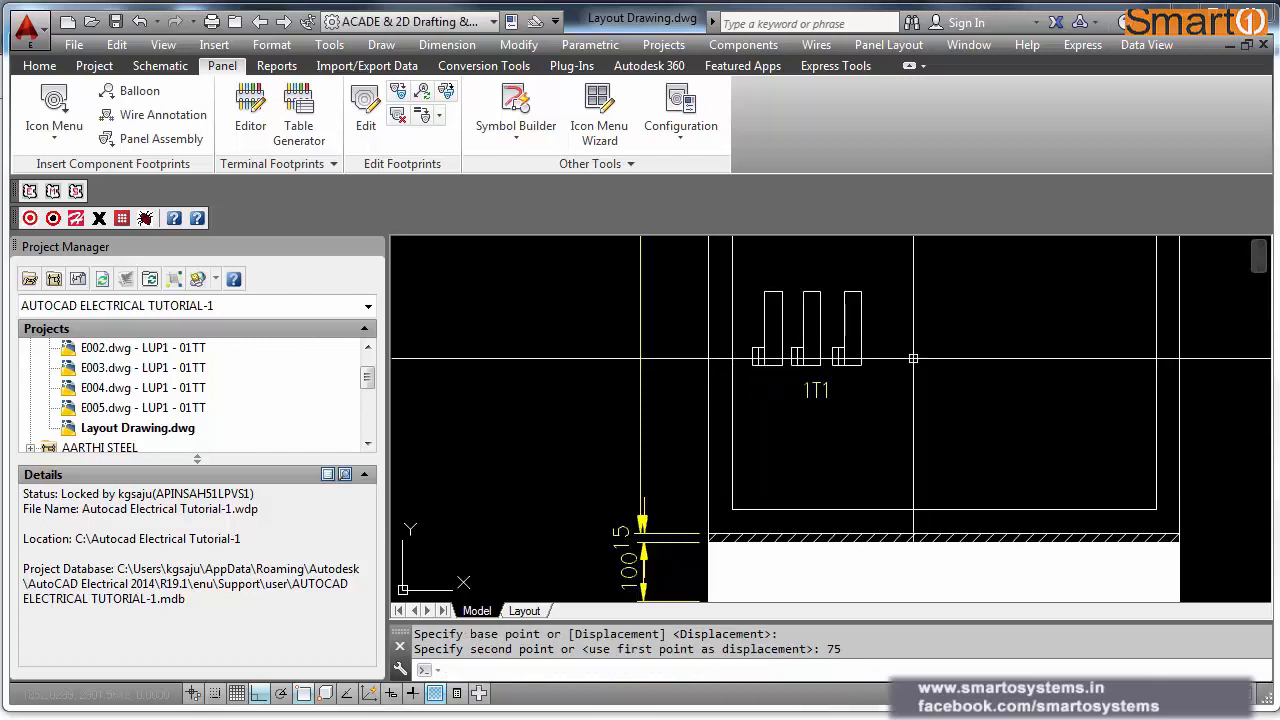
Step: Edit the tag text below the placed footprint so that it reads T1
{"action": "type", "text": "de"}
{"action": "key", "text": "Return"}
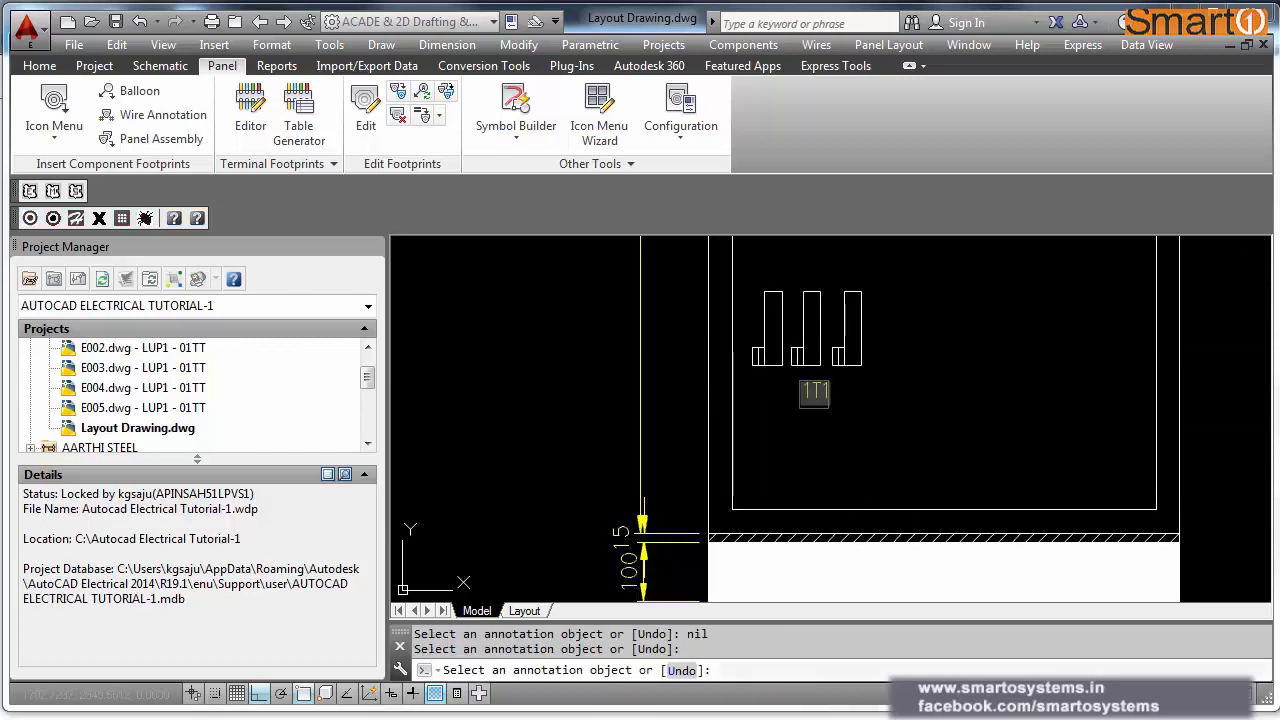
{"action": "left_click", "coordinate": [825, 391]}
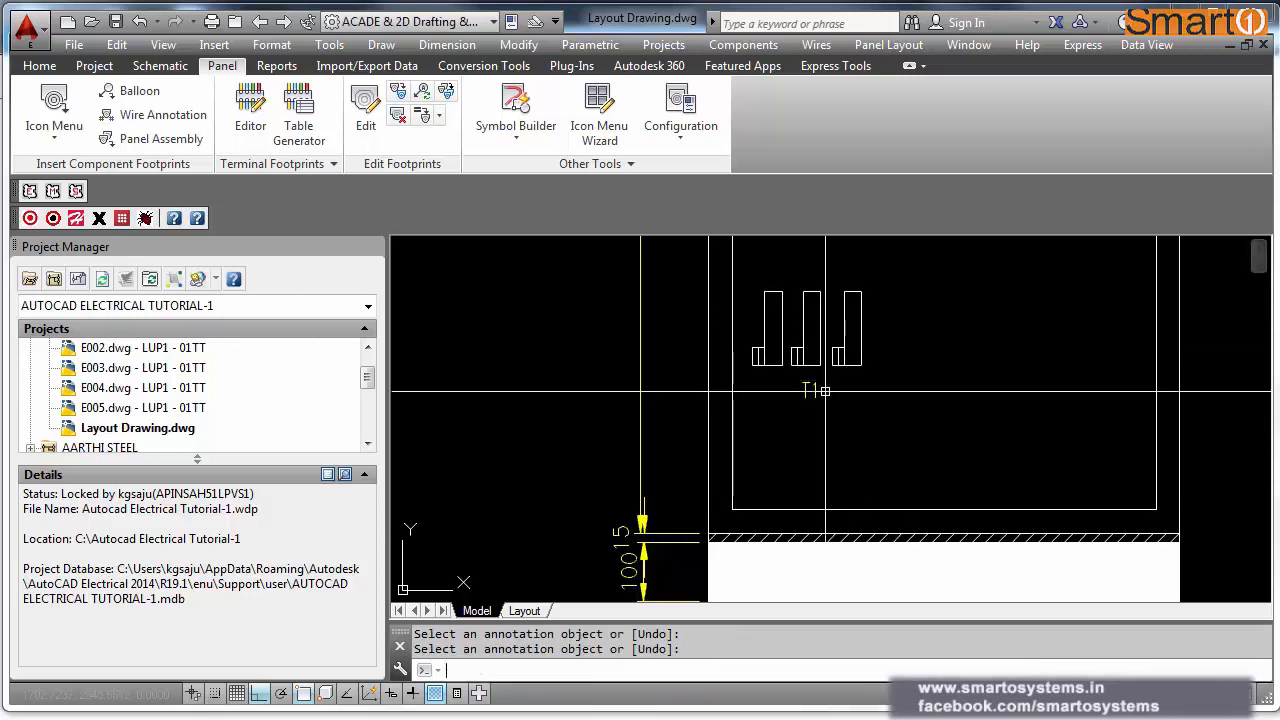
Step: Examine the incoming AC supply feeder's MCCB1 and LCH1 components and compare them with the enclosure front view
{"action": "scroll", "coordinate": [825, 391], "scroll_direction": "down", "scroll_amount": 3}
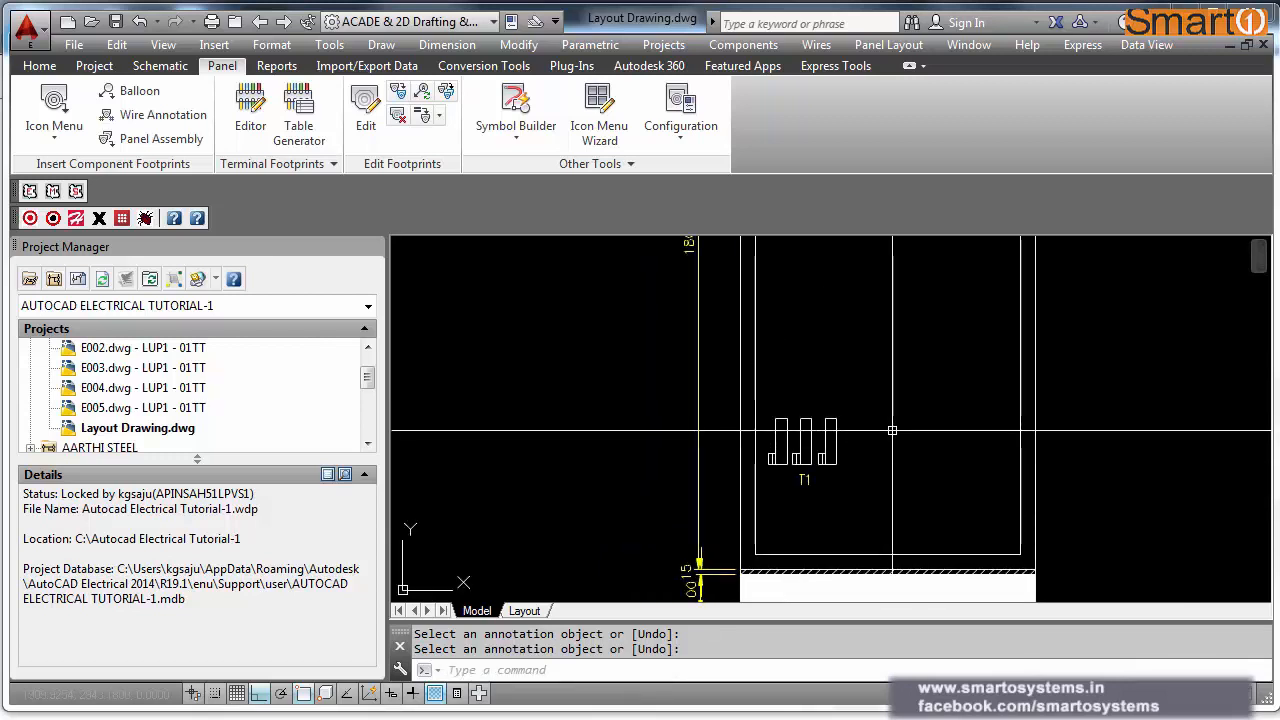
{"action": "scroll", "coordinate": [892, 430], "scroll_direction": "down", "scroll_amount": 5}
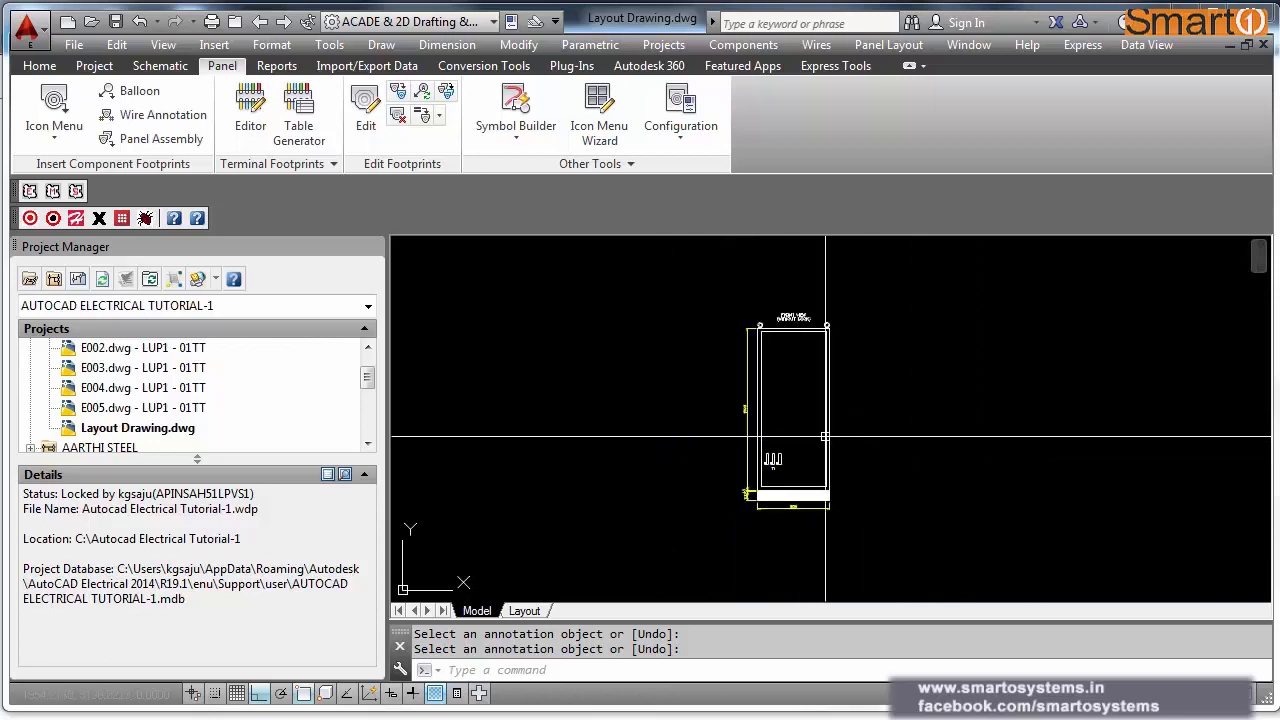
{"action": "middle_click_drag", "start_coordinate": [565, 451], "coordinate": [450, 440]}
{"action": "scroll", "coordinate": [790, 430], "scroll_direction": "up", "scroll_amount": 5}
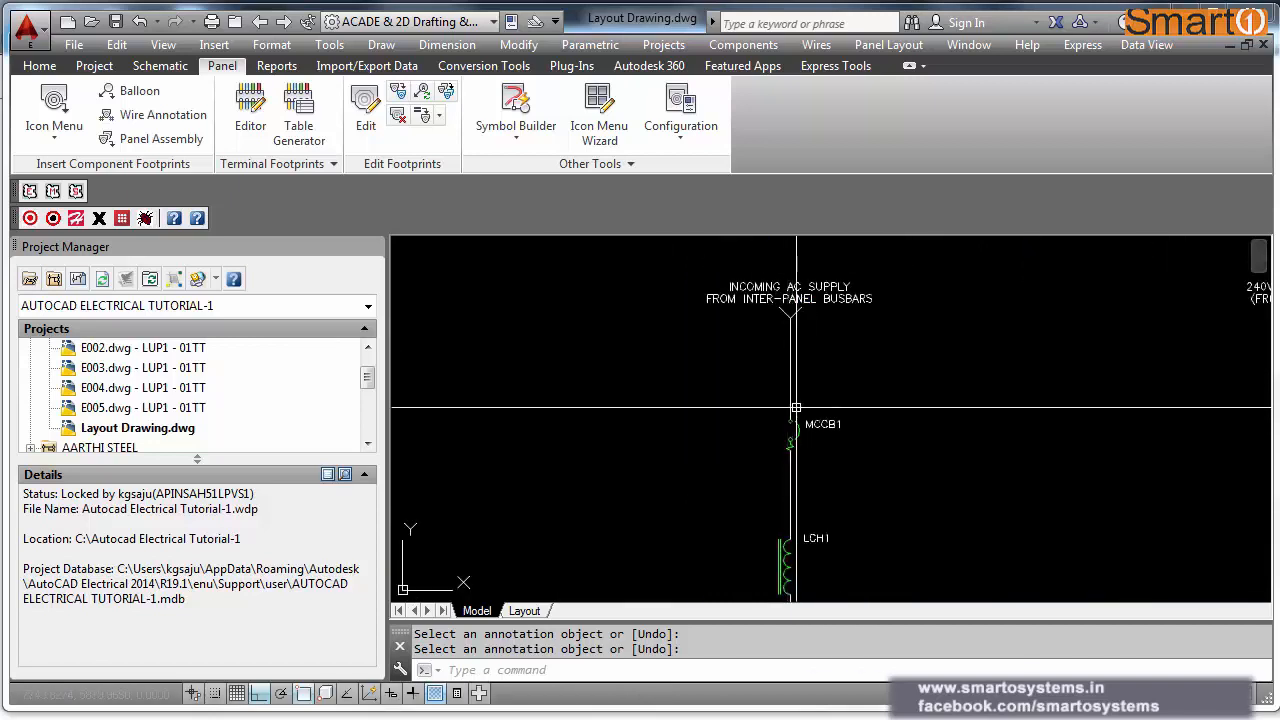
{"action": "scroll", "coordinate": [800, 453], "scroll_direction": "up", "scroll_amount": 2}
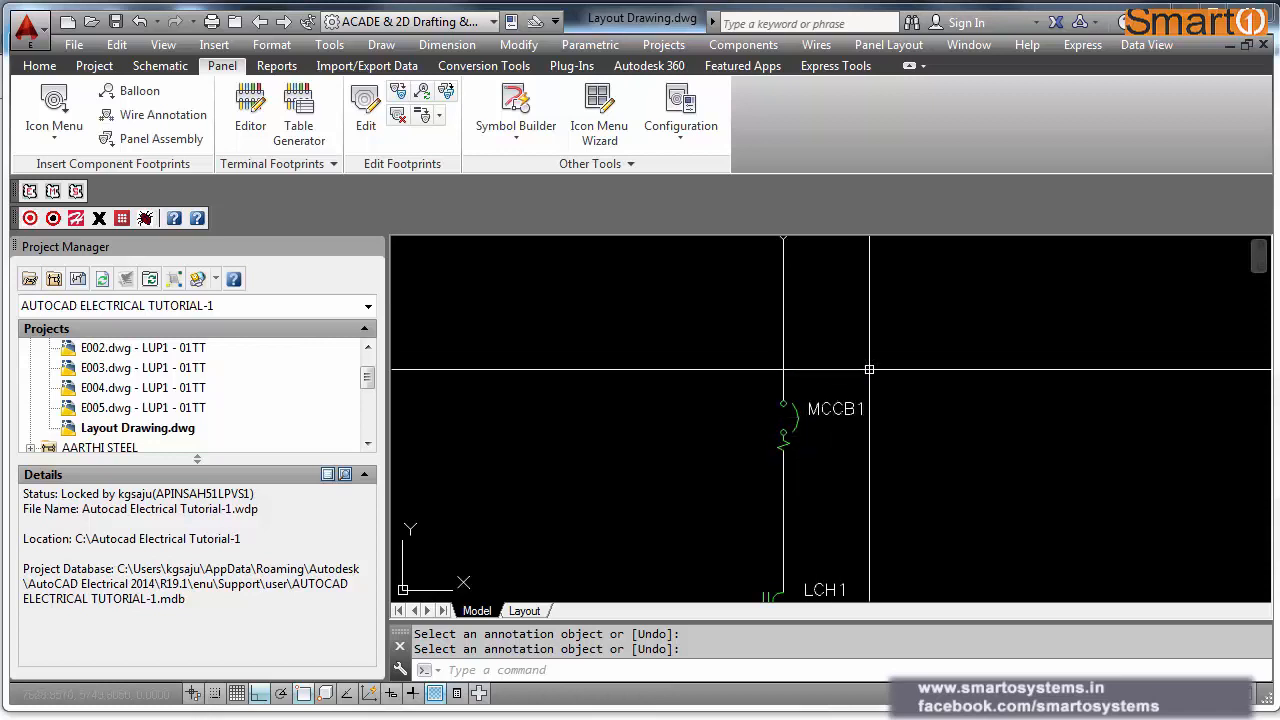
{"action": "scroll", "coordinate": [950, 350], "scroll_direction": "down", "scroll_amount": 6}
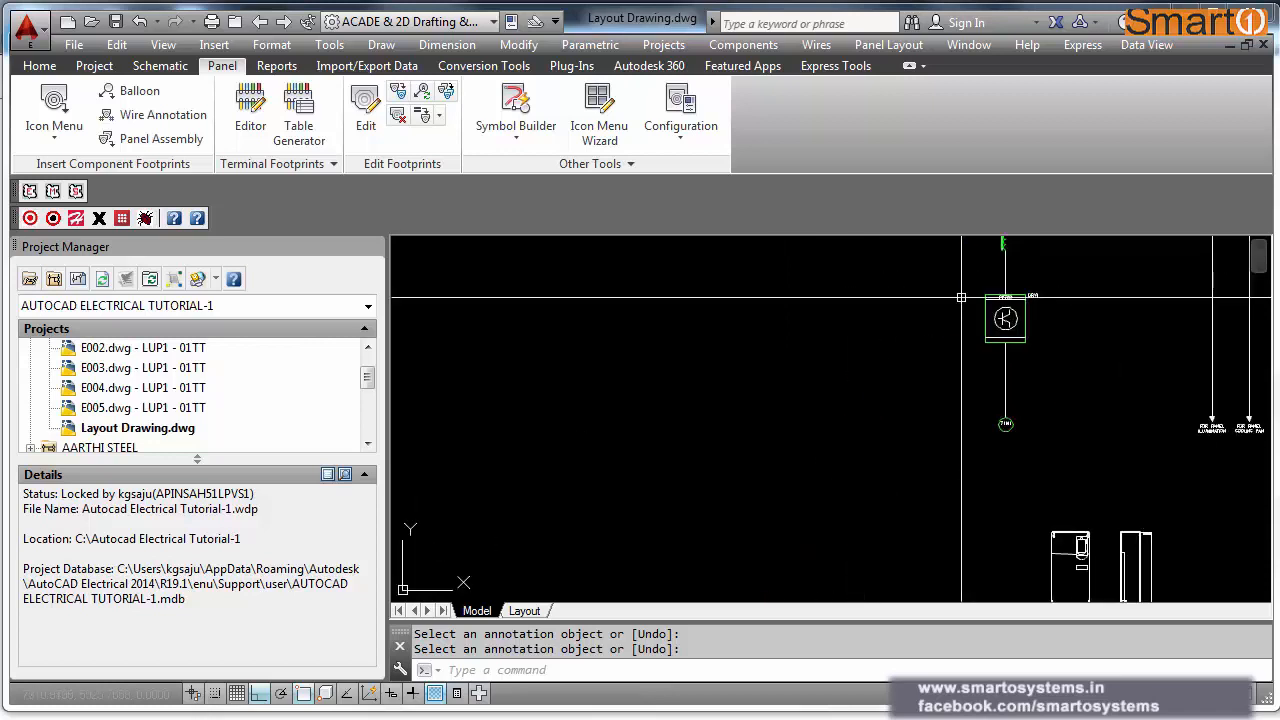
{"action": "scroll", "coordinate": [650, 413], "scroll_direction": "up", "scroll_amount": 3}
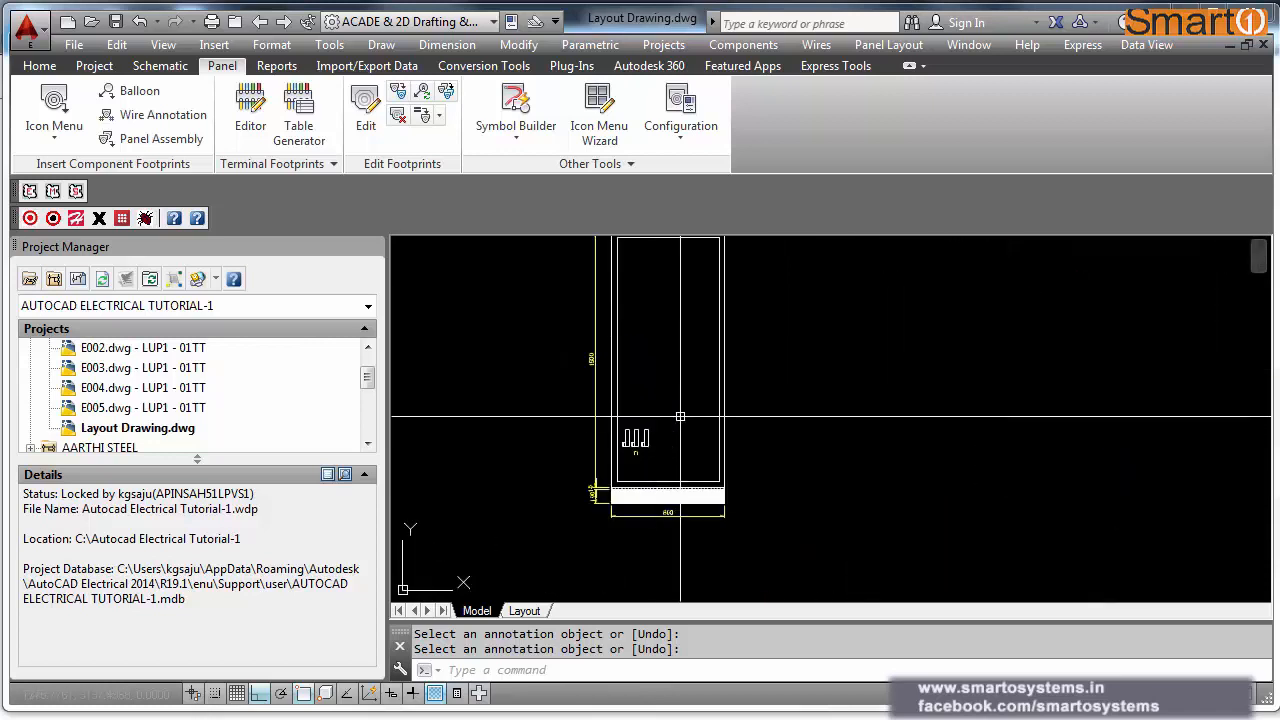
{"action": "scroll", "coordinate": [757, 458], "scroll_direction": "down", "scroll_amount": 3}
Step: Copy the 160A SIEMENS MCCB front-view footprint into the enclosure, above and to the right of the T1 footprint
{"action": "scroll", "coordinate": [989, 510], "scroll_direction": "up", "scroll_amount": 2}
{"action": "scroll", "coordinate": [989, 510], "scroll_direction": "up", "scroll_amount": 6}
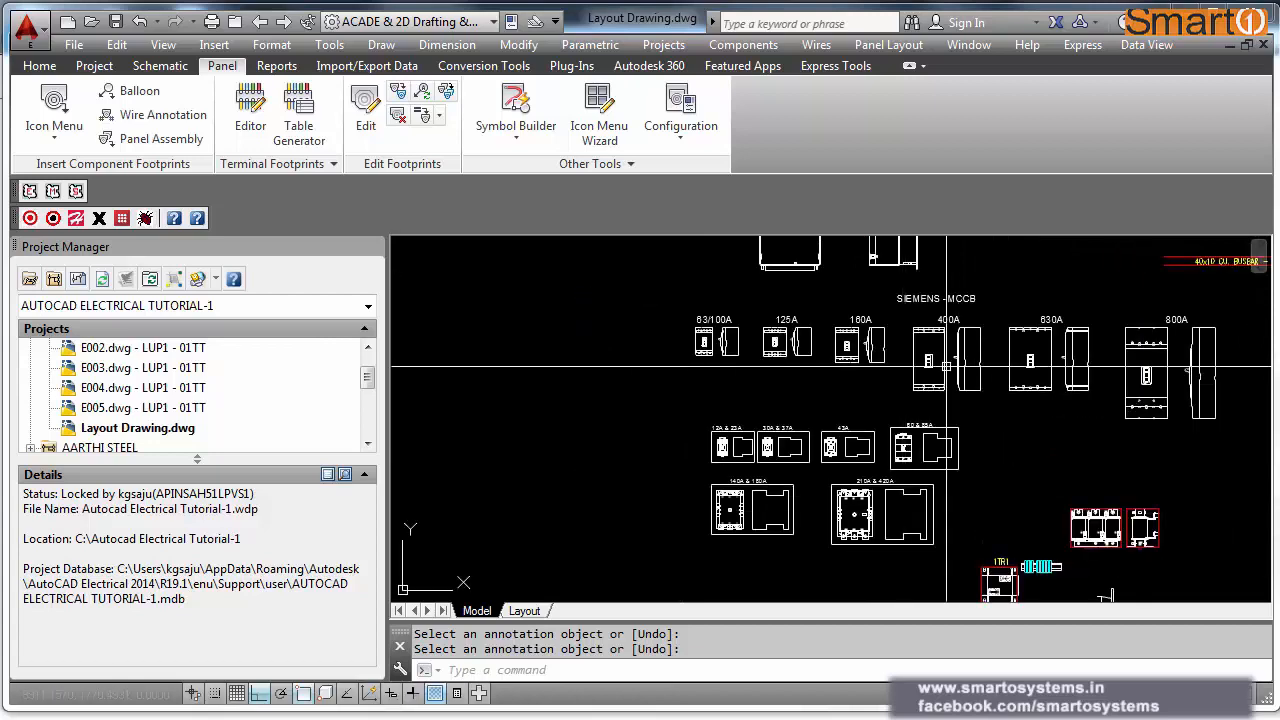
{"action": "type", "text": "C"}
{"action": "key", "text": "Return"}
{"action": "left_click", "coordinate": [746, 284]}
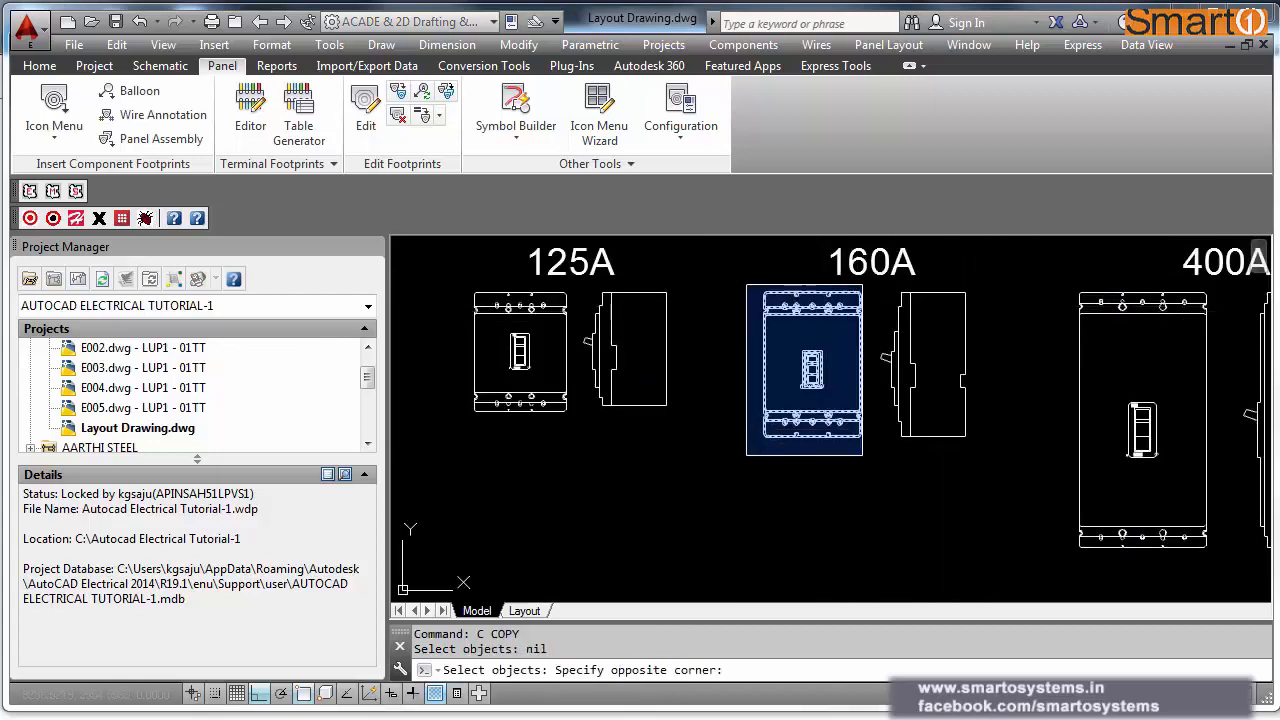
{"action": "left_click", "coordinate": [864, 456]}
{"action": "key", "text": "Return"}
{"action": "left_click", "coordinate": [810, 435]}
{"action": "scroll", "coordinate": [815, 437], "scroll_direction": "down", "scroll_amount": 3}
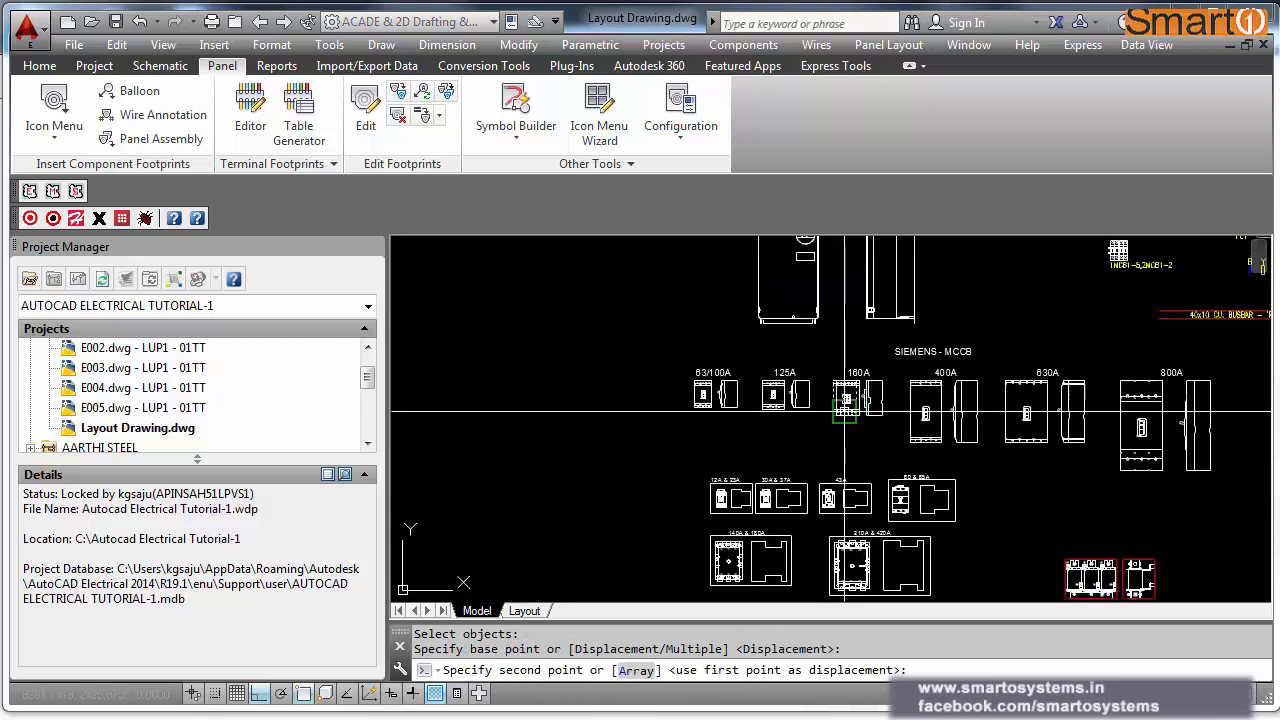
{"action": "scroll", "coordinate": [677, 580], "scroll_direction": "up", "scroll_amount": 2}
{"action": "scroll", "coordinate": [962, 491], "scroll_direction": "up", "scroll_amount": 5}
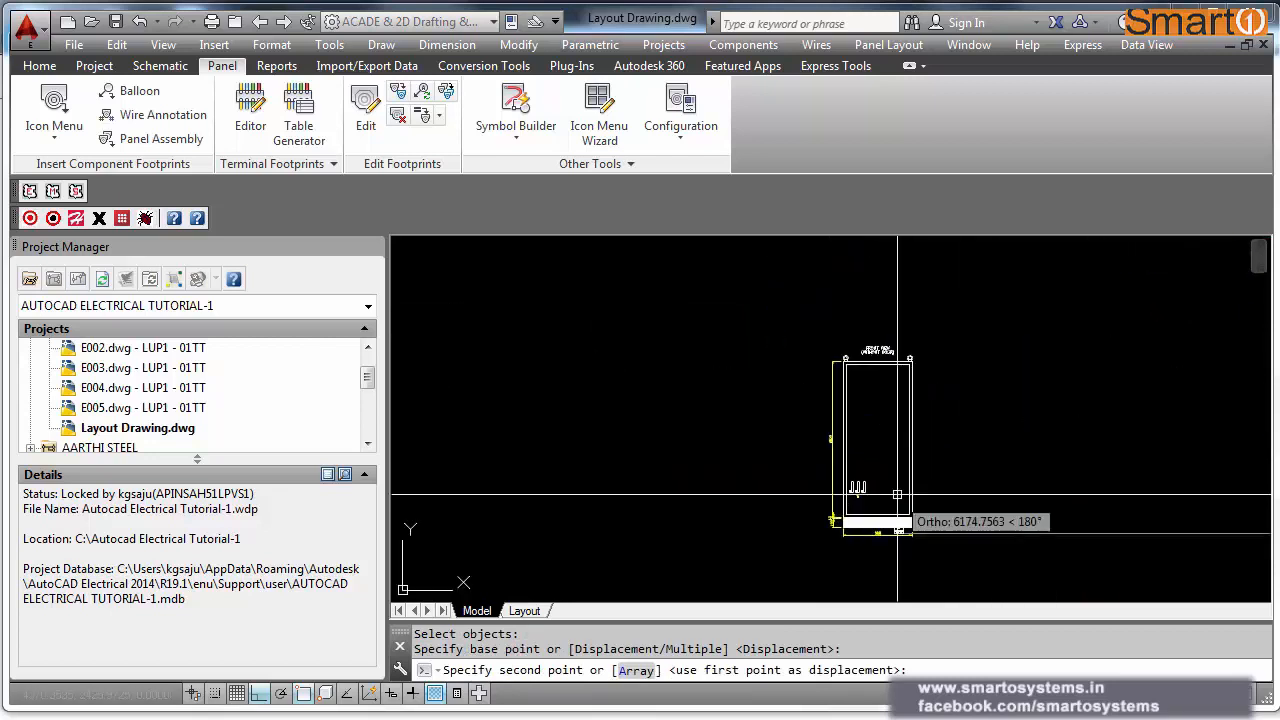
{"action": "key", "text": "F8"}
{"action": "left_click", "coordinate": [863, 443]}
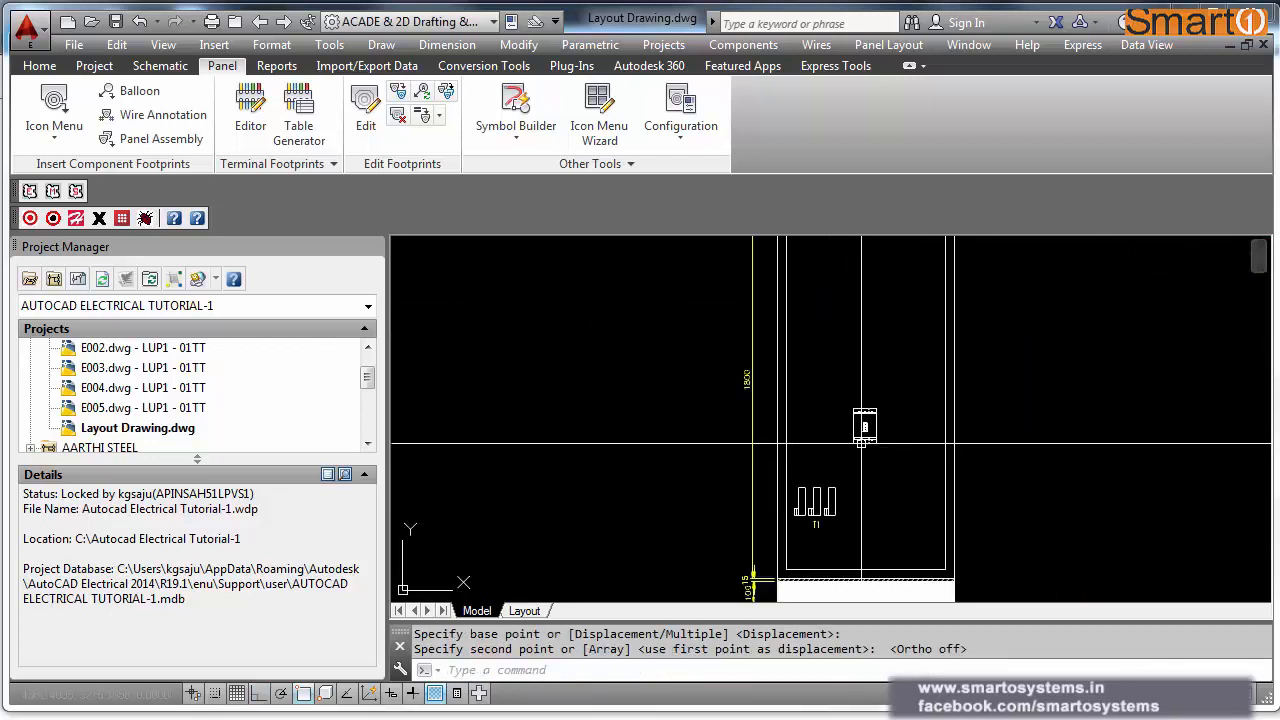
Step: Draw a horizontal reference line from the T1 footprint's lower-right corner to a point beyond the enclosure's right side
{"action": "middle_click_drag", "start_coordinate": [839, 495], "coordinate": [883, 456]}
{"action": "scroll", "coordinate": [883, 457], "scroll_direction": "up", "scroll_amount": 2}
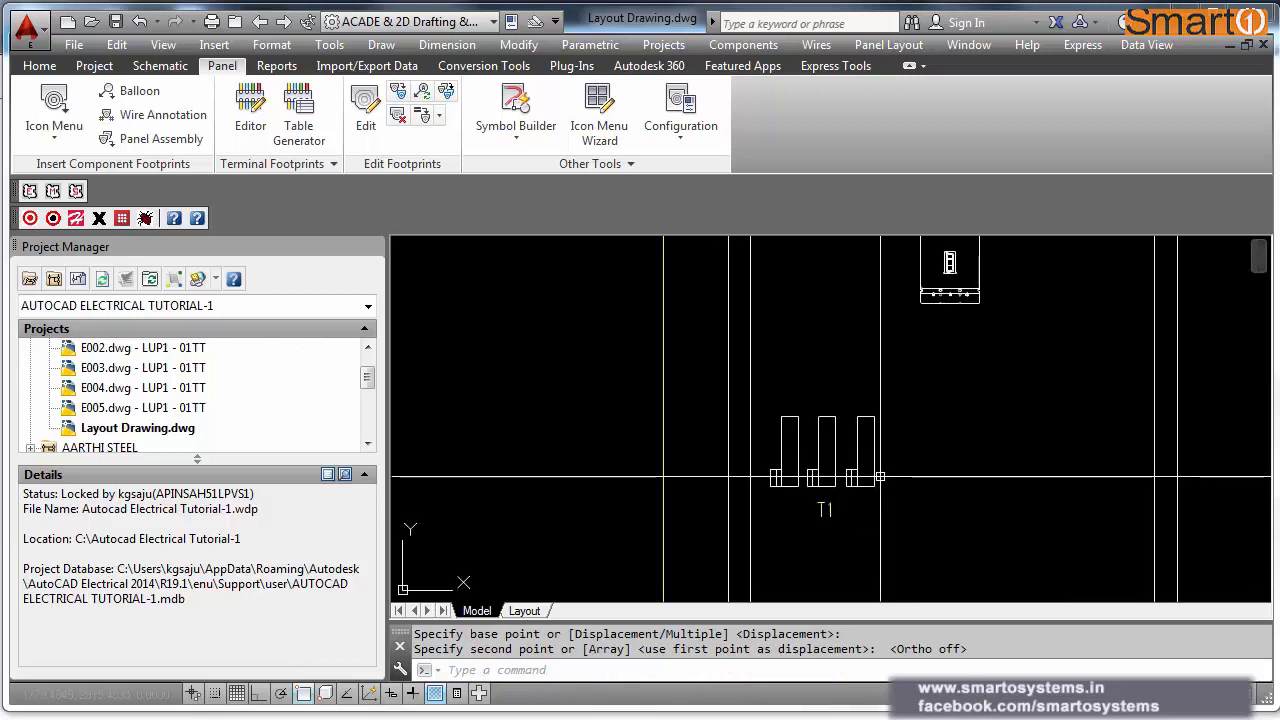
{"action": "type", "text": "l"}
{"action": "key", "text": "Return"}
{"action": "left_click", "coordinate": [873, 488]}
{"action": "scroll", "coordinate": [873, 488], "scroll_direction": "down", "scroll_amount": 5}
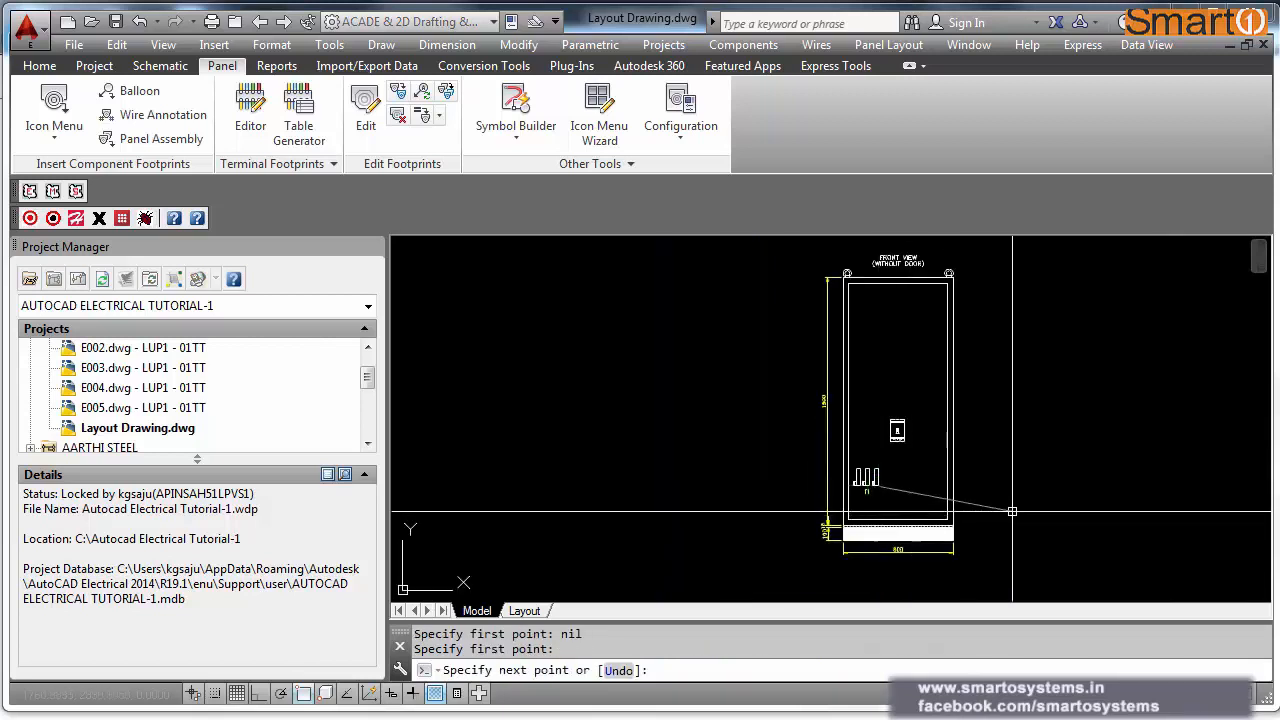
{"action": "key", "text": "F8"}
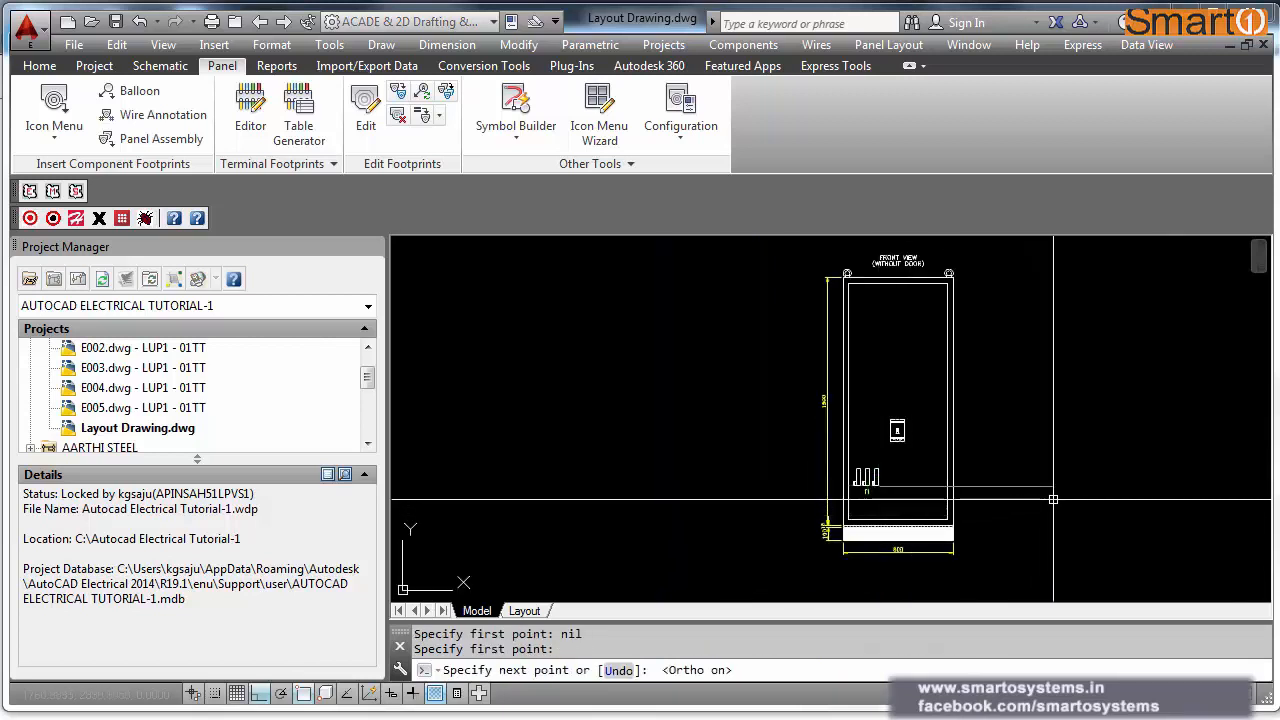
{"action": "key", "text": "Escape"}
Step: Copy the horizontal reference line 400 straight up
{"action": "type", "text": "c"}
{"action": "key", "text": "Return"}
{"action": "left_click", "coordinate": [1024, 473]}
{"action": "left_click", "coordinate": [1012, 495]}
{"action": "key", "text": "Return"}
{"action": "left_click", "coordinate": [1099, 485]}
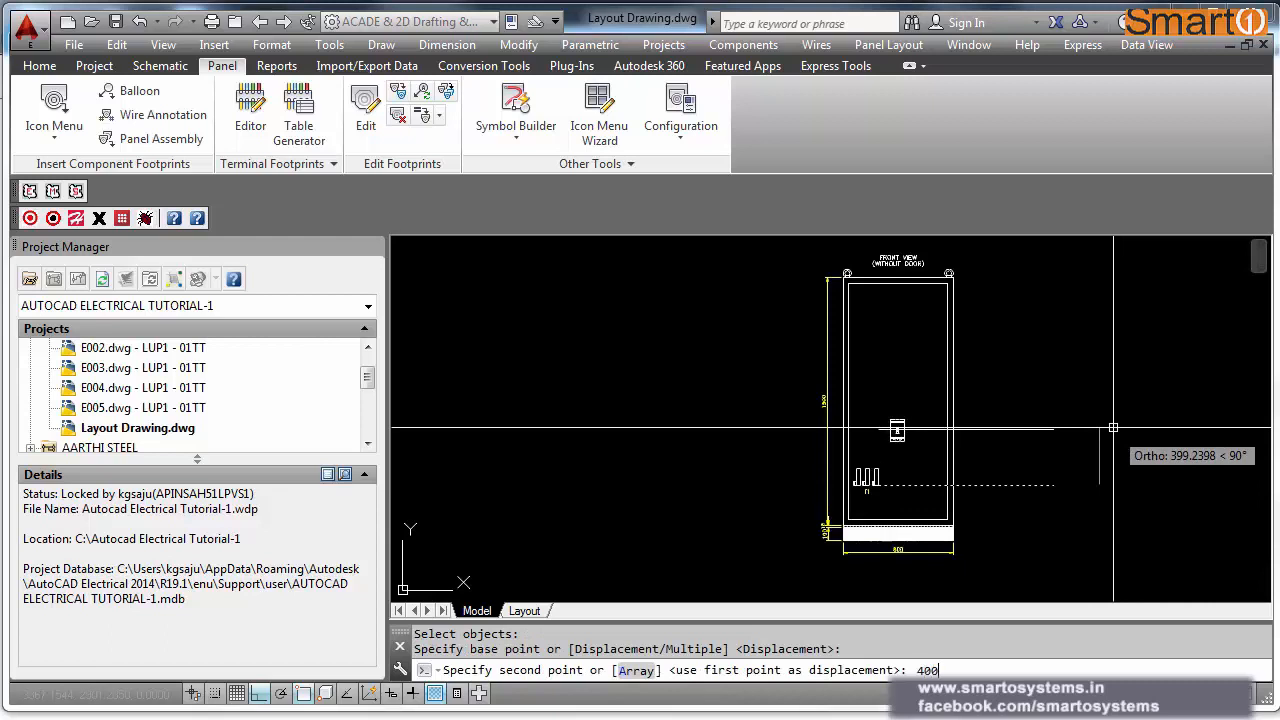
{"action": "type", "text": "400"}
{"action": "key", "text": "Return"}
Step: Move the MCCB footprint by the midpoint of its side edge perpendicular onto the upper horizontal reference line
{"action": "scroll", "coordinate": [871, 426], "scroll_direction": "up", "scroll_amount": 4}
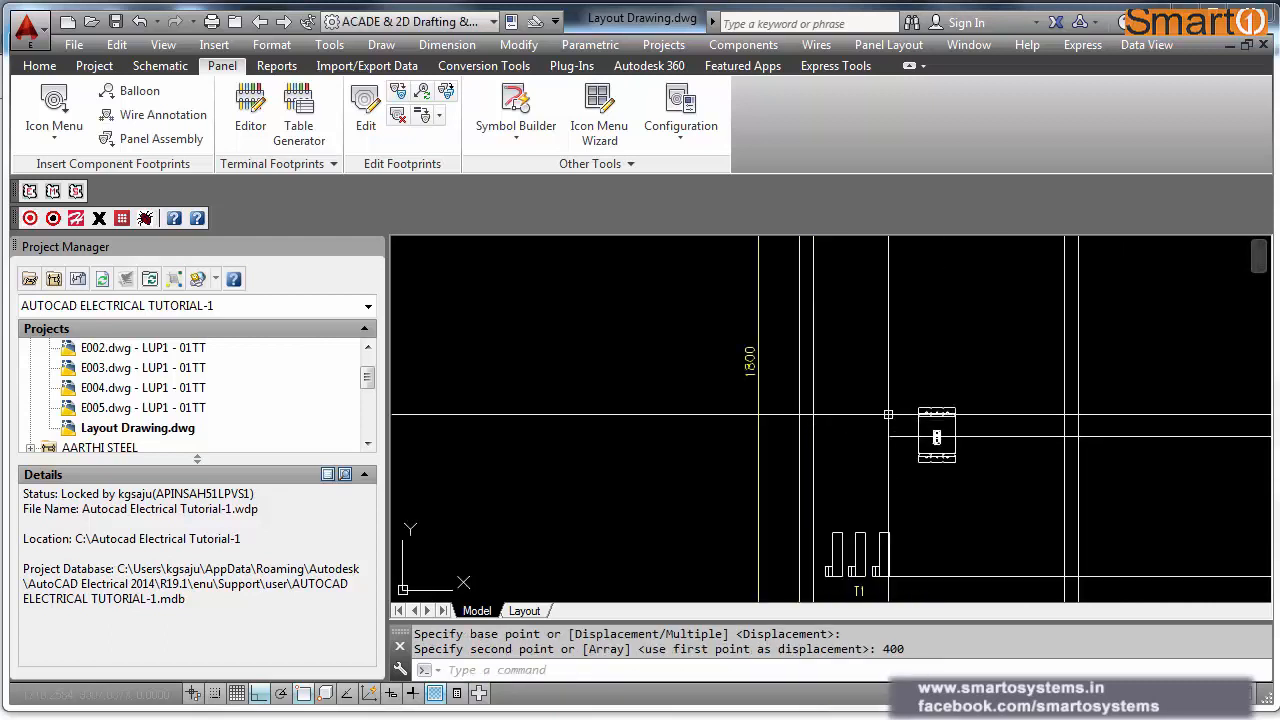
{"action": "type", "text": "m"}
{"action": "key", "text": "Return"}
{"action": "left_click", "coordinate": [896, 382]}
{"action": "left_click", "coordinate": [921, 420]}
{"action": "key", "text": "Return"}
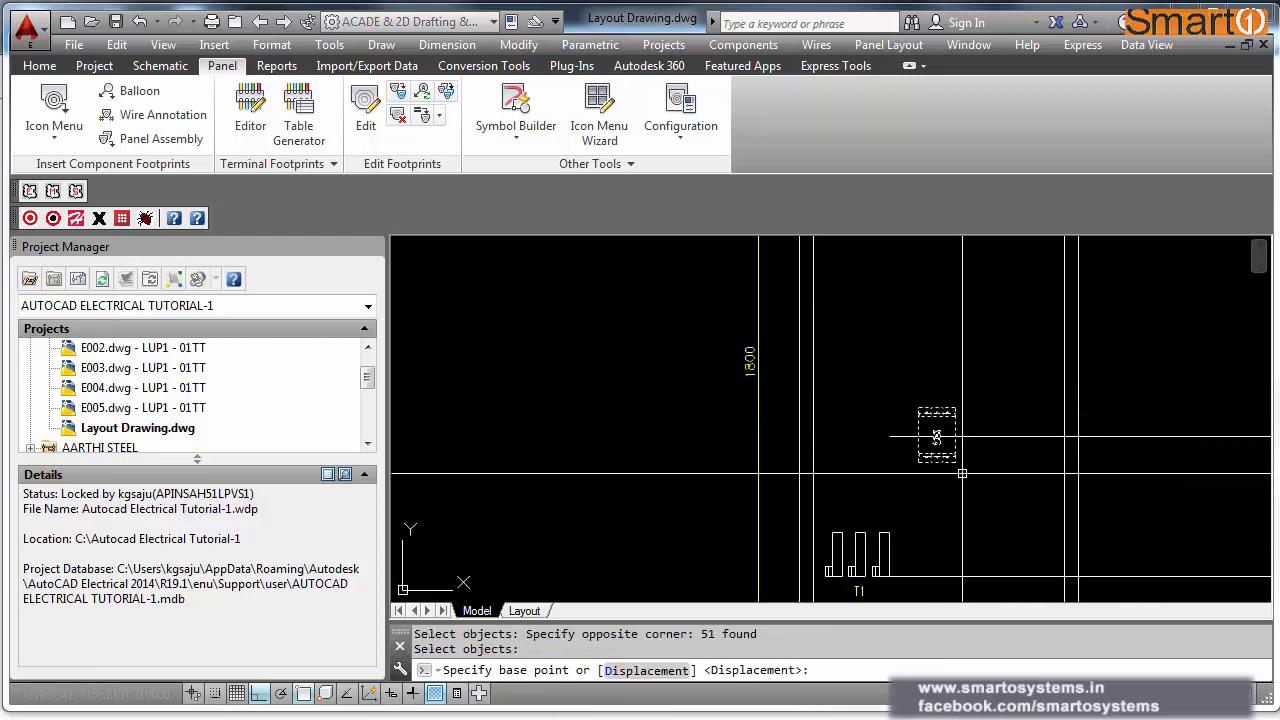
{"action": "type", "text": "MID"}
{"action": "key", "text": "Return"}
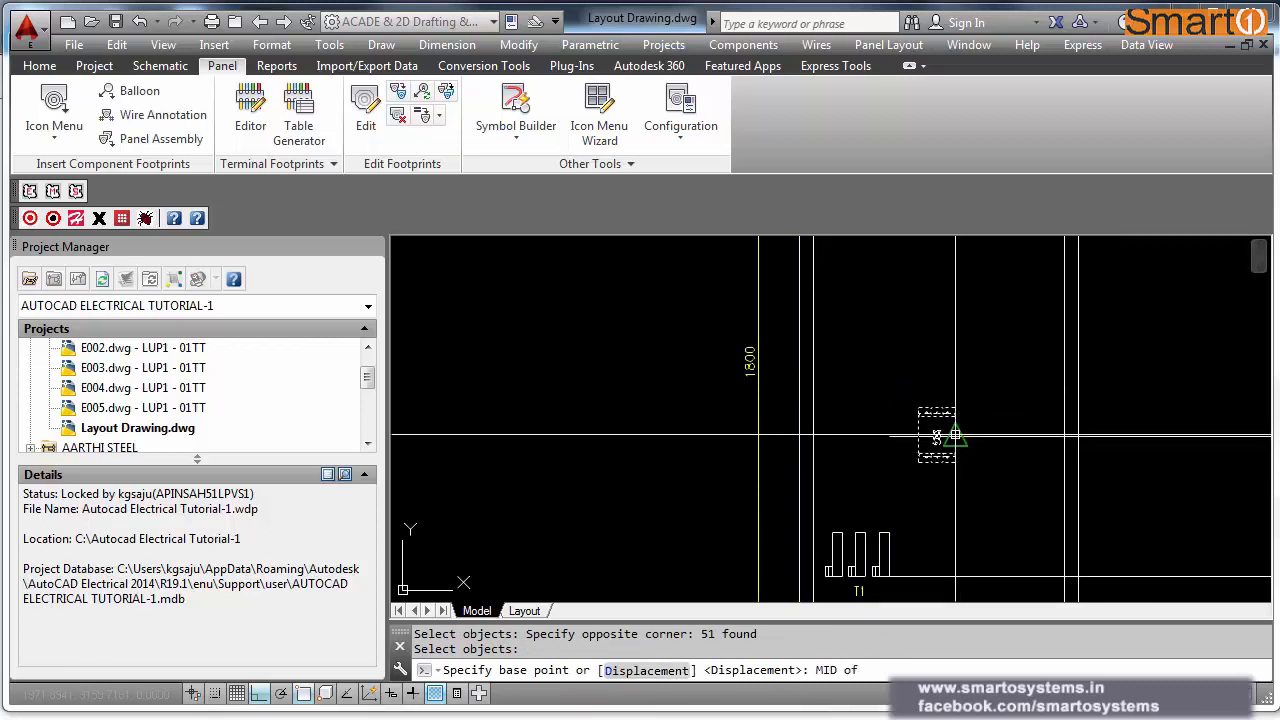
{"action": "left_click", "coordinate": [938, 436]}
{"action": "type", "text": "PER"}
{"action": "key", "text": "Return"}
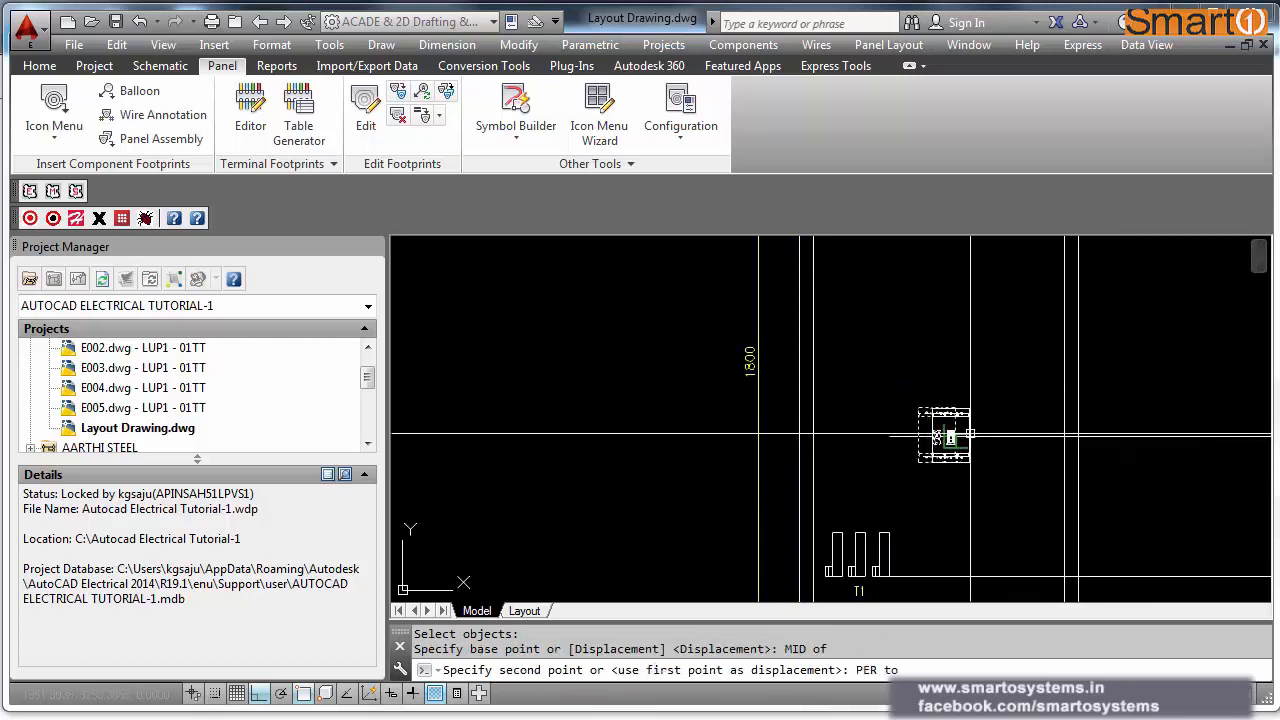
{"action": "left_click", "coordinate": [962, 436]}
Step: Move the MCCB footprint straight left, still level with the upper reference line, so it sits above the T1 footprint
{"action": "key", "text": "Return"}
{"action": "type", "text": "P"}
{"action": "key", "text": "Return"}
{"action": "key", "text": "Return"}
{"action": "left_click", "coordinate": [962, 352]}
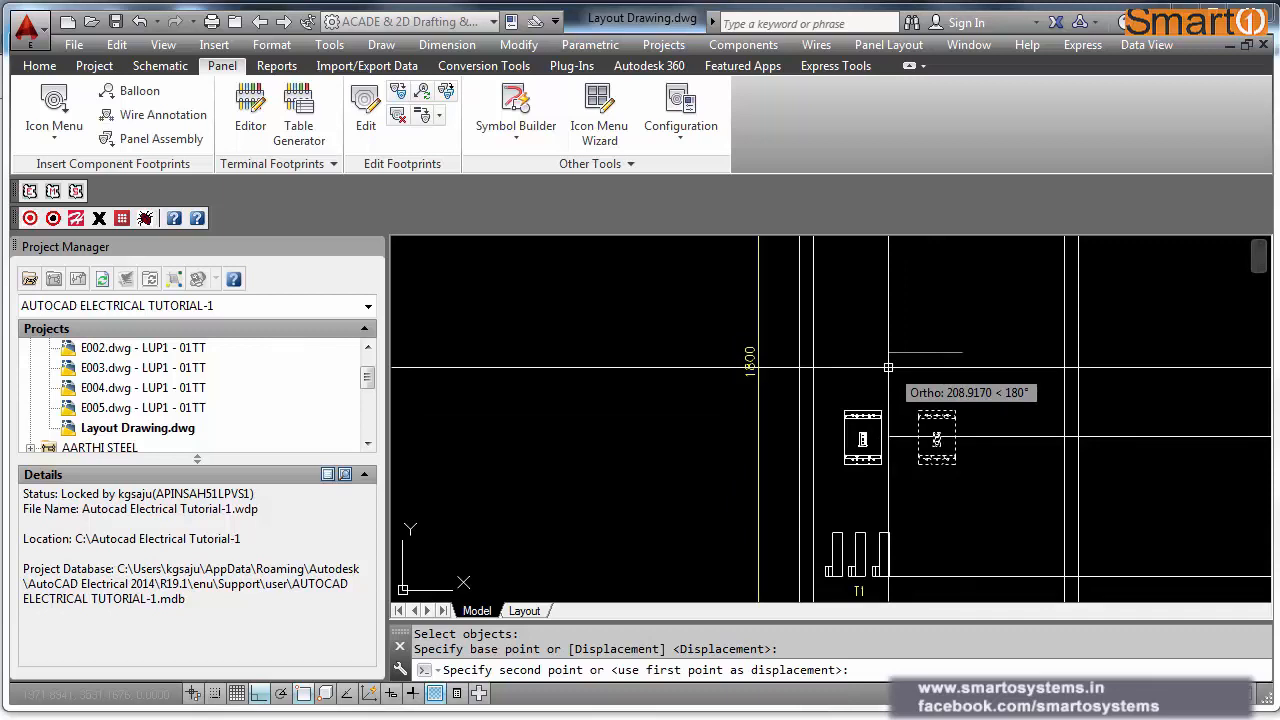
{"action": "left_click", "coordinate": [814, 368]}
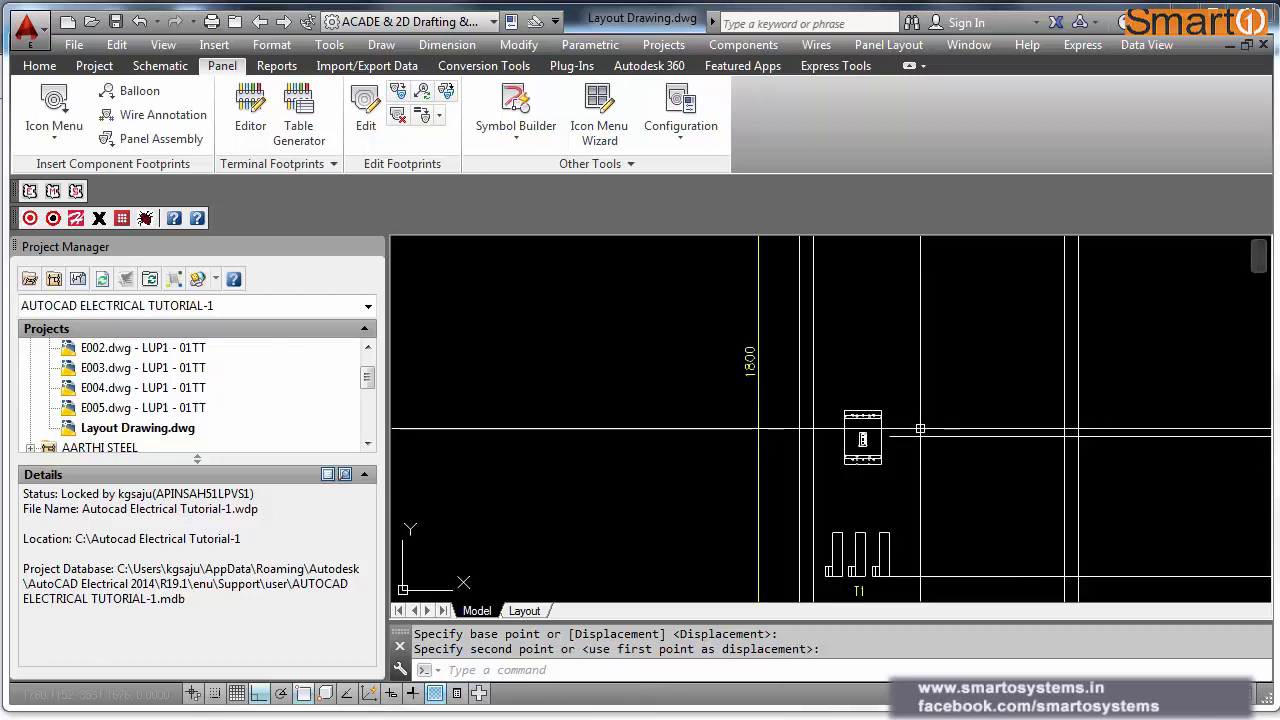
Step: Copy the T1 label straight up to just below the MCCB footprint
{"action": "middle_click_drag", "start_coordinate": [920, 429], "coordinate": [916, 296]}
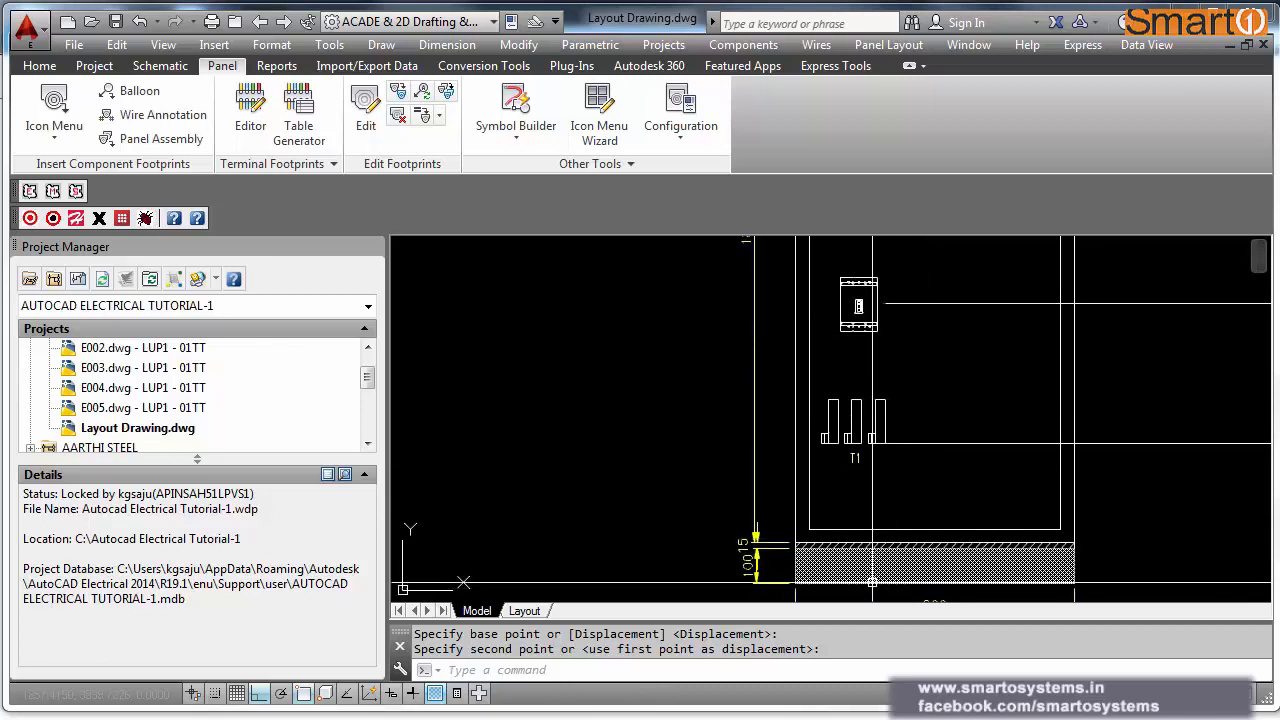
{"action": "scroll", "coordinate": [850, 492], "scroll_direction": "up", "scroll_amount": 5}
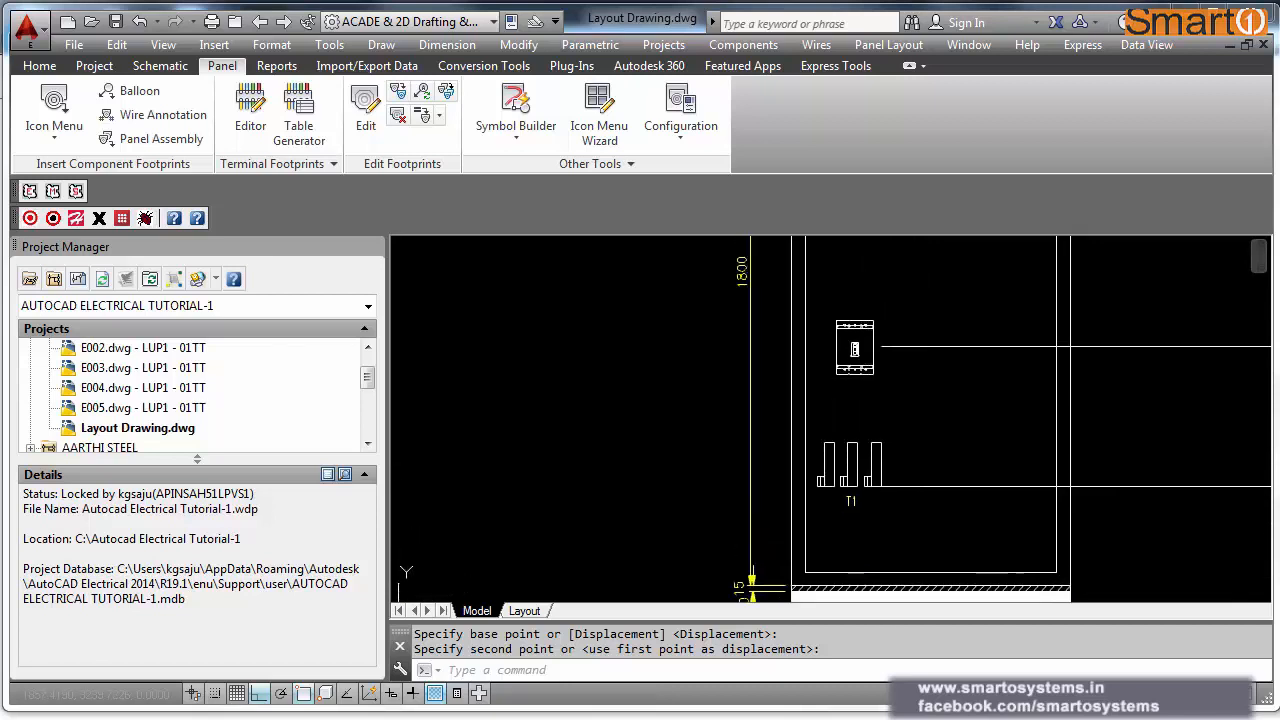
{"action": "scroll", "coordinate": [850, 492], "scroll_direction": "down", "scroll_amount": 5}
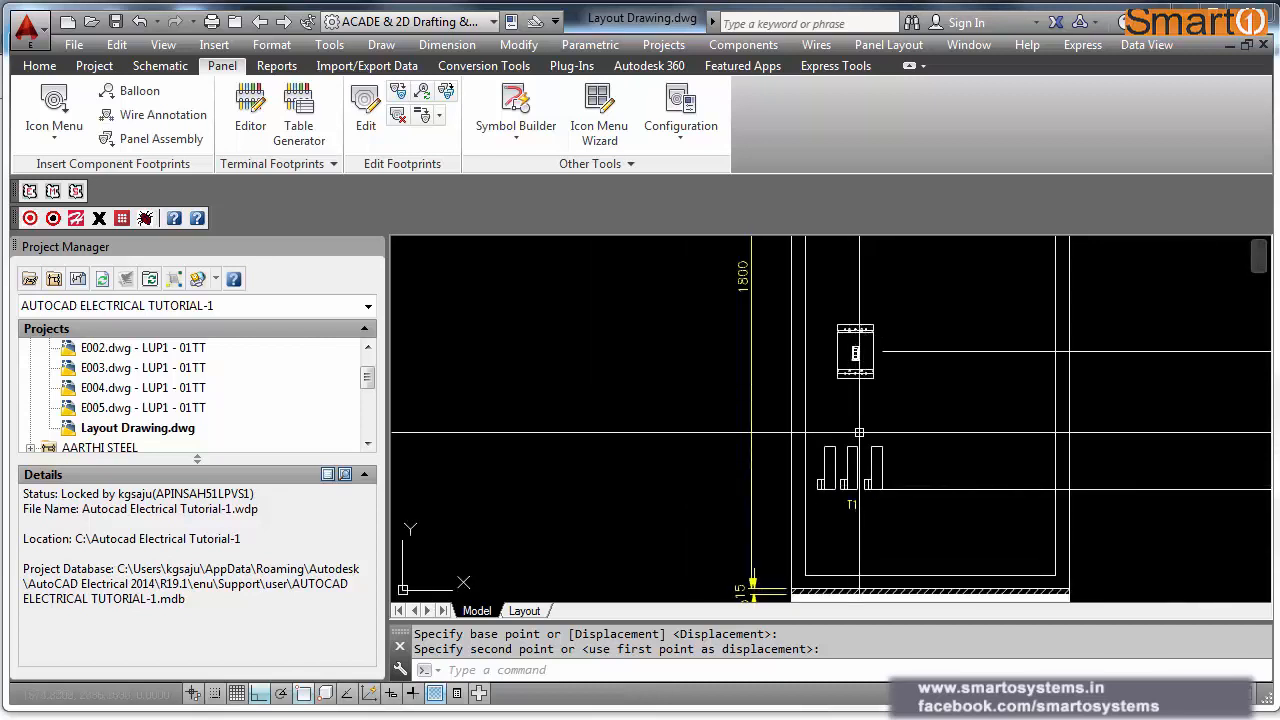
{"action": "type", "text": "co"}
{"action": "key", "text": "space"}
{"action": "left_click", "coordinate": [851, 501]}
{"action": "key", "text": "space"}
{"action": "left_click", "coordinate": [906, 534]}
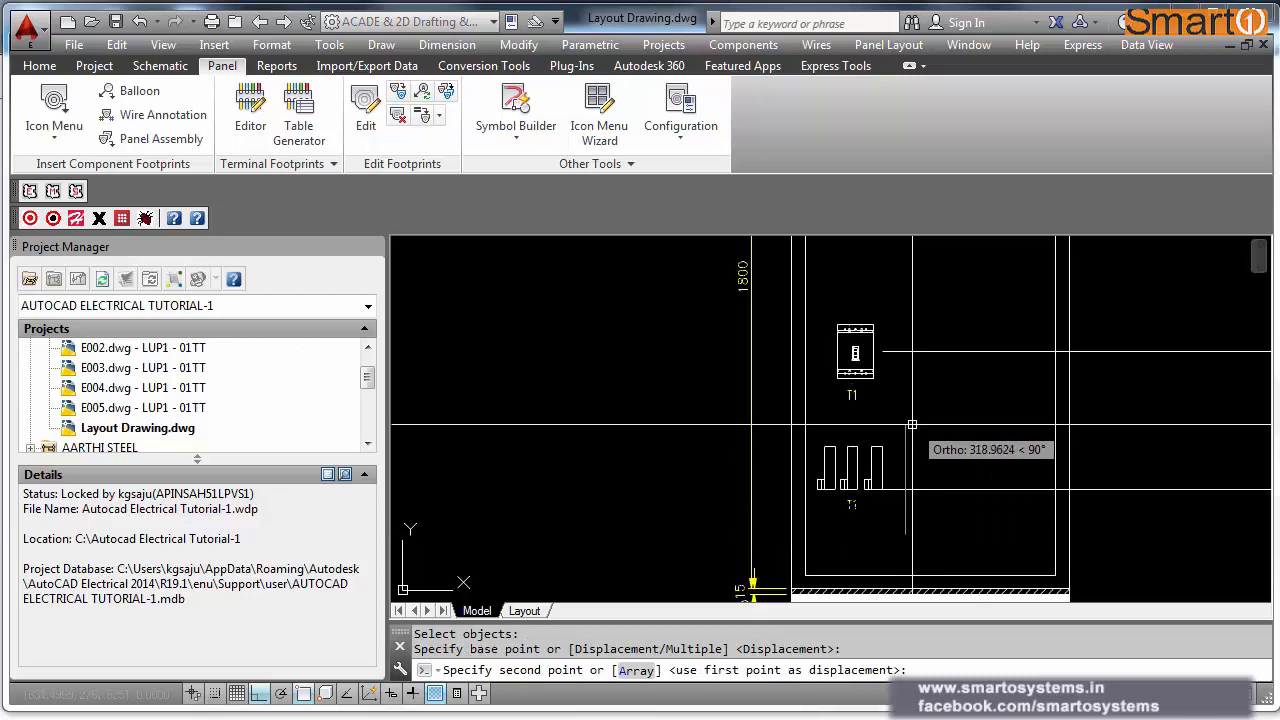
{"action": "left_click", "coordinate": [913, 421]}
Step: Change the copied label below the MCCB footprint to MCCB1
{"action": "type", "text": "DE"}
{"action": "key", "text": "space"}
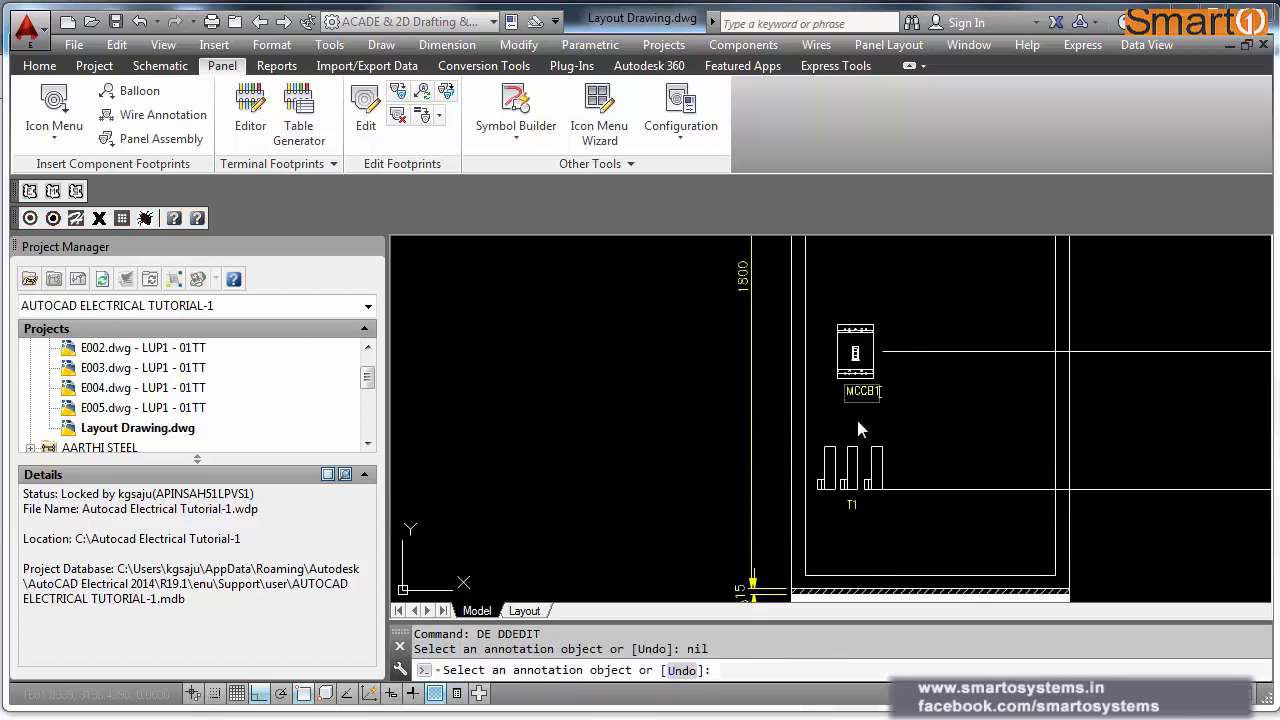
{"action": "key", "text": "Return"}
{"action": "key", "text": "Return"}
Step: Move the MCCB1 label slightly left to centre it beneath the MCCB footprint
{"action": "type", "text": "m"}
{"action": "key", "text": "space"}
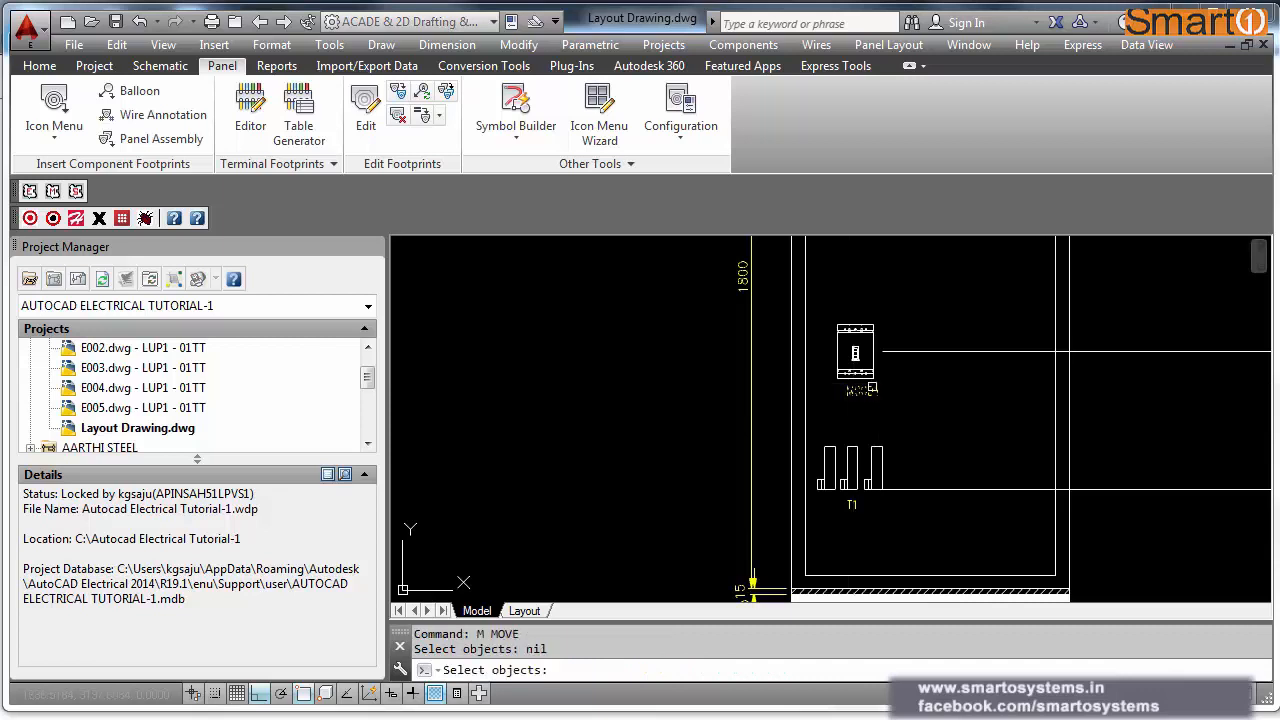
{"action": "left_click", "coordinate": [872, 388]}
{"action": "key", "text": "Return"}
{"action": "left_click", "coordinate": [870, 390]}
{"action": "left_click", "coordinate": [865, 415]}
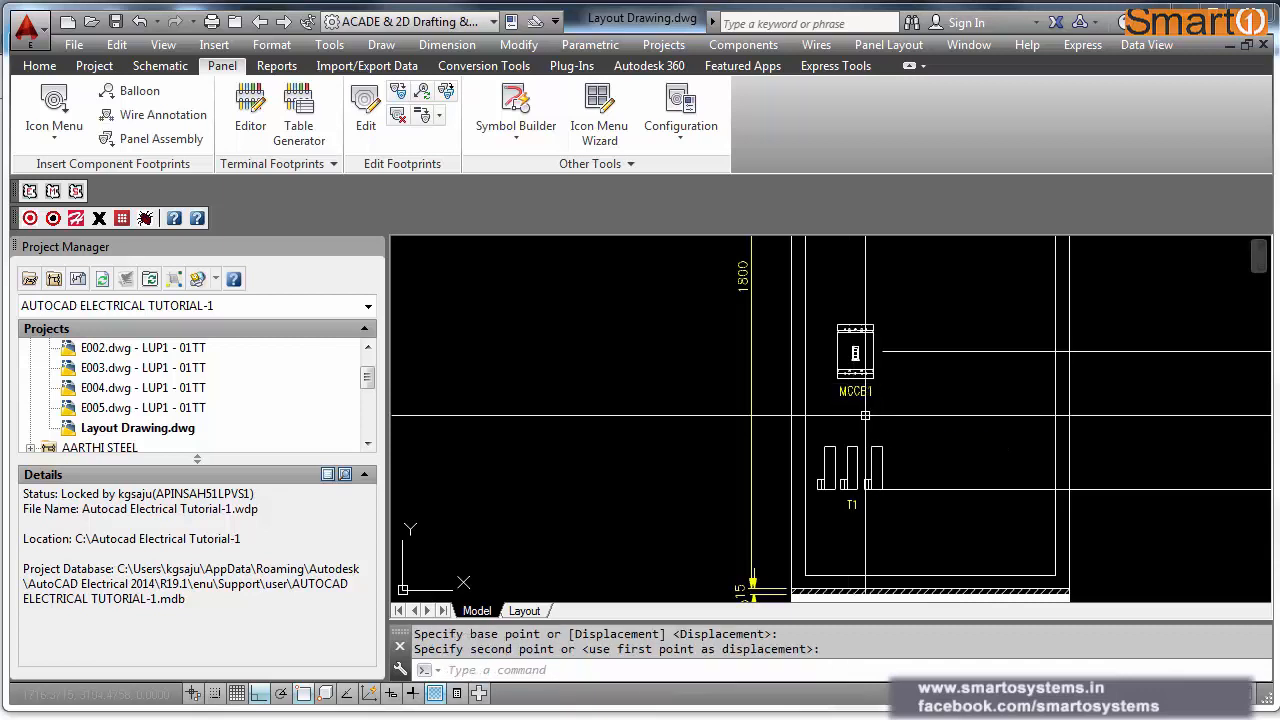
Step: Examine LCH1 and DRV1 in the single-line diagram and the space around the T1 and MCCB1 footprints in the enclosure
{"action": "scroll", "coordinate": [865, 415], "scroll_direction": "down", "scroll_amount": 5}
{"action": "middle_click_drag", "start_coordinate": [1181, 318], "coordinate": [1004, 351]}
{"action": "scroll", "coordinate": [1004, 350], "scroll_direction": "up", "scroll_amount": 5}
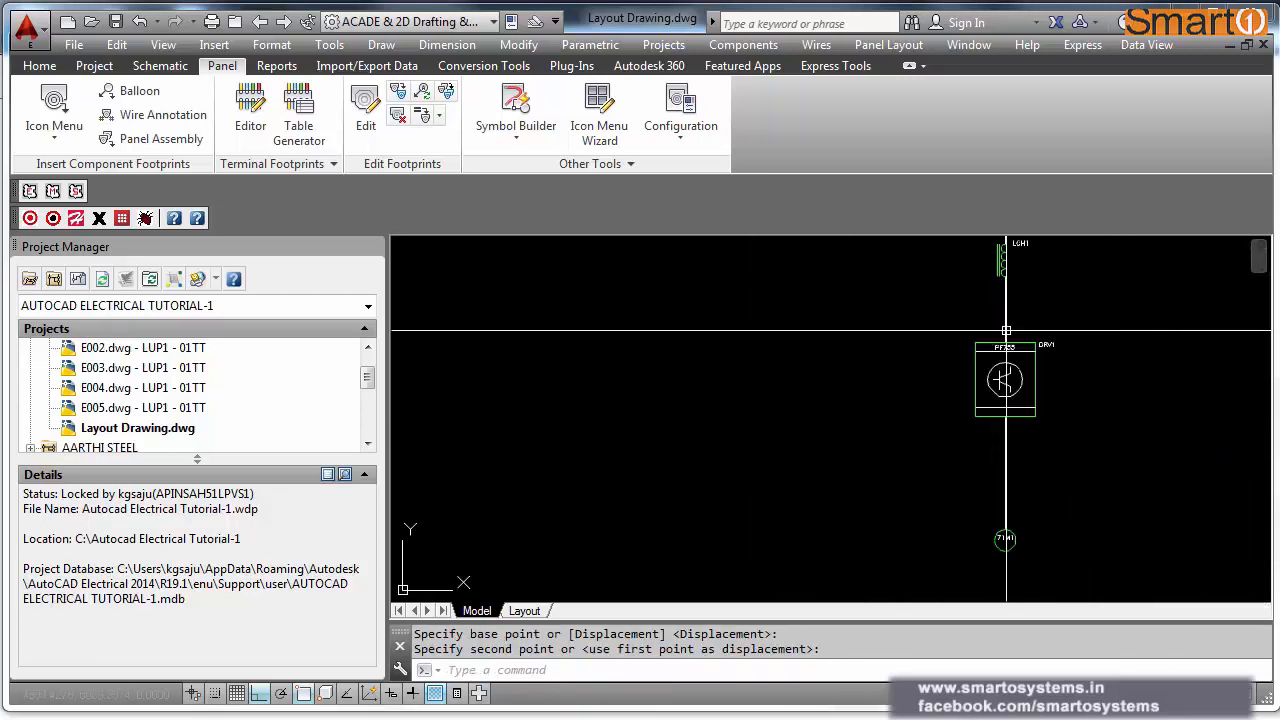
{"action": "scroll", "coordinate": [1006, 330], "scroll_direction": "down", "scroll_amount": 4}
{"action": "scroll", "coordinate": [527, 427], "scroll_direction": "up", "scroll_amount": 5}
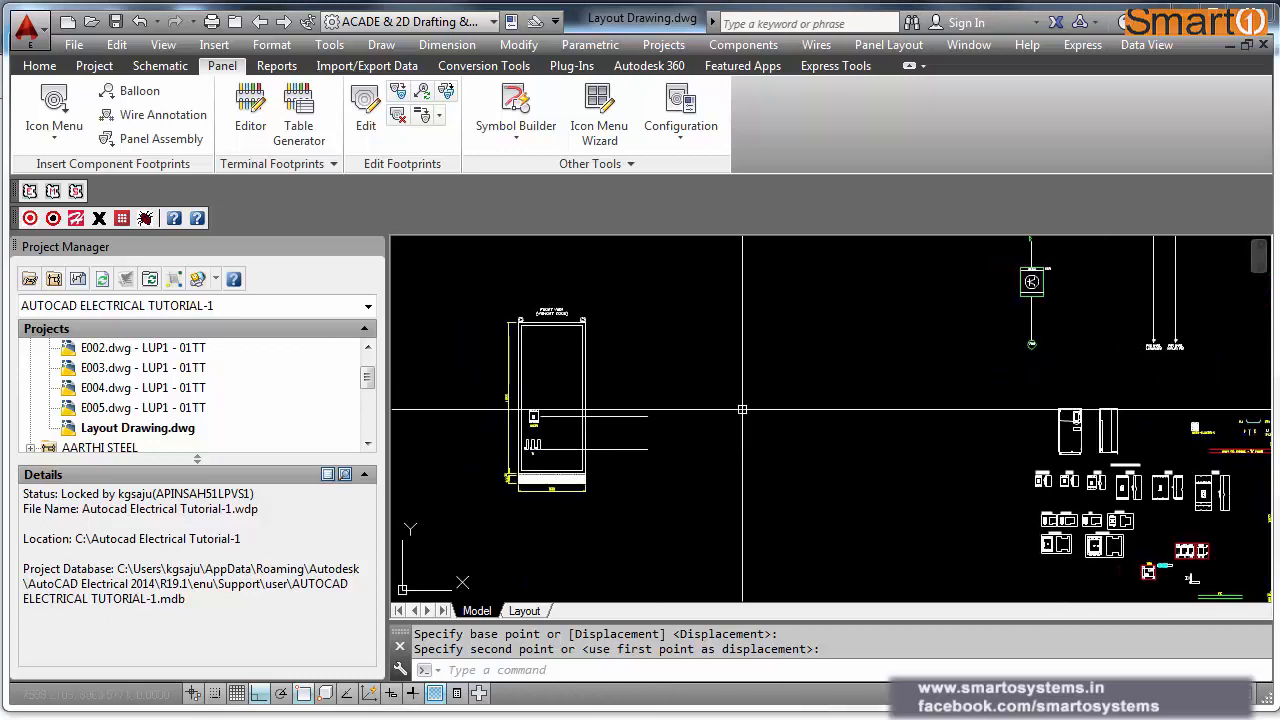
{"action": "middle_click_drag", "start_coordinate": [578, 396], "coordinate": [650, 475]}
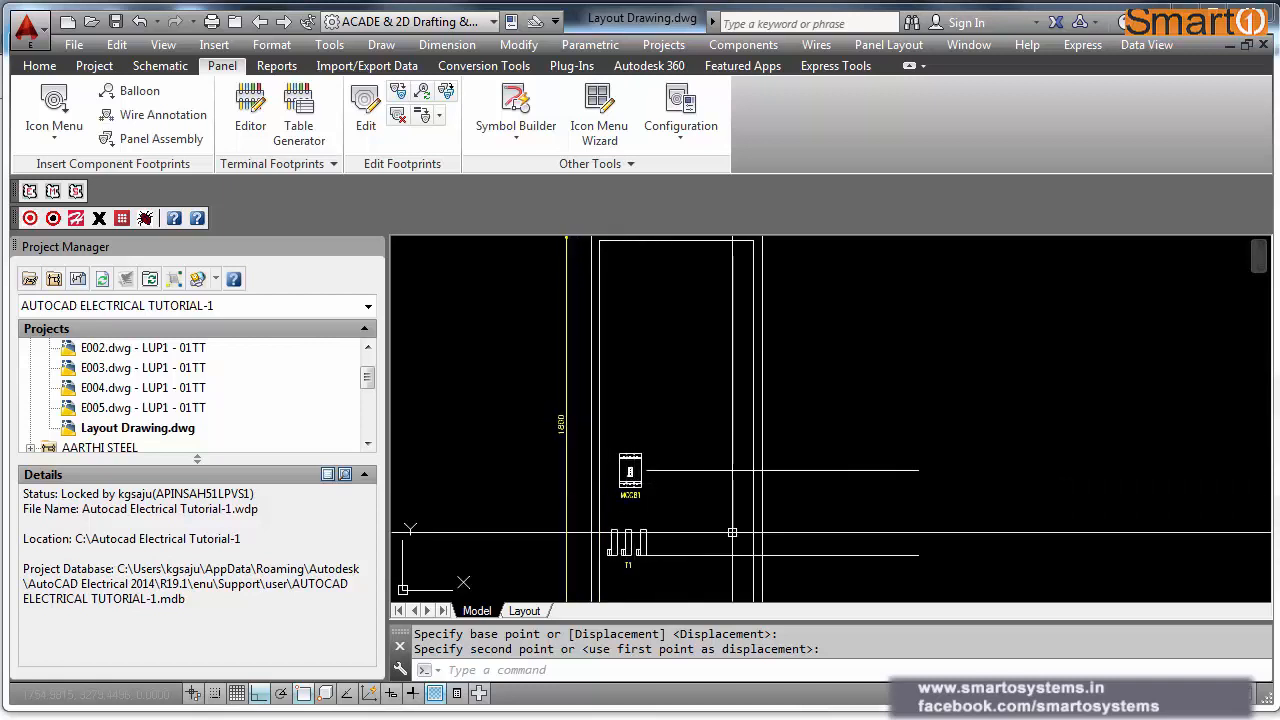
{"action": "middle_click_drag", "start_coordinate": [732, 532], "coordinate": [822, 476]}
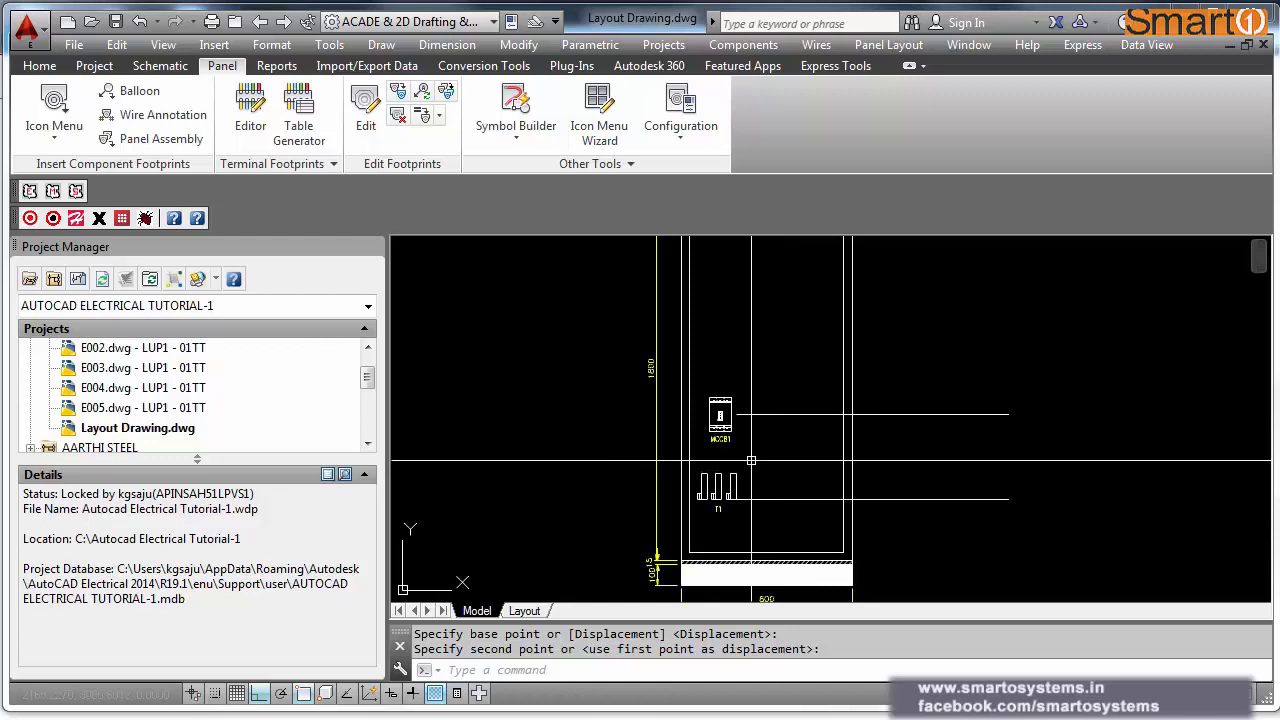
{"action": "middle_click_drag", "start_coordinate": [743, 466], "coordinate": [736, 524]}
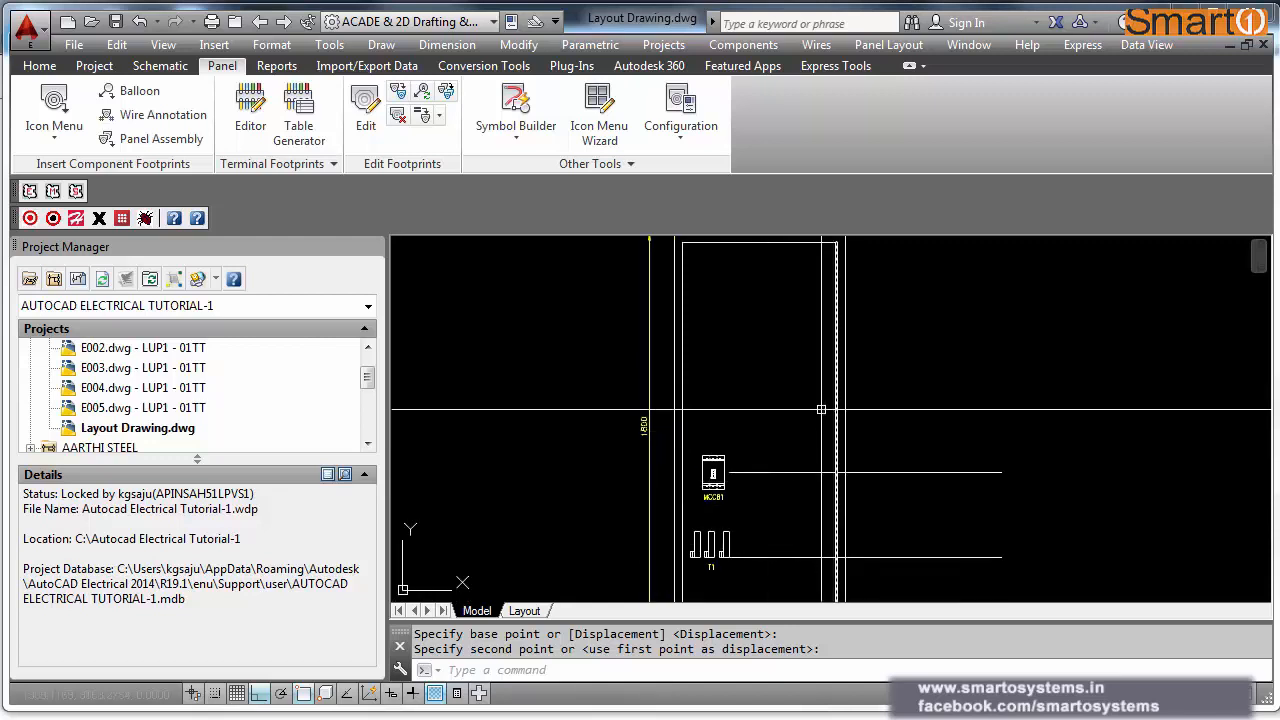
{"action": "middle_click_drag", "start_coordinate": [733, 568], "coordinate": [747, 518]}
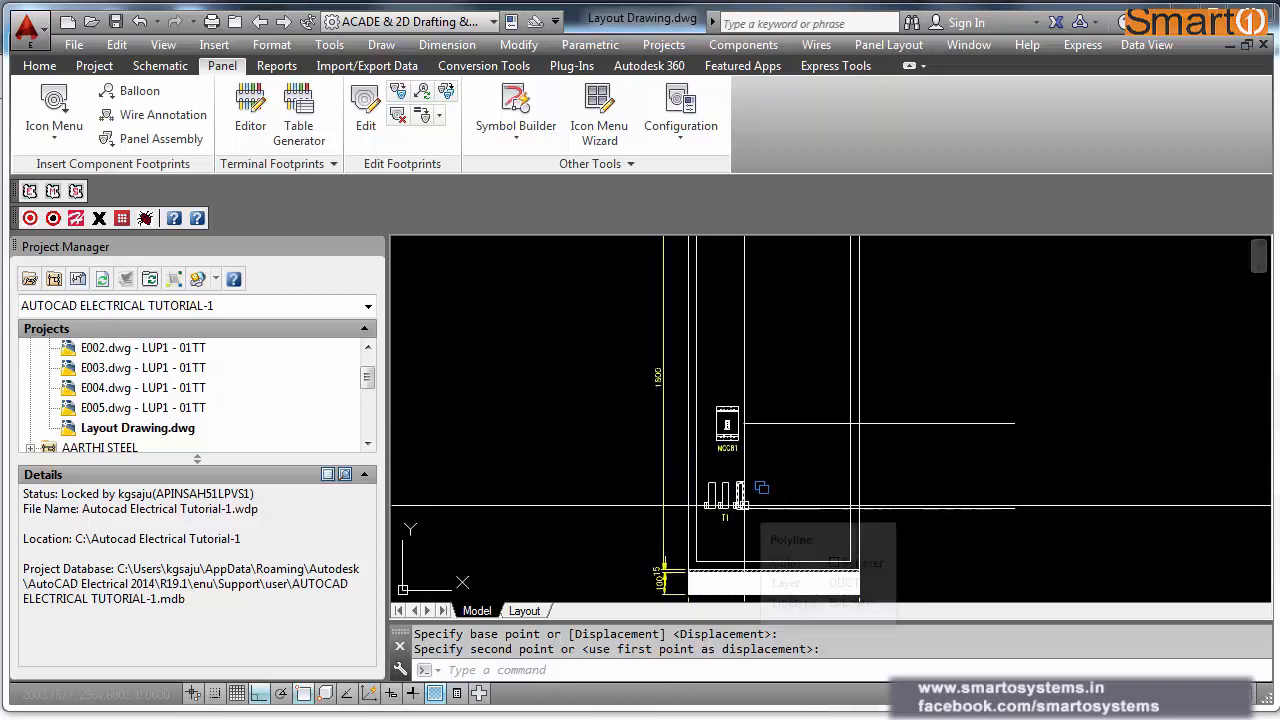
{"action": "middle_click_drag", "start_coordinate": [763, 470], "coordinate": [765, 502]}
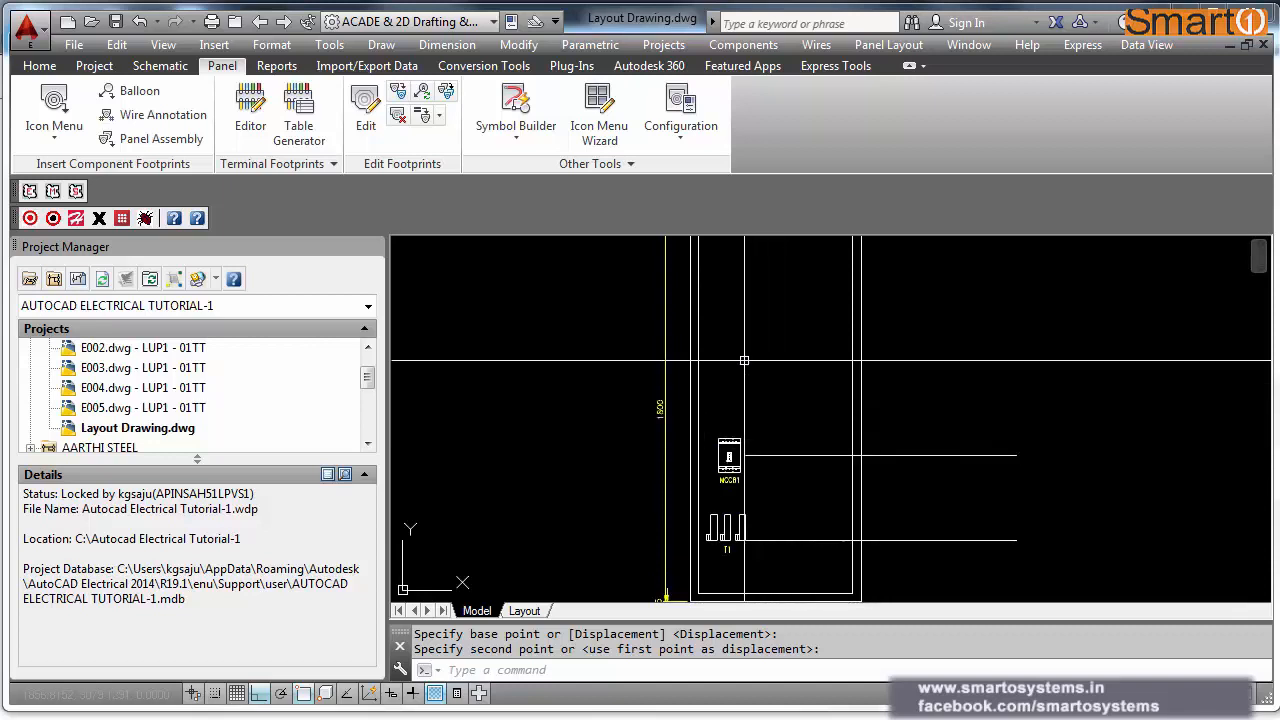
{"action": "scroll", "coordinate": [770, 373], "scroll_direction": "down", "scroll_amount": 3}
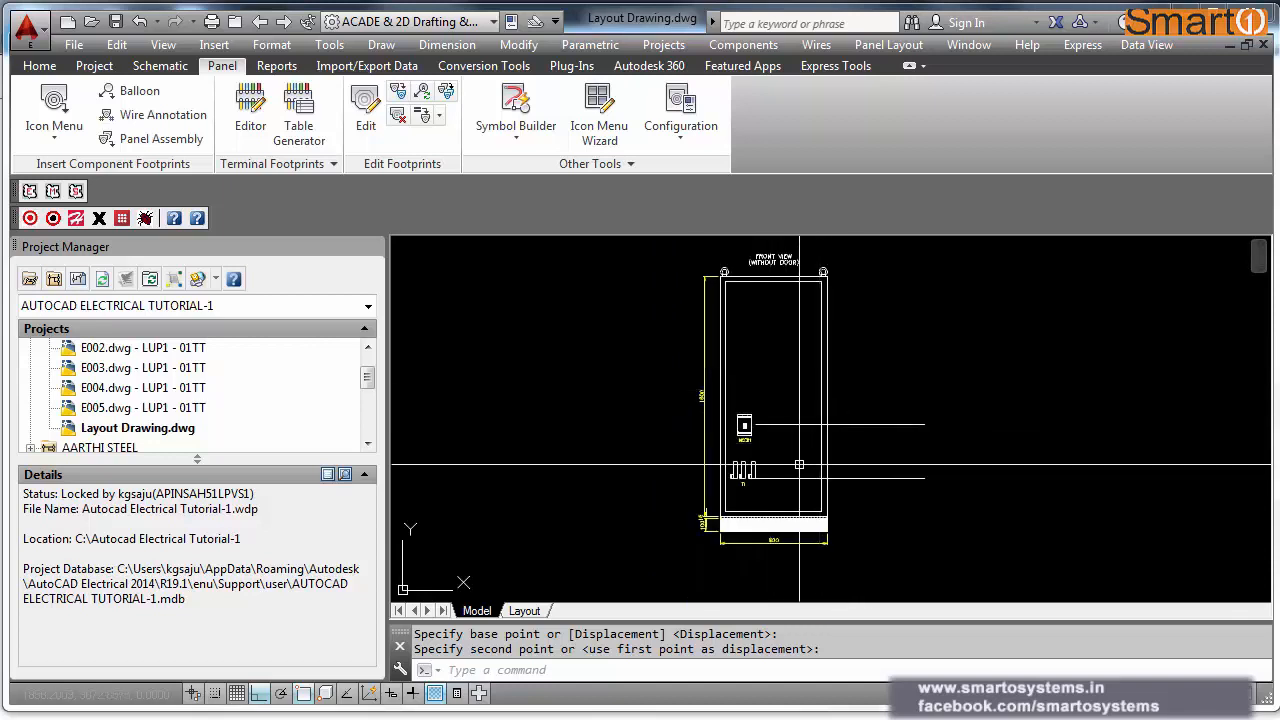
{"action": "scroll", "coordinate": [771, 494], "scroll_direction": "up", "scroll_amount": 3}
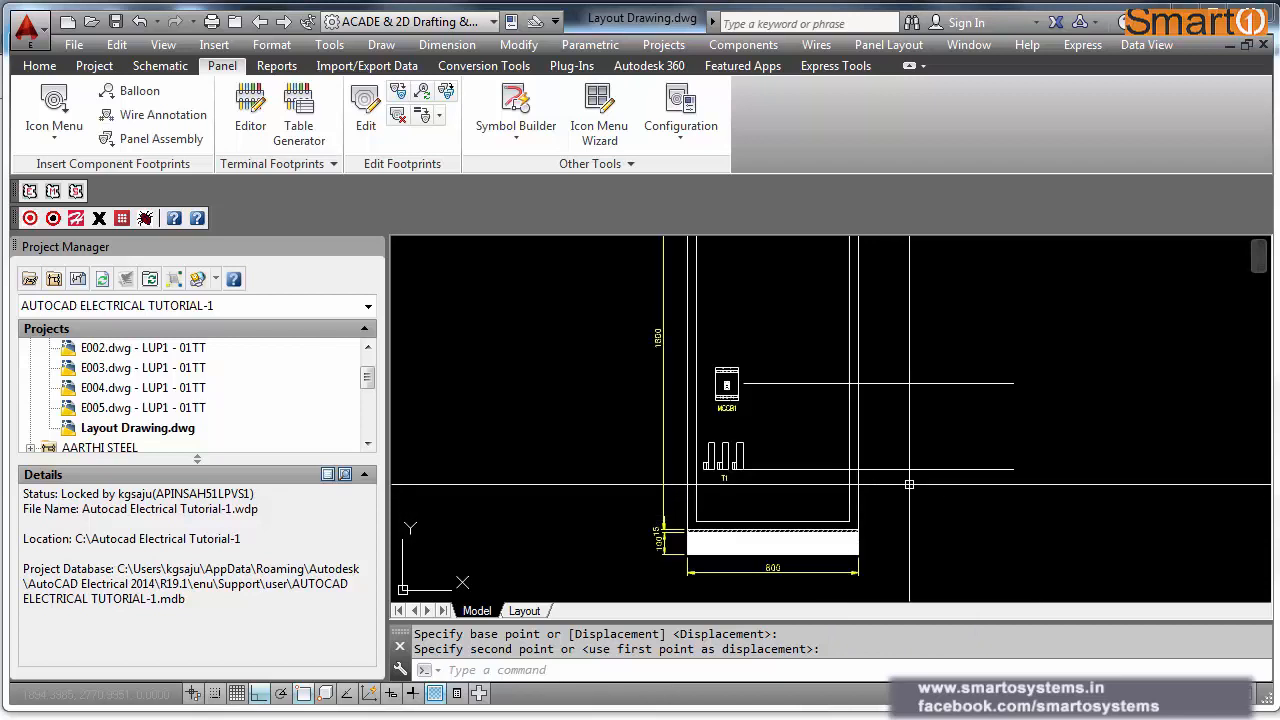
{"action": "scroll", "coordinate": [909, 485], "scroll_direction": "down", "scroll_amount": 2}
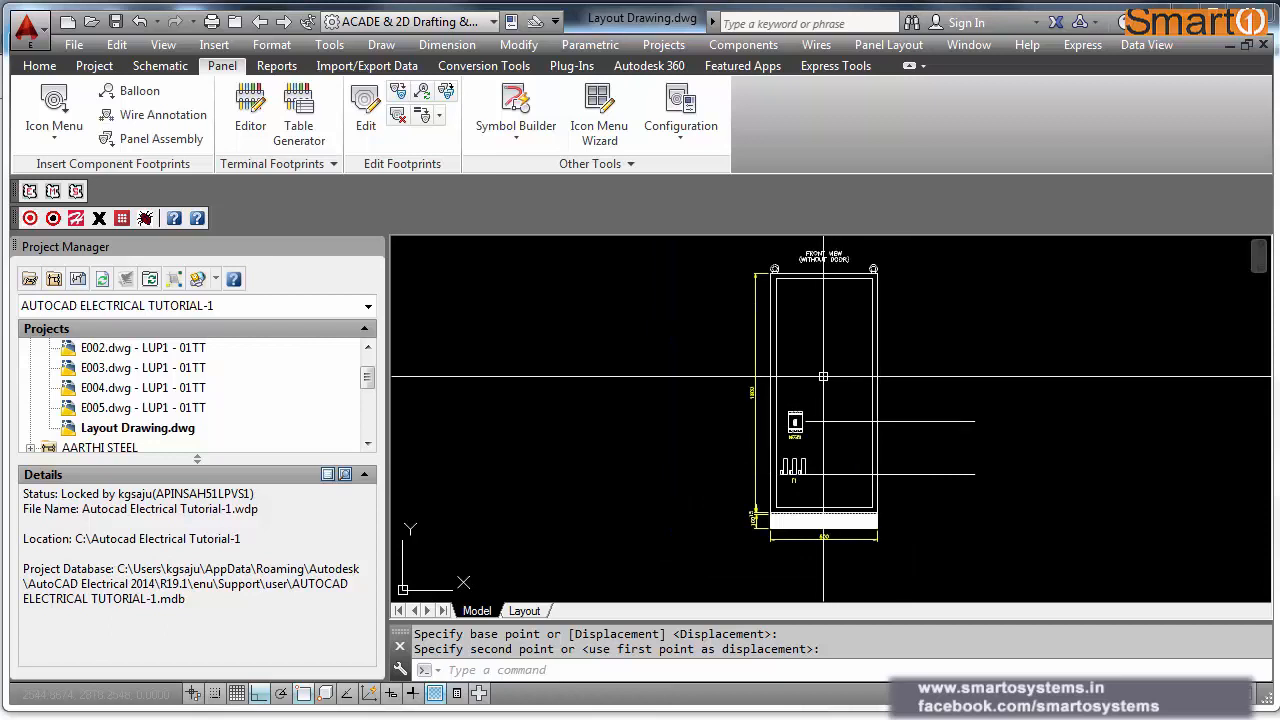
{"action": "scroll", "coordinate": [804, 358], "scroll_direction": "up", "scroll_amount": 2}
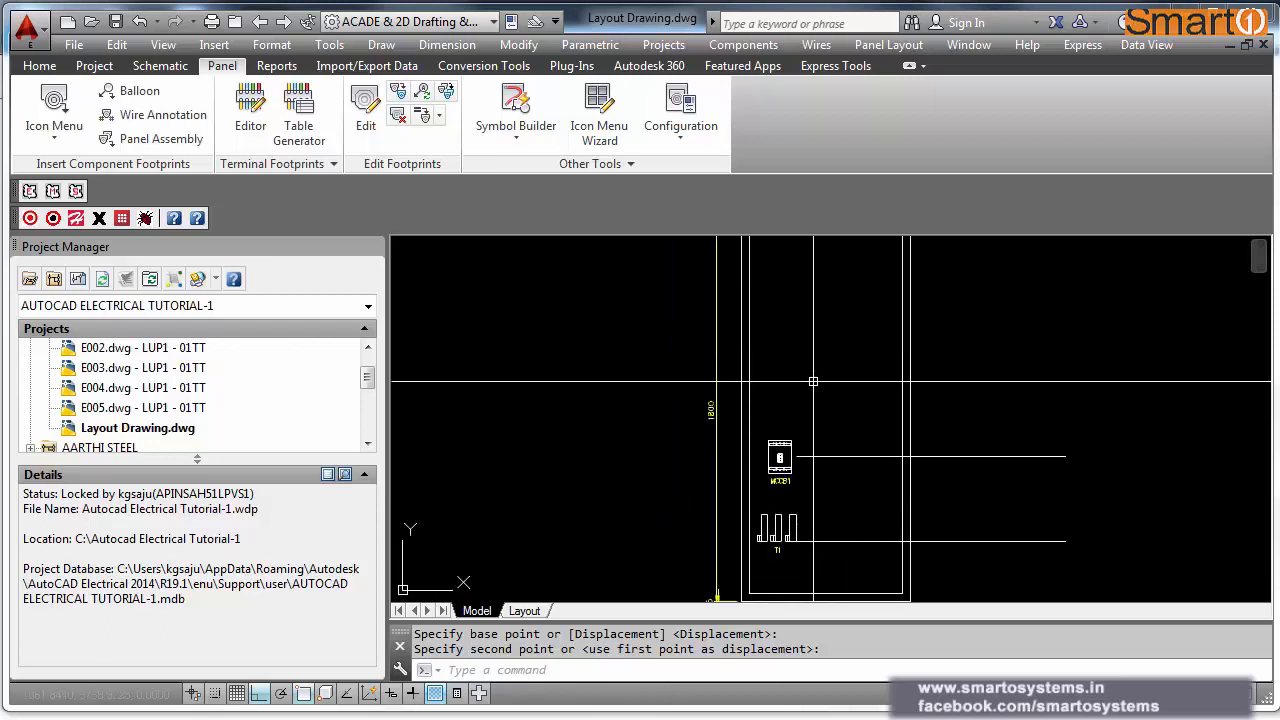
{"action": "middle_click_drag", "start_coordinate": [817, 421], "coordinate": [819, 422]}
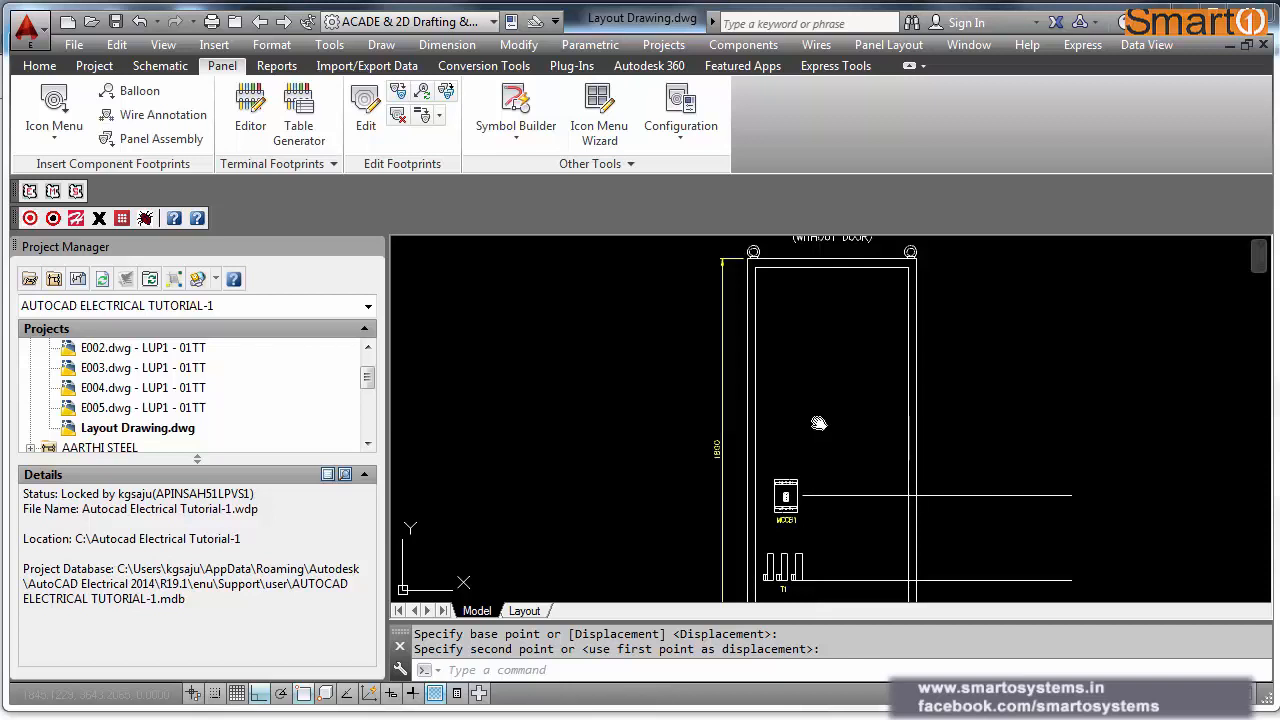
{"action": "middle_click_drag", "start_coordinate": [818, 424], "coordinate": [797, 395]}
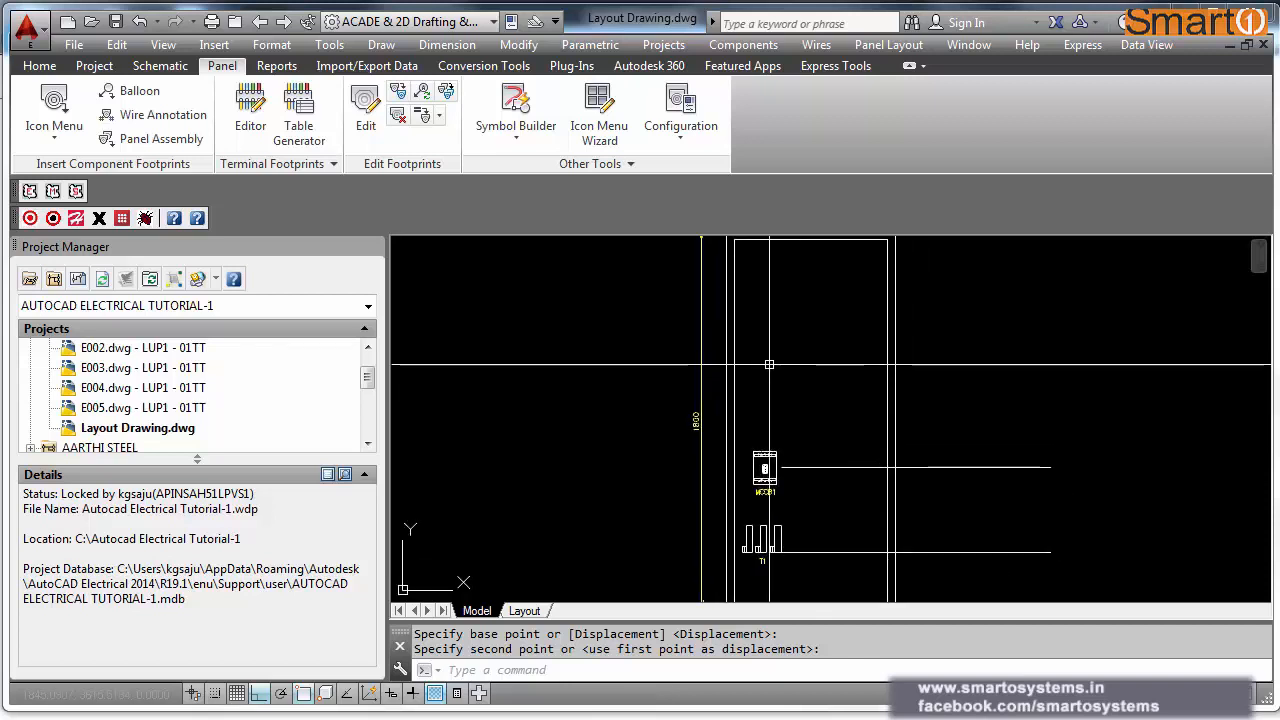
Step: Move the three-phase choke's front-view footprint from the component library into the enclosure, onto the inner frame's bottom edge near its lower-right corner, with Ortho off
{"action": "scroll", "coordinate": [791, 375], "scroll_direction": "down", "scroll_amount": 2}
{"action": "middle_click_drag", "start_coordinate": [968, 440], "coordinate": [671, 438]}
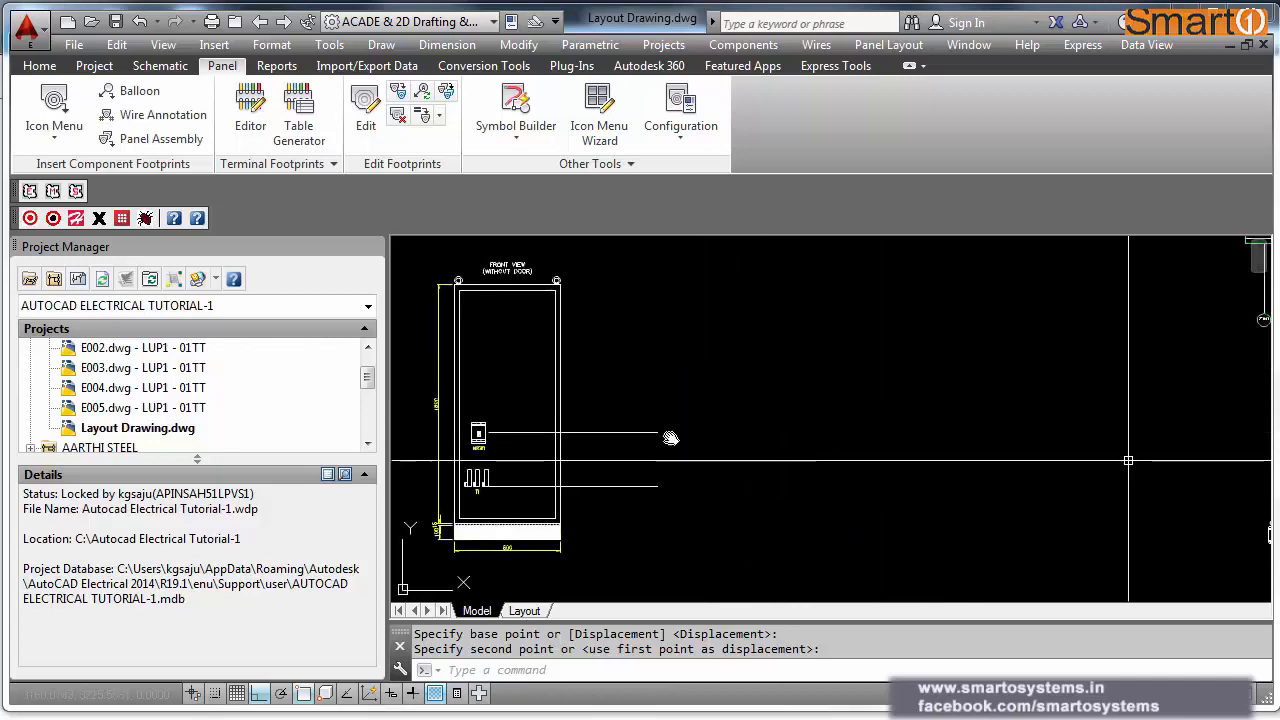
{"action": "middle_click_drag", "start_coordinate": [1128, 458], "coordinate": [624, 431]}
{"action": "mouse_move", "coordinate": [909, 536]}
{"action": "middle_mouse_down"}
{"action": "mouse_move", "coordinate": [848, 466]}
{"action": "mouse_move", "coordinate": [837, 375]}
{"action": "middle_mouse_up"}
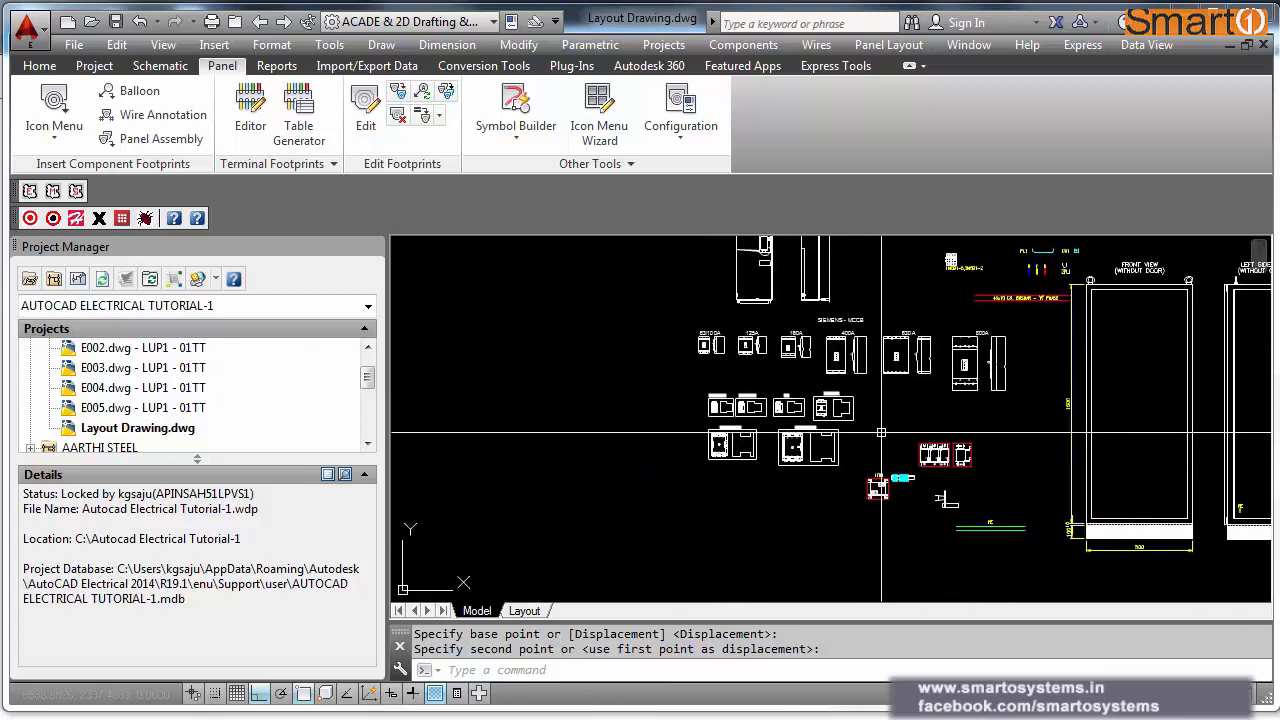
{"action": "scroll", "coordinate": [881, 432], "scroll_direction": "up", "scroll_amount": 5}
{"action": "scroll", "coordinate": [989, 432], "scroll_direction": "up", "scroll_amount": 2}
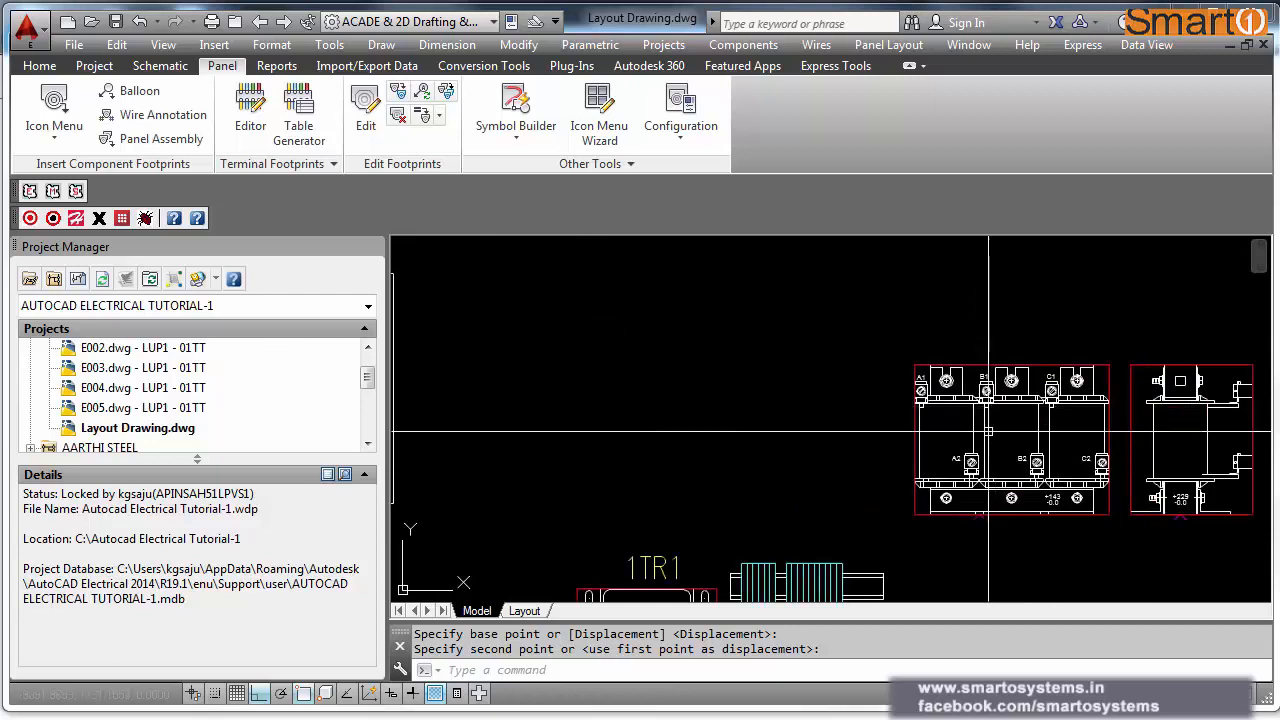
{"action": "type", "text": "m"}
{"action": "key", "text": "Return"}
{"action": "left_click", "coordinate": [878, 340]}
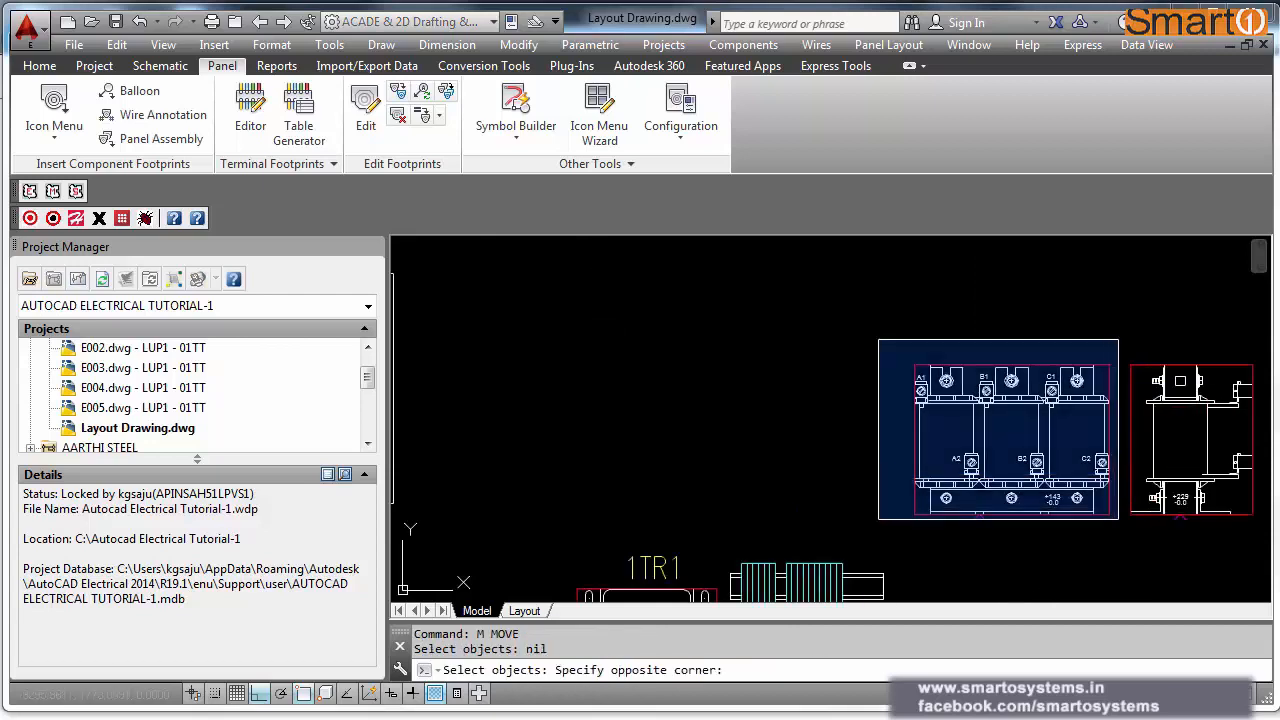
{"action": "left_click", "coordinate": [1118, 519]}
{"action": "key", "text": "Return"}
{"action": "left_click", "coordinate": [1050, 433]}
{"action": "scroll", "coordinate": [1090, 445], "scroll_direction": "down", "scroll_amount": 5}
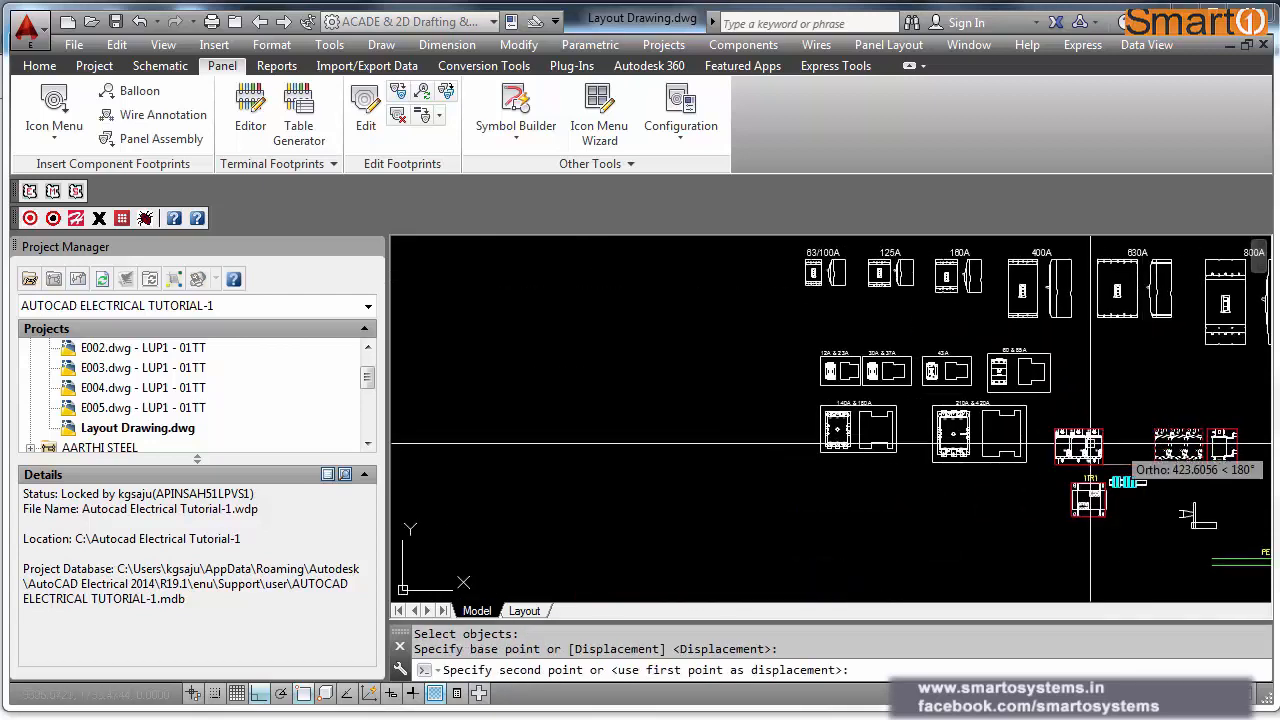
{"action": "middle_click_drag", "start_coordinate": [526, 474], "coordinate": [1084, 490]}
{"action": "middle_click_drag", "start_coordinate": [590, 505], "coordinate": [1086, 531]}
{"action": "middle_click_drag", "start_coordinate": [790, 380], "coordinate": [1005, 563]}
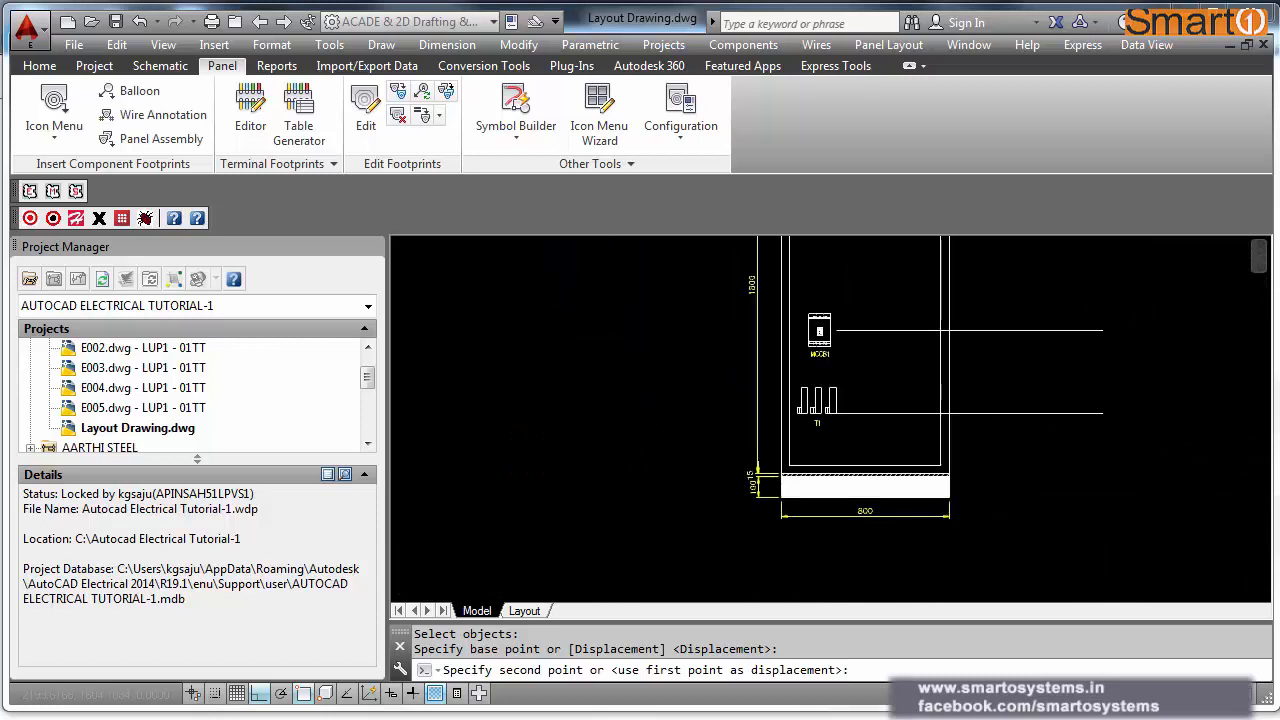
{"action": "key", "text": "F8"}
{"action": "scroll", "coordinate": [920, 467], "scroll_direction": "up", "scroll_amount": 4}
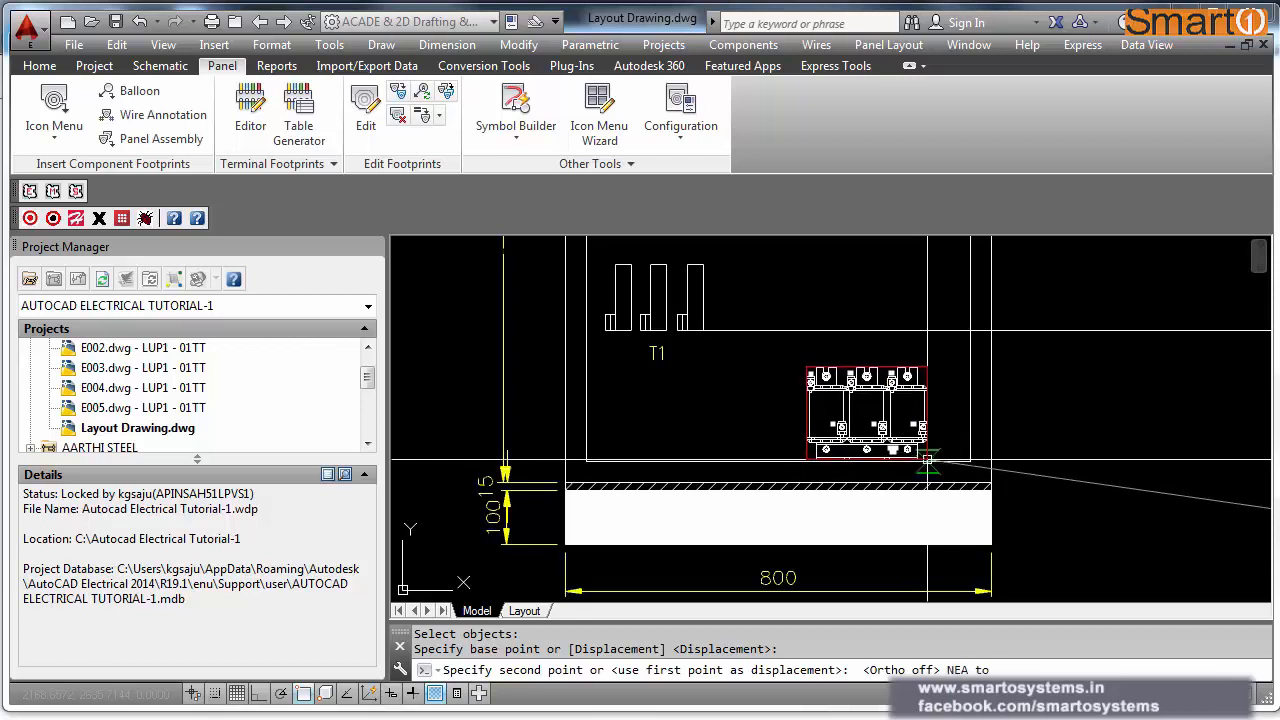
{"action": "left_click", "coordinate": [942, 461]}
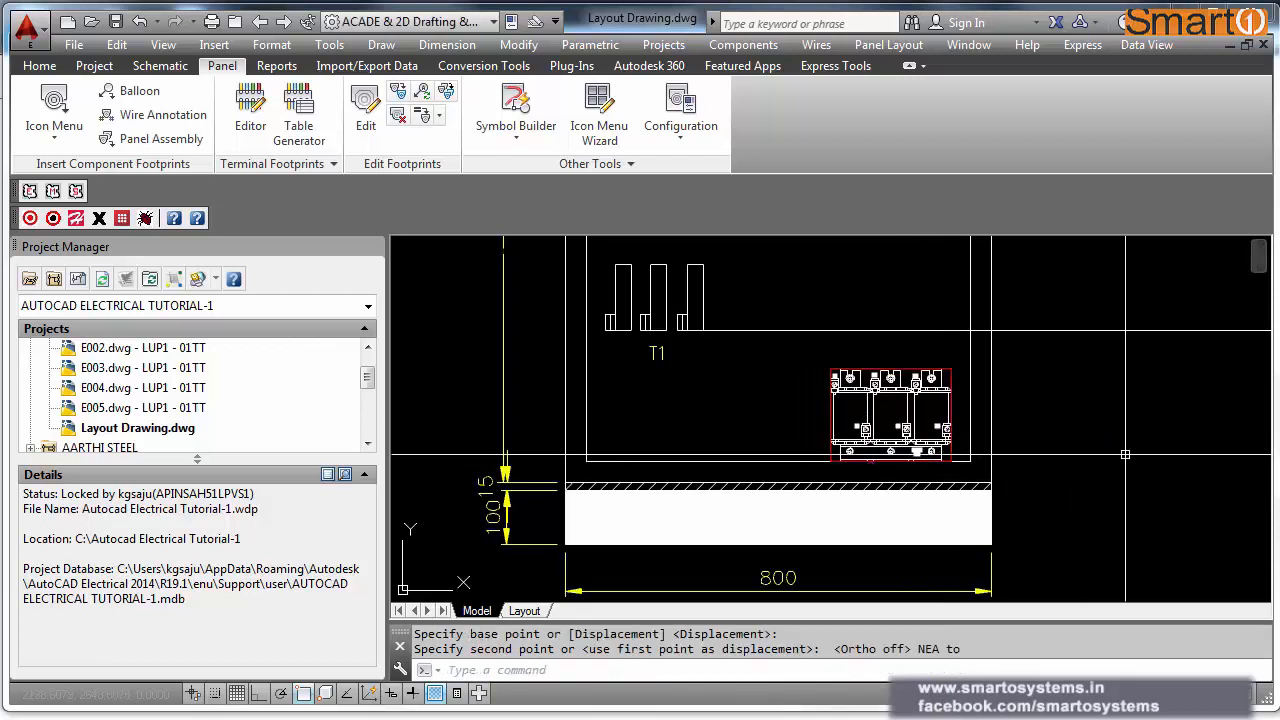
{"action": "scroll", "coordinate": [1127, 459], "scroll_direction": "down", "scroll_amount": 4}
{"action": "middle_click_drag", "start_coordinate": [979, 569], "coordinate": [808, 642]}
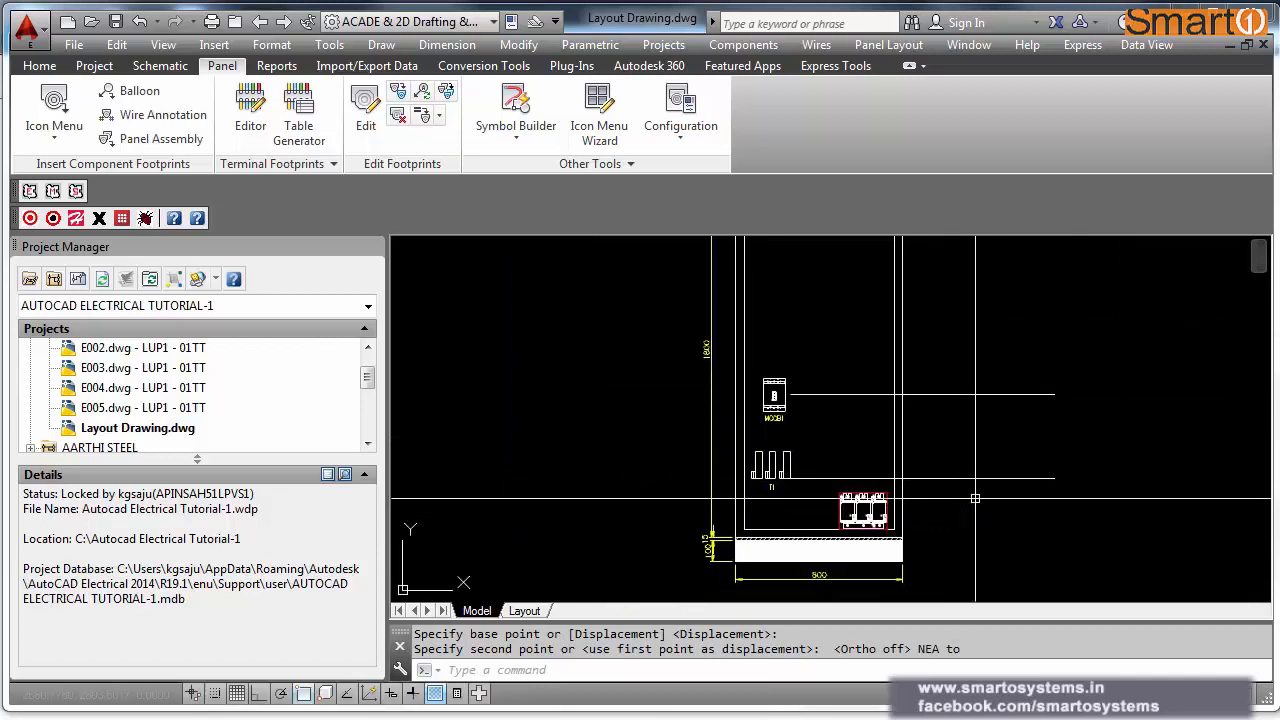
Step: Copy the inner frame's left vertical edge horizontally to the right of the MCCB1 and T1 footprints, with Ortho on
{"action": "middle_click_drag", "start_coordinate": [986, 517], "coordinate": [973, 556]}
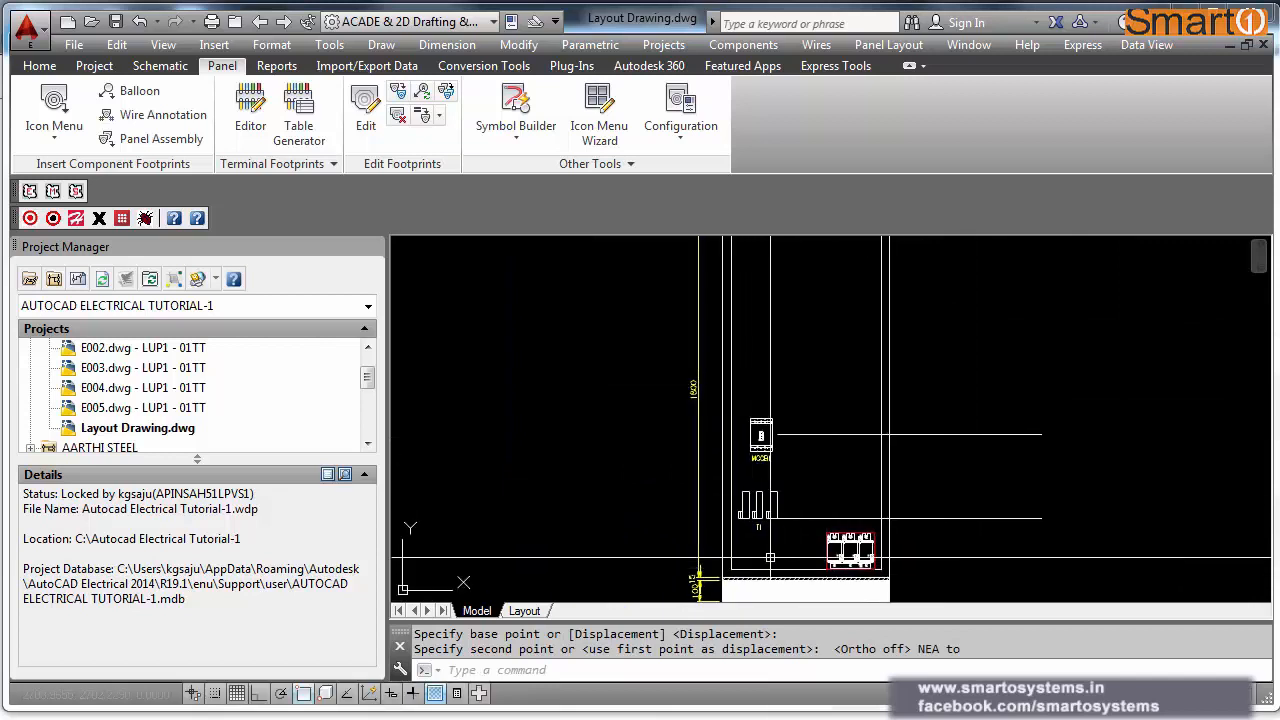
{"action": "scroll", "coordinate": [769, 524], "scroll_direction": "up", "scroll_amount": 2}
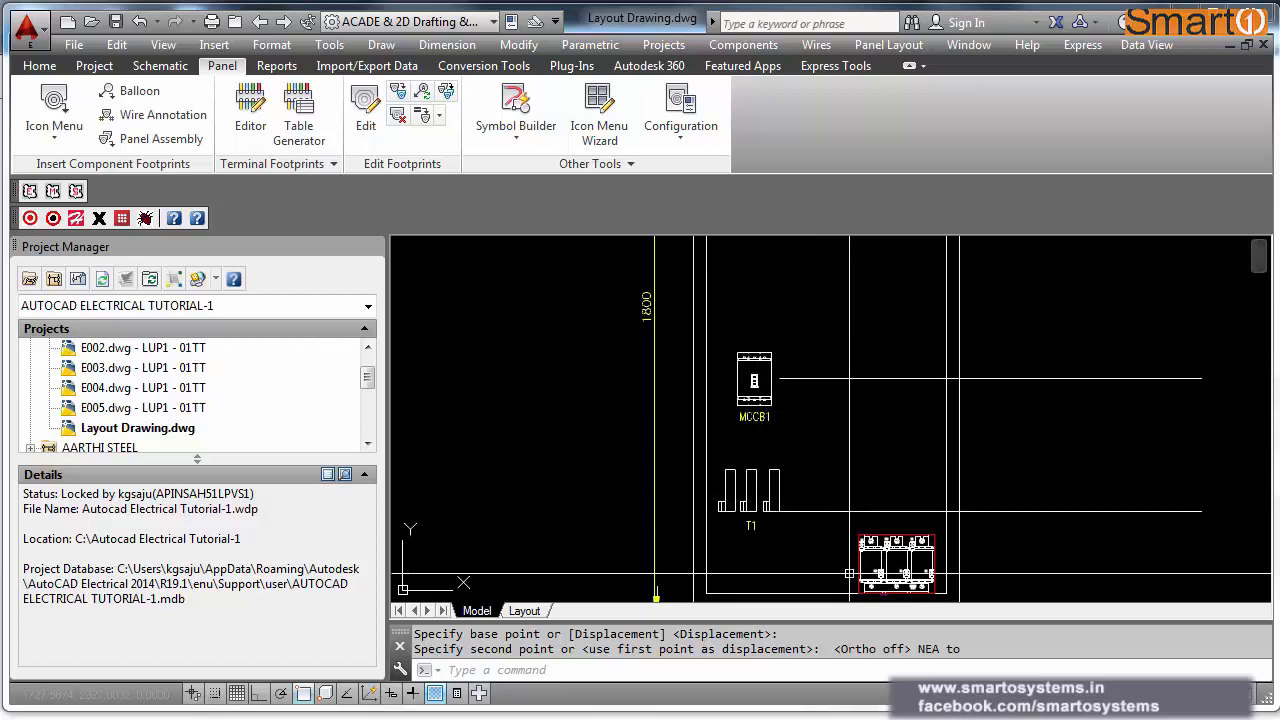
{"action": "left_click", "coordinate": [880, 550]}
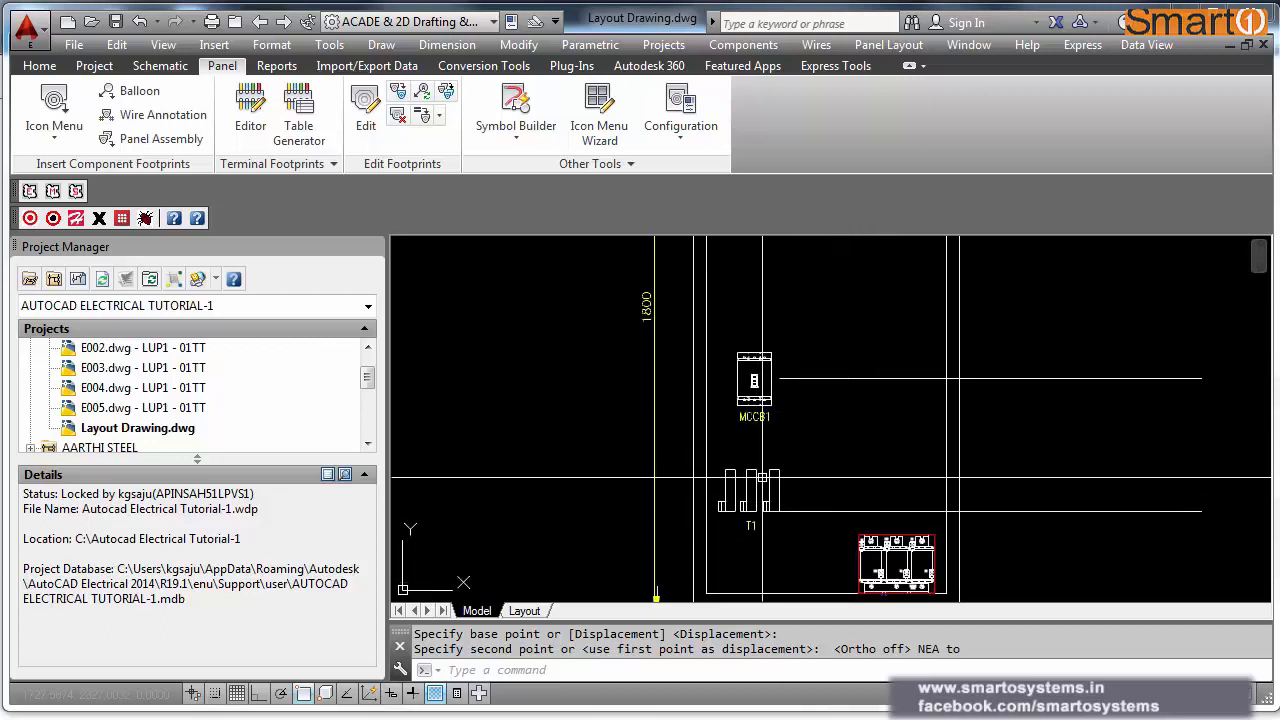
{"action": "type", "text": "c"}
{"action": "key", "text": "Return"}
{"action": "key", "text": "Return"}
{"action": "left_click", "coordinate": [753, 437]}
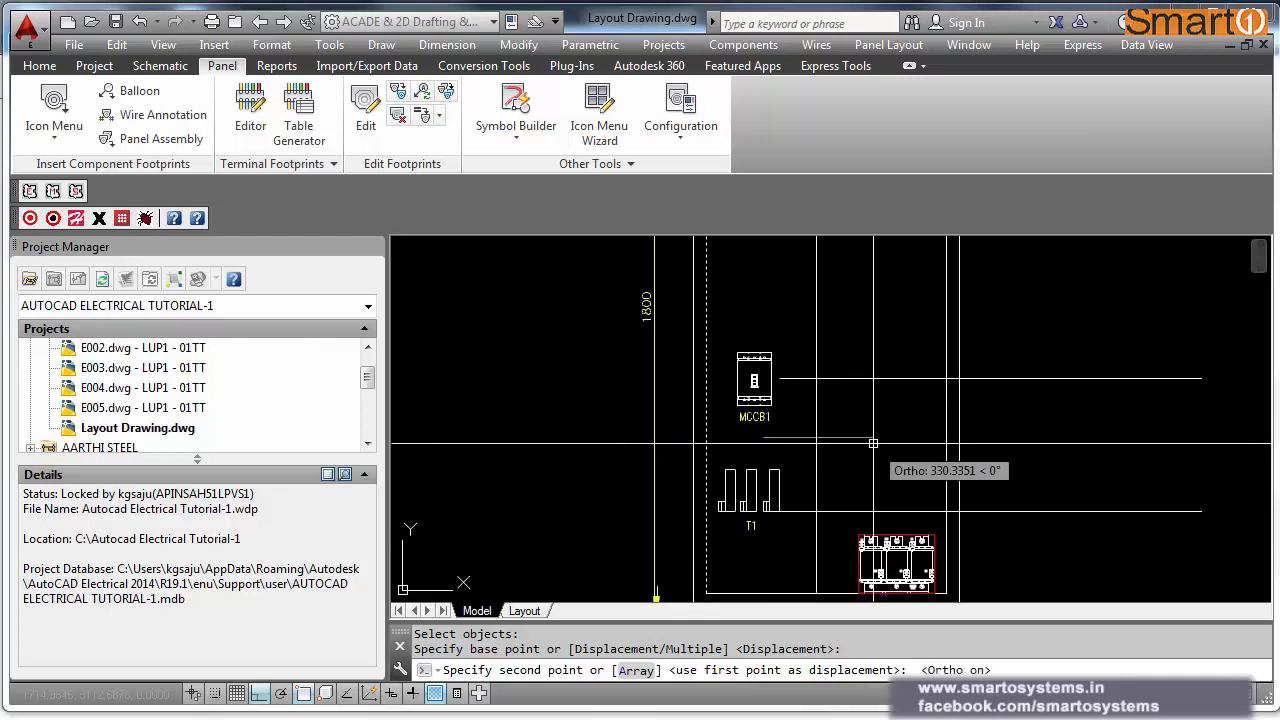
{"action": "key", "text": "F8"}
Step: Copy the new vertical line 60 to the right to form the second wall of a channel
{"action": "key", "text": "Return"}
{"action": "left_click", "coordinate": [829, 440]}
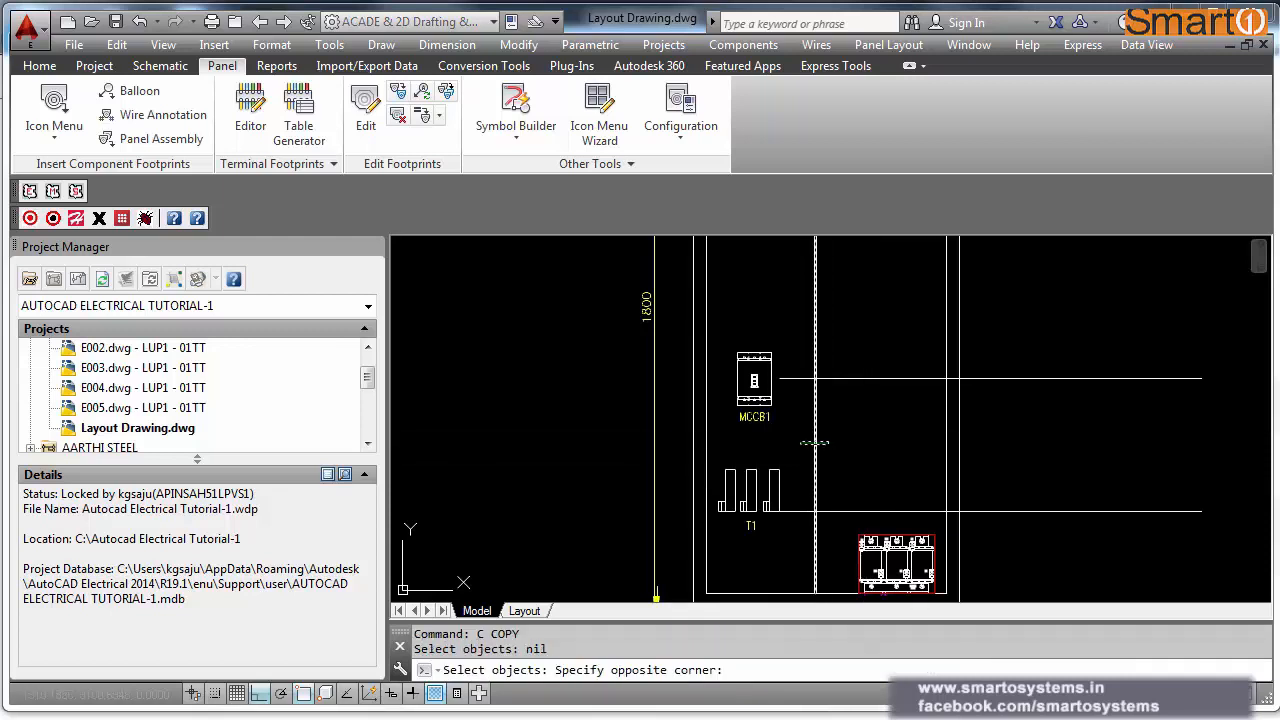
{"action": "left_click", "coordinate": [802, 452]}
{"action": "key", "text": "Return"}
{"action": "left_click", "coordinate": [816, 444]}
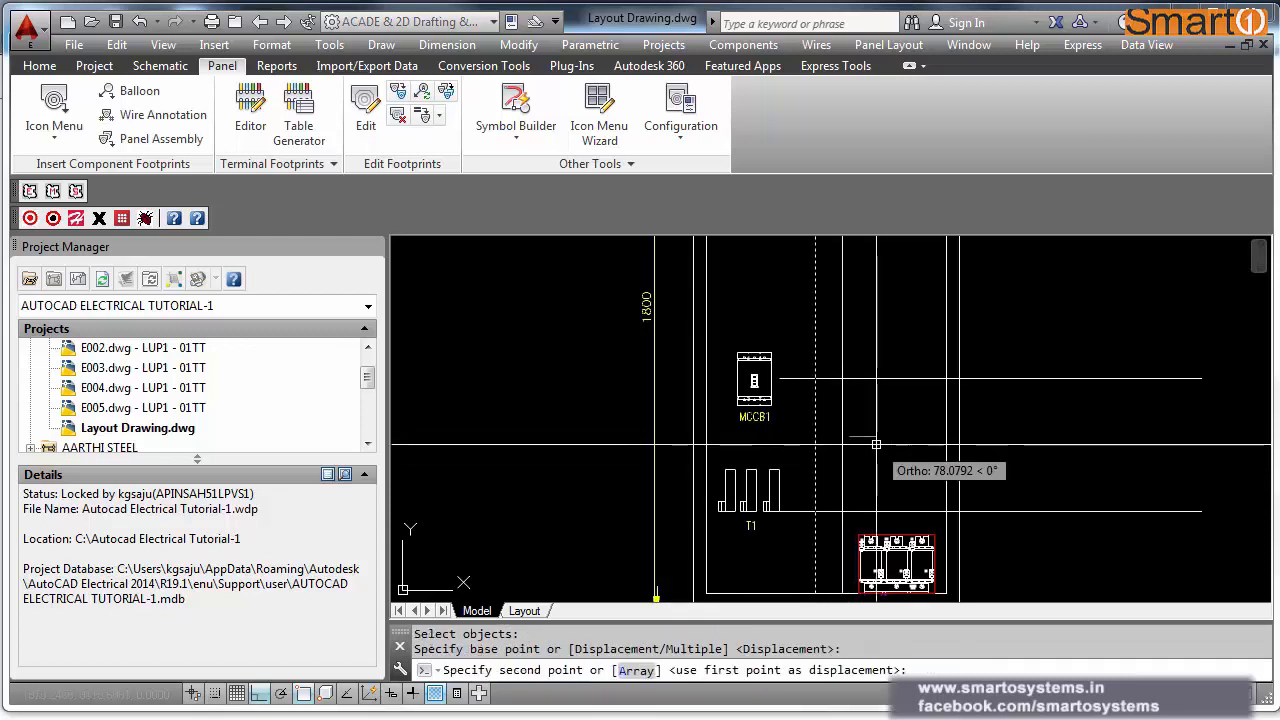
{"action": "key", "text": "Return"}
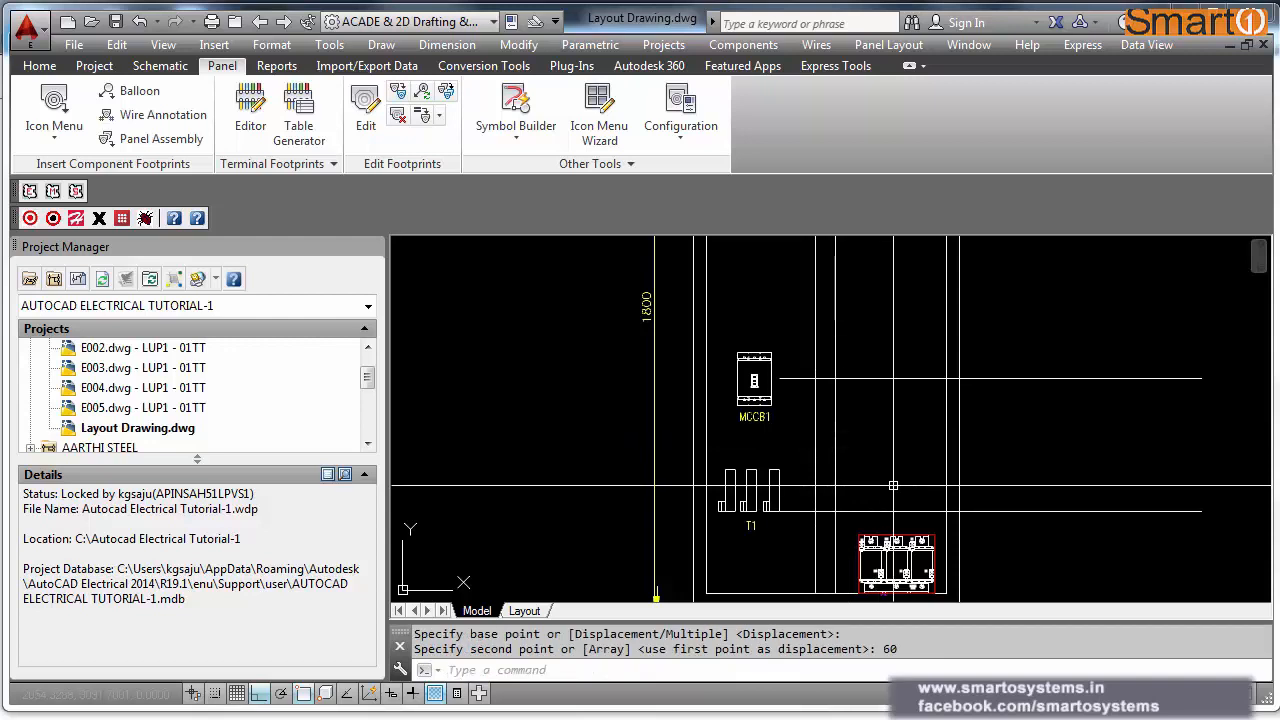
Step: Copy the horizontal line level with the T1 footprint's bottom 60 upwards
{"action": "type", "text": "c"}
{"action": "key", "text": "Return"}
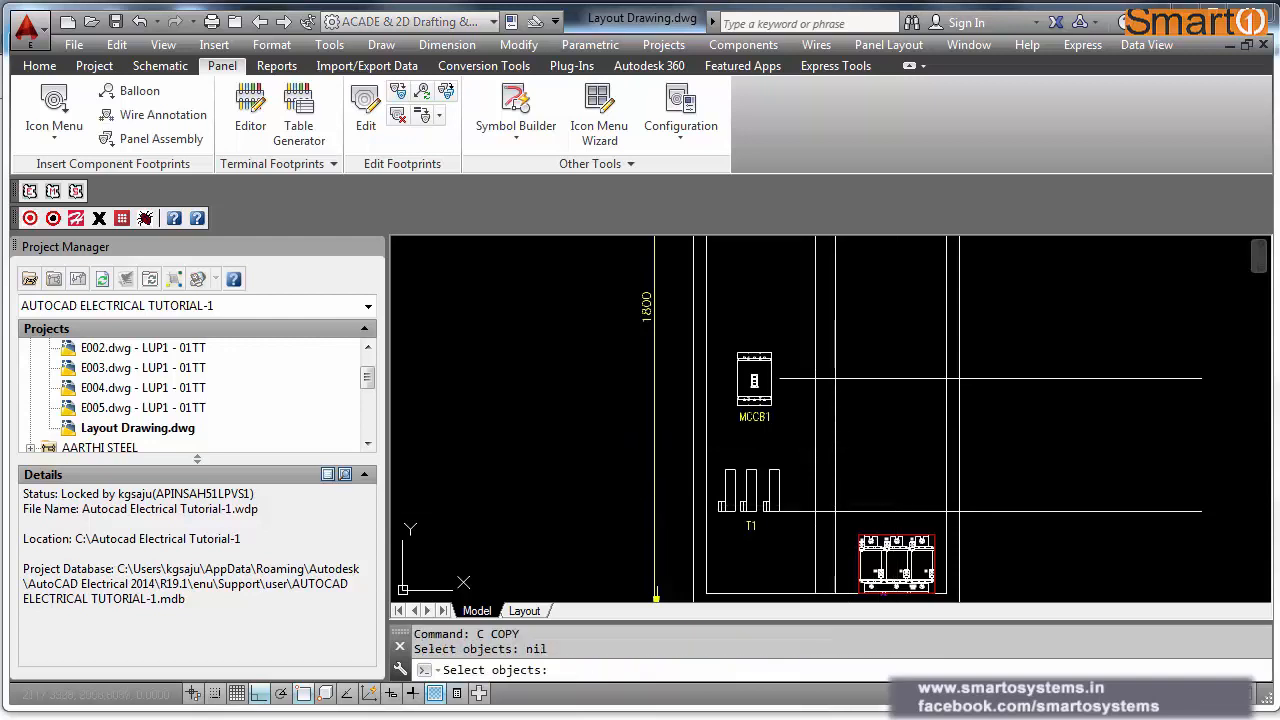
{"action": "left_click", "coordinate": [893, 511]}
{"action": "key", "text": "Return"}
{"action": "left_click", "coordinate": [1045, 500]}
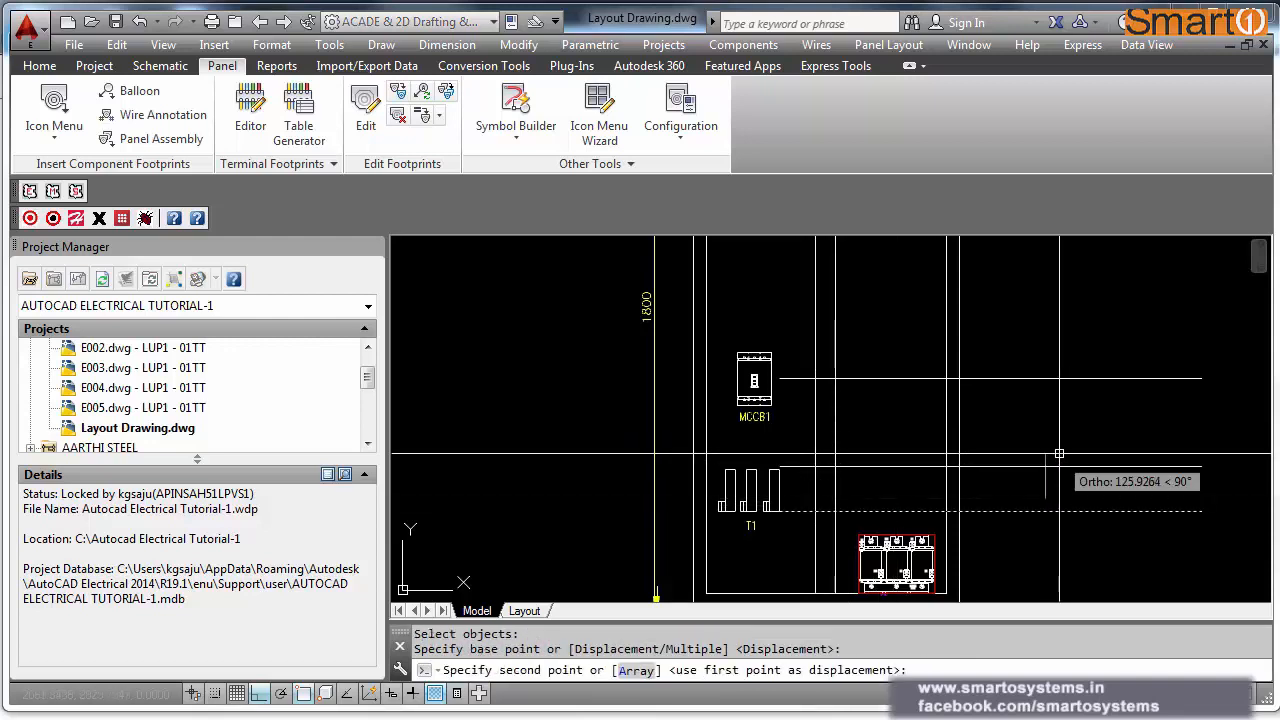
{"action": "type", "text": "60"}
{"action": "key", "text": "Return"}
Step: Copy the inner frame's right vertical edge 60 to the left
{"action": "key", "text": "Return"}
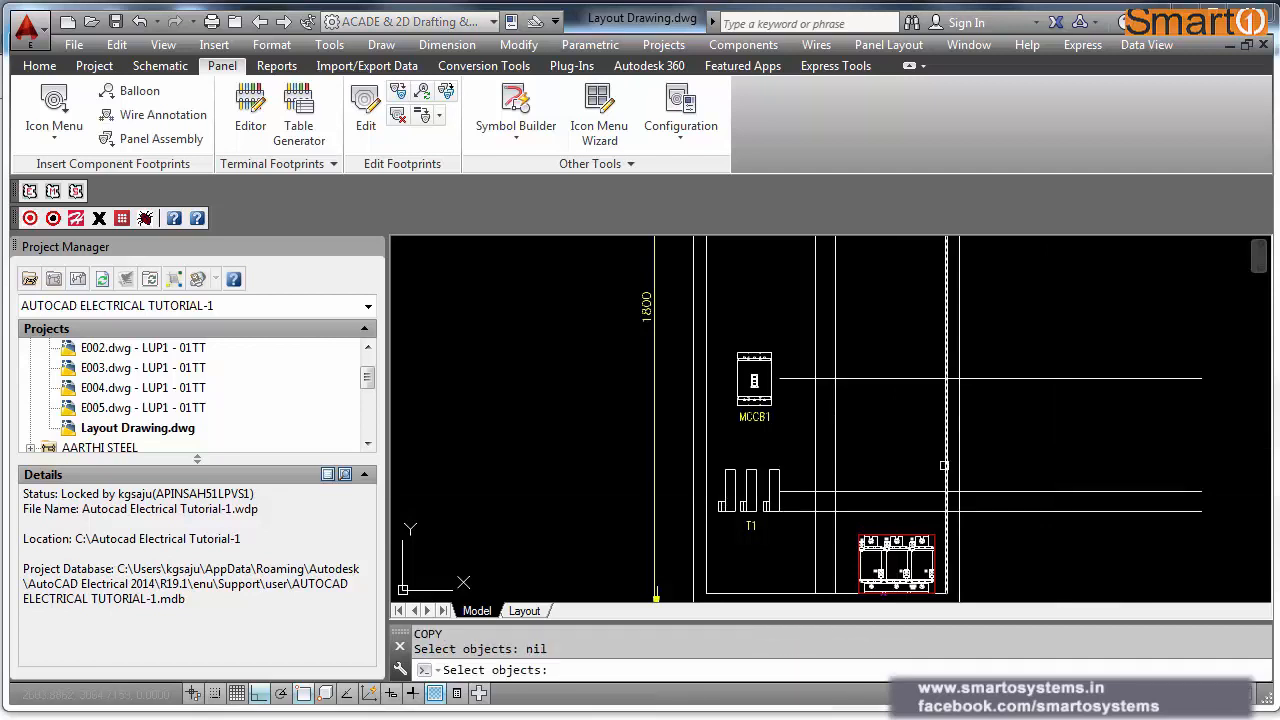
{"action": "left_click", "coordinate": [946, 467]}
{"action": "key", "text": "Return"}
{"action": "left_click", "coordinate": [1069, 434]}
{"action": "type", "text": "60"}
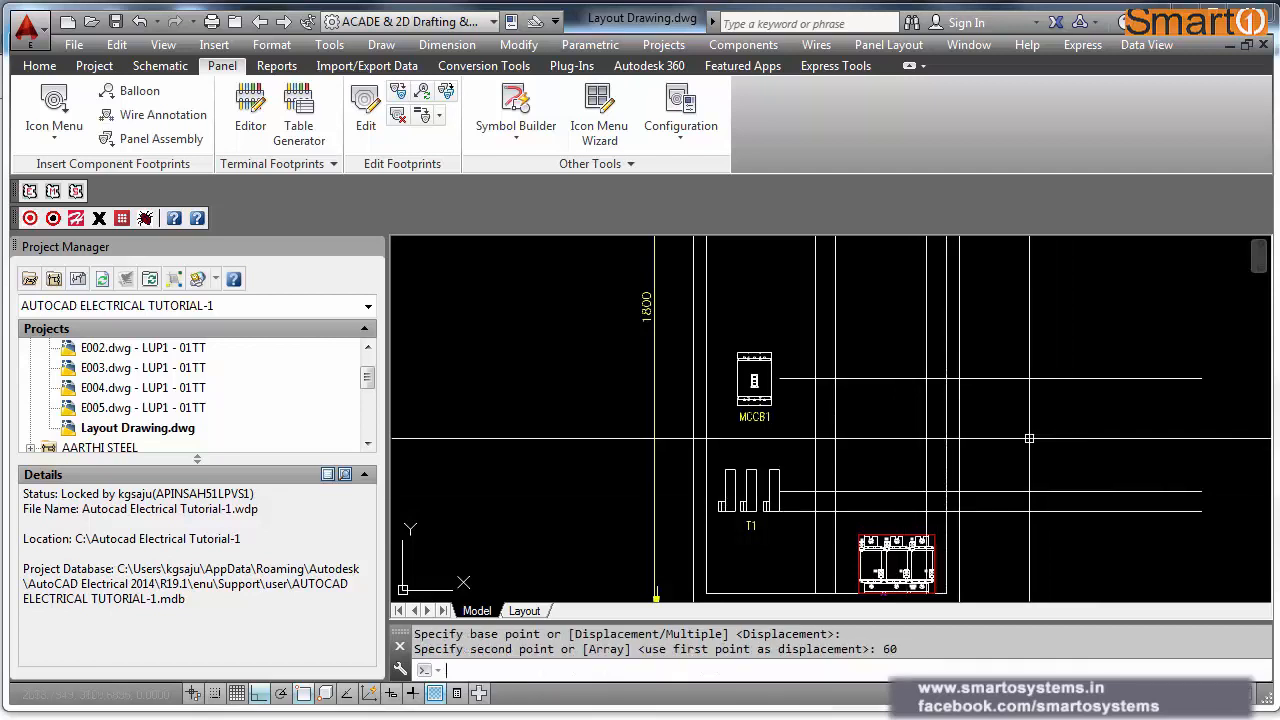
{"action": "key", "text": "Return"}
{"action": "type", "text": "t"}
{"action": "key", "text": "Return"}
{"action": "key", "text": "Escape"}
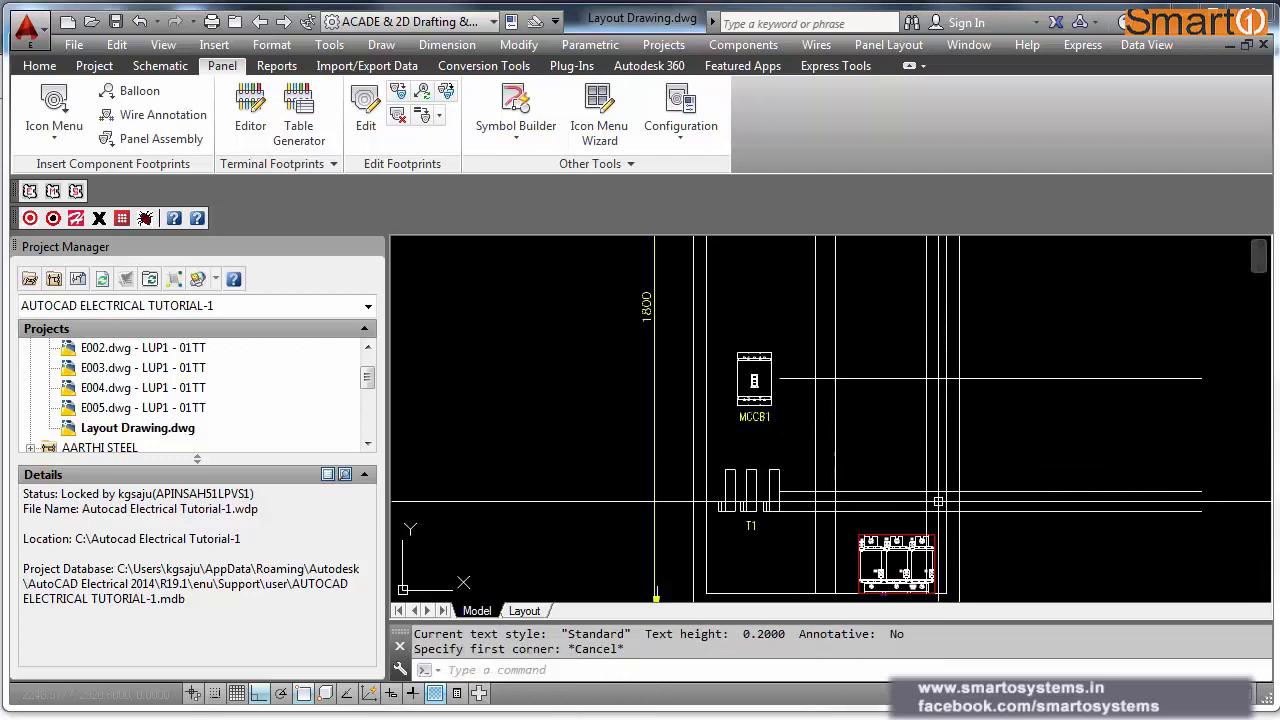
Step: Trim the copied channel lines against each other, removing the horizontal stubs beside the footprints and the vertical parts crossing the horizontal channel
{"action": "type", "text": "tr"}
{"action": "key", "text": "Return"}
{"action": "scroll", "coordinate": [934, 520], "scroll_direction": "up", "scroll_amount": 2}
{"action": "left_click", "coordinate": [938, 515]}
{"action": "left_click", "coordinate": [792, 298]}
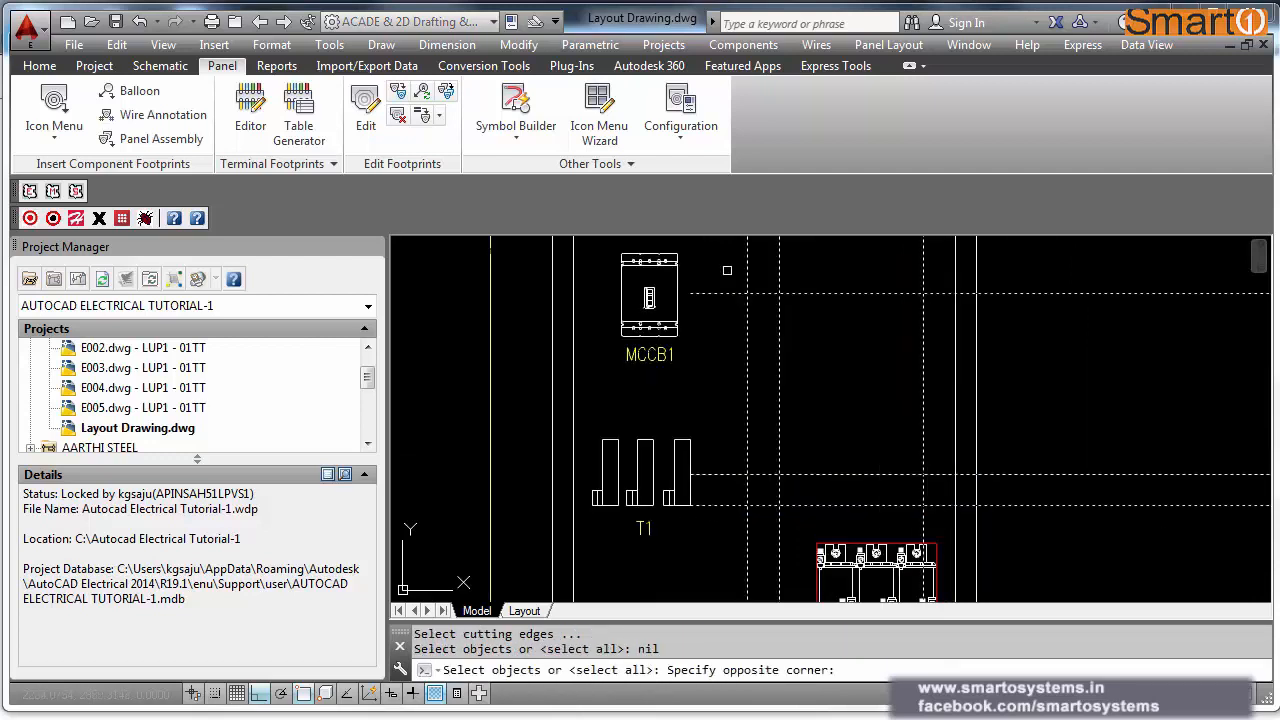
{"action": "key", "text": "Return"}
{"action": "left_click", "coordinate": [730, 278]}
{"action": "left_click", "coordinate": [708, 522]}
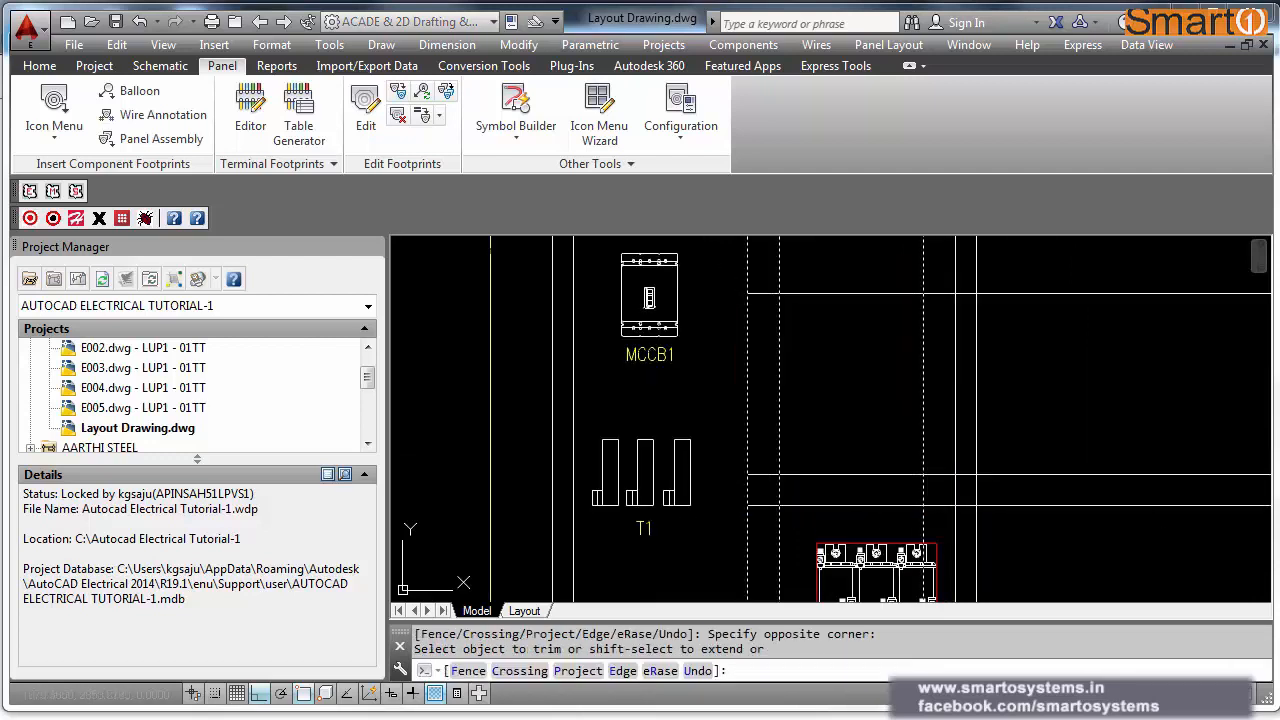
{"action": "left_click", "coordinate": [778, 490]}
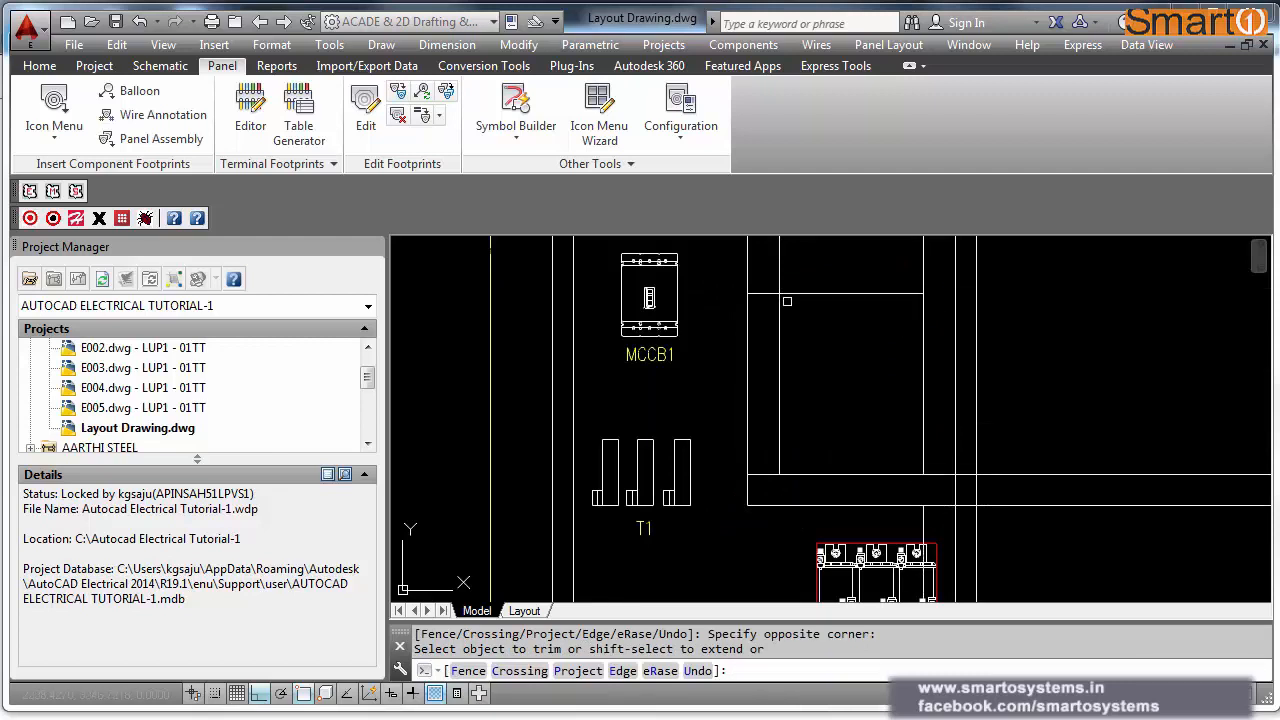
{"action": "key", "text": "Escape"}
Step: Erase the horizontal line level with MCCB1 between the two vertical channels
{"action": "key", "text": "Escape"}
{"action": "left_click_drag", "start_coordinate": [780, 288], "coordinate": [765, 297]}
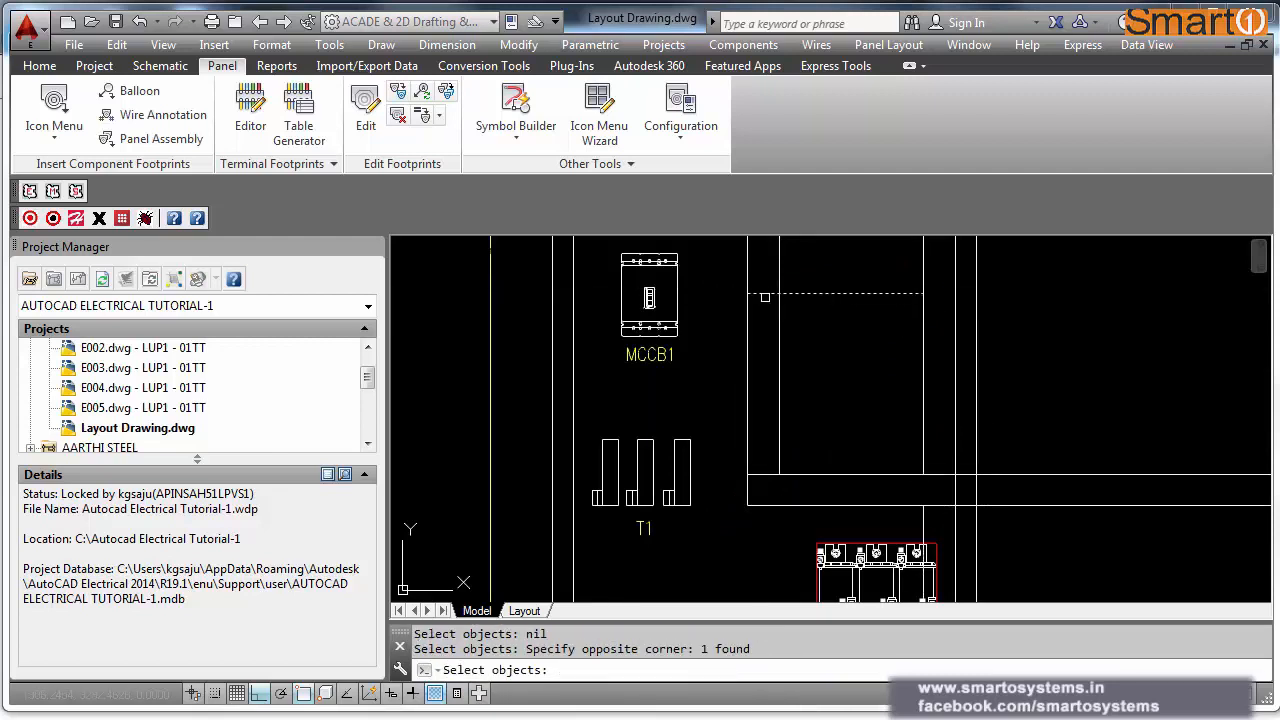
{"action": "key", "text": "Return"}
Step: Trim both horizontal channel lines where they extend past the inner frame's right edge
{"action": "mouse_move", "coordinate": [982, 449]}
{"action": "middle_mouse_down"}
{"action": "mouse_move", "coordinate": [1039, 486]}
{"action": "mouse_move", "coordinate": [1019, 404]}
{"action": "mouse_move", "coordinate": [936, 403]}
{"action": "middle_mouse_up"}
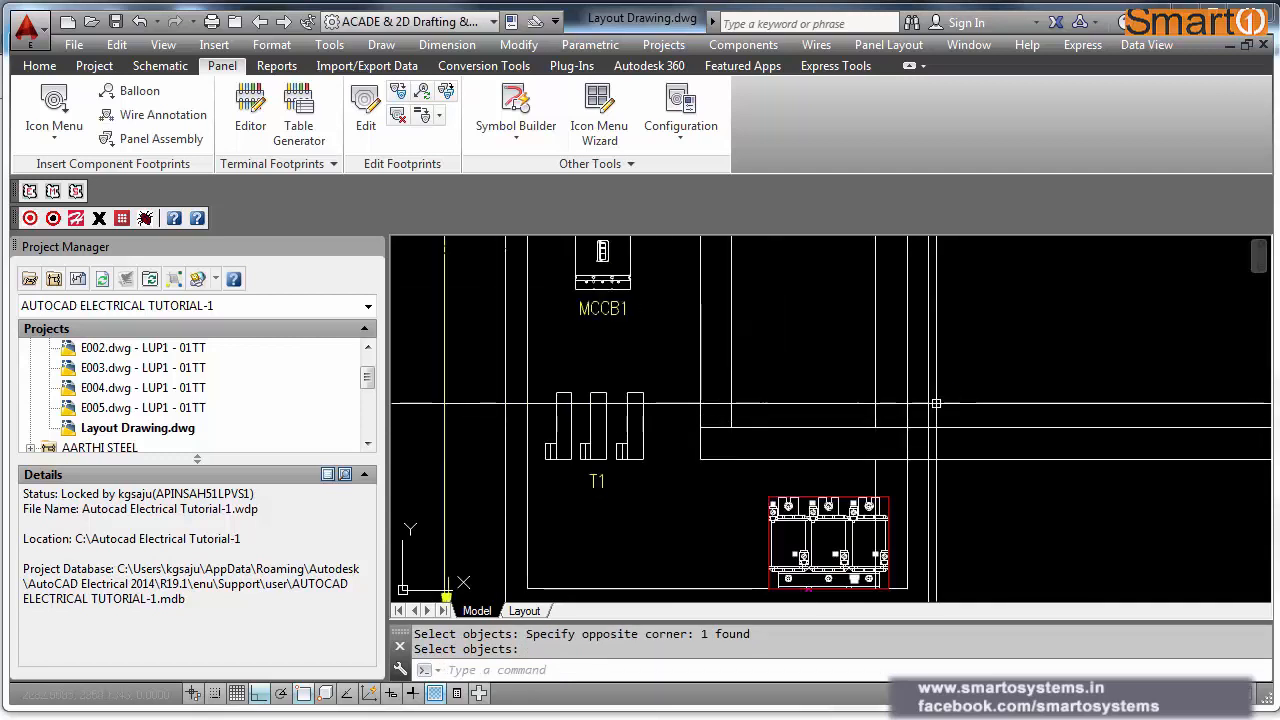
{"action": "type", "text": "tr"}
{"action": "key", "text": "Return"}
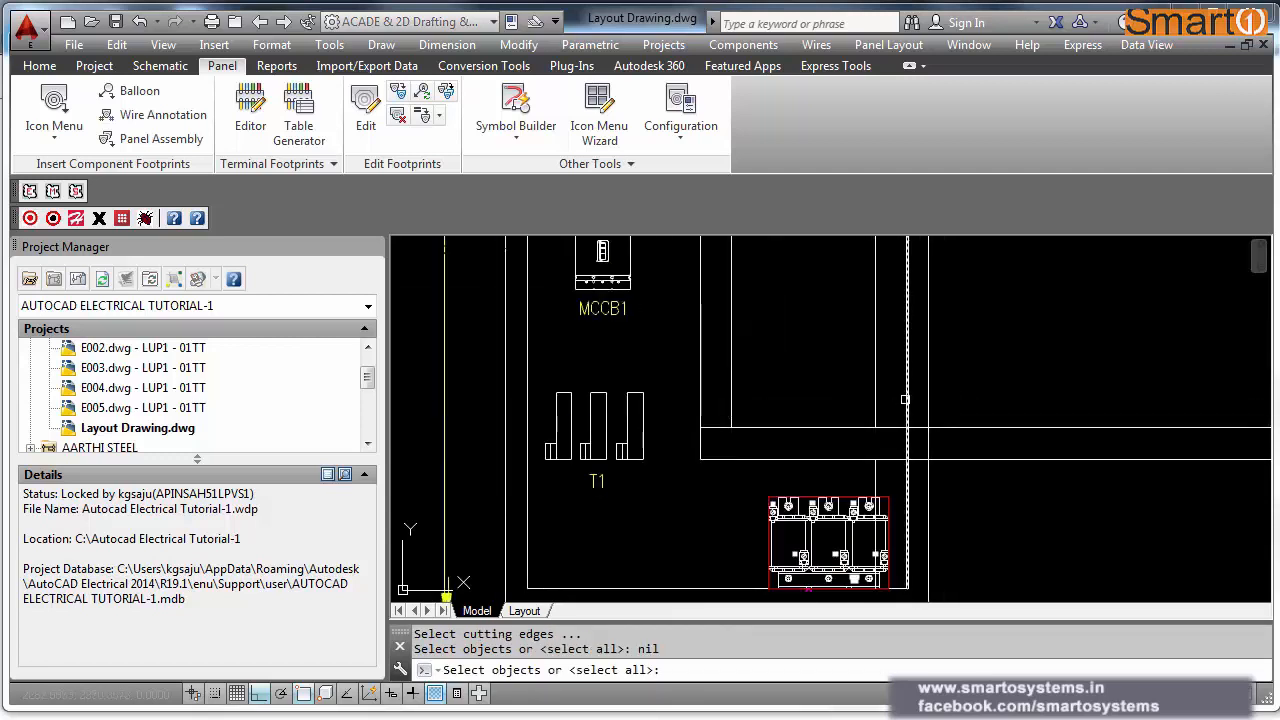
{"action": "key", "text": "Return"}
{"action": "left_click_drag", "start_coordinate": [911, 399], "coordinate": [935, 470]}
{"action": "key", "text": "Escape"}
Step: Erase the leftover vertical line below the horizontal channel, at the choke footprint
{"action": "type", "text": "e"}
{"action": "key", "text": "Return"}
{"action": "left_click", "coordinate": [890, 485]}
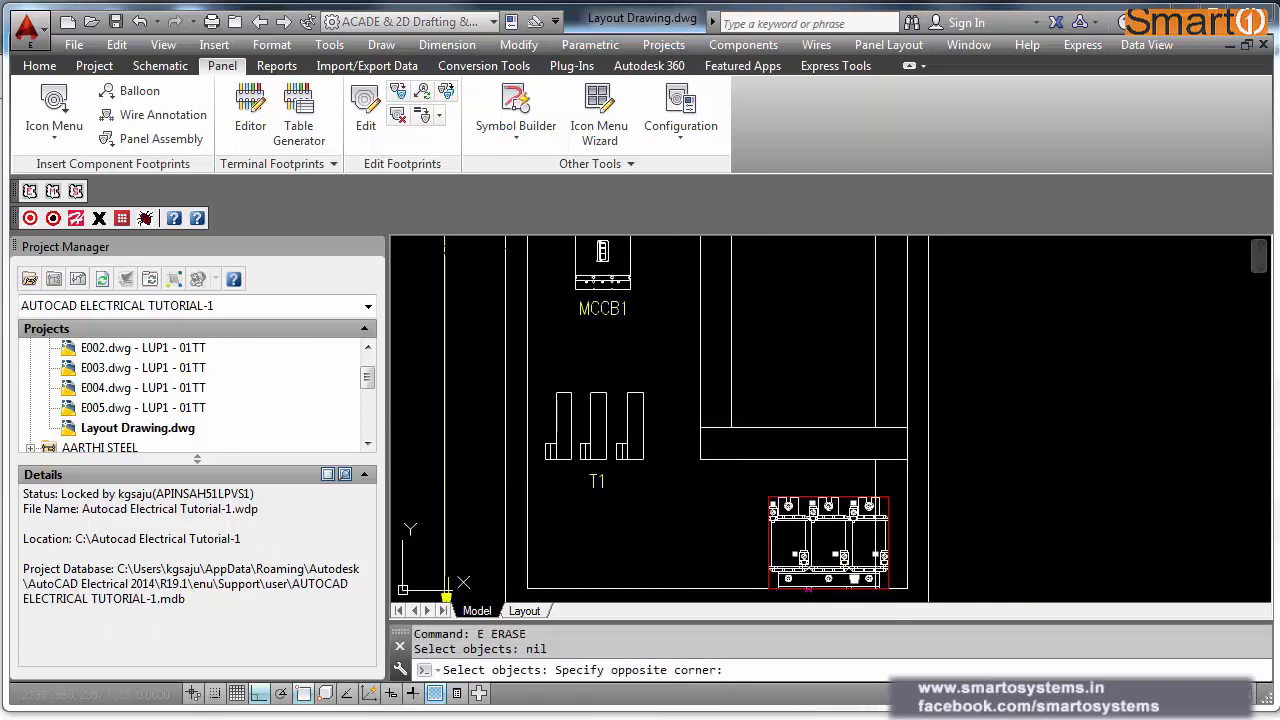
{"action": "left_click", "coordinate": [853, 467]}
{"action": "key", "text": "Return"}
Step: Copy the T1 label into the horizontal channel above the choke, with Ortho off
{"action": "type", "text": "c"}
{"action": "key", "text": "Return"}
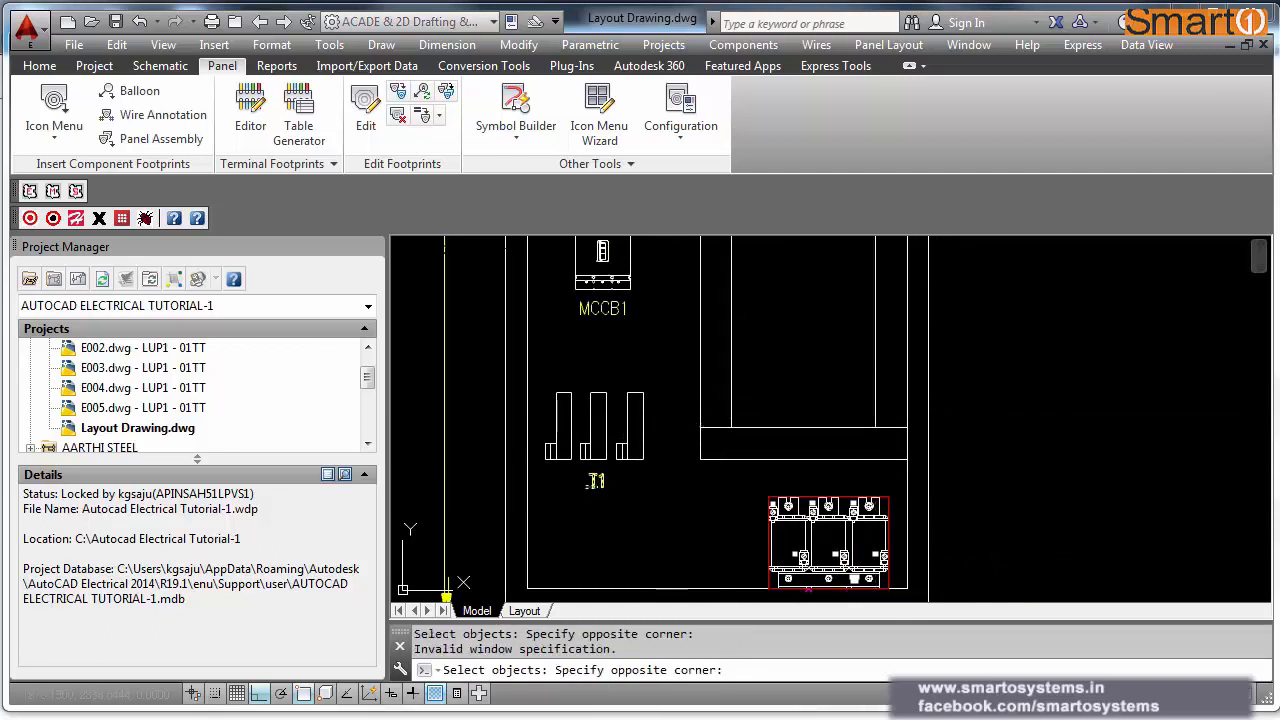
{"action": "left_click", "coordinate": [587, 492]}
{"action": "key", "text": "Return"}
{"action": "left_click", "coordinate": [590, 482]}
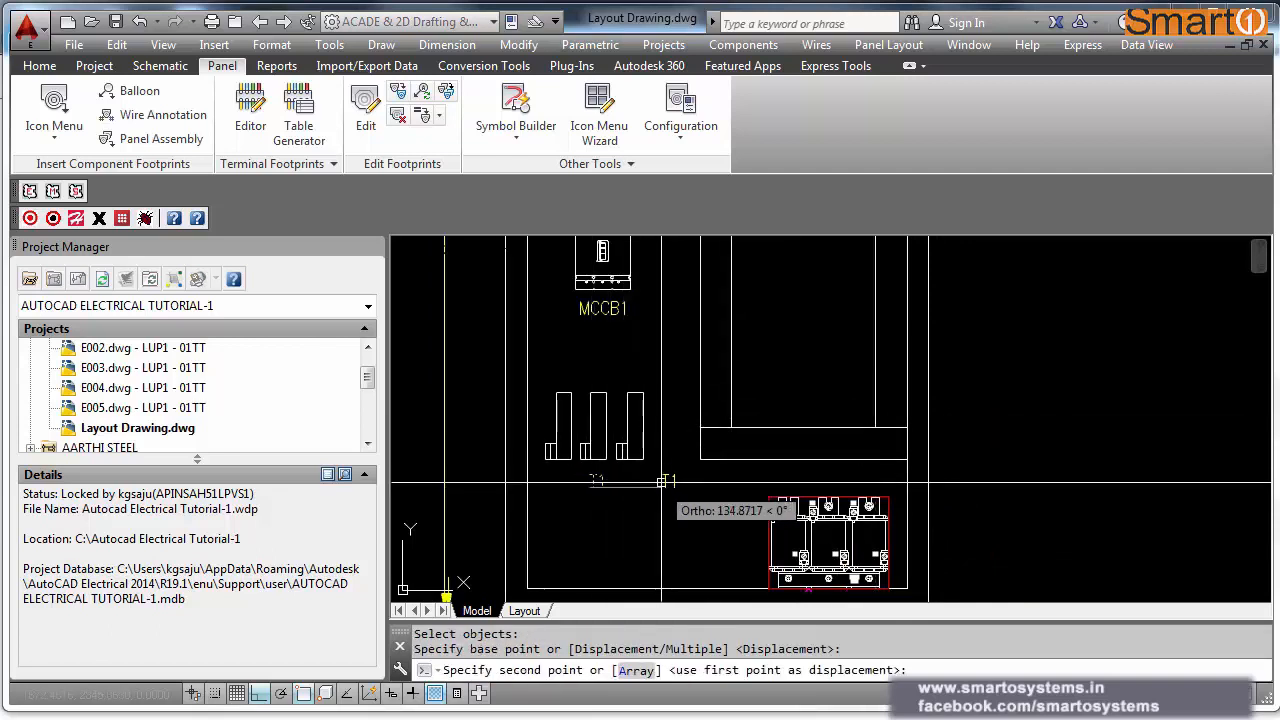
{"action": "key", "text": "F8"}
{"action": "scroll", "coordinate": [770, 445], "scroll_direction": "up", "scroll_amount": 2}
{"action": "left_click", "coordinate": [810, 456]}
Step: Change the copied label in the horizontal channel to PVC CHANNEL
{"action": "type", "text": "ed"}
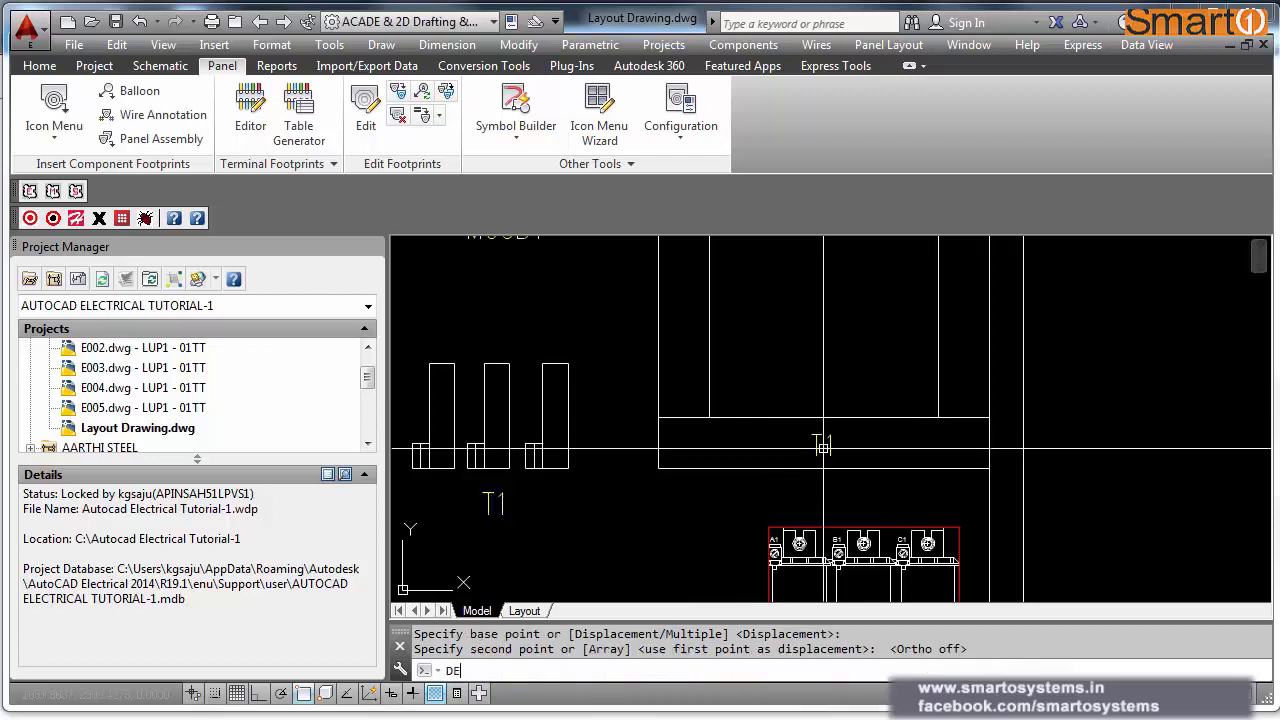
{"action": "key", "text": "Return"}
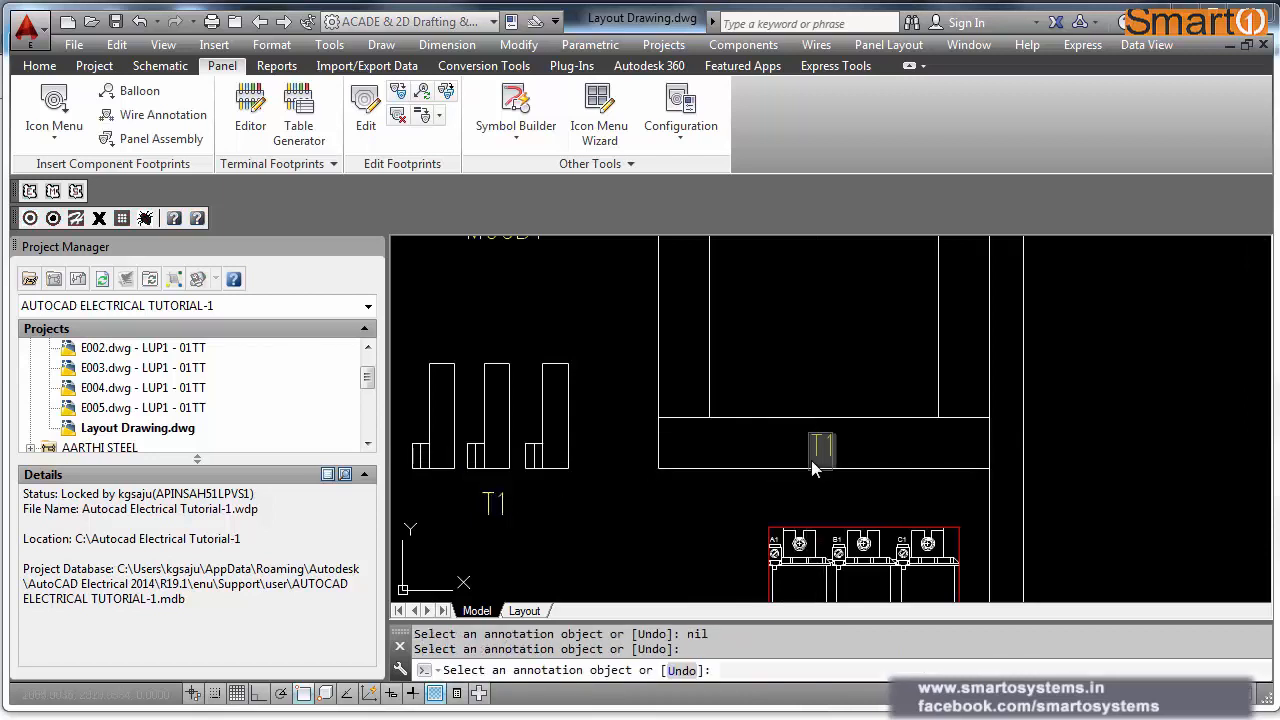
{"action": "left_click", "coordinate": [812, 462]}
{"action": "type", "text": "PVC CHANNEL"}
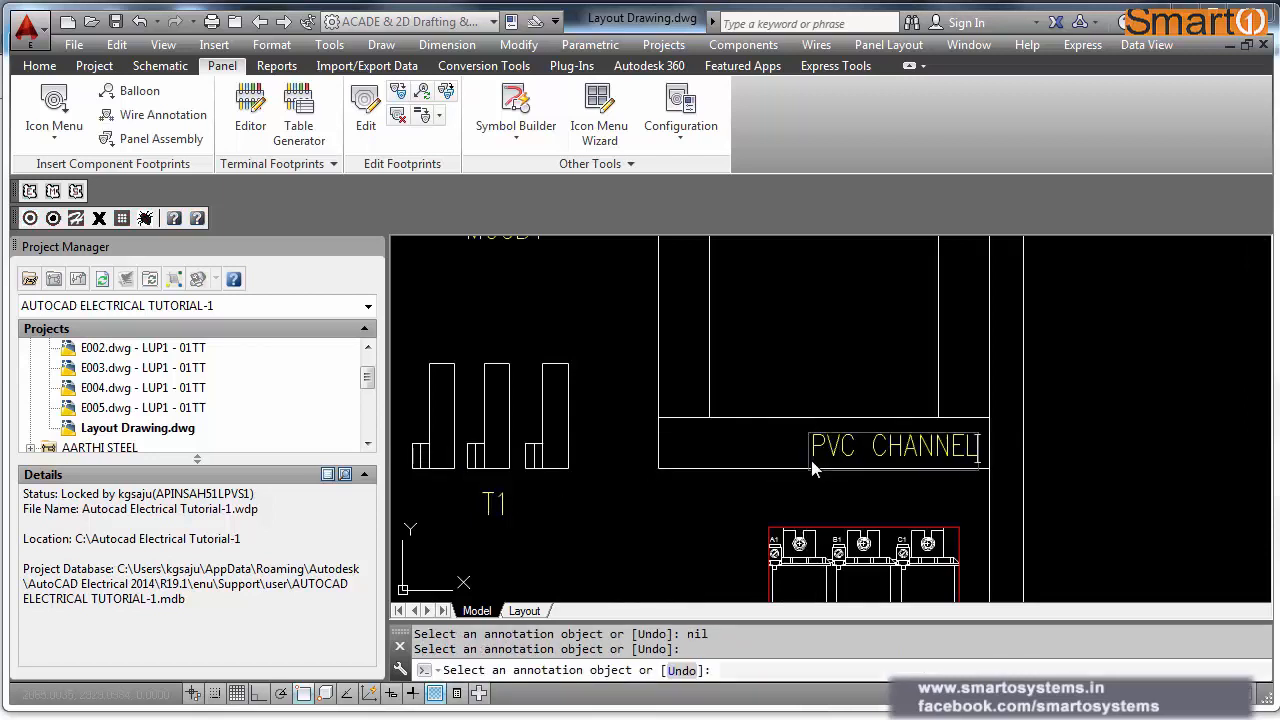
{"action": "key", "text": "Return"}
{"action": "key", "text": "Return"}
Step: Move the PVC CHANNEL label left to centre it within the horizontal channel
{"action": "type", "text": "m"}
{"action": "key", "text": "Return"}
{"action": "left_click", "coordinate": [873, 452]}
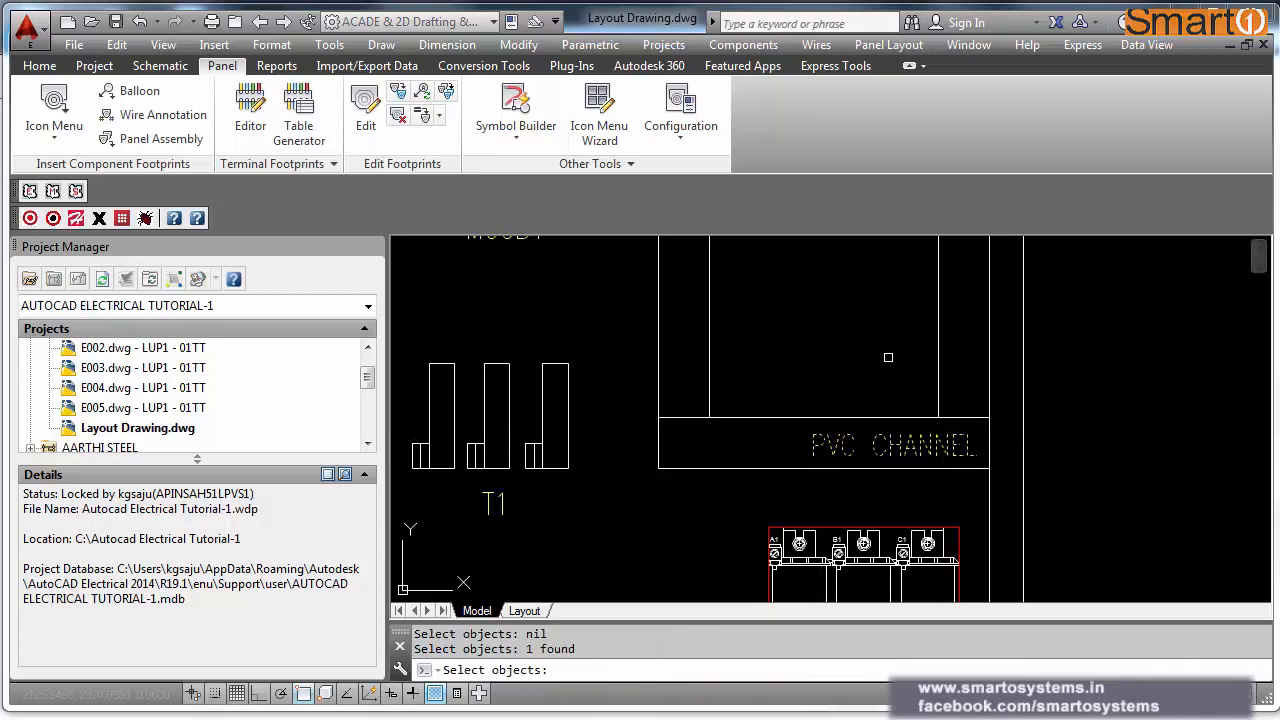
{"action": "key", "text": "Return"}
{"action": "left_click", "coordinate": [889, 357]}
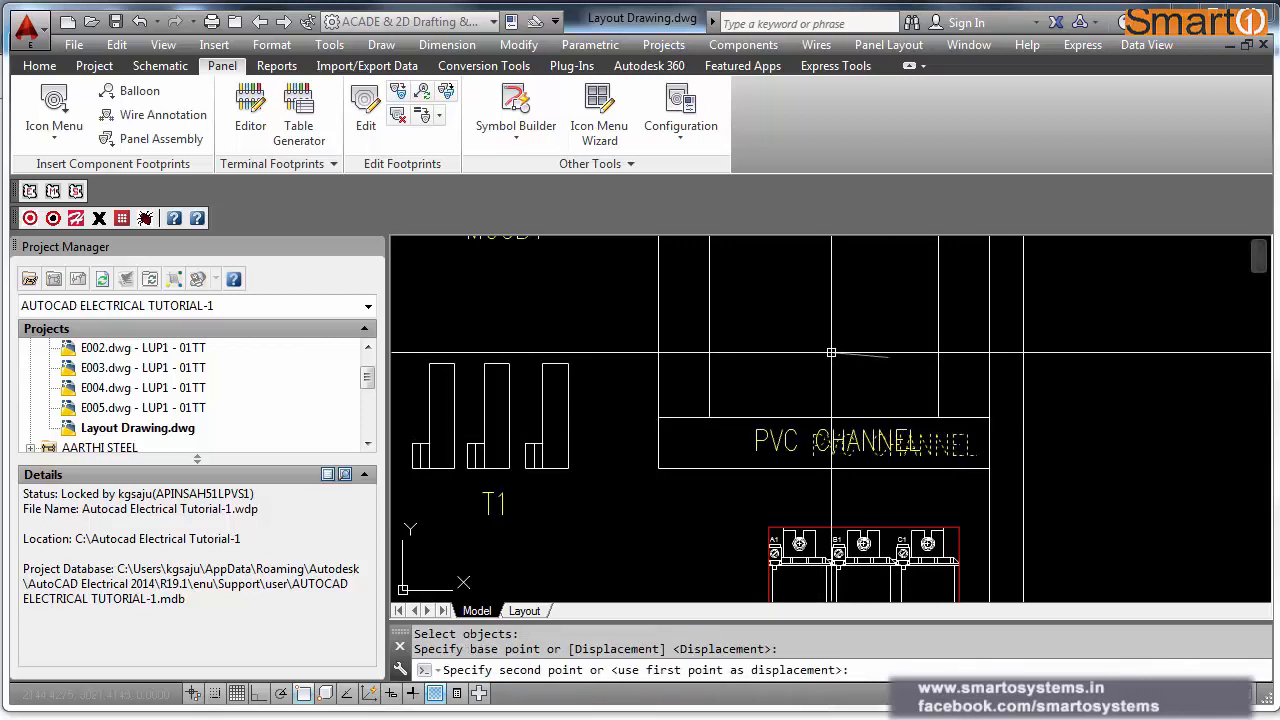
{"action": "left_click", "coordinate": [831, 353]}
Step: Copy the PVC CHANNEL label into the open area above the horizontal channel
{"action": "scroll", "coordinate": [830, 500], "scroll_direction": "down", "scroll_amount": 3}
{"action": "type", "text": "c"}
{"action": "key", "text": "Return"}
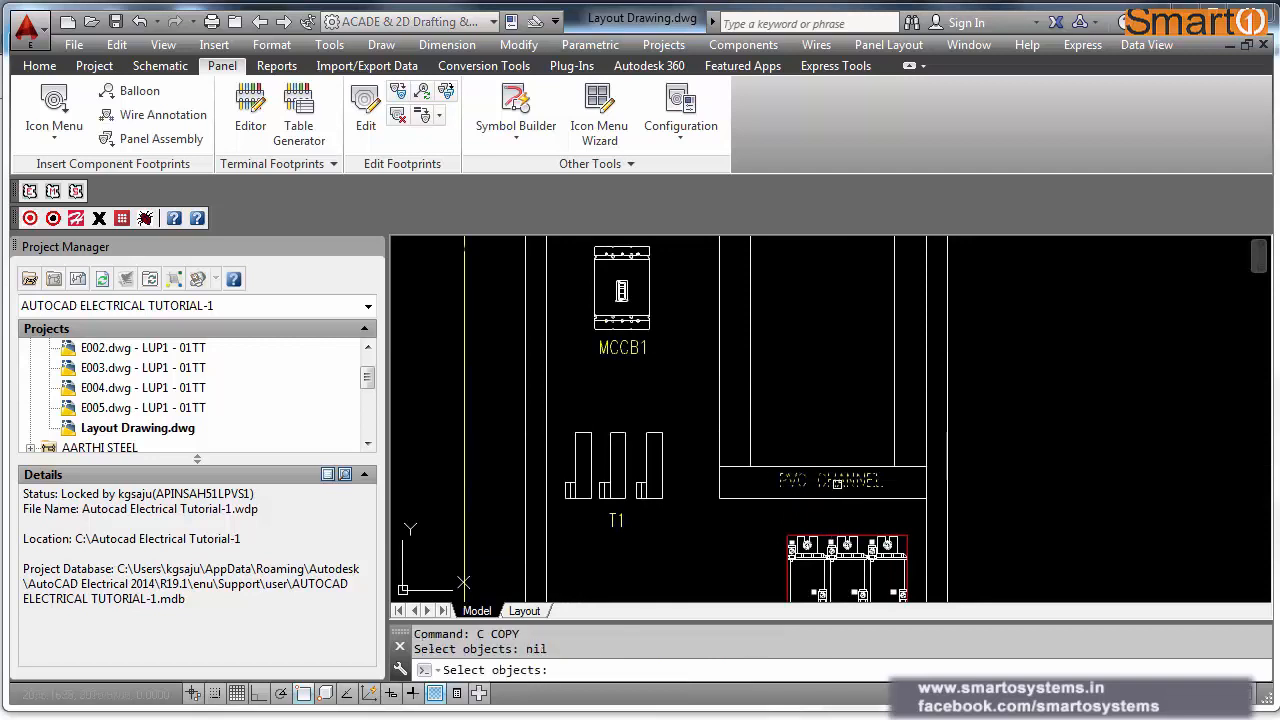
{"action": "left_click", "coordinate": [837, 483]}
{"action": "key", "text": "Return"}
{"action": "left_click", "coordinate": [837, 483]}
{"action": "left_click", "coordinate": [867, 347]}
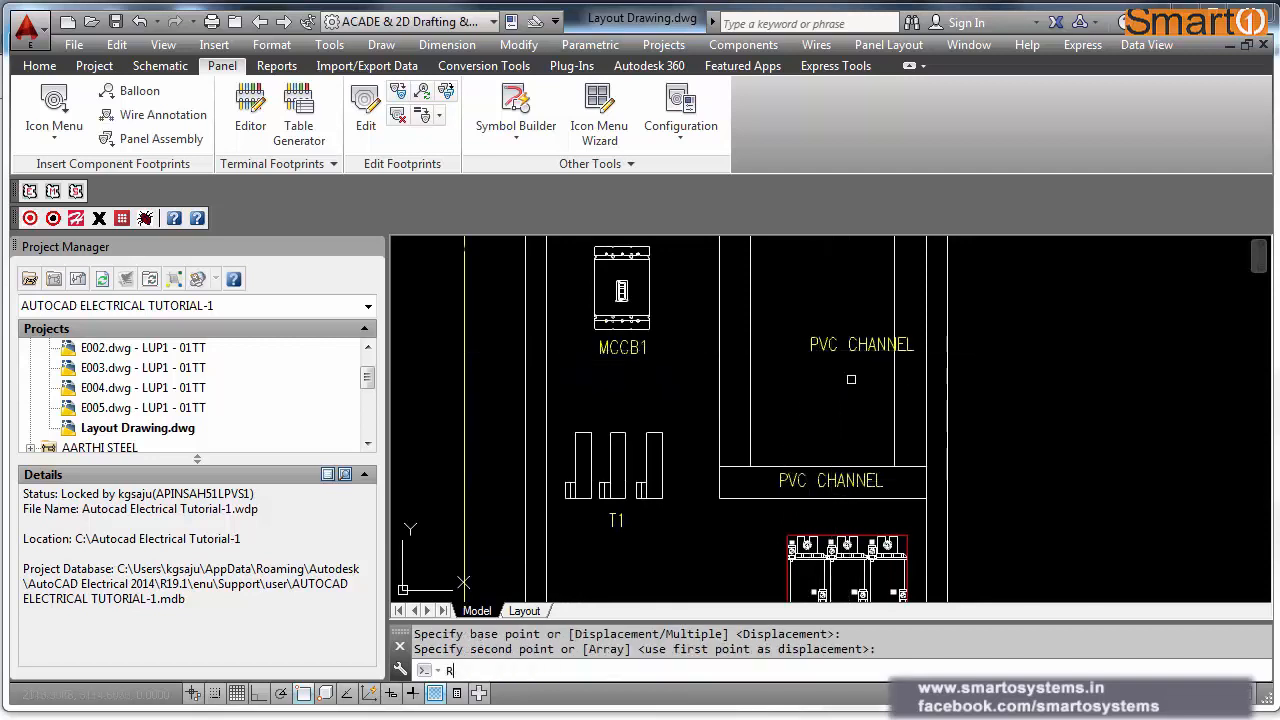
Step: Rotate the copied PVC CHANNEL label to read vertically upwards, with Ortho on
{"action": "key", "text": "Return"}
{"action": "left_click_drag", "start_coordinate": [916, 328], "coordinate": [810, 384]}
{"action": "key", "text": "Return"}
{"action": "left_click", "coordinate": [831, 382]}
{"action": "key", "text": "F8"}
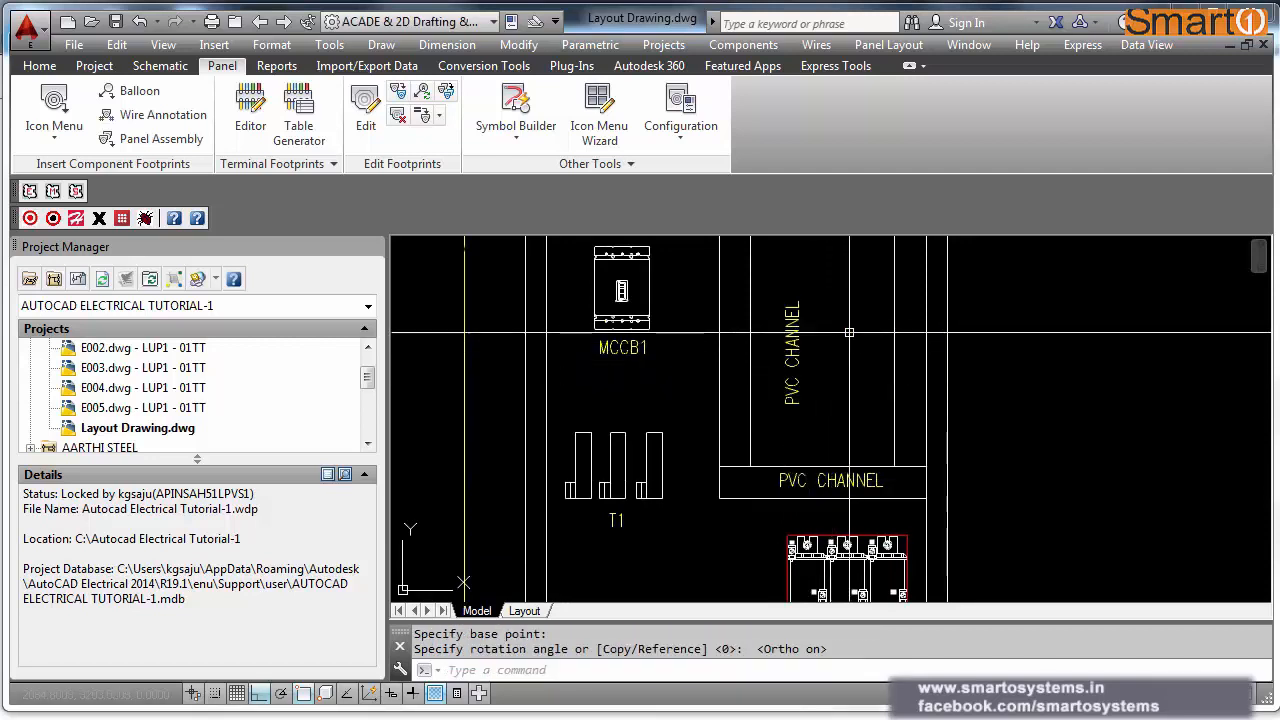
{"action": "left_click", "coordinate": [849, 332]}
Step: Move the vertical PVC CHANNEL label horizontally into the left vertical channel
{"action": "type", "text": "m"}
{"action": "key", "text": "Return"}
{"action": "left_click", "coordinate": [779, 422]}
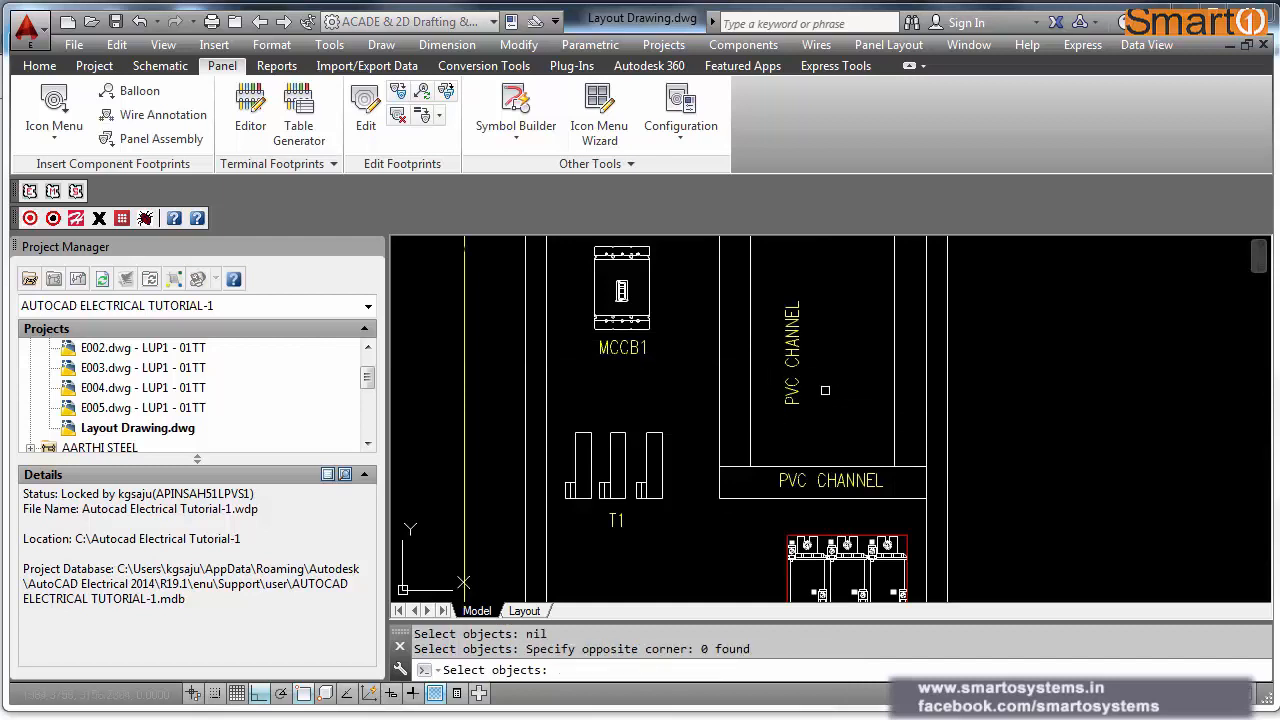
{"action": "left_click", "coordinate": [827, 391]}
{"action": "left_click", "coordinate": [782, 412]}
{"action": "key", "text": "Return"}
{"action": "left_click", "coordinate": [853, 386]}
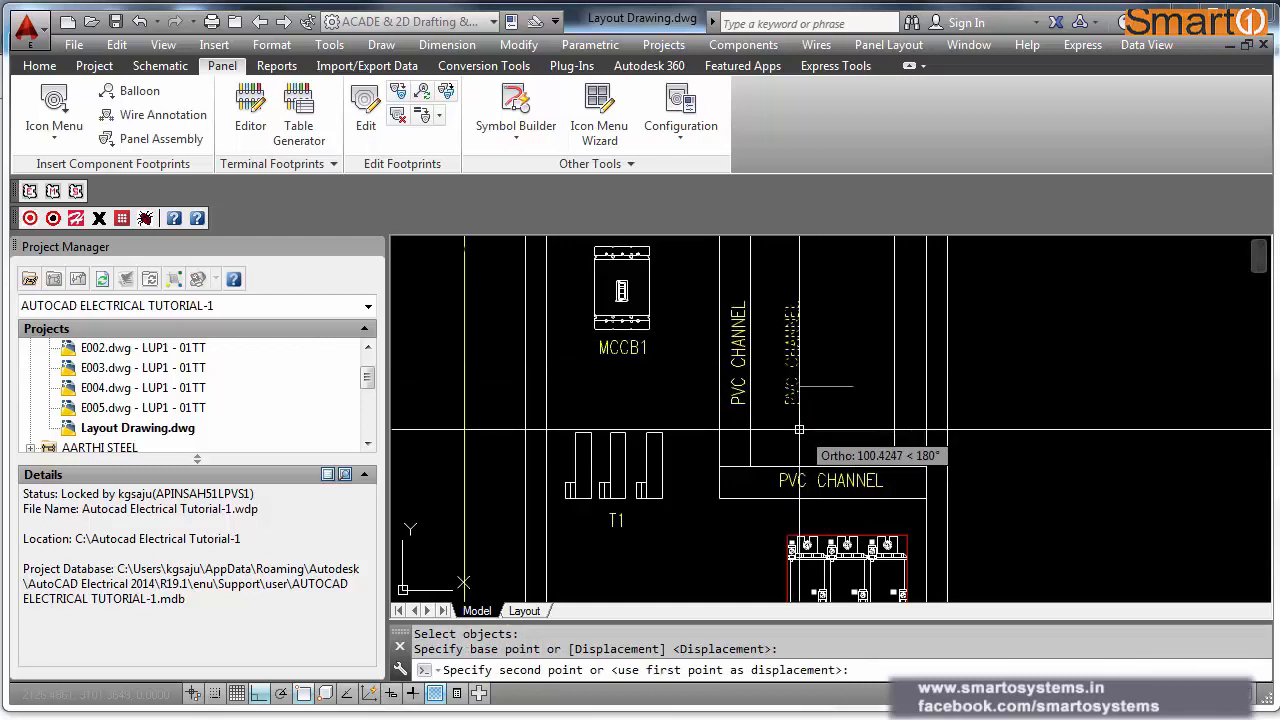
{"action": "left_click", "coordinate": [797, 429]}
Step: Copy the vertical PVC CHANNEL label across into the right vertical channel
{"action": "type", "text": "c"}
{"action": "key", "text": "Return"}
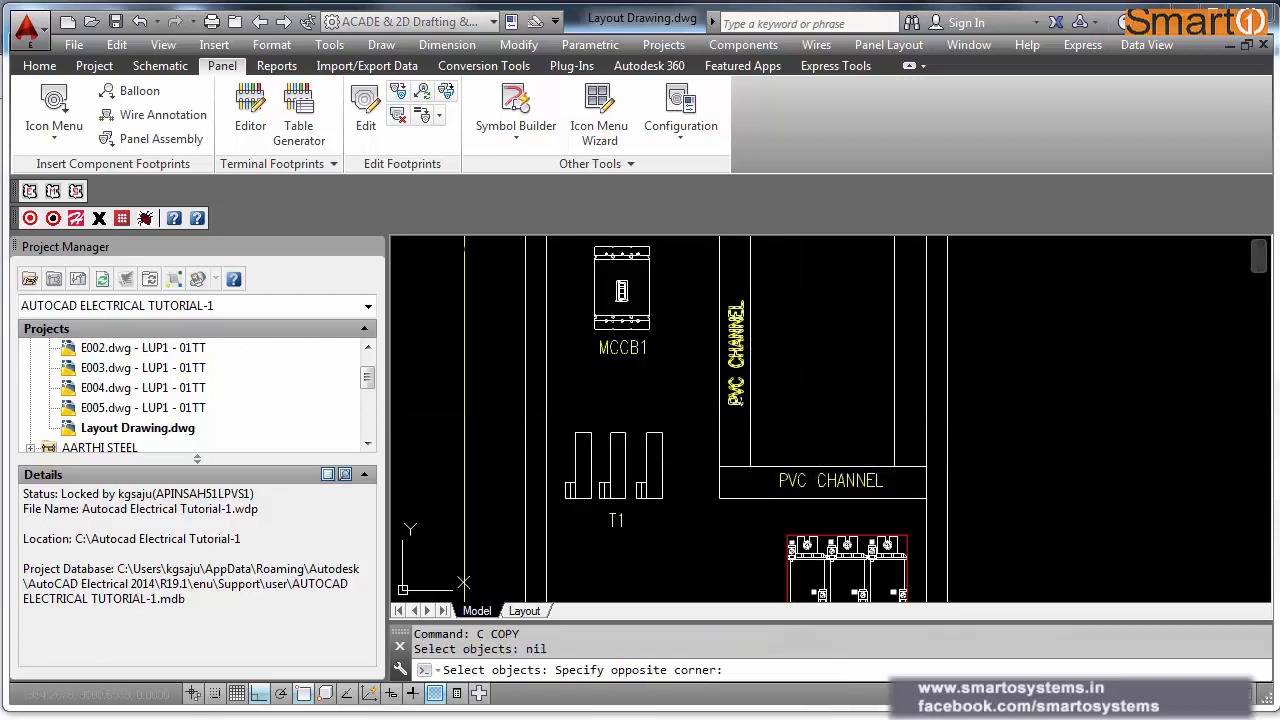
{"action": "left_click", "coordinate": [745, 400]}
{"action": "key", "text": "Return"}
{"action": "left_click", "coordinate": [744, 467]}
{"action": "left_click", "coordinate": [919, 467]}
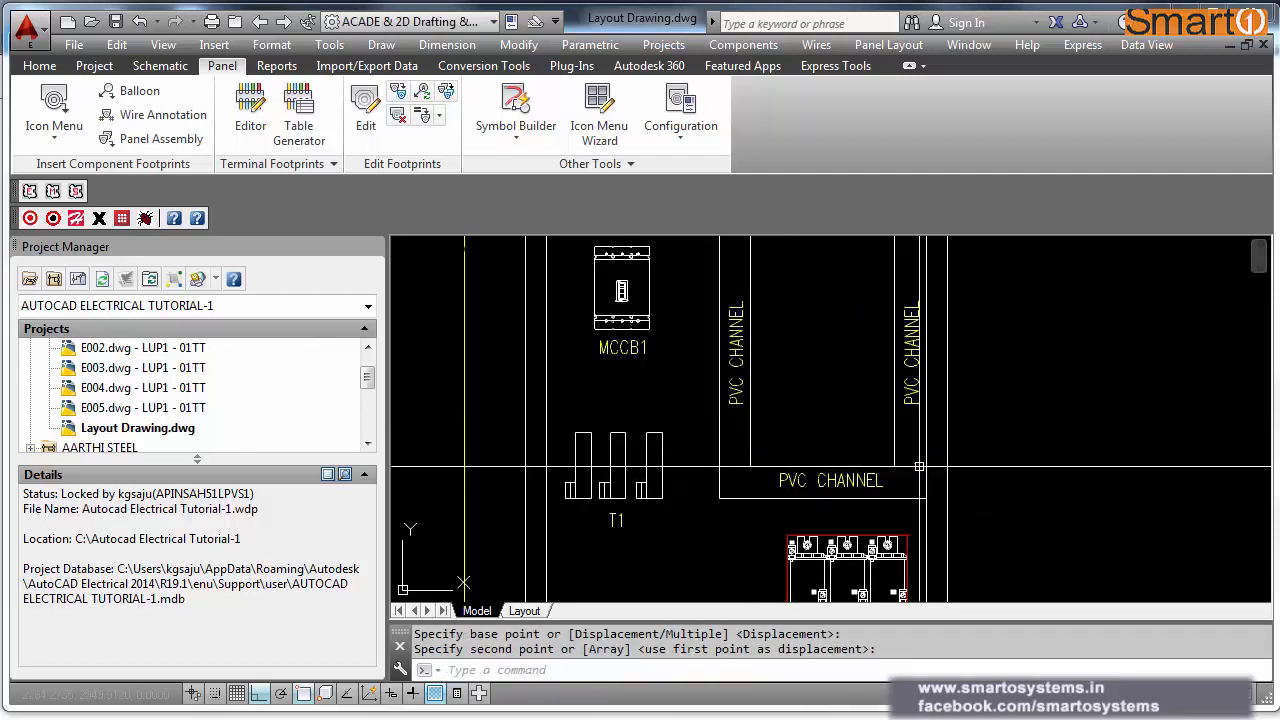
Step: Copy the horizontal channel's upper line 150 upwards between the vertical channels
{"action": "key", "text": "Return"}
{"action": "left_click", "coordinate": [919, 467]}
{"action": "key", "text": "Return"}
{"action": "left_click", "coordinate": [861, 467]}
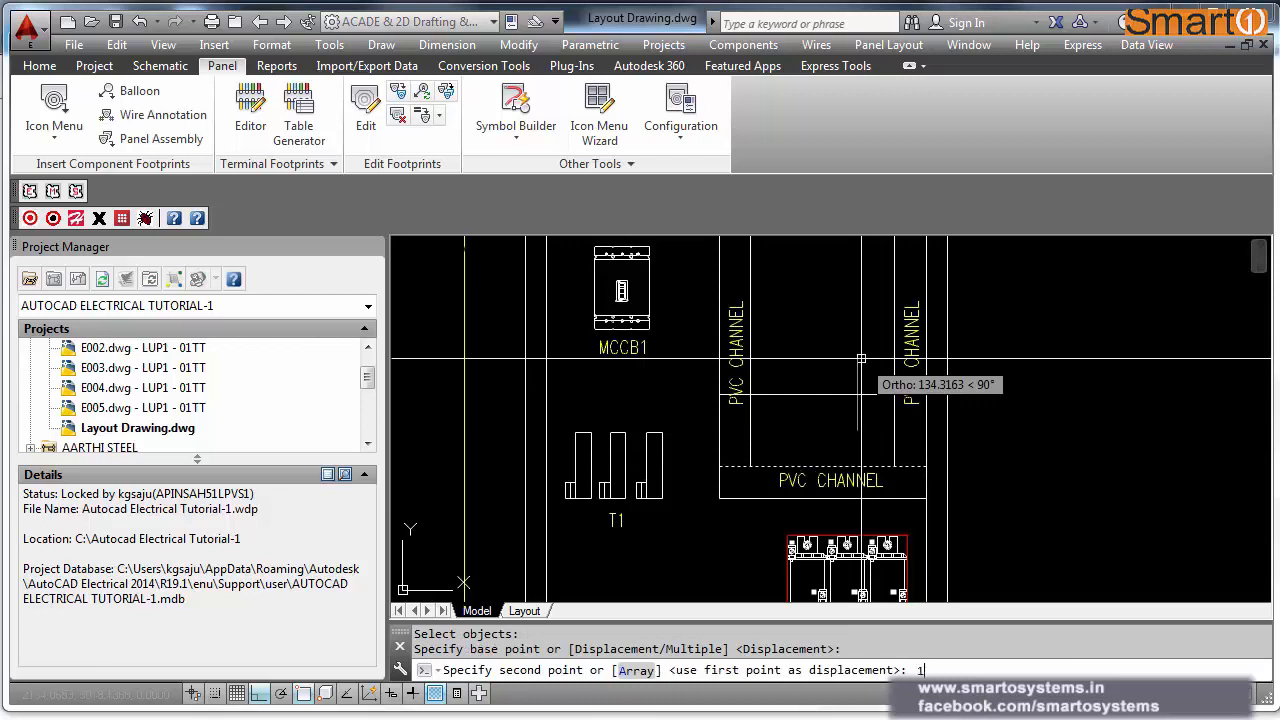
{"action": "key", "text": "Return"}
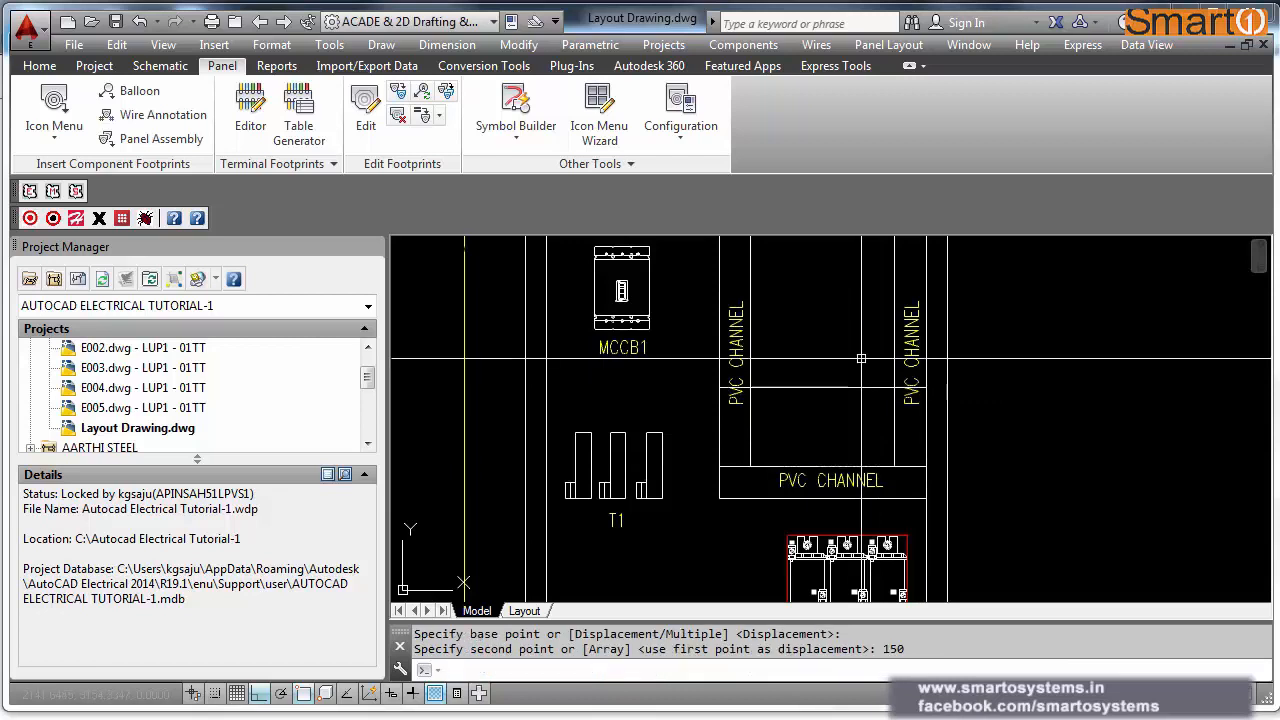
Step: Trim the copied horizontal line so it spans only between the inner edges of the two vertical channels
{"action": "type", "text": "tr"}
{"action": "key", "text": "Return"}
{"action": "left_click", "coordinate": [905, 420]}
{"action": "left_click", "coordinate": [742, 395]}
{"action": "key", "text": "Return"}
{"action": "scroll", "coordinate": [743, 392], "scroll_direction": "up", "scroll_amount": 2}
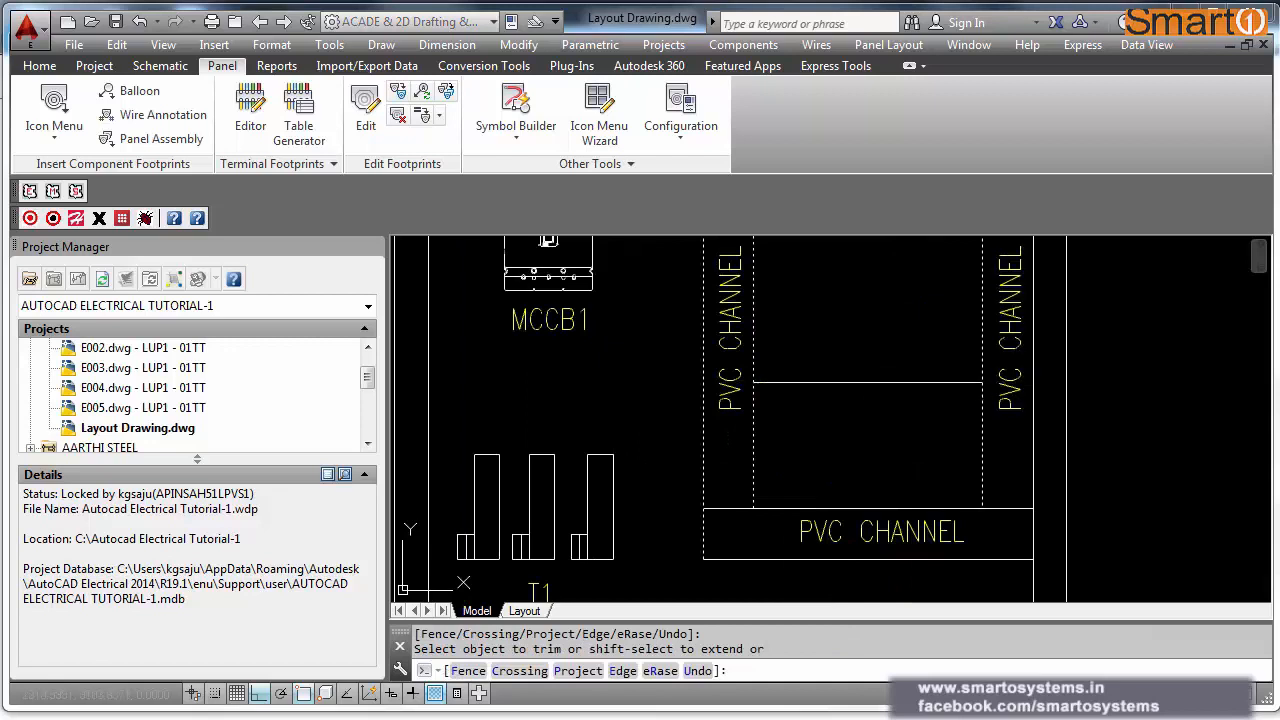
{"action": "key", "text": "Escape"}
Step: Copy the trimmed horizontal line 60 upwards to form a second horizontal channel
{"action": "type", "text": "co"}
{"action": "key", "text": "Return"}
{"action": "left_click", "coordinate": [917, 366]}
{"action": "left_click", "coordinate": [894, 430]}
{"action": "key", "text": "Return"}
{"action": "left_click", "coordinate": [894, 432]}
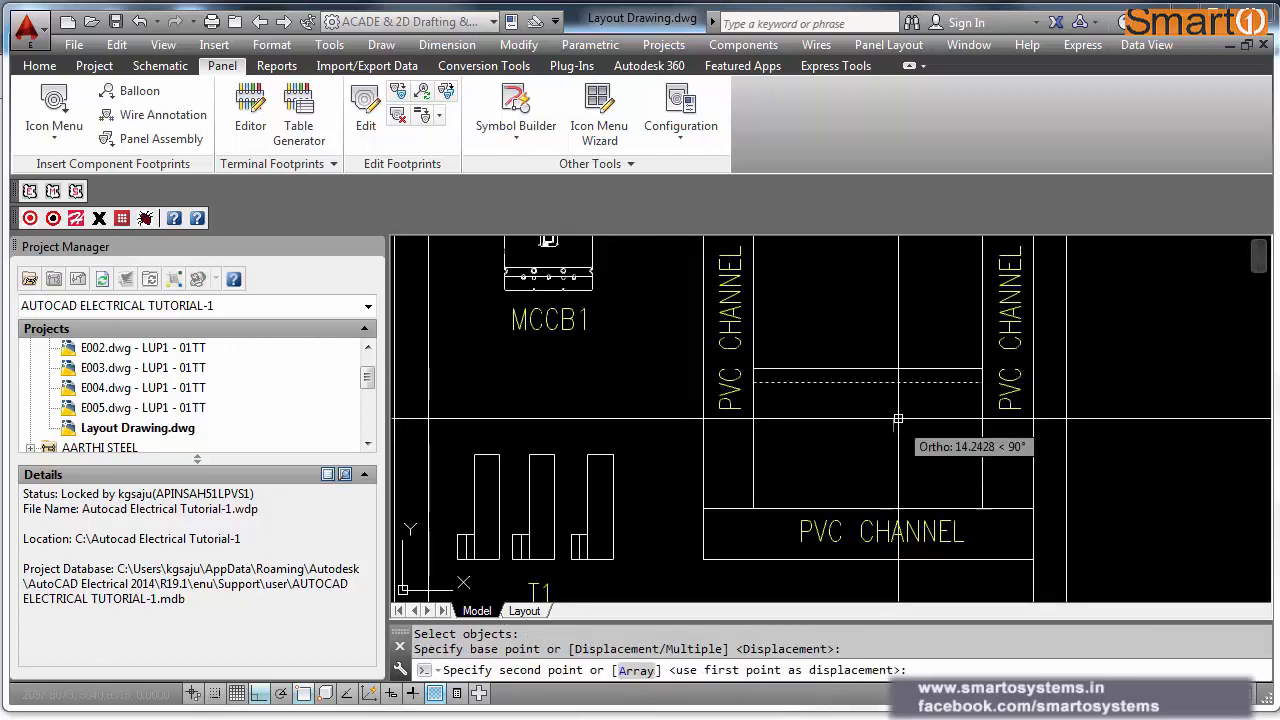
{"action": "type", "text": "60"}
{"action": "key", "text": "Return"}
Step: Copy the PVC CHANNEL label from the bottom horizontal channel up into the new channel
{"action": "key", "text": "Return"}
{"action": "left_click", "coordinate": [880, 531]}
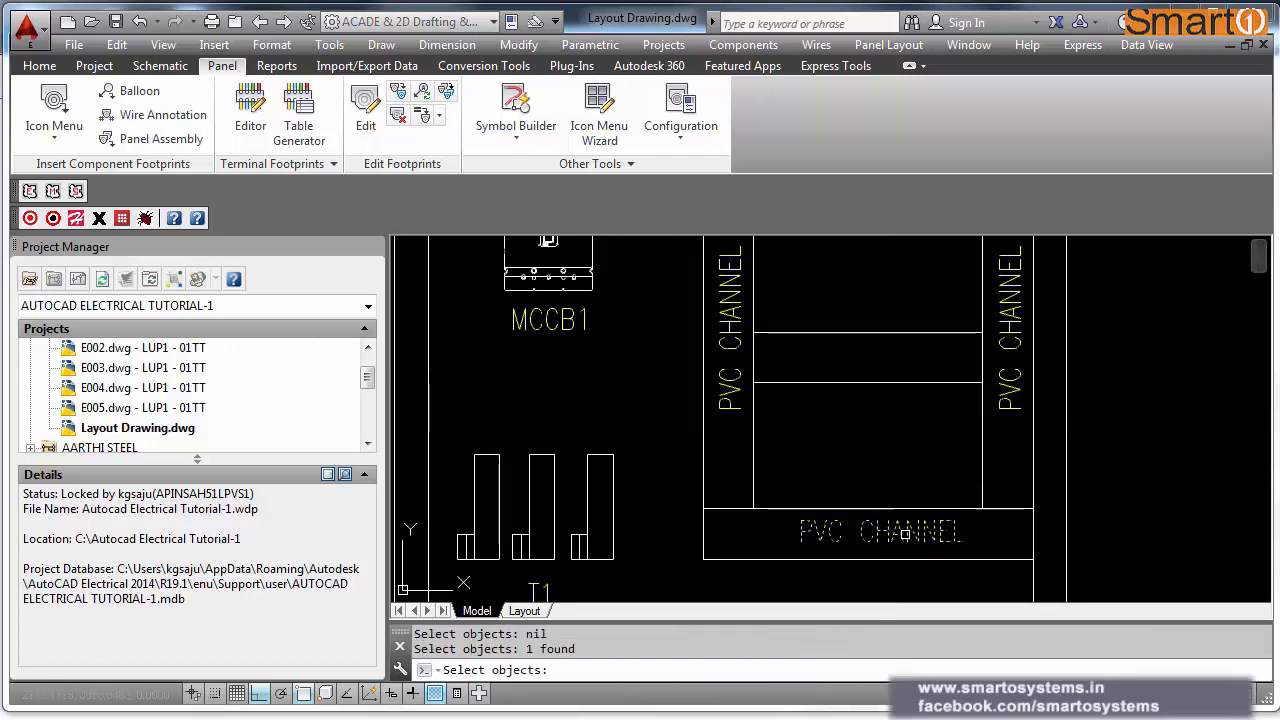
{"action": "key", "text": "Return"}
{"action": "left_click", "coordinate": [975, 509]}
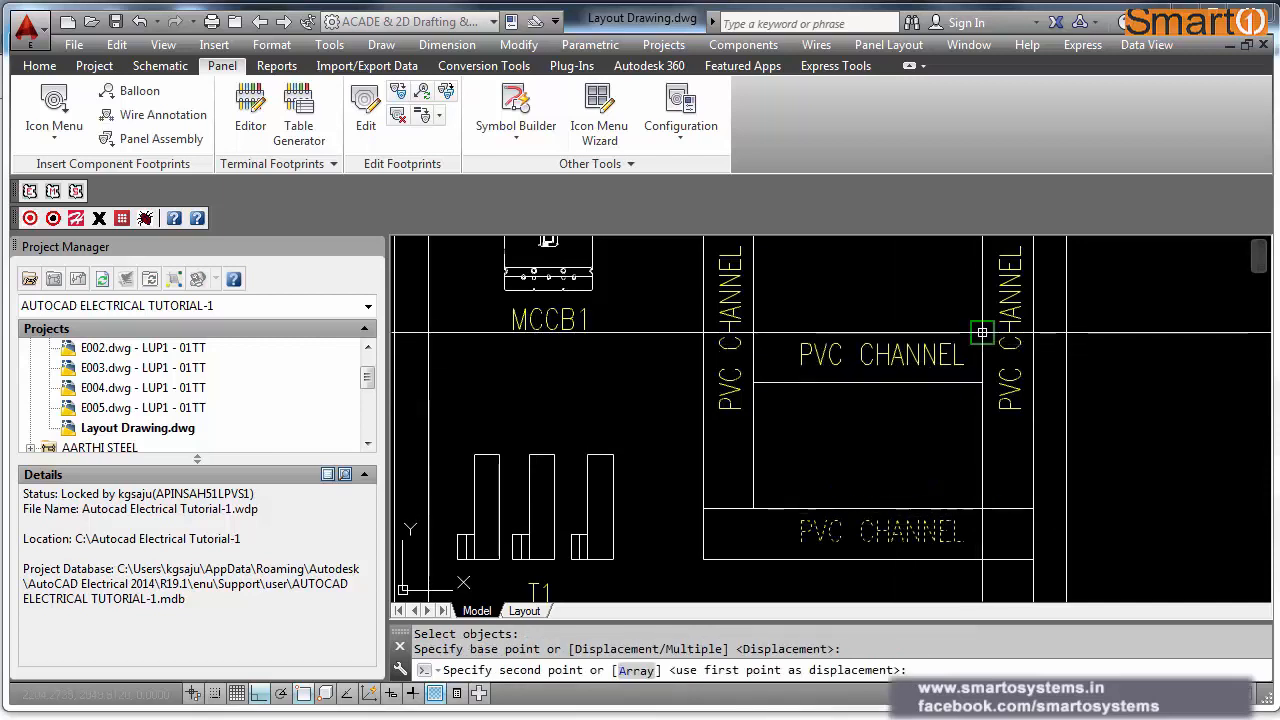
{"action": "left_click", "coordinate": [975, 333]}
{"action": "scroll", "coordinate": [975, 354], "scroll_direction": "down", "scroll_amount": 3}
{"action": "key", "text": "Escape"}
{"action": "type", "text": "c"}
{"action": "key", "text": "Return"}
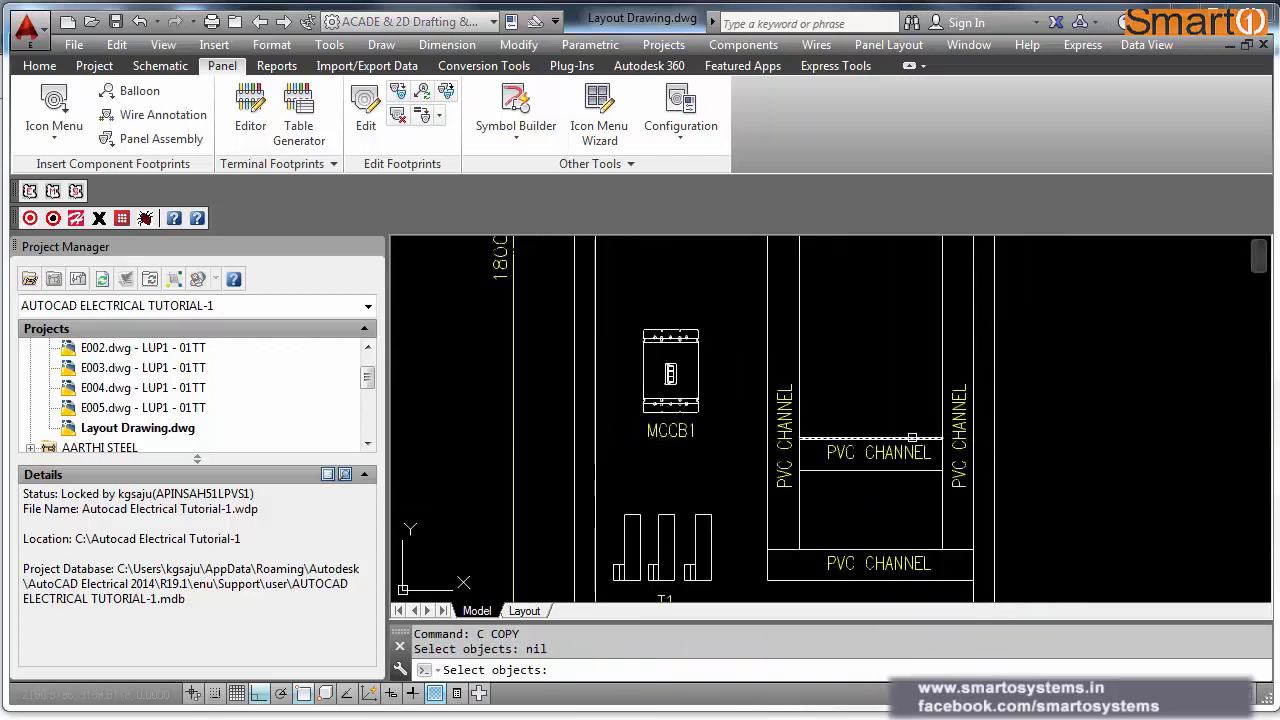
{"action": "key", "text": "Return"}
{"action": "left_click", "coordinate": [1055, 450]}
{"action": "key", "text": "Escape"}
Step: Copy the middle horizontal channel with its label upwards by the spacing between the lower two channels
{"action": "key", "text": "Return"}
{"action": "left_click", "coordinate": [883, 420]}
{"action": "left_click", "coordinate": [860, 486]}
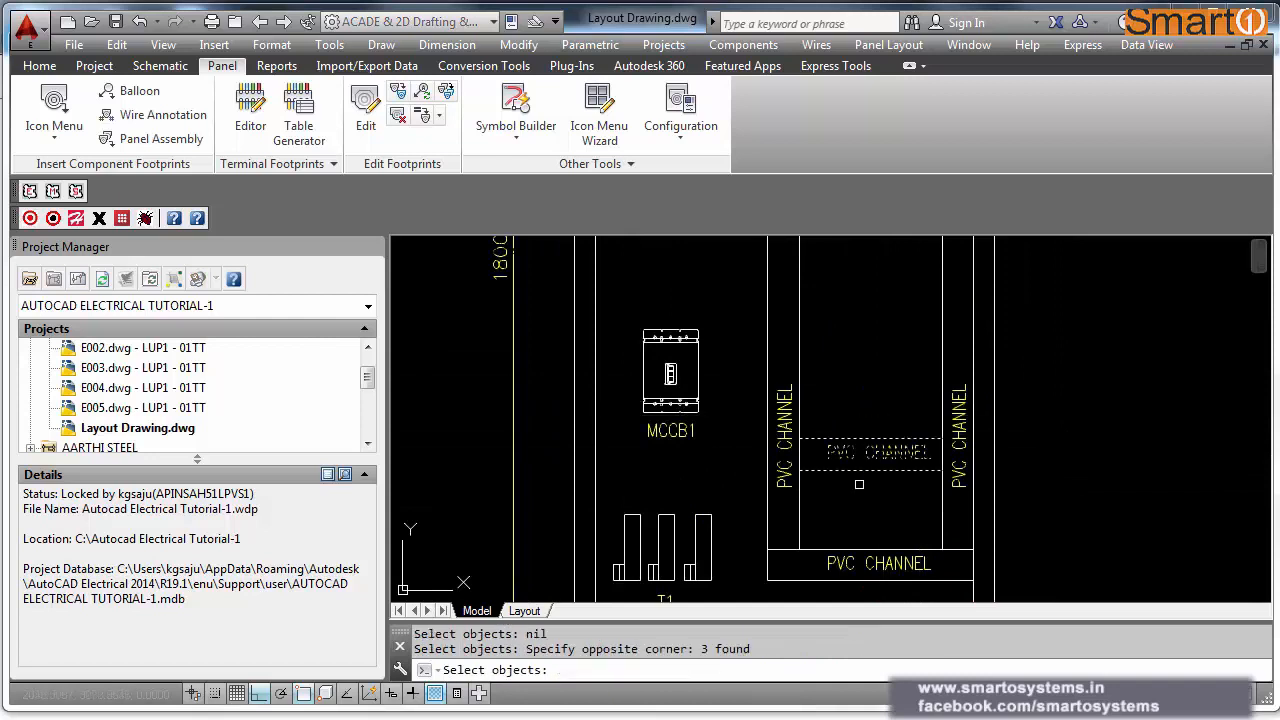
{"action": "key", "text": "Return"}
{"action": "left_click", "coordinate": [792, 441]}
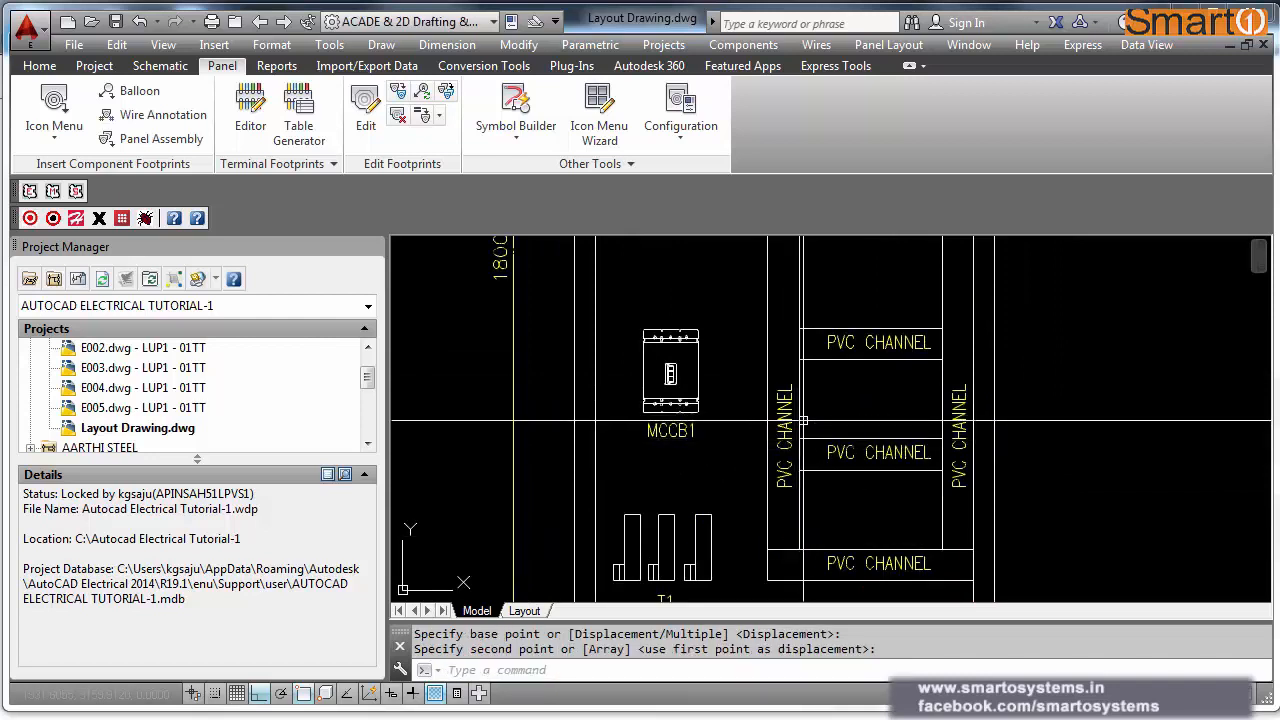
{"action": "left_click", "coordinate": [792, 331]}
Step: Copy the uppermost horizontal channel with its label upwards by the same spacing to add a fourth channel
{"action": "middle_click_drag", "start_coordinate": [797, 323], "coordinate": [813, 425]}
{"action": "key", "text": "Escape"}
{"action": "type", "text": "c"}
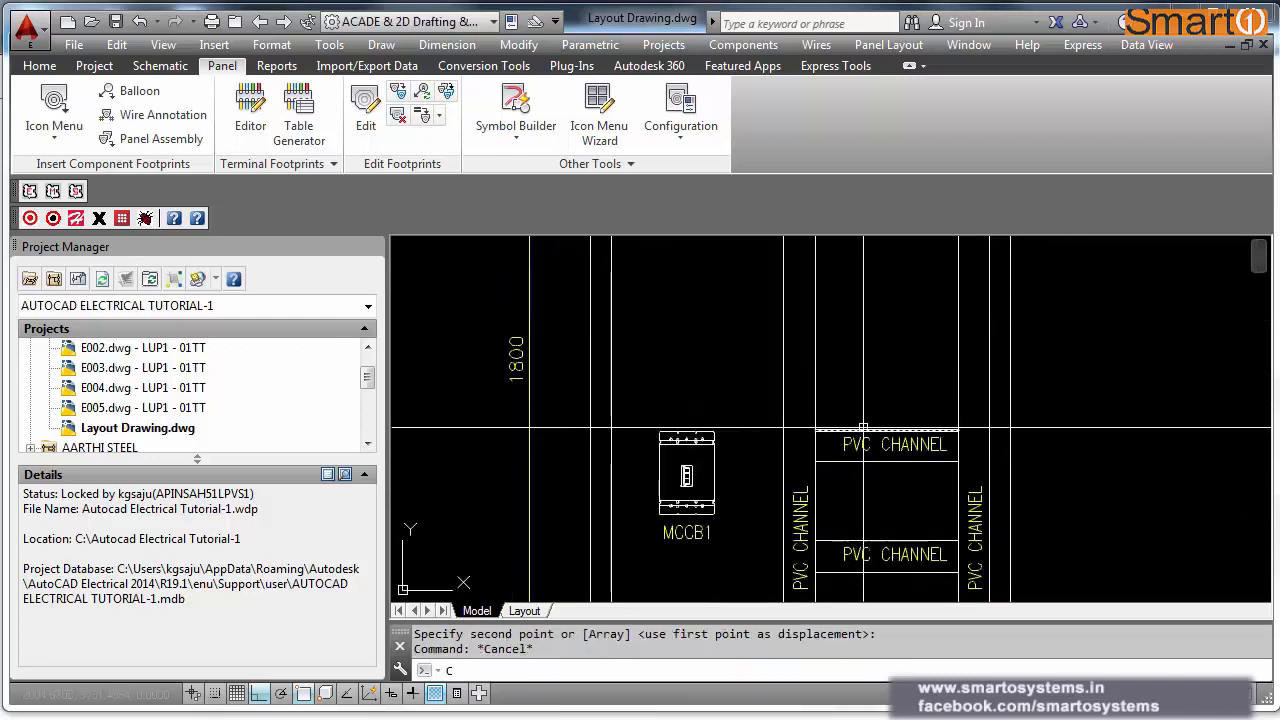
{"action": "key", "text": "Return"}
{"action": "left_click", "coordinate": [879, 414]}
{"action": "left_click", "coordinate": [854, 465]}
{"action": "key", "text": "Return"}
{"action": "left_click", "coordinate": [815, 541]}
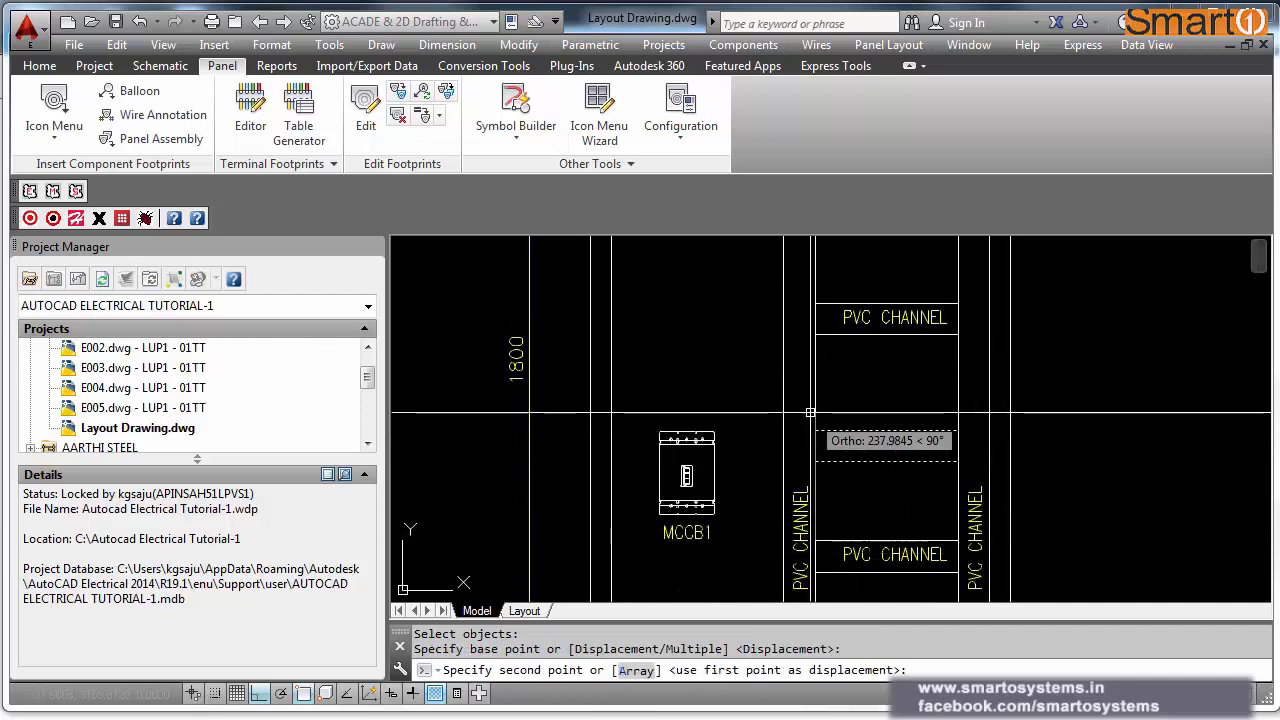
{"action": "left_click", "coordinate": [815, 430]}
Step: Extend both lines of the top horizontal channel leftwards to the enclosure's inner left edge
{"action": "middle_click_drag", "start_coordinate": [843, 401], "coordinate": [857, 474]}
{"action": "type", "text": "ex"}
{"action": "key", "text": "Return"}
{"action": "left_click", "coordinate": [683, 402]}
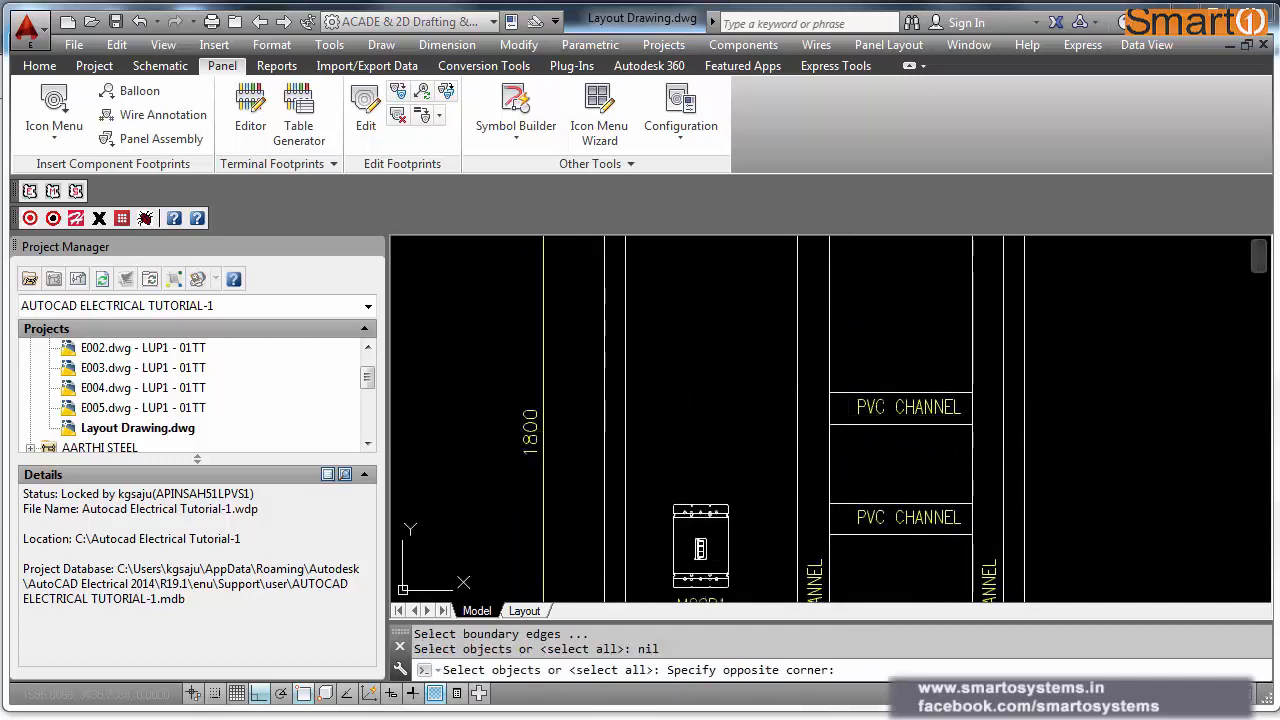
{"action": "left_click", "coordinate": [621, 424]}
{"action": "key", "text": "Return"}
{"action": "left_click", "coordinate": [866, 368]}
{"action": "left_click", "coordinate": [848, 464]}
{"action": "key", "text": "Escape"}
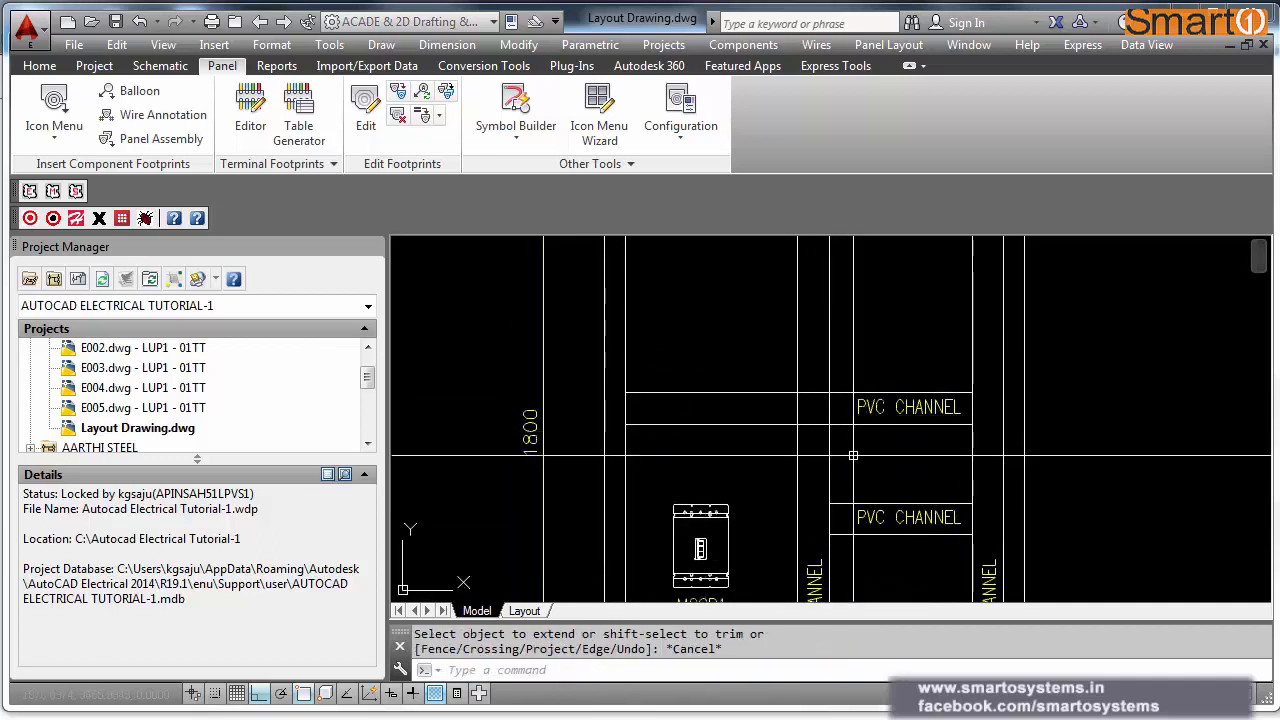
Step: Trim away the left vertical channel's two lines above the lower edge of the top horizontal channel
{"action": "type", "text": "Tr"}
{"action": "key", "text": "Return"}
{"action": "left_click", "coordinate": [828, 422]}
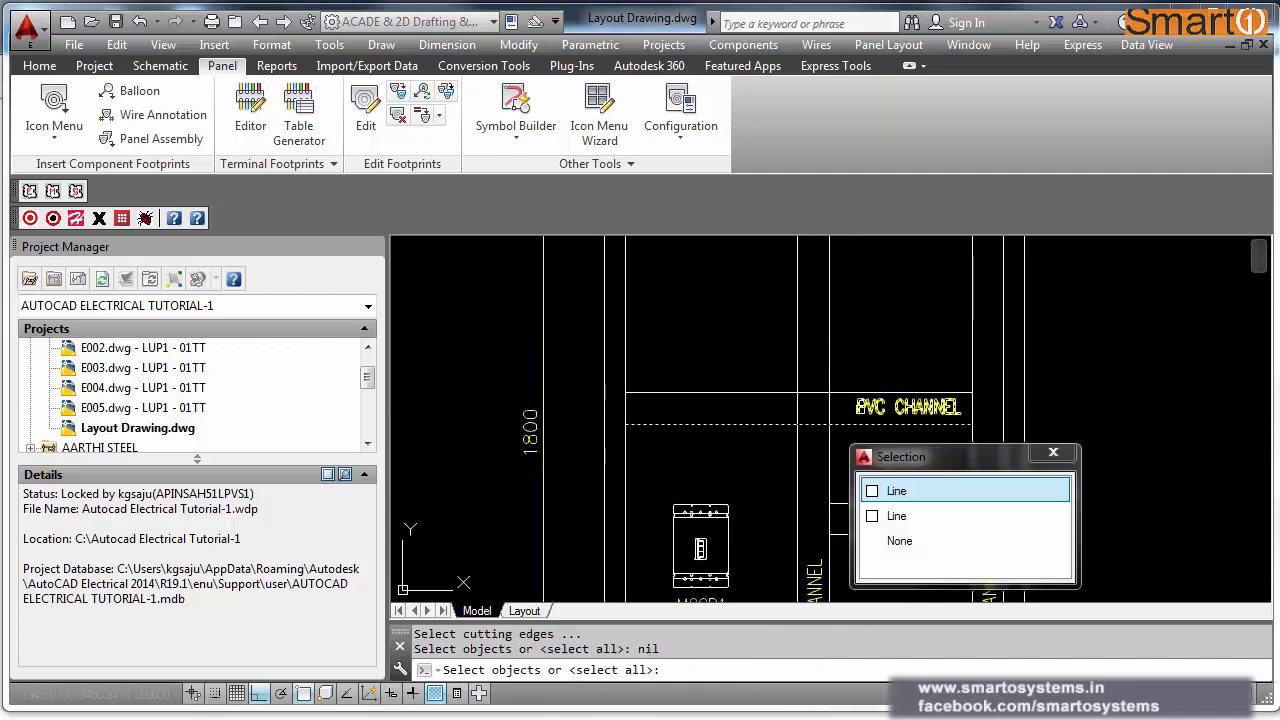
{"action": "left_click", "coordinate": [880, 492]}
{"action": "left_click", "coordinate": [857, 354]}
{"action": "left_click", "coordinate": [762, 358]}
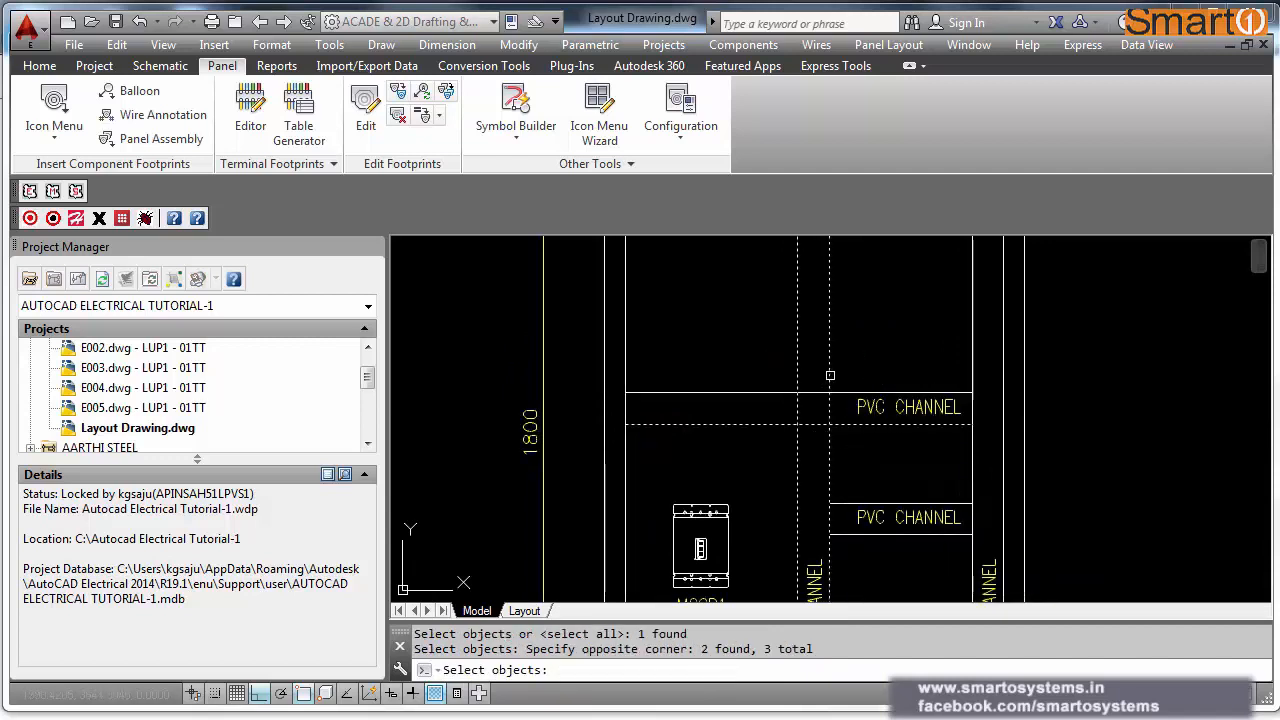
{"action": "key", "text": "Return"}
{"action": "left_click", "coordinate": [858, 358]}
{"action": "left_click", "coordinate": [742, 372]}
{"action": "key", "text": "Escape"}
Step: Move the top channel's PVC CHANNEL label horizontally left to the middle of the extended channel
{"action": "type", "text": "m"}
{"action": "key", "text": "Return"}
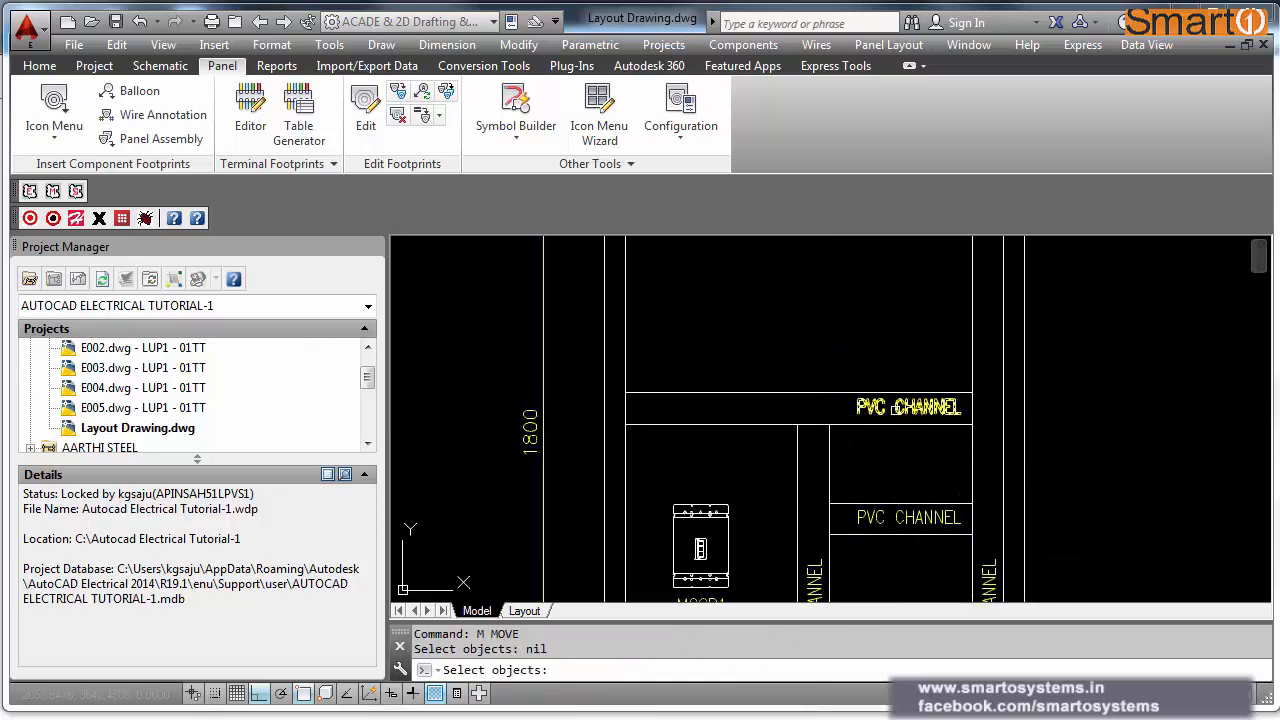
{"action": "key", "text": "Return"}
{"action": "left_click", "coordinate": [918, 358]}
{"action": "left_click", "coordinate": [797, 349]}
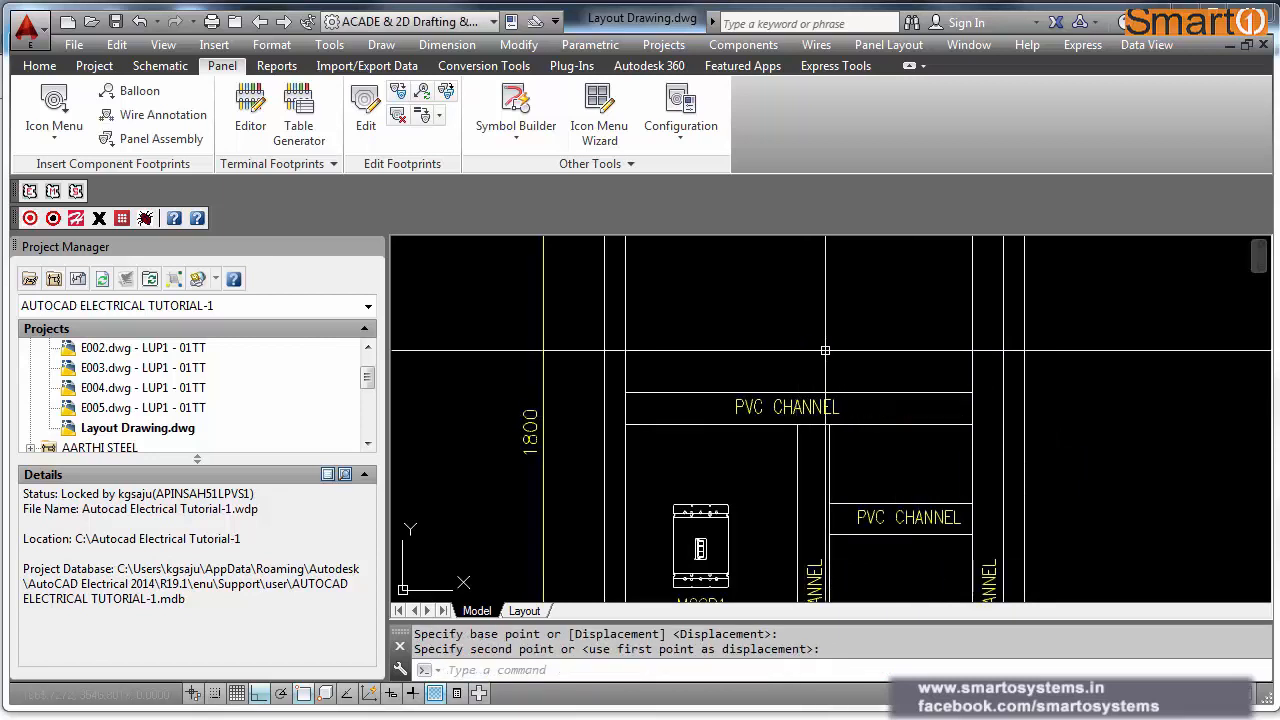
Step: Move the drive's front view from beside the SIEMENS - MCCB symbols into the enclosure above the top channel, with Ortho off
{"action": "scroll", "coordinate": [827, 350], "scroll_direction": "down", "scroll_amount": 4}
{"action": "mouse_move", "coordinate": [853, 386]}
{"action": "middle_mouse_down"}
{"action": "mouse_move", "coordinate": [815, 382]}
{"action": "mouse_move", "coordinate": [804, 396]}
{"action": "middle_mouse_up"}
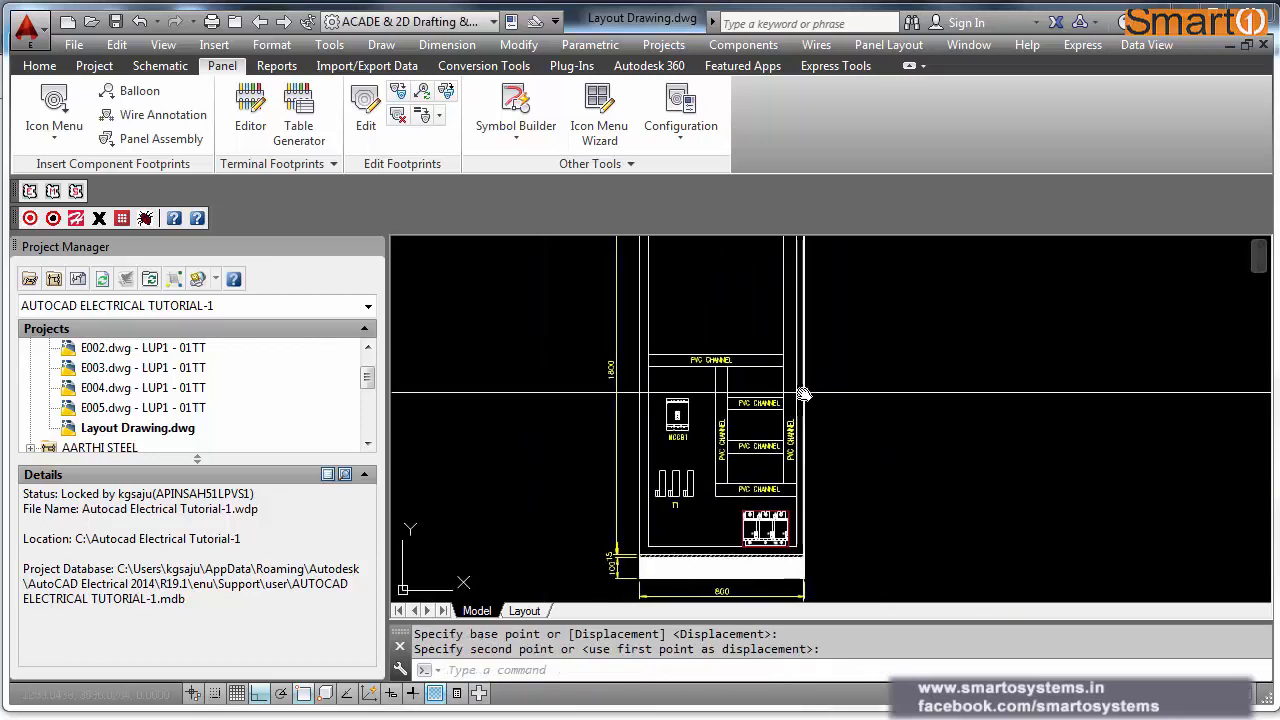
{"action": "scroll", "coordinate": [846, 403], "scroll_direction": "down", "scroll_amount": 3}
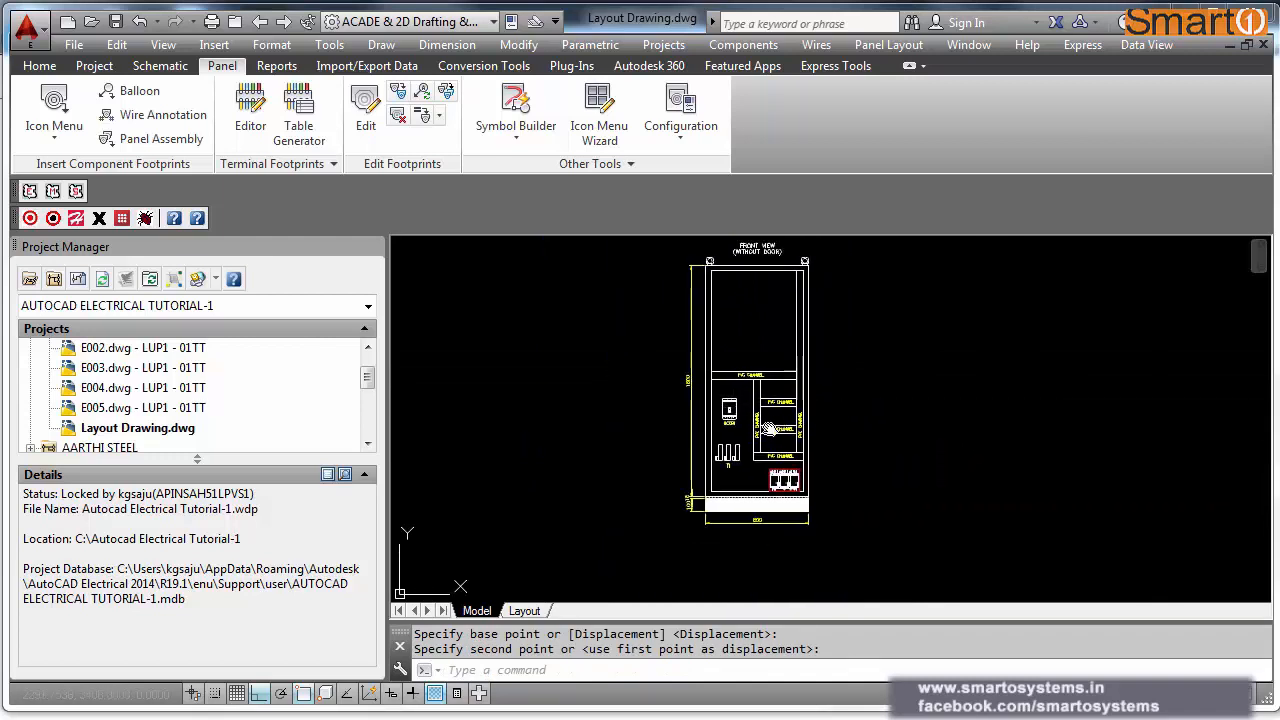
{"action": "scroll", "coordinate": [828, 437], "scroll_direction": "down", "scroll_amount": 3}
{"action": "mouse_move", "coordinate": [891, 426]}
{"action": "middle_mouse_down"}
{"action": "mouse_move", "coordinate": [700, 429]}
{"action": "mouse_move", "coordinate": [590, 408]}
{"action": "middle_mouse_up"}
{"action": "scroll", "coordinate": [847, 439], "scroll_direction": "up", "scroll_amount": 5}
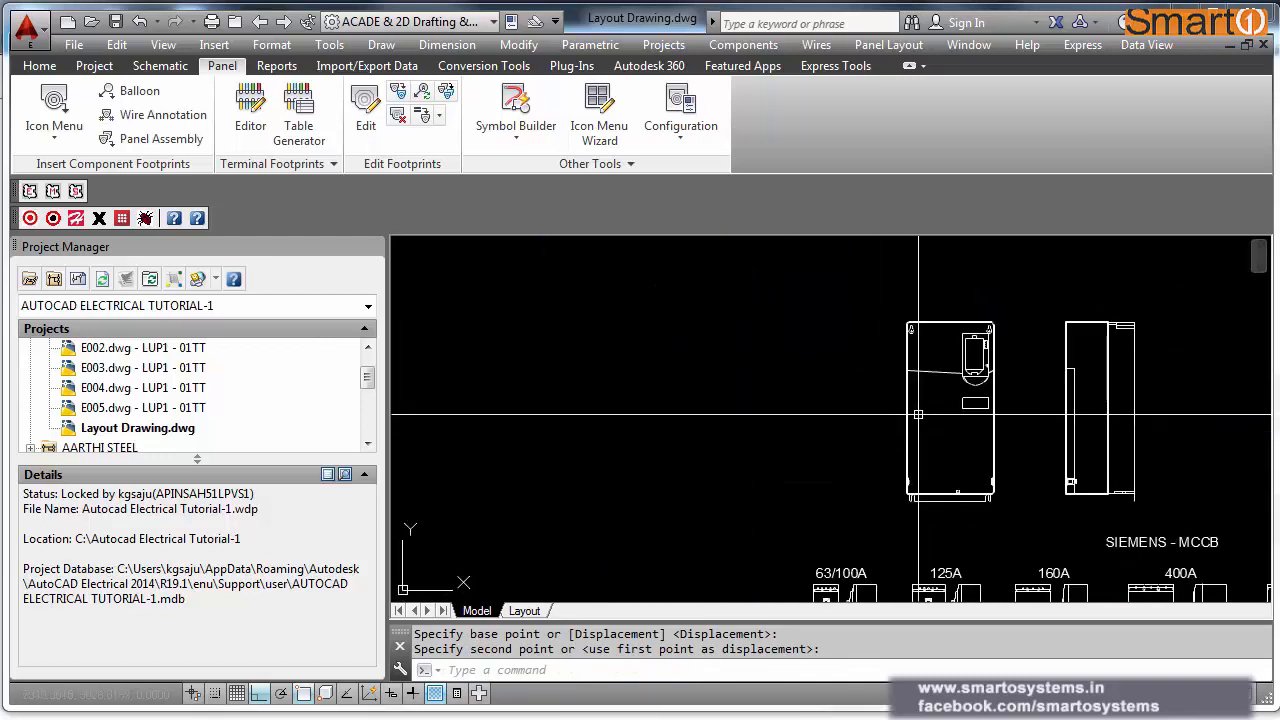
{"action": "key", "text": "Escape"}
{"action": "type", "text": "m"}
{"action": "key", "text": "Return"}
{"action": "left_click", "coordinate": [867, 307]}
{"action": "left_click", "coordinate": [993, 519]}
{"action": "key", "text": "Return"}
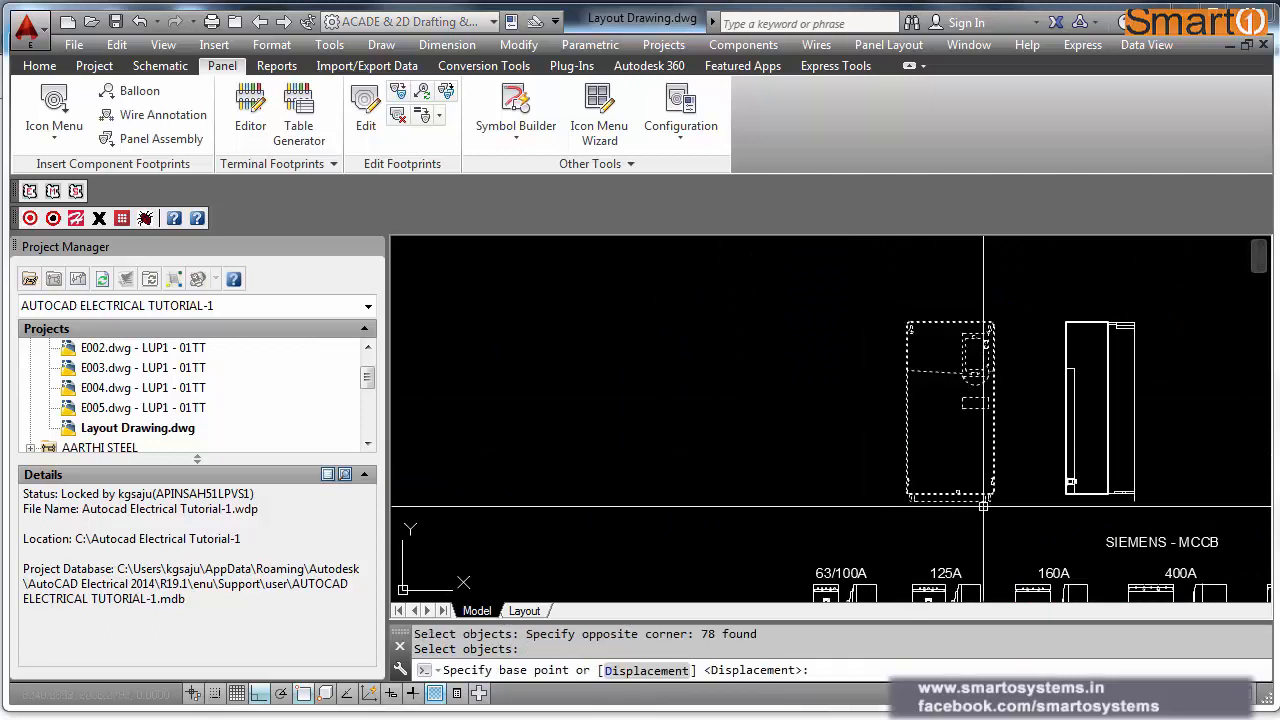
{"action": "left_click", "coordinate": [983, 506]}
{"action": "scroll", "coordinate": [850, 480], "scroll_direction": "down", "scroll_amount": 3}
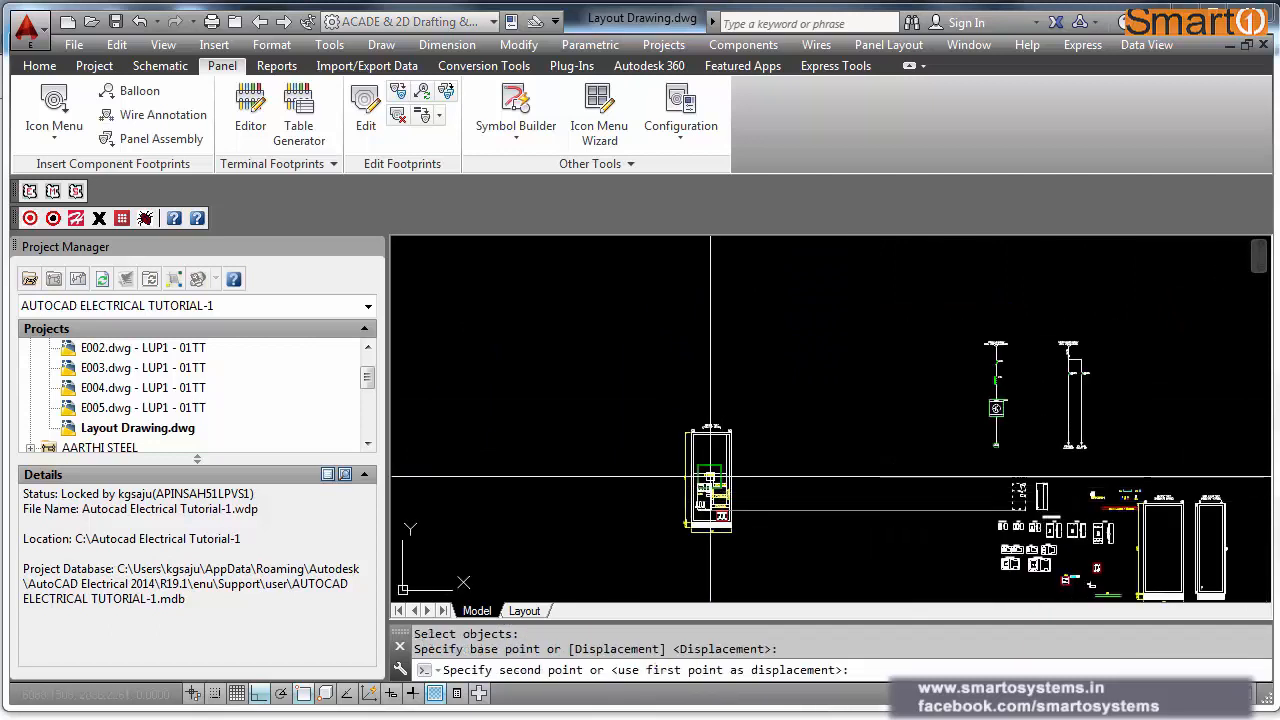
{"action": "scroll", "coordinate": [710, 478], "scroll_direction": "up", "scroll_amount": 5}
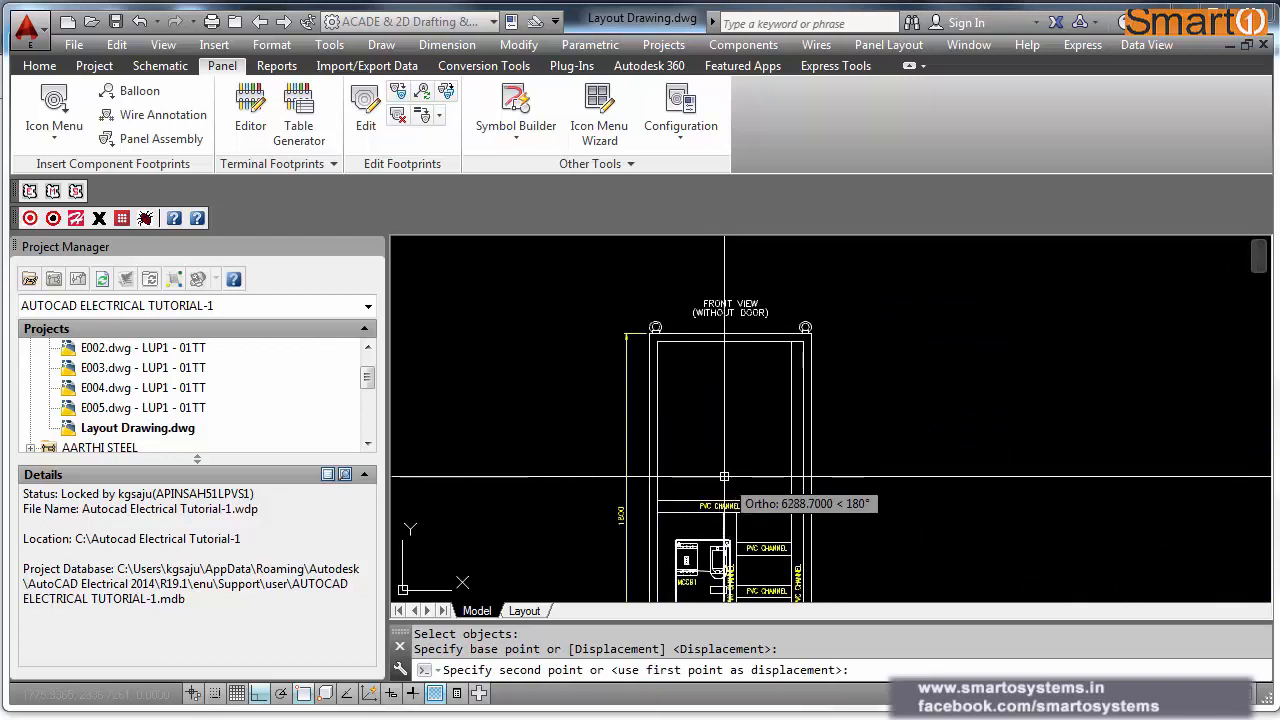
{"action": "key", "text": "F8"}
{"action": "scroll", "coordinate": [780, 500], "scroll_direction": "up", "scroll_amount": 2}
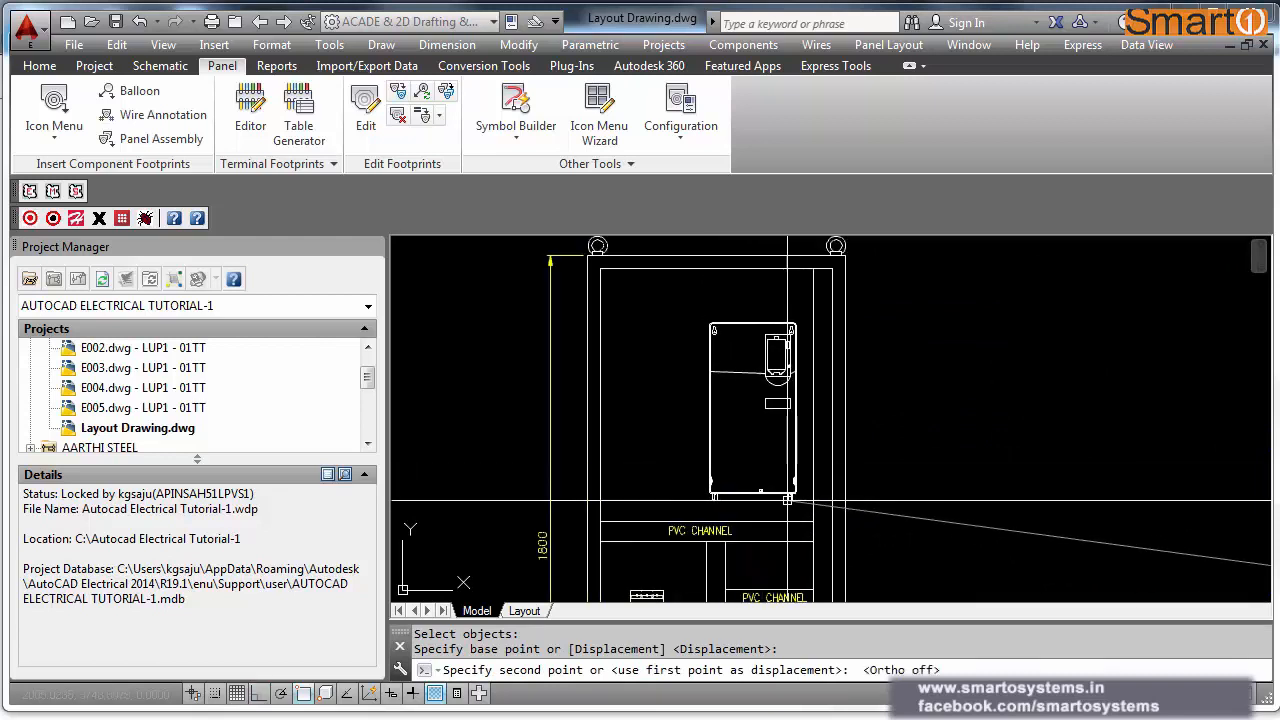
{"action": "left_click", "coordinate": [790, 506]}
Step: Draw a horizontal reference line to the right from the enclosure's upper right corner, with Ortho on
{"action": "scroll", "coordinate": [810, 475], "scroll_direction": "down", "scroll_amount": 2}
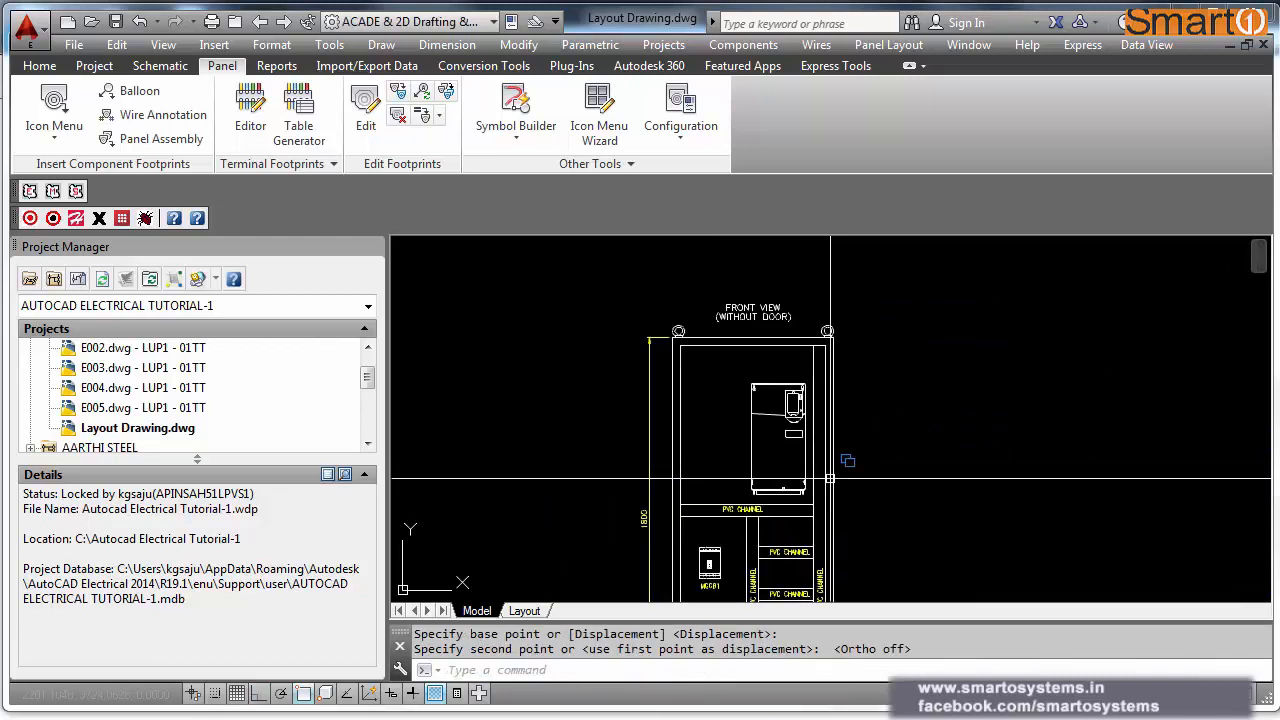
{"action": "type", "text": "l"}
{"action": "key", "text": "Return"}
{"action": "left_click", "coordinate": [833, 338]}
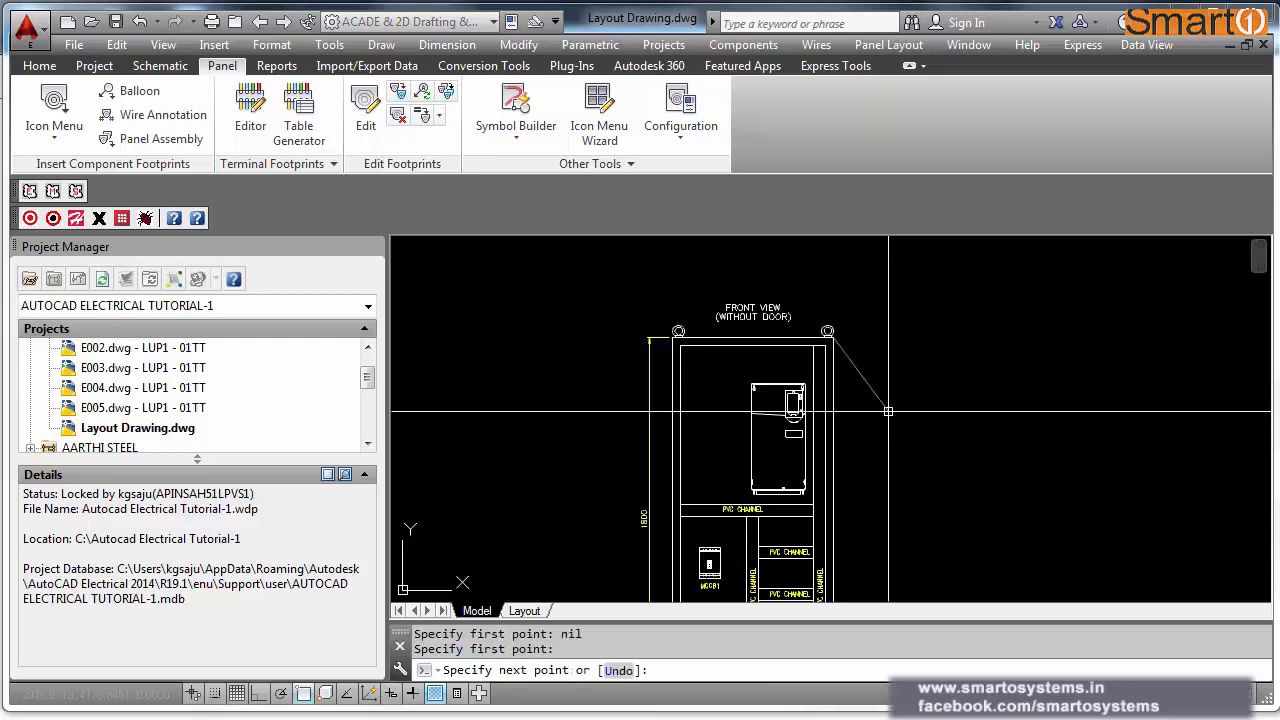
{"action": "key", "text": "F8"}
{"action": "key", "text": "Escape"}
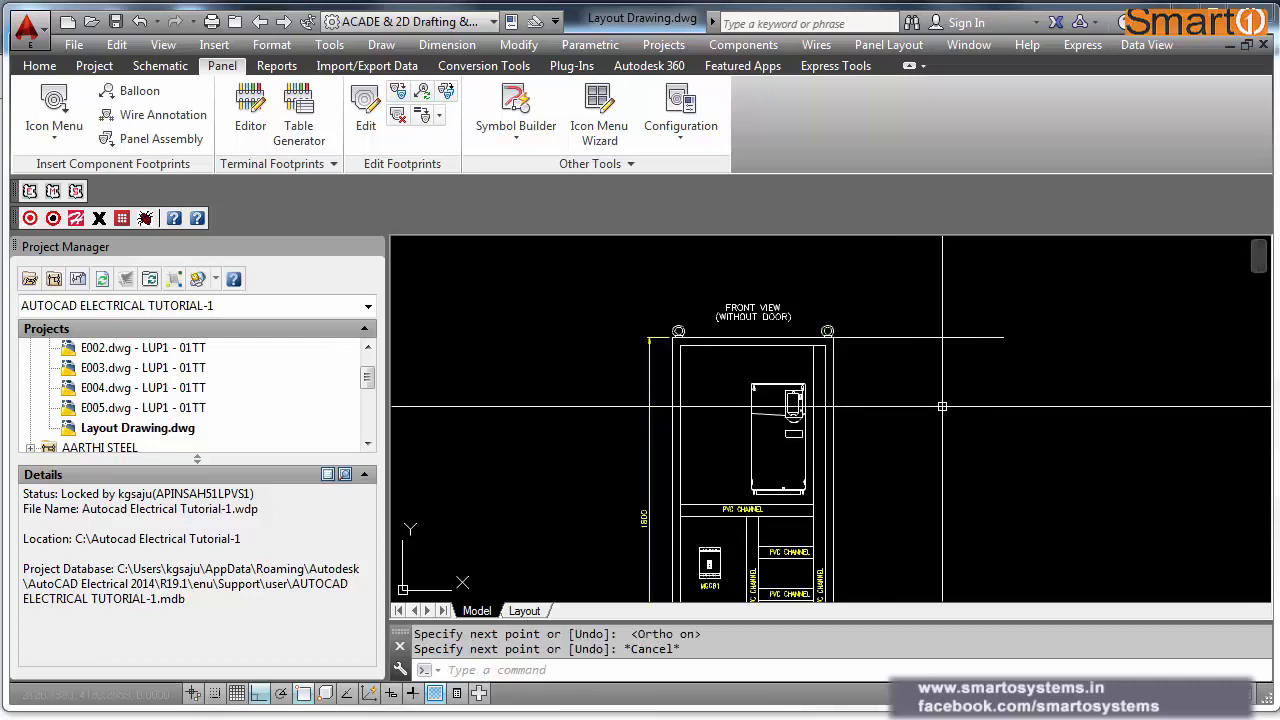
Step: Move the horizontal reference line 225 downwards
{"action": "key", "text": "Escape"}
{"action": "type", "text": "m"}
{"action": "key", "text": "Return"}
{"action": "left_click", "coordinate": [907, 398]}
{"action": "left_click", "coordinate": [869, 309]}
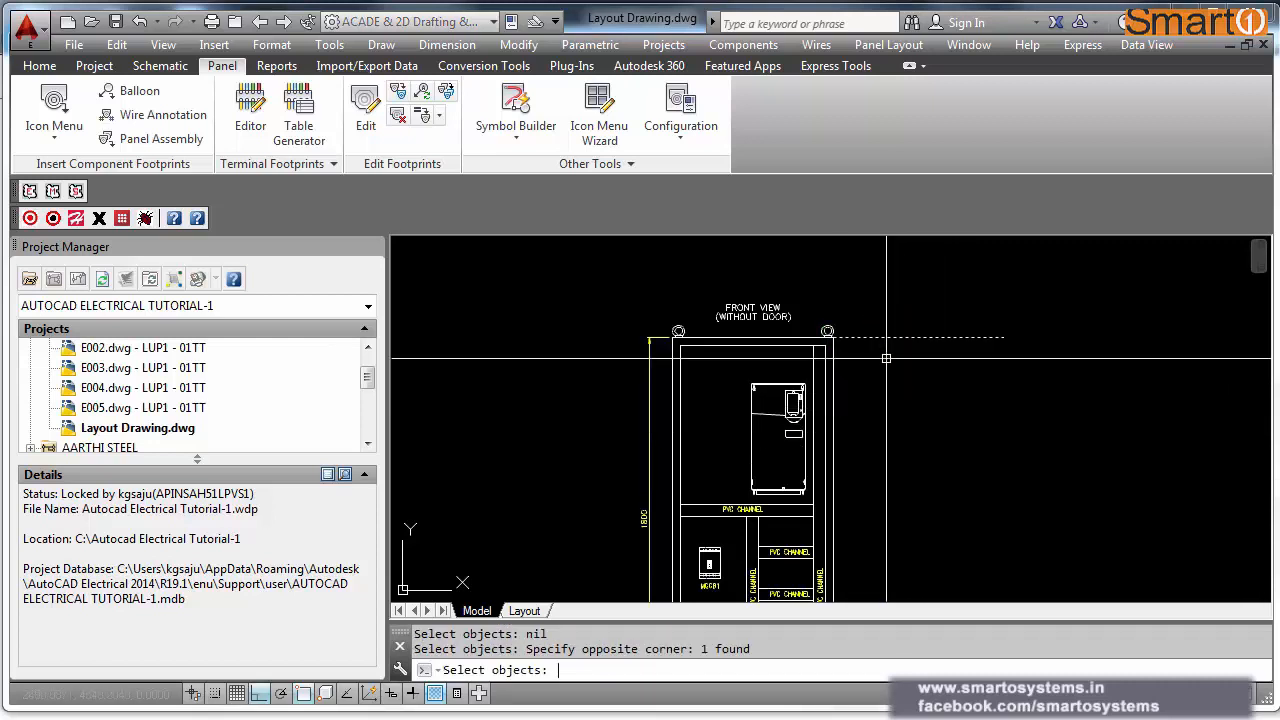
{"action": "key", "text": "Return"}
{"action": "left_click", "coordinate": [886, 358]}
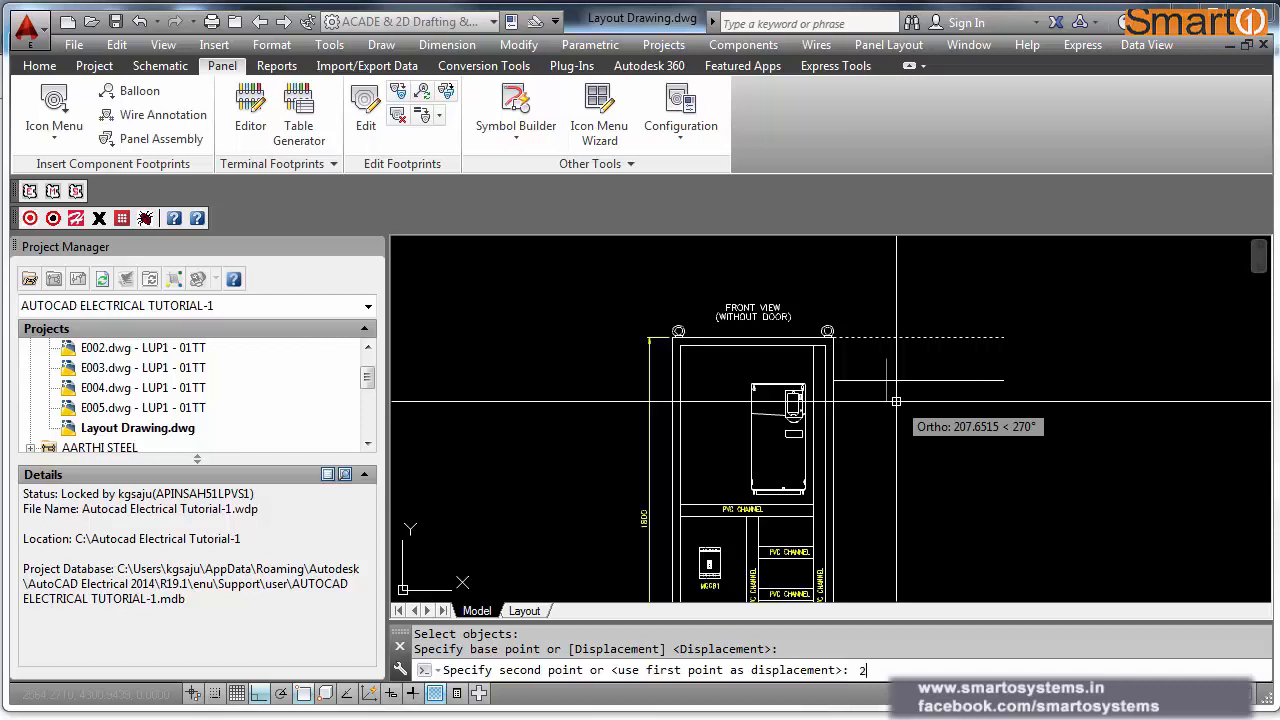
{"action": "type", "text": "5"}
{"action": "key", "text": "Return"}
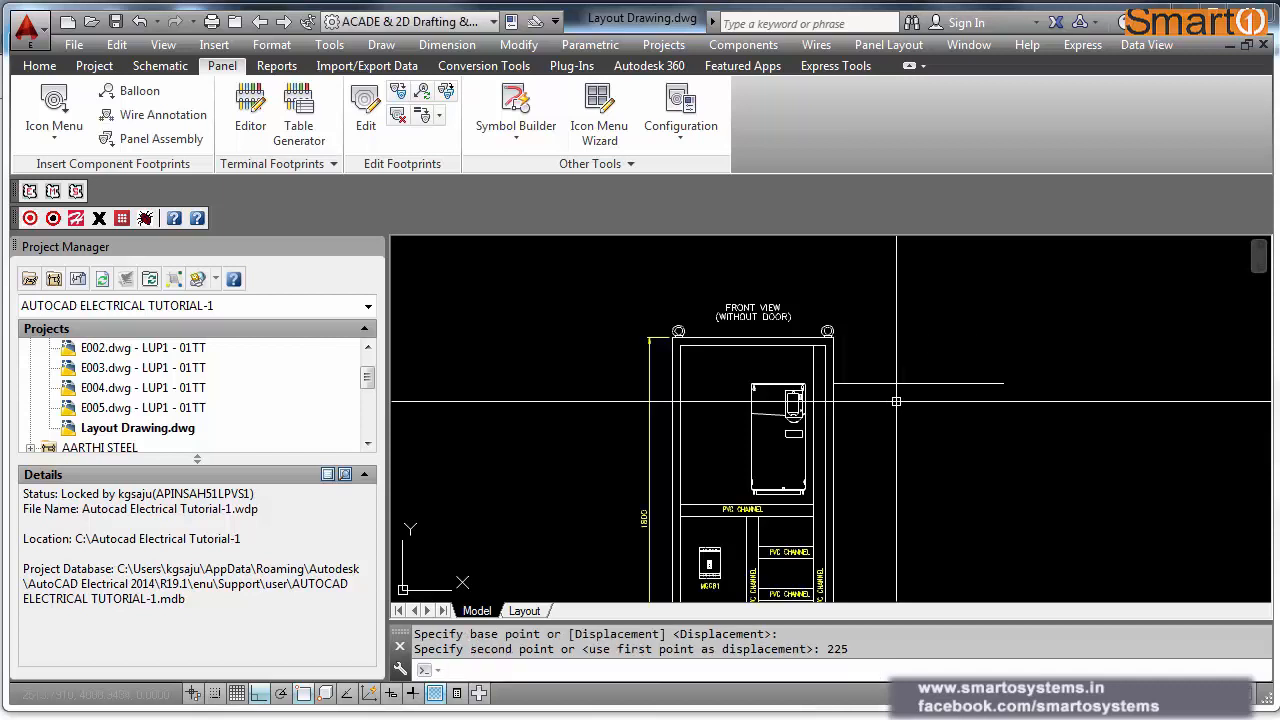
Step: Move the drive vertically from its upper right corner to the reference line, using a perpendicular (PER) snap
{"action": "type", "text": "m"}
{"action": "key", "text": "Return"}
{"action": "left_click", "coordinate": [729, 369]}
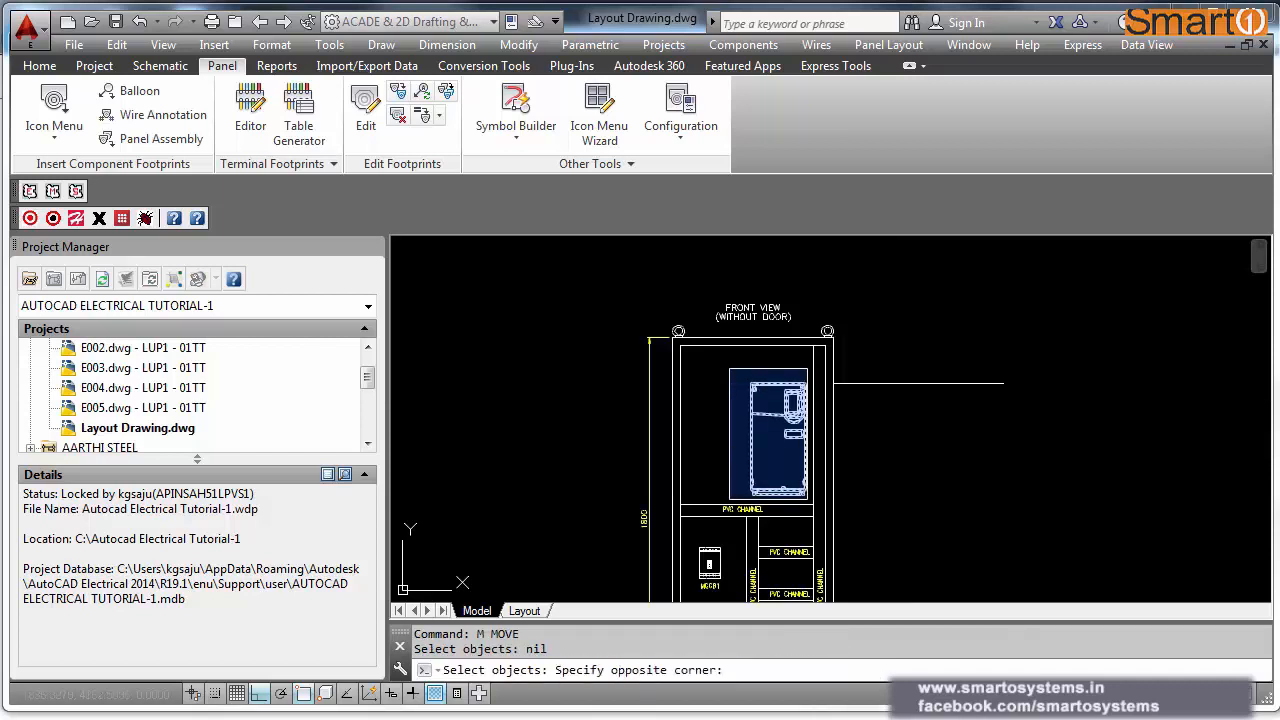
{"action": "left_click", "coordinate": [807, 497]}
{"action": "scroll", "coordinate": [808, 376], "scroll_direction": "up", "scroll_amount": 2}
{"action": "key", "text": "Return"}
{"action": "left_click", "coordinate": [805, 375]}
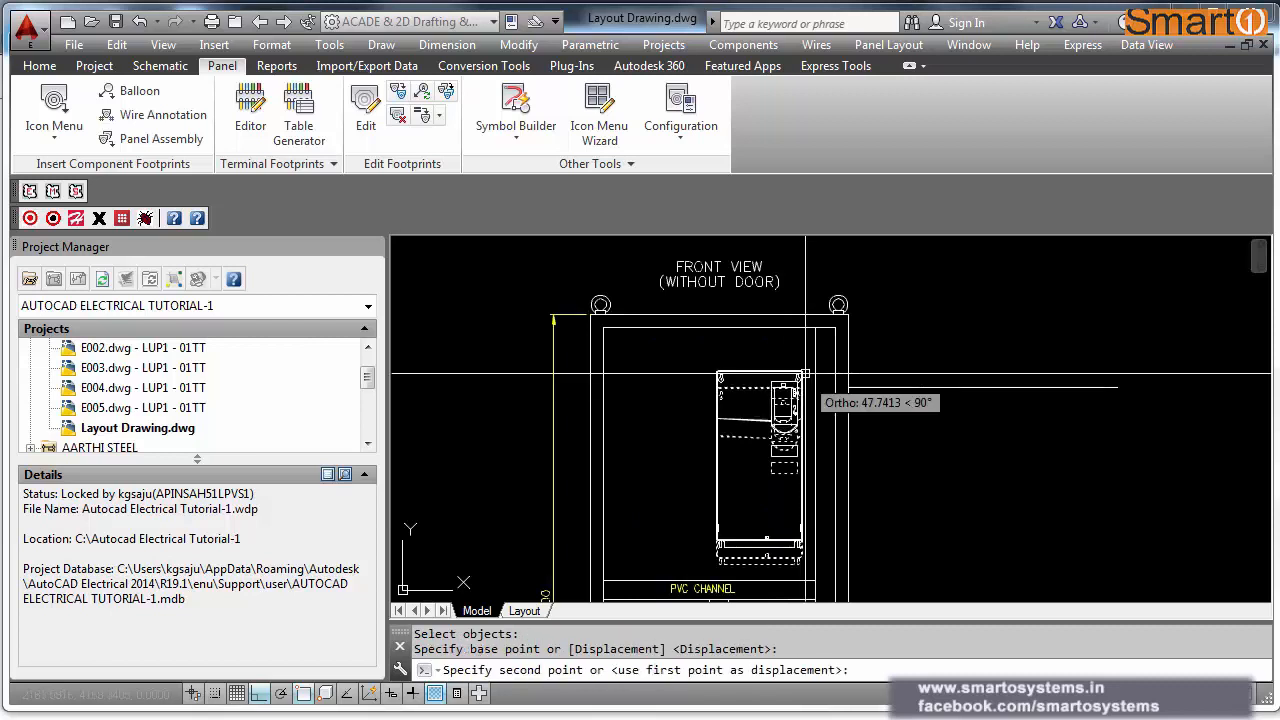
{"action": "type", "text": "PER"}
{"action": "key", "text": "Return"}
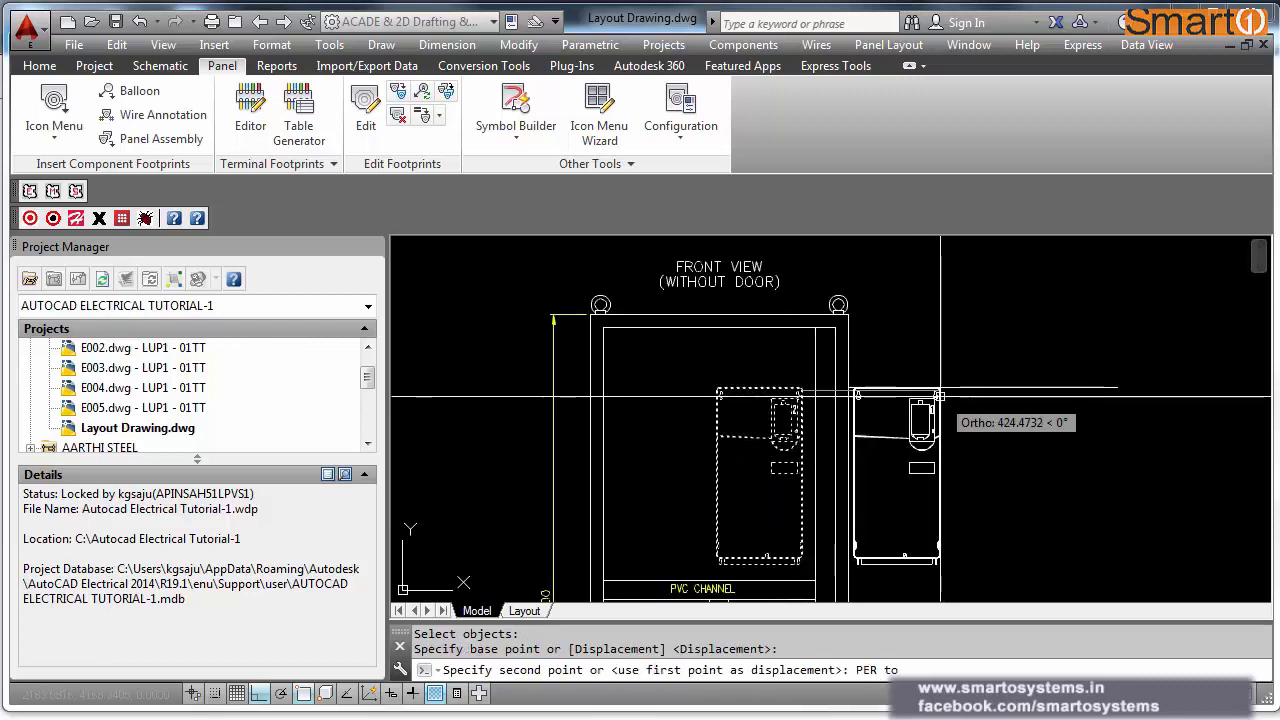
{"action": "left_click", "coordinate": [944, 390]}
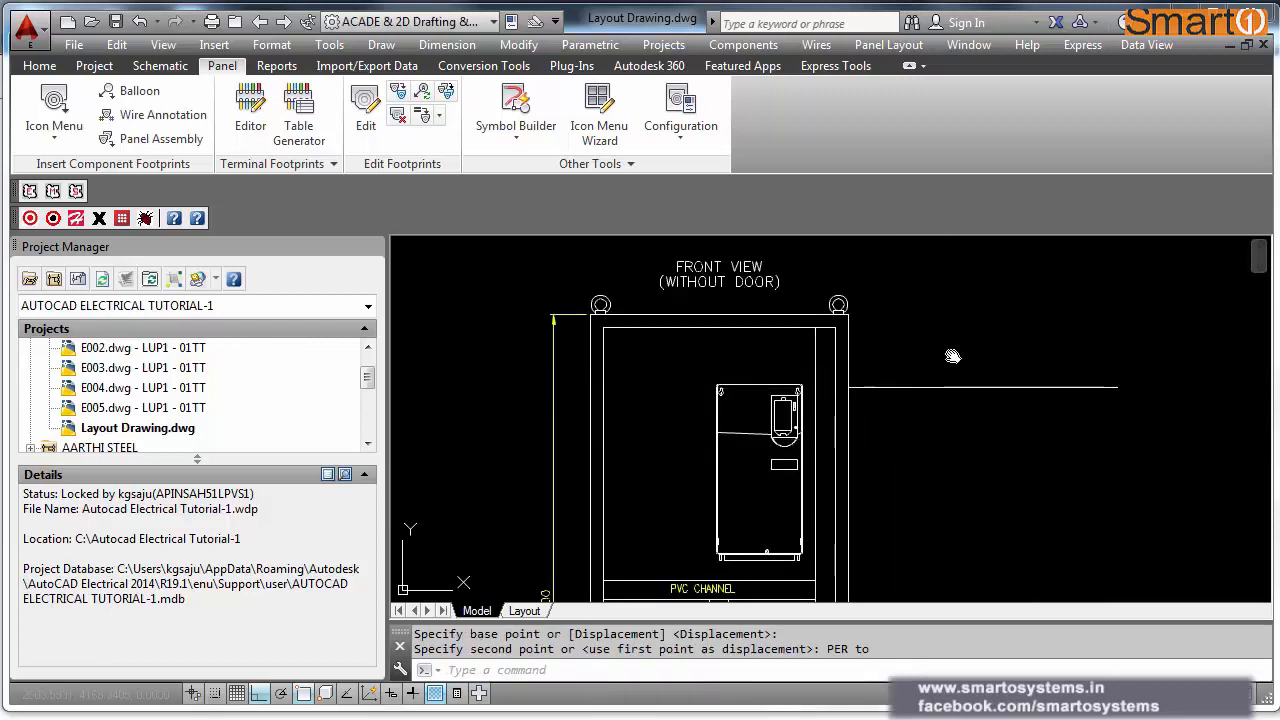
Step: Copy the 1MCB1-5,2MCB1-2 breaker symbol into the enclosure, between the two short horizontal PVC channels beside MCCB1, with Ortho off
{"action": "scroll", "coordinate": [873, 470], "scroll_direction": "down", "scroll_amount": 2}
{"action": "mouse_move", "coordinate": [873, 487]}
{"action": "middle_mouse_down"}
{"action": "mouse_move", "coordinate": [899, 432]}
{"action": "mouse_move", "coordinate": [683, 443]}
{"action": "mouse_move", "coordinate": [585, 428]}
{"action": "middle_mouse_up"}
{"action": "scroll", "coordinate": [899, 432], "scroll_direction": "down", "scroll_amount": 4}
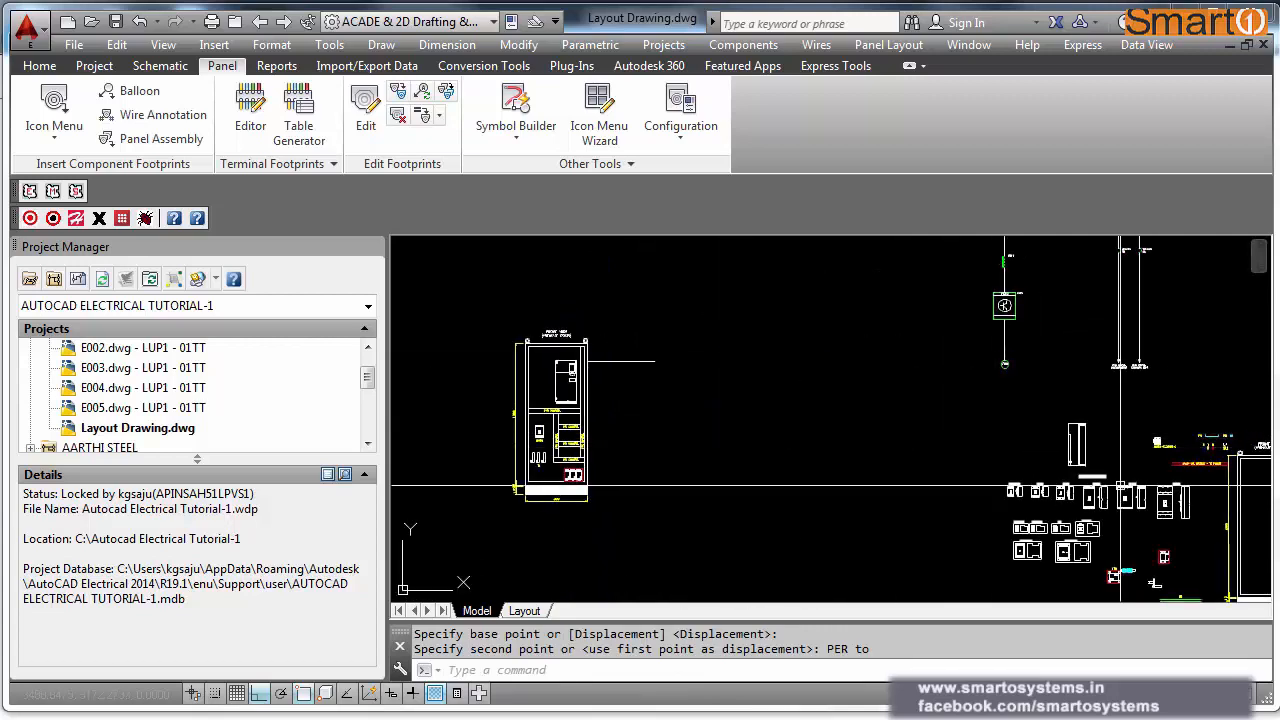
{"action": "scroll", "coordinate": [1131, 562], "scroll_direction": "up", "scroll_amount": 5}
{"action": "mouse_move", "coordinate": [1131, 564]}
{"action": "middle_mouse_down"}
{"action": "mouse_move", "coordinate": [1000, 449]}
{"action": "mouse_move", "coordinate": [984, 465]}
{"action": "middle_mouse_up"}
{"action": "scroll", "coordinate": [1081, 508], "scroll_direction": "down", "scroll_amount": 2}
{"action": "scroll", "coordinate": [1001, 309], "scroll_direction": "up", "scroll_amount": 5}
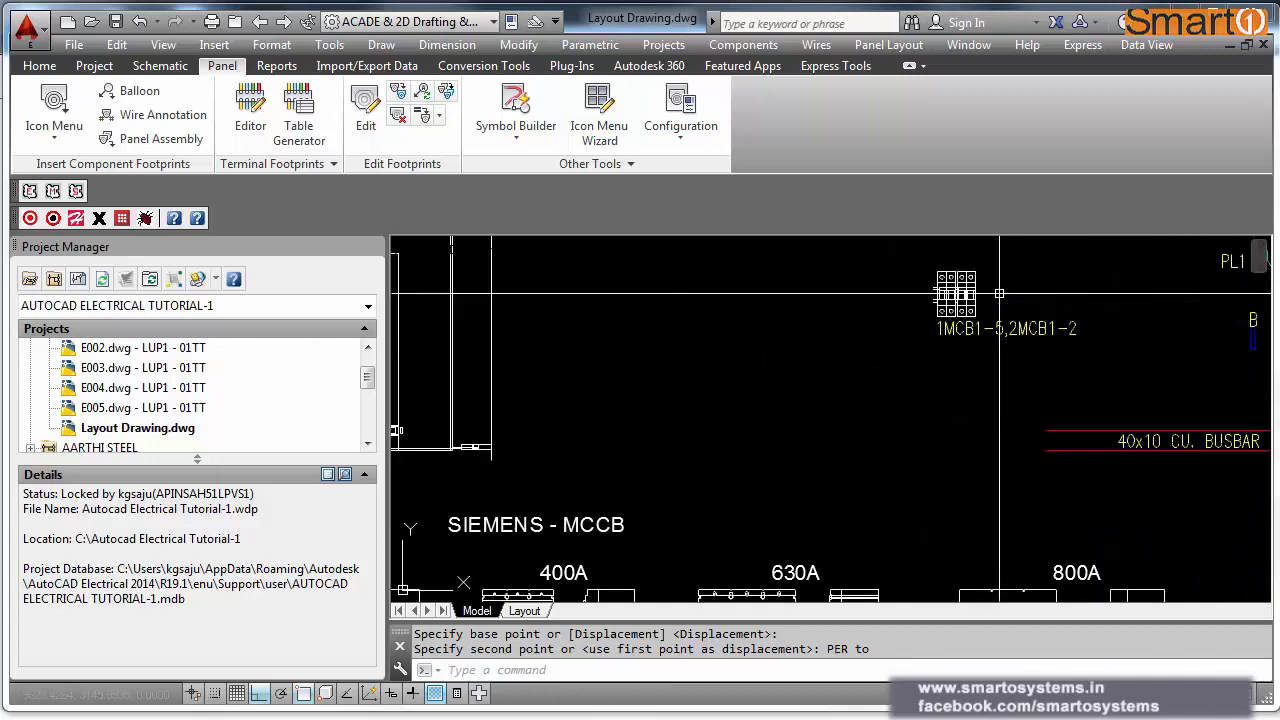
{"action": "type", "text": "c"}
{"action": "key", "text": "space"}
{"action": "left_click", "coordinate": [919, 263]}
{"action": "left_click", "coordinate": [989, 357]}
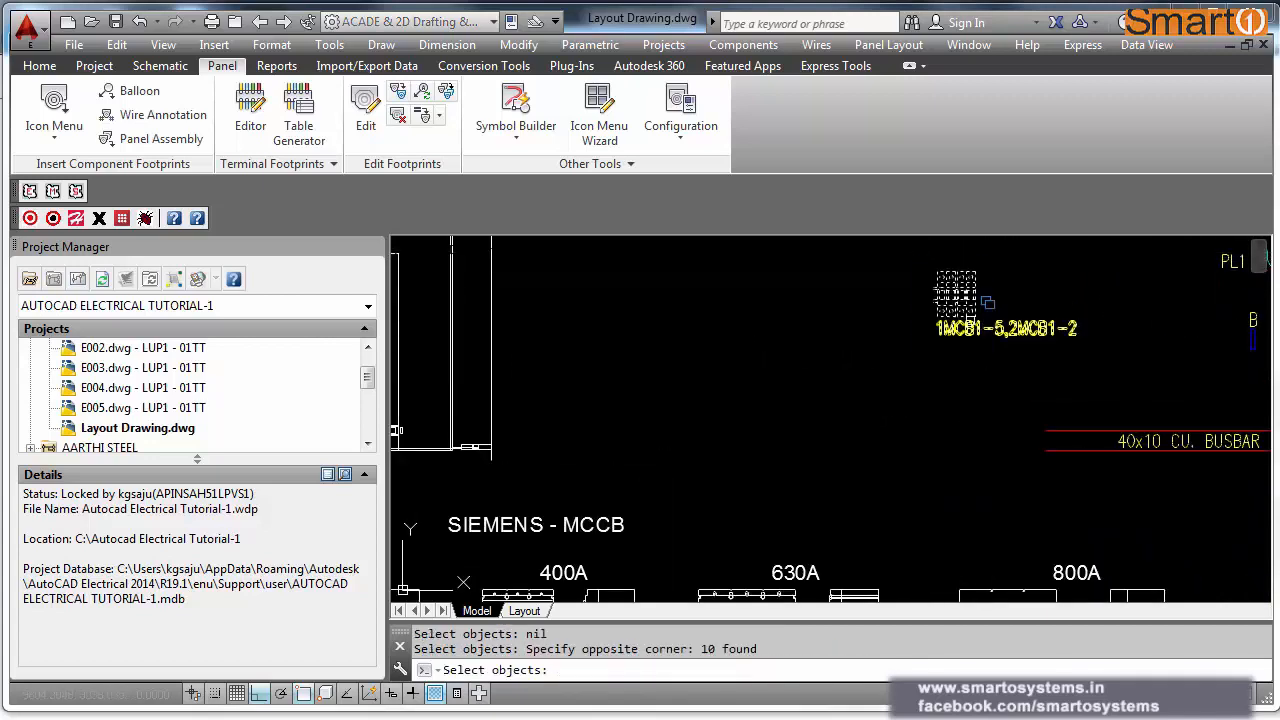
{"action": "key", "text": "space"}
{"action": "left_click", "coordinate": [937, 300]}
{"action": "scroll", "coordinate": [1150, 405], "scroll_direction": "down", "scroll_amount": 4}
{"action": "middle_click_drag", "start_coordinate": [965, 430], "coordinate": [1005, 434]}
{"action": "scroll", "coordinate": [1000, 432], "scroll_direction": "down", "scroll_amount": 2}
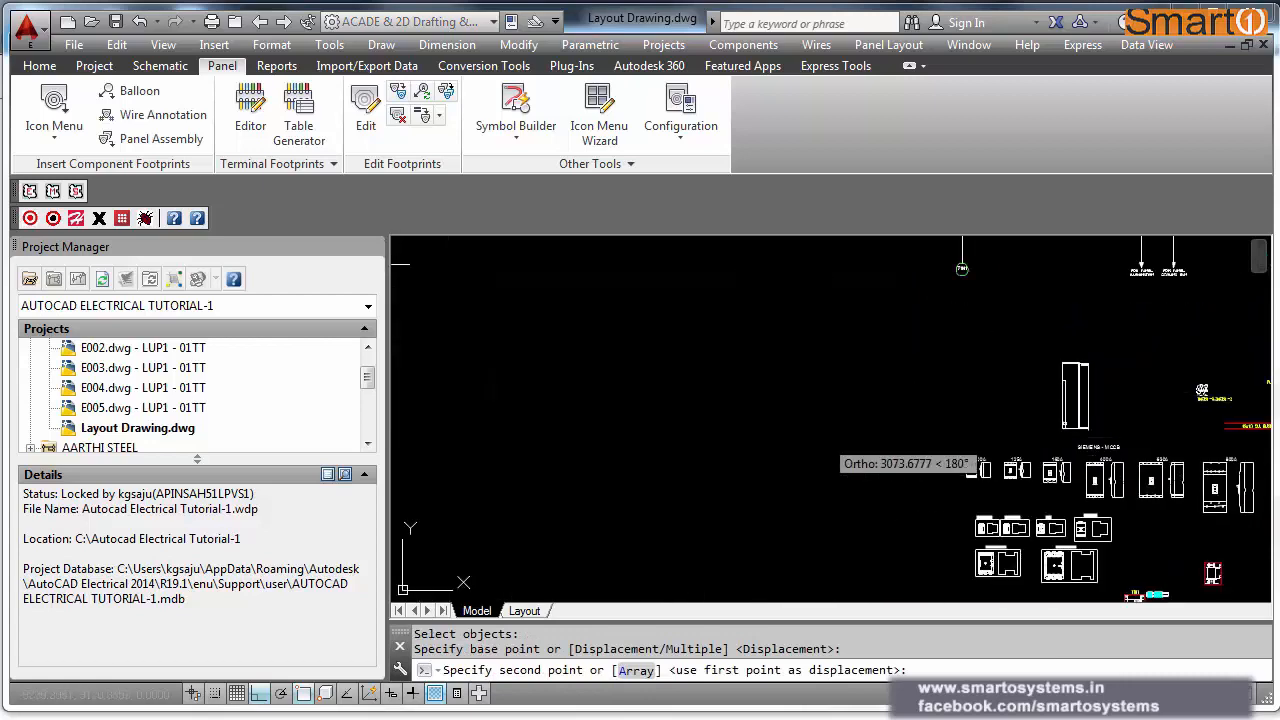
{"action": "middle_click_drag", "start_coordinate": [721, 440], "coordinate": [1086, 477]}
{"action": "scroll", "coordinate": [611, 426], "scroll_direction": "up", "scroll_amount": 5}
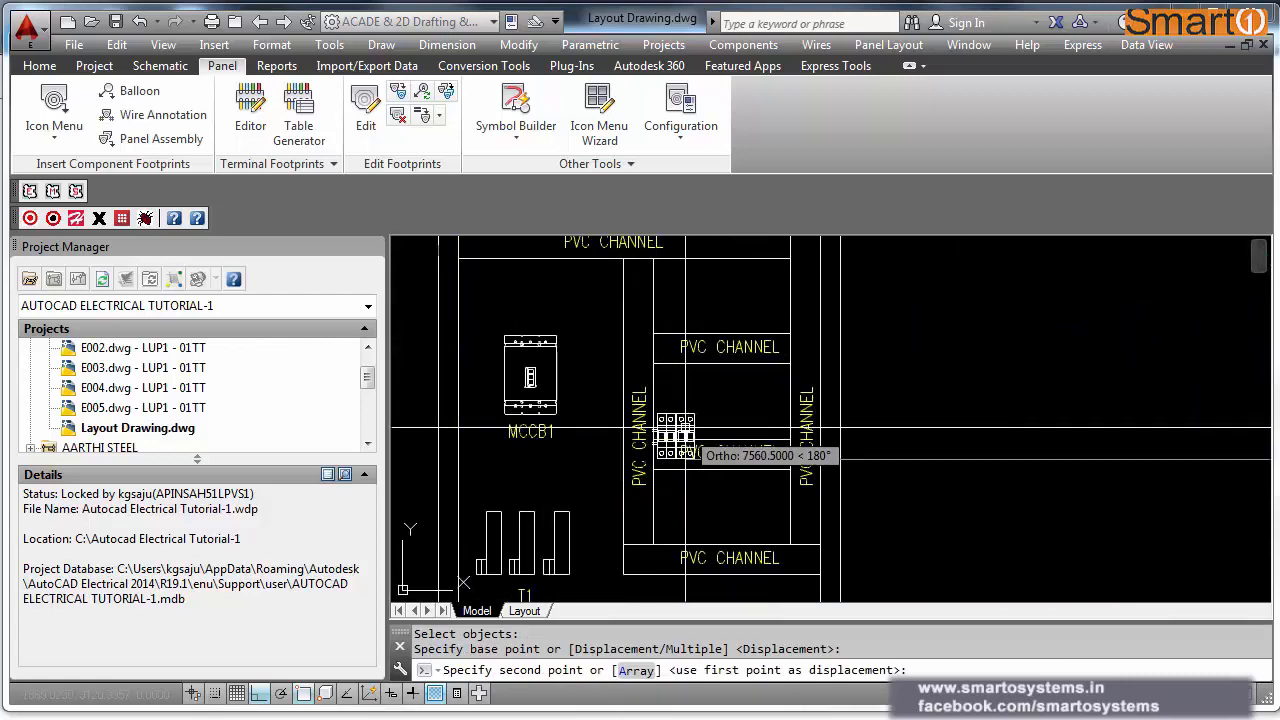
{"action": "key", "text": "F8"}
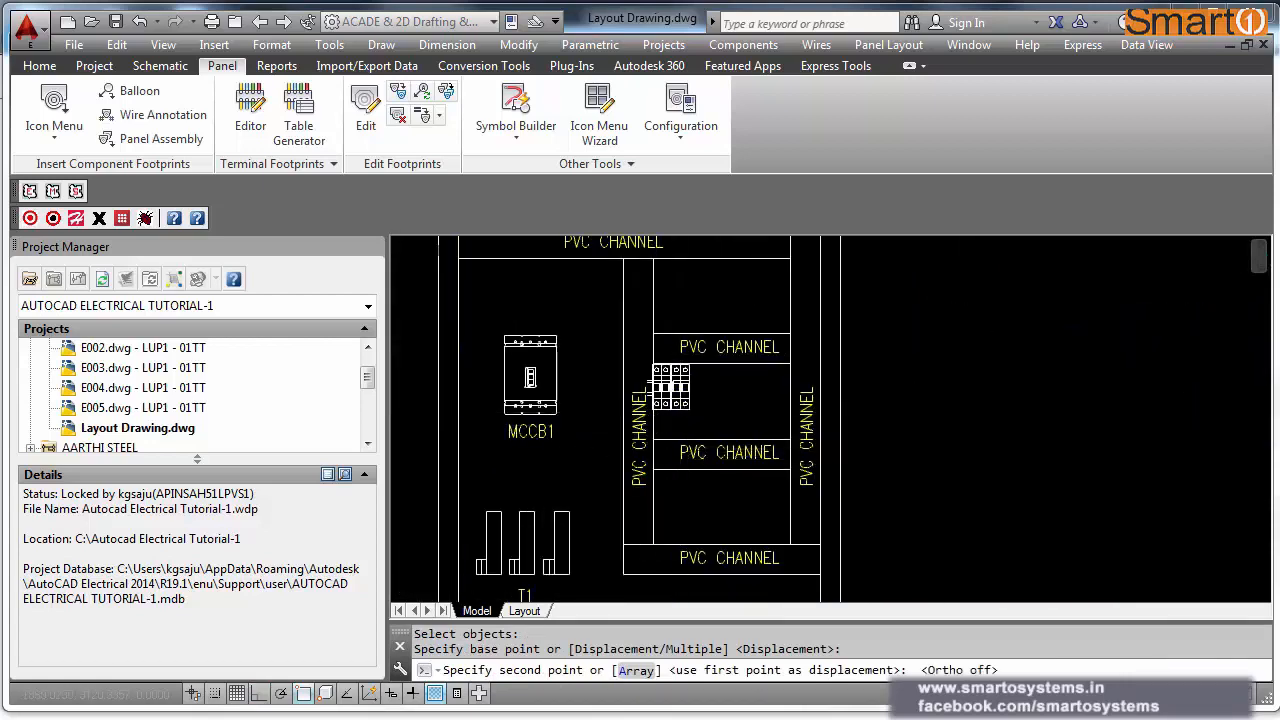
{"action": "scroll", "coordinate": [690, 426], "scroll_direction": "up", "scroll_amount": 2}
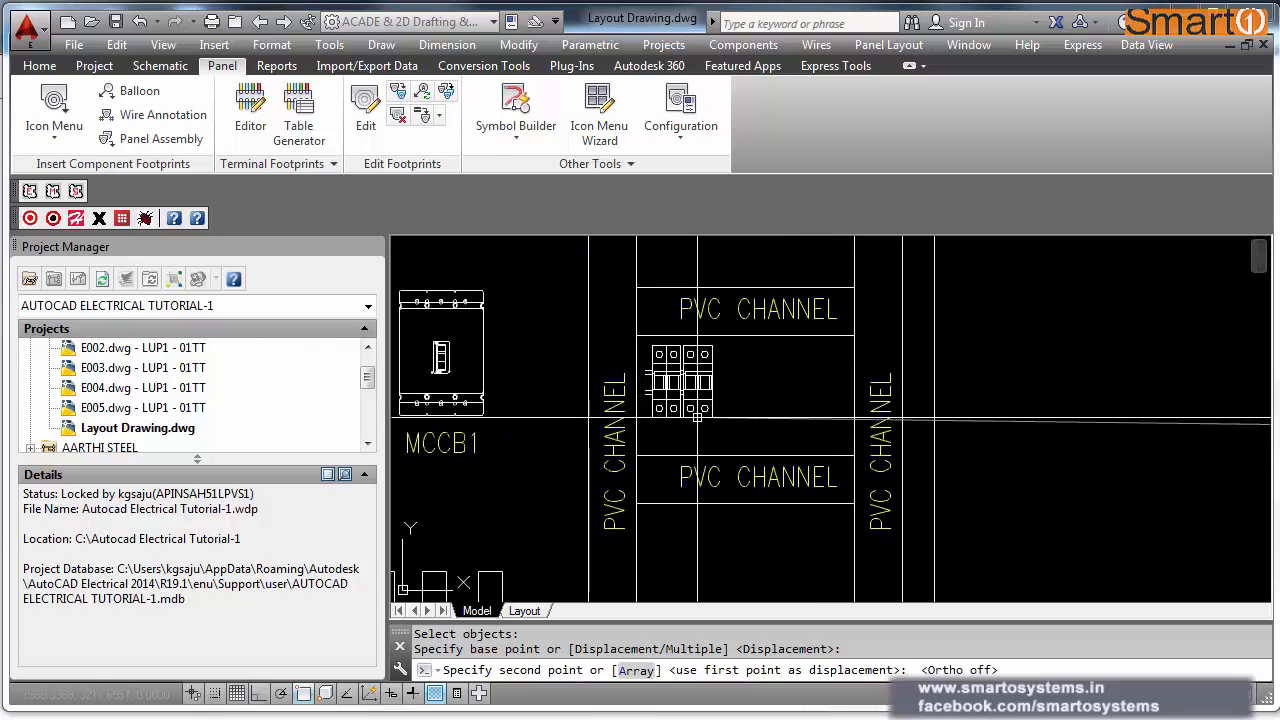
{"action": "left_click", "coordinate": [700, 426]}
Step: Copy the short rail lines from the outer side of the first MCB to the opposite side of the MCB group, using a perpendicular (PER) snap
{"action": "scroll", "coordinate": [630, 338], "scroll_direction": "up", "scroll_amount": 4}
{"action": "type", "text": "c"}
{"action": "key", "text": "Return"}
{"action": "type", "text": "c"}
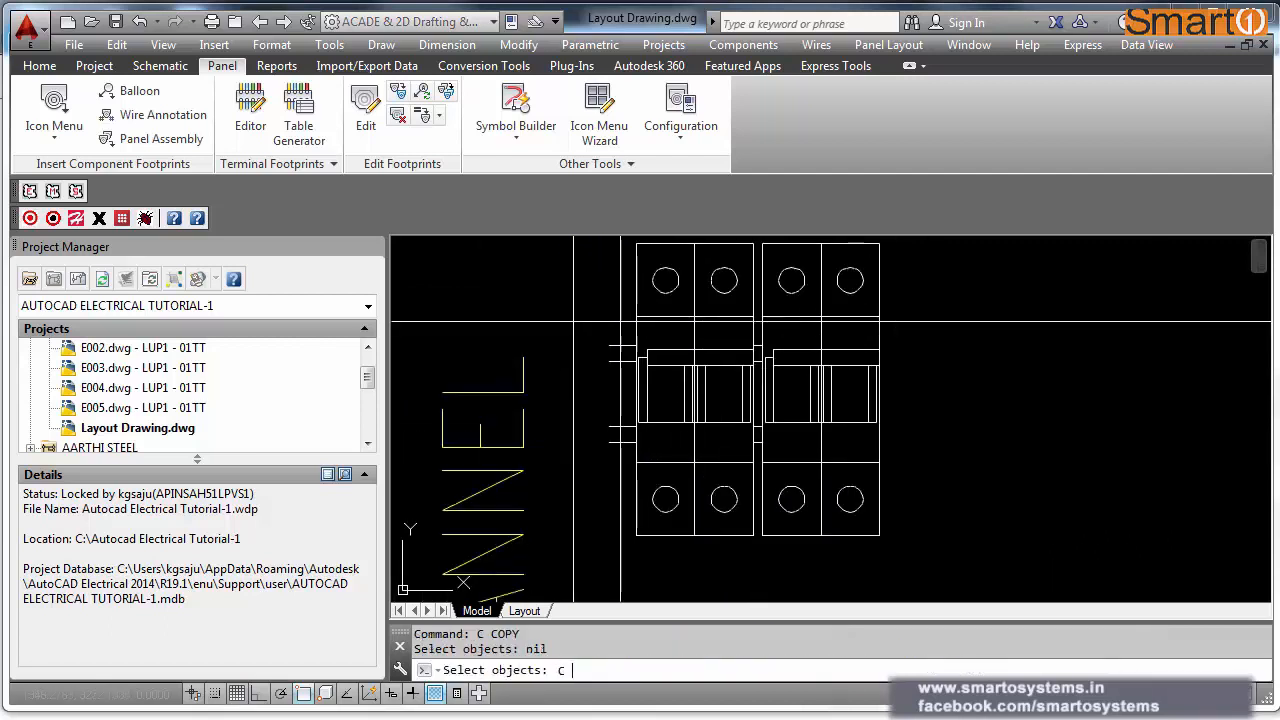
{"action": "key", "text": "Return"}
{"action": "left_click", "coordinate": [640, 321]}
{"action": "left_click", "coordinate": [608, 485]}
{"action": "key", "text": "Return"}
{"action": "left_click", "coordinate": [609, 442]}
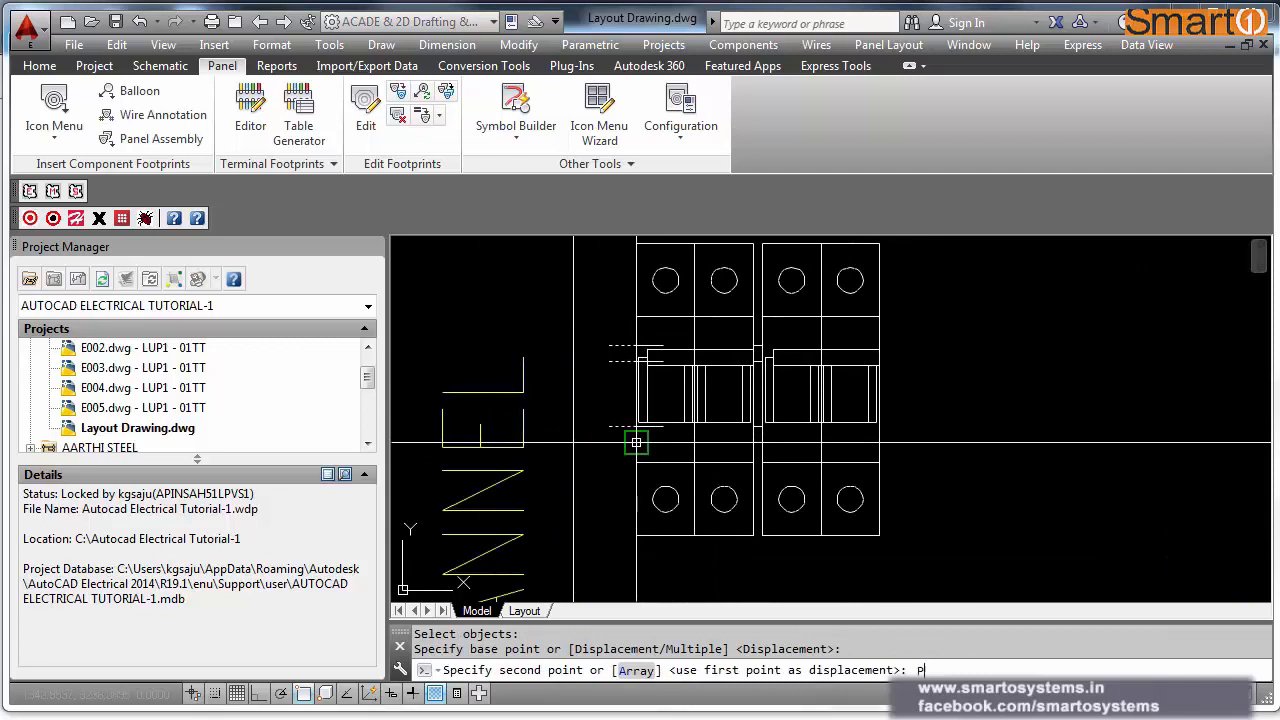
{"action": "type", "text": "PER"}
{"action": "key", "text": "Return"}
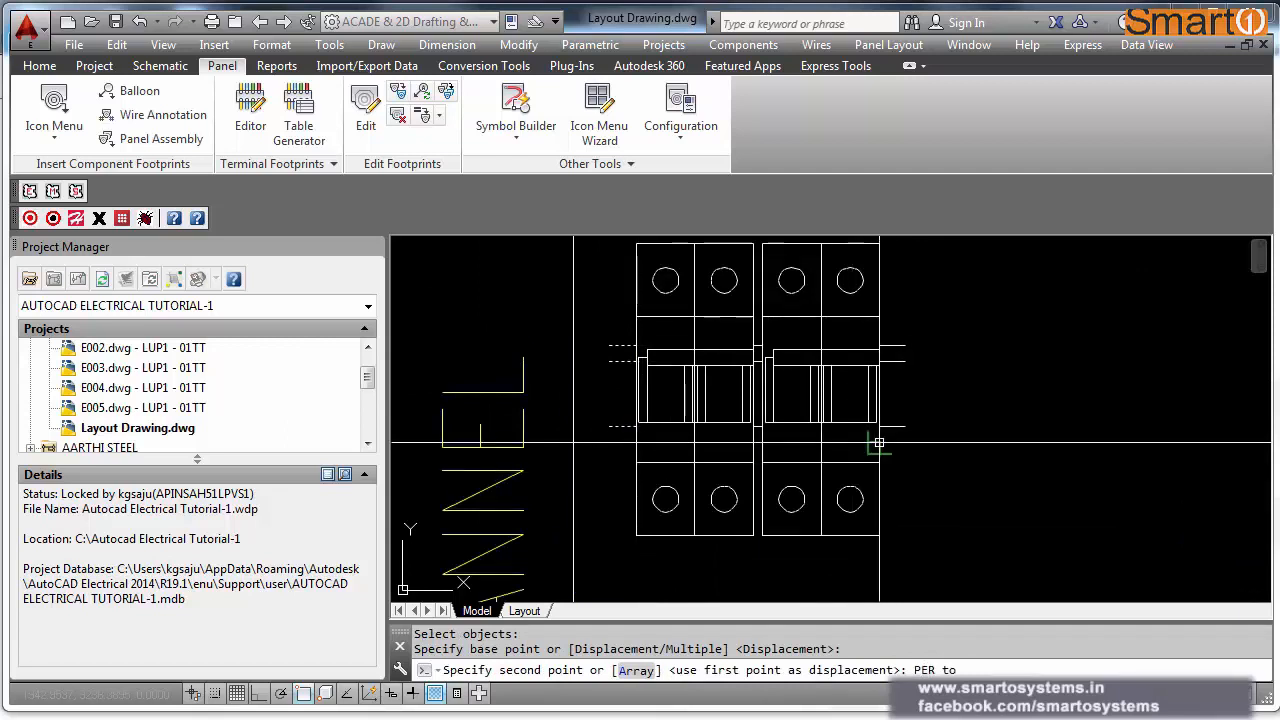
{"action": "left_click", "coordinate": [943, 448]}
{"action": "key", "text": "Escape"}
Step: Draw a vertical line closing the open ends of the copied rail lines beside the last MCB
{"action": "type", "text": "l"}
{"action": "key", "text": "Return"}
{"action": "type", "text": "nil"}
{"action": "key", "text": "Return"}
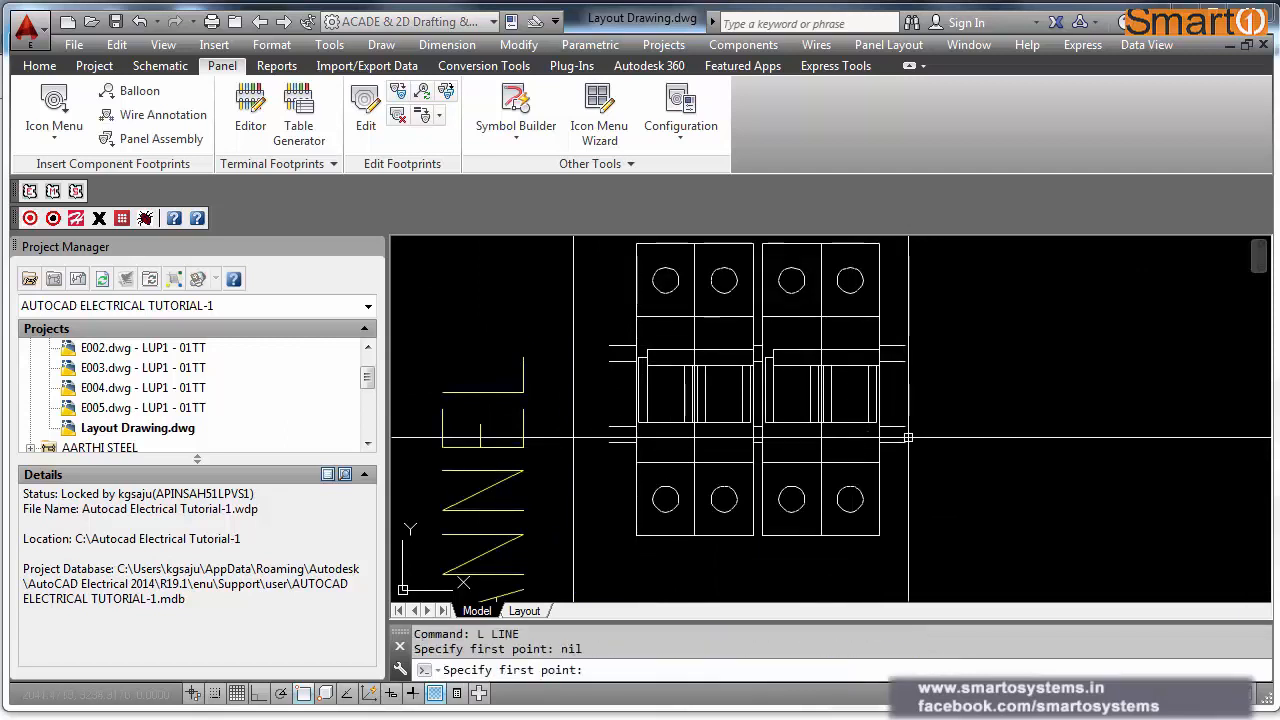
{"action": "left_click", "coordinate": [905, 440]}
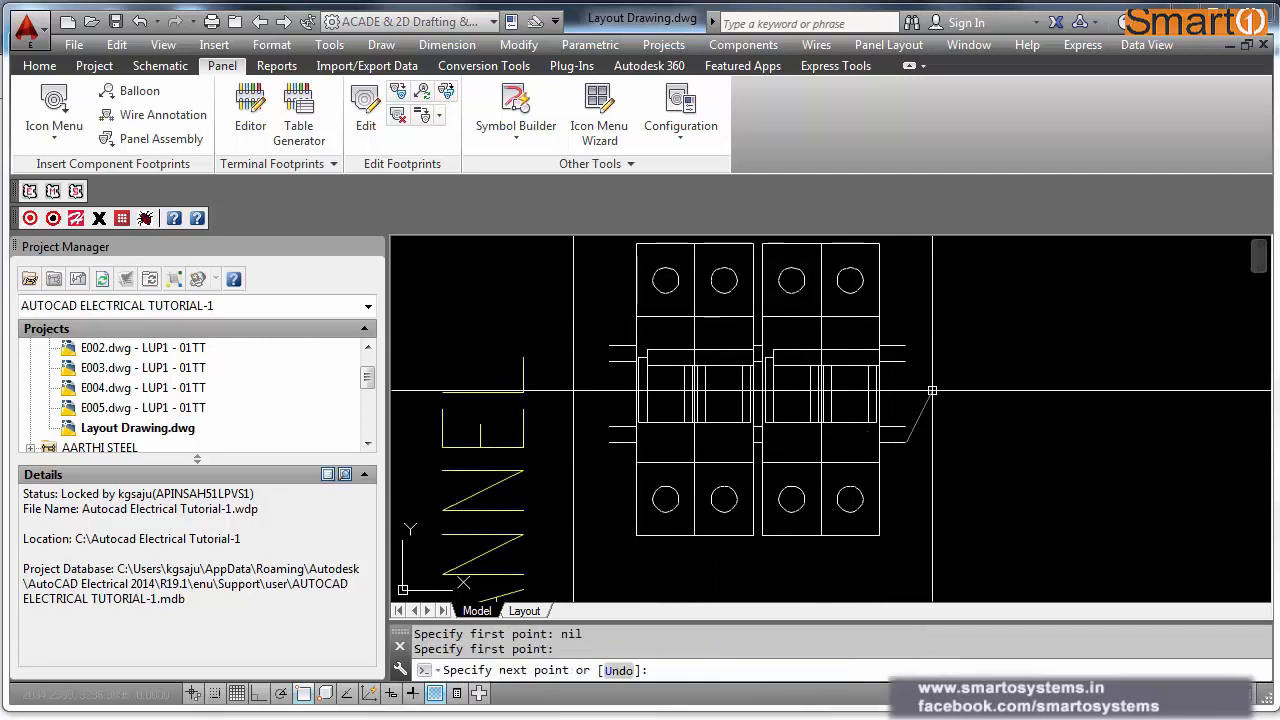
{"action": "key", "text": "Return"}
Step: Stretch the closed rail end about 161.5 horizontally toward the far vertical PVC channel, with Ortho on
{"action": "type", "text": "non"}
{"action": "key", "text": "Return"}
{"action": "left_click", "coordinate": [926, 326]}
{"action": "left_click", "coordinate": [890, 468]}
{"action": "key", "text": "Return"}
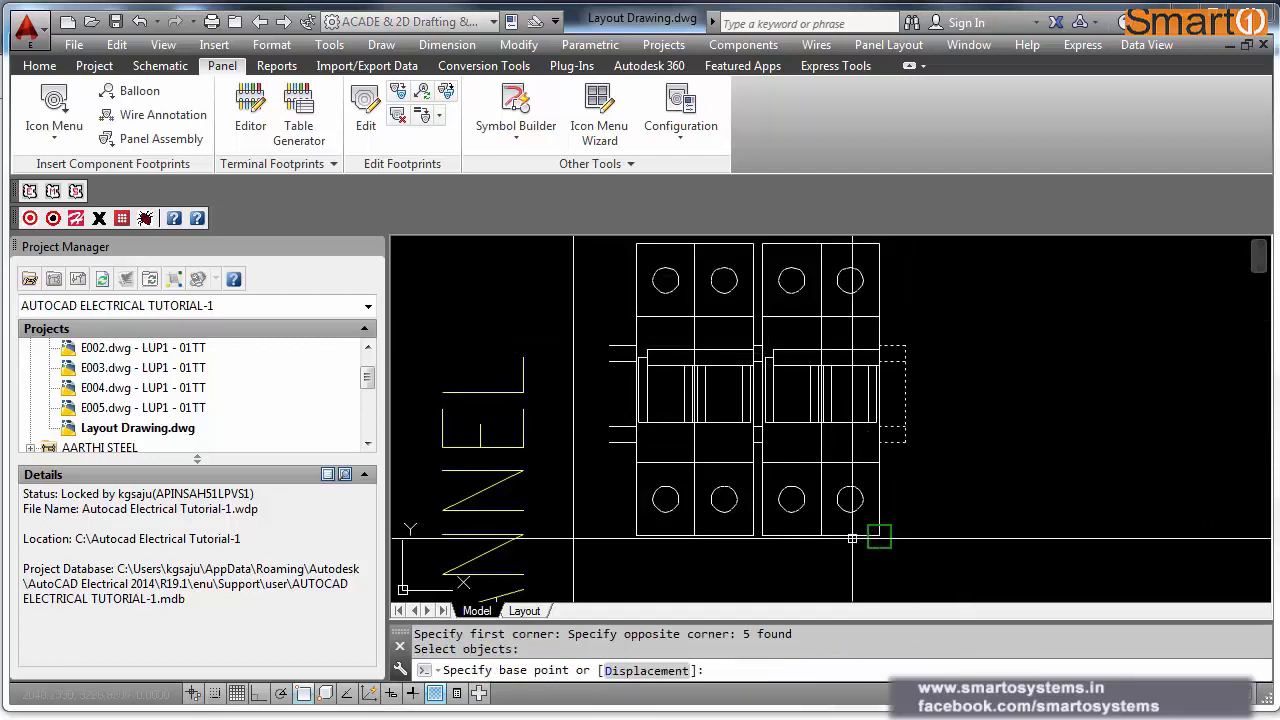
{"action": "scroll", "coordinate": [841, 548], "scroll_direction": "down", "scroll_amount": 2}
{"action": "left_click", "coordinate": [836, 550]}
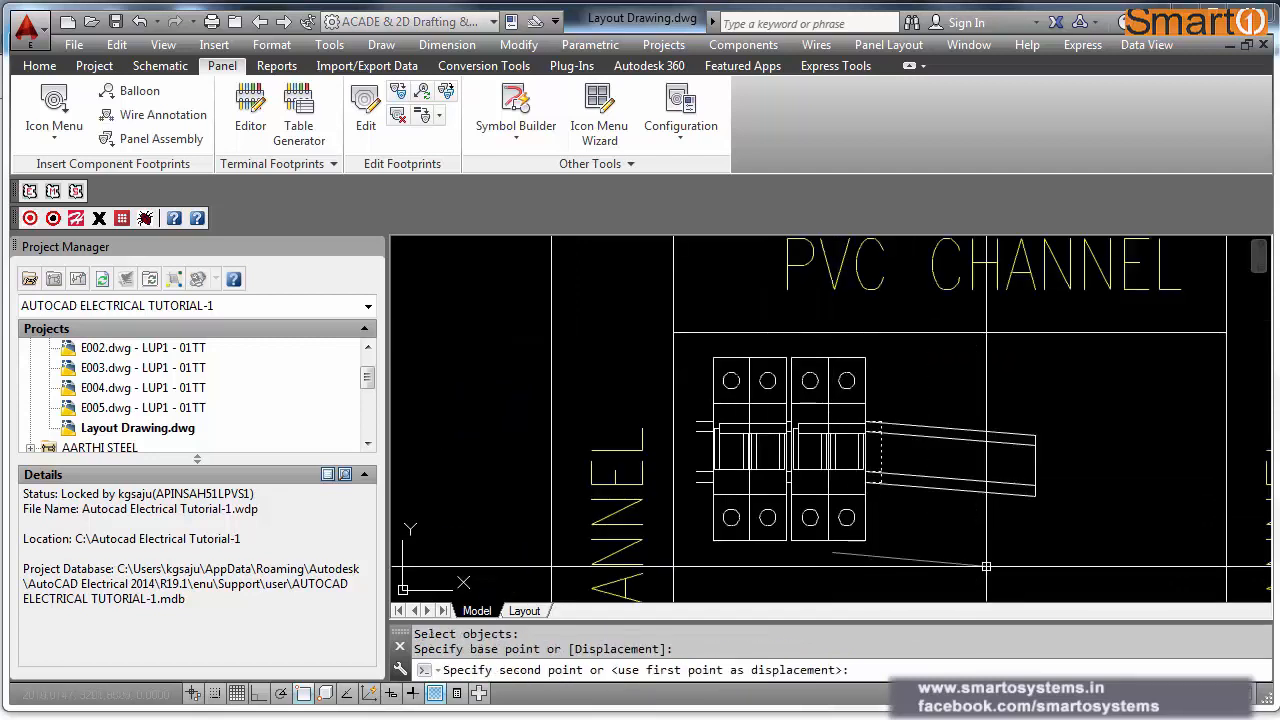
{"action": "key", "text": "F8"}
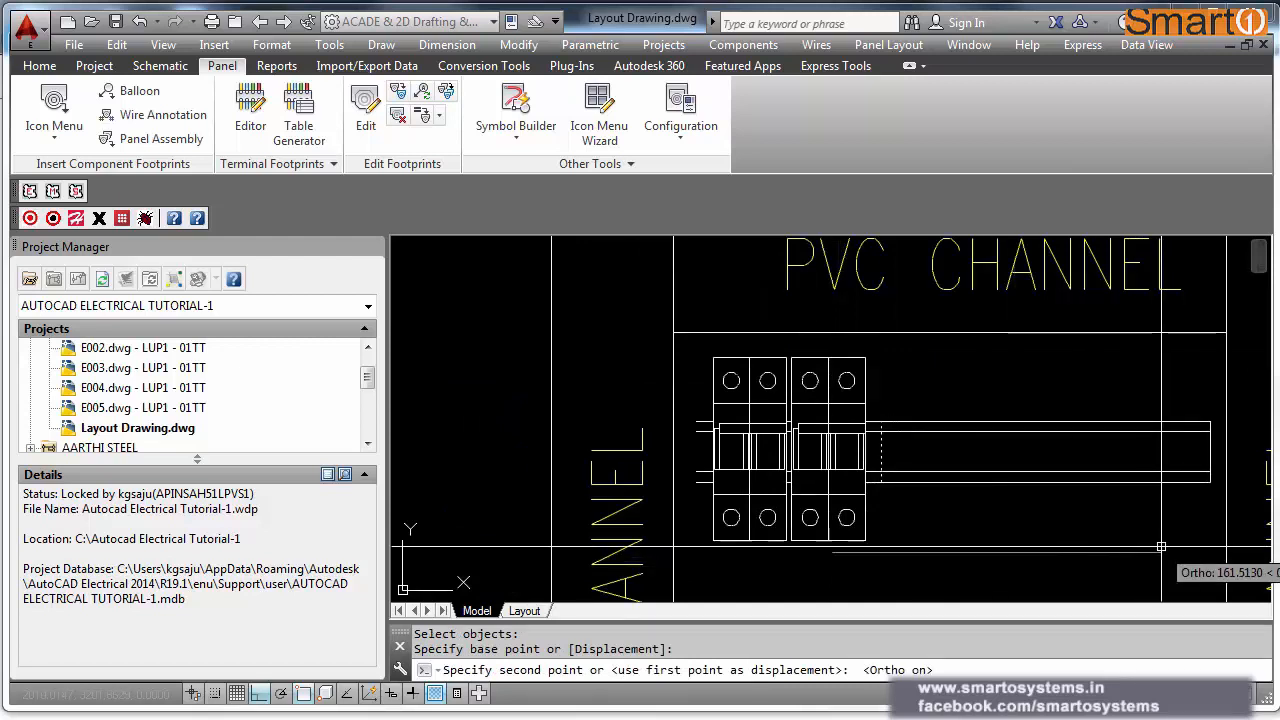
{"action": "left_click", "coordinate": [1161, 546]}
Step: Draw a vertical line closing the rail's open end beside the first MCB
{"action": "type", "text": "l"}
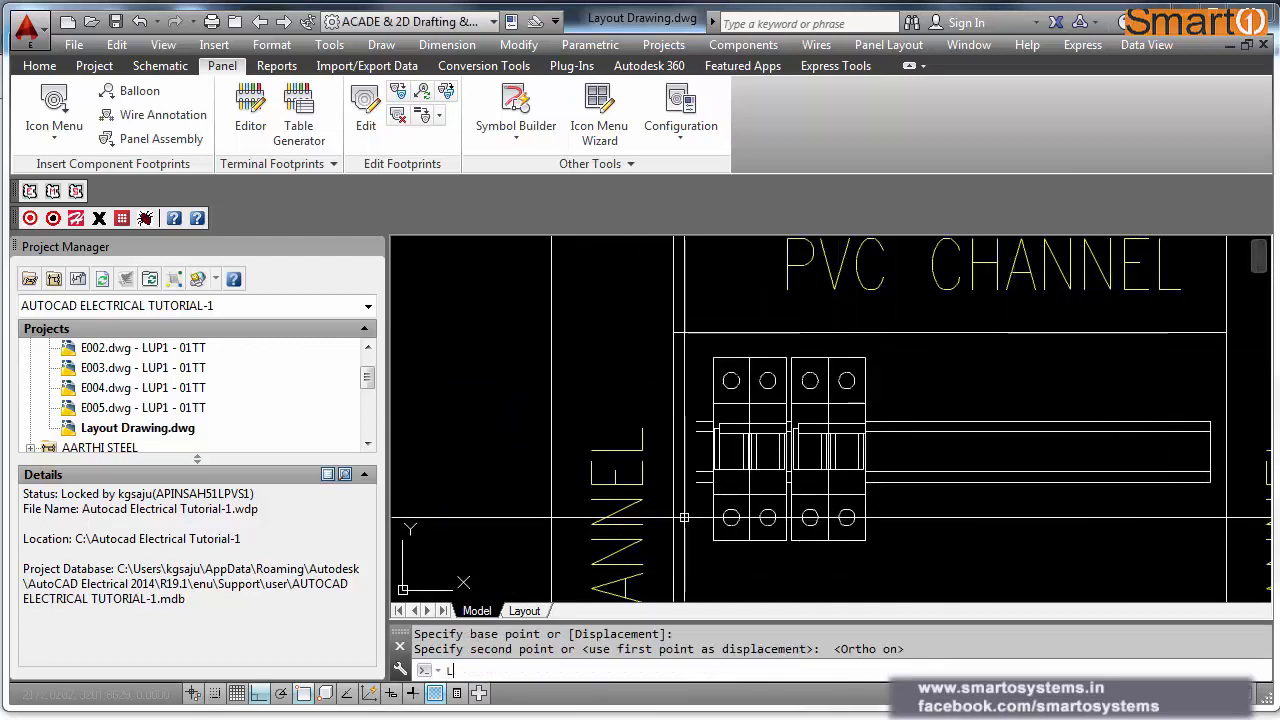
{"action": "key", "text": "Return"}
{"action": "left_click", "coordinate": [696, 422]}
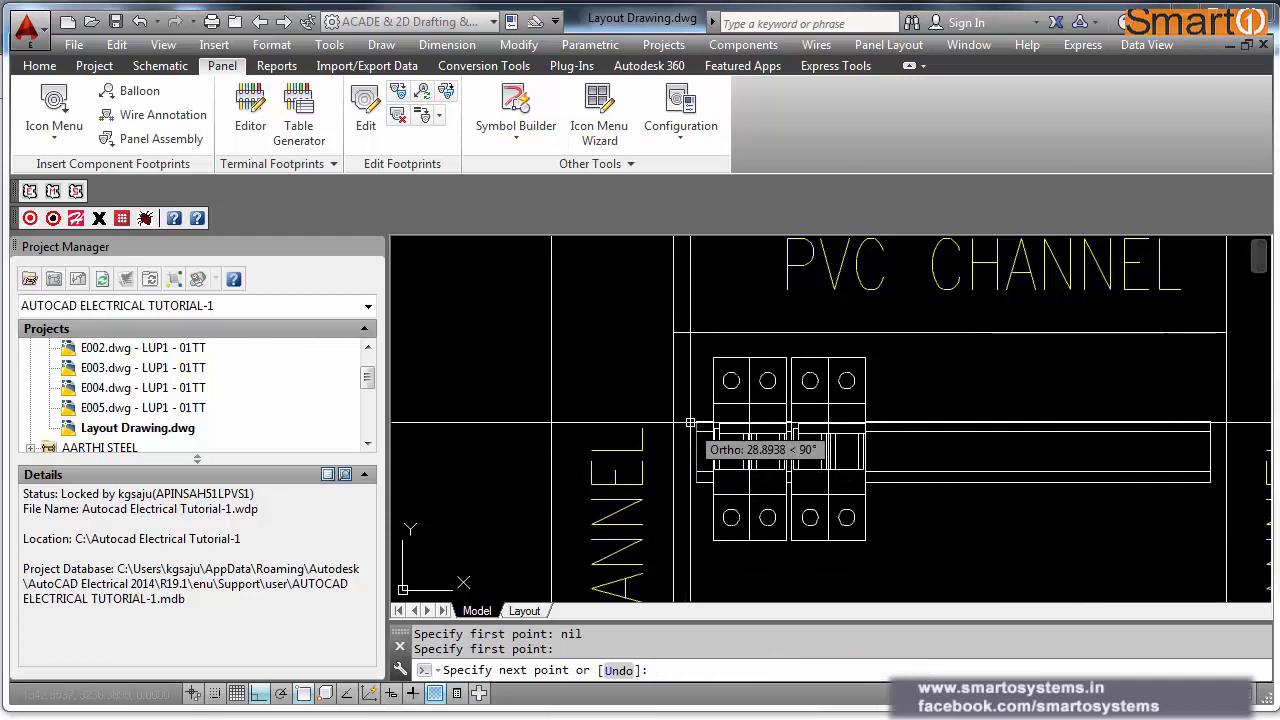
{"action": "key", "text": "Escape"}
Step: Examine the arrangement of the drive, MCCB1, T1 and the MCB rail between the PVC channels inside the enclosure
{"action": "scroll", "coordinate": [842, 414], "scroll_direction": "down", "scroll_amount": 3}
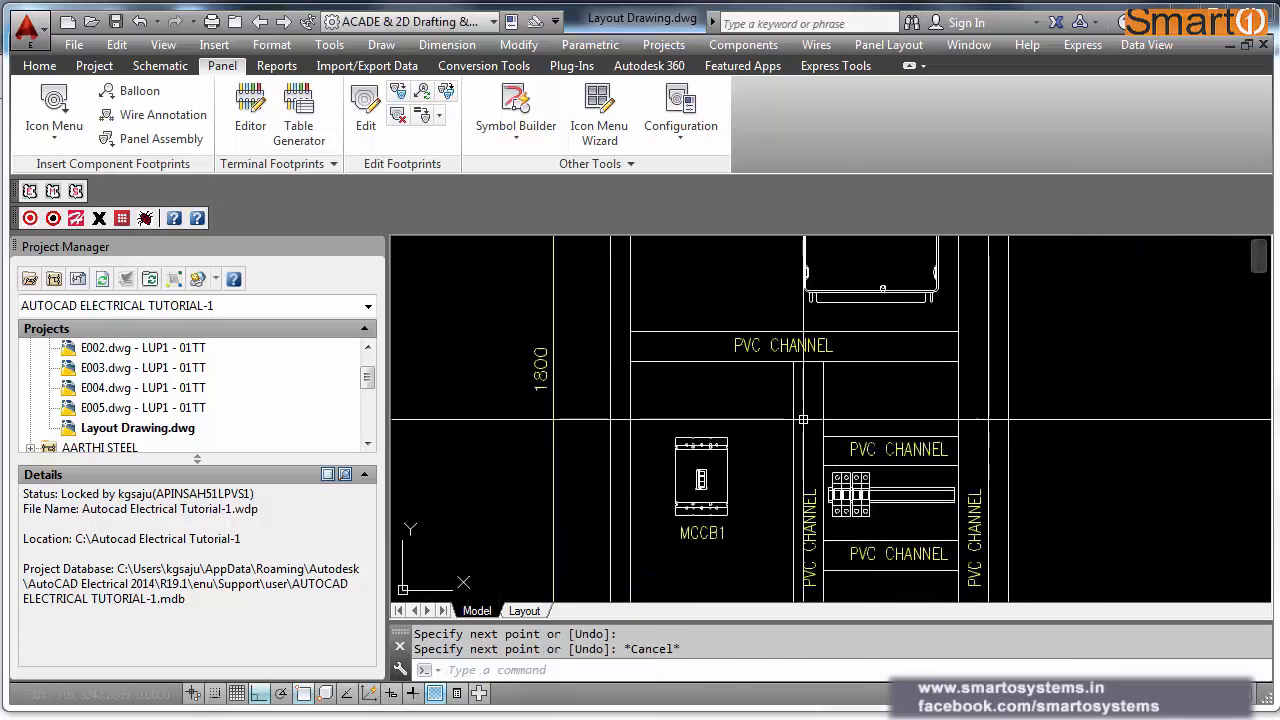
{"action": "scroll", "coordinate": [823, 404], "scroll_direction": "up", "scroll_amount": 3}
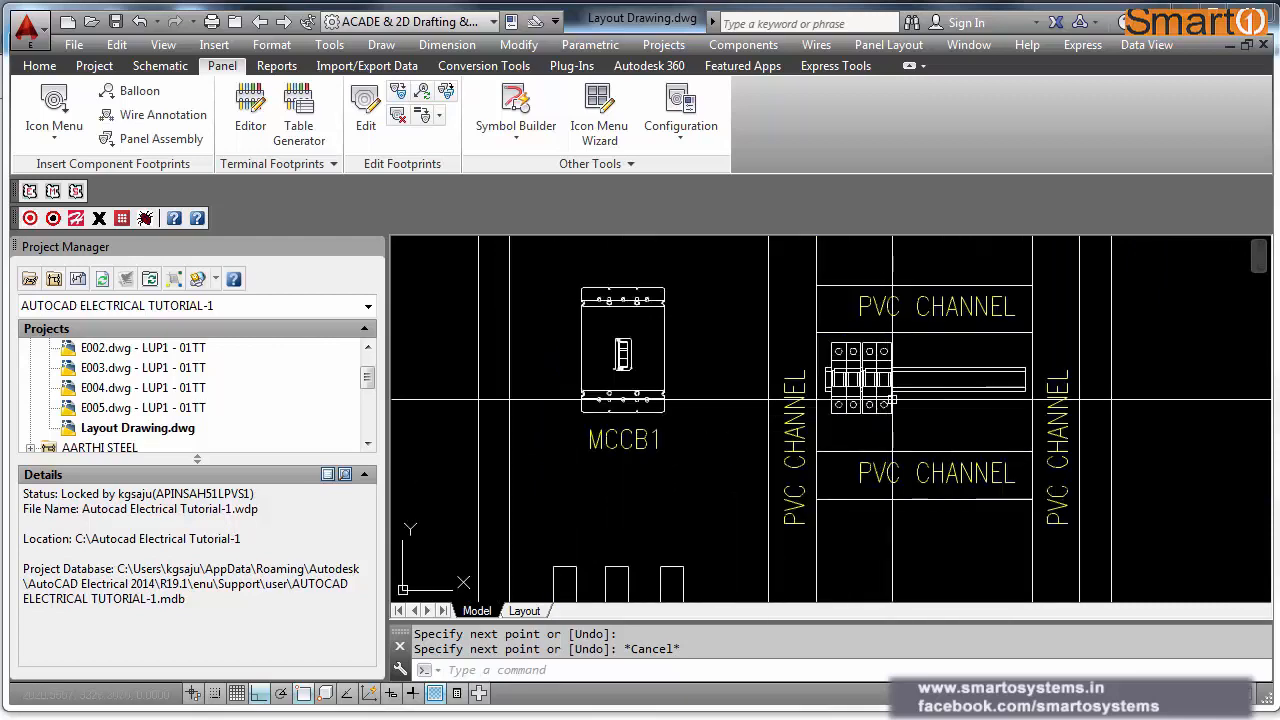
{"action": "scroll", "coordinate": [967, 392], "scroll_direction": "down", "scroll_amount": 2}
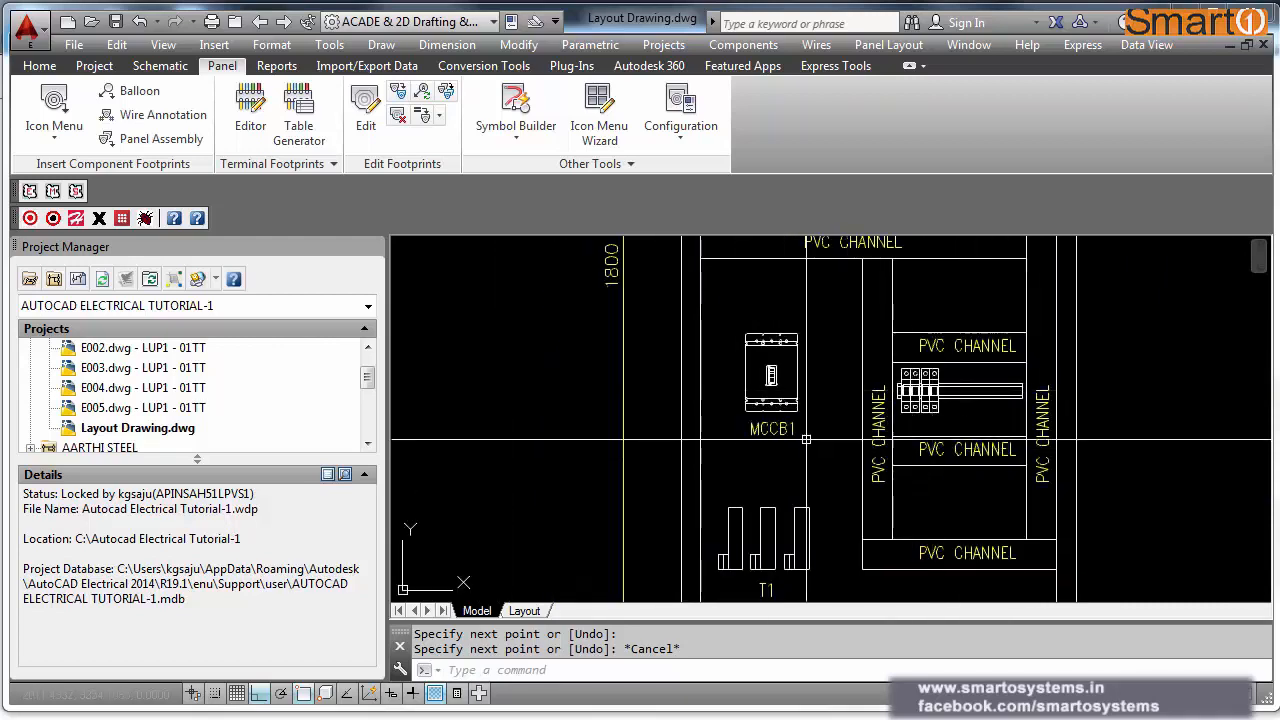
{"action": "scroll", "coordinate": [810, 431], "scroll_direction": "down", "scroll_amount": 2}
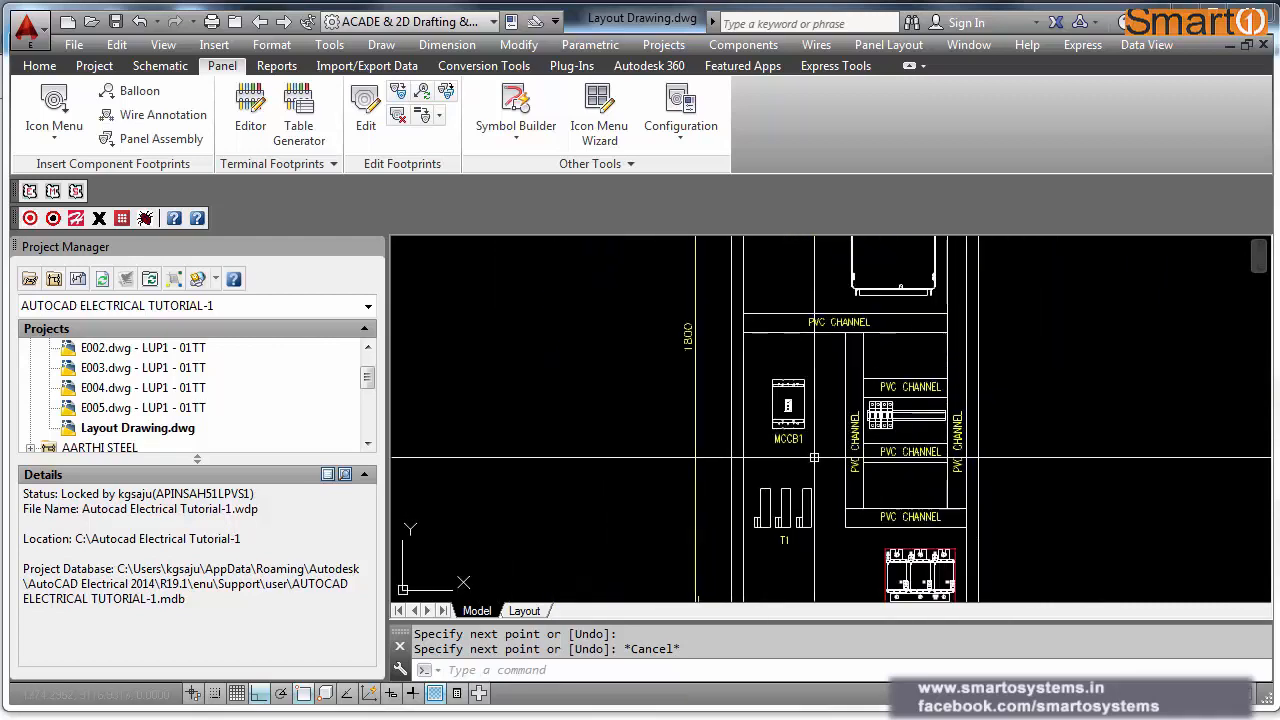
{"action": "scroll", "coordinate": [810, 431], "scroll_direction": "up", "scroll_amount": 2}
{"action": "scroll", "coordinate": [830, 445], "scroll_direction": "down", "scroll_amount": 3}
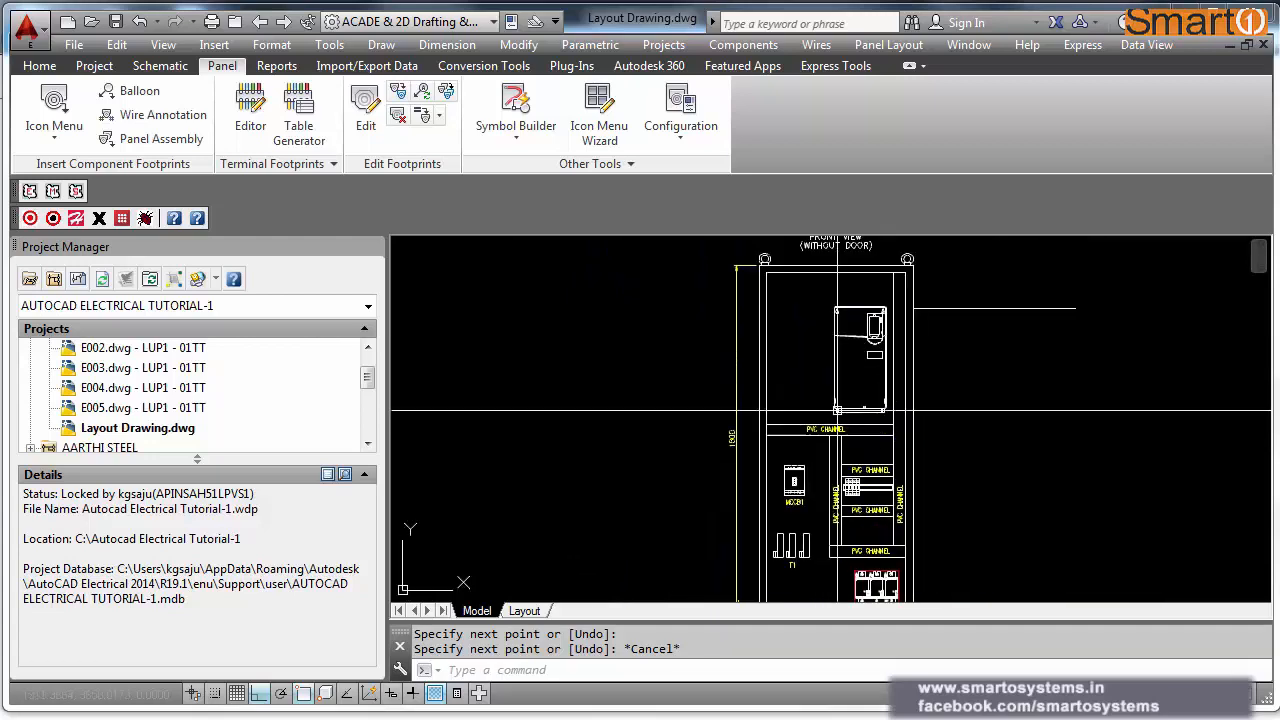
{"action": "scroll", "coordinate": [846, 457], "scroll_direction": "up", "scroll_amount": 1}
{"action": "scroll", "coordinate": [870, 430], "scroll_direction": "down", "scroll_amount": 2}
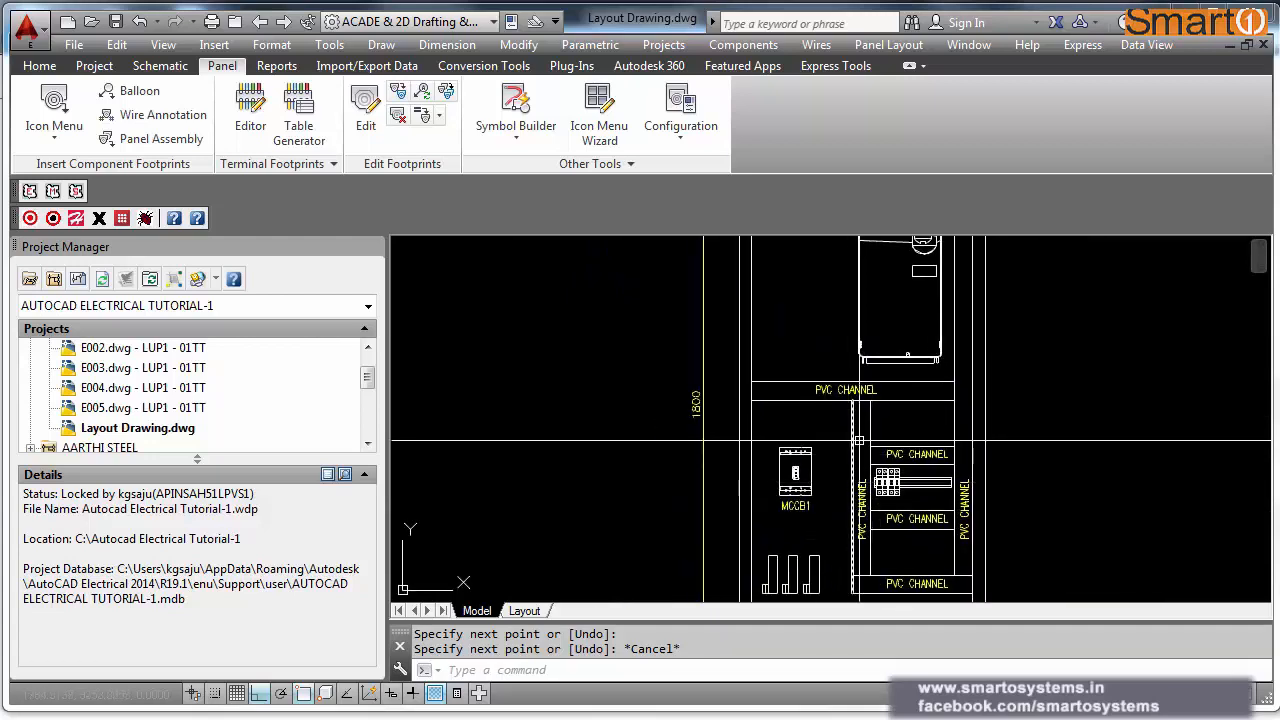
Step: Erase the horizontal reference line extending from the enclosure at the drive's upper edge
{"action": "scroll", "coordinate": [912, 380], "scroll_direction": "down", "scroll_amount": 2}
{"action": "key", "text": "Return"}
{"action": "left_click", "coordinate": [956, 333]}
{"action": "left_click", "coordinate": [880, 420]}
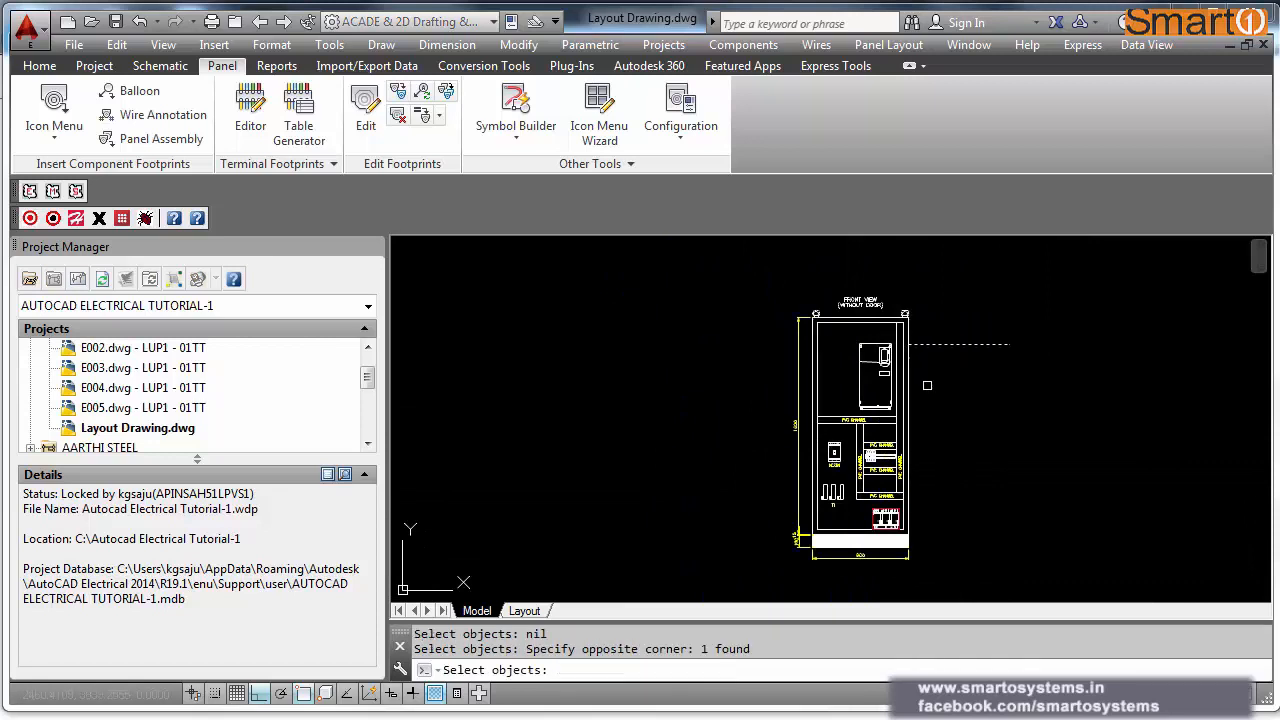
Step: Move the PL1 lamp and DS1 door switch with their labels from the lamp's lower midpoint to the midpoint of the enclosure's inner top edge
{"action": "scroll", "coordinate": [940, 436], "scroll_direction": "down", "scroll_amount": 4}
{"action": "scroll", "coordinate": [940, 436], "scroll_direction": "up", "scroll_amount": 5}
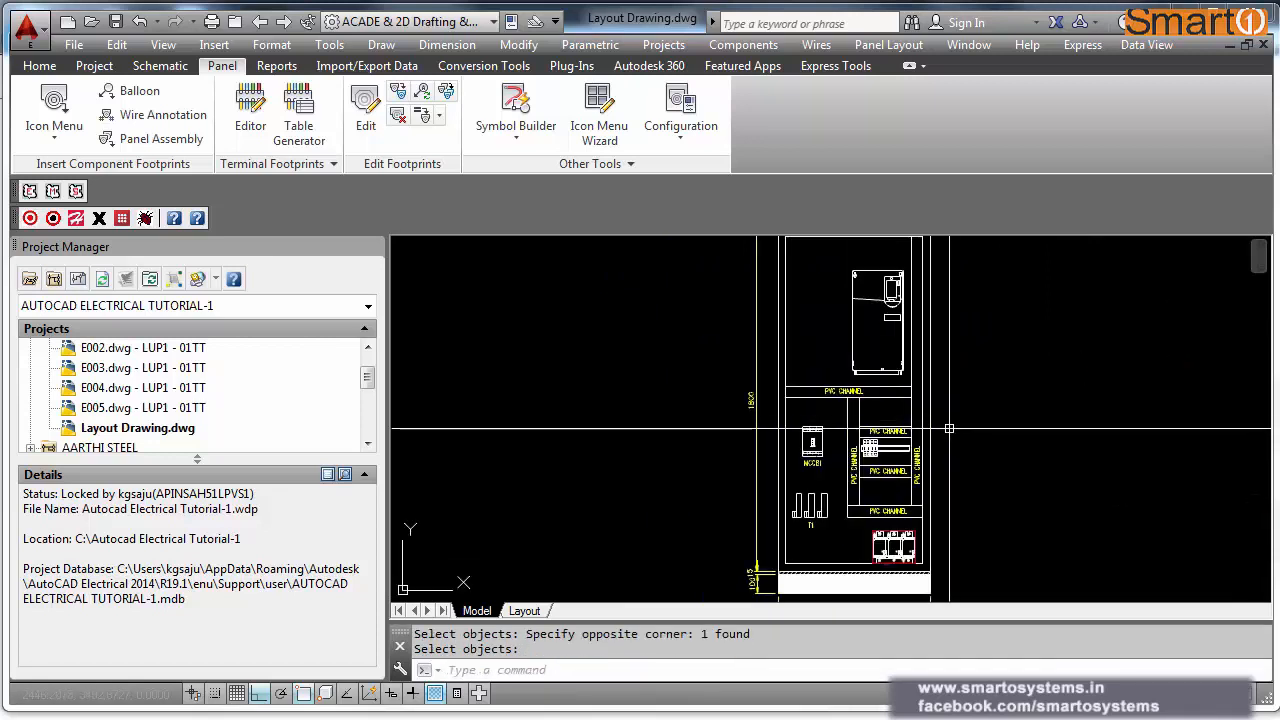
{"action": "scroll", "coordinate": [1023, 434], "scroll_direction": "down", "scroll_amount": 3}
{"action": "scroll", "coordinate": [1023, 434], "scroll_direction": "up", "scroll_amount": 5}
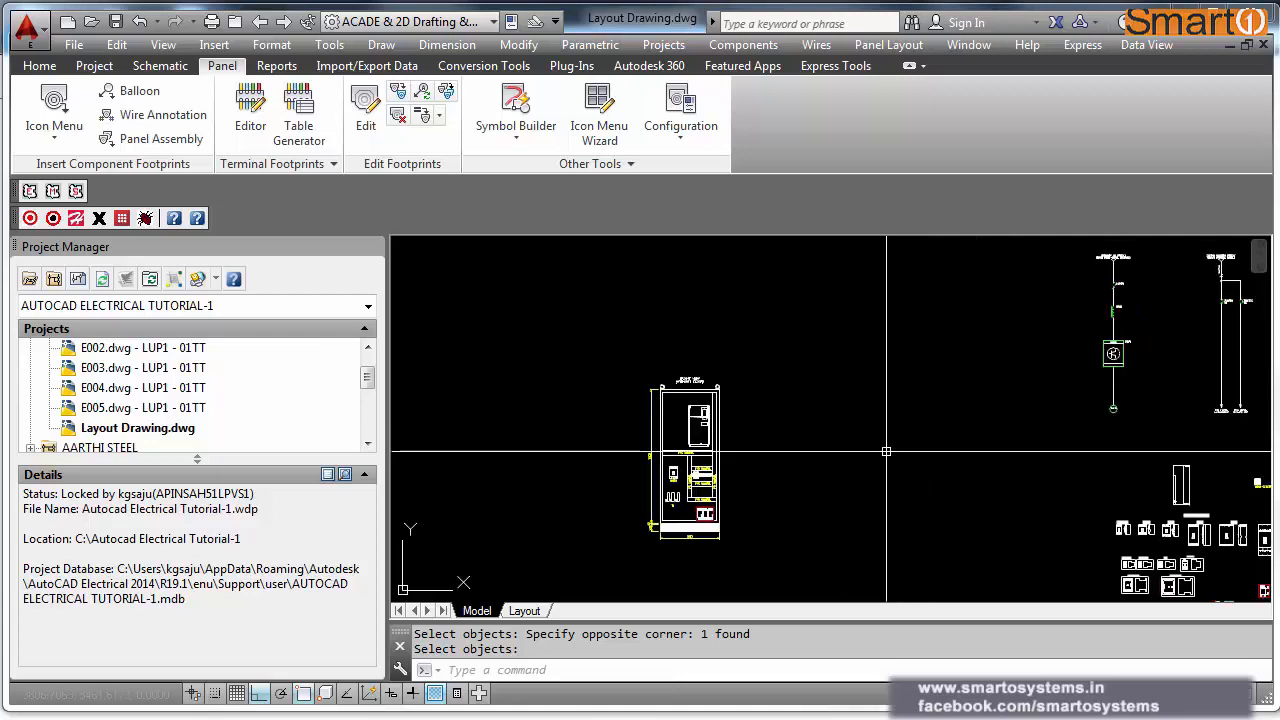
{"action": "scroll", "coordinate": [1094, 466], "scroll_direction": "up", "scroll_amount": 2}
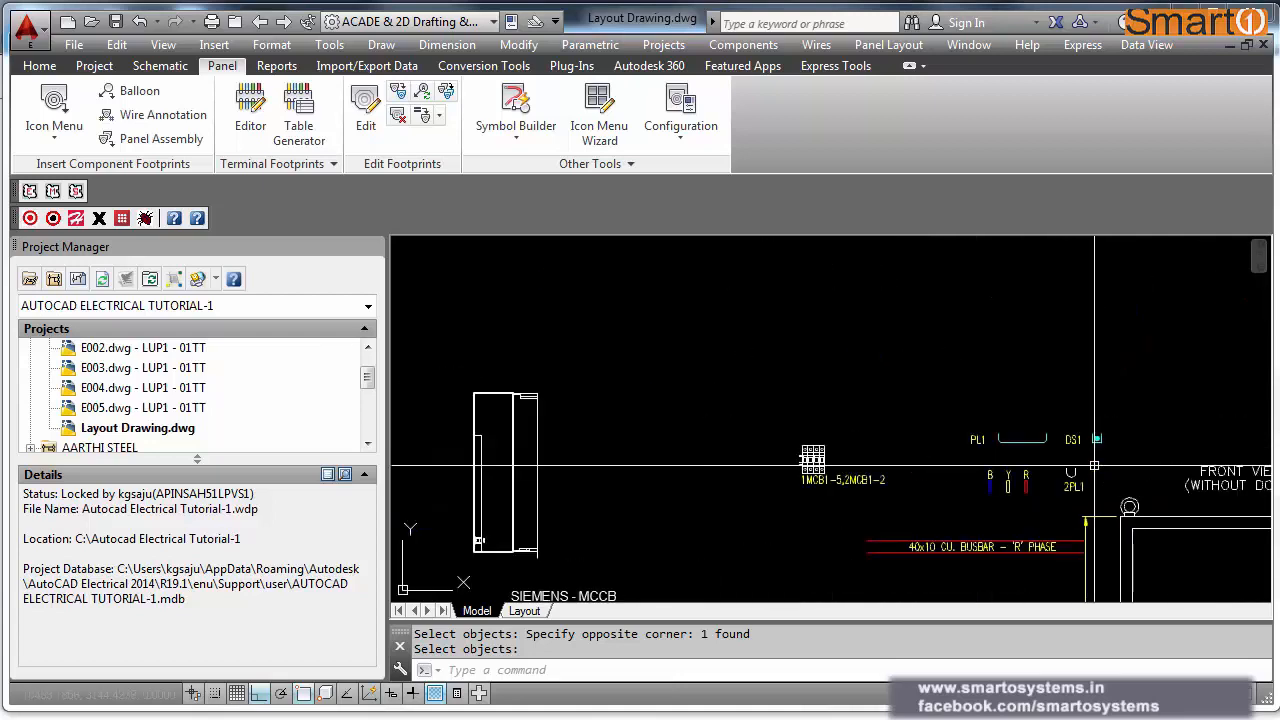
{"action": "left_click", "coordinate": [1115, 458]}
{"action": "left_click", "coordinate": [871, 395]}
{"action": "key", "text": "Return"}
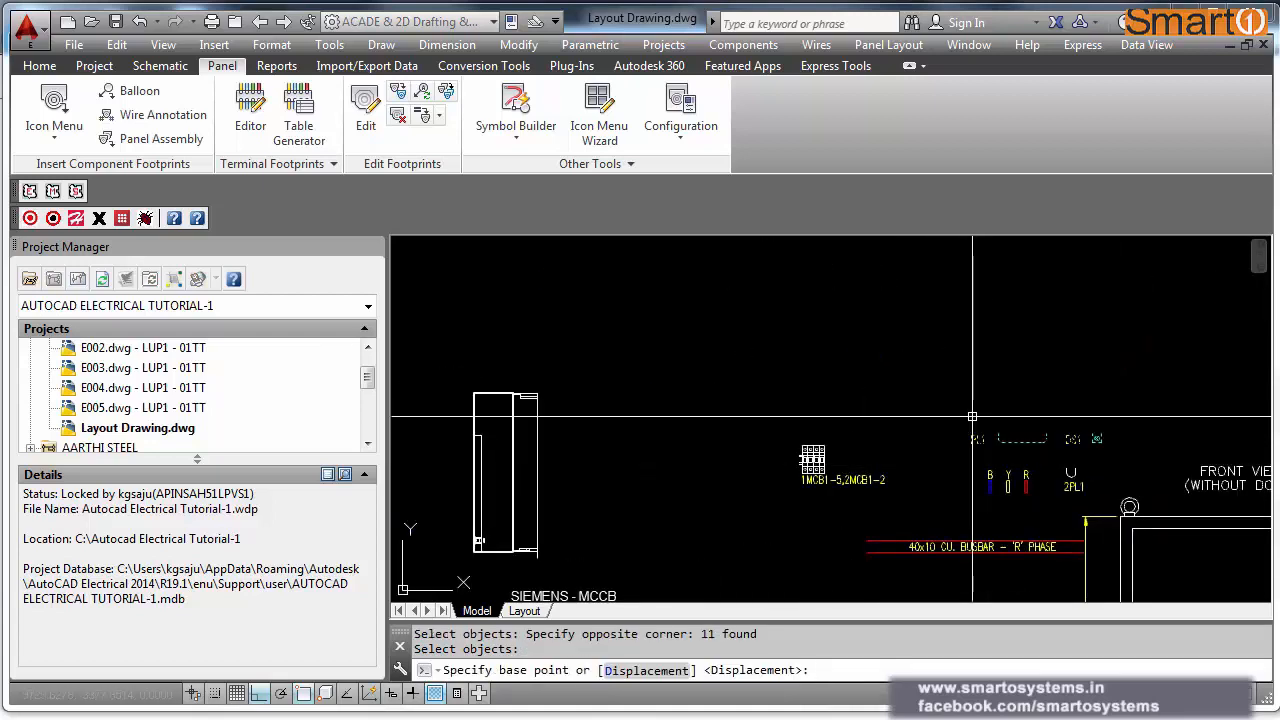
{"action": "type", "text": "MID"}
{"action": "key", "text": "Return"}
{"action": "left_click", "coordinate": [1022, 441]}
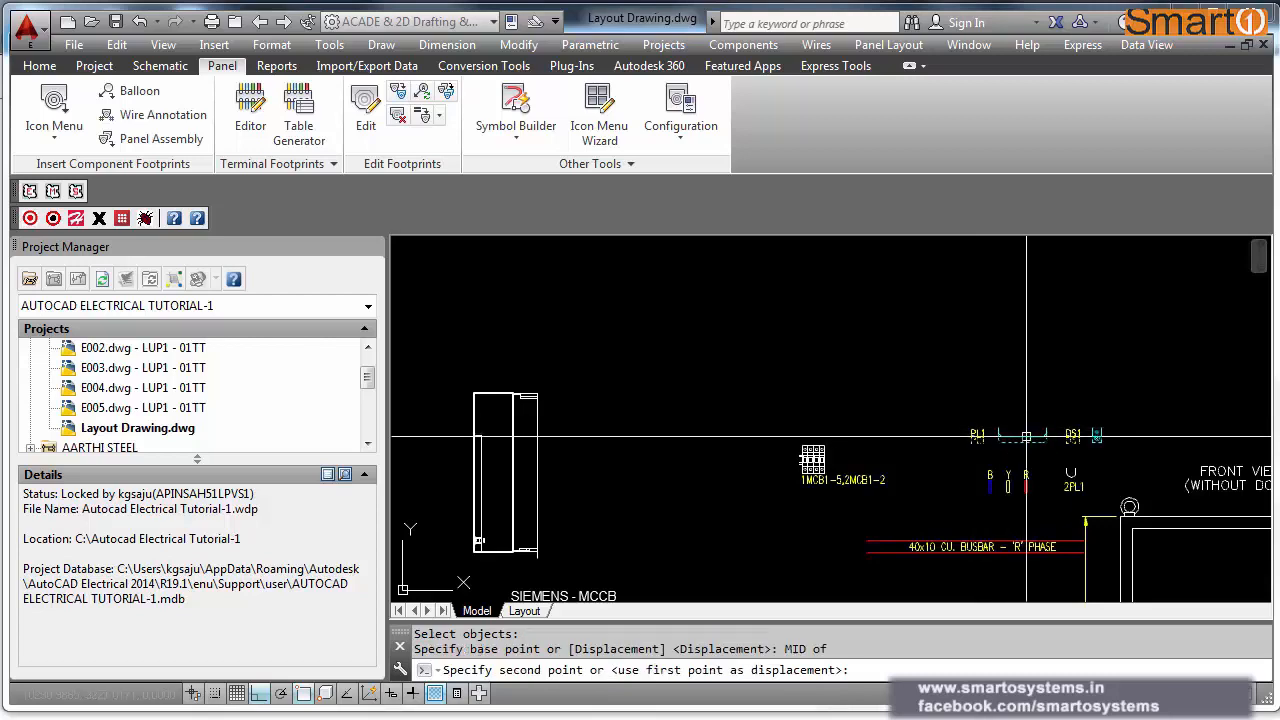
{"action": "scroll", "coordinate": [1108, 435], "scroll_direction": "down", "scroll_amount": 6}
{"action": "scroll", "coordinate": [833, 405], "scroll_direction": "up", "scroll_amount": 3}
{"action": "middle_click_drag", "start_coordinate": [758, 519], "coordinate": [1178, 519]}
{"action": "type", "text": "MI"}
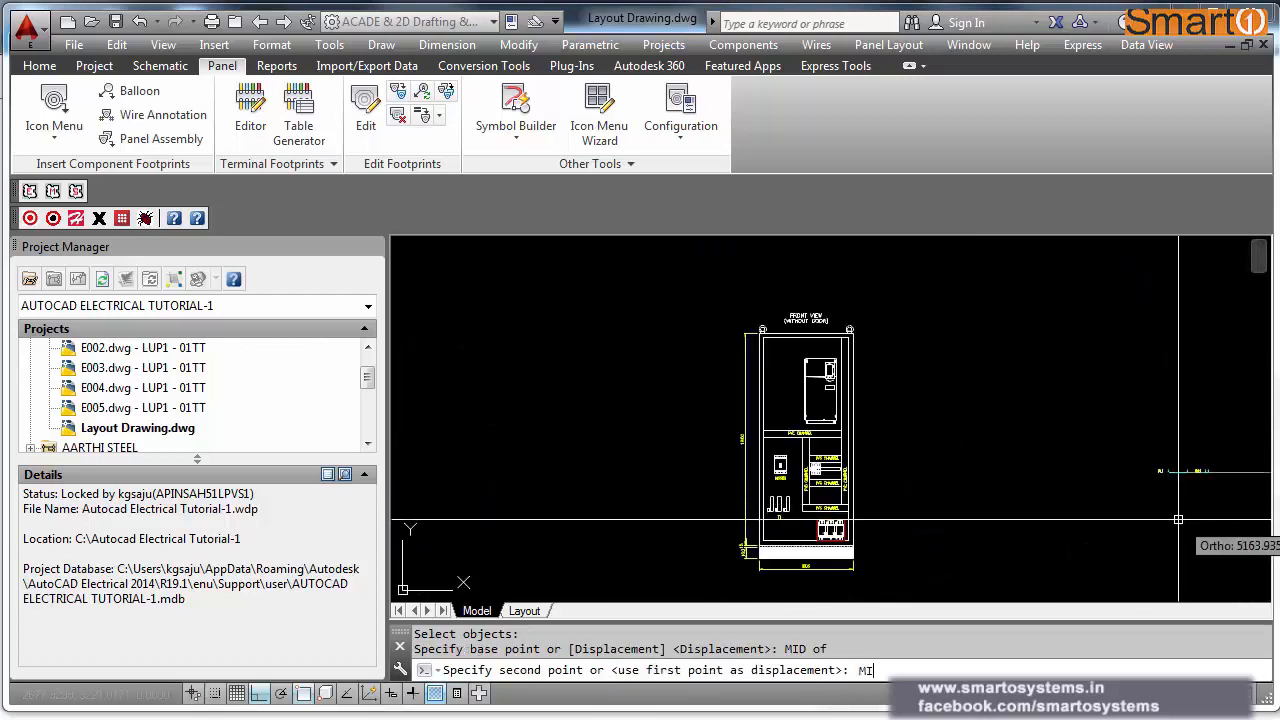
{"action": "type", "text": "D"}
{"action": "key", "text": "Return"}
{"action": "scroll", "coordinate": [800, 345], "scroll_direction": "up", "scroll_amount": 4}
{"action": "left_click", "coordinate": [794, 346]}
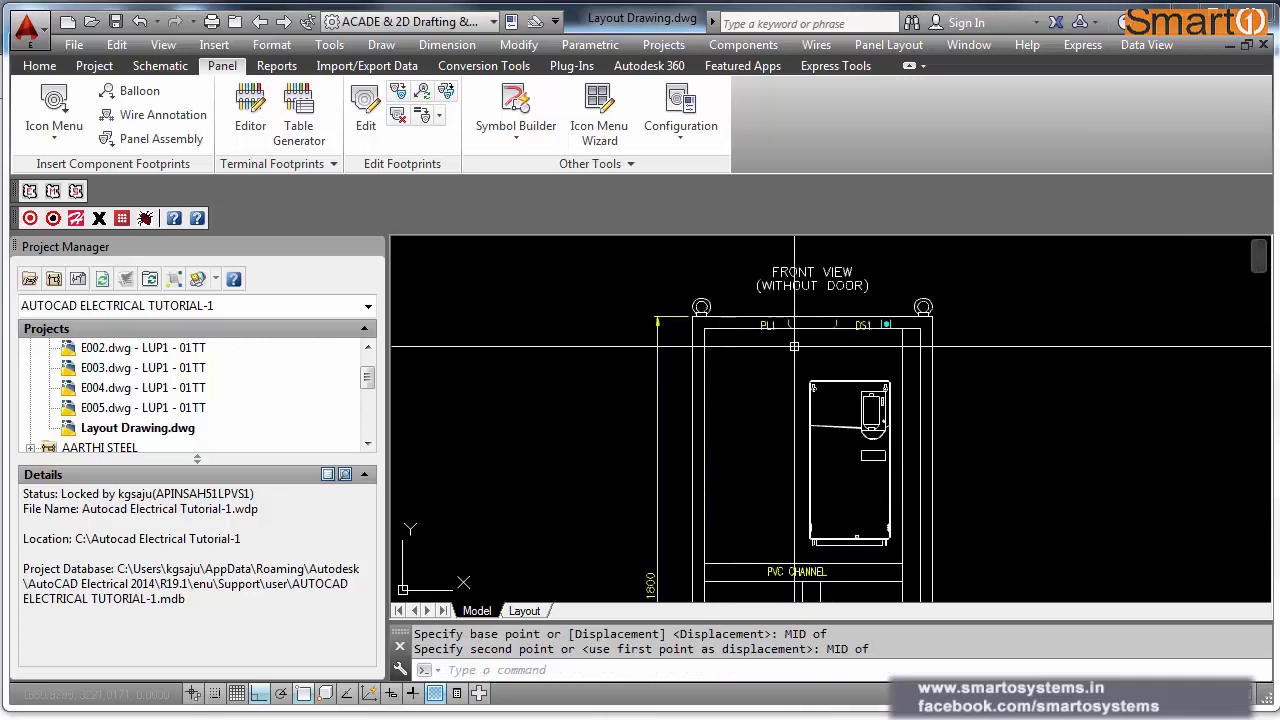
Step: Move the same PL1 and DS1 set vertically down so the lamp's upper end meets the enclosure's inner top edge
{"action": "key", "text": "Return"}
{"action": "key", "text": "Return"}
{"action": "scroll", "coordinate": [794, 346], "scroll_direction": "up", "scroll_amount": 4}
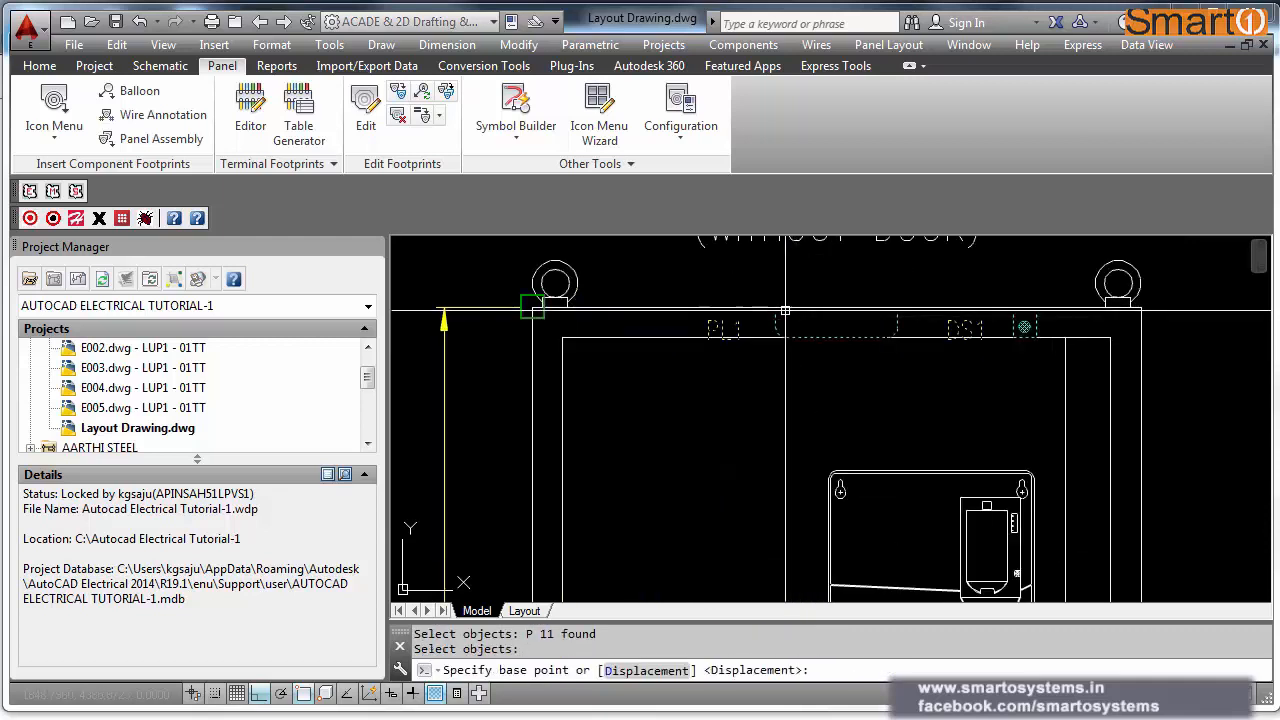
{"action": "left_click", "coordinate": [786, 339]}
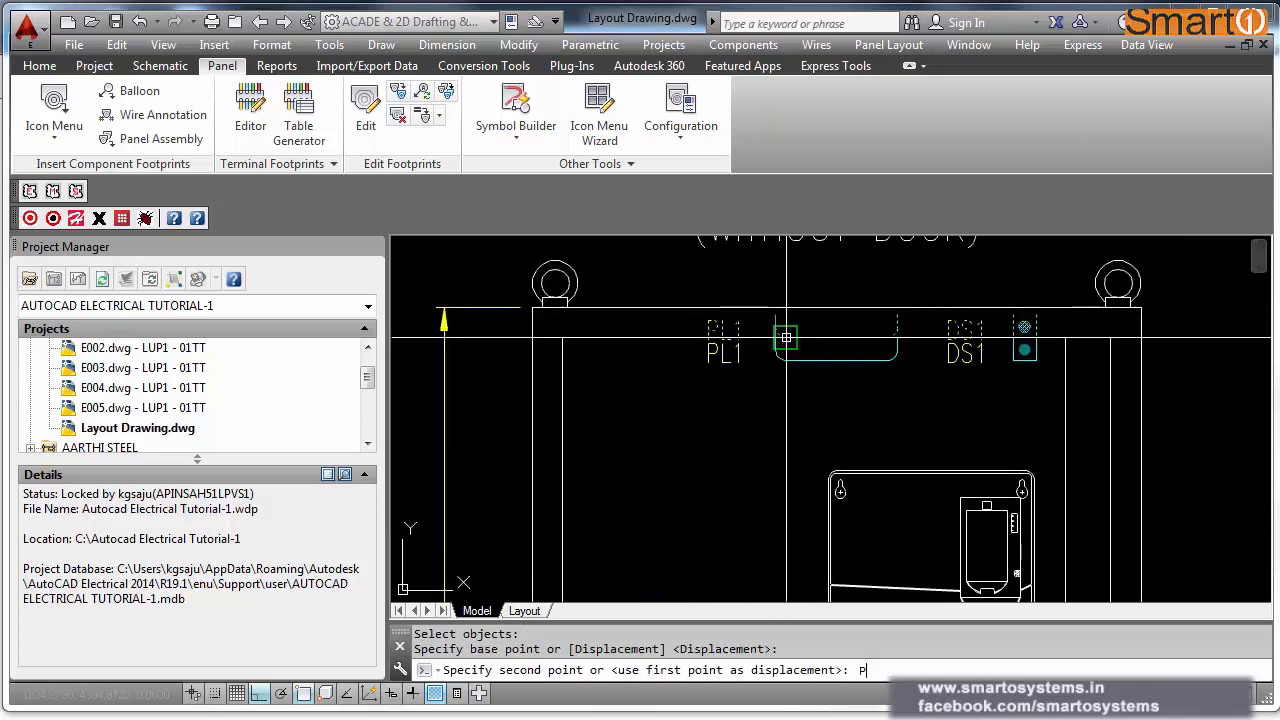
{"action": "left_click", "coordinate": [976, 407]}
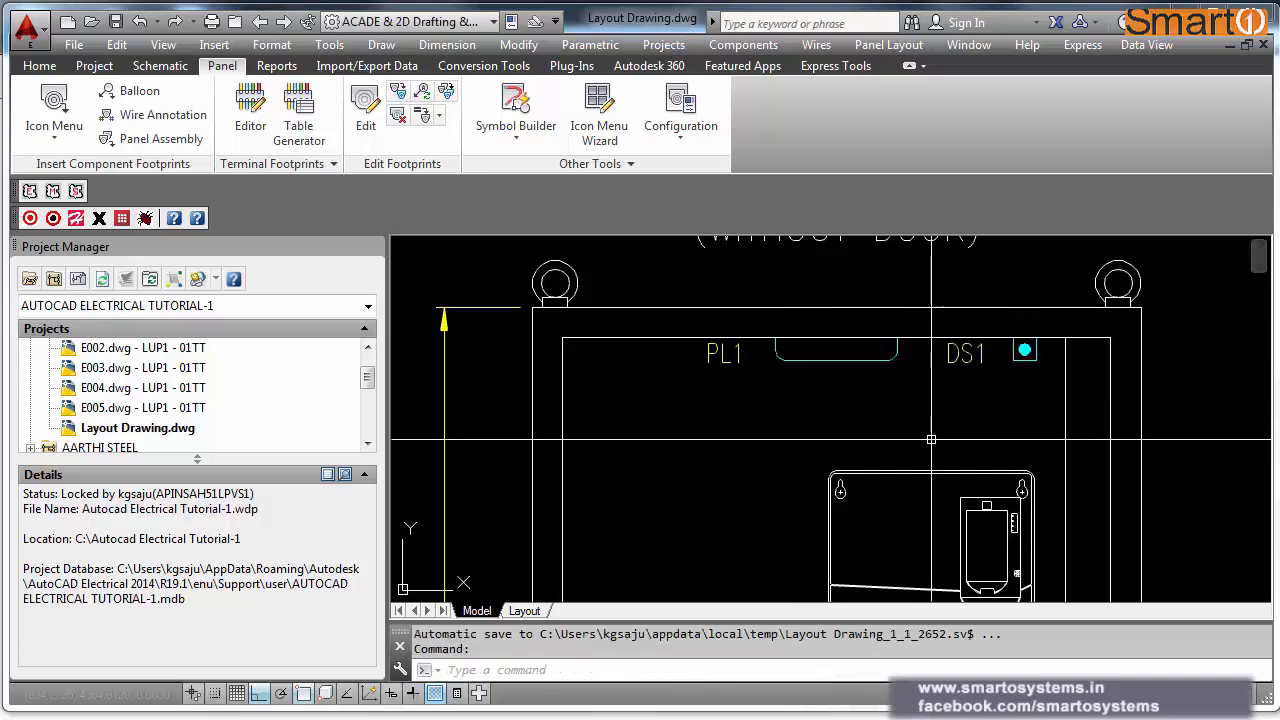
{"action": "scroll", "coordinate": [976, 407], "scroll_direction": "down", "scroll_amount": 4}
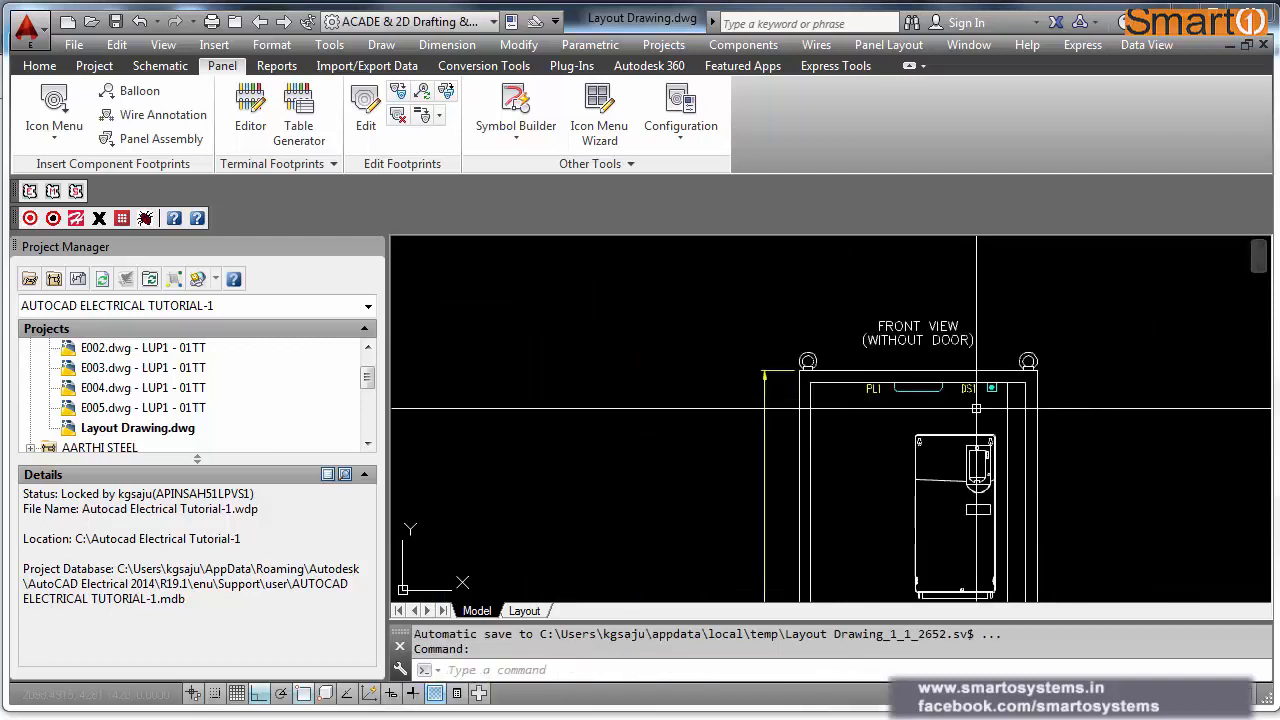
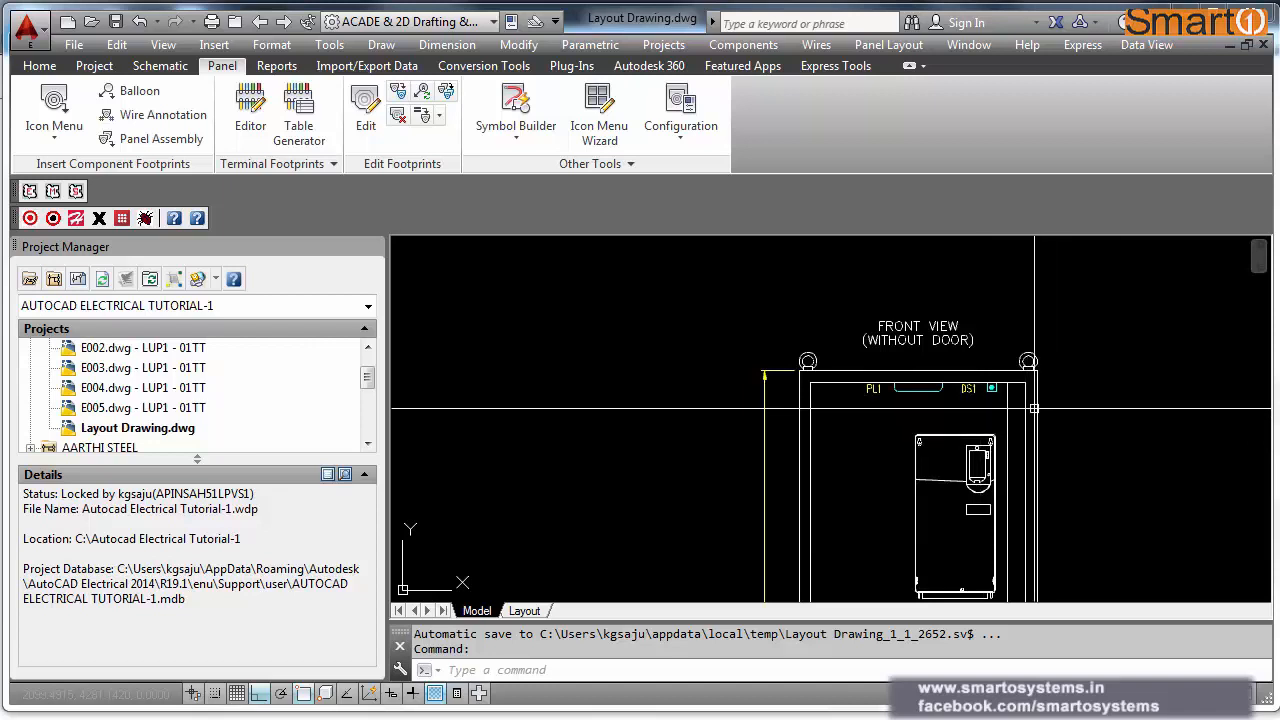
Step: Examine the panel layout in the enclosure front view, from the PL1 lamp and DS1 door switch down to the base
{"action": "scroll", "coordinate": [1032, 407], "scroll_direction": "up", "scroll_amount": 4}
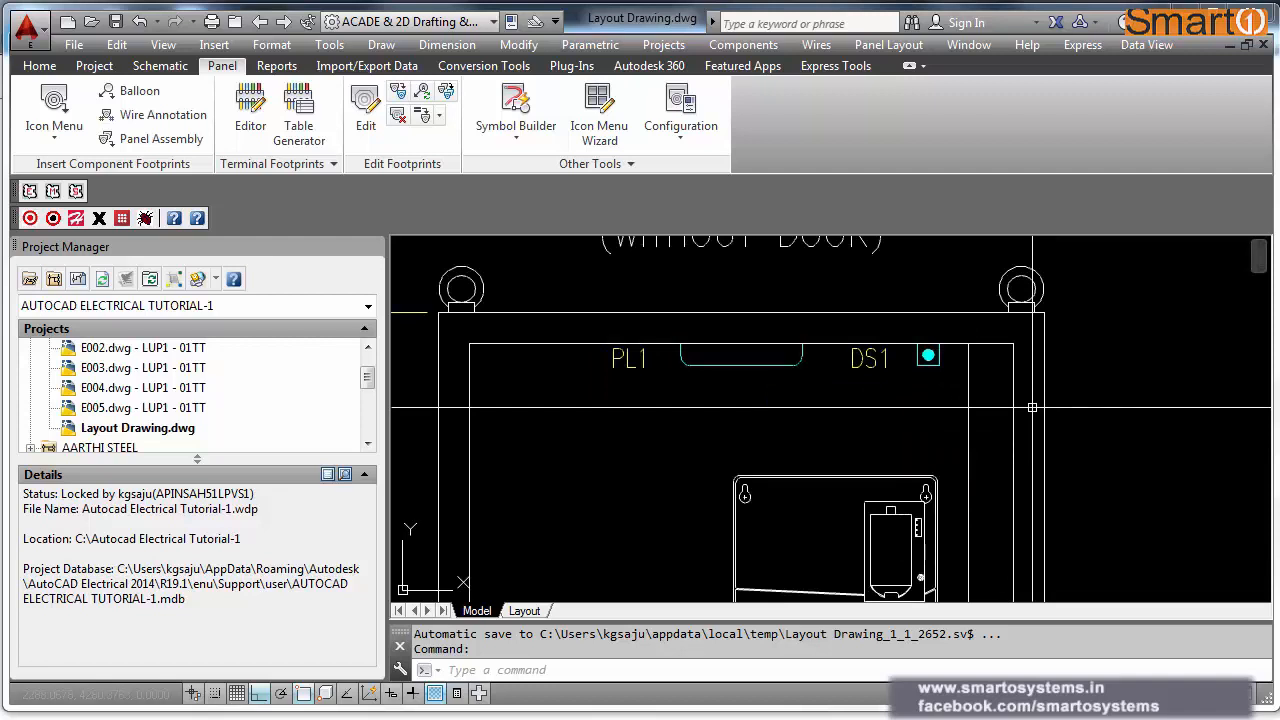
{"action": "scroll", "coordinate": [1032, 407], "scroll_direction": "down", "scroll_amount": 2}
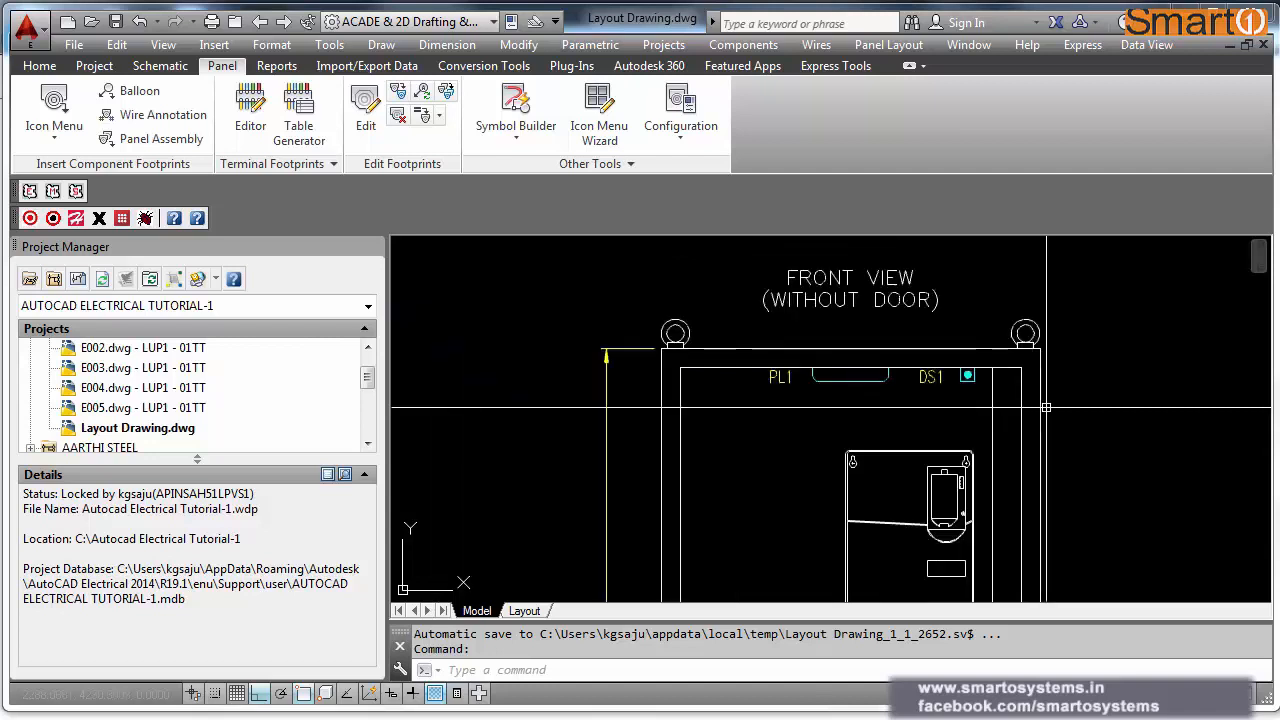
{"action": "scroll", "coordinate": [1046, 407], "scroll_direction": "down", "scroll_amount": 2}
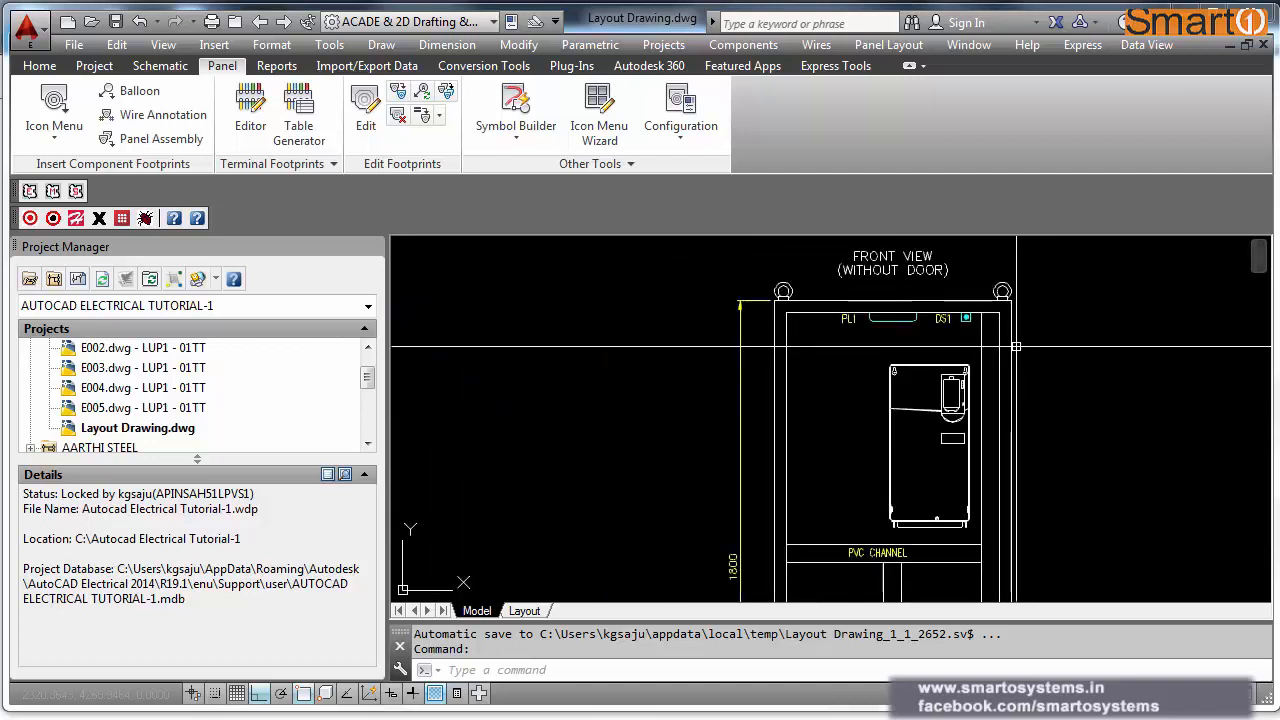
{"action": "scroll", "coordinate": [1016, 346], "scroll_direction": "down", "scroll_amount": 2}
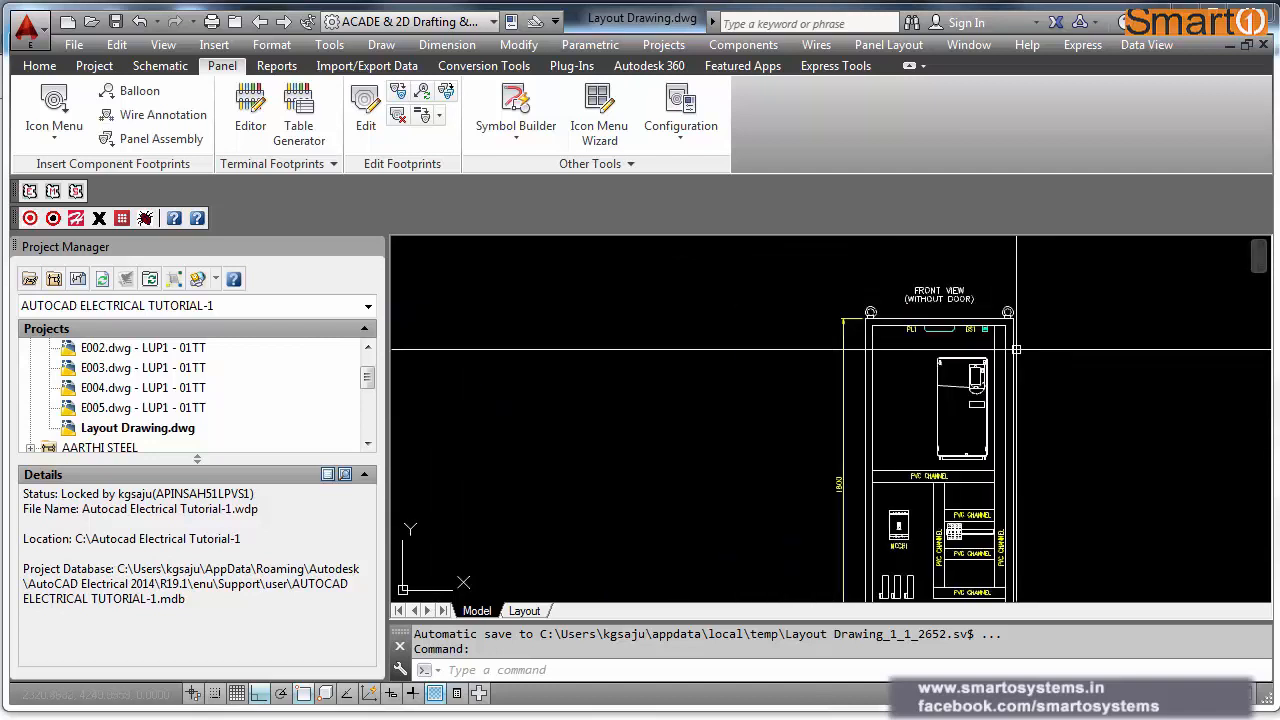
{"action": "mouse_move", "coordinate": [1025, 419]}
{"action": "middle_mouse_down"}
{"action": "mouse_move", "coordinate": [885, 374]}
{"action": "mouse_move", "coordinate": [862, 389]}
{"action": "middle_mouse_up"}
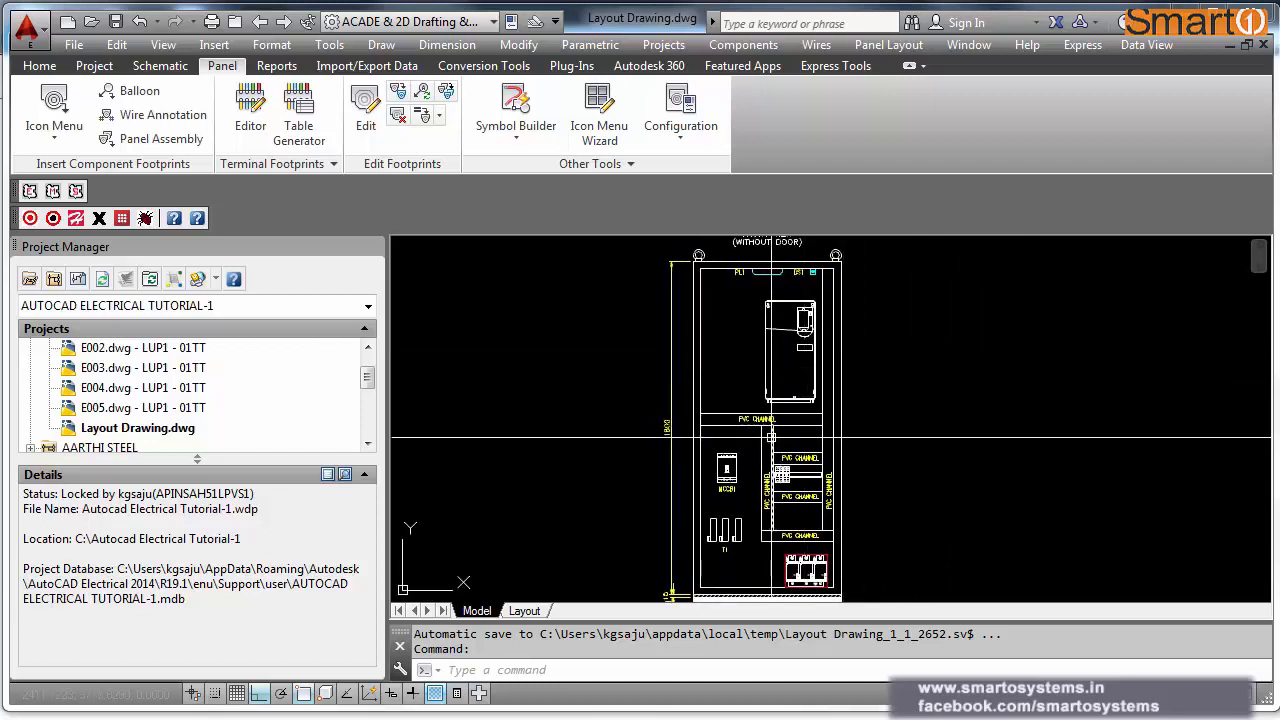
{"action": "scroll", "coordinate": [771, 437], "scroll_direction": "up", "scroll_amount": 2}
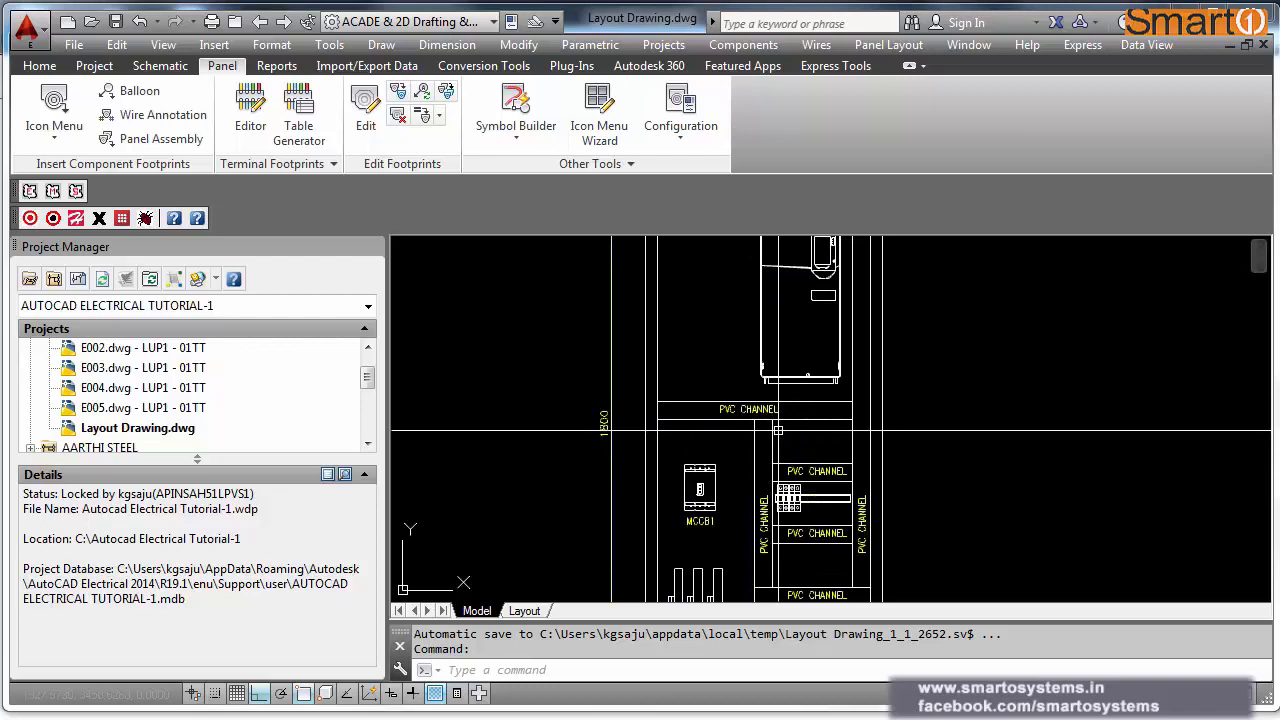
{"action": "scroll", "coordinate": [778, 430], "scroll_direction": "down", "scroll_amount": 2}
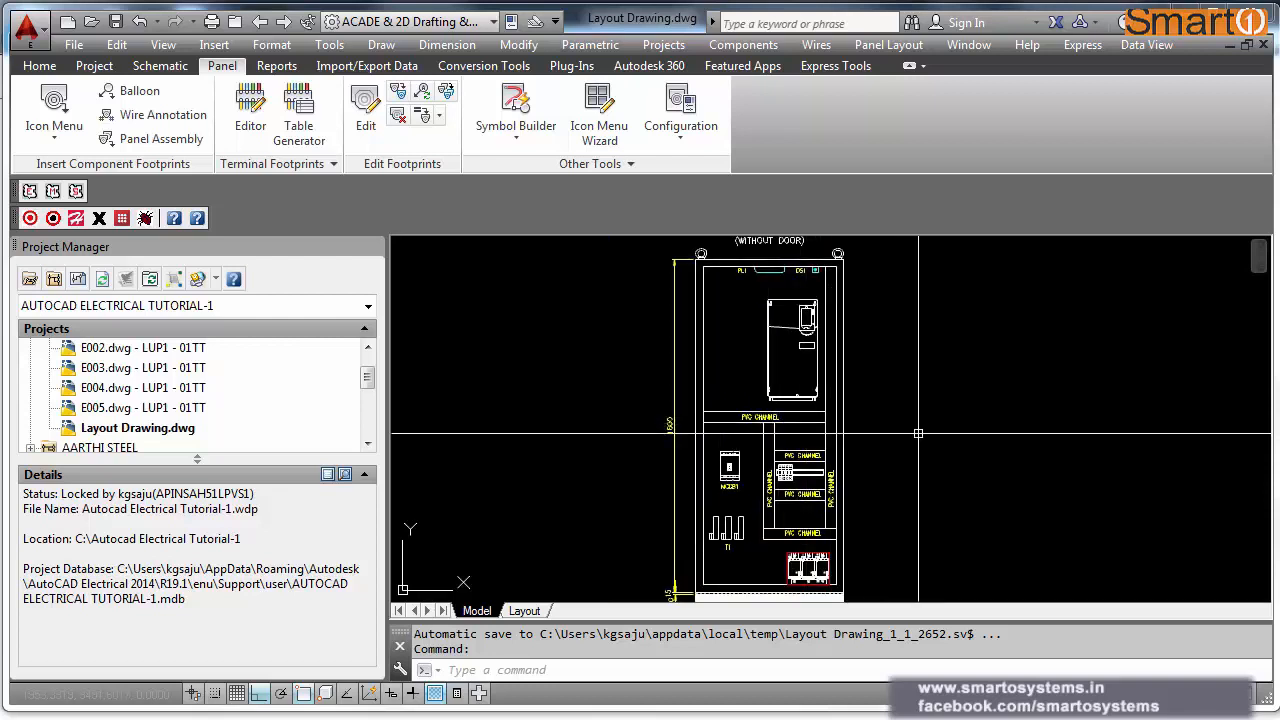
{"action": "middle_click_drag", "start_coordinate": [904, 431], "coordinate": [912, 407]}
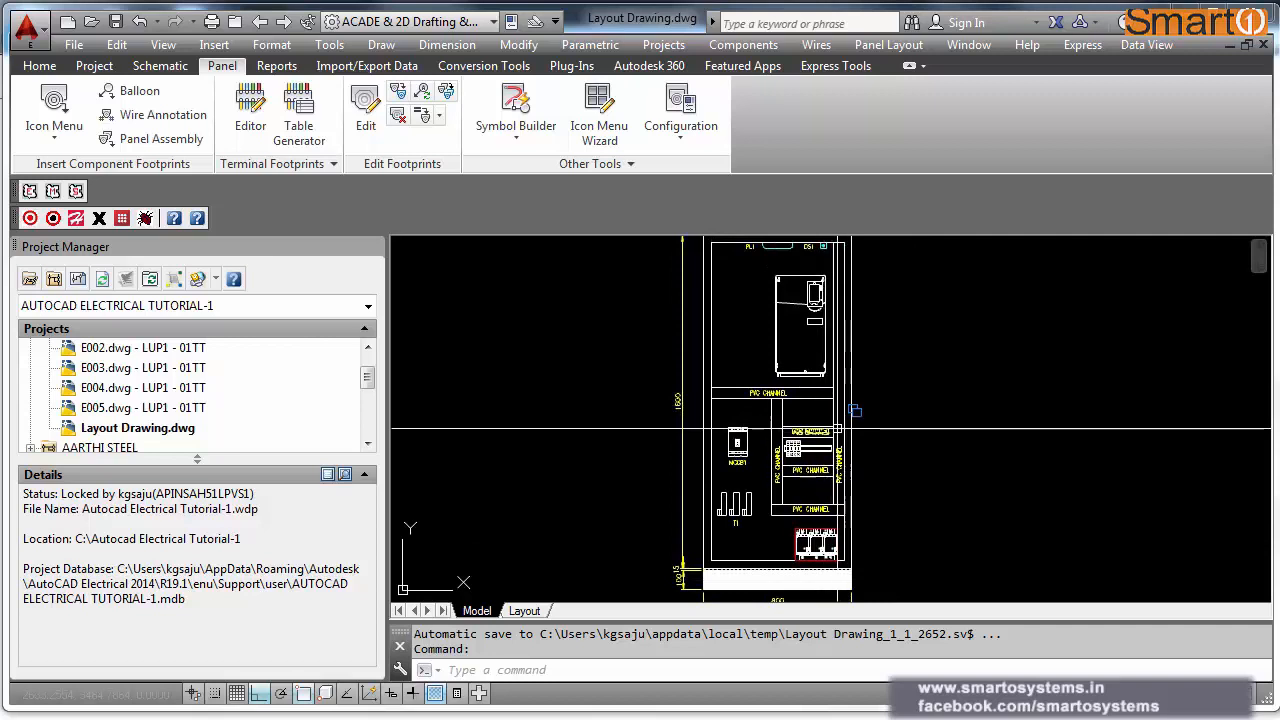
{"action": "scroll", "coordinate": [871, 425], "scroll_direction": "down", "scroll_amount": 2}
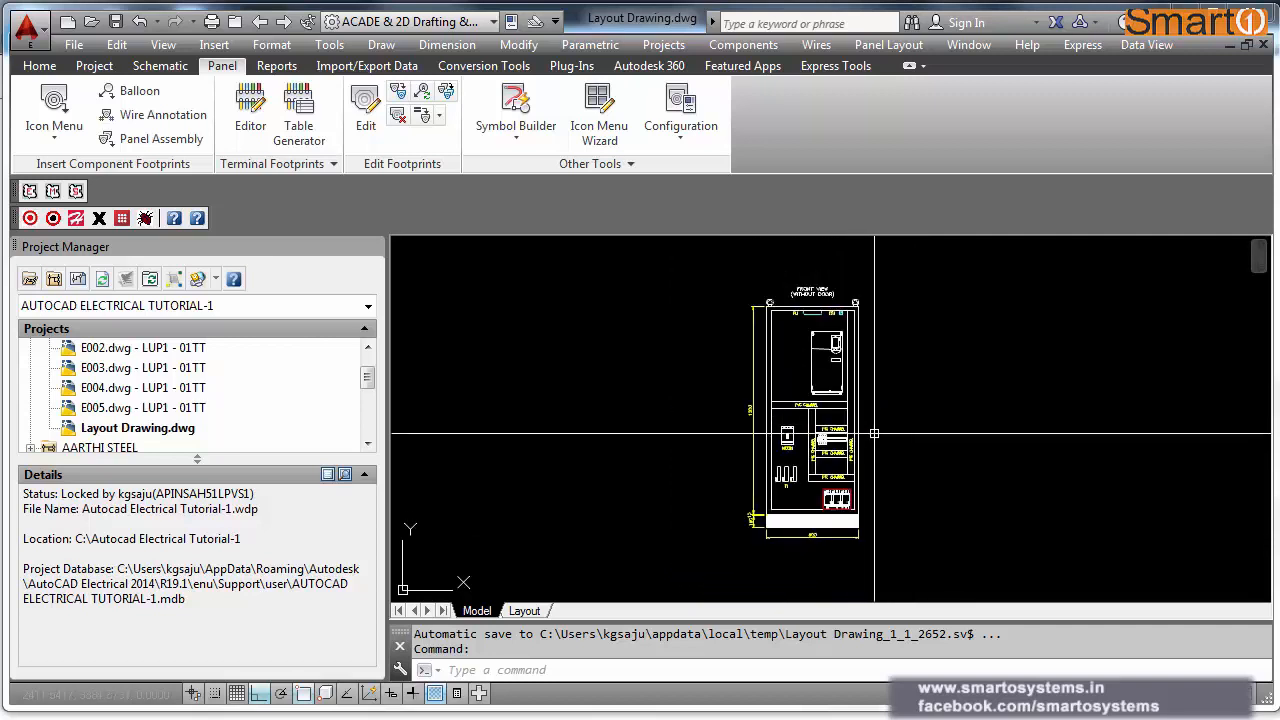
{"action": "scroll", "coordinate": [830, 418], "scroll_direction": "up", "scroll_amount": 2}
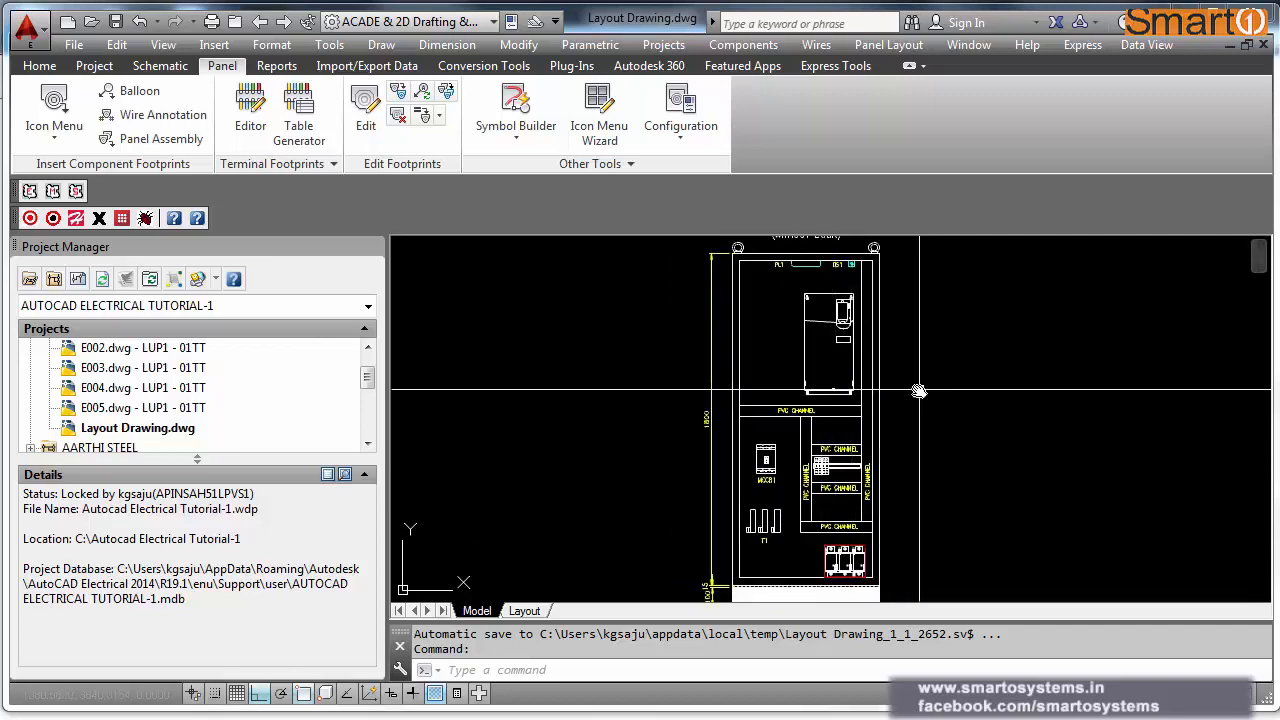
{"action": "middle_click_drag", "start_coordinate": [919, 392], "coordinate": [847, 376]}
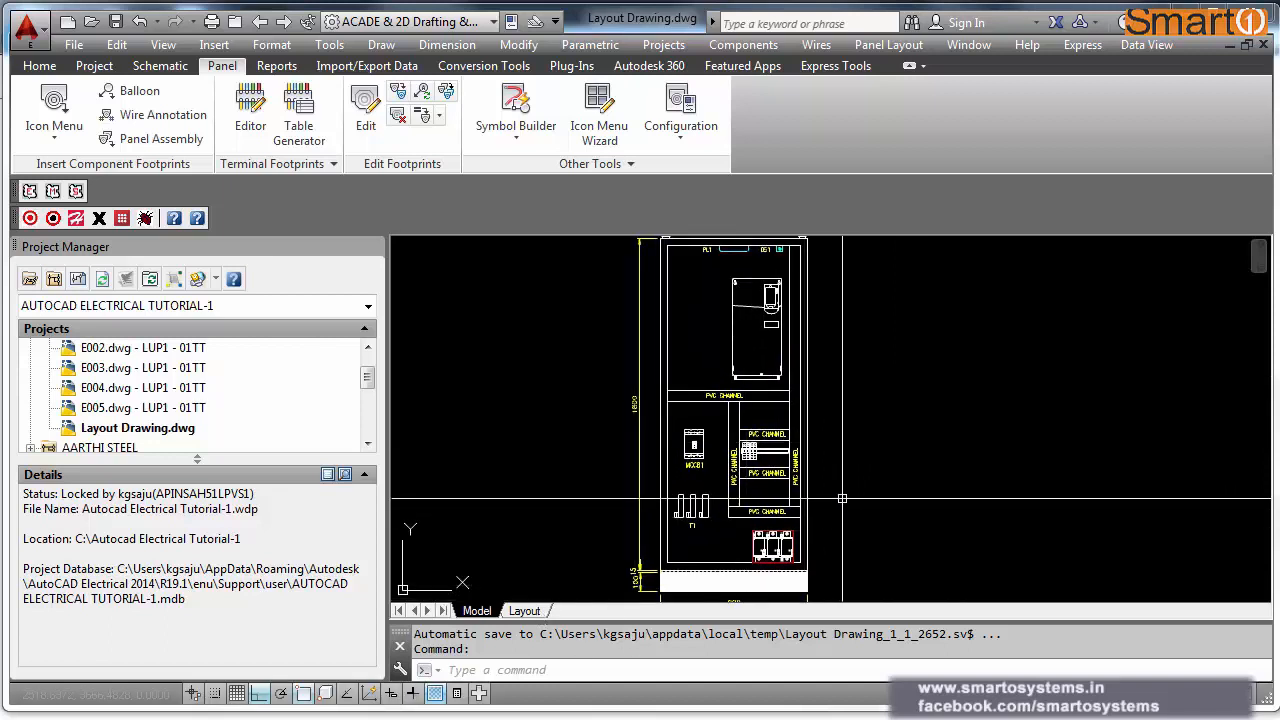
Step: Copy the left side view without cover next to the populated front view, aligning it with the front view's base
{"action": "scroll", "coordinate": [600, 430], "scroll_direction": "down", "scroll_amount": 6}
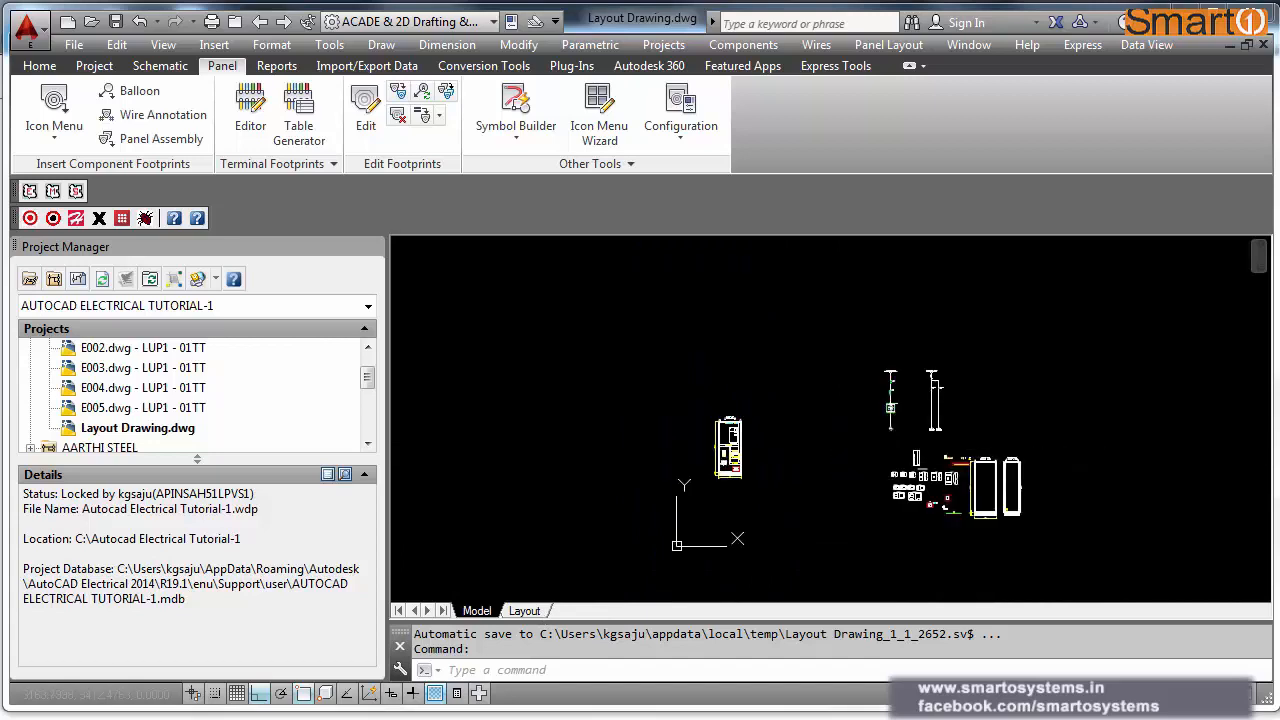
{"action": "scroll", "coordinate": [934, 377], "scroll_direction": "up", "scroll_amount": 3}
{"action": "scroll", "coordinate": [934, 377], "scroll_direction": "down", "scroll_amount": 3}
{"action": "type", "text": "c"}
{"action": "key", "text": "Return"}
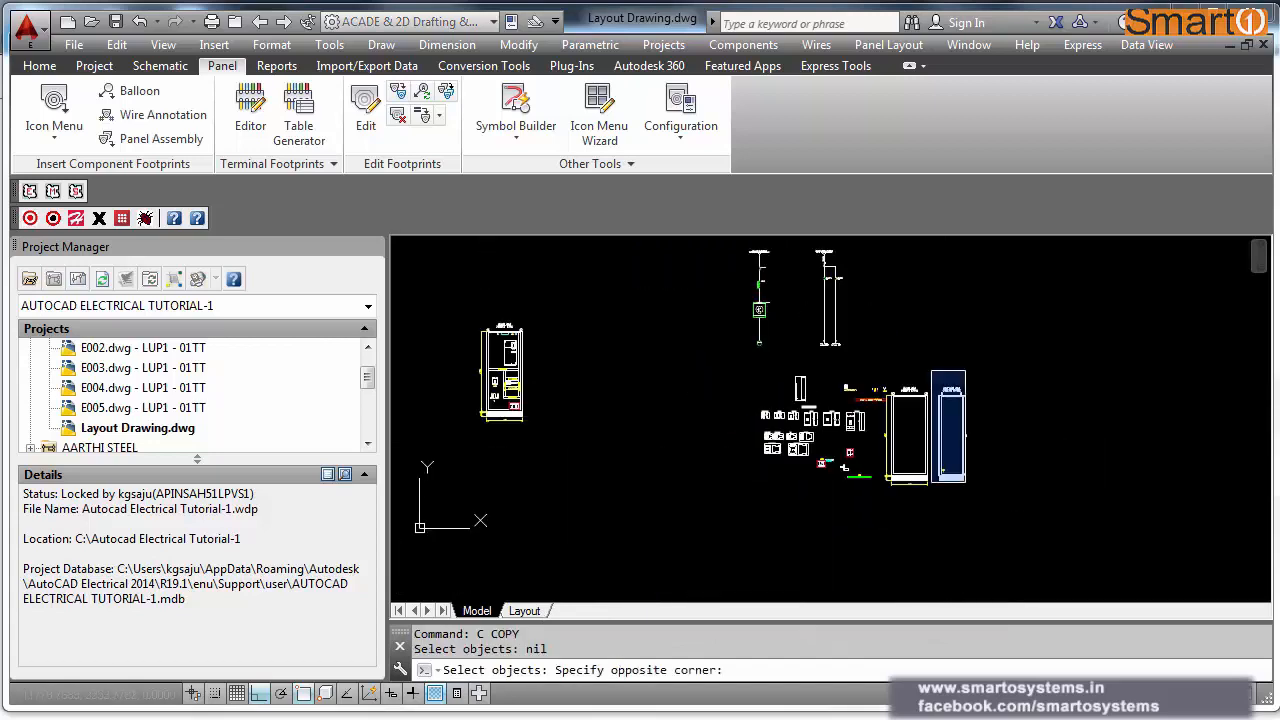
{"action": "left_click", "coordinate": [966, 484]}
{"action": "scroll", "coordinate": [960, 480], "scroll_direction": "up", "scroll_amount": 2}
{"action": "key", "text": "Return"}
{"action": "left_click", "coordinate": [931, 484]}
{"action": "scroll", "coordinate": [960, 490], "scroll_direction": "down", "scroll_amount": 2}
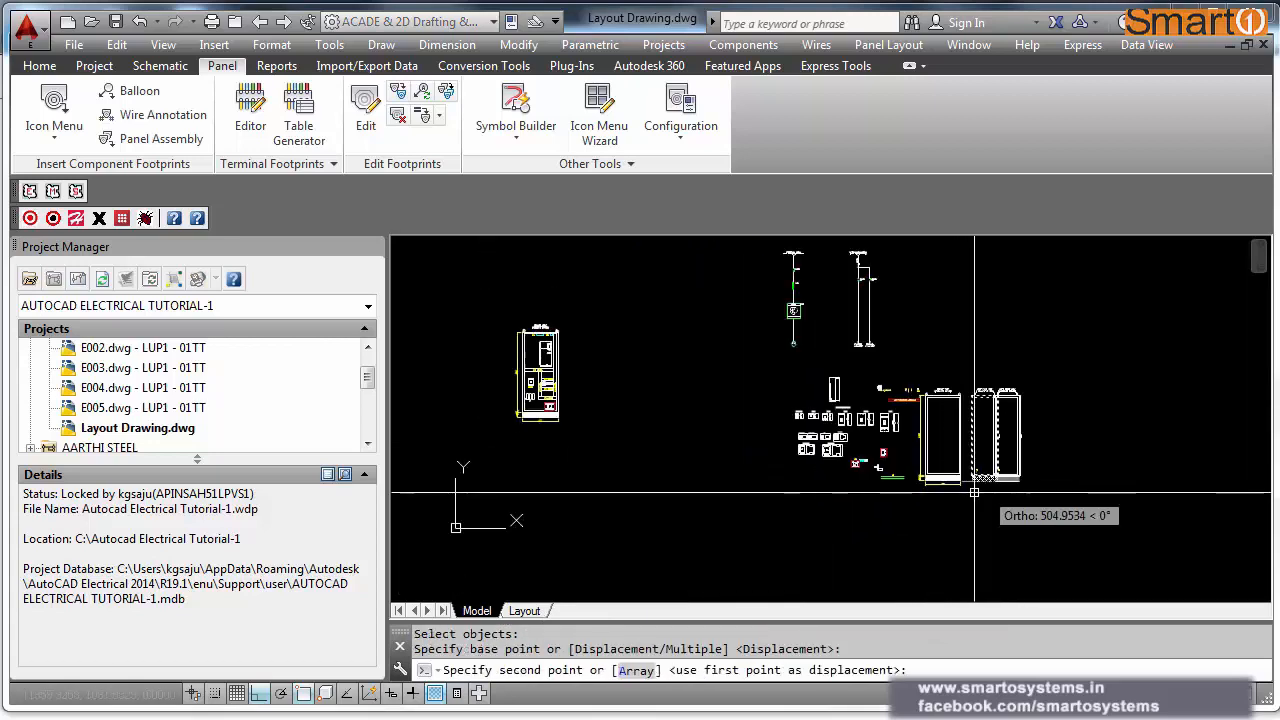
{"action": "scroll", "coordinate": [974, 492], "scroll_direction": "up", "scroll_amount": 5}
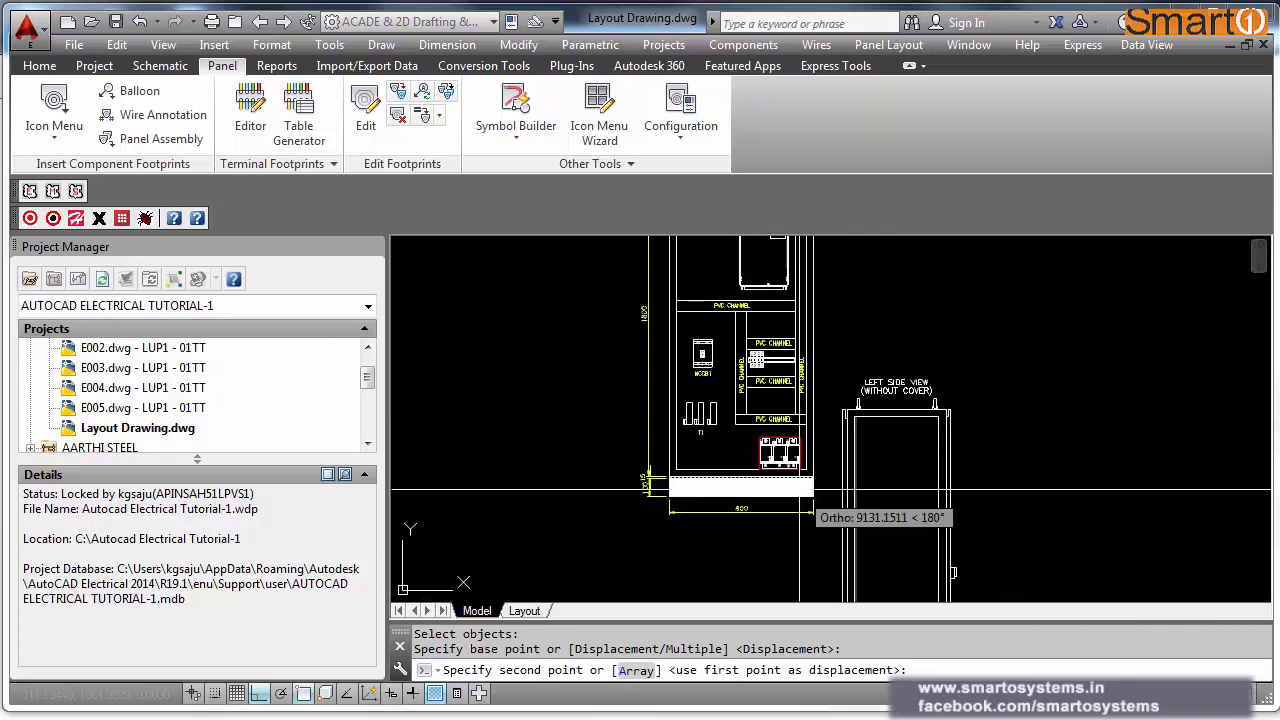
{"action": "left_click", "coordinate": [812, 490]}
{"action": "scroll", "coordinate": [812, 490], "scroll_direction": "down", "scroll_amount": 2}
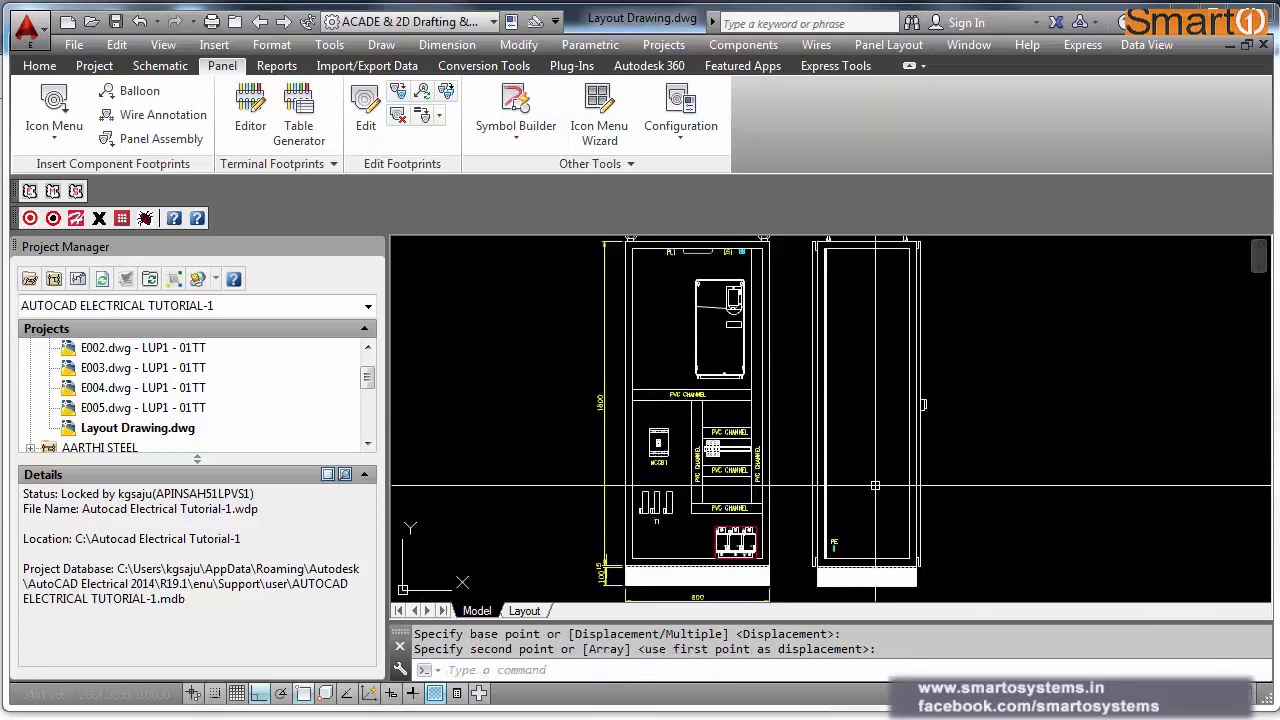
Step: Copy the edge lines of the four horizontal PVC channels, with the two lower labels, horizontally beyond the left side view
{"action": "scroll", "coordinate": [875, 485], "scroll_direction": "down", "scroll_amount": 1}
{"action": "scroll", "coordinate": [857, 552], "scroll_direction": "up", "scroll_amount": 1}
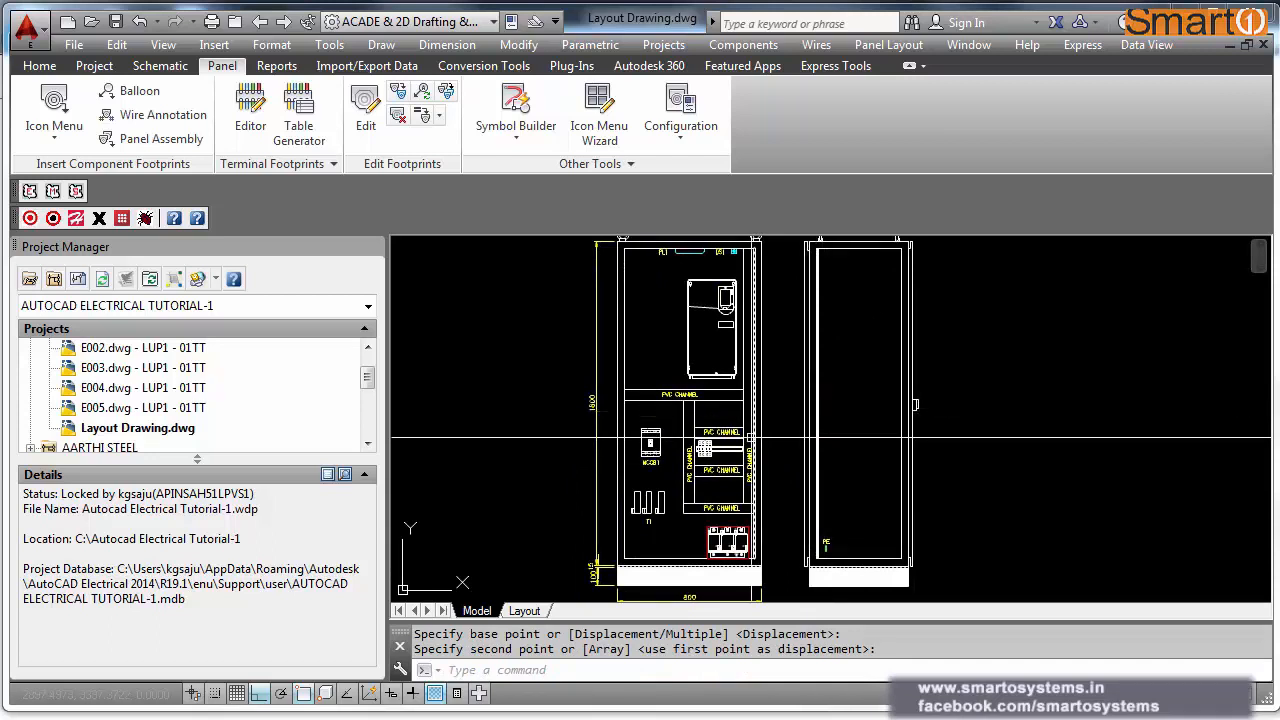
{"action": "scroll", "coordinate": [750, 438], "scroll_direction": "up", "scroll_amount": 2}
{"action": "key", "text": "Escape"}
{"action": "type", "text": "C"}
{"action": "key", "text": "Return"}
{"action": "type", "text": "C"}
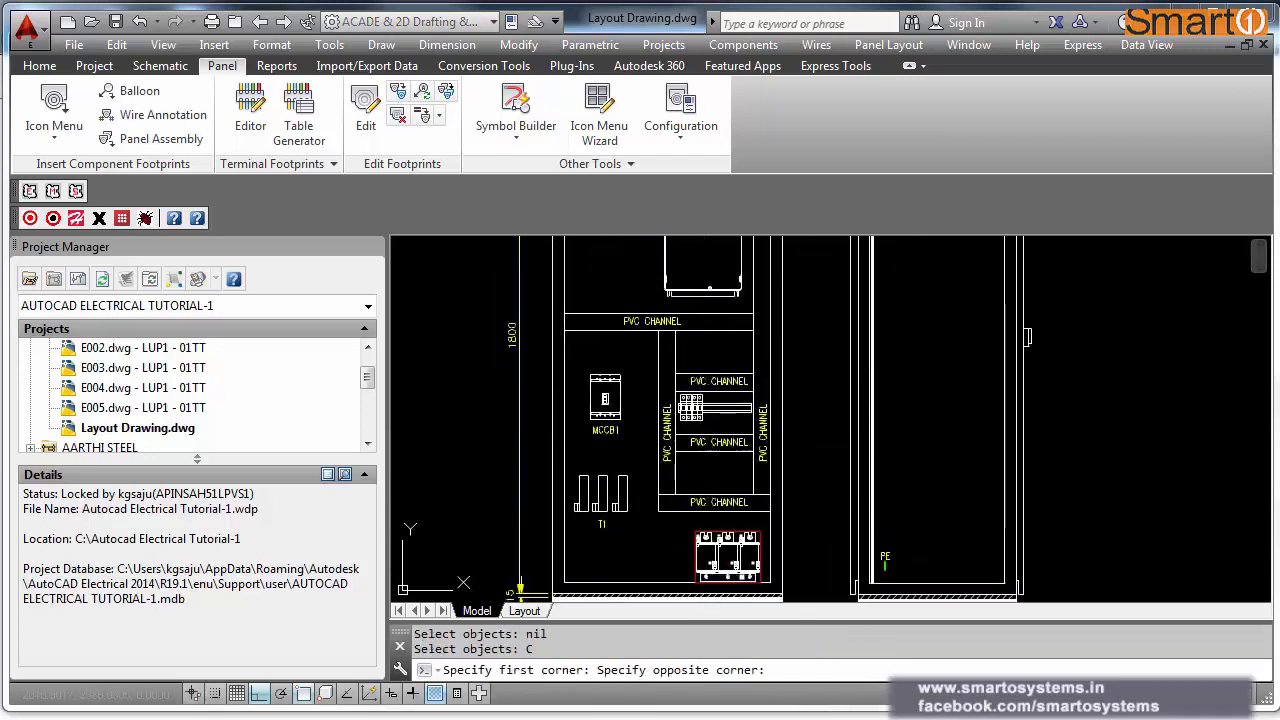
{"action": "left_click", "coordinate": [688, 432]}
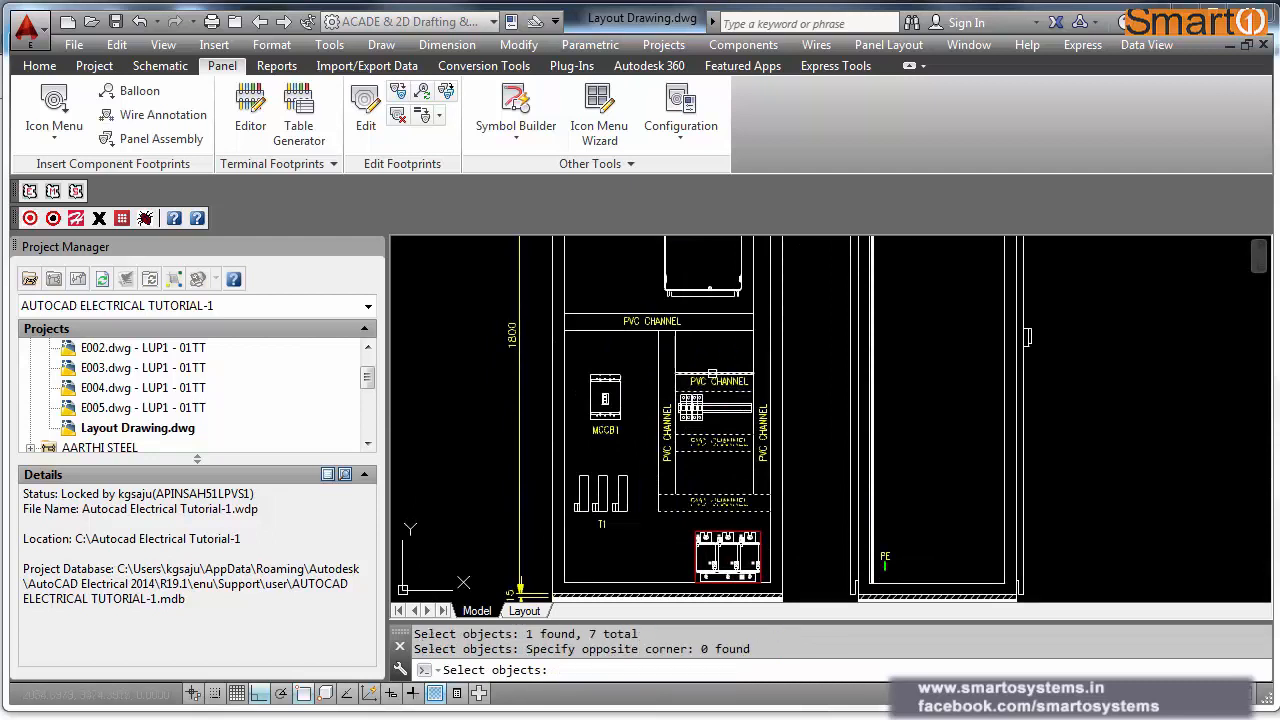
{"action": "left_click", "coordinate": [703, 351]}
{"action": "key", "text": "Return"}
{"action": "left_click", "coordinate": [694, 340]}
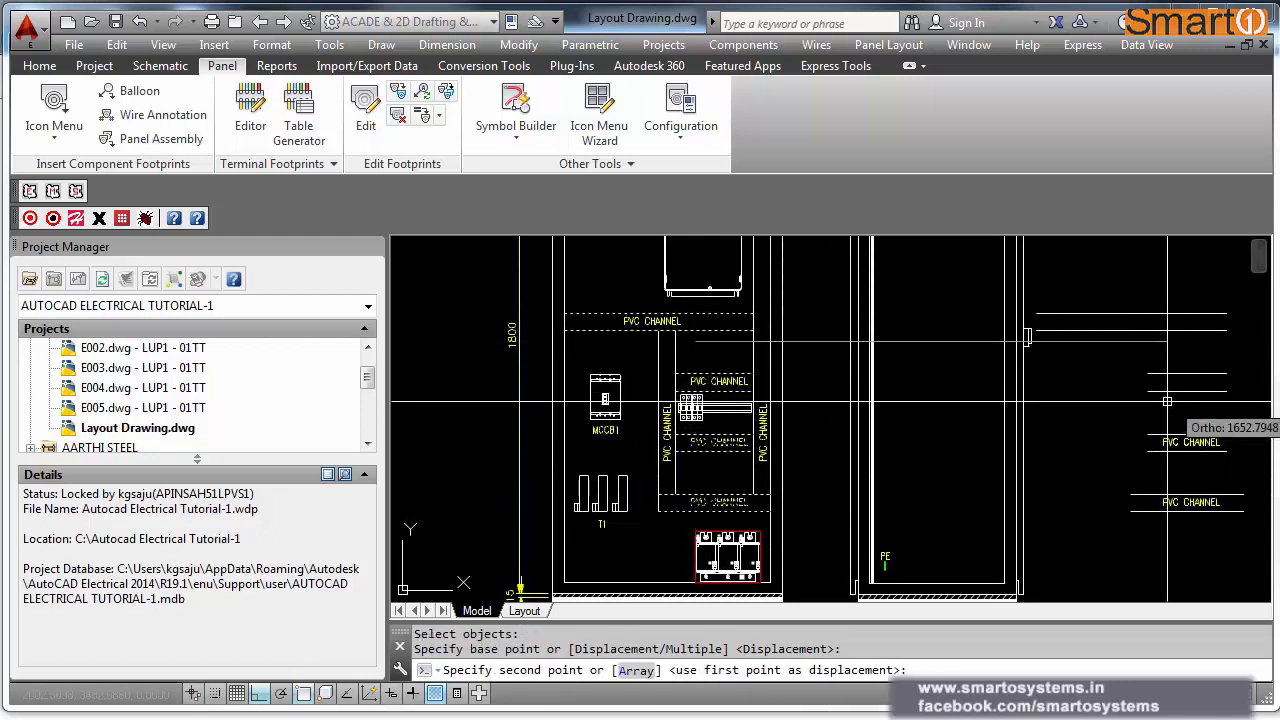
{"action": "left_click", "coordinate": [1159, 404]}
{"action": "middle_click_drag", "start_coordinate": [1073, 419], "coordinate": [983, 418]}
{"action": "key", "text": "Escape"}
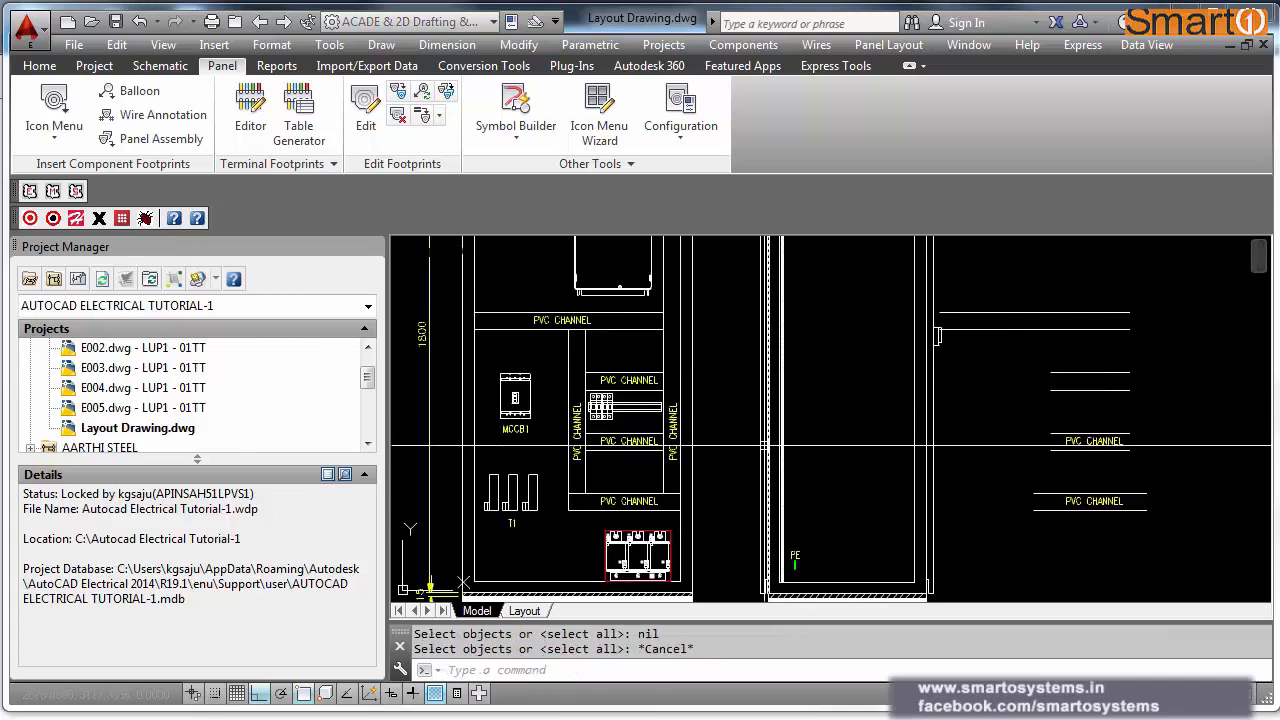
Step: Extend the copied PVC channel lines to the vertical mounting plate line in the left side view
{"action": "scroll", "coordinate": [765, 440], "scroll_direction": "up", "scroll_amount": 4}
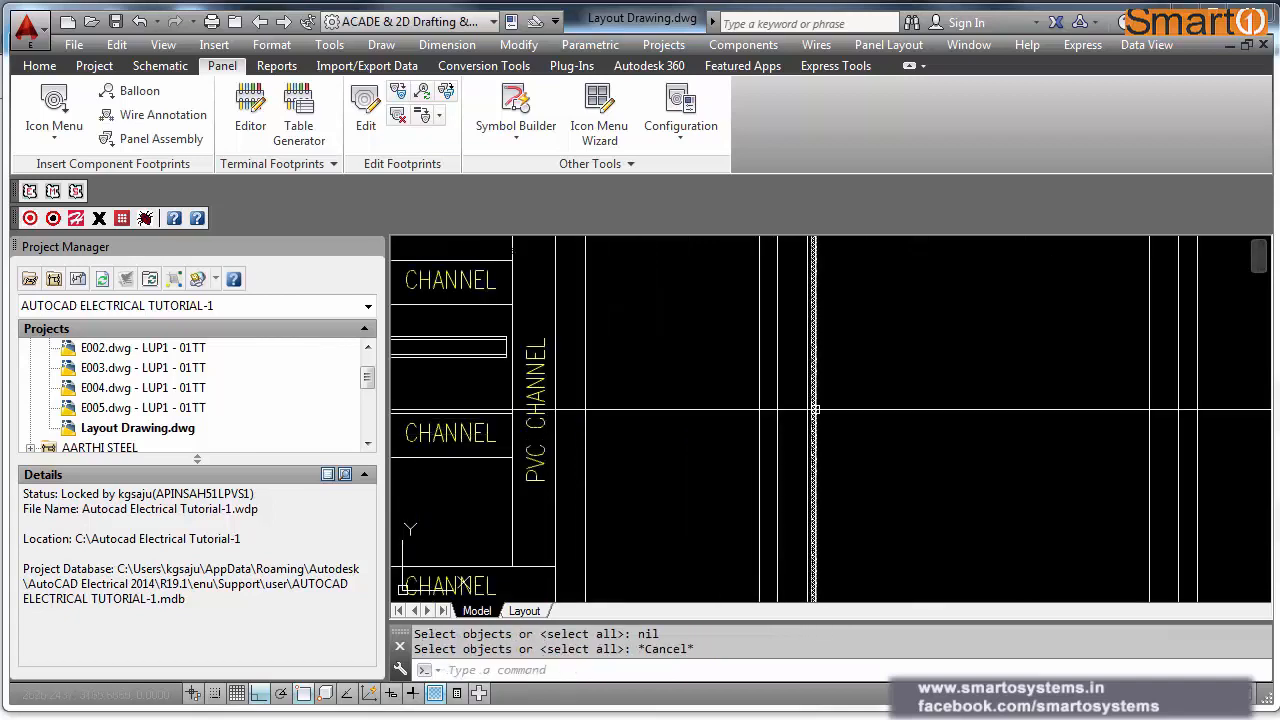
{"action": "key", "text": "Escape"}
{"action": "scroll", "coordinate": [865, 435], "scroll_direction": "down", "scroll_amount": 2}
{"action": "scroll", "coordinate": [869, 437], "scroll_direction": "down", "scroll_amount": 2}
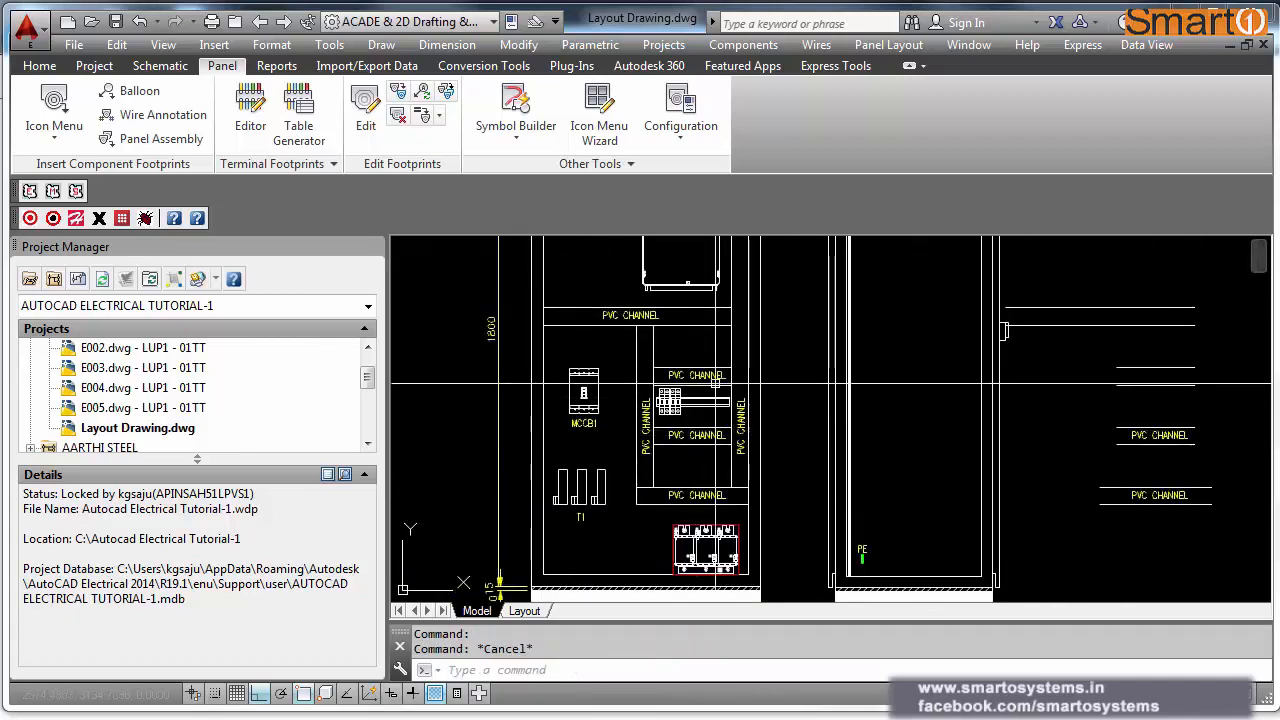
{"action": "middle_click_drag", "start_coordinate": [715, 383], "coordinate": [716, 397]}
{"action": "type", "text": "ex"}
{"action": "key", "text": "Return"}
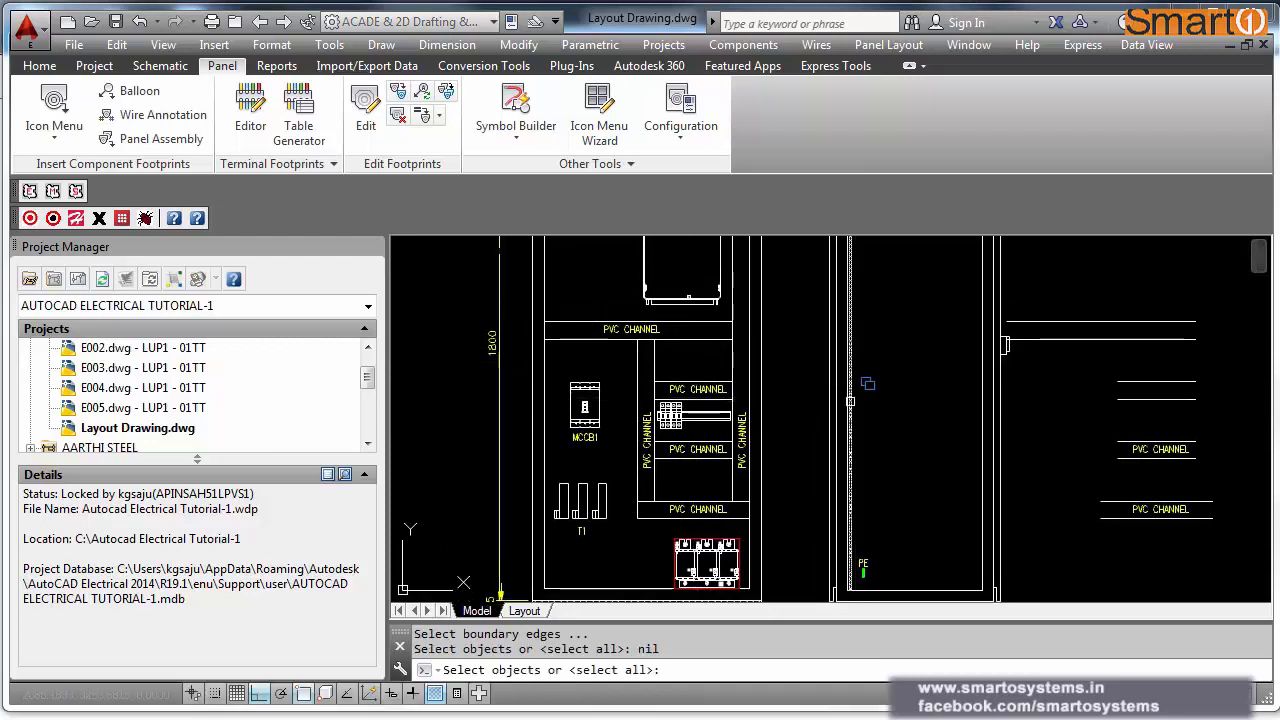
{"action": "key", "text": "Return"}
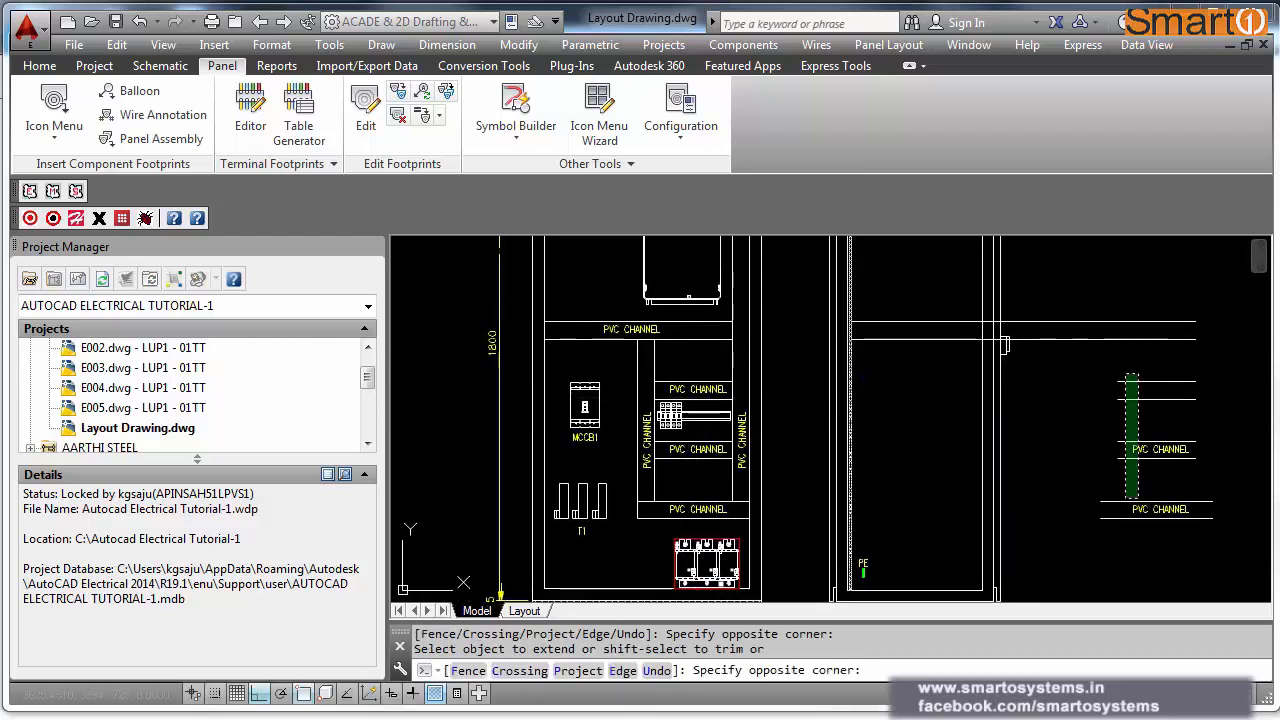
{"action": "left_click", "coordinate": [1114, 570]}
{"action": "key", "text": "Escape"}
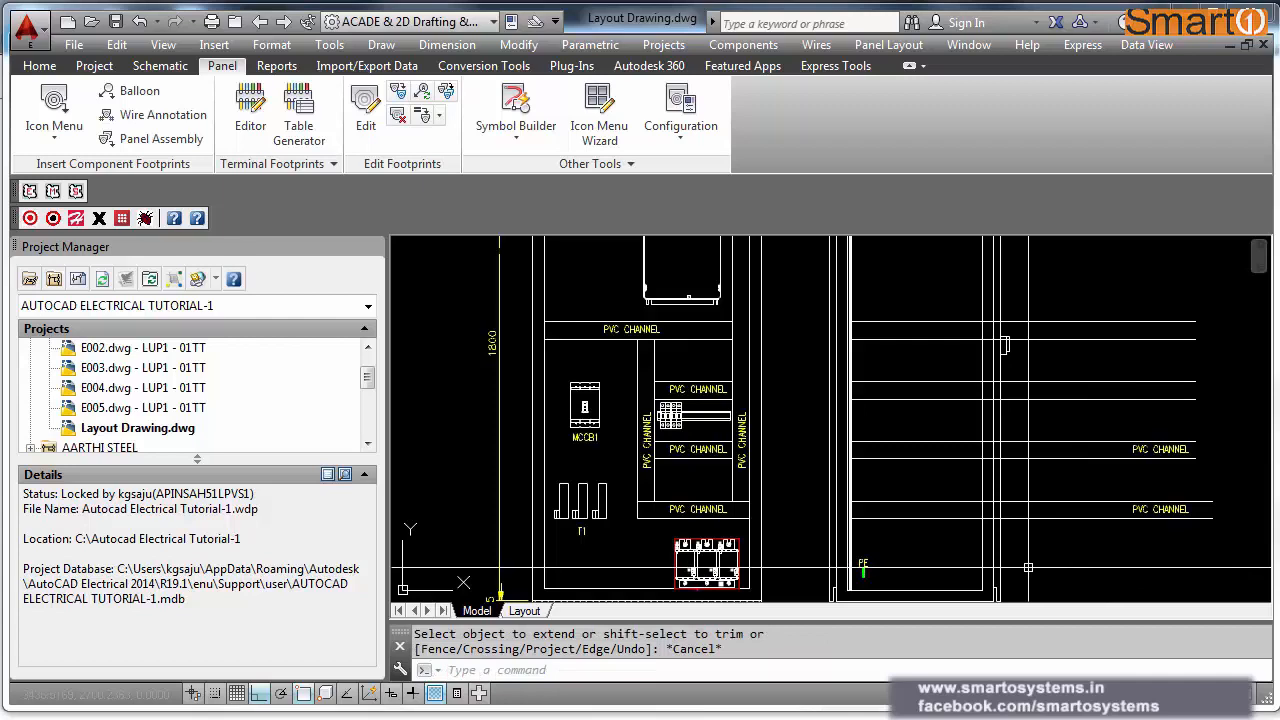
Step: Draw a vertical line up the mounting plate from the lowest PVC channel line to above the topmost channel line
{"action": "scroll", "coordinate": [1001, 530], "scroll_direction": "down", "scroll_amount": 5}
{"action": "scroll", "coordinate": [946, 399], "scroll_direction": "up", "scroll_amount": 5}
{"action": "middle_click_drag", "start_coordinate": [951, 436], "coordinate": [950, 125]}
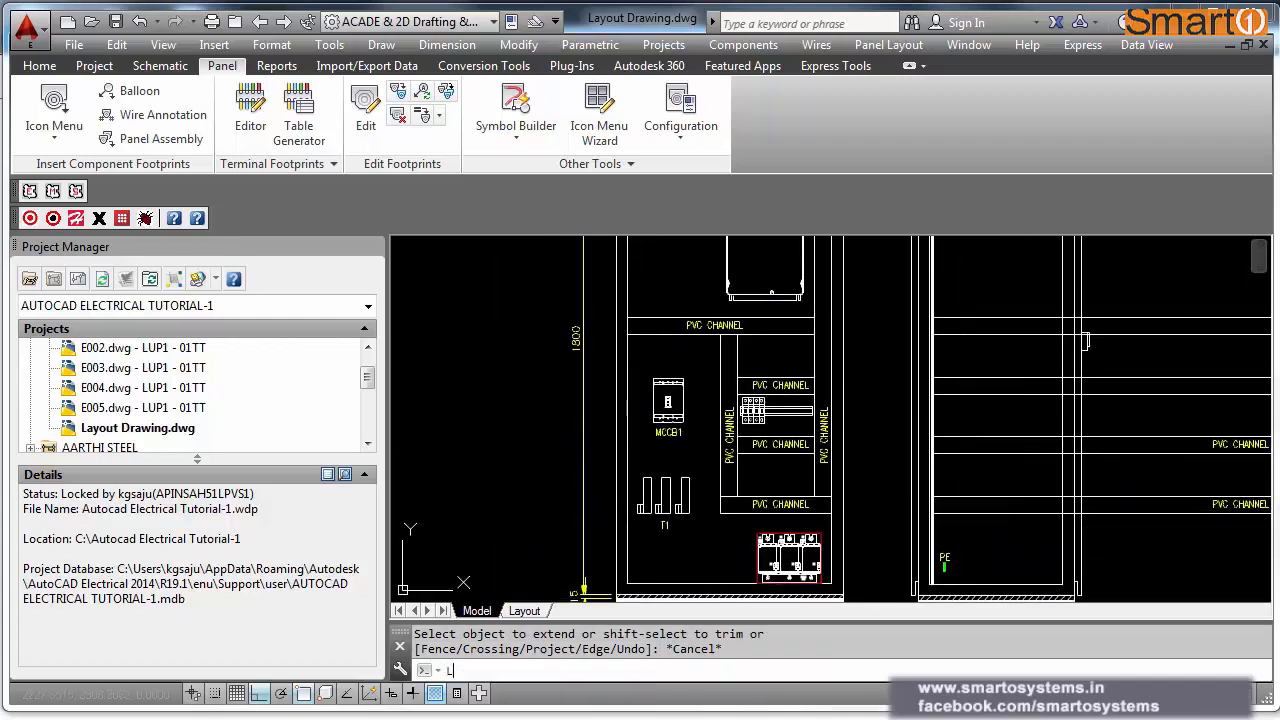
{"action": "key", "text": "Return"}
{"action": "left_click", "coordinate": [931, 512]}
{"action": "scroll", "coordinate": [958, 491], "scroll_direction": "down", "scroll_amount": 2}
{"action": "left_click", "coordinate": [970, 320]}
{"action": "key", "text": "Escape"}
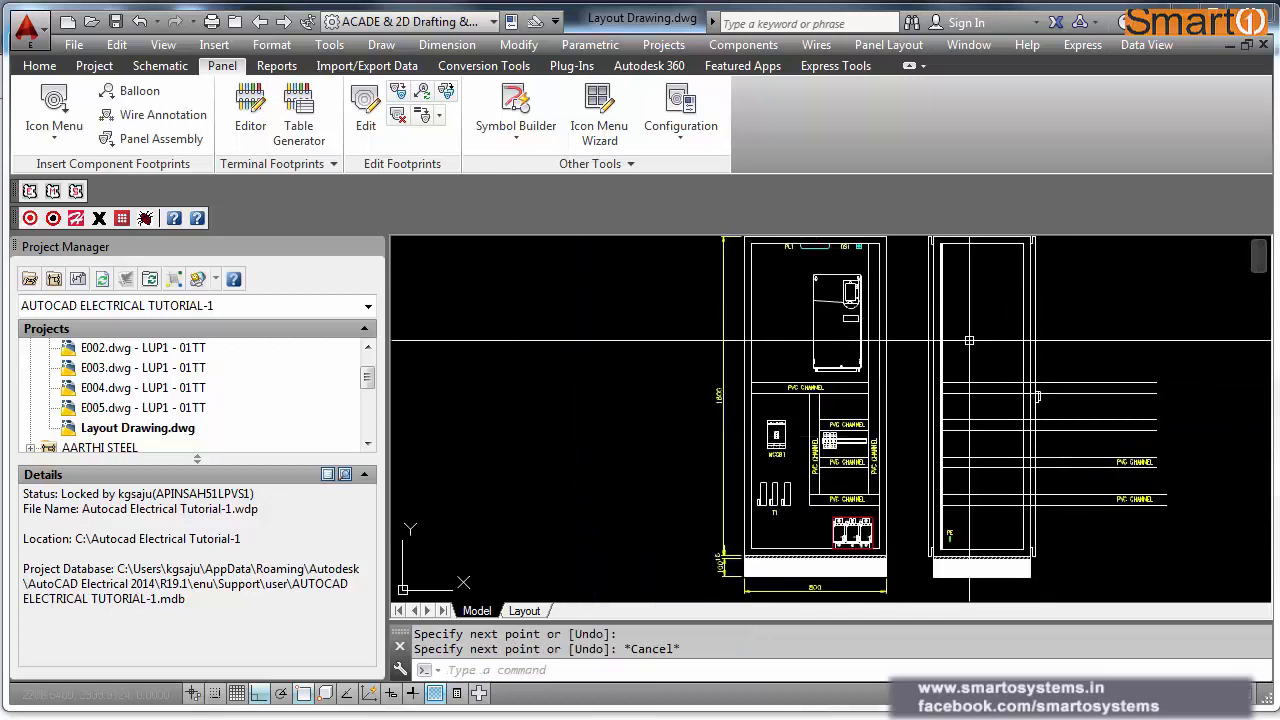
Step: Move the new vertical line 100 horizontally away from the mounting plate into the left side view
{"action": "type", "text": "m"}
{"action": "key", "text": "Return"}
{"action": "type", "text": "l"}
{"action": "key", "text": "Return"}
{"action": "key", "text": "Return"}
{"action": "left_click", "coordinate": [1159, 342]}
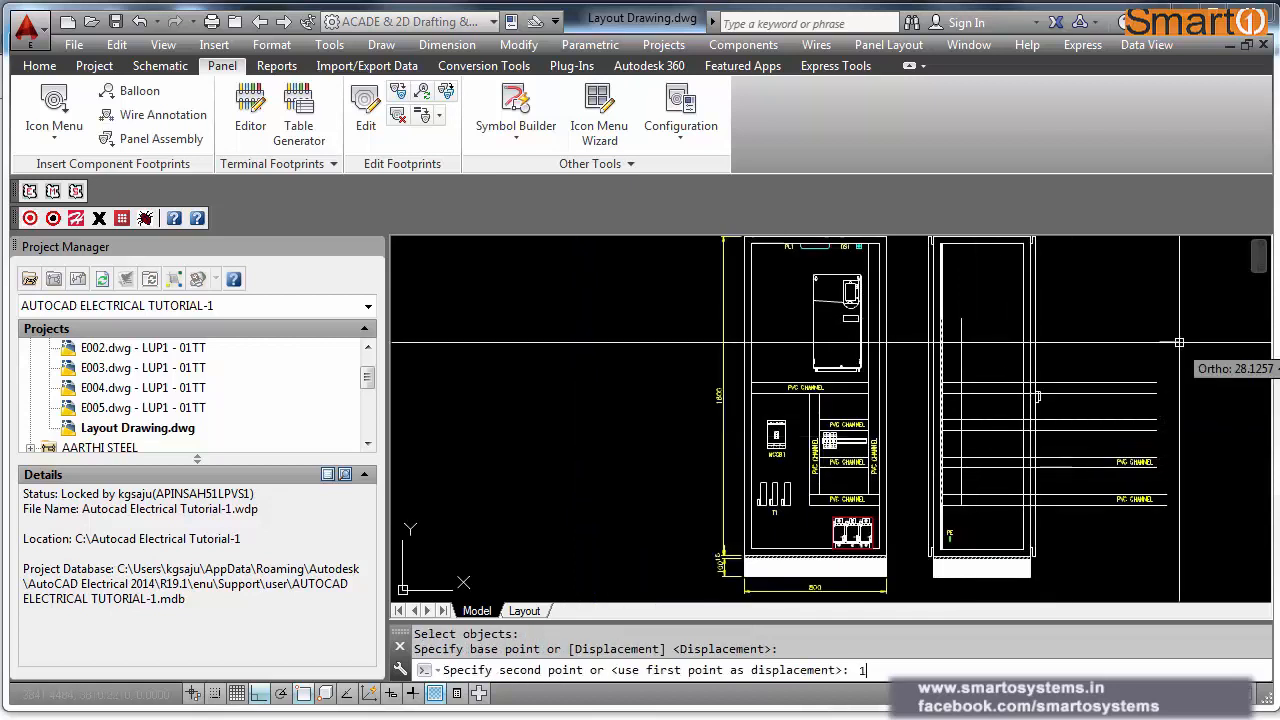
{"action": "type", "text": "100"}
{"action": "key", "text": "Return"}
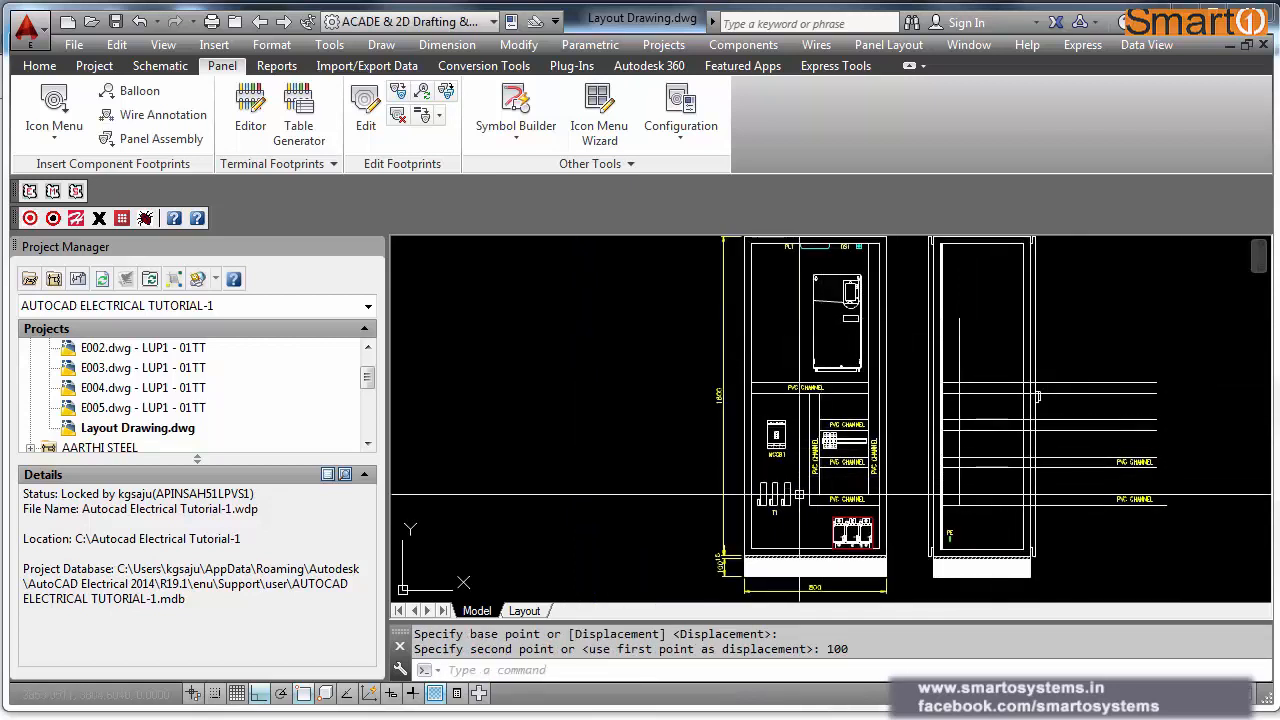
Step: Measure the distance between the moved vertical line and the mounting plate at the lowest PVC channel line
{"action": "scroll", "coordinate": [812, 497], "scroll_direction": "up", "scroll_amount": 5}
{"action": "scroll", "coordinate": [822, 500], "scroll_direction": "down", "scroll_amount": 2}
{"action": "scroll", "coordinate": [1124, 514], "scroll_direction": "up", "scroll_amount": 4}
{"action": "type", "text": "d"}
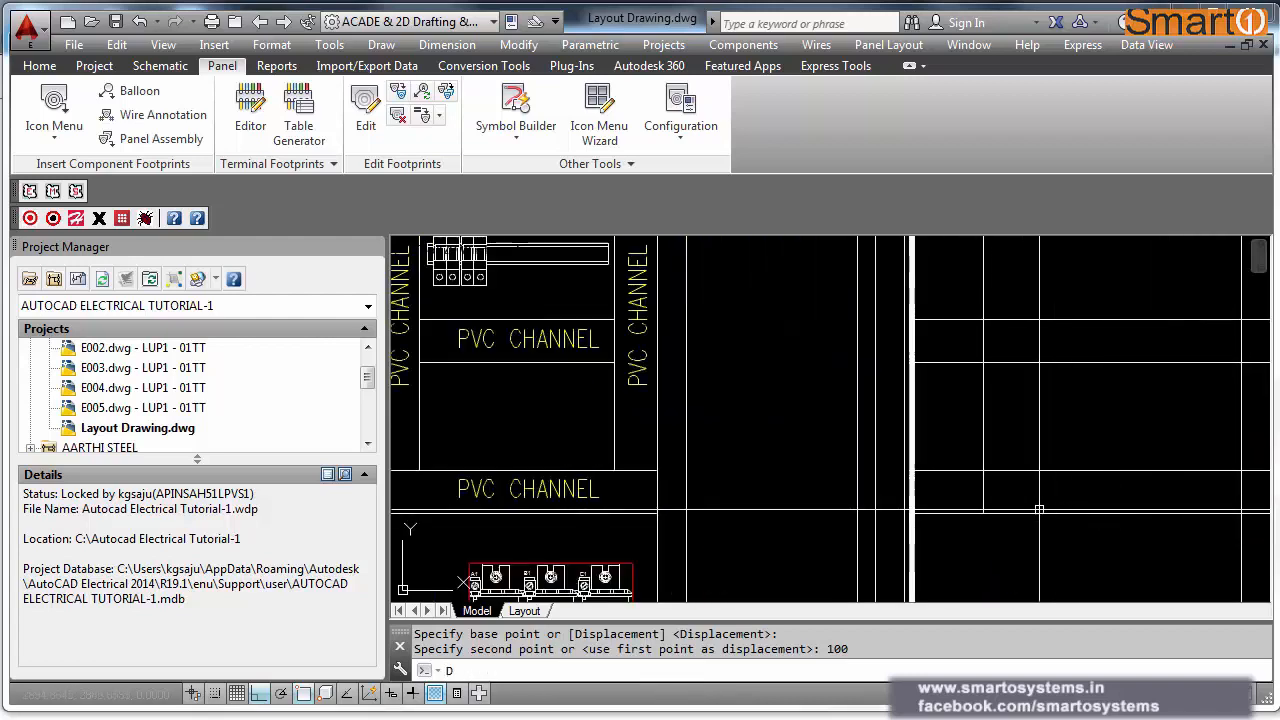
{"action": "key", "text": "Return"}
{"action": "left_click", "coordinate": [983, 514]}
{"action": "left_click", "coordinate": [912, 514]}
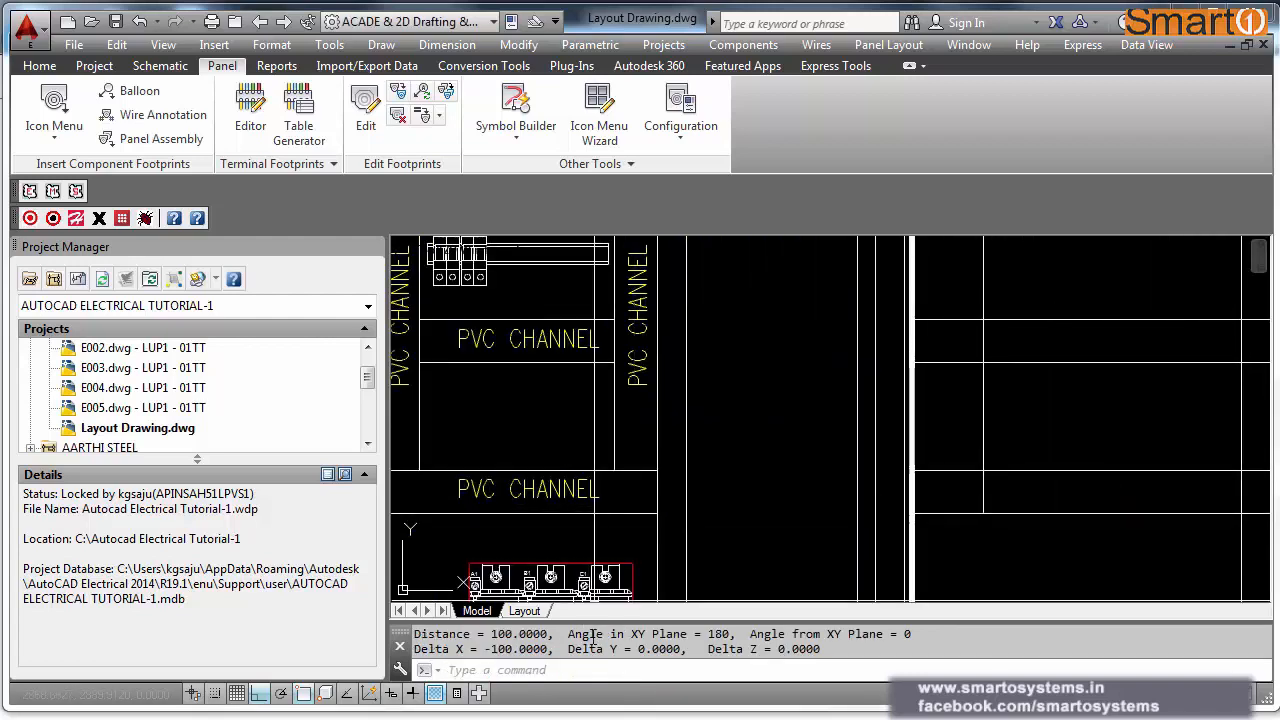
{"action": "key", "text": "Escape"}
Step: Trim the horizontal PVC channel lines beyond the vertical line, using that line as the cutting edge
{"action": "type", "text": "tr"}
{"action": "key", "text": "Return"}
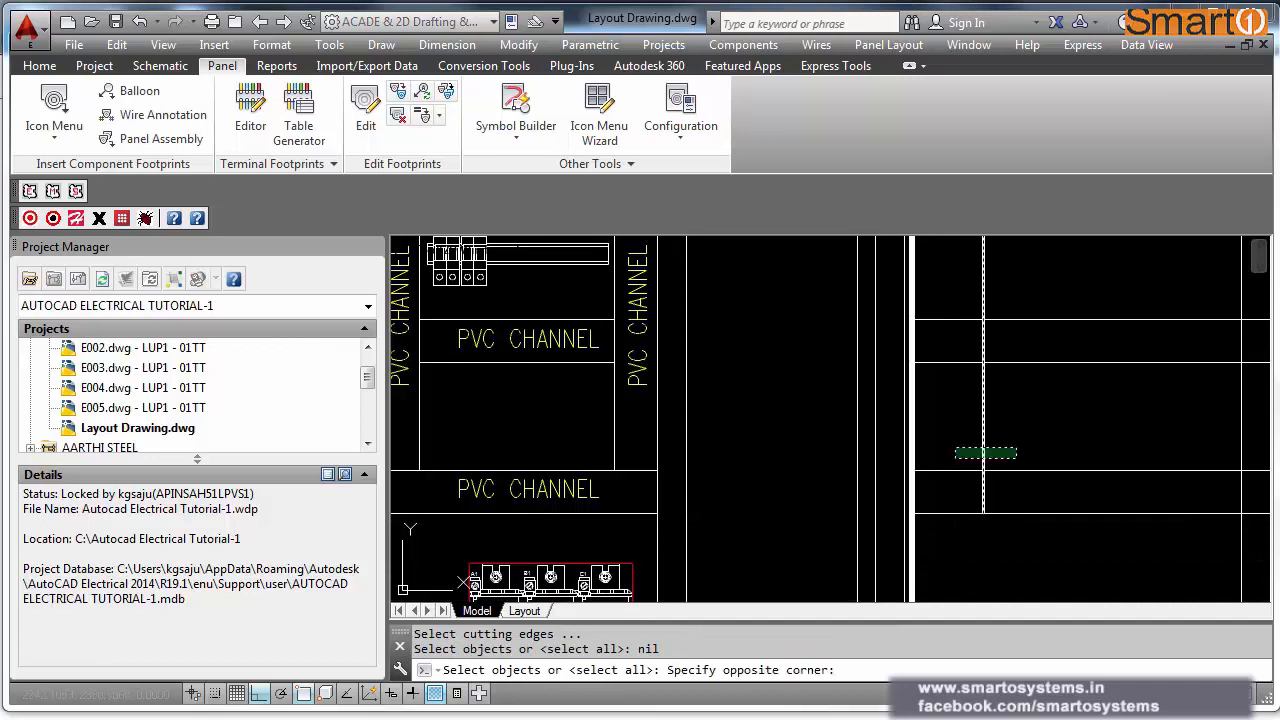
{"action": "left_click", "coordinate": [955, 458]}
{"action": "scroll", "coordinate": [991, 430], "scroll_direction": "down", "scroll_amount": 5}
{"action": "key", "text": "Return"}
{"action": "left_click", "coordinate": [1023, 313]}
{"action": "left_click", "coordinate": [1003, 481]}
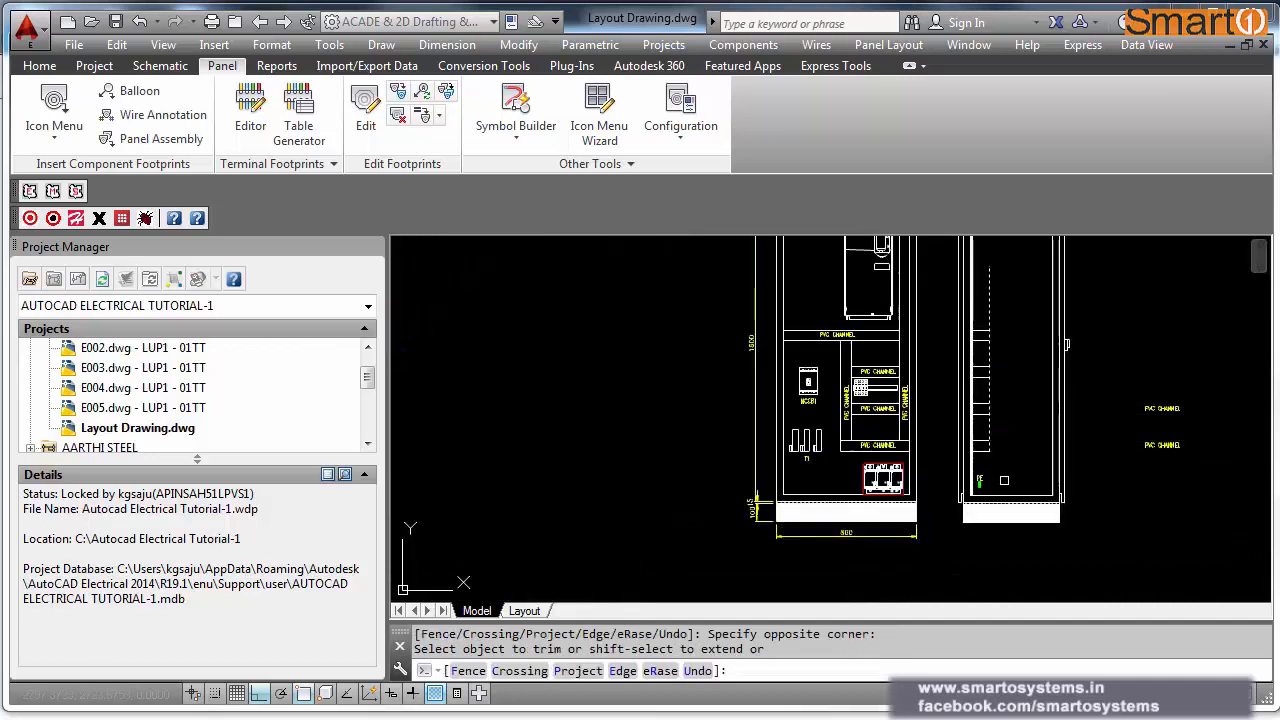
Step: Extend the vertical PVC channel line up to the enclosure's top edge in the left side view
{"action": "key", "text": "Escape"}
{"action": "middle_click_drag", "start_coordinate": [1004, 480], "coordinate": [976, 601]}
{"action": "type", "text": "ex"}
{"action": "key", "text": "Return"}
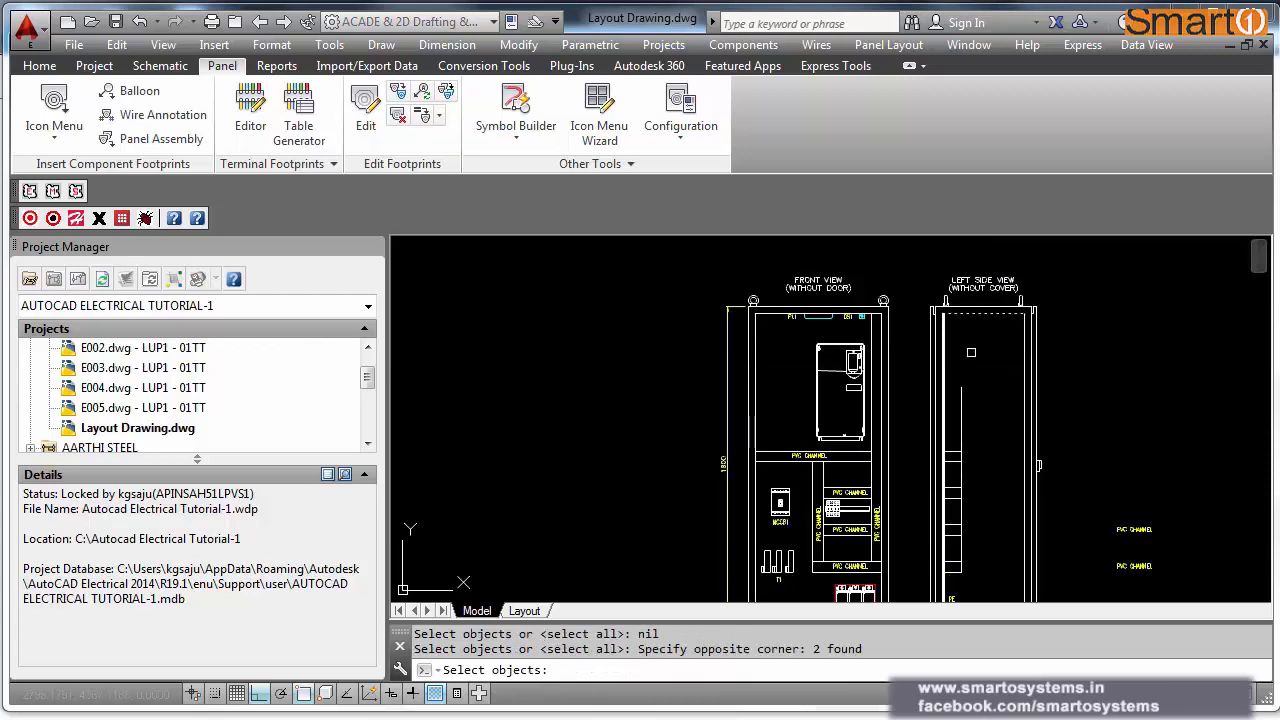
{"action": "key", "text": "Return"}
{"action": "key", "text": "Escape"}
{"action": "scroll", "coordinate": [991, 288], "scroll_direction": "up", "scroll_amount": 4}
{"action": "scroll", "coordinate": [991, 288], "scroll_direction": "down", "scroll_amount": 6}
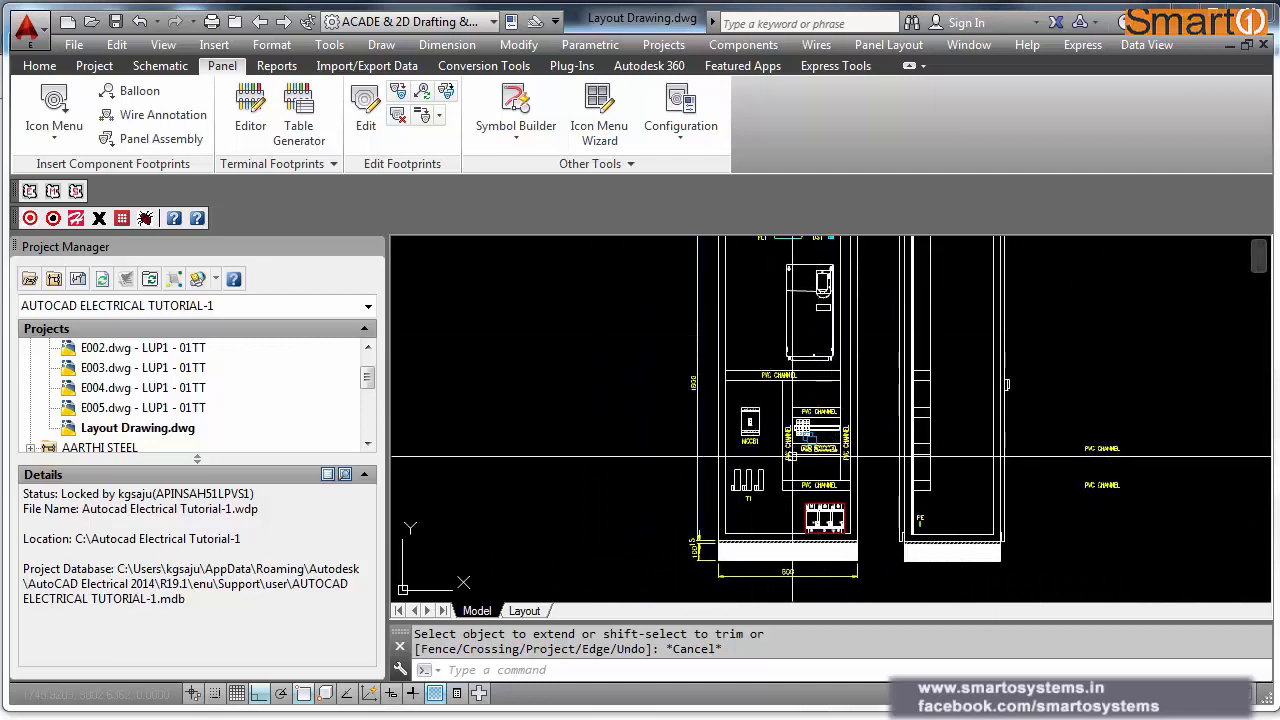
Step: Copy the red-outlined component's side view from the component library onto the inner bottom line of the left side view, using Nearest snap
{"action": "scroll", "coordinate": [850, 535], "scroll_direction": "up", "scroll_amount": 2}
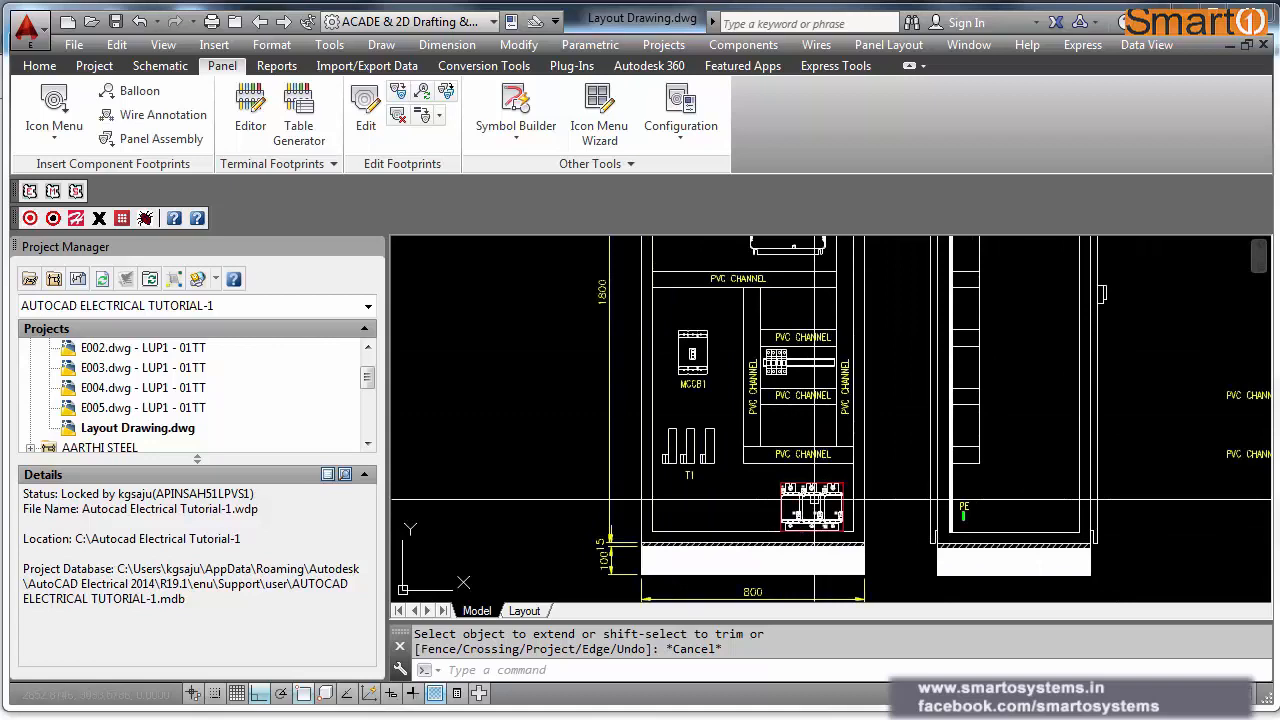
{"action": "scroll", "coordinate": [551, 449], "scroll_direction": "down", "scroll_amount": 5}
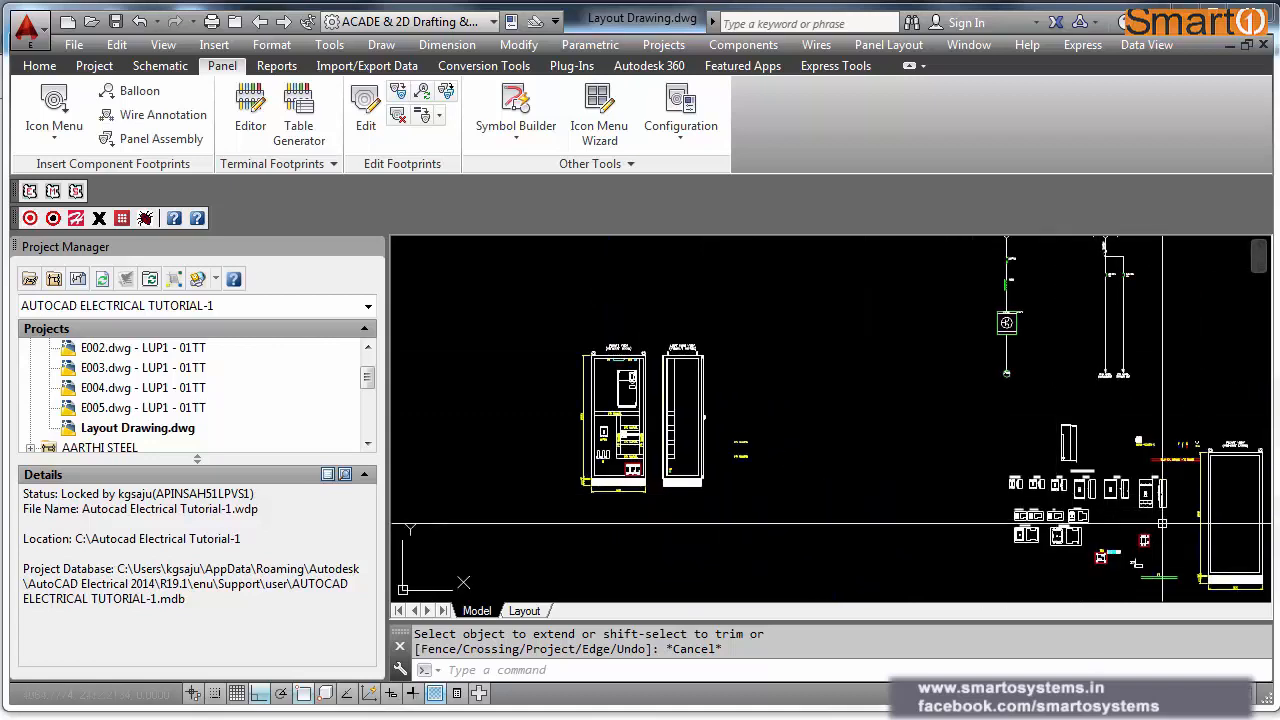
{"action": "scroll", "coordinate": [1162, 523], "scroll_direction": "up", "scroll_amount": 3}
{"action": "type", "text": "c"}
{"action": "key", "text": "Return"}
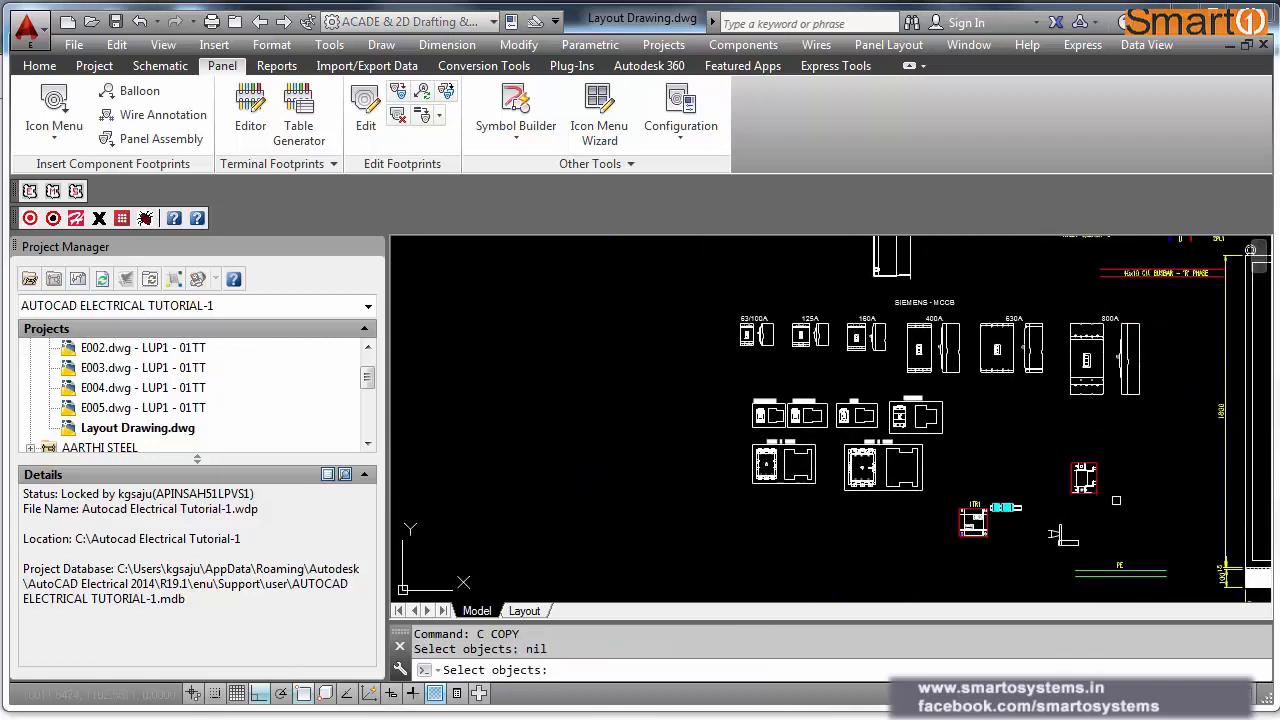
{"action": "left_click", "coordinate": [1053, 447]}
{"action": "key", "text": "Return"}
{"action": "left_click", "coordinate": [1077, 489]}
{"action": "scroll", "coordinate": [905, 486], "scroll_direction": "down", "scroll_amount": 4}
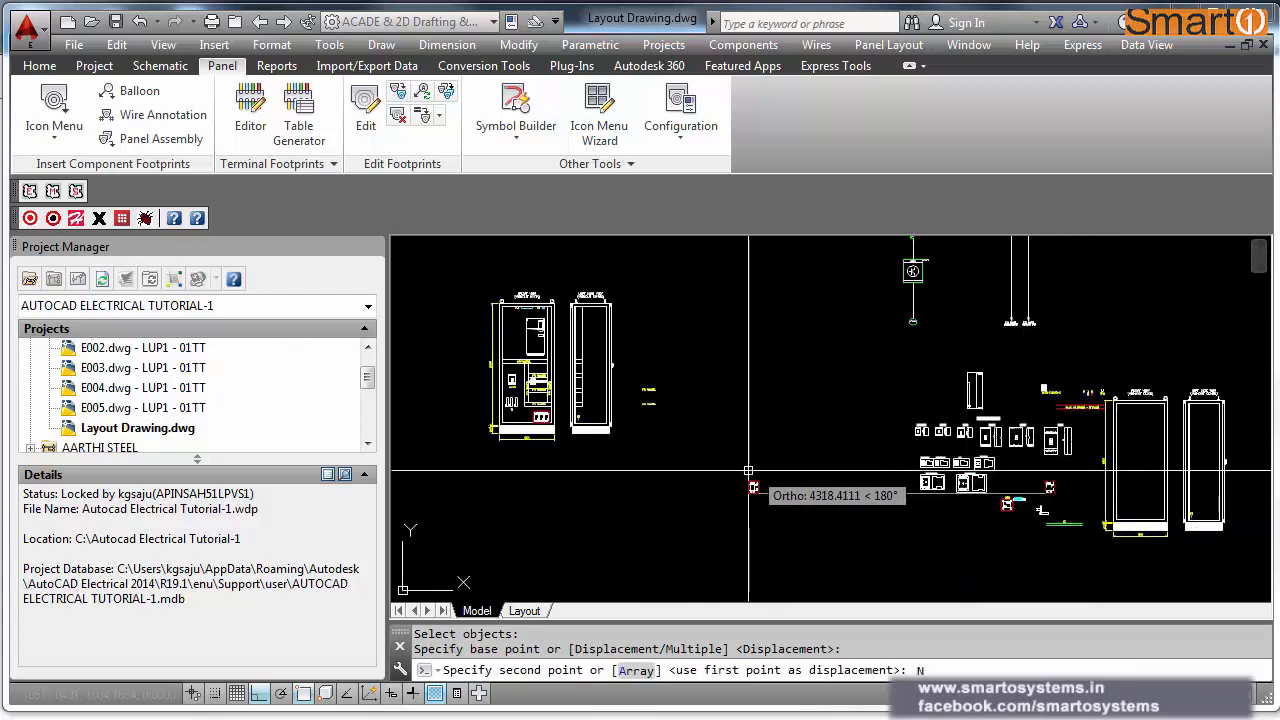
{"action": "type", "text": "EA"}
{"action": "key", "text": "Return"}
{"action": "scroll", "coordinate": [560, 432], "scroll_direction": "up", "scroll_amount": 3}
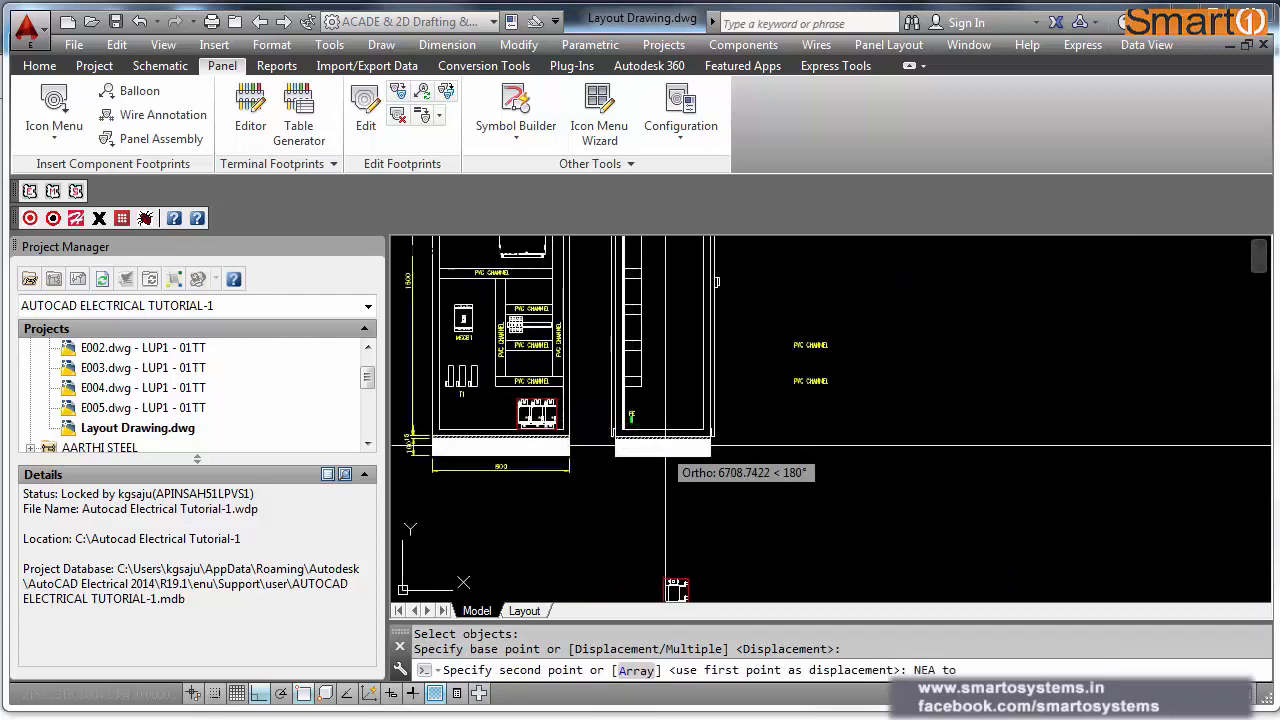
{"action": "left_click", "coordinate": [666, 431]}
{"action": "scroll", "coordinate": [666, 431], "scroll_direction": "up", "scroll_amount": 3}
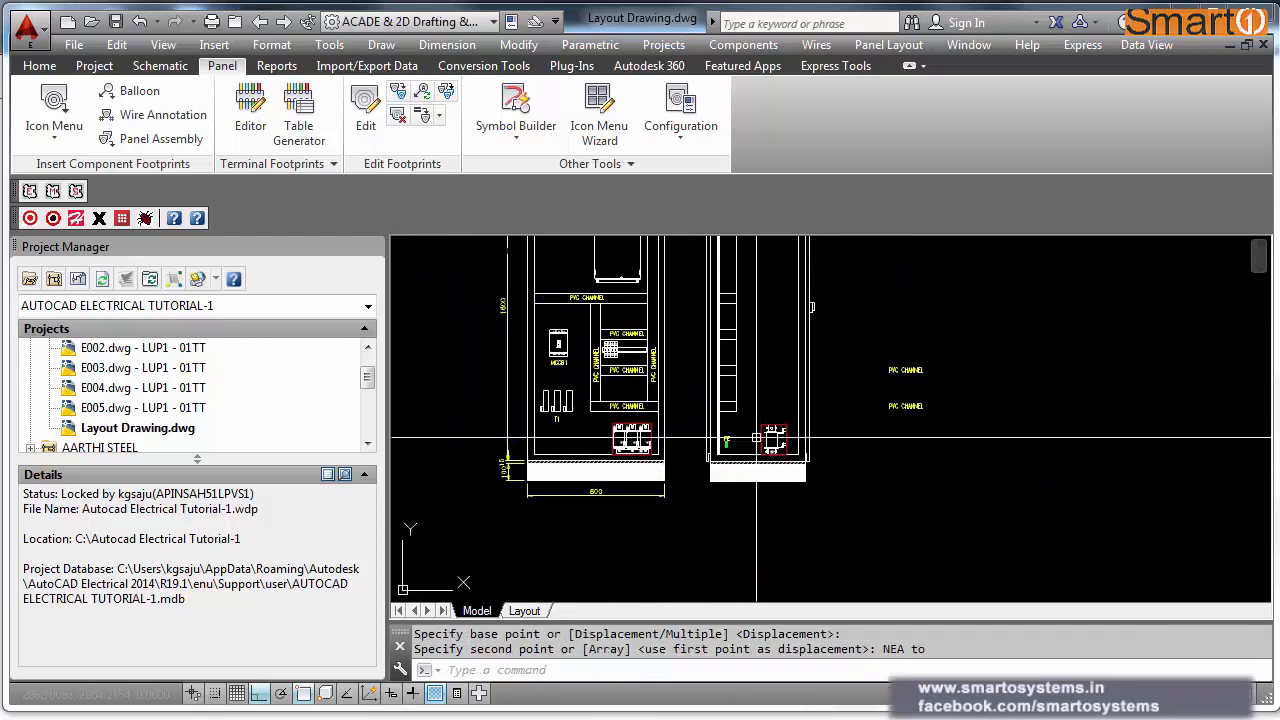
Step: Move the copied red-outlined component about 62 horizontally away from the mounting plate in the left side view
{"action": "type", "text": "M"}
{"action": "key", "text": "Return"}
{"action": "left_click", "coordinate": [787, 389]}
{"action": "left_click", "coordinate": [750, 447]}
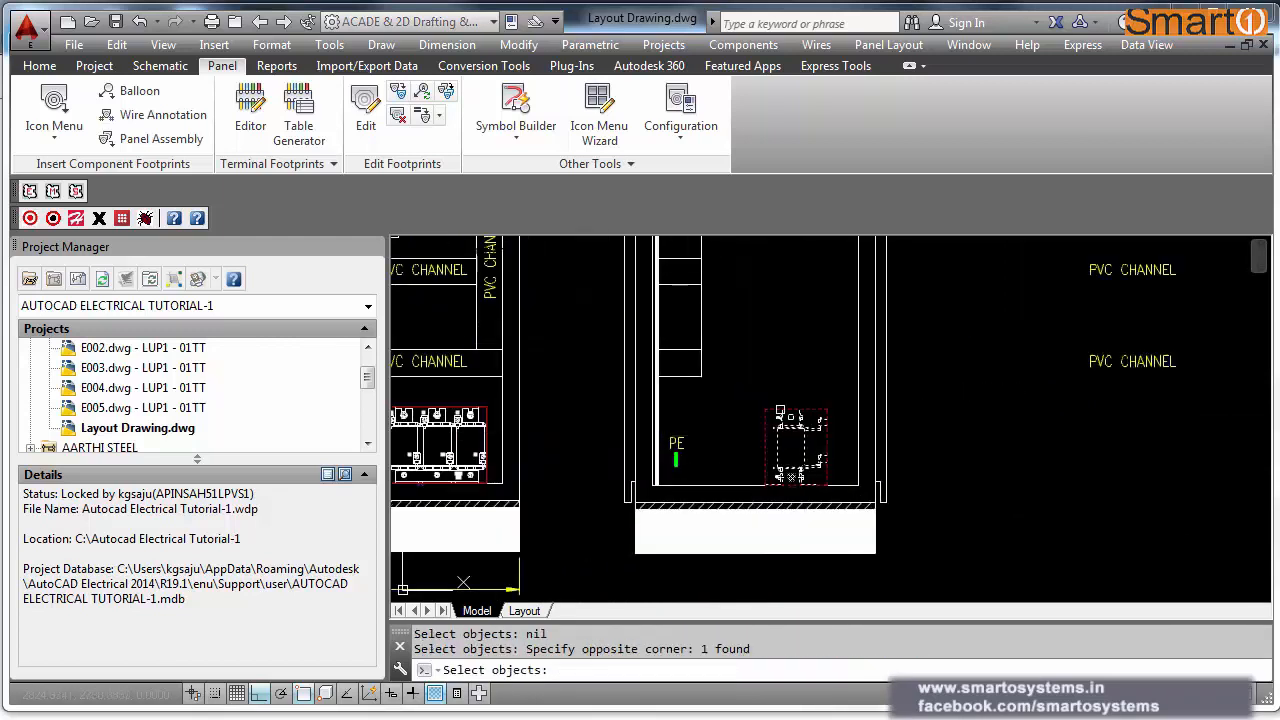
{"action": "key", "text": "Return"}
{"action": "left_click", "coordinate": [785, 382]}
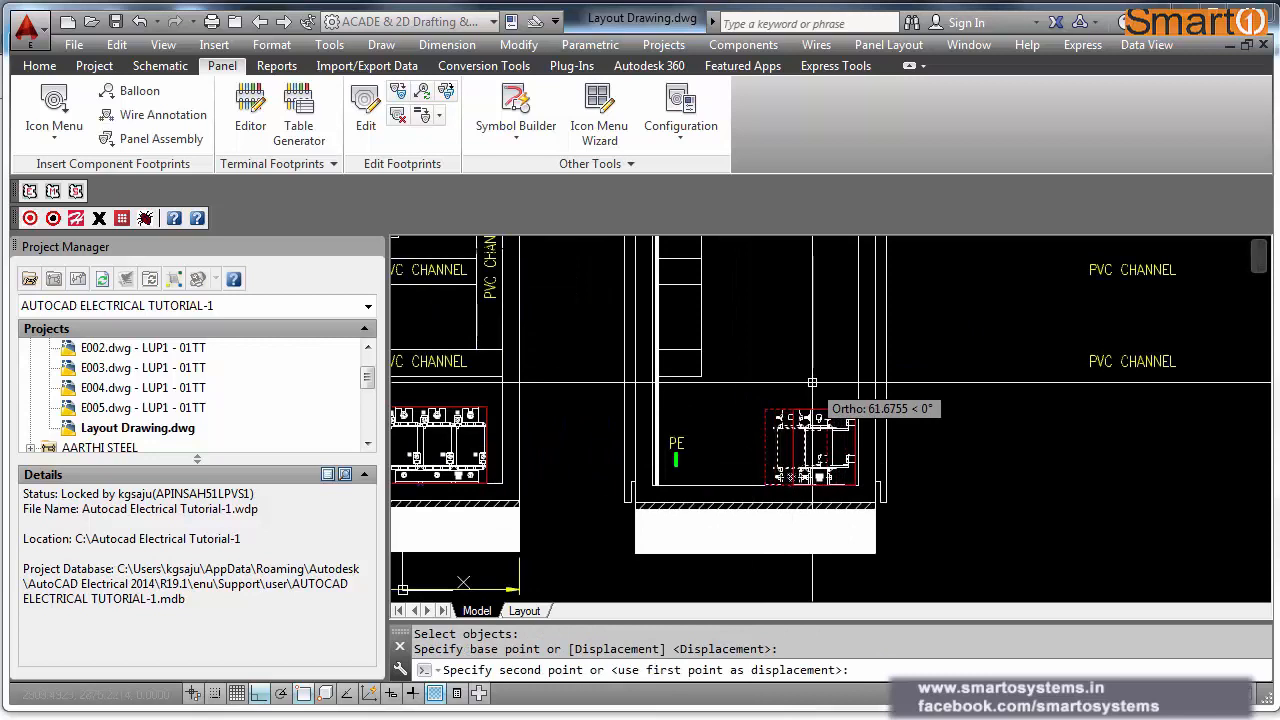
{"action": "left_click", "coordinate": [812, 382]}
{"action": "scroll", "coordinate": [812, 382], "scroll_direction": "down", "scroll_amount": 2}
{"action": "middle_click_drag", "start_coordinate": [790, 440], "coordinate": [832, 454]}
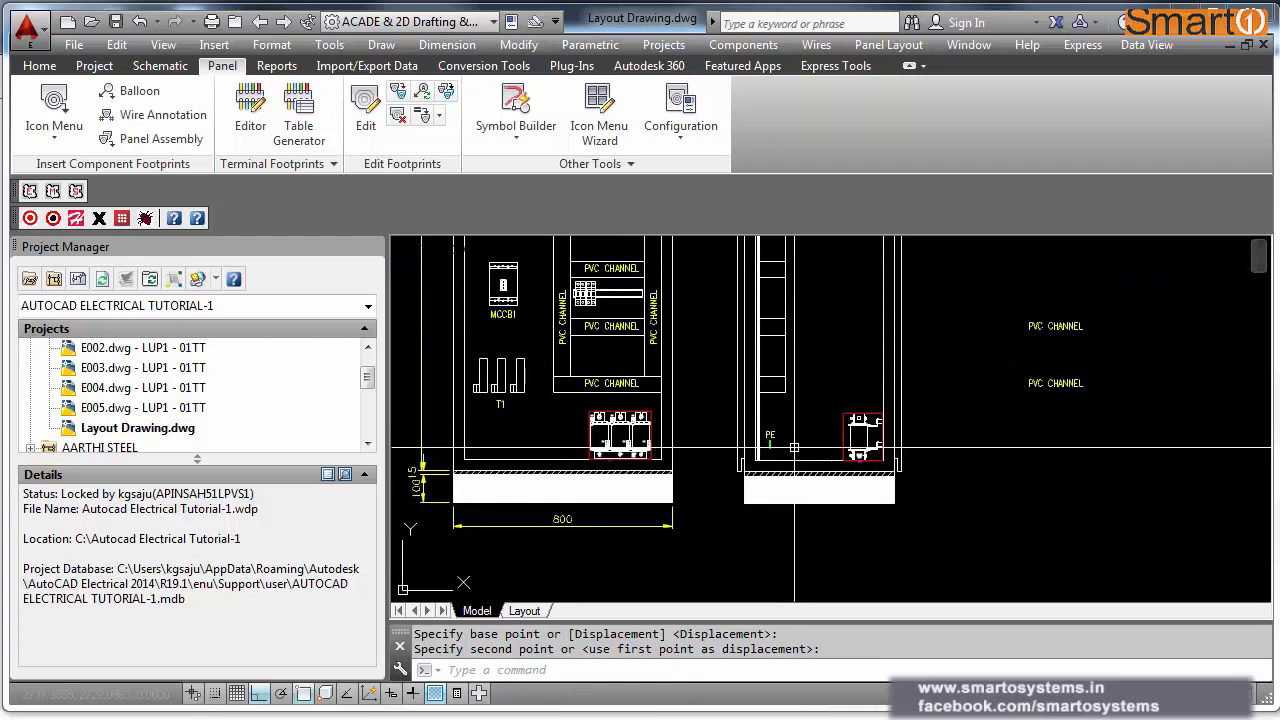
Step: Move the L-shaped terminal side profile from the component library to the base of the T1 terminals in the front view
{"action": "scroll", "coordinate": [794, 447], "scroll_direction": "down", "scroll_amount": 2}
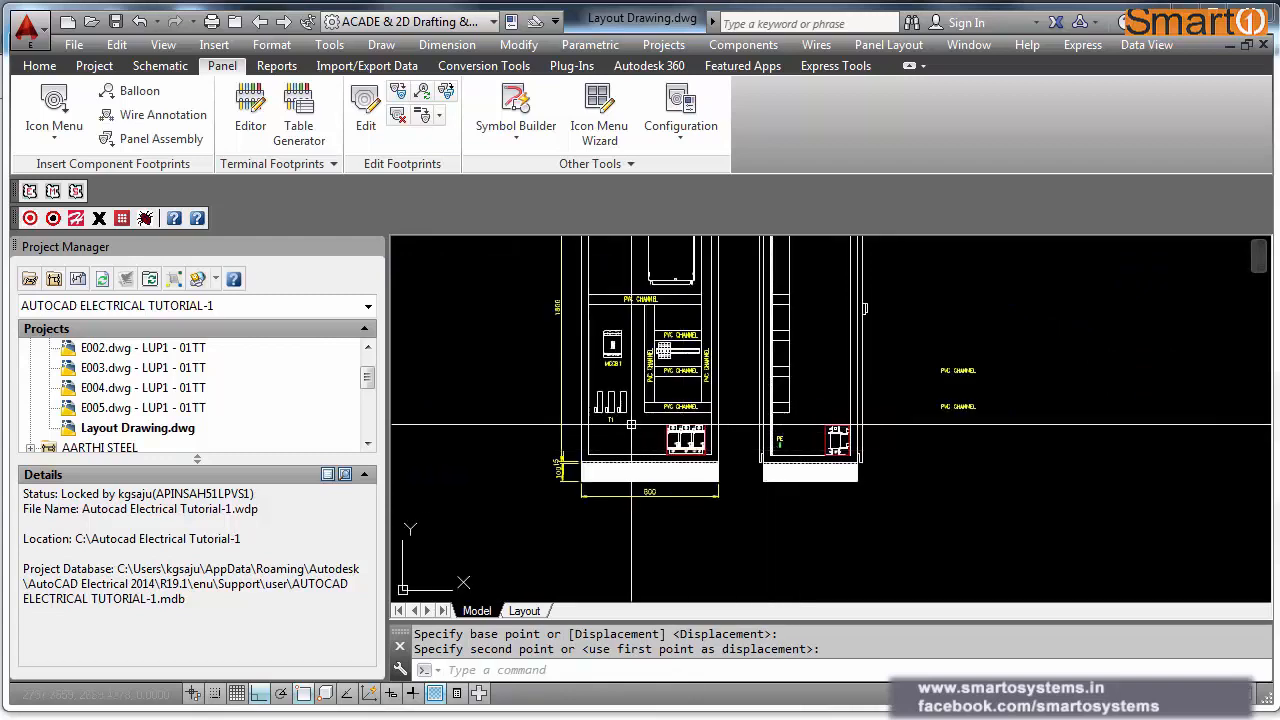
{"action": "scroll", "coordinate": [627, 418], "scroll_direction": "down", "scroll_amount": 2}
{"action": "middle_click_drag", "start_coordinate": [1008, 470], "coordinate": [755, 438]}
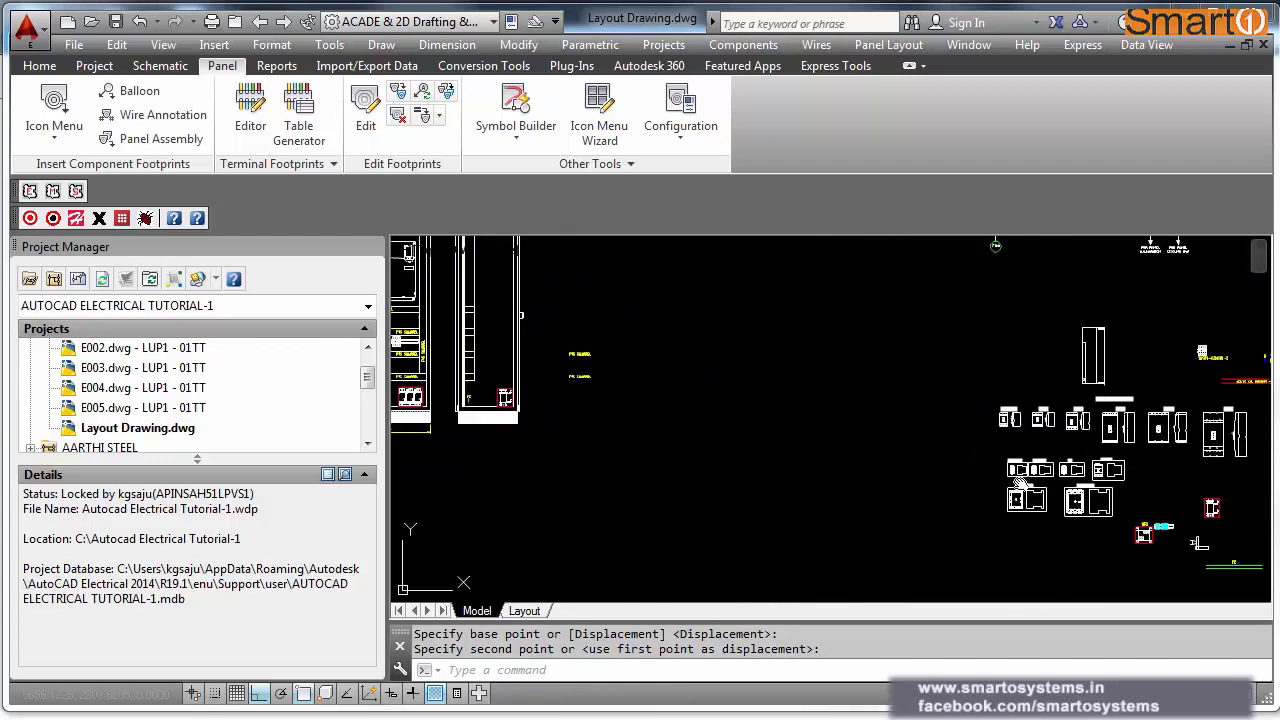
{"action": "middle_click_drag", "start_coordinate": [1208, 502], "coordinate": [1068, 485]}
{"action": "scroll", "coordinate": [1071, 523], "scroll_direction": "up", "scroll_amount": 4}
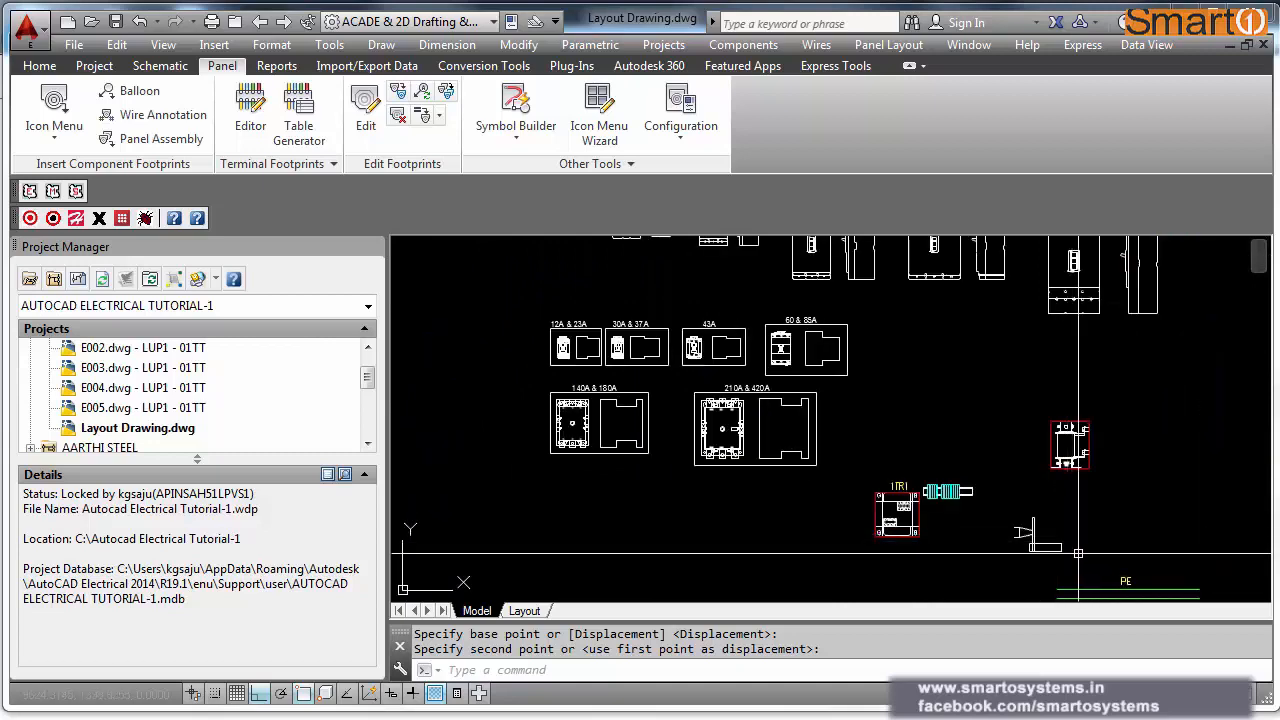
{"action": "type", "text": "m"}
{"action": "key", "text": "Return"}
{"action": "left_click", "coordinate": [1003, 556]}
{"action": "key", "text": "Return"}
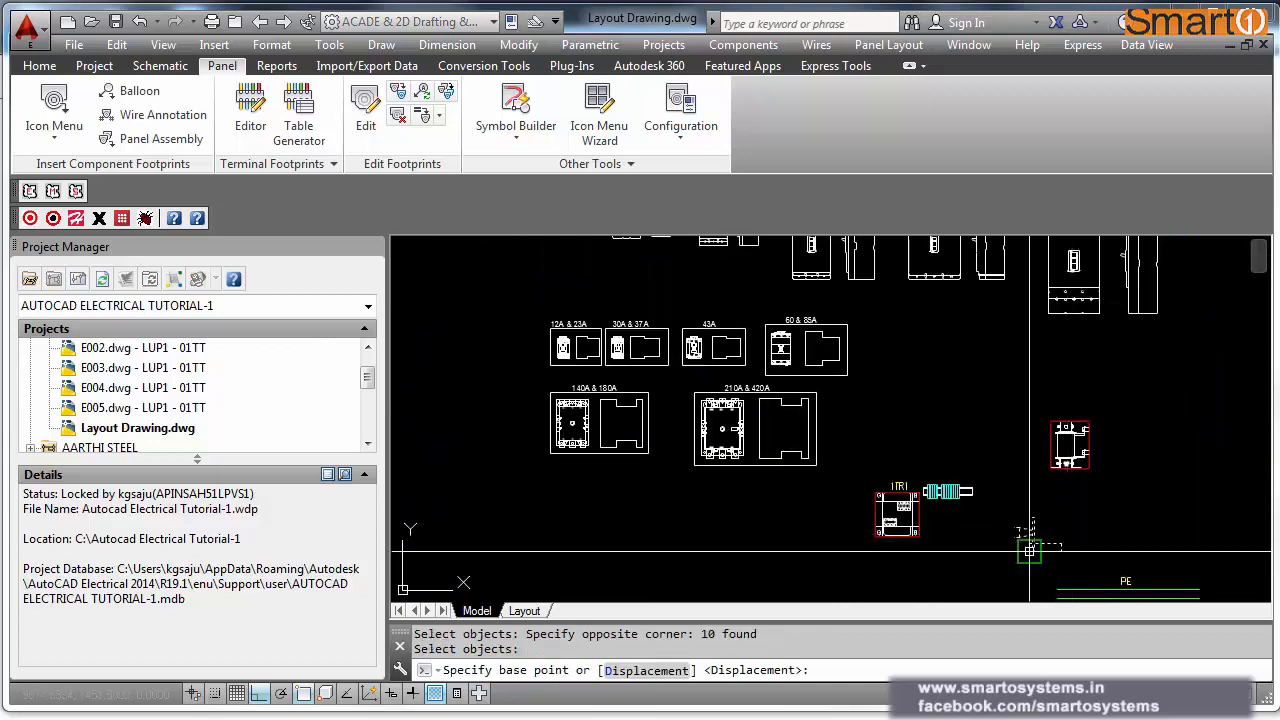
{"action": "left_click", "coordinate": [1029, 552]}
{"action": "scroll", "coordinate": [1024, 545], "scroll_direction": "down", "scroll_amount": 4}
{"action": "middle_click_drag", "start_coordinate": [1160, 535], "coordinate": [792, 533]}
{"action": "scroll", "coordinate": [812, 451], "scroll_direction": "up", "scroll_amount": 5}
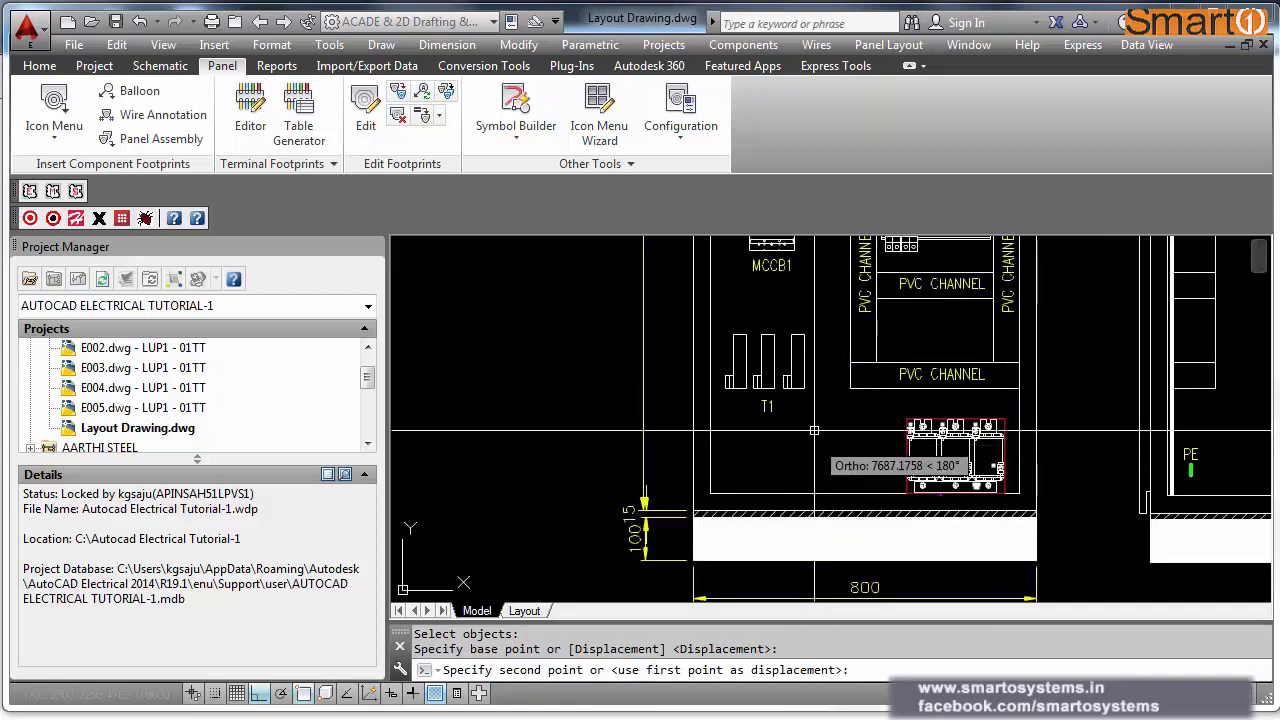
{"action": "left_click", "coordinate": [802, 389]}
{"action": "middle_click_drag", "start_coordinate": [893, 443], "coordinate": [865, 460]}
Step: Reselect the L-shaped terminal side profile beside T1 for another move, using the previous selection
{"action": "key", "text": "Return"}
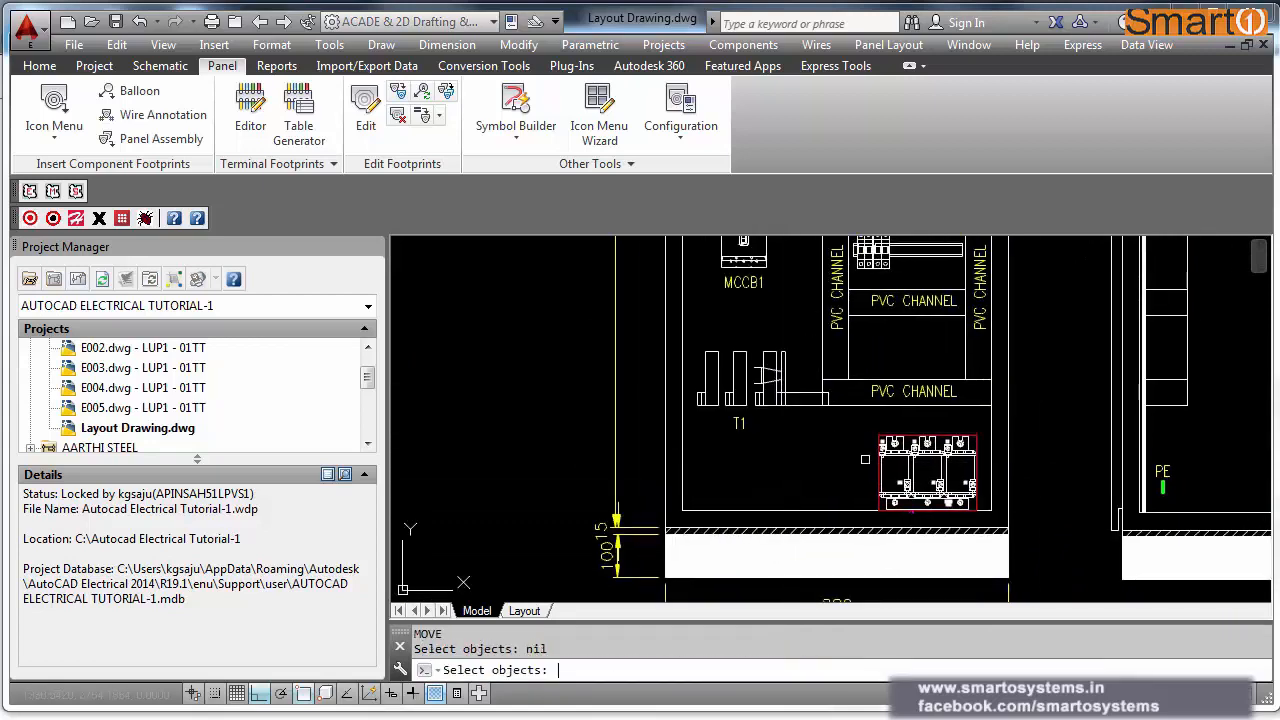
{"action": "type", "text": "P"}
{"action": "key", "text": "Return"}
{"action": "key", "text": "Return"}
{"action": "scroll", "coordinate": [740, 360], "scroll_direction": "up", "scroll_amount": 2}
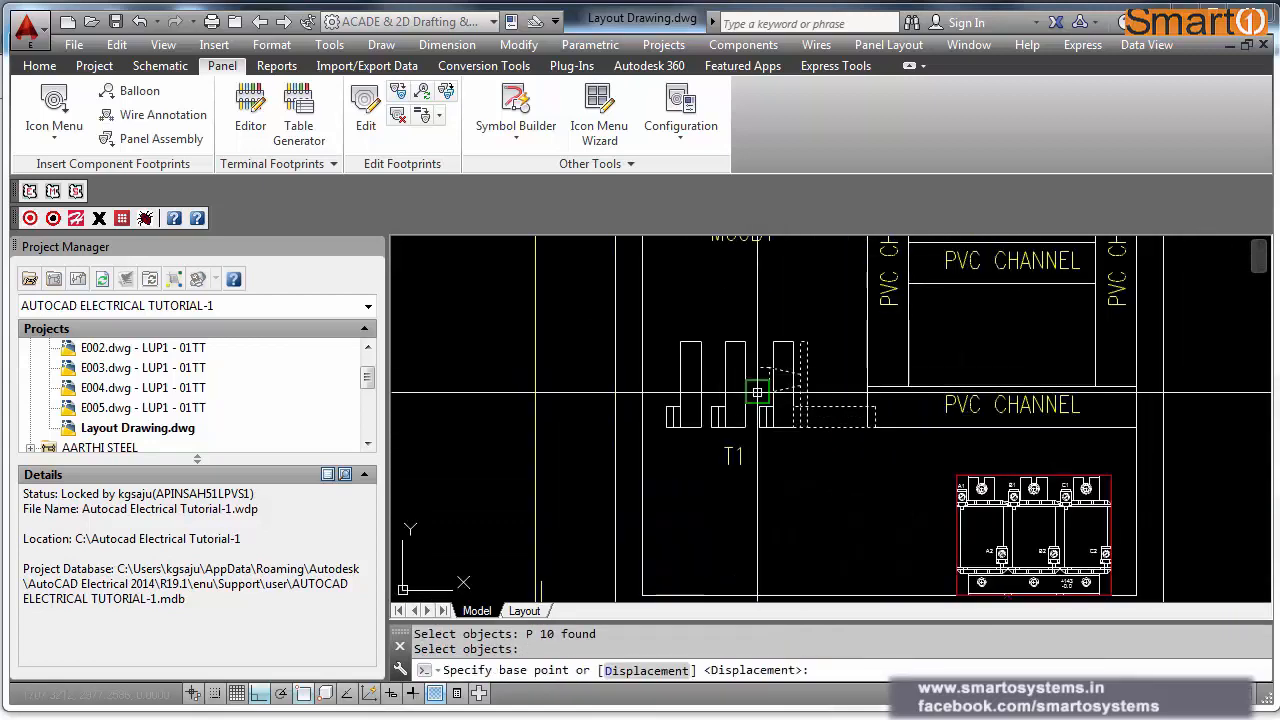
Step: Move the T1 terminal's side profile from the front view horizontally onto the mounting plate in the side view, perpendicular to the plate
{"action": "left_click", "coordinate": [758, 394]}
{"action": "scroll", "coordinate": [750, 385], "scroll_direction": "down", "scroll_amount": 2}
{"action": "middle_click_drag", "start_coordinate": [855, 417], "coordinate": [720, 419]}
{"action": "type", "text": "P"}
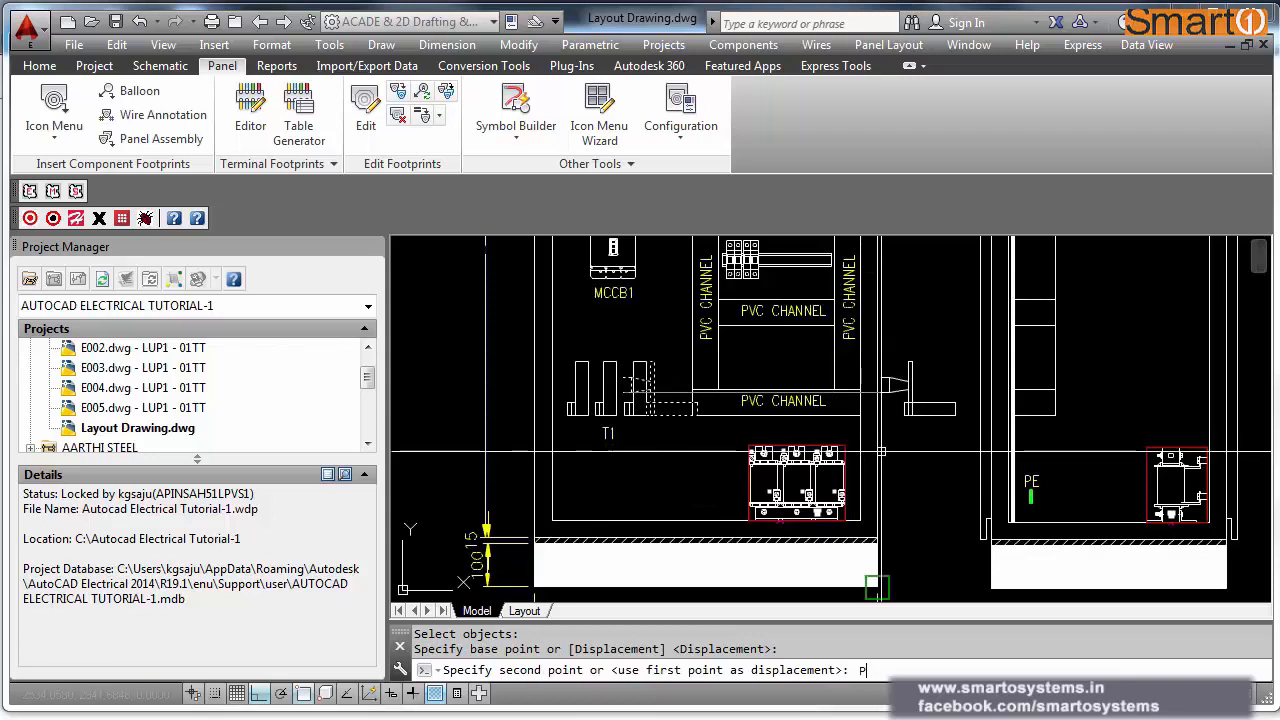
{"action": "type", "text": "ER"}
{"action": "key", "text": "Return"}
{"action": "left_click", "coordinate": [1013, 373]}
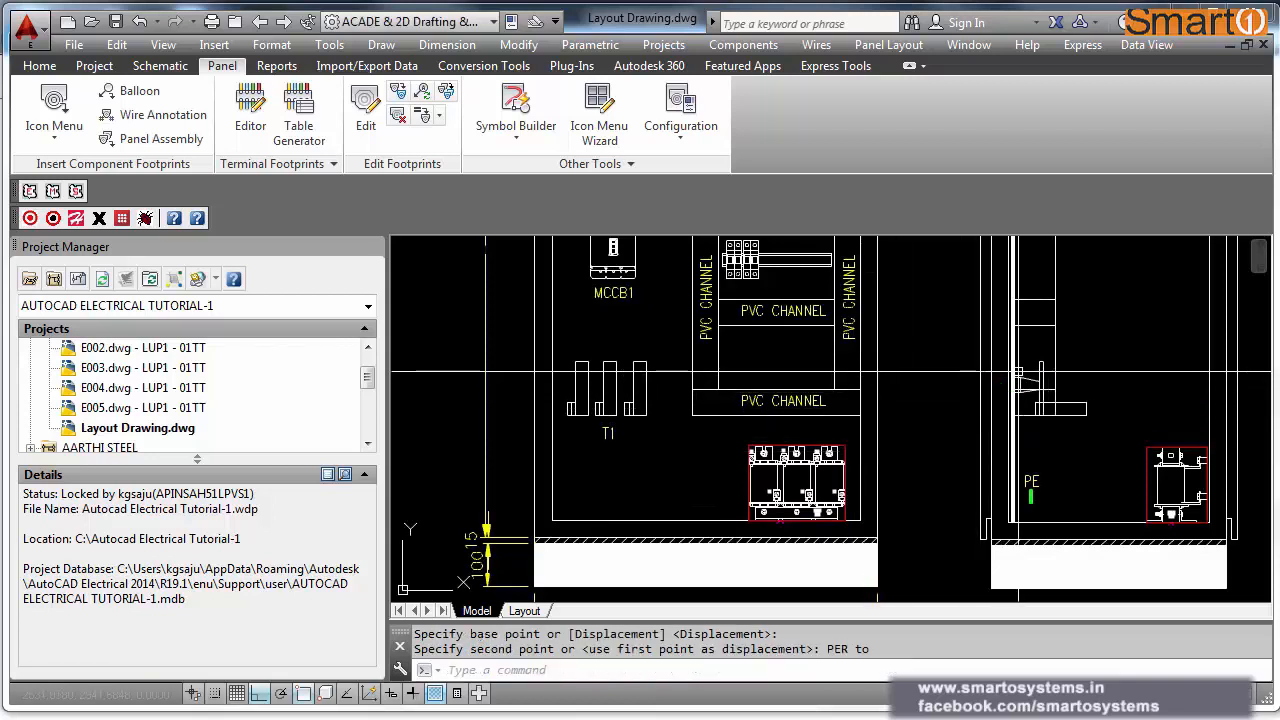
Step: Trim the vertical PVC channel line inside the T1 side profile's horizontal bar, using the bar's outline as cutting edge
{"action": "scroll", "coordinate": [1085, 413], "scroll_direction": "up", "scroll_amount": 2}
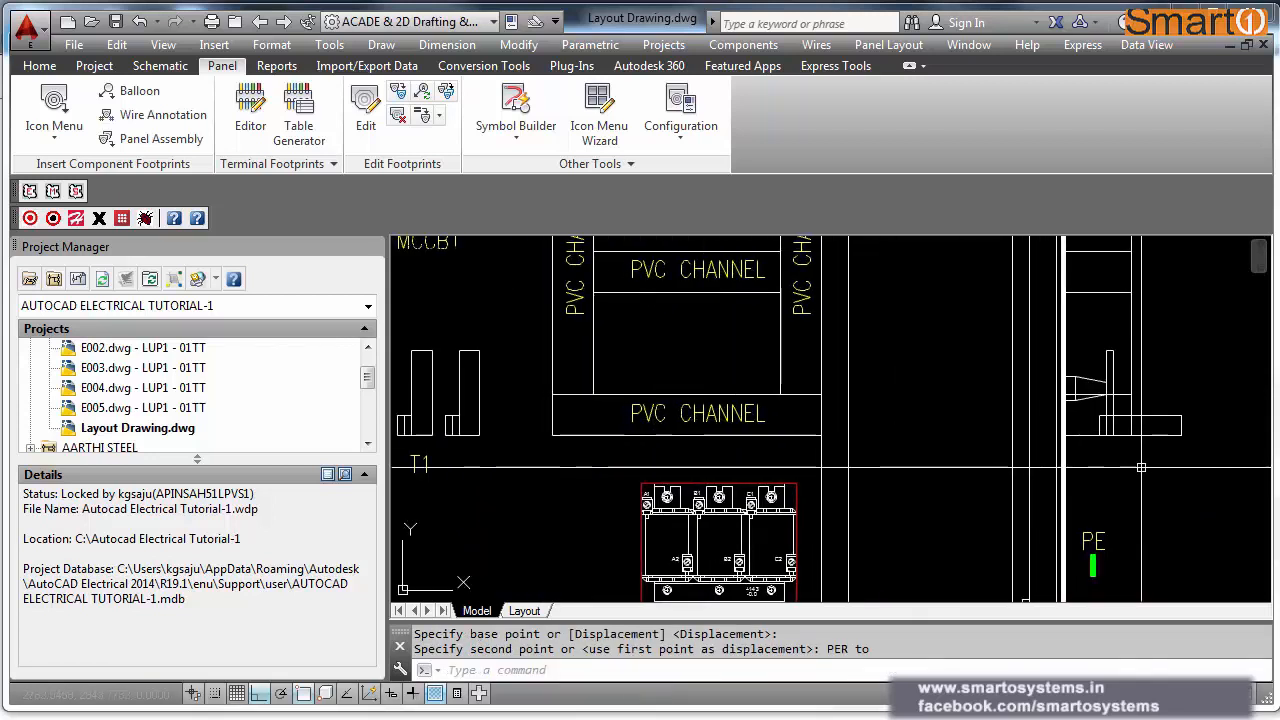
{"action": "scroll", "coordinate": [800, 480], "scroll_direction": "down", "scroll_amount": 2}
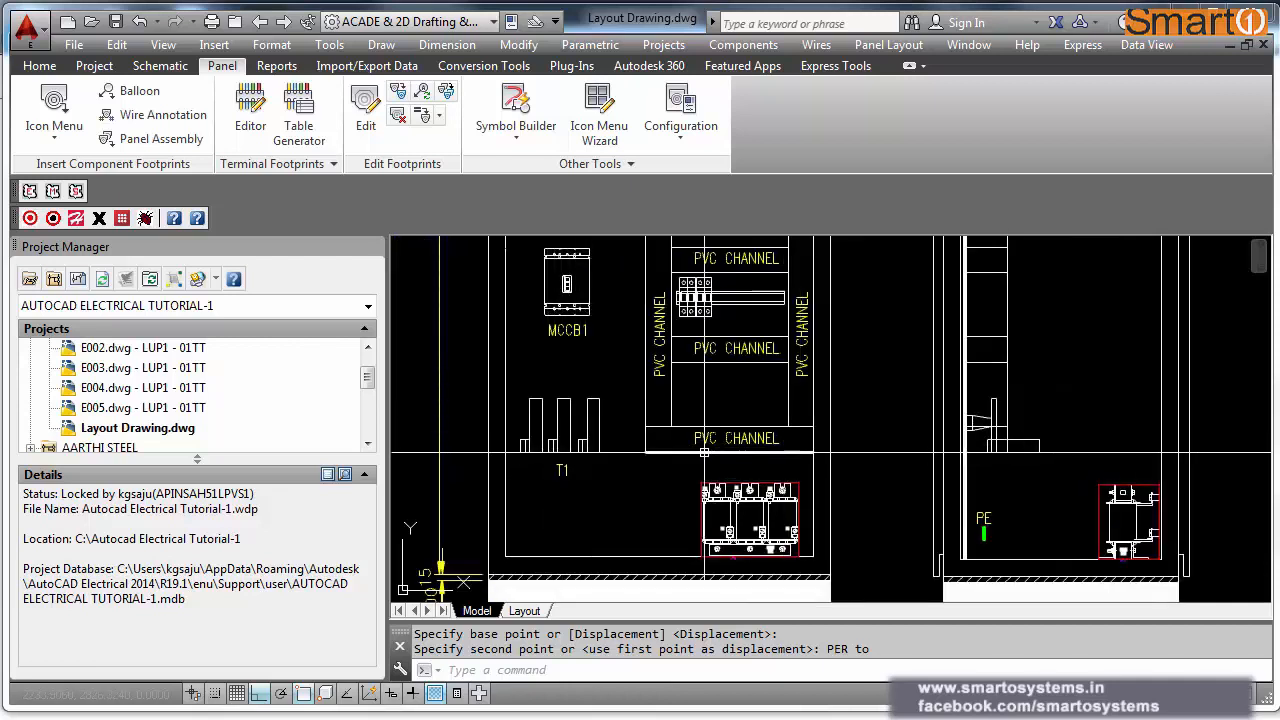
{"action": "scroll", "coordinate": [704, 452], "scroll_direction": "up", "scroll_amount": 2}
{"action": "middle_click_drag", "start_coordinate": [782, 466], "coordinate": [712, 479]}
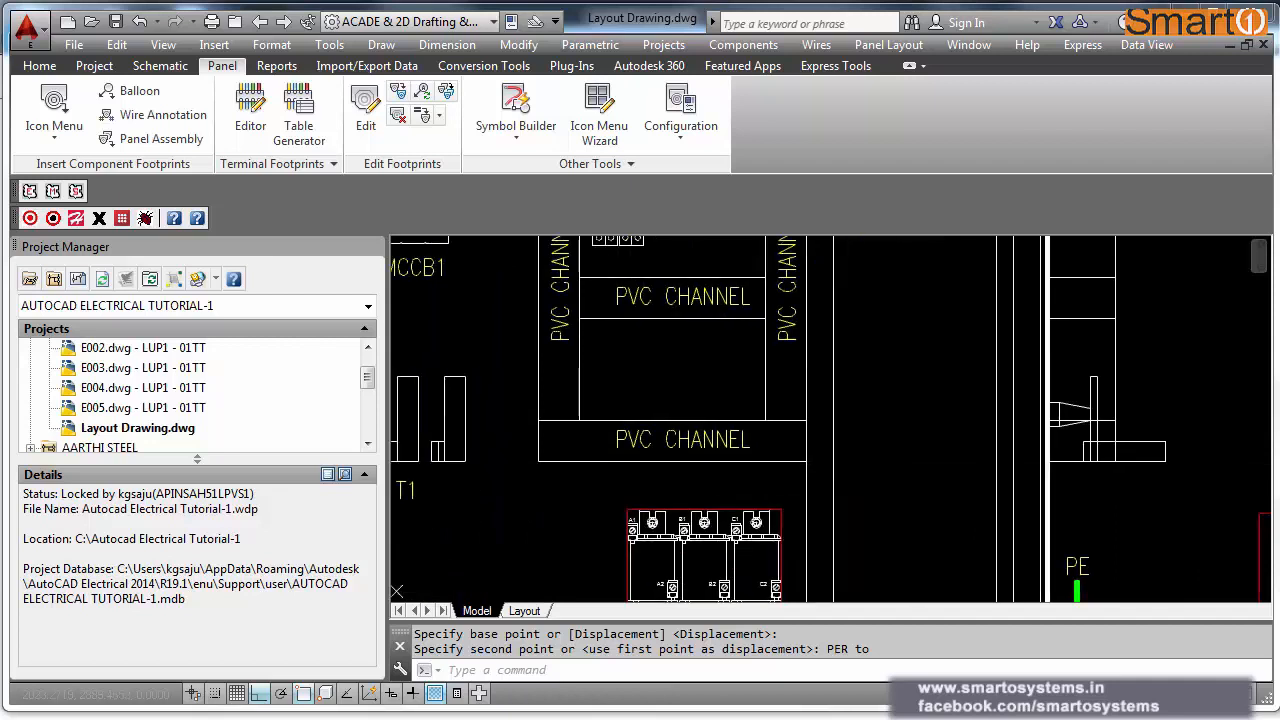
{"action": "scroll", "coordinate": [1163, 446], "scroll_direction": "up", "scroll_amount": 4}
{"action": "type", "text": "tr"}
{"action": "key", "text": "space"}
{"action": "left_click_drag", "start_coordinate": [956, 430], "coordinate": [1168, 552]}
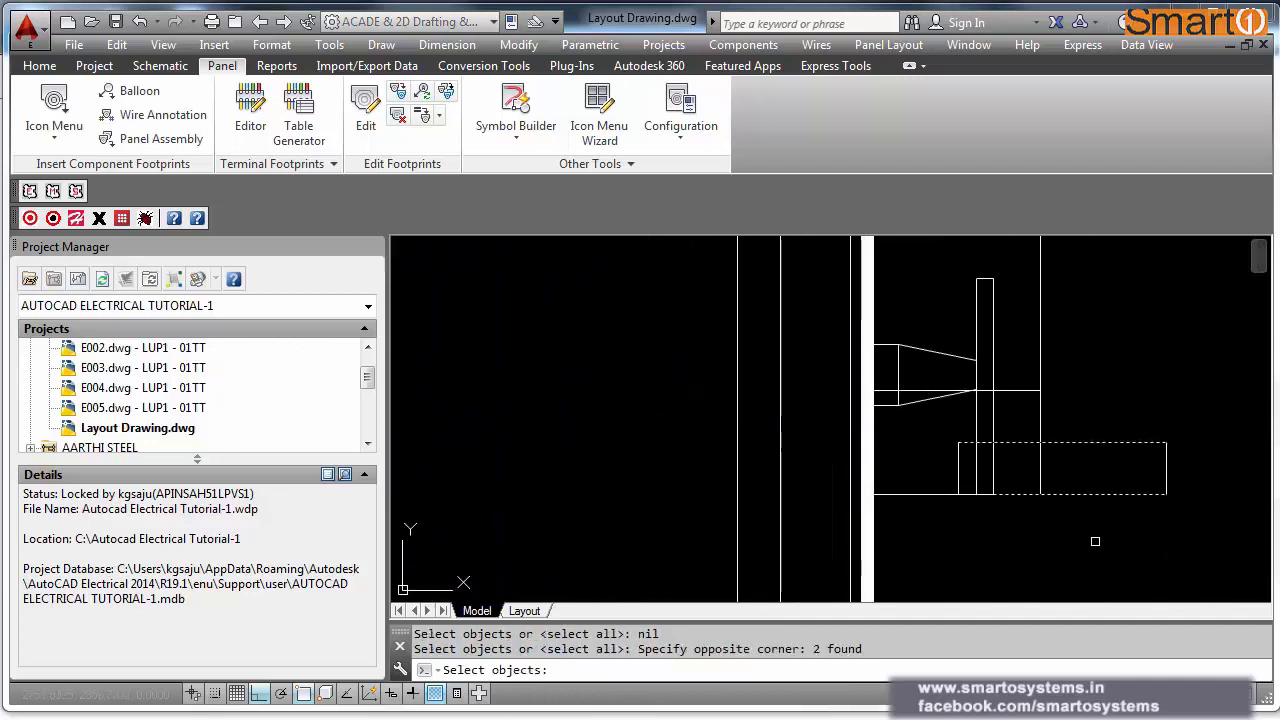
{"action": "key", "text": "space"}
{"action": "key", "text": "Escape"}
Step: Trim the horizontal channel line where it crosses the T1 side profile's vertical bar, using the bar as cutting edge
{"action": "type", "text": "tr"}
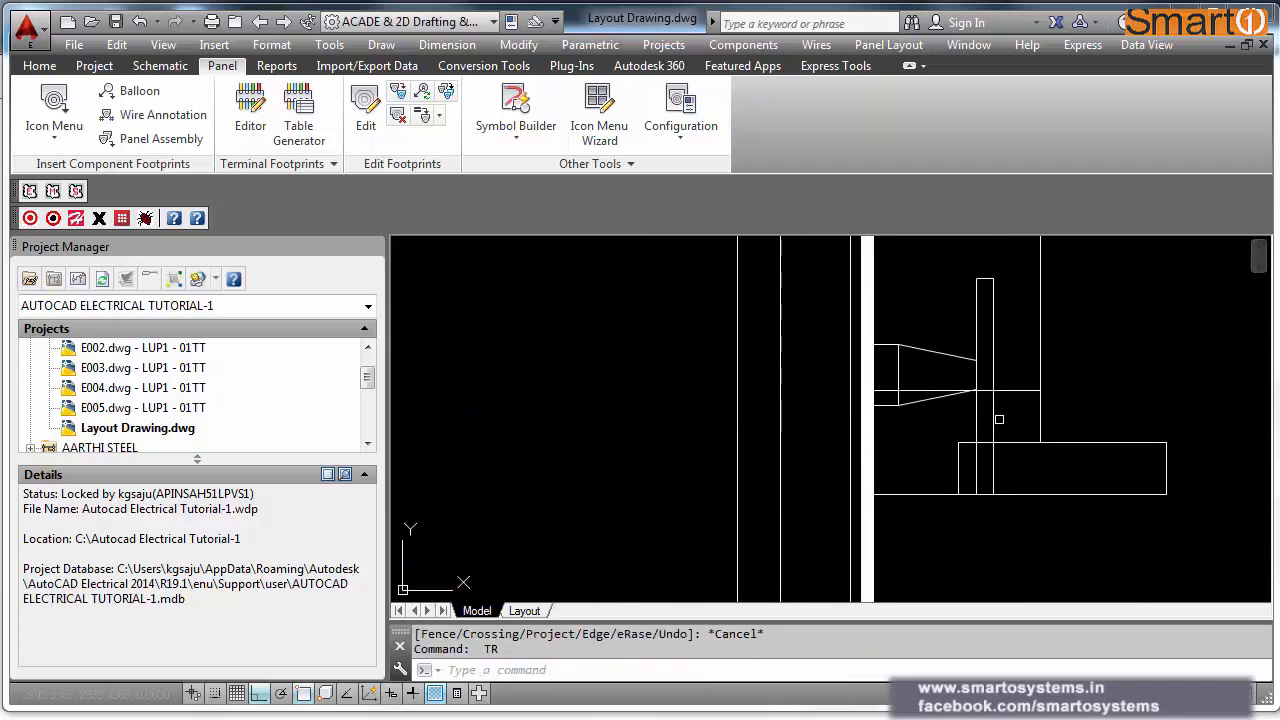
{"action": "key", "text": "space"}
{"action": "left_click", "coordinate": [993, 430]}
{"action": "key", "text": "space"}
{"action": "key", "text": "Escape"}
Step: Erase the leftover horizontal line segment between the mounting plate and the T1 side profile's vertical bar
{"action": "type", "text": "e"}
{"action": "key", "text": "space"}
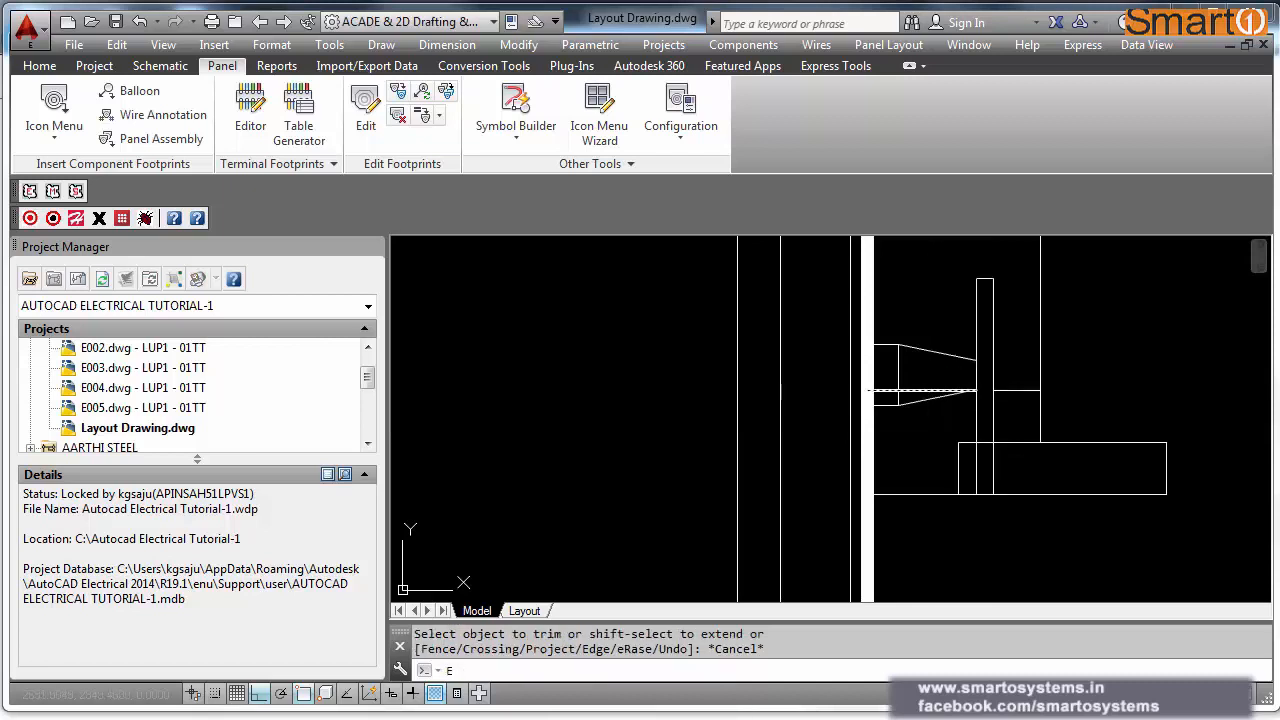
{"action": "left_click", "coordinate": [925, 391]}
{"action": "key", "text": "space"}
{"action": "scroll", "coordinate": [1035, 515], "scroll_direction": "down", "scroll_amount": 4}
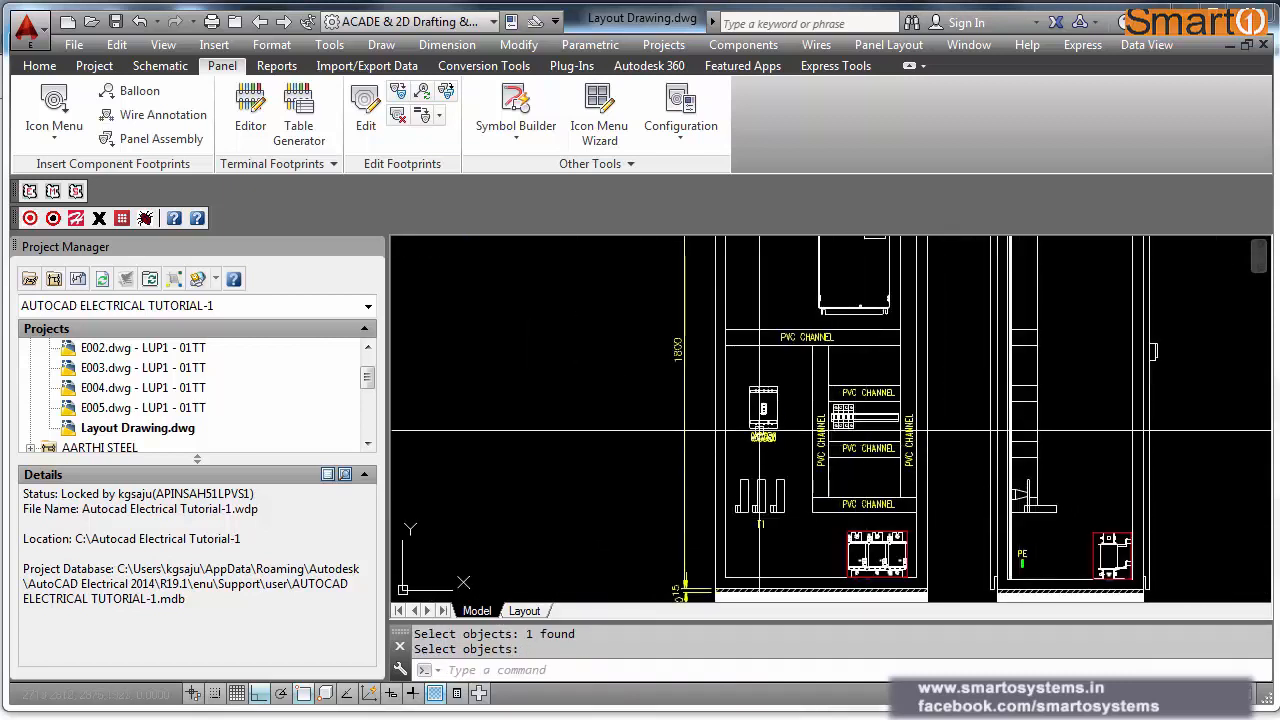
Step: Move the 160A Siemens MCCB side view from the symbol library to the space between the cabinet's front and side views, with Ortho off
{"action": "scroll", "coordinate": [763, 428], "scroll_direction": "down", "scroll_amount": 3}
{"action": "scroll", "coordinate": [941, 456], "scroll_direction": "up", "scroll_amount": 5}
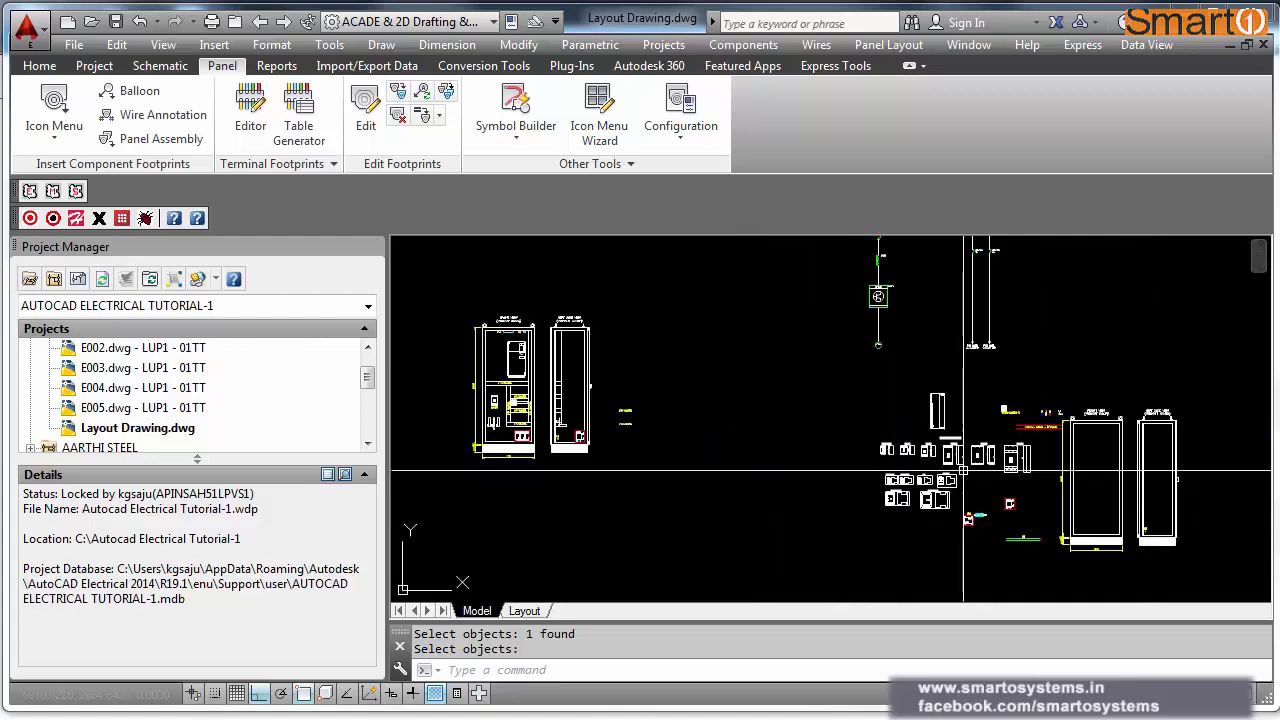
{"action": "scroll", "coordinate": [800, 440], "scroll_direction": "up", "scroll_amount": 2}
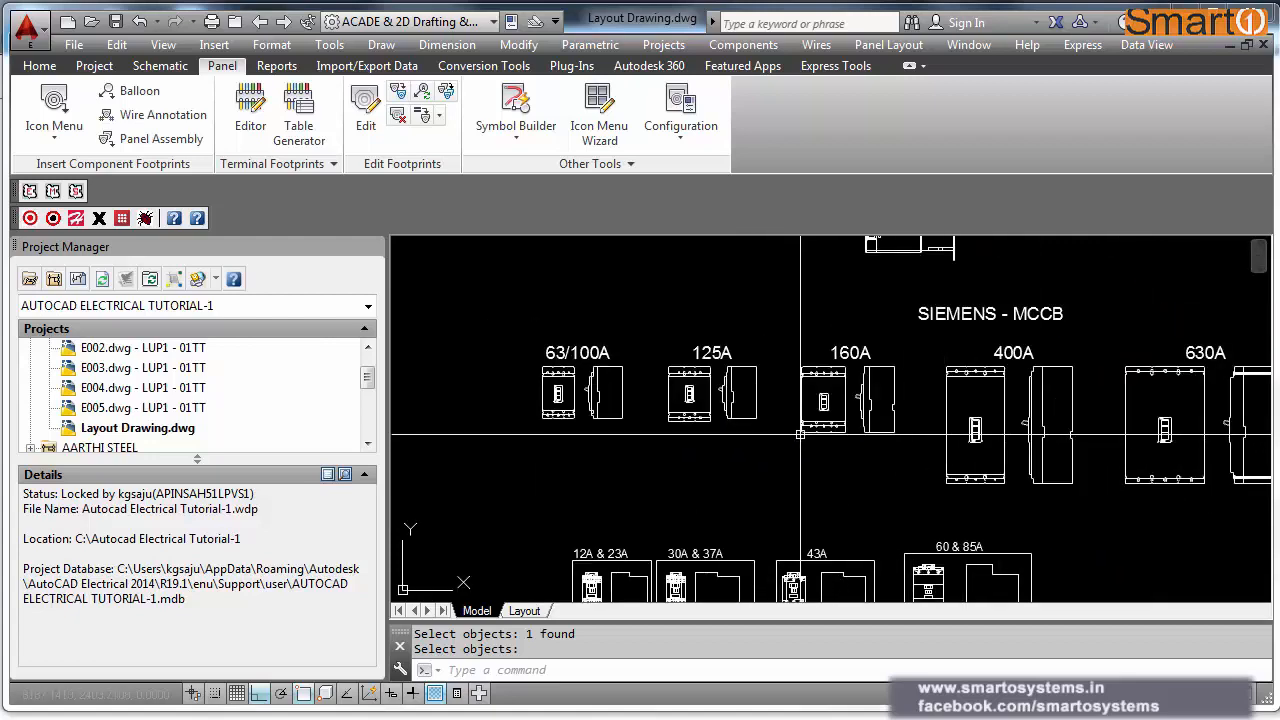
{"action": "type", "text": "m"}
{"action": "key", "text": "Return"}
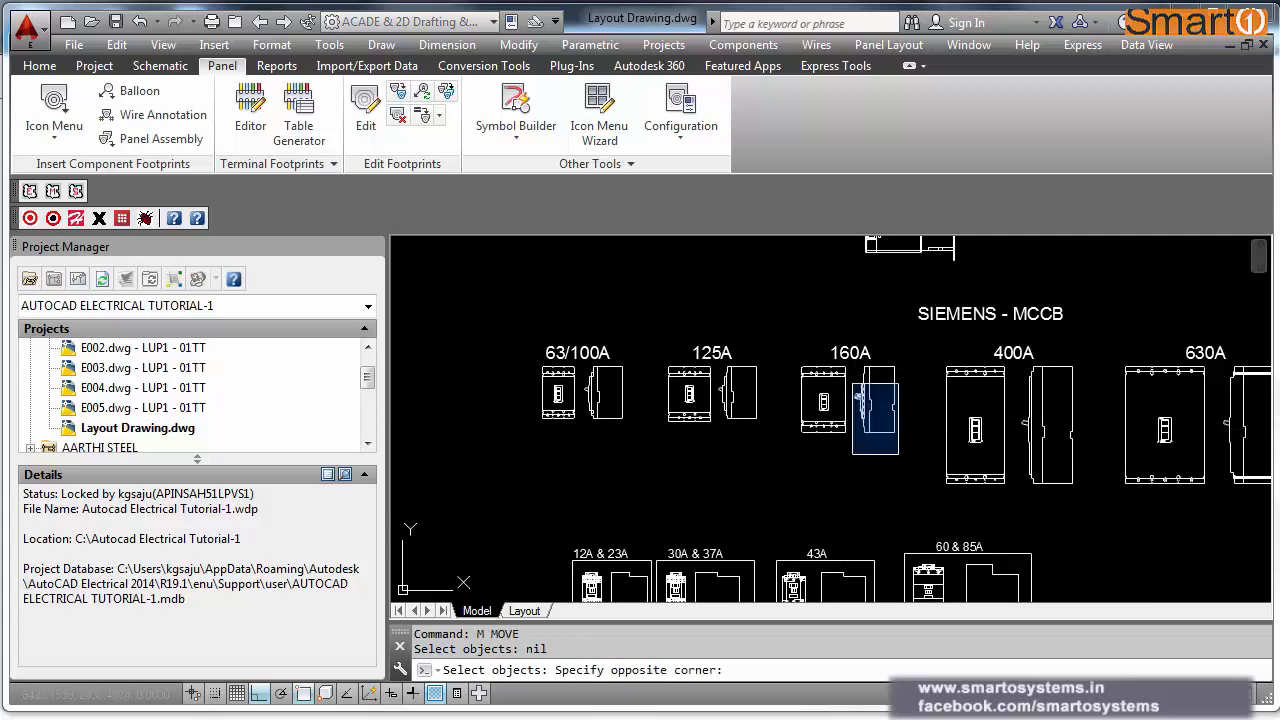
{"action": "left_click", "coordinate": [898, 454]}
{"action": "key", "text": "Return"}
{"action": "left_click", "coordinate": [880, 428]}
{"action": "scroll", "coordinate": [860, 440], "scroll_direction": "down", "scroll_amount": 4}
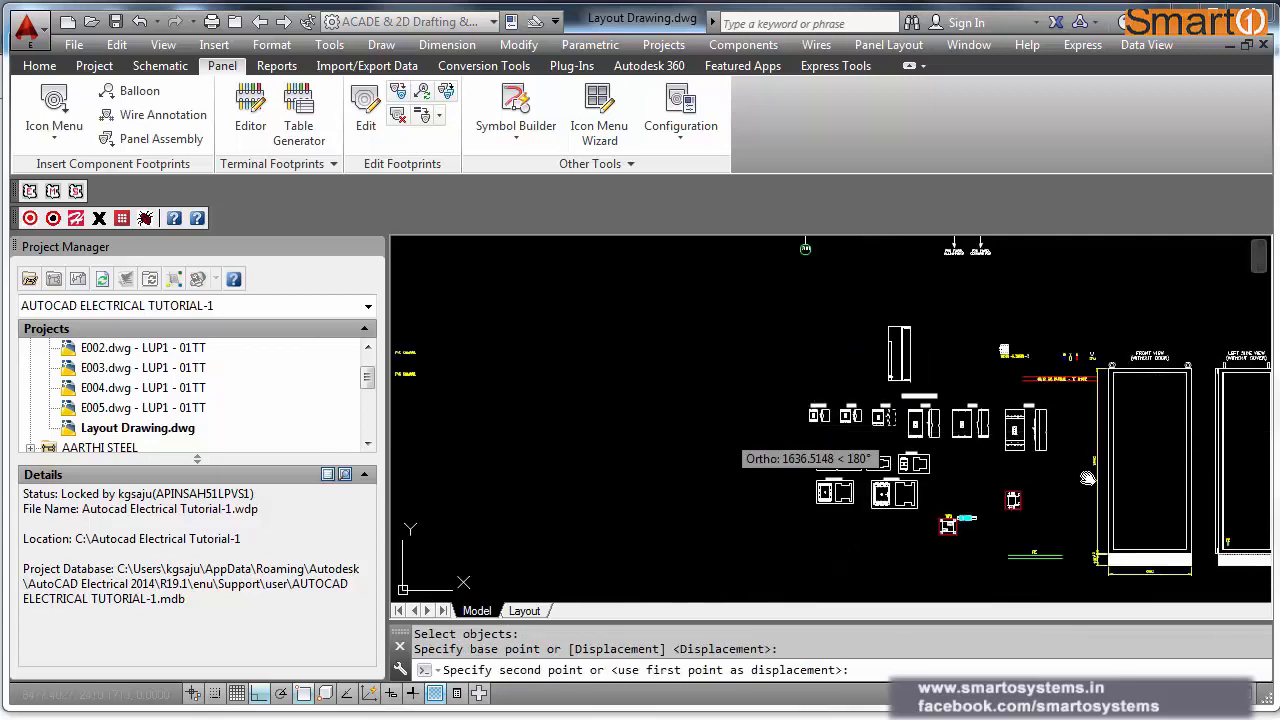
{"action": "scroll", "coordinate": [1087, 478], "scroll_direction": "up", "scroll_amount": 4}
{"action": "scroll", "coordinate": [857, 481], "scroll_direction": "up", "scroll_amount": 2}
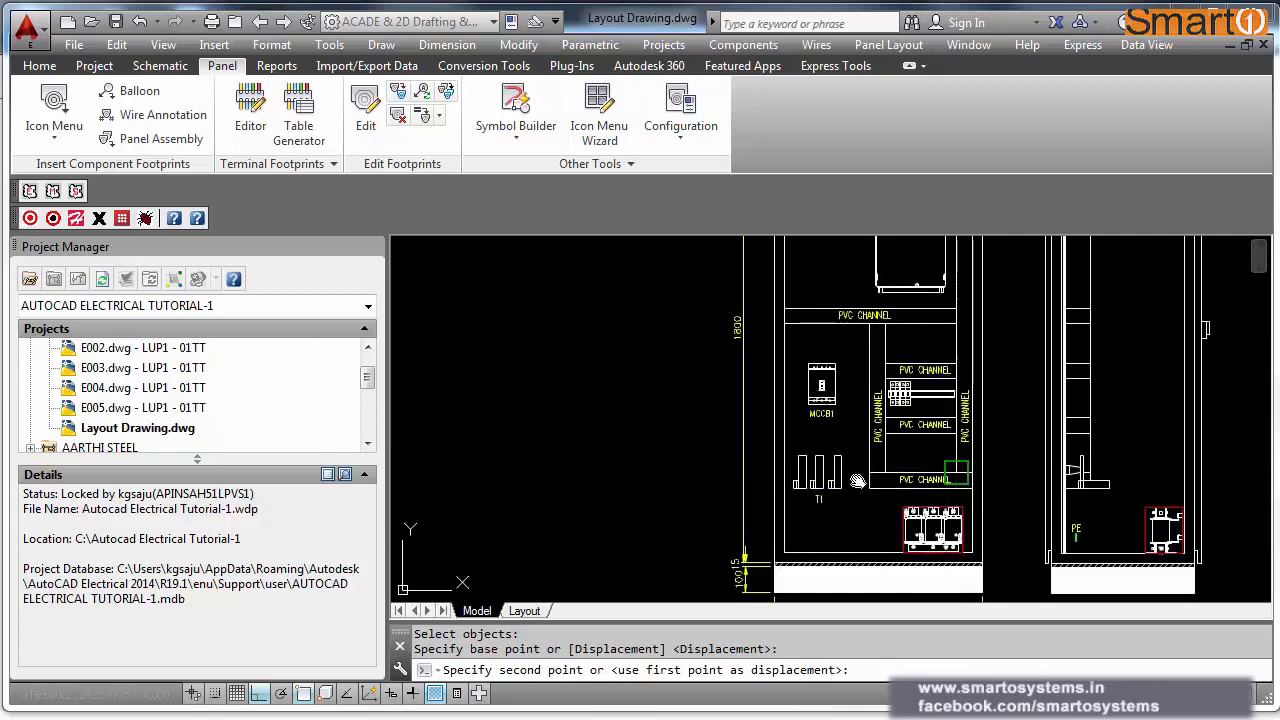
{"action": "middle_click_drag", "start_coordinate": [857, 481], "coordinate": [853, 479]}
{"action": "key", "text": "F8"}
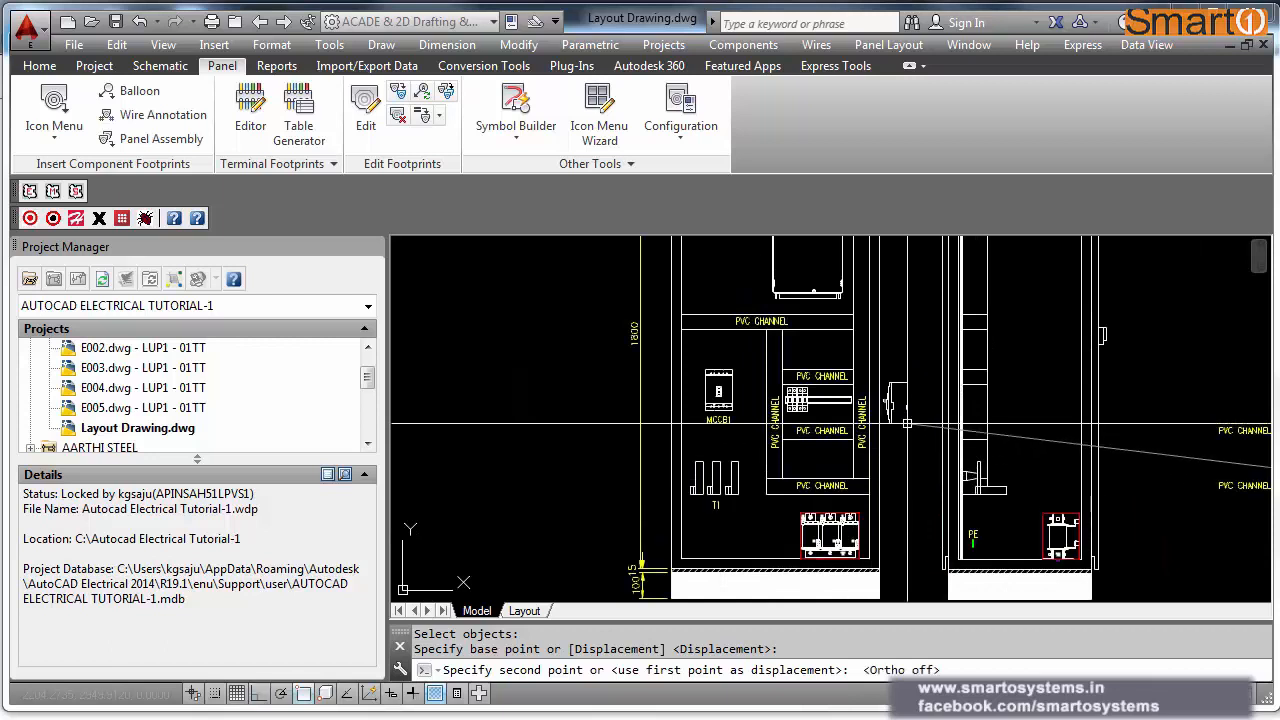
{"action": "left_click", "coordinate": [916, 423]}
{"action": "scroll", "coordinate": [920, 440], "scroll_direction": "up", "scroll_amount": 2}
Step: Mirror the MCCB side view about a vertical line through its back edge with Ortho on, erasing the source objects
{"action": "type", "text": "M"}
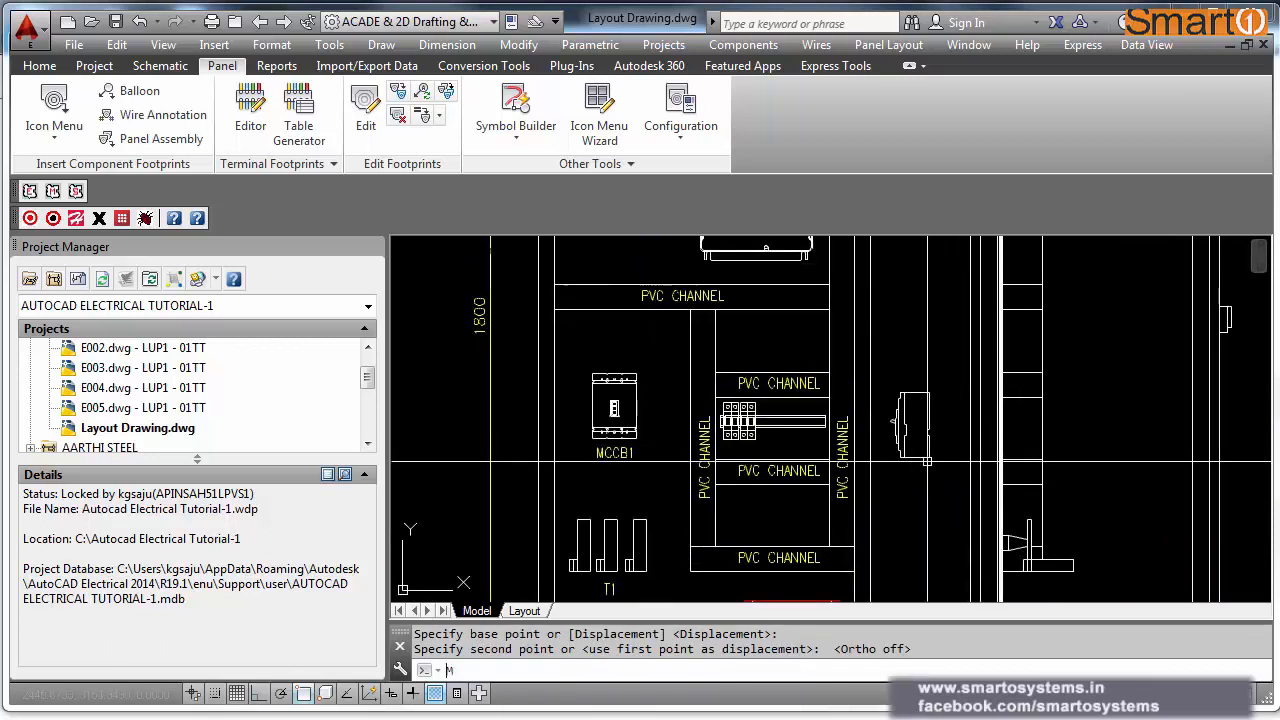
{"action": "type", "text": "I"}
{"action": "key", "text": "Return"}
{"action": "left_click", "coordinate": [885, 378]}
{"action": "key", "text": "Return"}
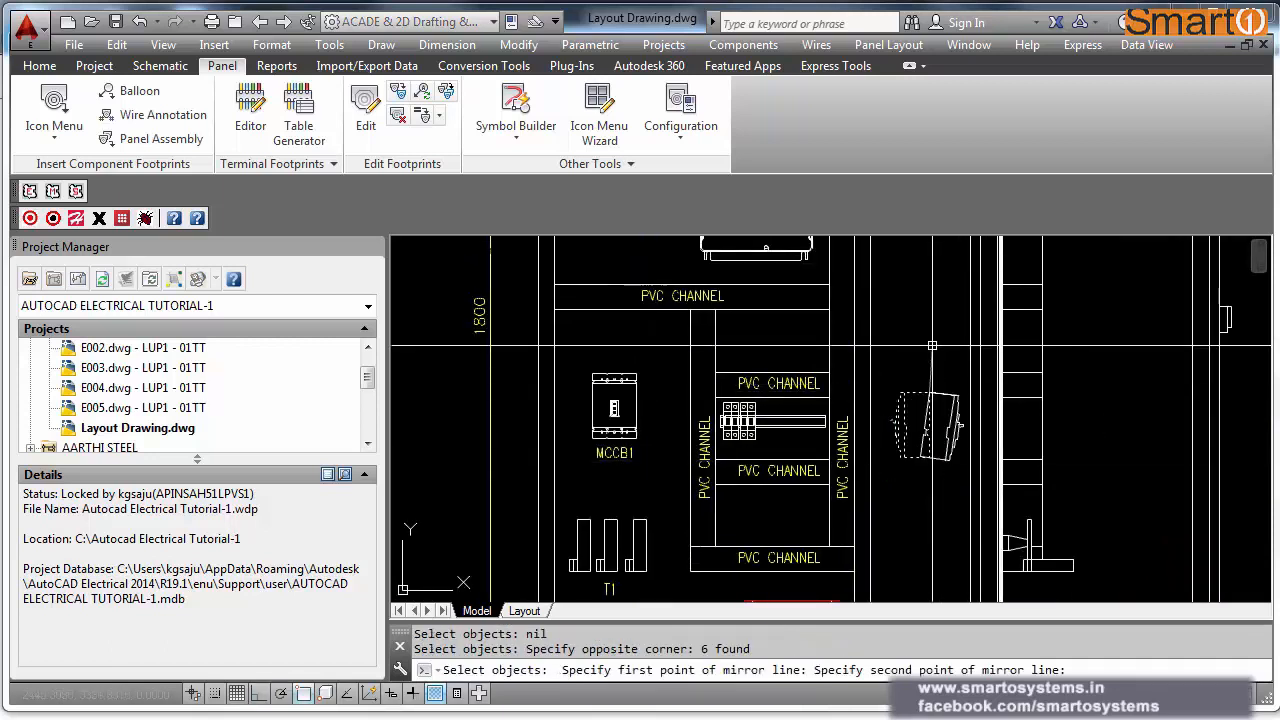
{"action": "key", "text": "F8"}
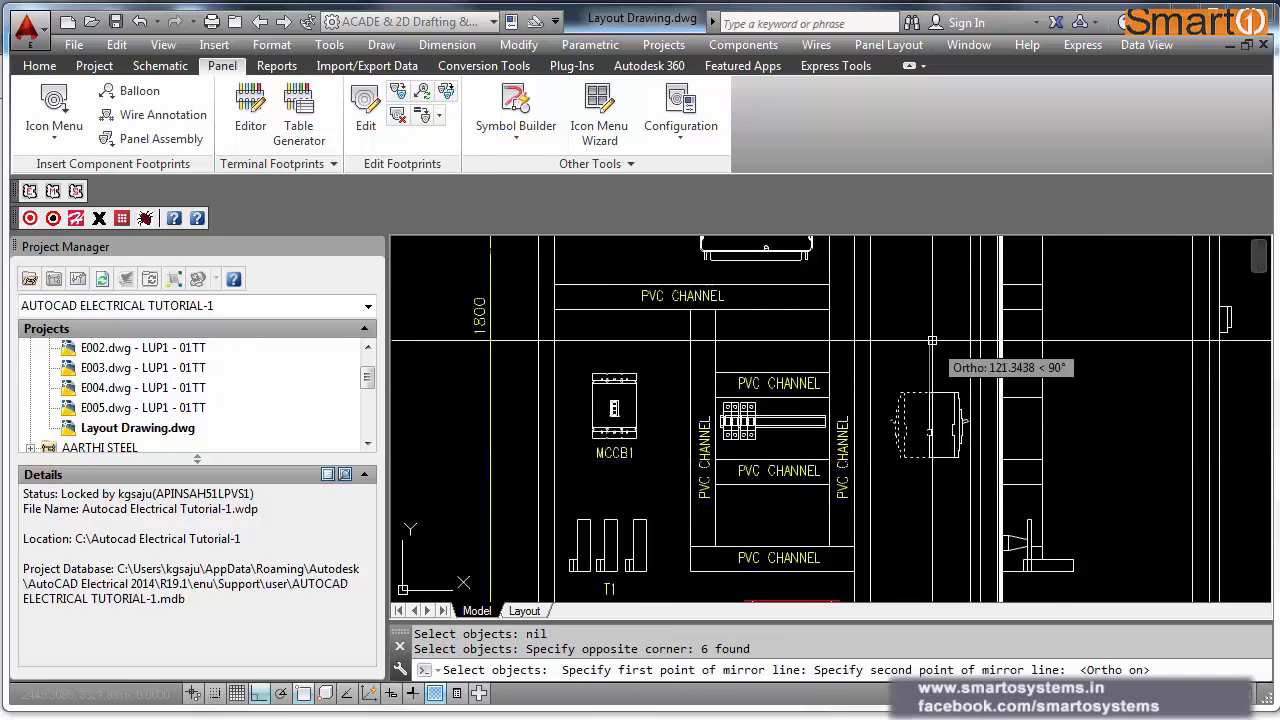
{"action": "left_click", "coordinate": [920, 388]}
{"action": "type", "text": "Y"}
{"action": "key", "text": "Return"}
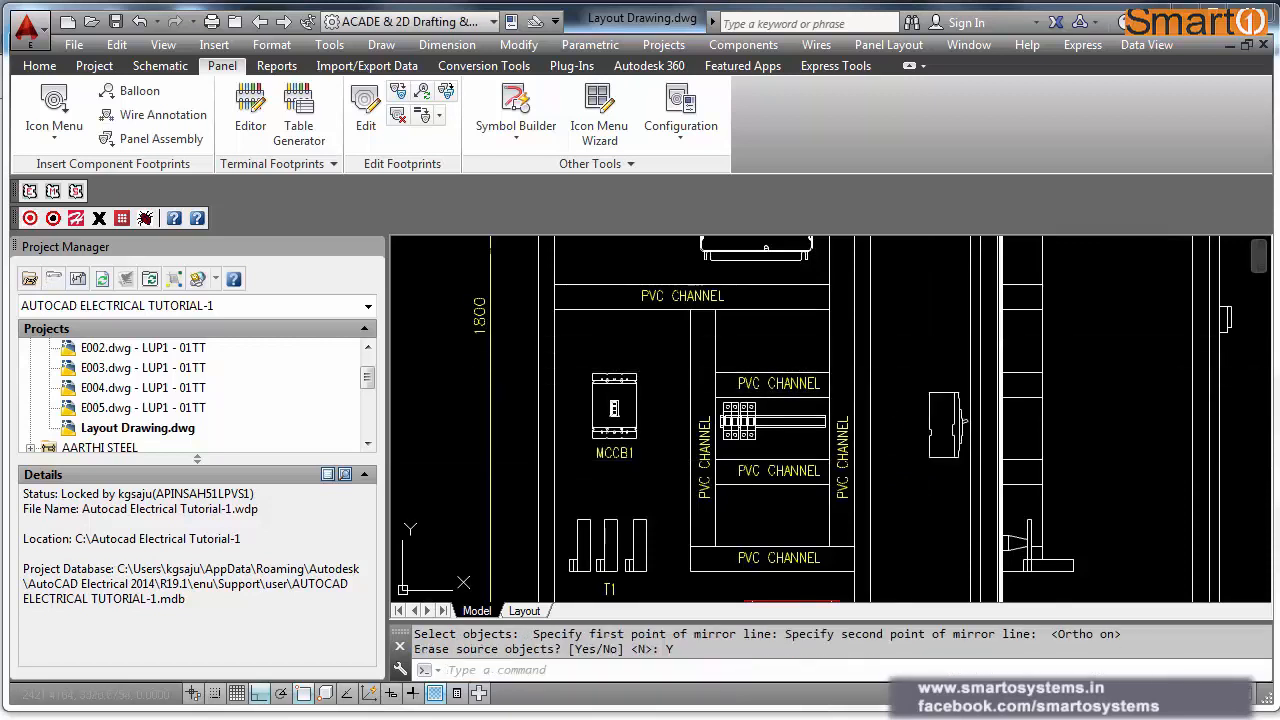
Step: Move the mirrored MCCB side view so its upper back corner meets MCCB1's upper corner in the front view
{"action": "type", "text": "m"}
{"action": "key", "text": "Return"}
{"action": "type", "text": "p"}
{"action": "key", "text": "Return"}
{"action": "key", "text": "Return"}
{"action": "left_click", "coordinate": [917, 372]}
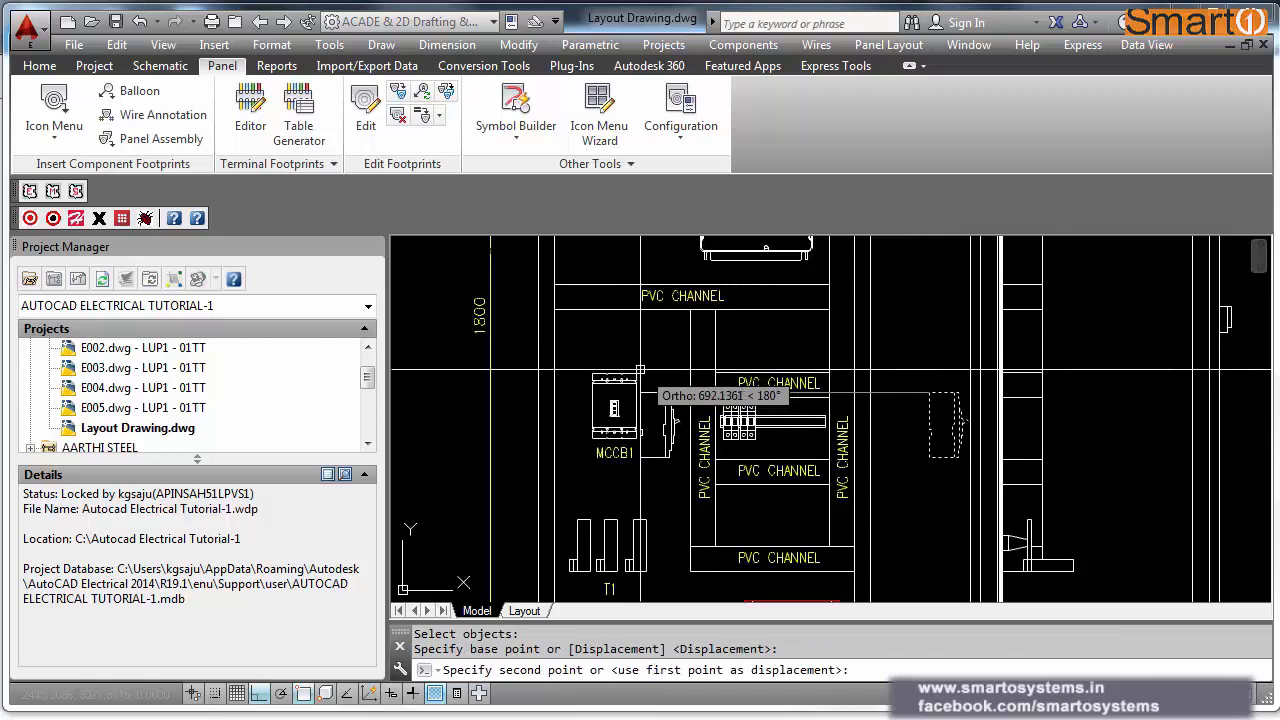
{"action": "left_click", "coordinate": [640, 370]}
Step: Move the MCCB side view horizontally from MCCB1 onto the mounting plate in the side view, perpendicular to the plate
{"action": "type", "text": "m"}
{"action": "key", "text": "Return"}
{"action": "type", "text": "p"}
{"action": "key", "text": "Return"}
{"action": "key", "text": "Return"}
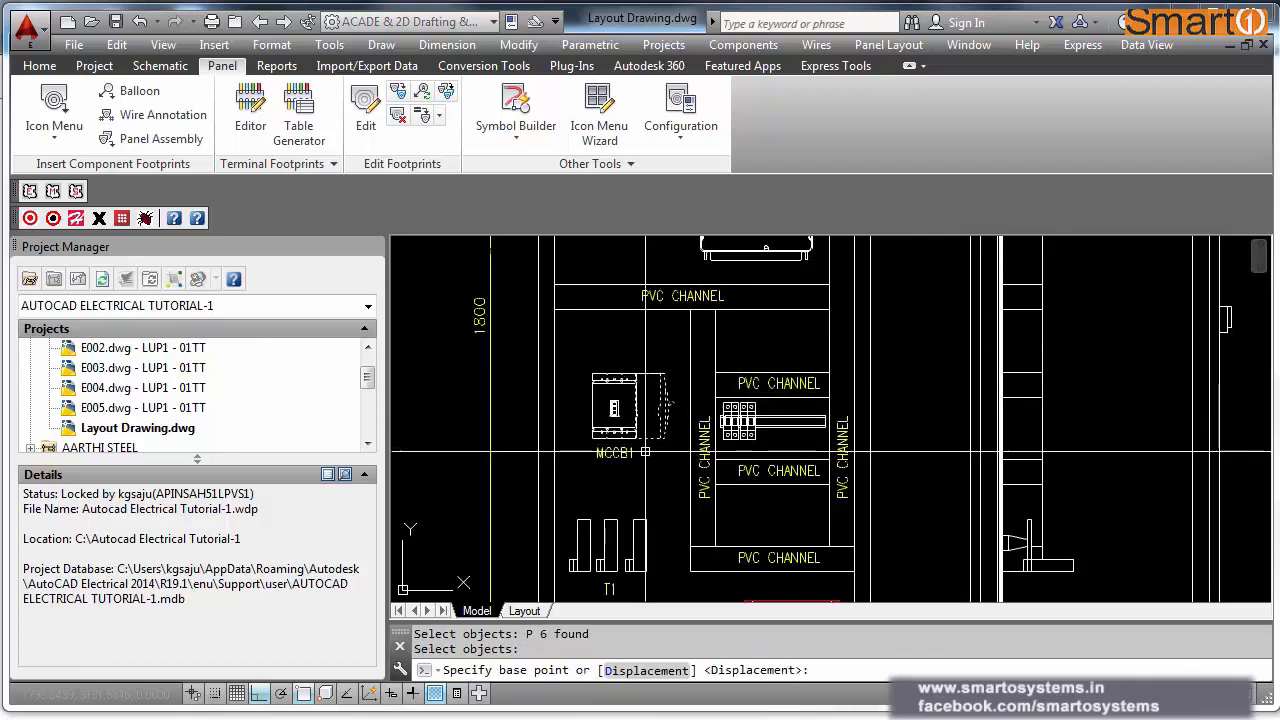
{"action": "left_click", "coordinate": [640, 453]}
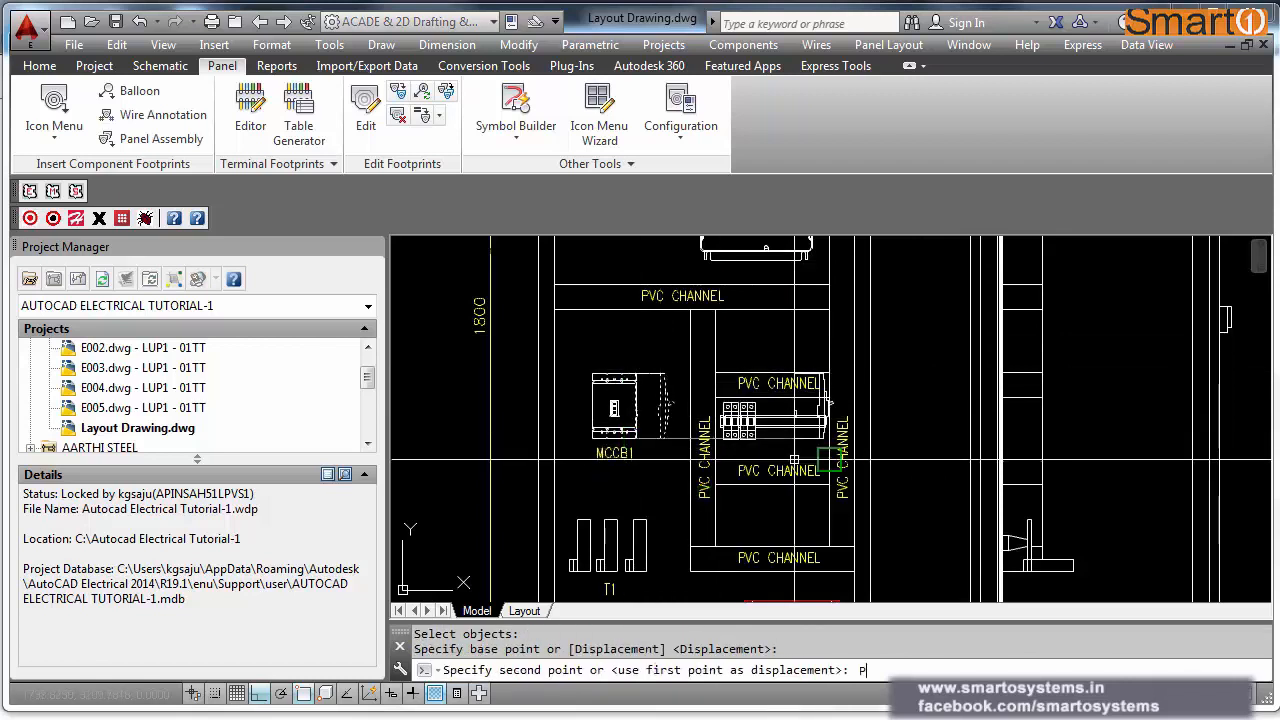
{"action": "type", "text": "PER"}
{"action": "key", "text": "Return"}
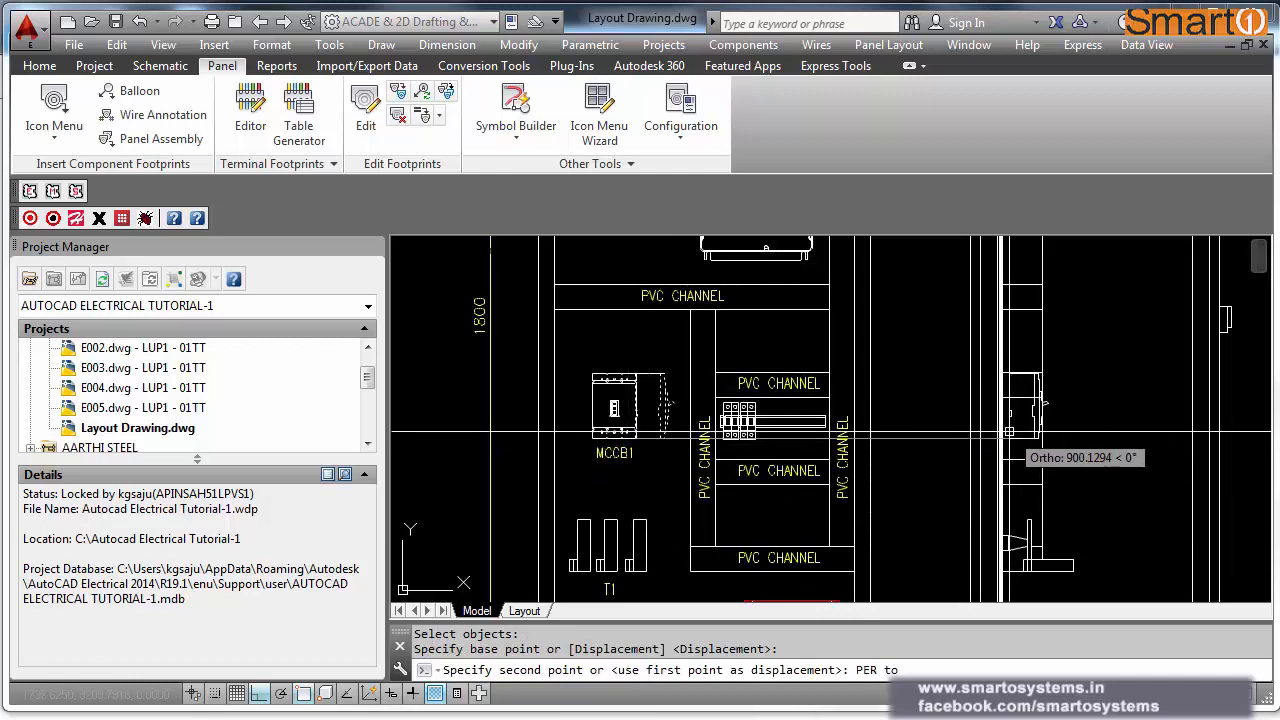
{"action": "left_click", "coordinate": [1010, 432]}
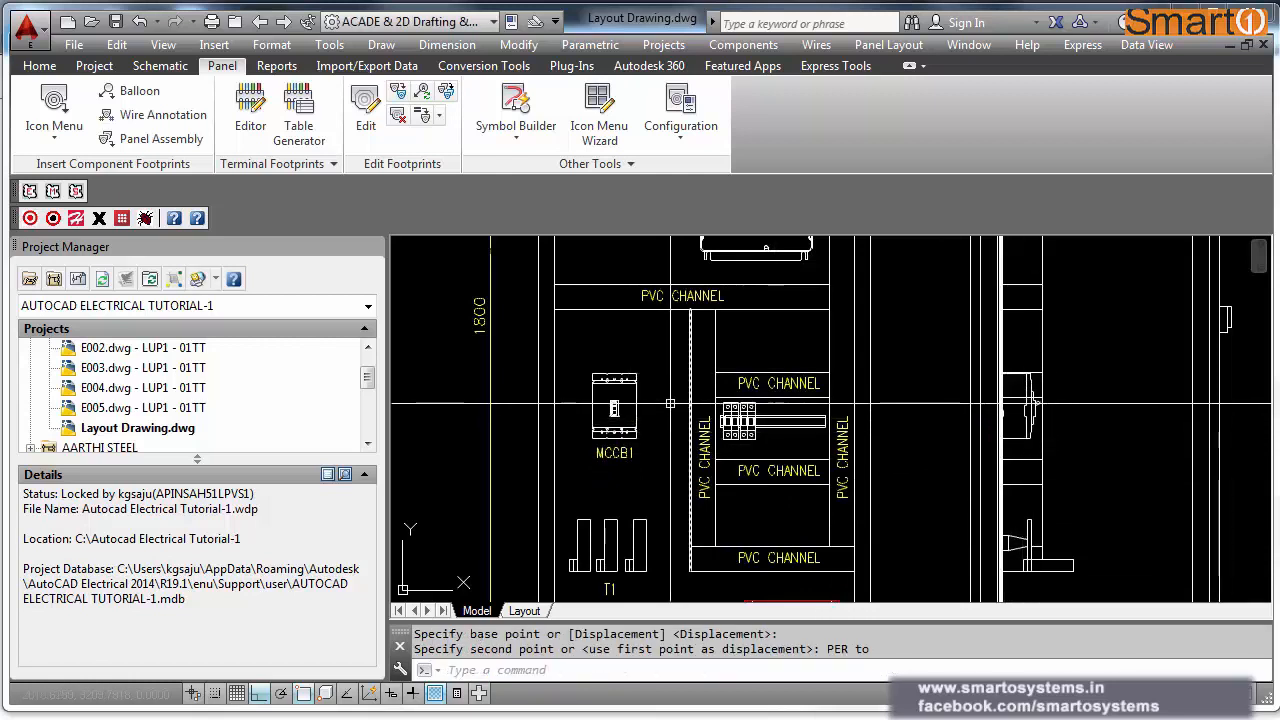
Step: Trim the horizontal PVC channel line that crosses the MCCB side view, using the MCCB outline as cutting edge
{"action": "scroll", "coordinate": [583, 403], "scroll_direction": "up", "scroll_amount": 3}
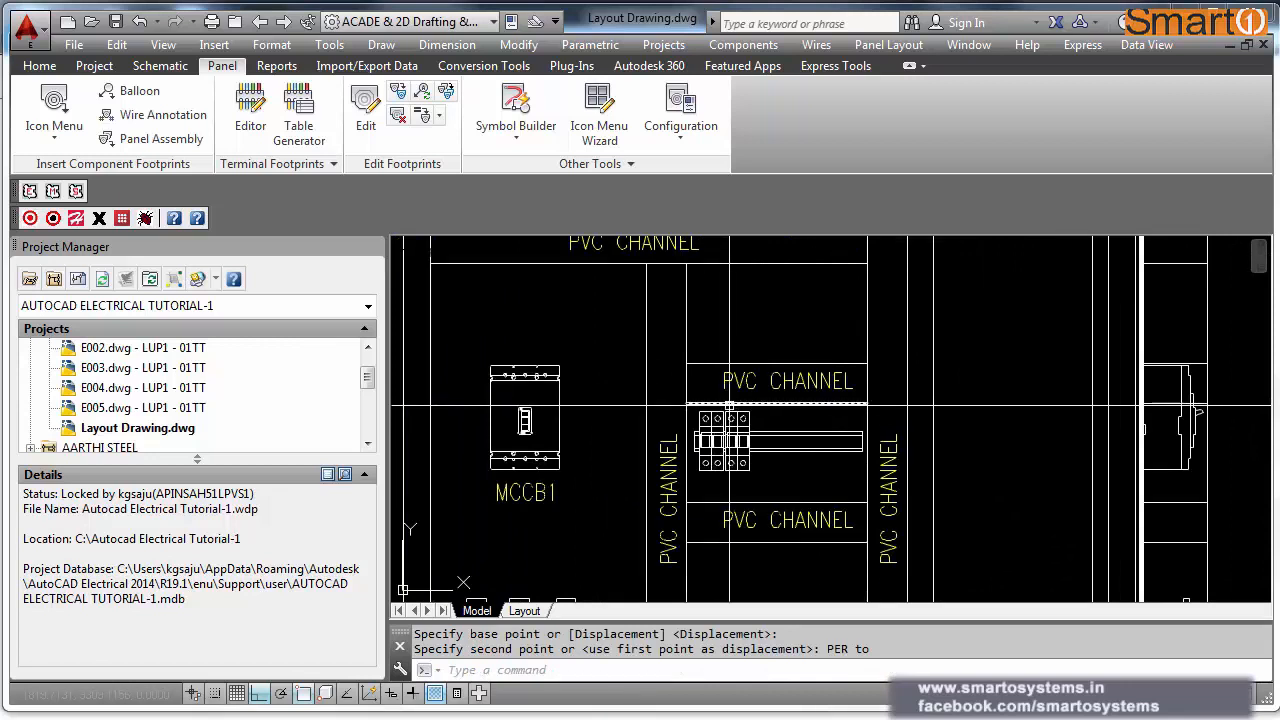
{"action": "scroll", "coordinate": [597, 402], "scroll_direction": "down", "scroll_amount": 2}
{"action": "scroll", "coordinate": [920, 405], "scroll_direction": "up", "scroll_amount": 4}
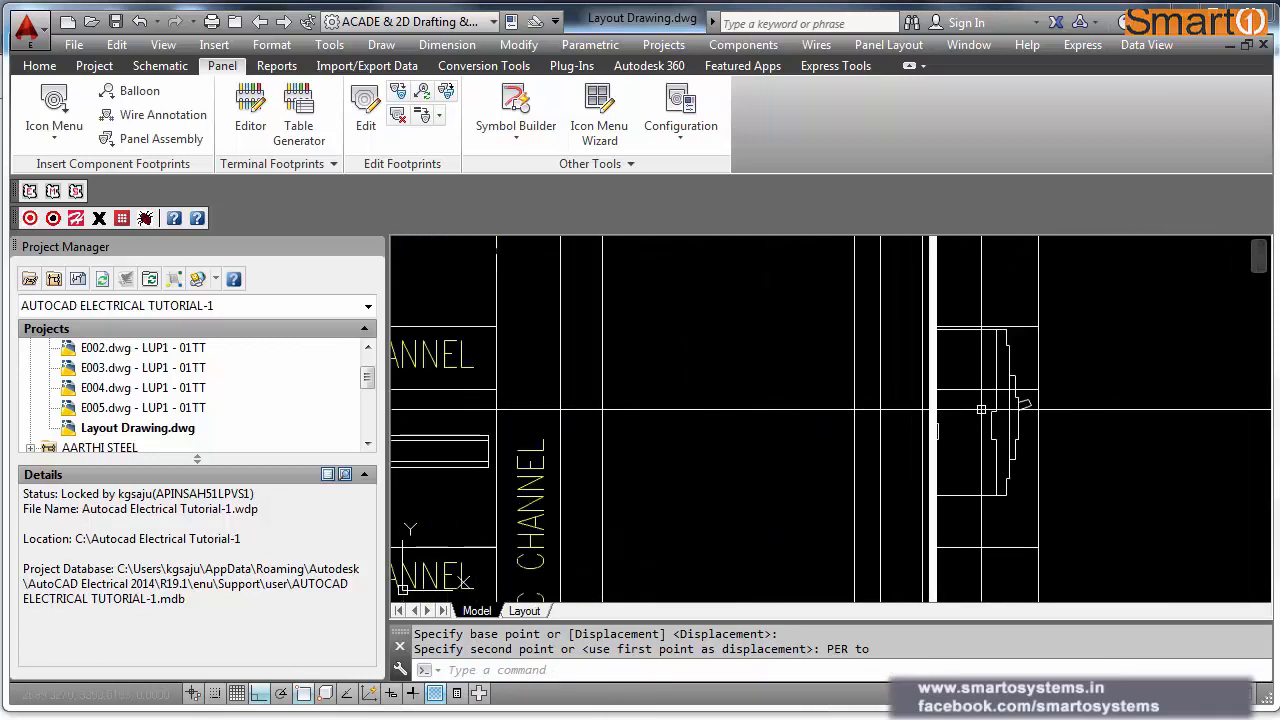
{"action": "type", "text": "tr"}
{"action": "key", "text": "Return"}
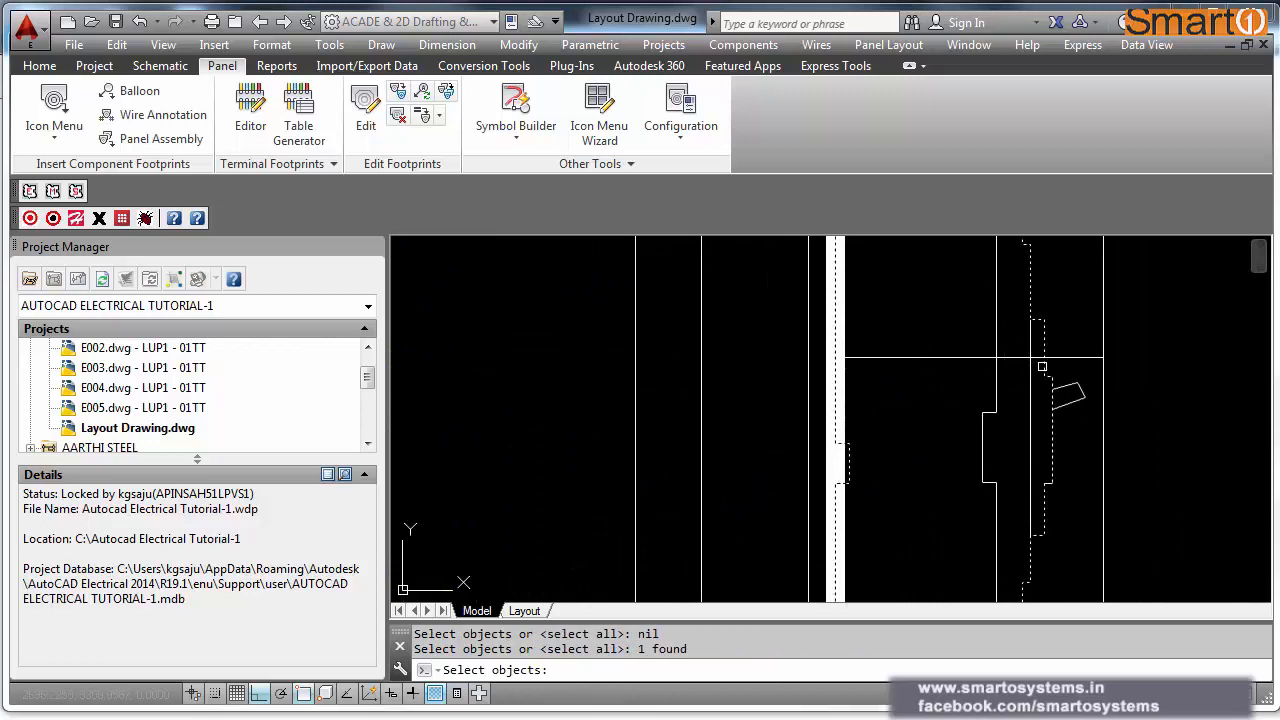
{"action": "key", "text": "Return"}
{"action": "key", "text": "Escape"}
{"action": "scroll", "coordinate": [977, 378], "scroll_direction": "down", "scroll_amount": 2}
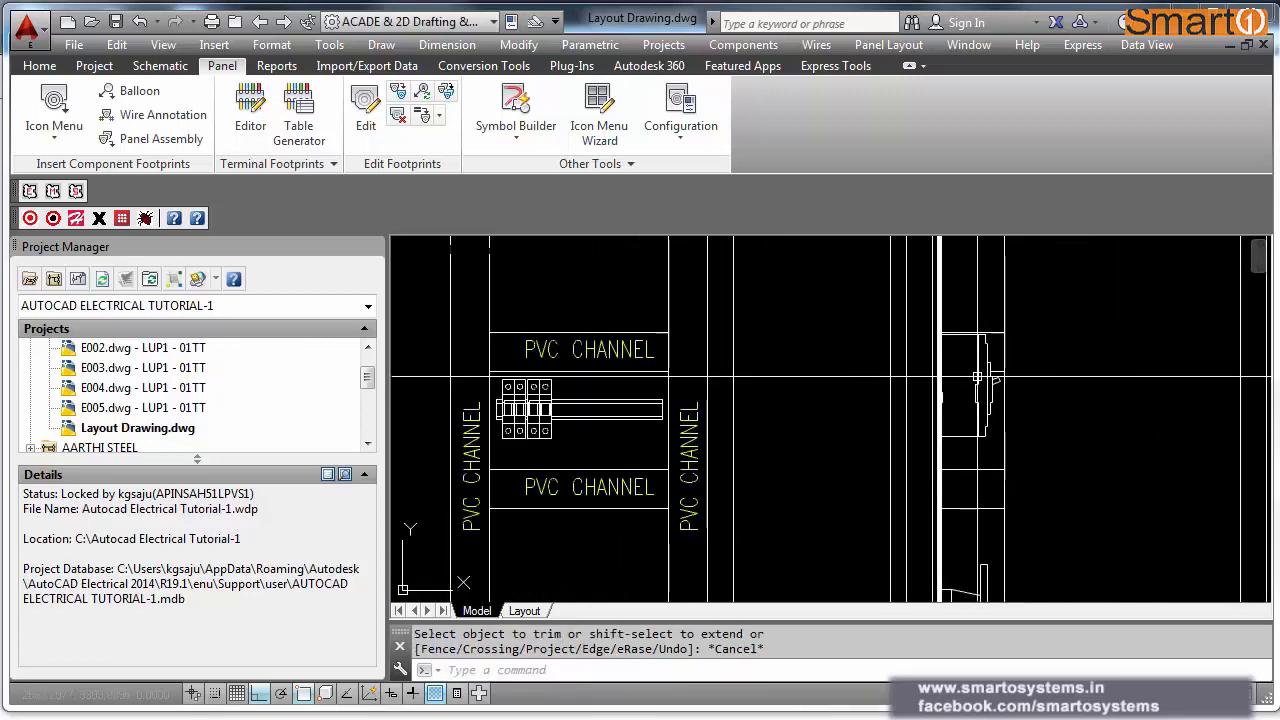
Step: Review the cabinet's front and side views and locate the drive's side view above the Siemens MCCB symbols
{"action": "scroll", "coordinate": [984, 377], "scroll_direction": "down", "scroll_amount": 3}
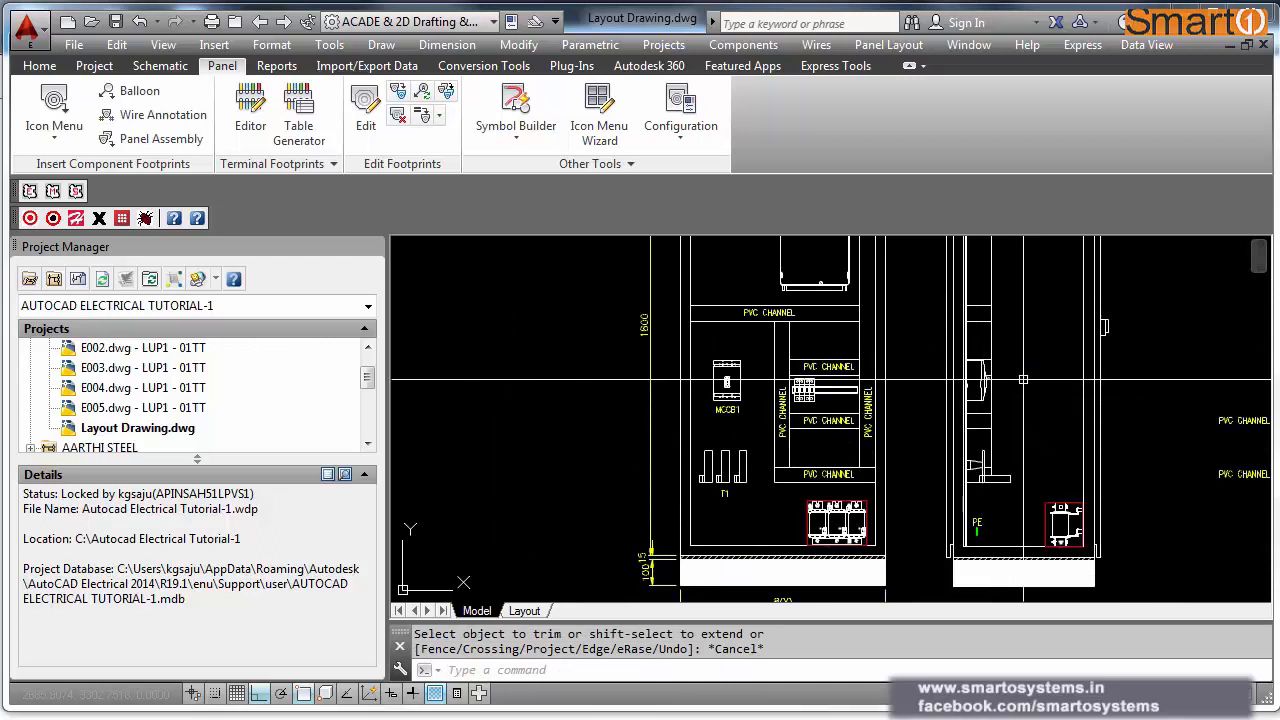
{"action": "scroll", "coordinate": [1022, 380], "scroll_direction": "up", "scroll_amount": 2}
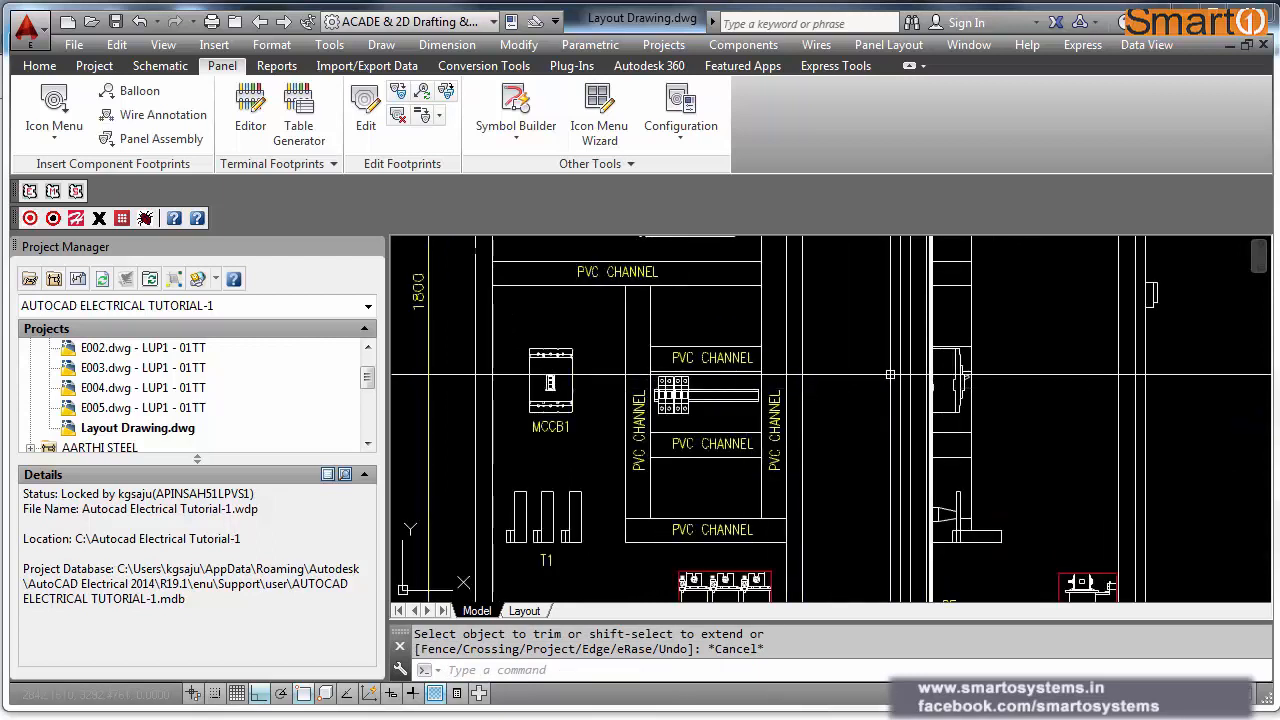
{"action": "scroll", "coordinate": [914, 372], "scroll_direction": "down", "scroll_amount": 2}
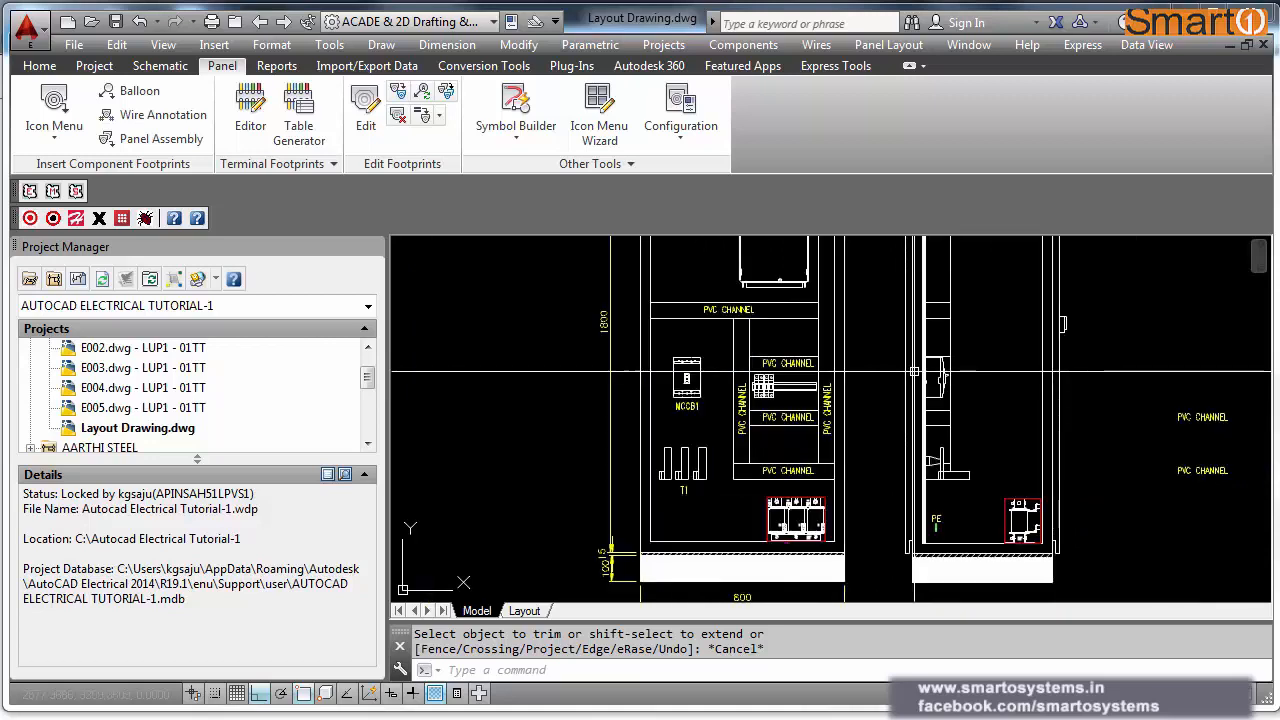
{"action": "scroll", "coordinate": [914, 372], "scroll_direction": "down", "scroll_amount": 2}
{"action": "scroll", "coordinate": [814, 345], "scroll_direction": "up", "scroll_amount": 2}
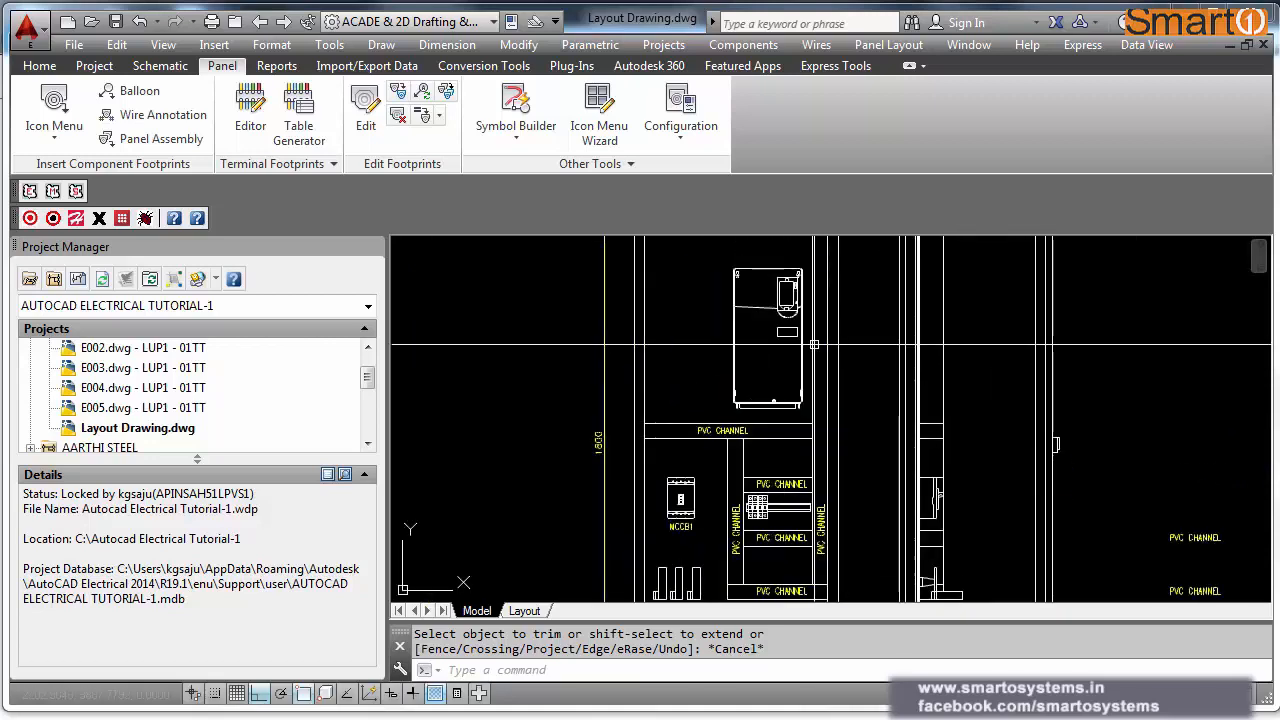
{"action": "scroll", "coordinate": [814, 345], "scroll_direction": "down", "scroll_amount": 3}
{"action": "scroll", "coordinate": [849, 389], "scroll_direction": "up", "scroll_amount": 3}
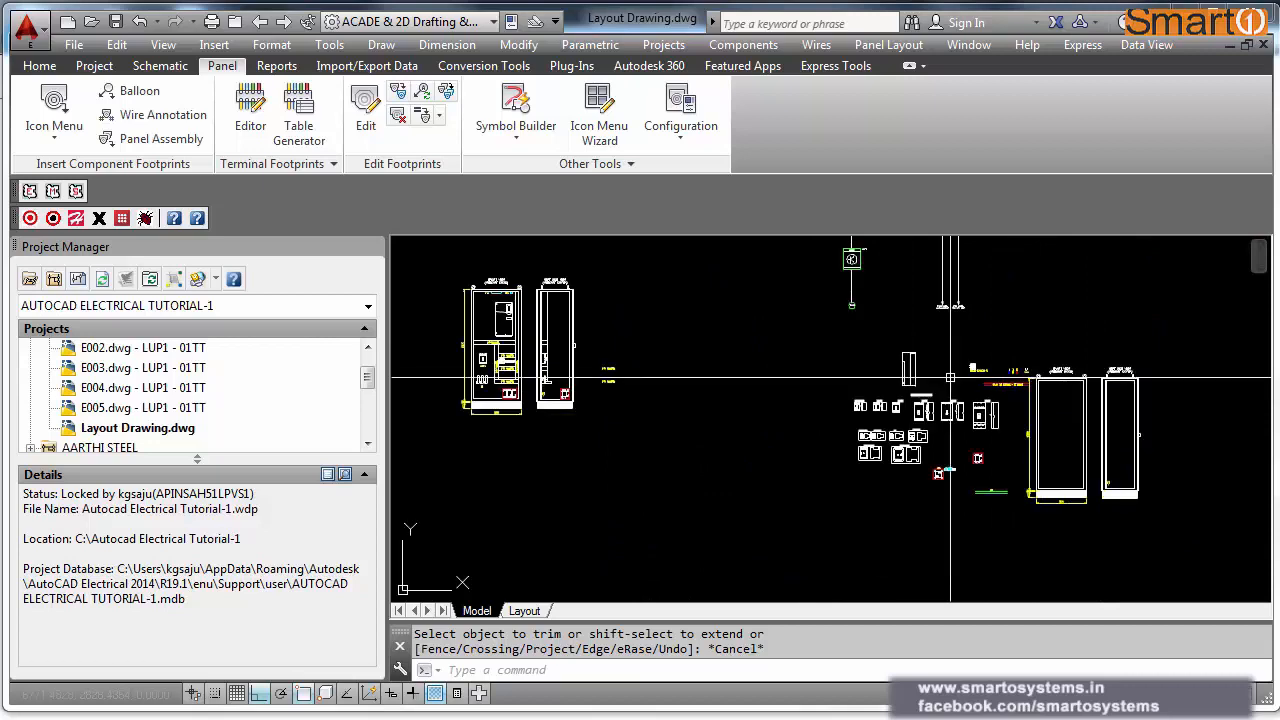
{"action": "type", "text": "i"}
{"action": "key", "text": "Return"}
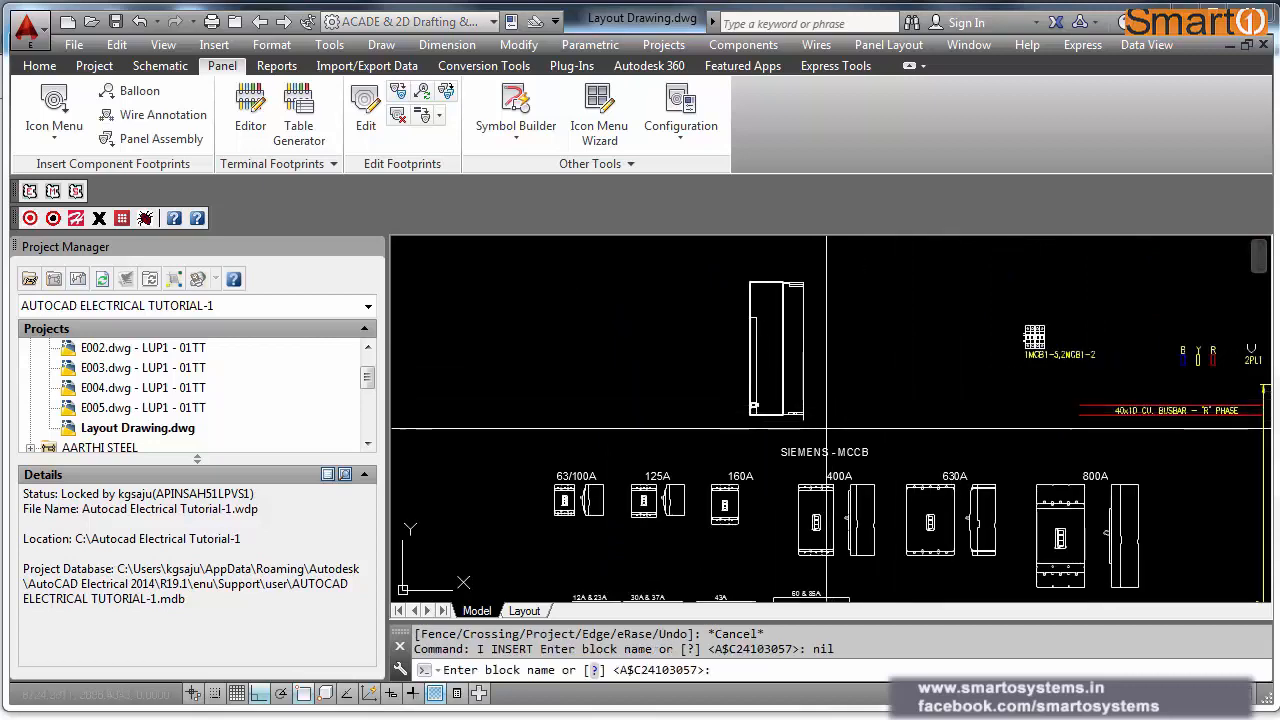
{"action": "key", "text": "Escape"}
Step: Mirror the drive's side view about a vertical line beside it, keeping the original
{"action": "type", "text": "MI"}
{"action": "key", "text": "Return"}
{"action": "left_click", "coordinate": [827, 430]}
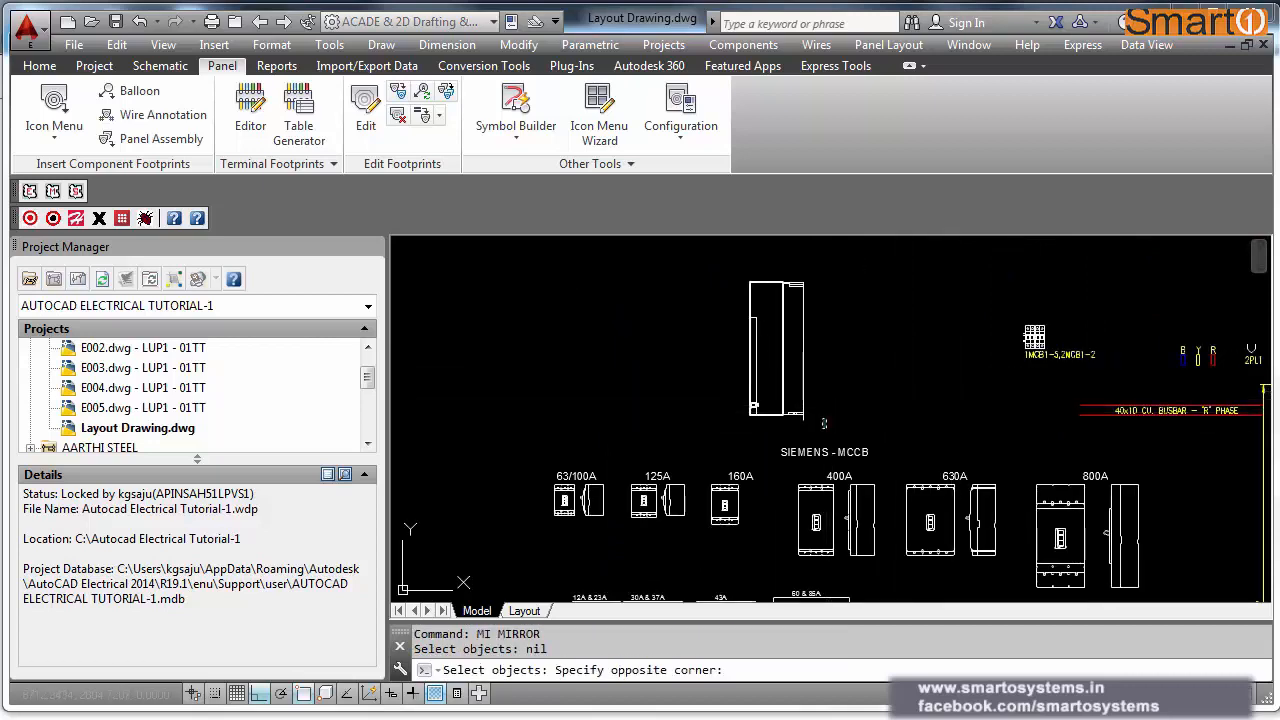
{"action": "left_click", "coordinate": [732, 264]}
{"action": "key", "text": "Return"}
{"action": "left_click", "coordinate": [723, 308]}
{"action": "left_click", "coordinate": [723, 420]}
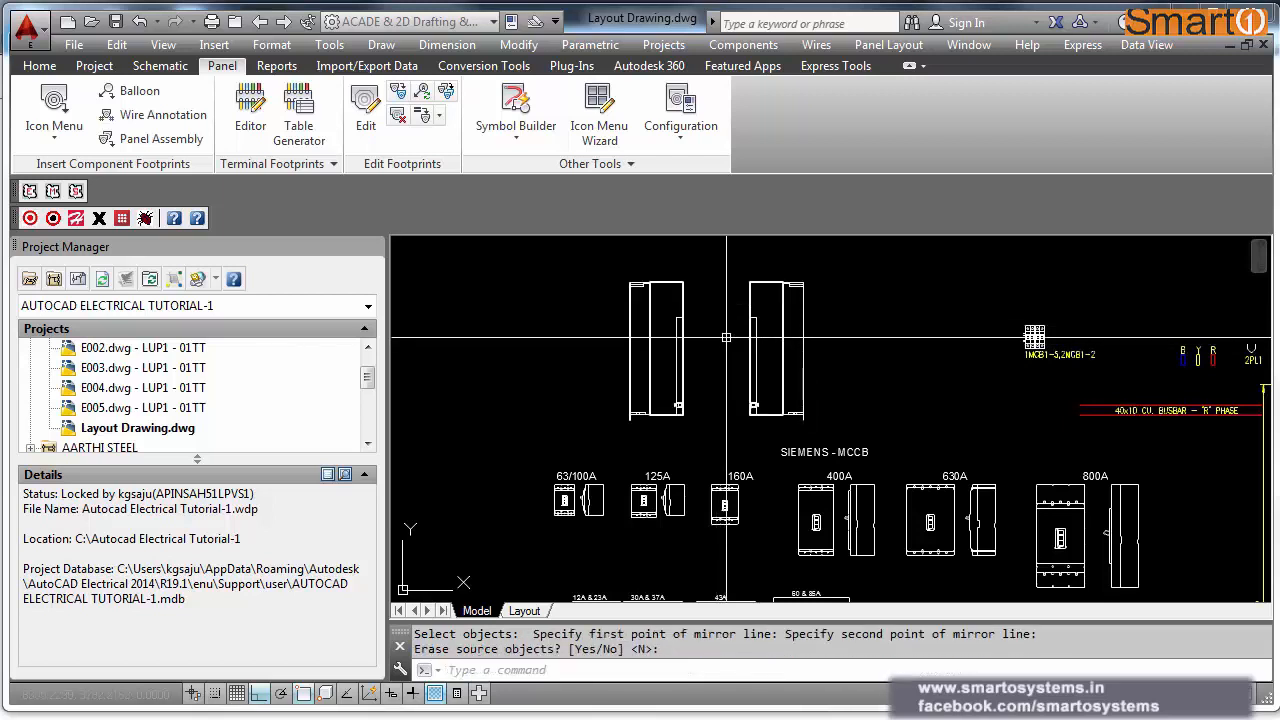
{"action": "key", "text": "Return"}
Step: Move the mirrored drive side view so its lower back corner meets the drive's lower right corner in the front view
{"action": "type", "text": "m"}
{"action": "key", "text": "Return"}
{"action": "left_click", "coordinate": [706, 436]}
{"action": "left_click", "coordinate": [602, 268]}
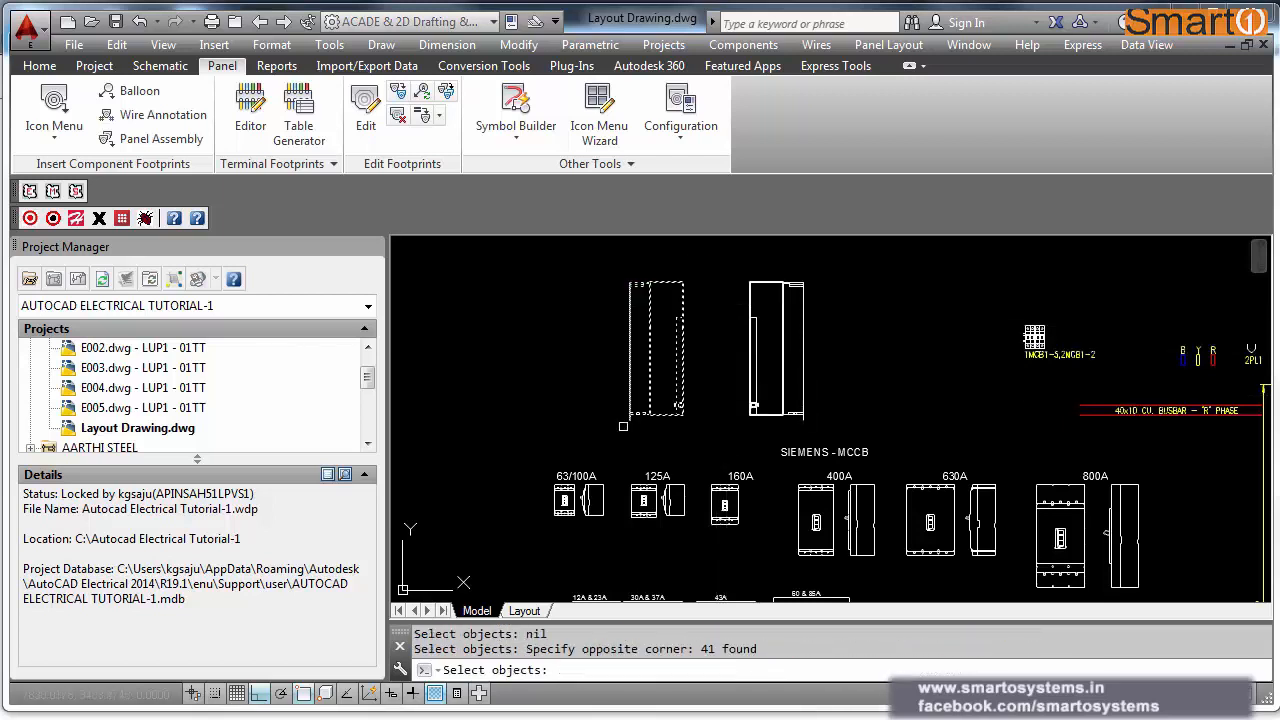
{"action": "key", "text": "Return"}
{"action": "left_click", "coordinate": [629, 416]}
{"action": "scroll", "coordinate": [661, 402], "scroll_direction": "down", "scroll_amount": 3}
{"action": "scroll", "coordinate": [696, 425], "scroll_direction": "up", "scroll_amount": 5}
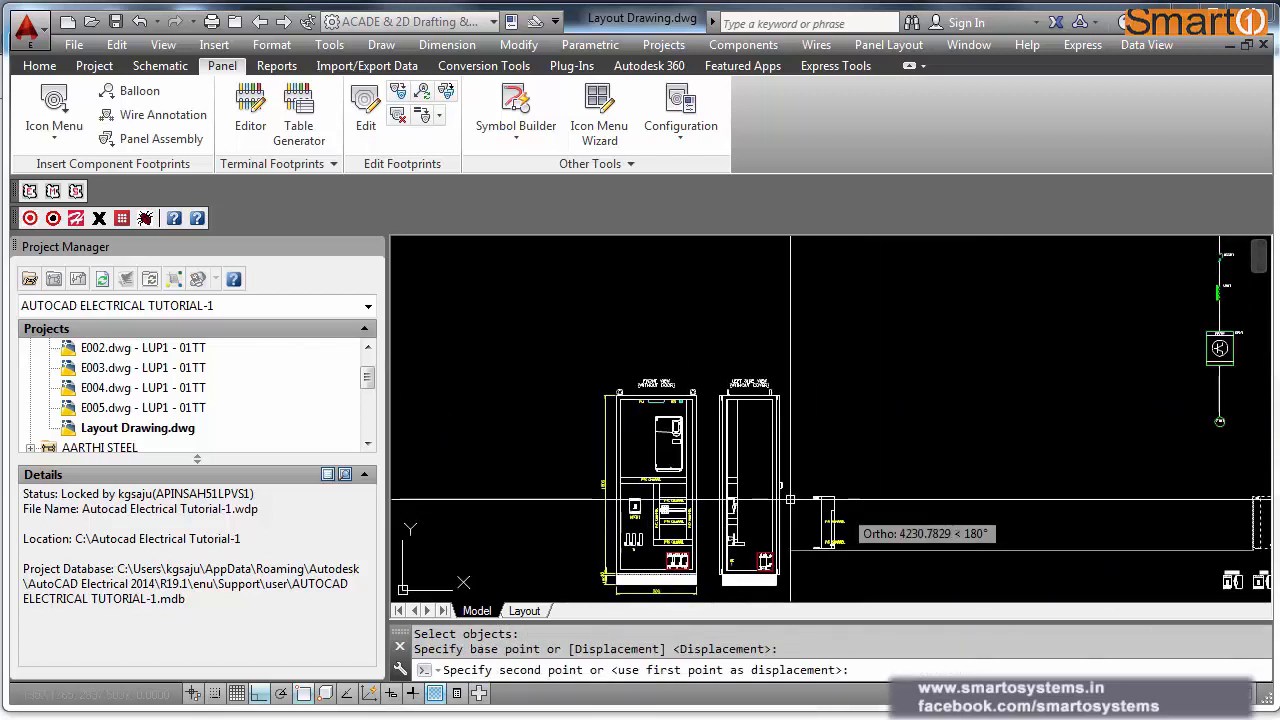
{"action": "key", "text": "Escape"}
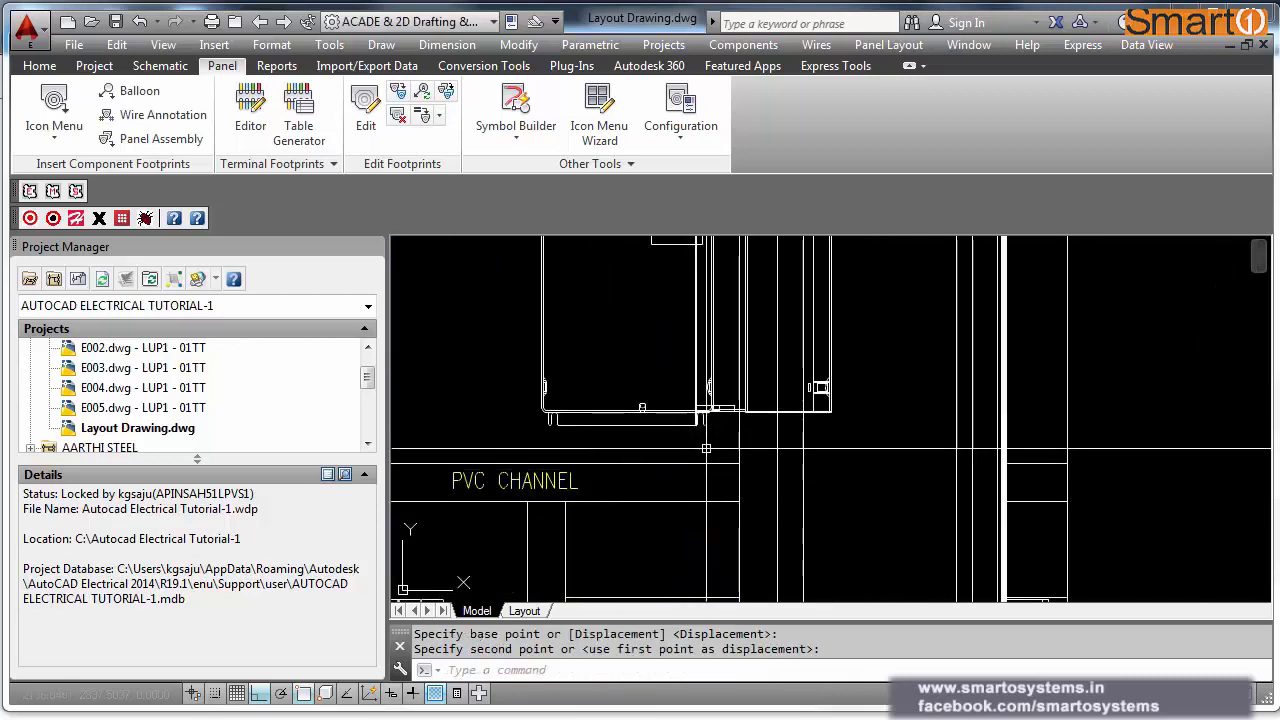
Step: Move the drive side view horizontally from the front view onto the side view's mounting plate, perpendicular to the plate
{"action": "key", "text": "Return"}
{"action": "type", "text": "p"}
{"action": "key", "text": "Return"}
{"action": "key", "text": "Return"}
{"action": "left_click", "coordinate": [696, 425]}
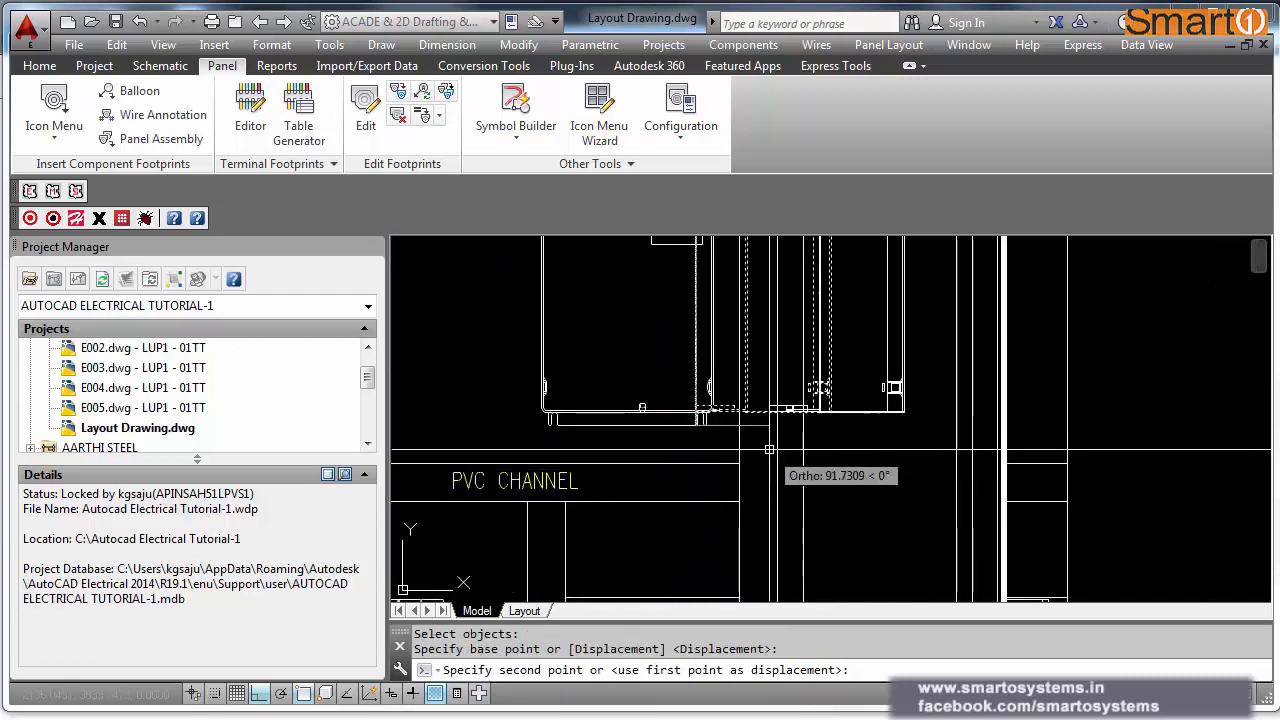
{"action": "scroll", "coordinate": [769, 449], "scroll_direction": "down", "scroll_amount": 2}
{"action": "type", "text": "PER"}
{"action": "key", "text": "Return"}
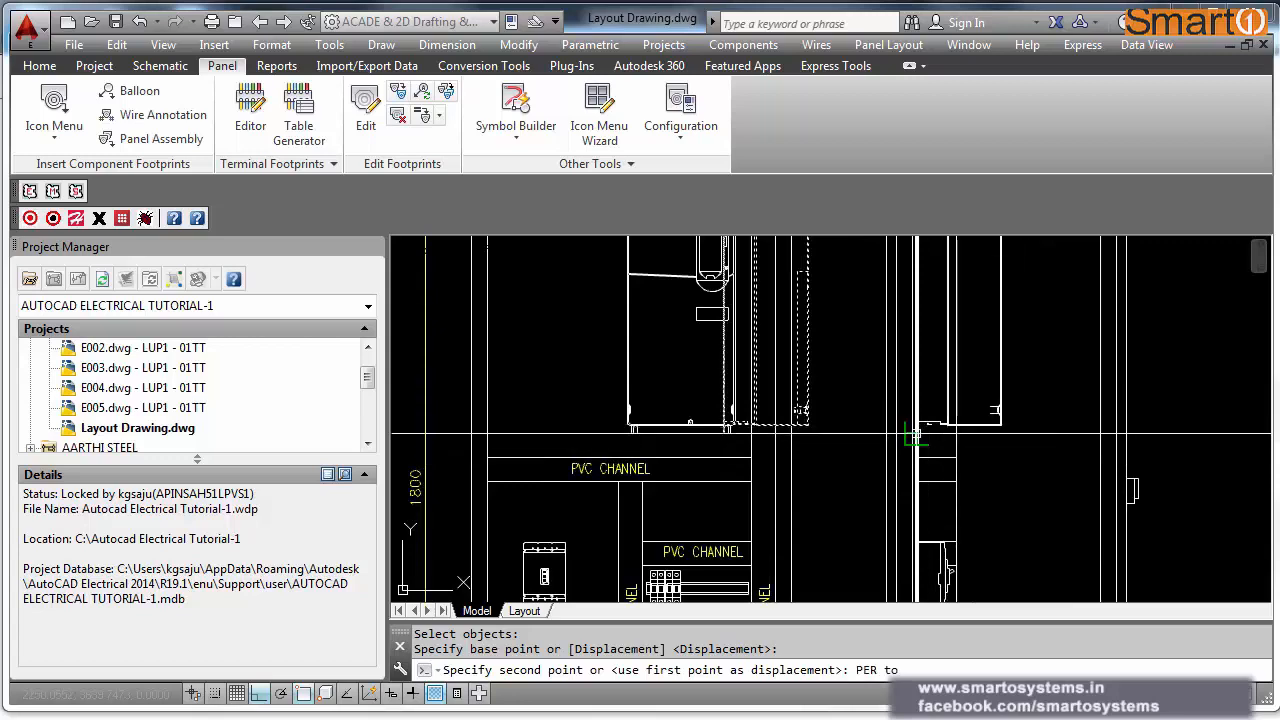
{"action": "left_click", "coordinate": [927, 437]}
Step: Move the 2PL1 panel light side symbol and its label to the panel light at the top of the cabinet's front view
{"action": "scroll", "coordinate": [927, 437], "scroll_direction": "down", "scroll_amount": 3}
{"action": "scroll", "coordinate": [866, 352], "scroll_direction": "up", "scroll_amount": 2}
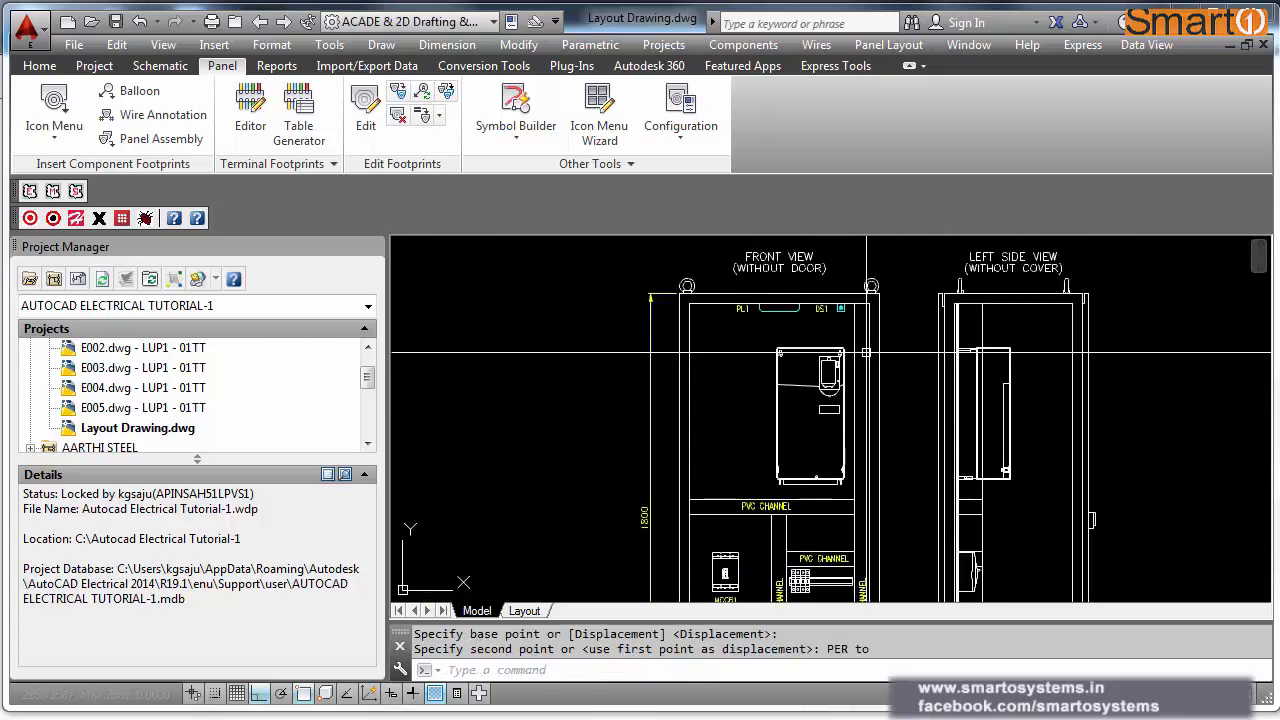
{"action": "scroll", "coordinate": [757, 307], "scroll_direction": "up", "scroll_amount": 2}
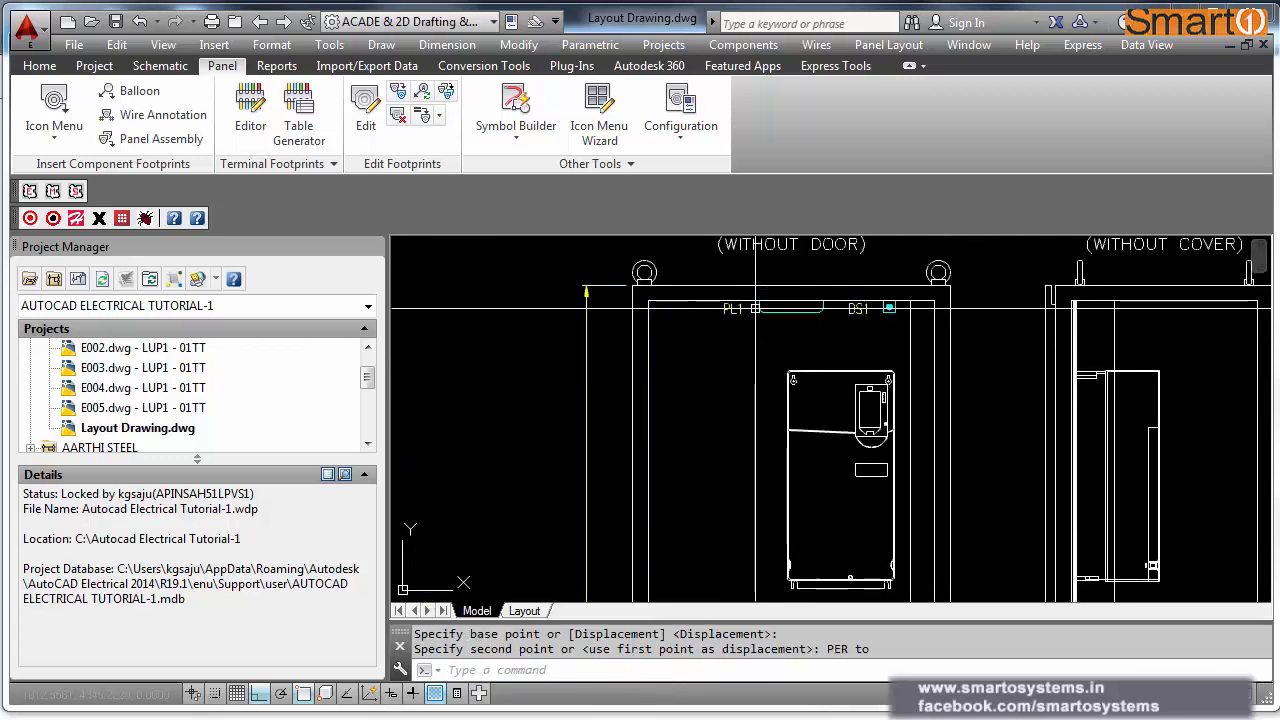
{"action": "scroll", "coordinate": [755, 307], "scroll_direction": "down", "scroll_amount": 4}
{"action": "scroll", "coordinate": [1067, 444], "scroll_direction": "up", "scroll_amount": 2}
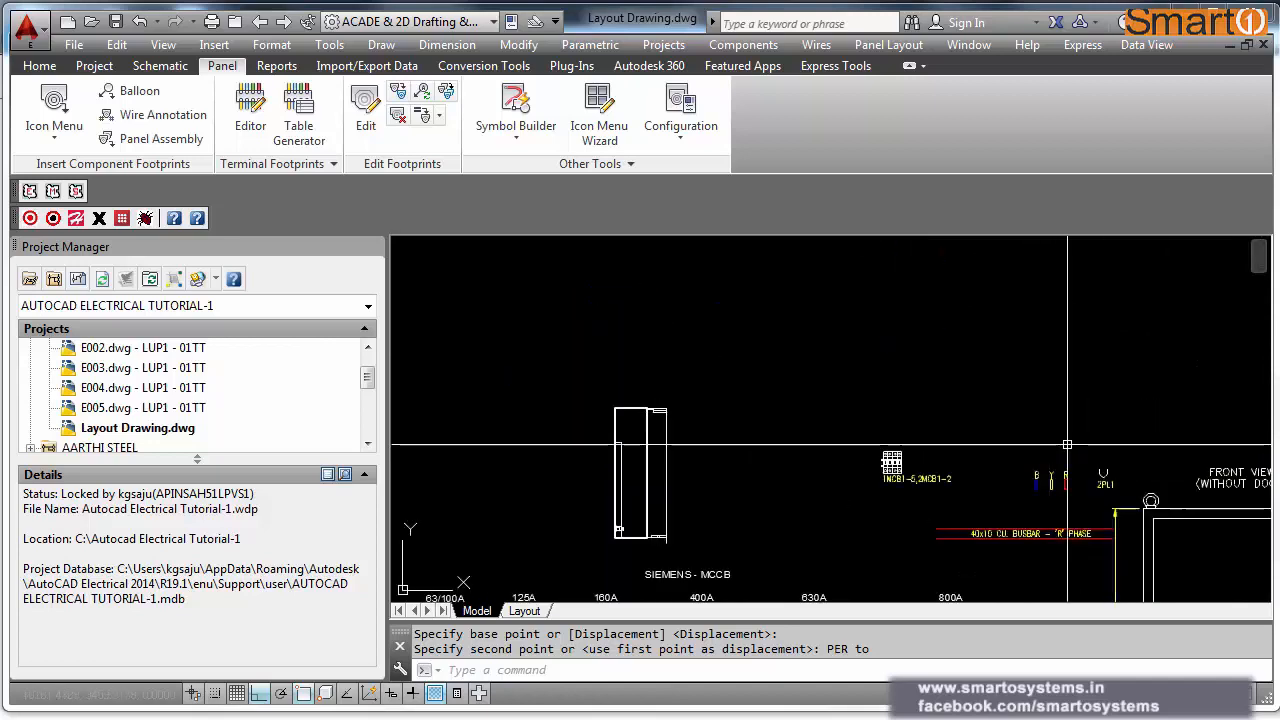
{"action": "scroll", "coordinate": [1112, 486], "scroll_direction": "up", "scroll_amount": 3}
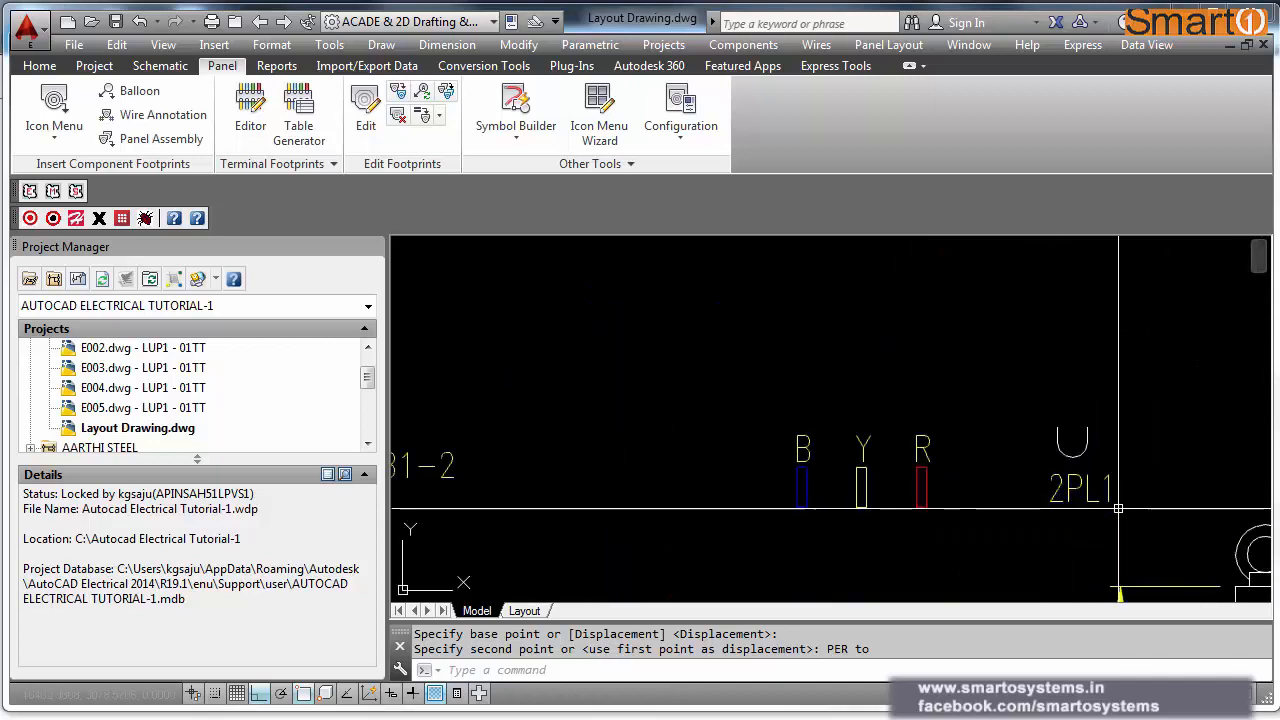
{"action": "type", "text": "m"}
{"action": "key", "text": "Return"}
{"action": "left_click", "coordinate": [1130, 509]}
{"action": "left_click", "coordinate": [1032, 420]}
{"action": "key", "text": "Return"}
{"action": "left_click", "coordinate": [1056, 426]}
{"action": "scroll", "coordinate": [1057, 426], "scroll_direction": "down", "scroll_amount": 3}
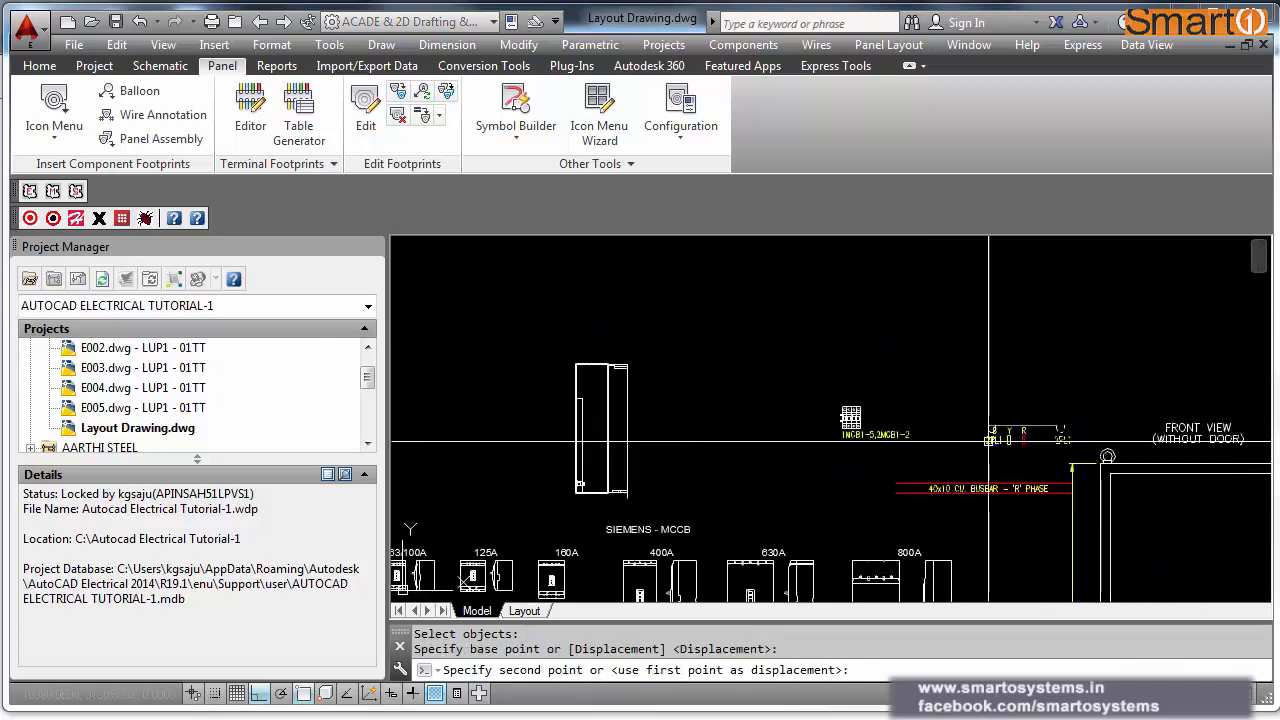
{"action": "scroll", "coordinate": [988, 439], "scroll_direction": "down", "scroll_amount": 3}
{"action": "scroll", "coordinate": [1199, 480], "scroll_direction": "up", "scroll_amount": 3}
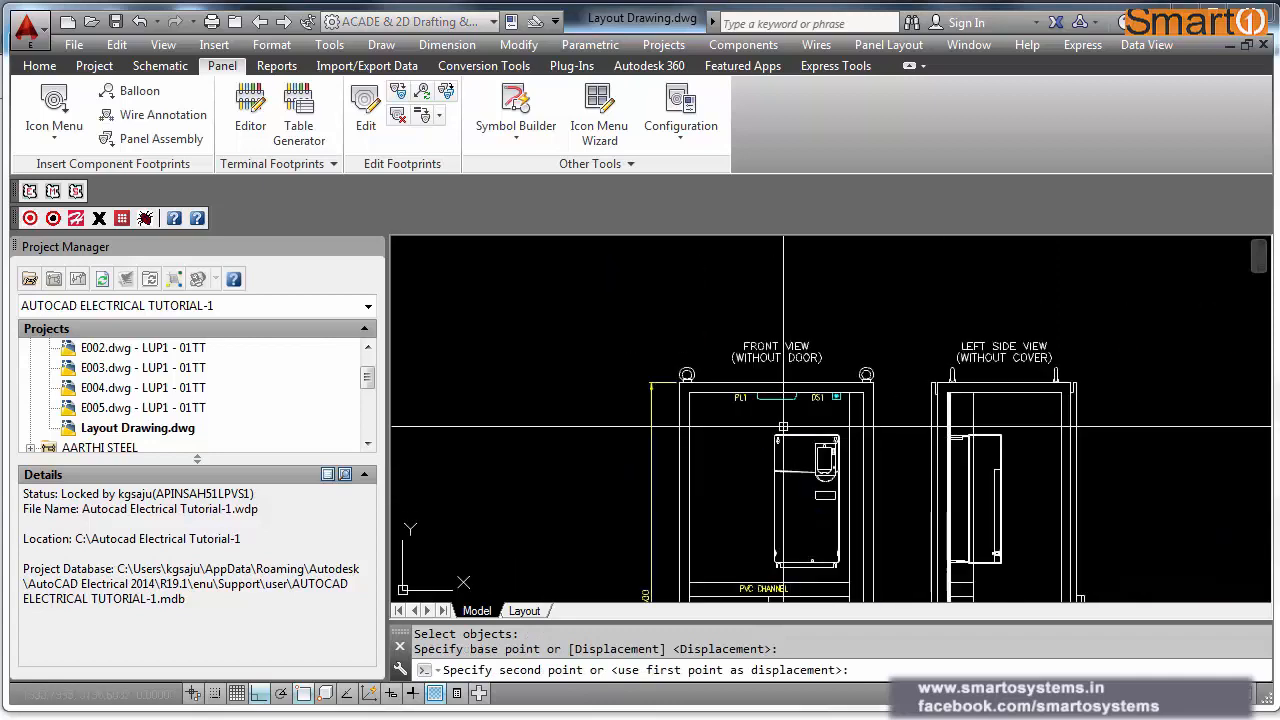
{"action": "scroll", "coordinate": [783, 427], "scroll_direction": "up", "scroll_amount": 3}
{"action": "left_click", "coordinate": [739, 421]}
Step: Move the 2PL1 symbol and label horizontally into the left side view, near the door side of the cabinet
{"action": "key", "text": "Return"}
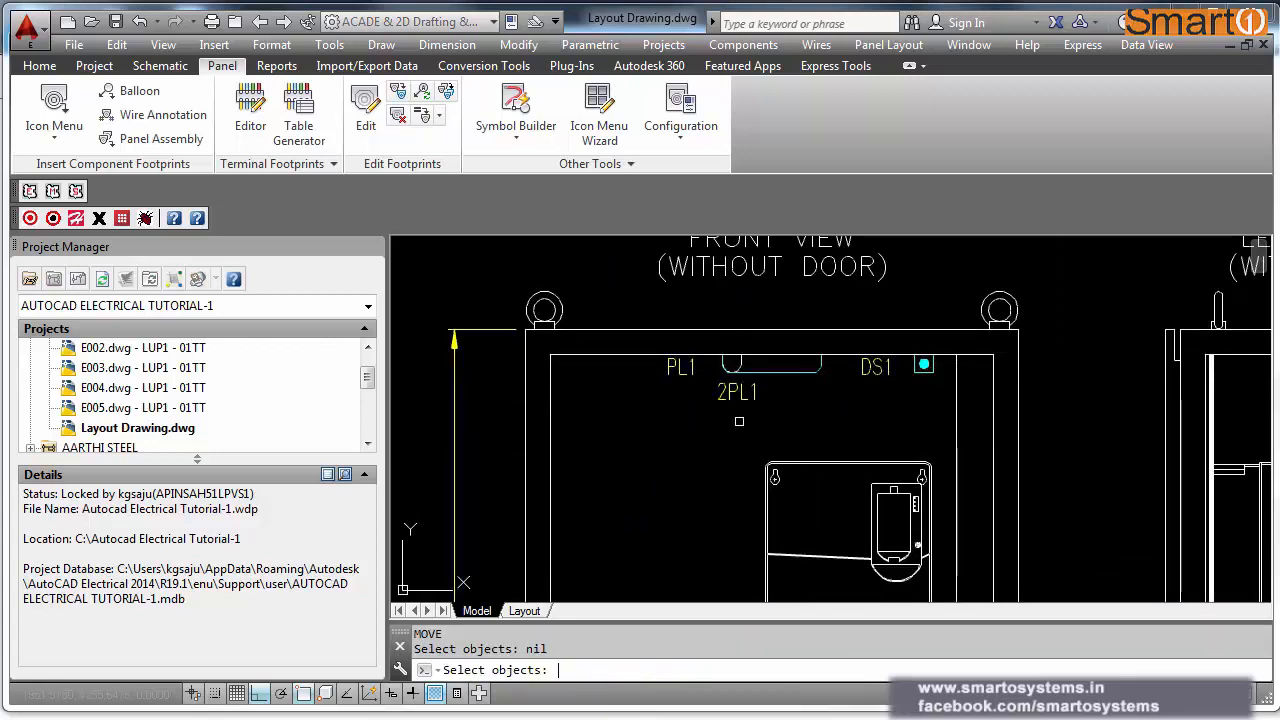
{"action": "key", "text": "Return"}
{"action": "left_click", "coordinate": [759, 422]}
{"action": "scroll", "coordinate": [1100, 500], "scroll_direction": "down", "scroll_amount": 2}
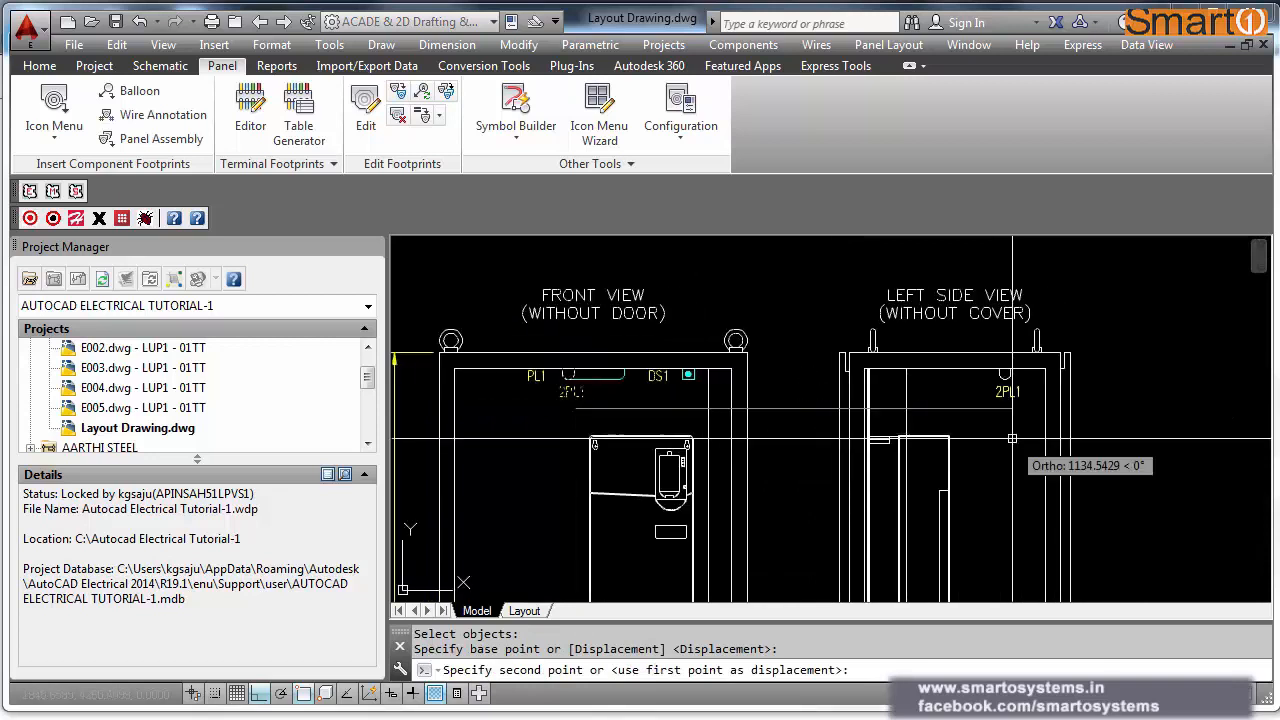
{"action": "left_click", "coordinate": [1020, 427]}
Step: Change the panel light's label in the left side view to PL1
{"action": "scroll", "coordinate": [1015, 400], "scroll_direction": "up", "scroll_amount": 4}
{"action": "type", "text": "de"}
{"action": "key", "text": "Return"}
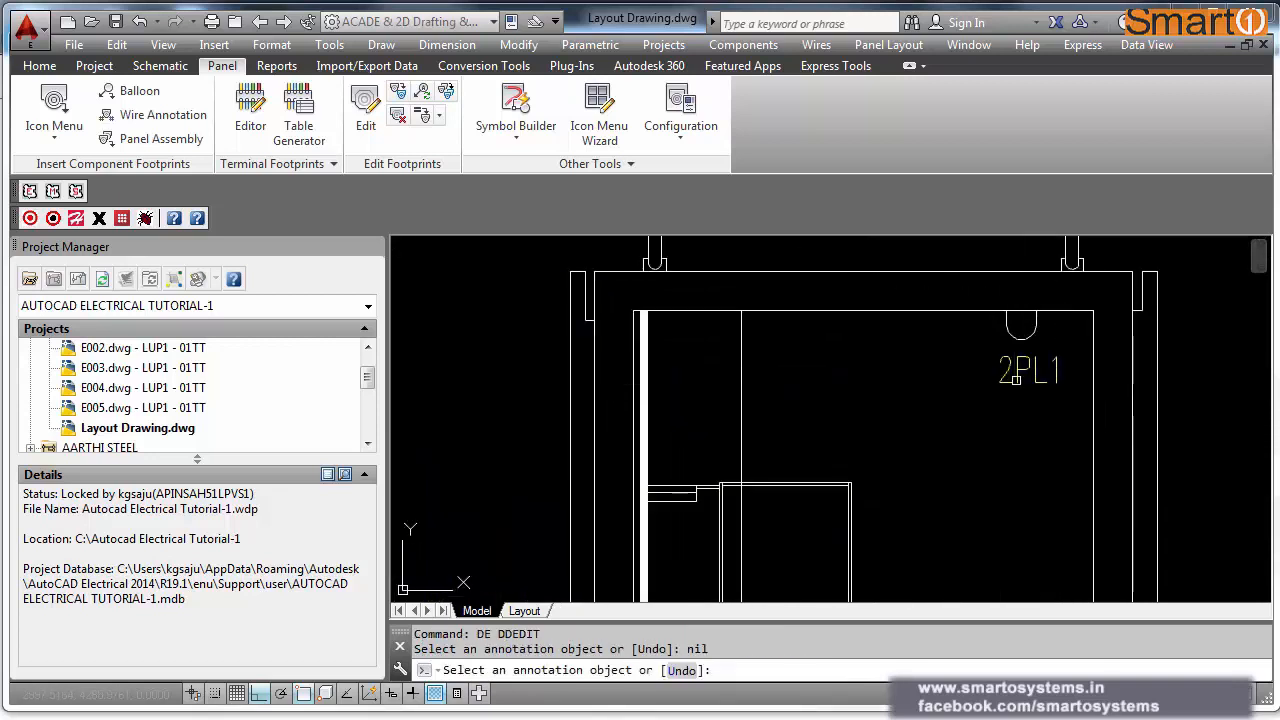
{"action": "key", "text": "BackSpace"}
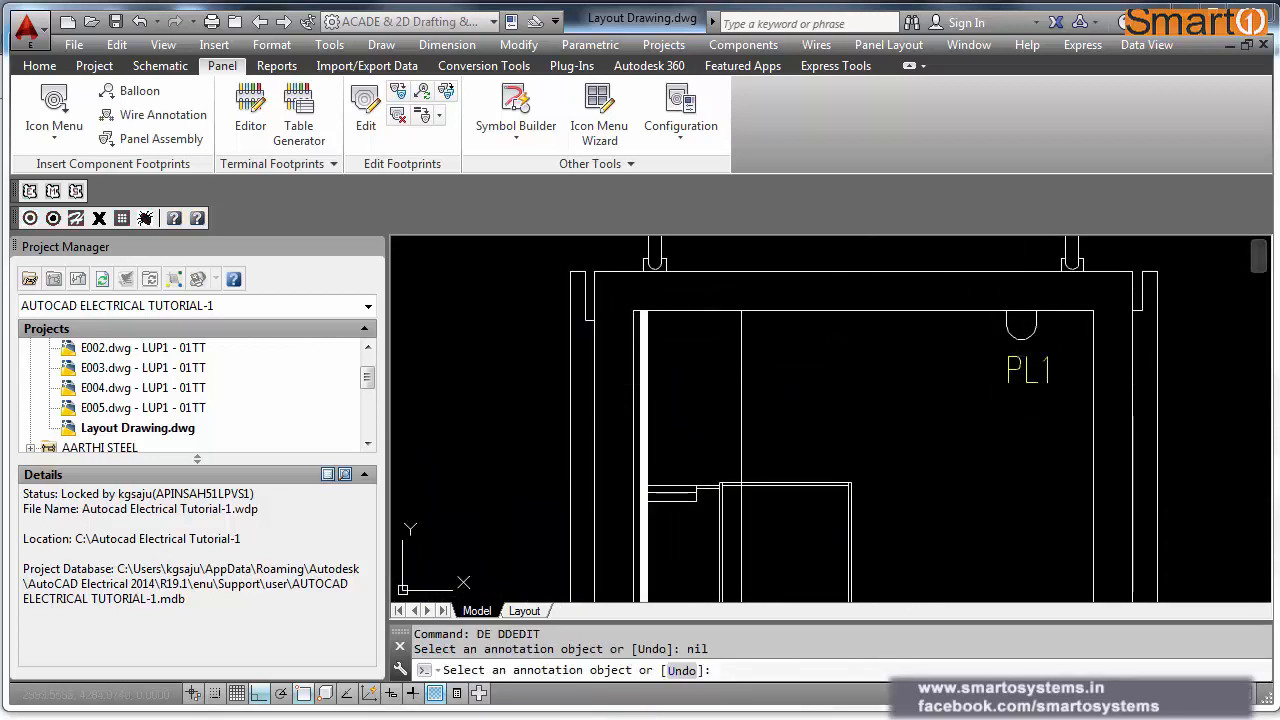
{"action": "key", "text": "Return"}
{"action": "key", "text": "Return"}
Step: Erase the two stray PVC CHANNEL labels beside the left side view
{"action": "scroll", "coordinate": [991, 453], "scroll_direction": "down", "scroll_amount": 3}
{"action": "scroll", "coordinate": [991, 453], "scroll_direction": "down", "scroll_amount": 5}
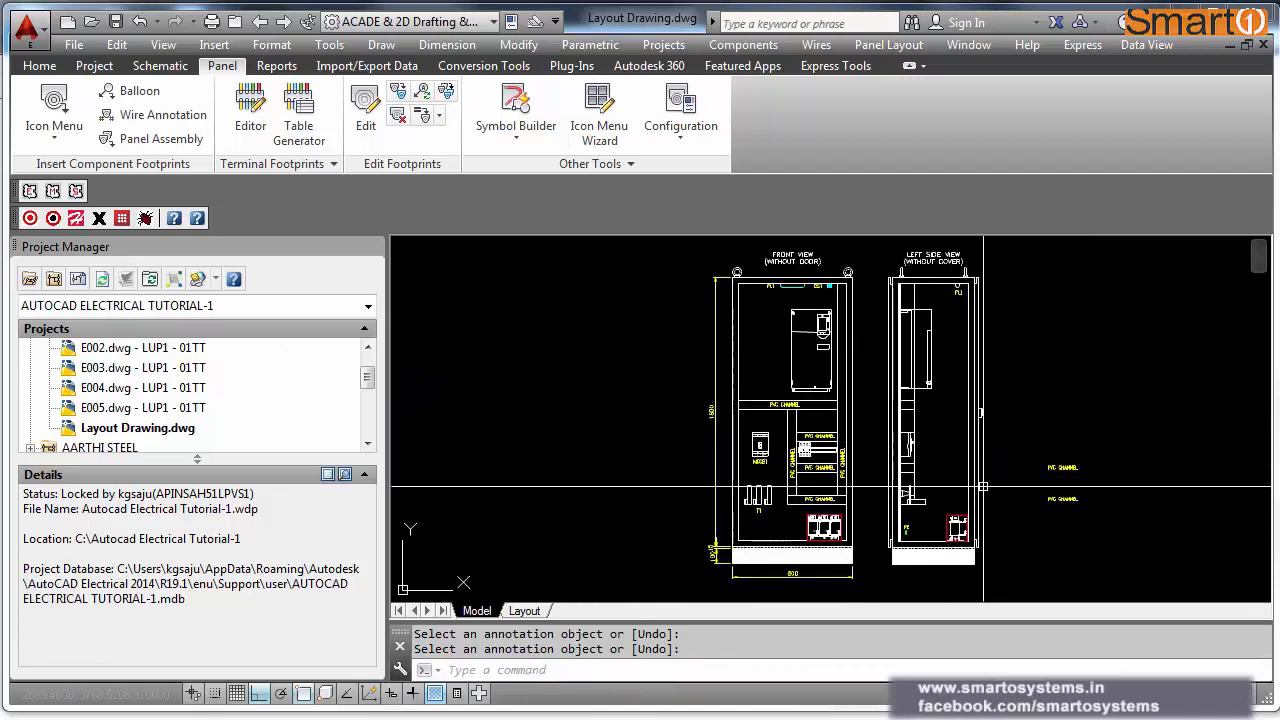
{"action": "key", "text": "Return"}
{"action": "left_click", "coordinate": [1095, 450]}
{"action": "left_click", "coordinate": [1046, 520]}
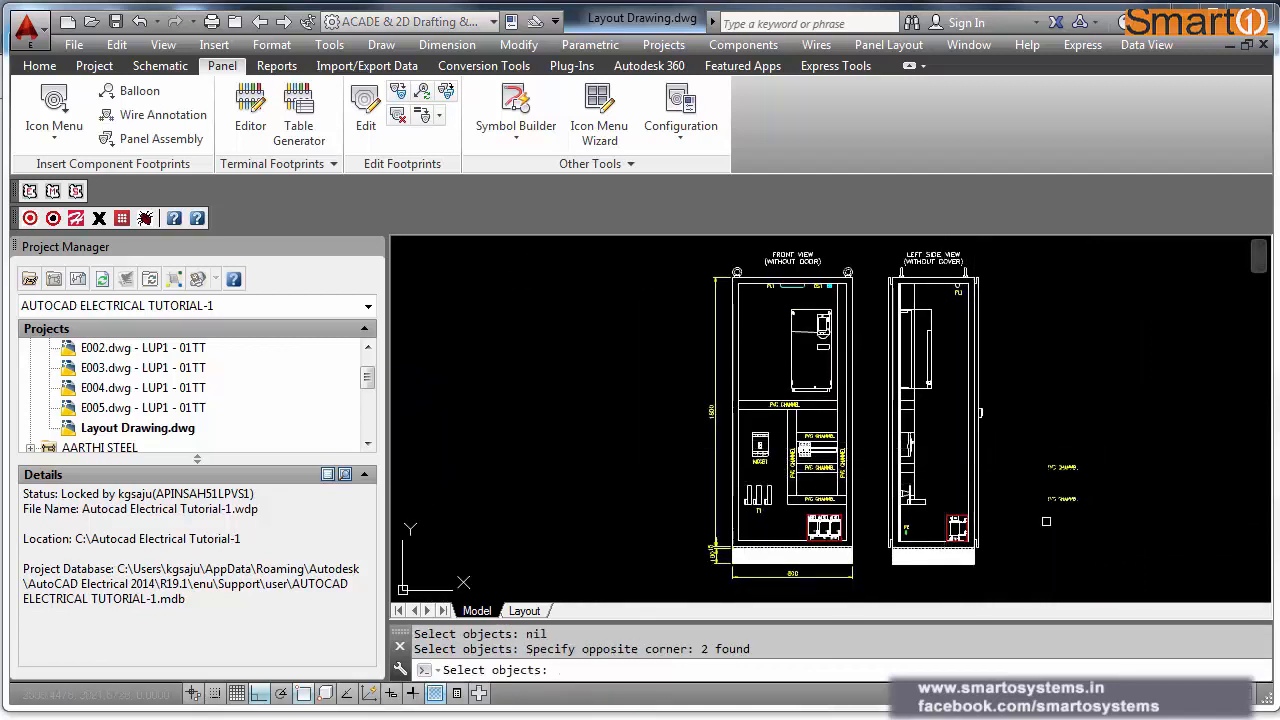
{"action": "key", "text": "Return"}
Step: Examine the cabinet's front and side views, especially the T1 terminals below MCCB1
{"action": "scroll", "coordinate": [862, 508], "scroll_direction": "up", "scroll_amount": 2}
{"action": "middle_click_drag", "start_coordinate": [874, 494], "coordinate": [873, 498]}
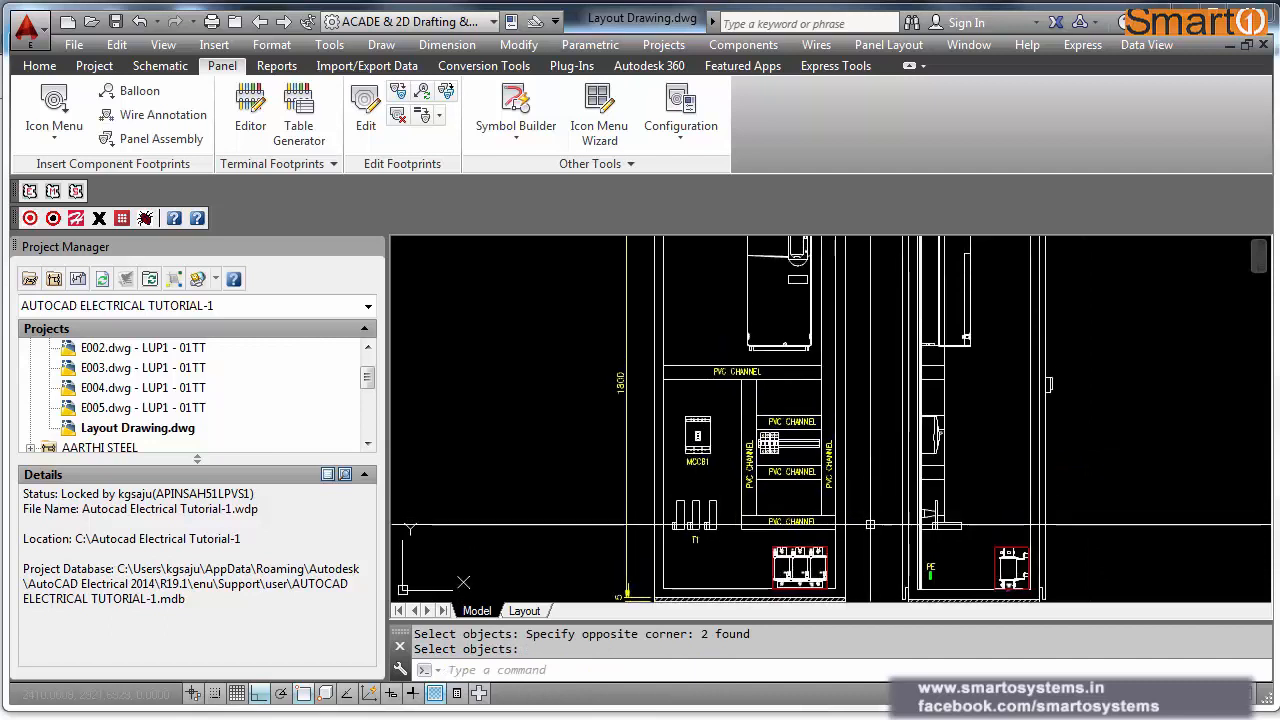
{"action": "scroll", "coordinate": [874, 494], "scroll_direction": "down", "scroll_amount": 2}
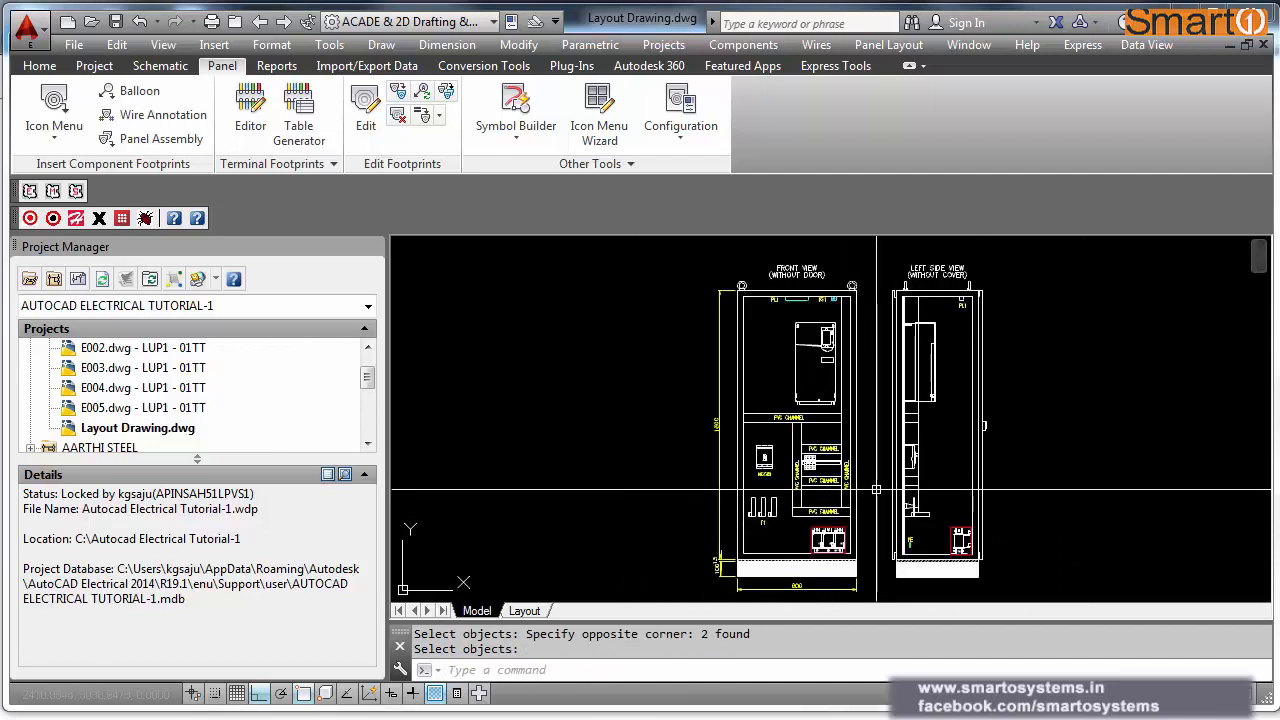
{"action": "middle_click_drag", "start_coordinate": [875, 490], "coordinate": [905, 444]}
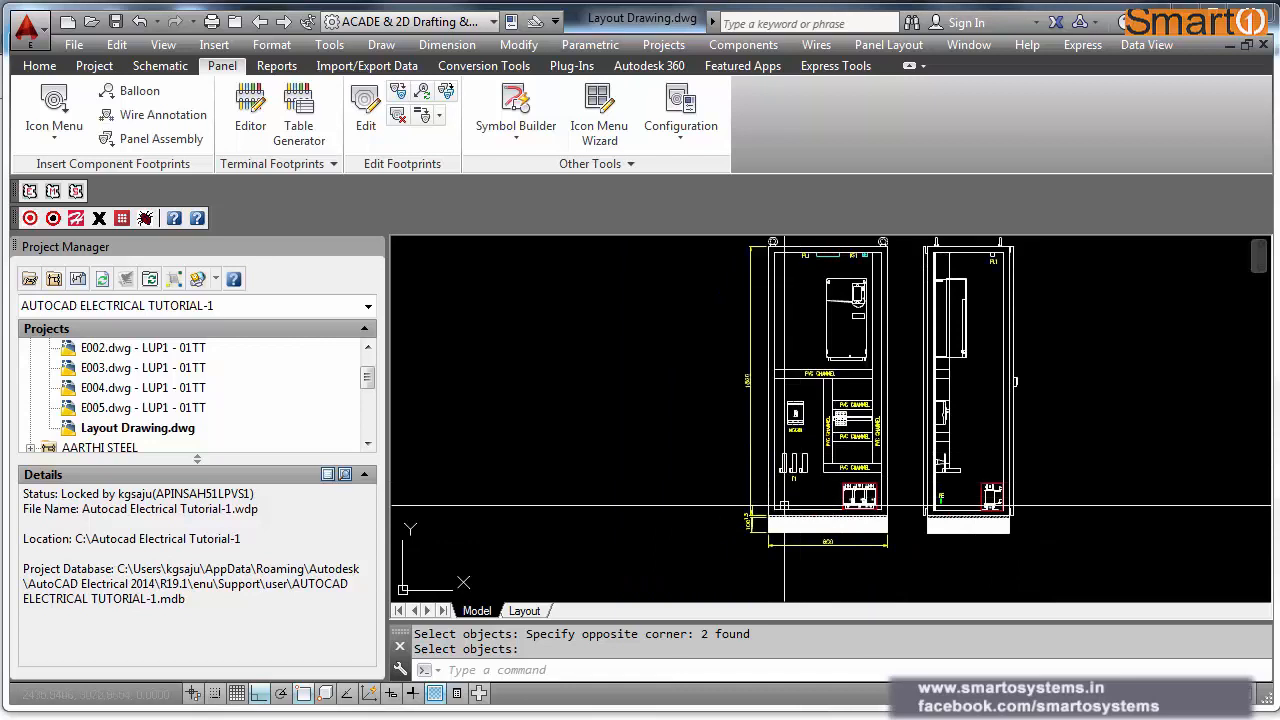
{"action": "scroll", "coordinate": [783, 505], "scroll_direction": "up", "scroll_amount": 2}
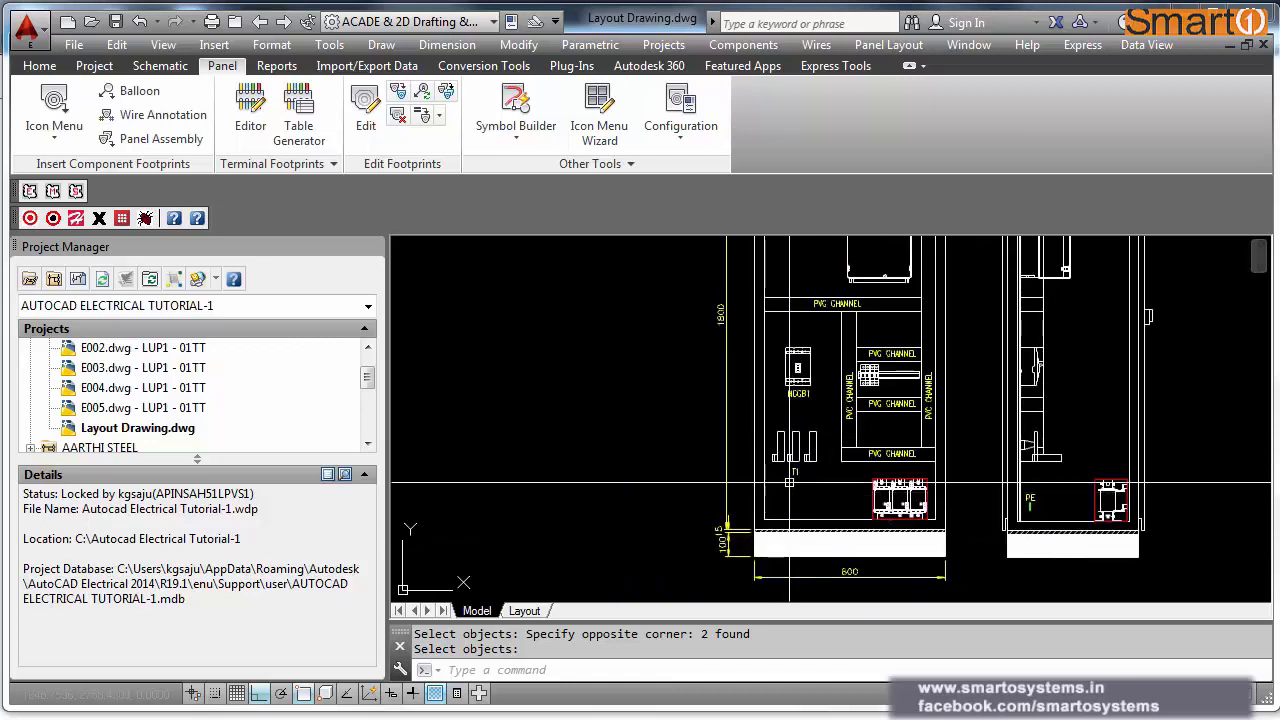
{"action": "scroll", "coordinate": [781, 457], "scroll_direction": "up", "scroll_amount": 2}
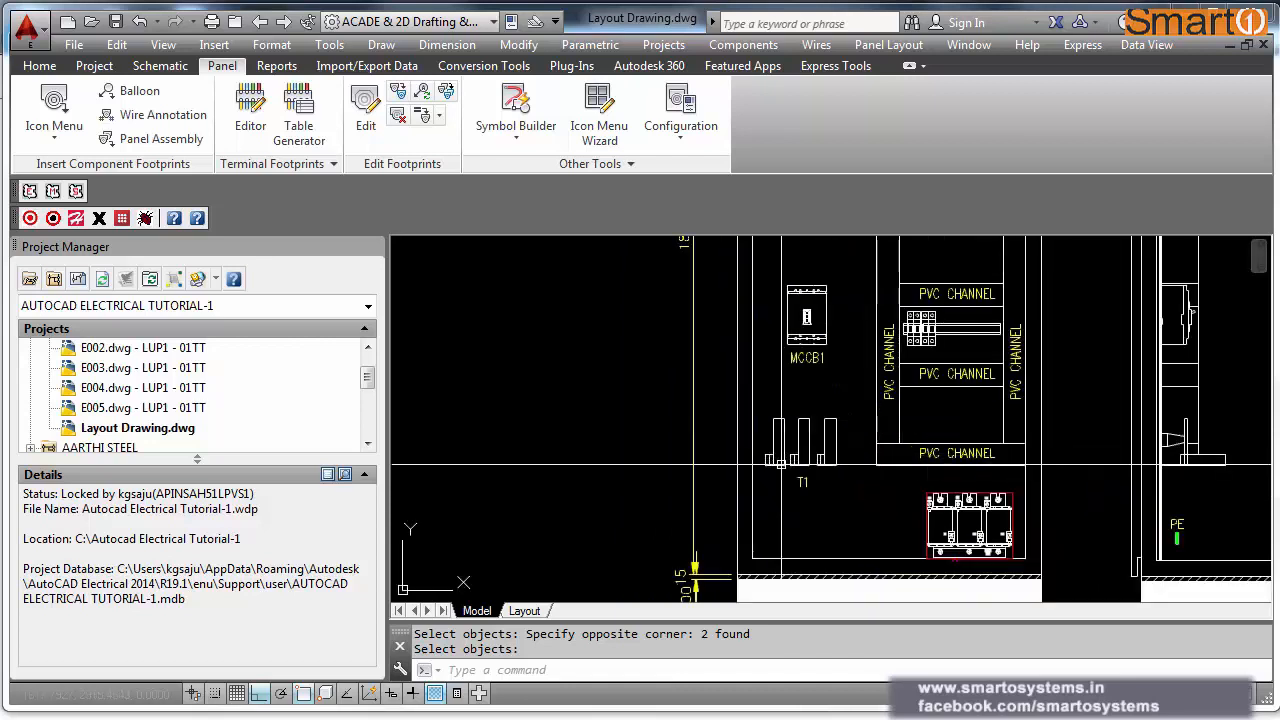
{"action": "middle_click_drag", "start_coordinate": [779, 508], "coordinate": [774, 470]}
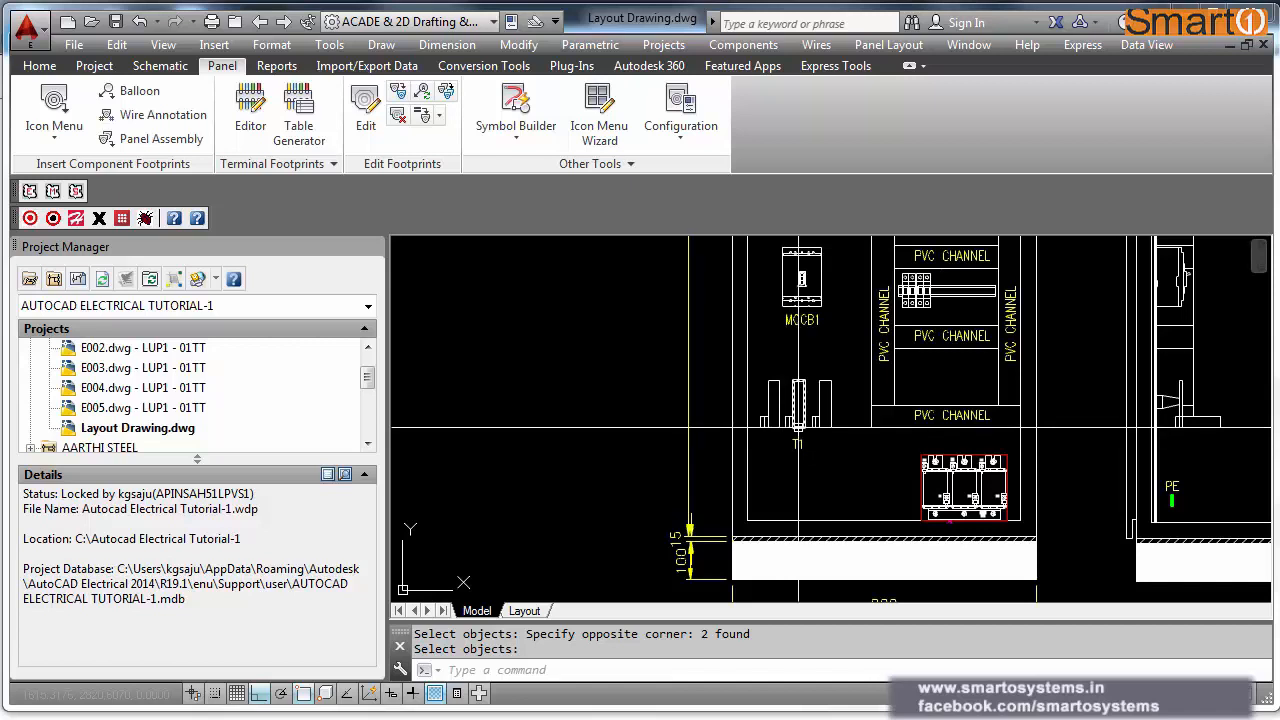
{"action": "scroll", "coordinate": [798, 428], "scroll_direction": "down", "scroll_amount": 5}
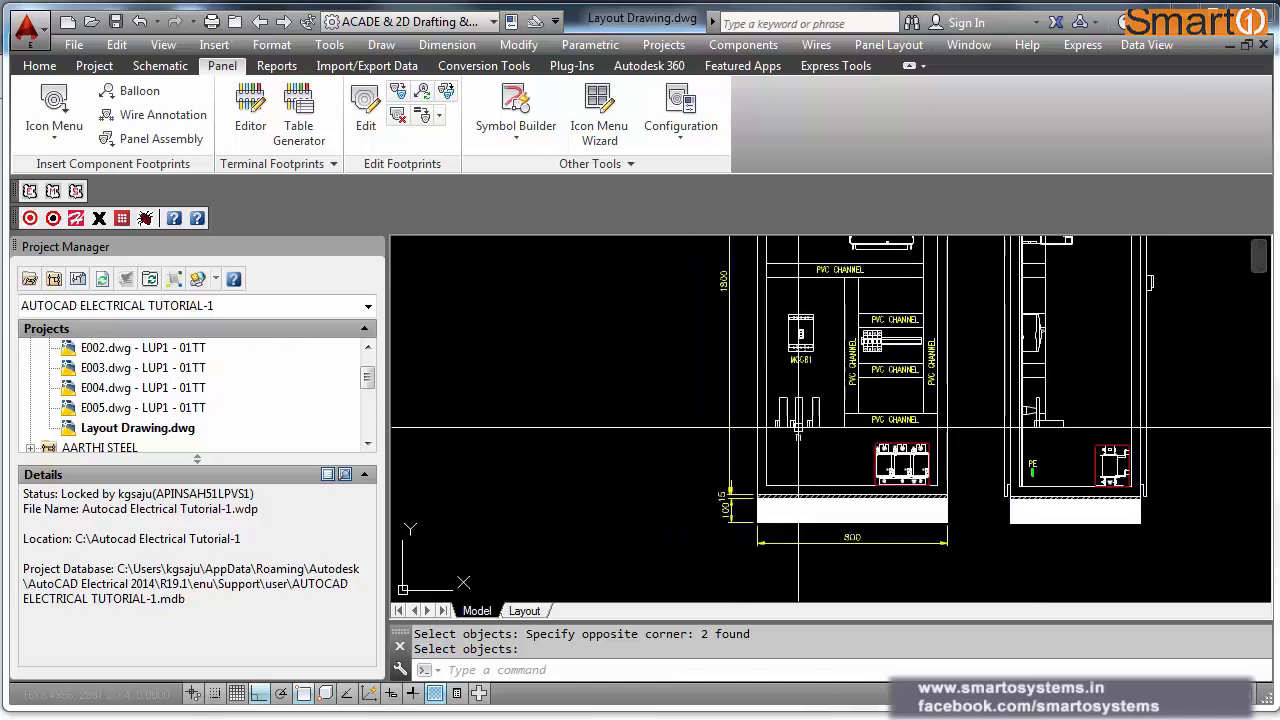
Step: Copy the first terminal block group with its rail from beside 1TR1 into the space between the two lower PVC channels in the front view
{"action": "middle_click_drag", "start_coordinate": [799, 428], "coordinate": [408, 410]}
{"action": "middle_click_drag", "start_coordinate": [880, 450], "coordinate": [498, 448]}
{"action": "middle_click_drag", "start_coordinate": [963, 509], "coordinate": [633, 425]}
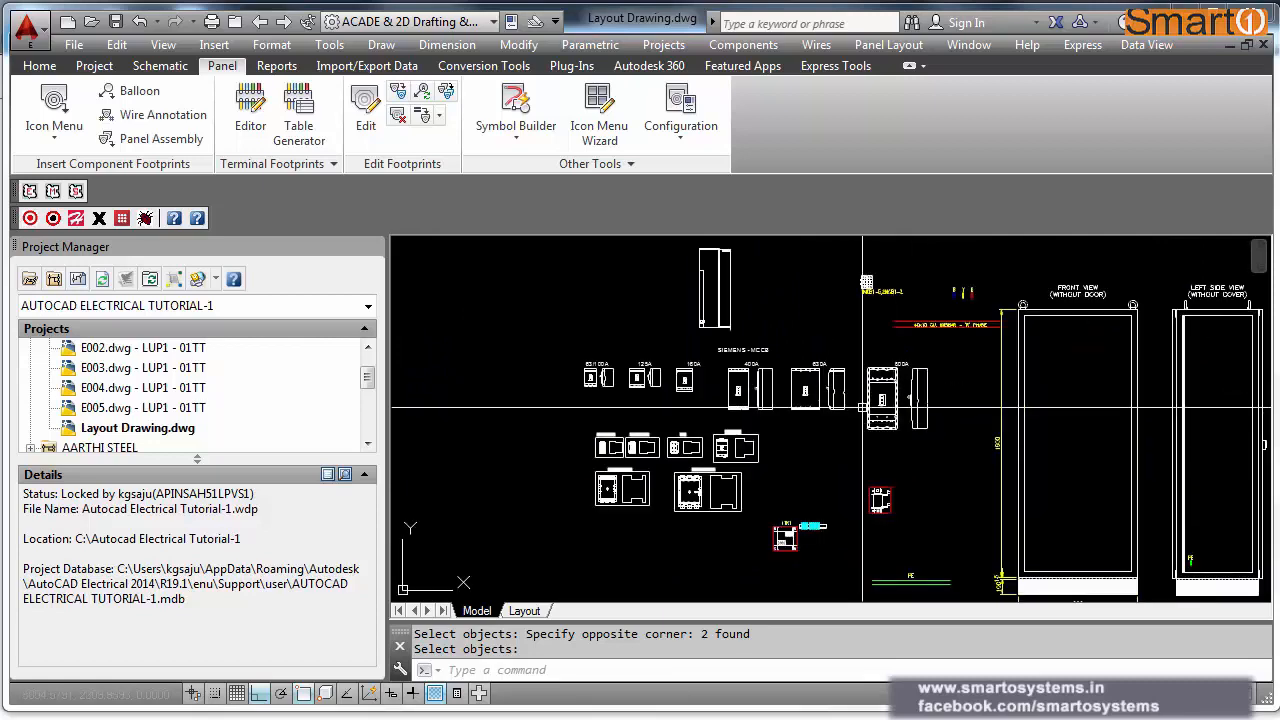
{"action": "scroll", "coordinate": [808, 528], "scroll_direction": "up", "scroll_amount": 10}
{"action": "type", "text": "c"}
{"action": "key", "text": "Return"}
{"action": "left_click", "coordinate": [810, 538]}
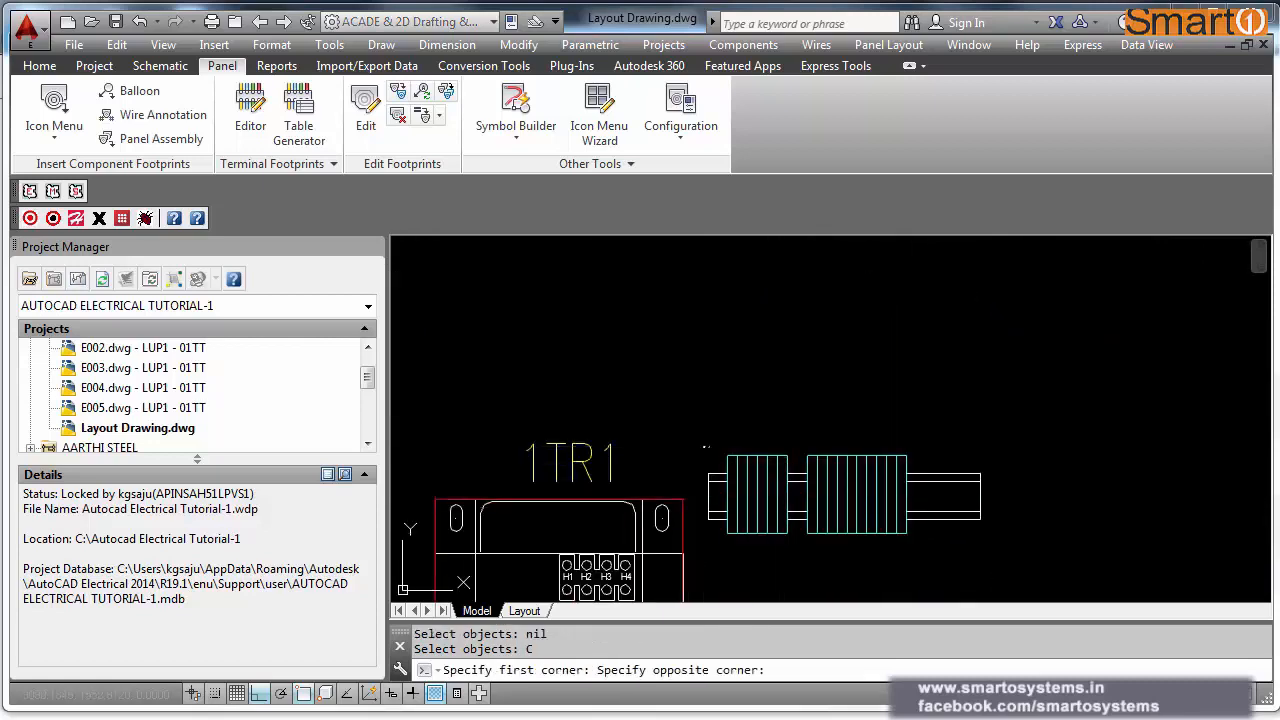
{"action": "left_click", "coordinate": [702, 444]}
{"action": "key", "text": "Return"}
{"action": "left_click", "coordinate": [787, 535]}
{"action": "scroll", "coordinate": [787, 535], "scroll_direction": "down", "scroll_amount": 10}
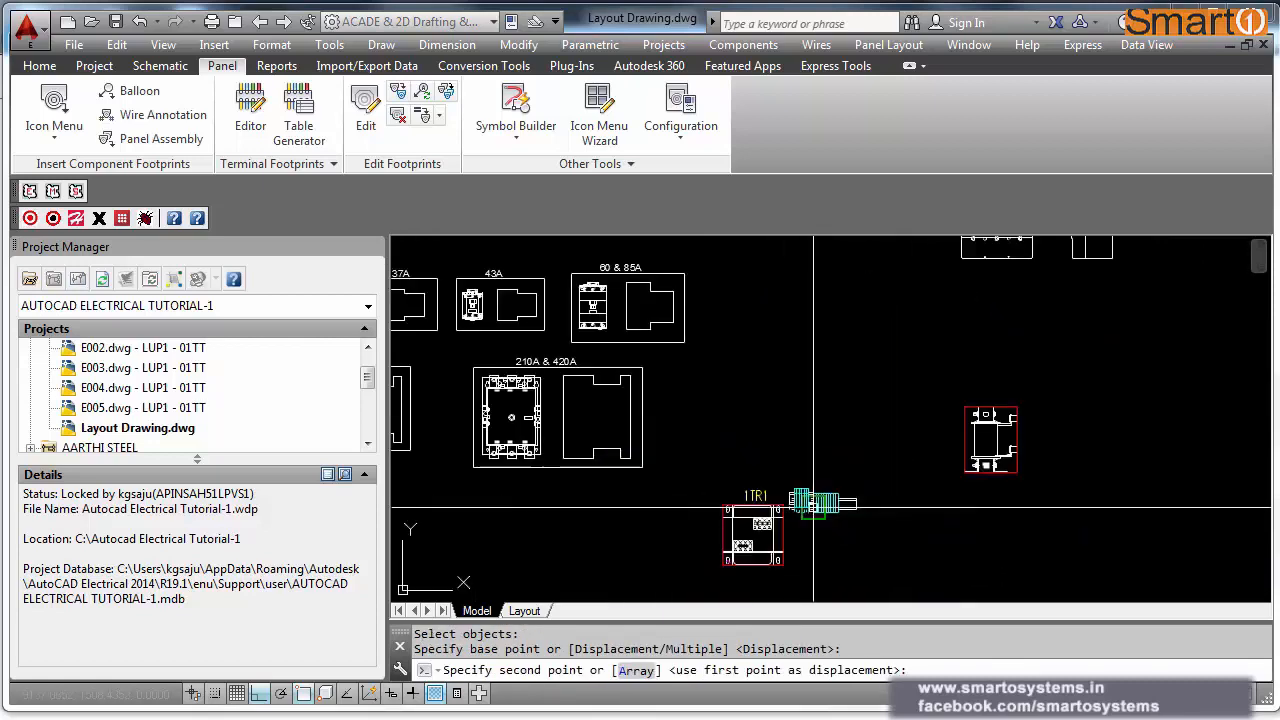
{"action": "key", "text": "F8"}
{"action": "middle_click_drag", "start_coordinate": [509, 506], "coordinate": [820, 531]}
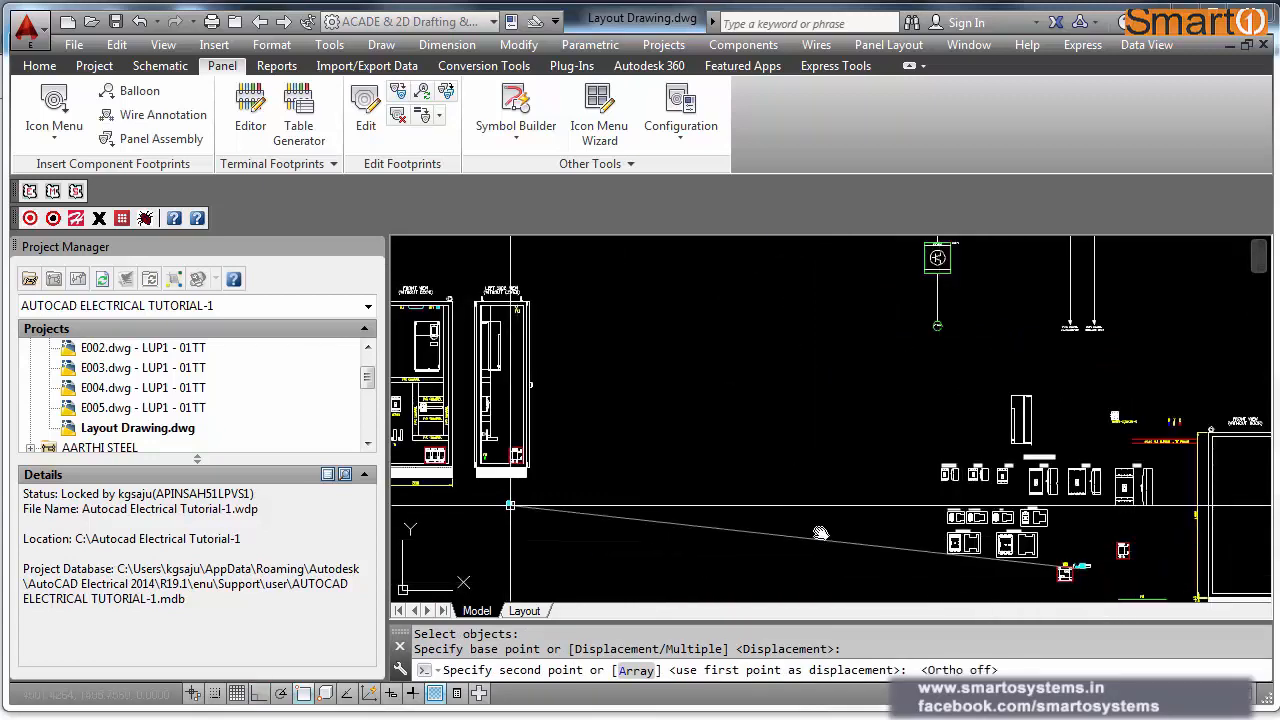
{"action": "scroll", "coordinate": [729, 446], "scroll_direction": "up", "scroll_amount": 10}
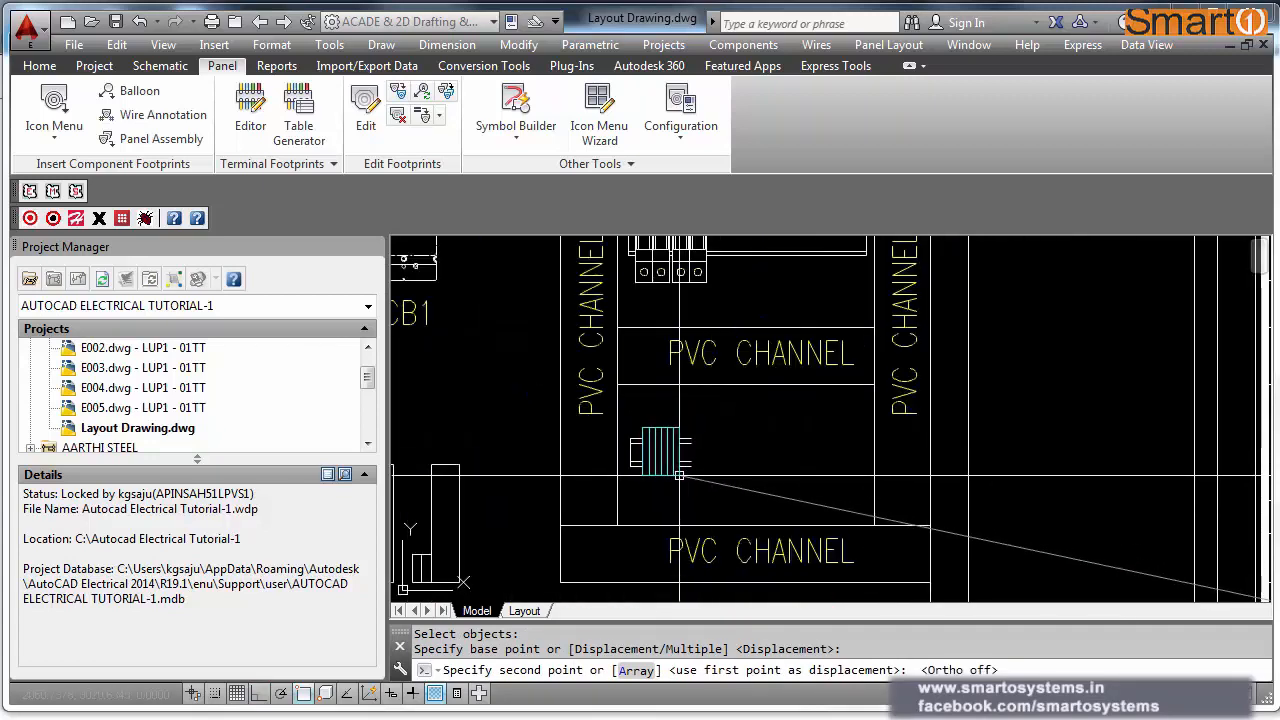
{"action": "key", "text": "Escape"}
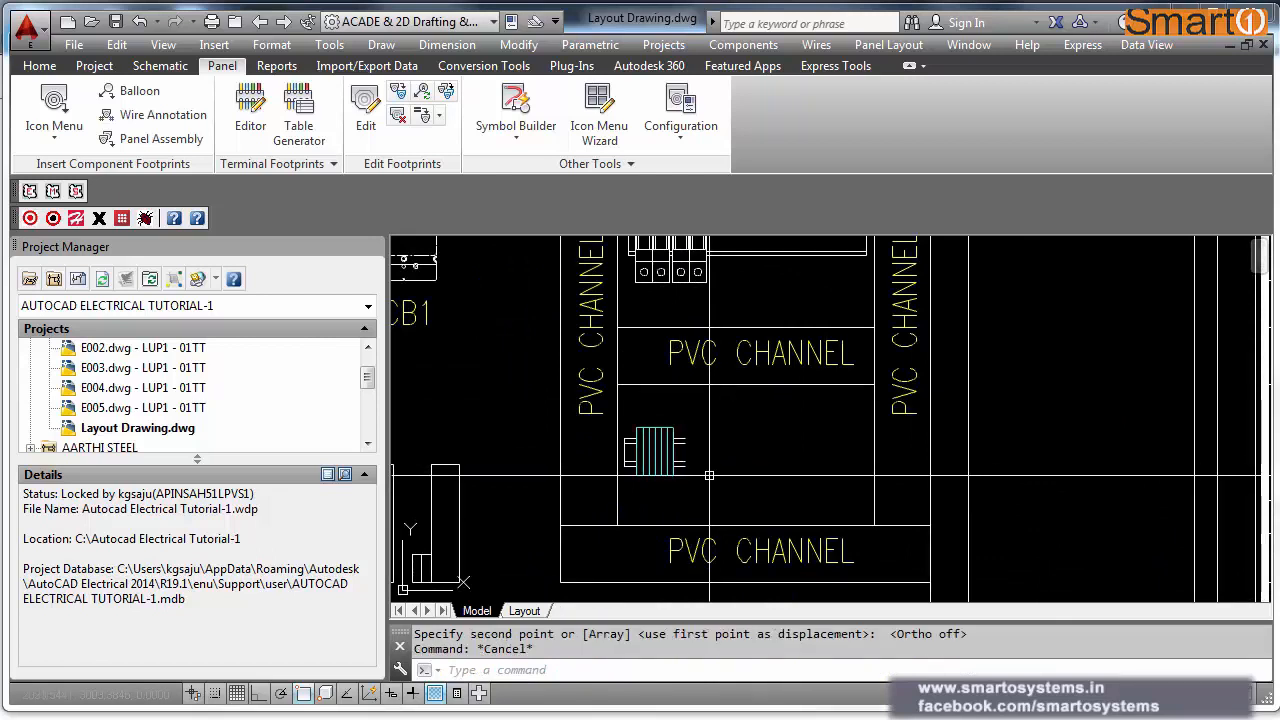
Step: Stretch the open ends of the copied terminal rail horizontally to just short of the right vertical PVC channel
{"action": "left_click", "coordinate": [680, 430]}
{"action": "left_click", "coordinate": [705, 520]}
{"action": "key", "text": "Return"}
{"action": "left_click", "coordinate": [680, 499]}
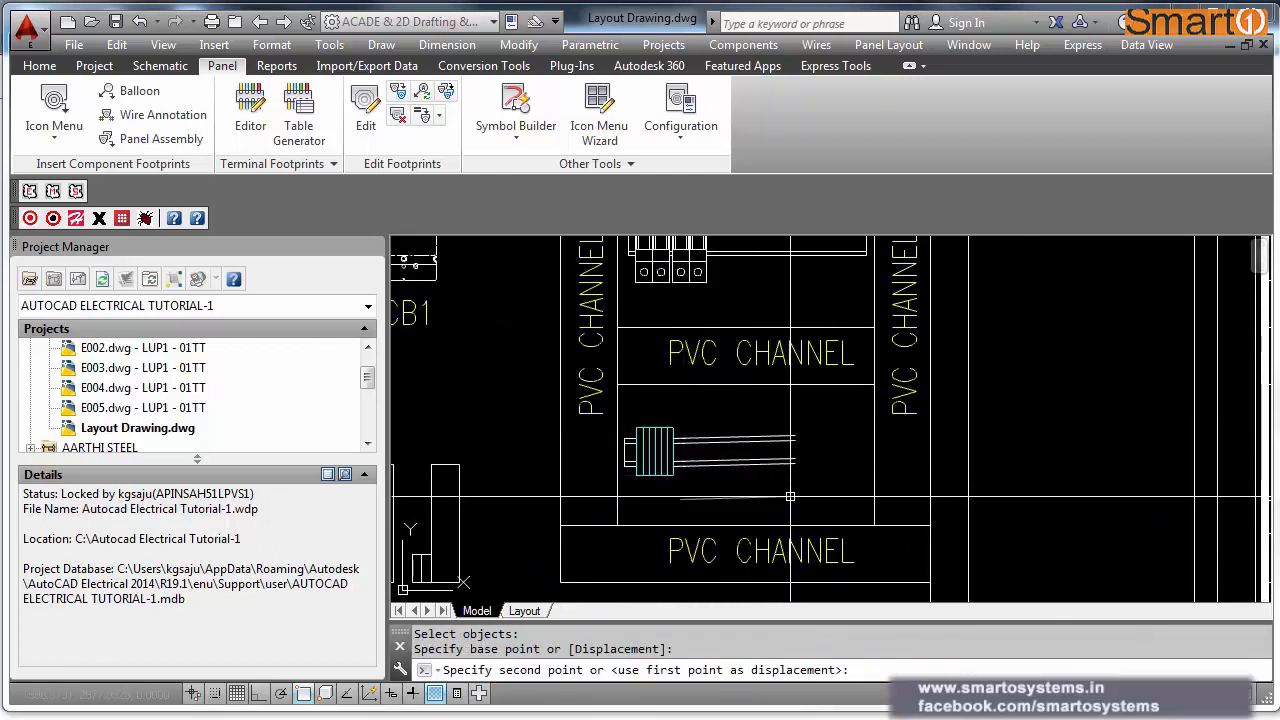
{"action": "key", "text": "F8"}
{"action": "left_click", "coordinate": [863, 494]}
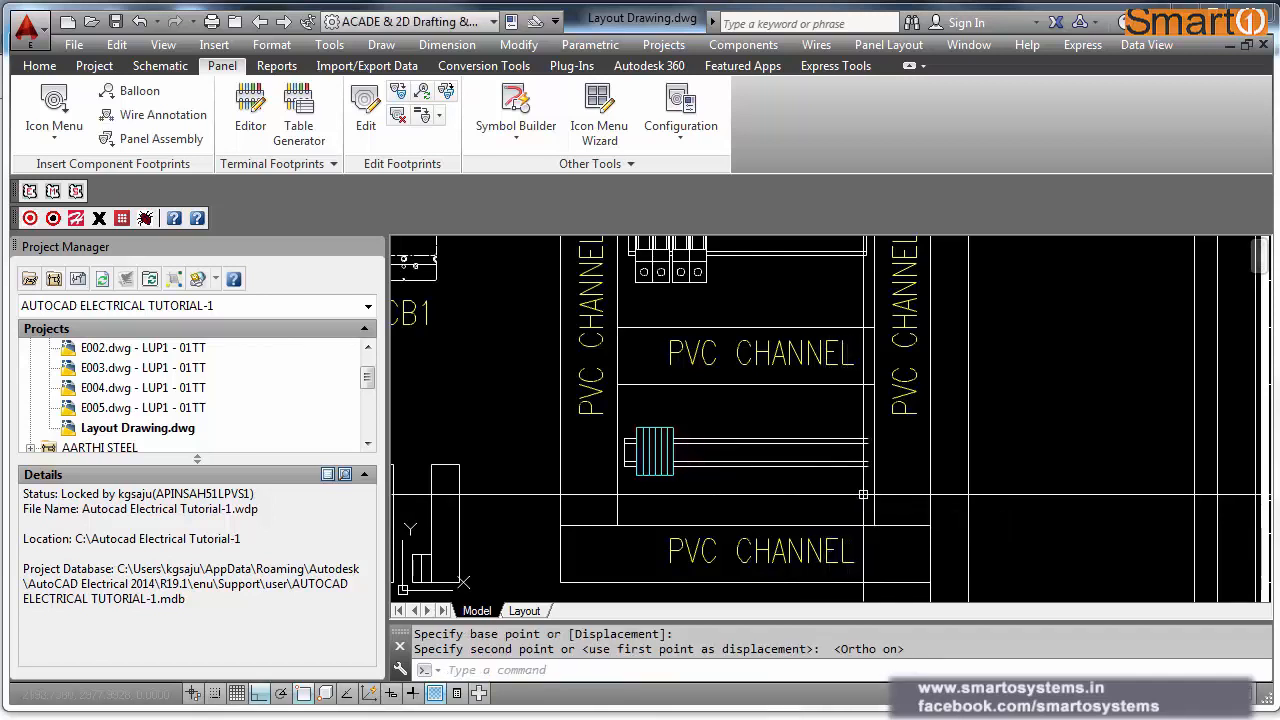
Step: Close the open right end of the copied terminal rail with a vertical line
{"action": "type", "text": "l"}
{"action": "key", "text": "Return"}
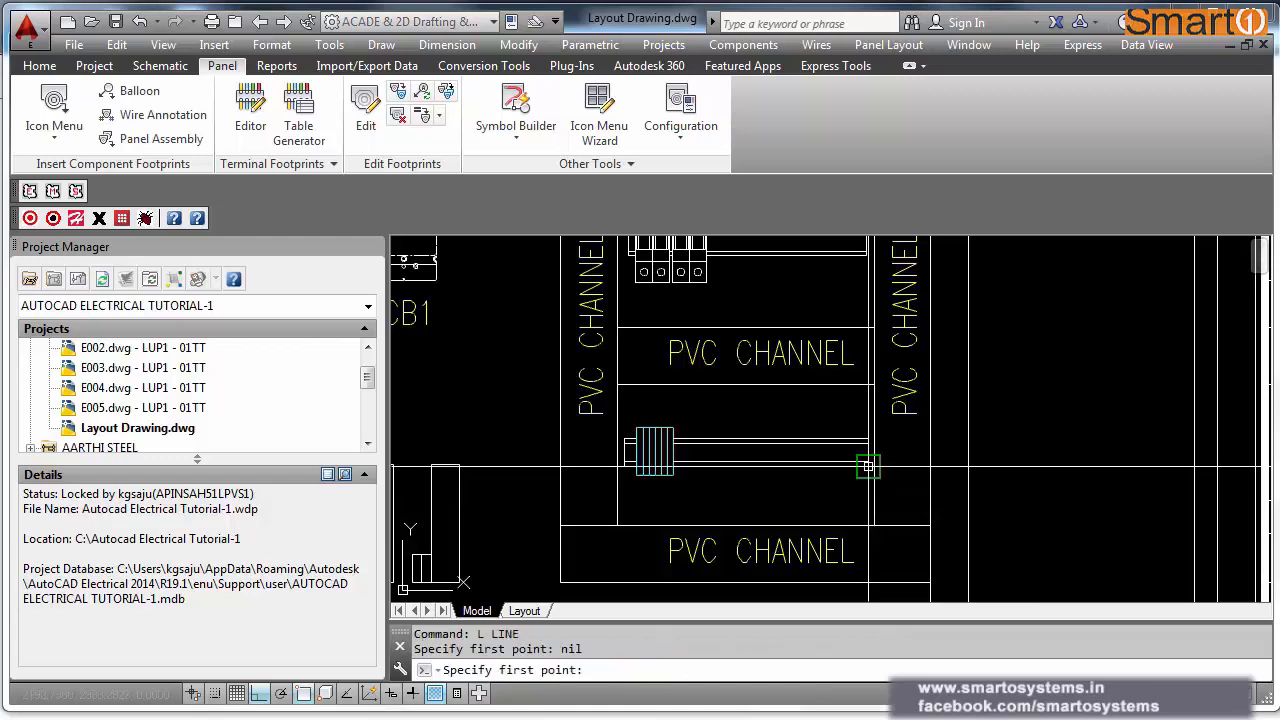
{"action": "left_click", "coordinate": [868, 443]}
{"action": "key", "text": "Escape"}
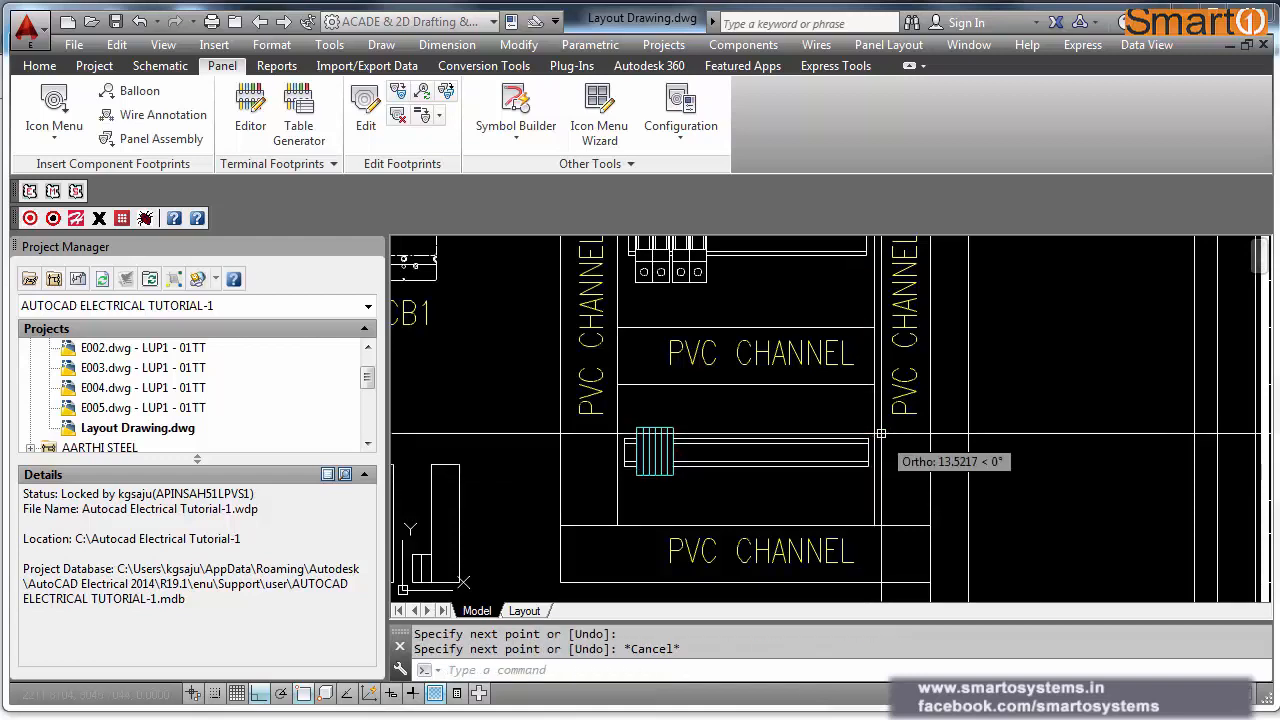
Step: Examine the component block library, including the SIEMENS MCCB and ampere-rated component blocks, and the circuit diagrams above it
{"action": "scroll", "coordinate": [842, 490], "scroll_direction": "down", "scroll_amount": 5}
{"action": "scroll", "coordinate": [845, 495], "scroll_direction": "down", "scroll_amount": 4}
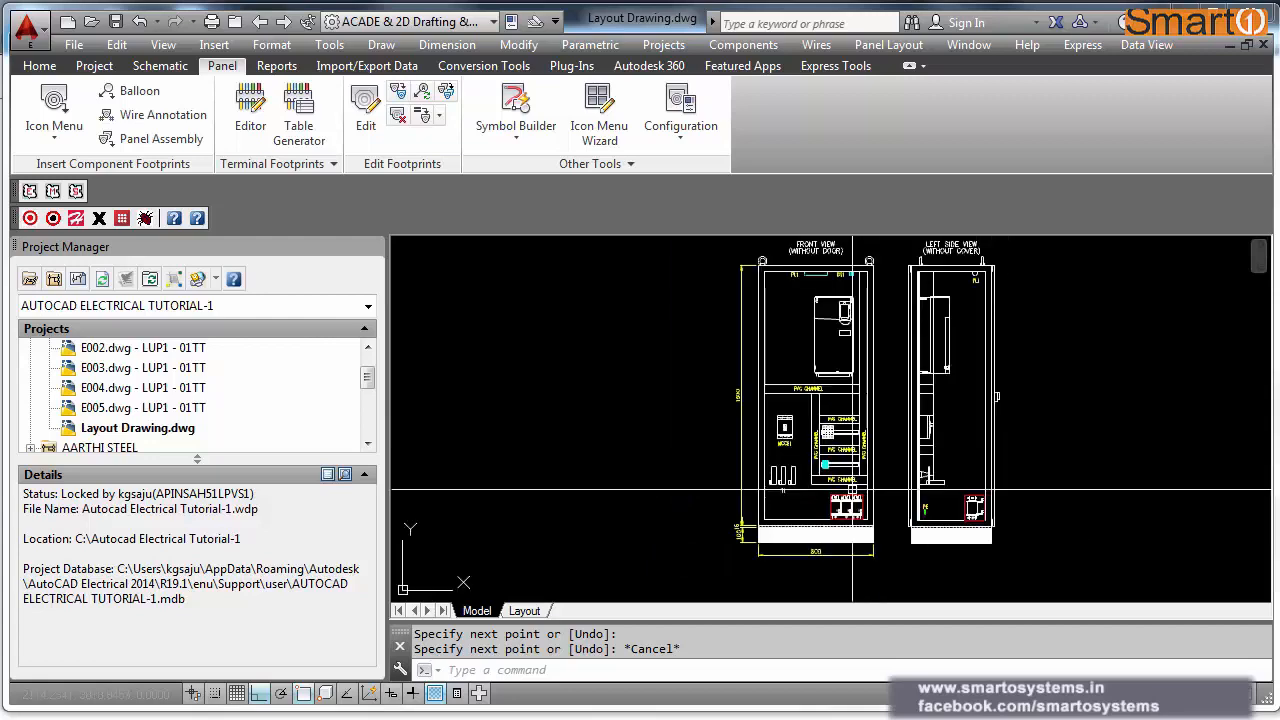
{"action": "middle_click_drag", "start_coordinate": [857, 437], "coordinate": [633, 459]}
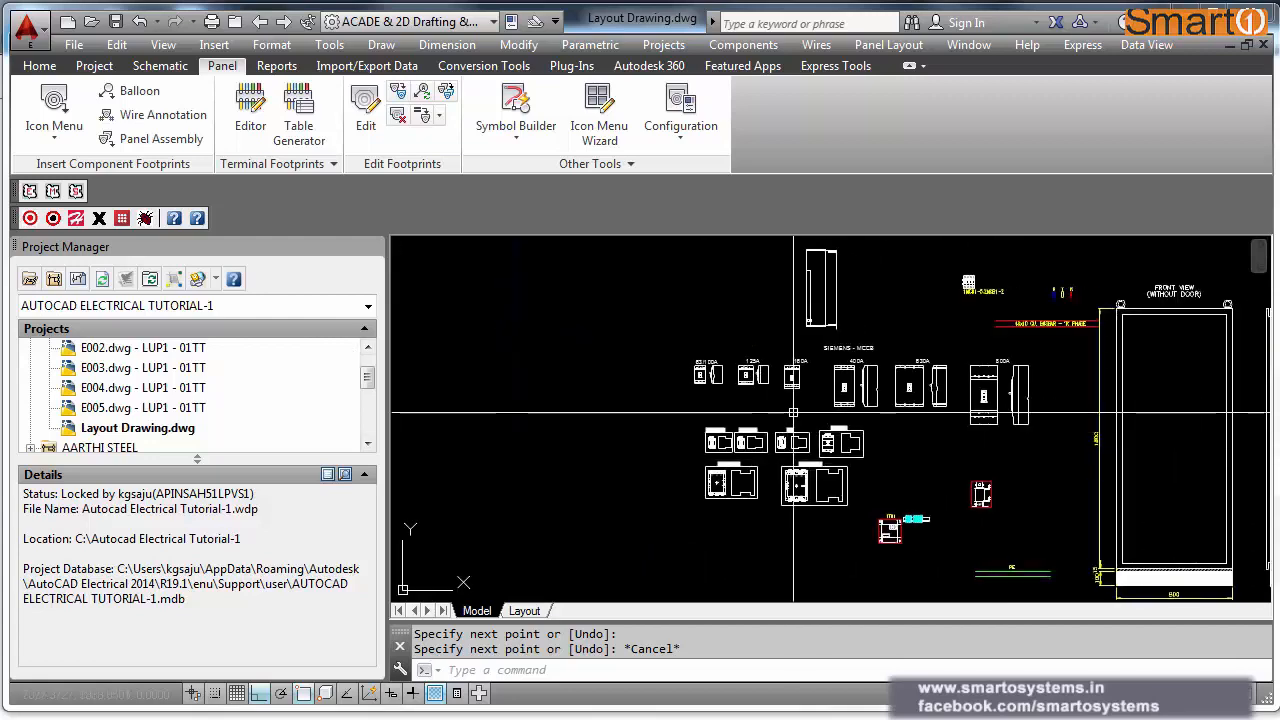
{"action": "scroll", "coordinate": [793, 411], "scroll_direction": "up", "scroll_amount": 2}
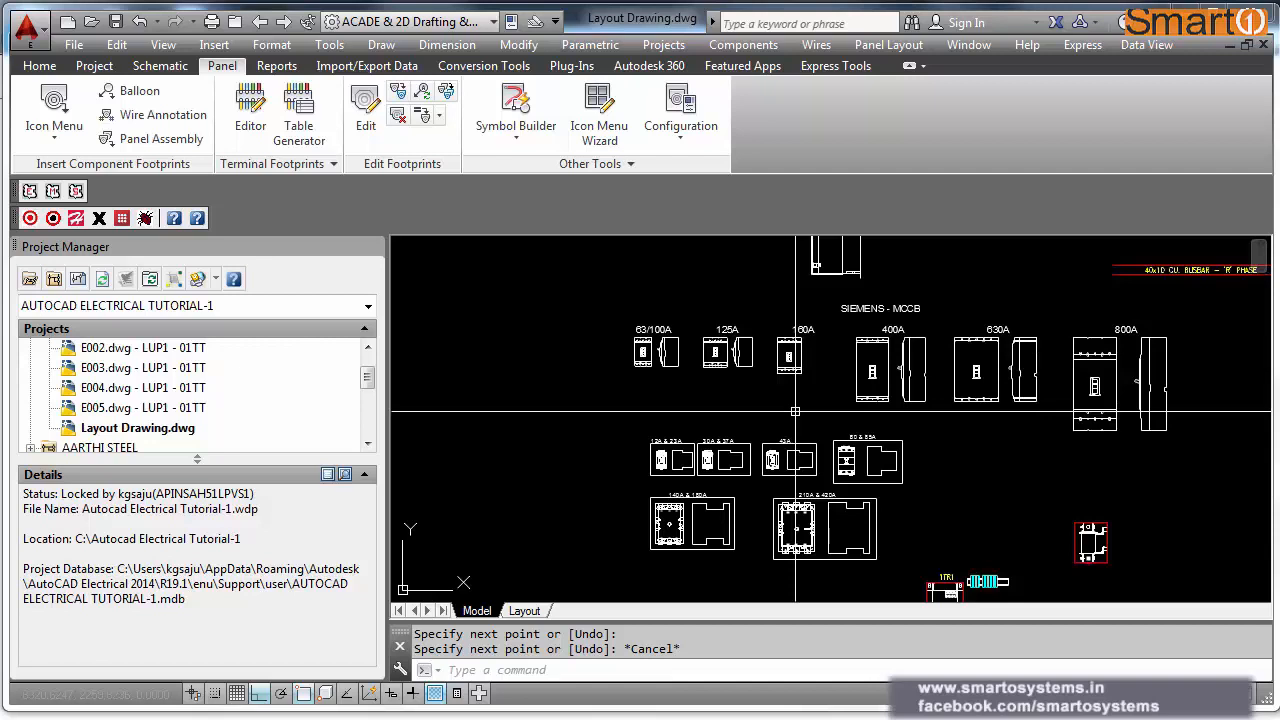
{"action": "scroll", "coordinate": [745, 513], "scroll_direction": "up", "scroll_amount": 2}
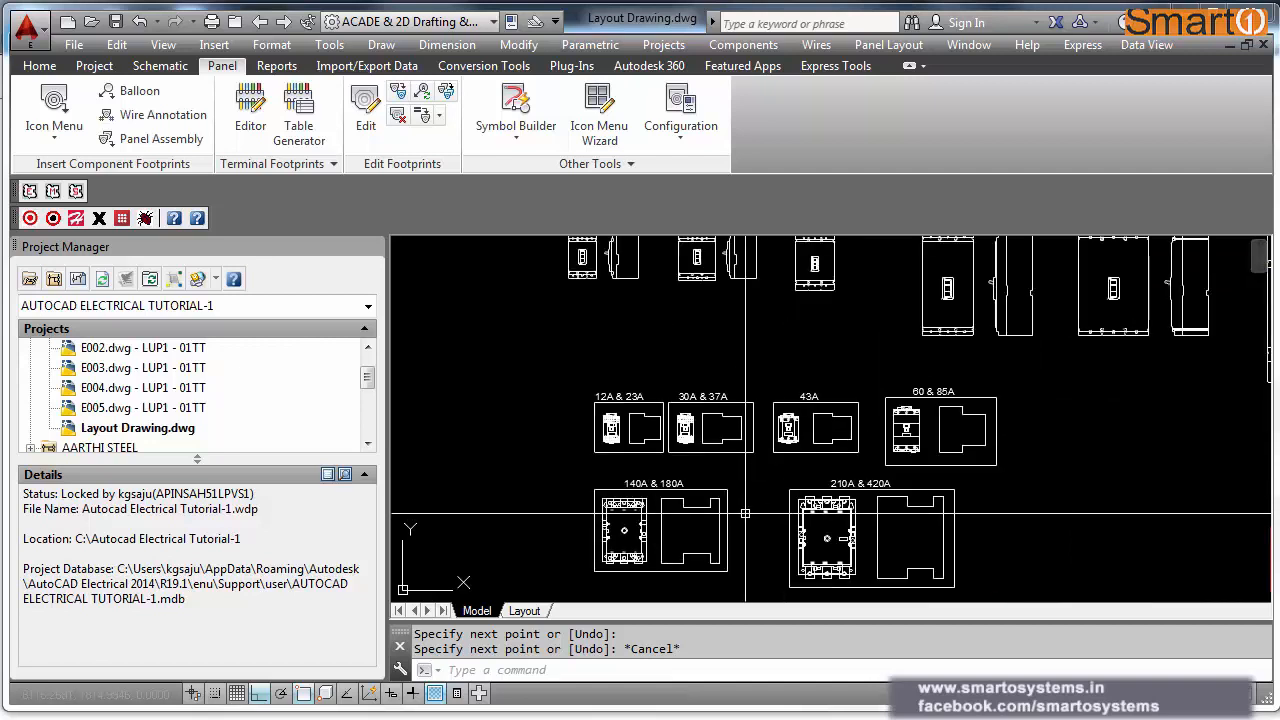
{"action": "scroll", "coordinate": [748, 509], "scroll_direction": "up", "scroll_amount": 1}
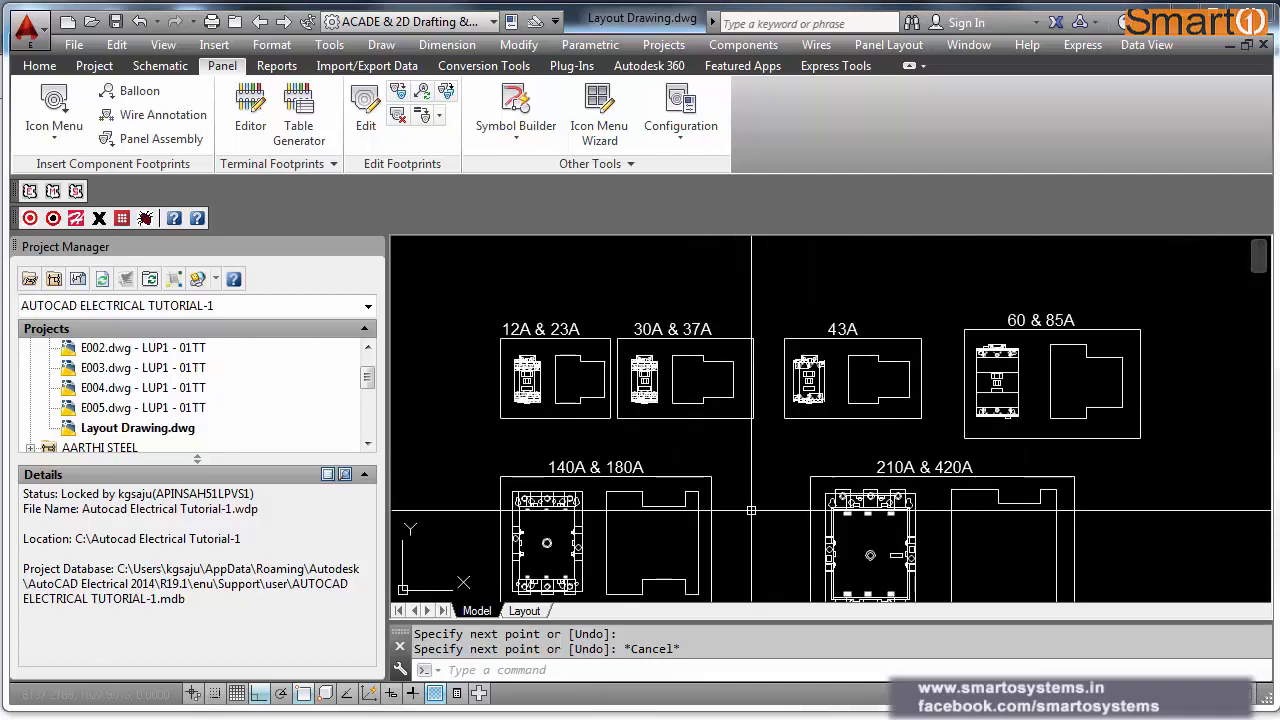
{"action": "scroll", "coordinate": [640, 463], "scroll_direction": "down", "scroll_amount": 5}
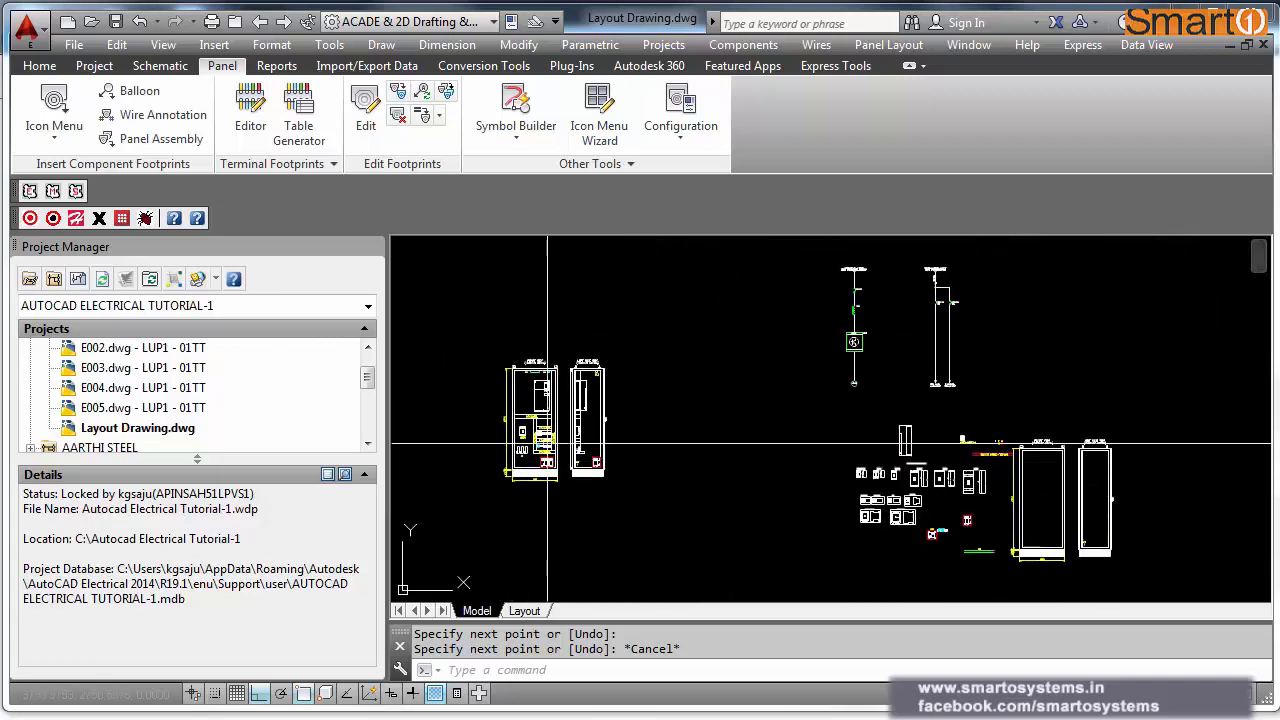
{"action": "scroll", "coordinate": [640, 463], "scroll_direction": "up", "scroll_amount": 2}
{"action": "middle_click_drag", "start_coordinate": [682, 460], "coordinate": [458, 560]}
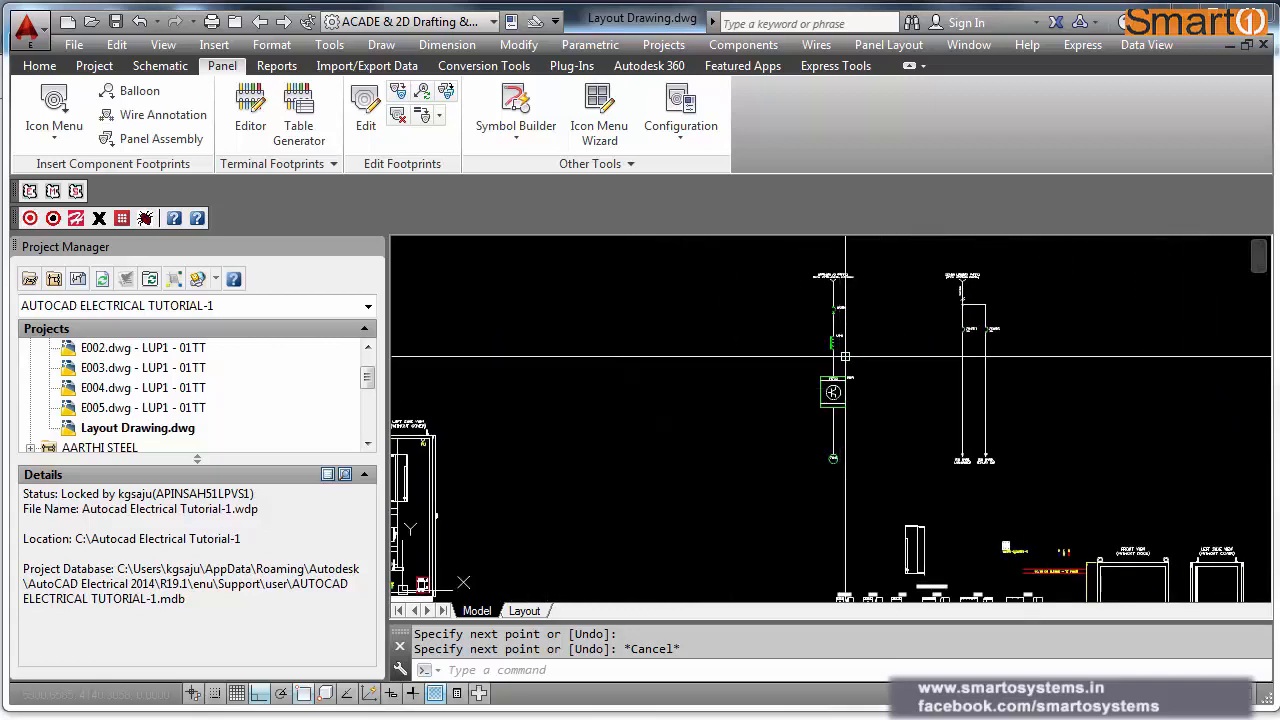
{"action": "scroll", "coordinate": [843, 337], "scroll_direction": "up", "scroll_amount": 4}
{"action": "scroll", "coordinate": [836, 353], "scroll_direction": "down", "scroll_amount": 4}
{"action": "mouse_move", "coordinate": [802, 470]}
{"action": "middle_mouse_down"}
{"action": "mouse_move", "coordinate": [804, 392]}
{"action": "mouse_move", "coordinate": [777, 384]}
{"action": "middle_mouse_up"}
{"action": "scroll", "coordinate": [864, 515], "scroll_direction": "up", "scroll_amount": 2}
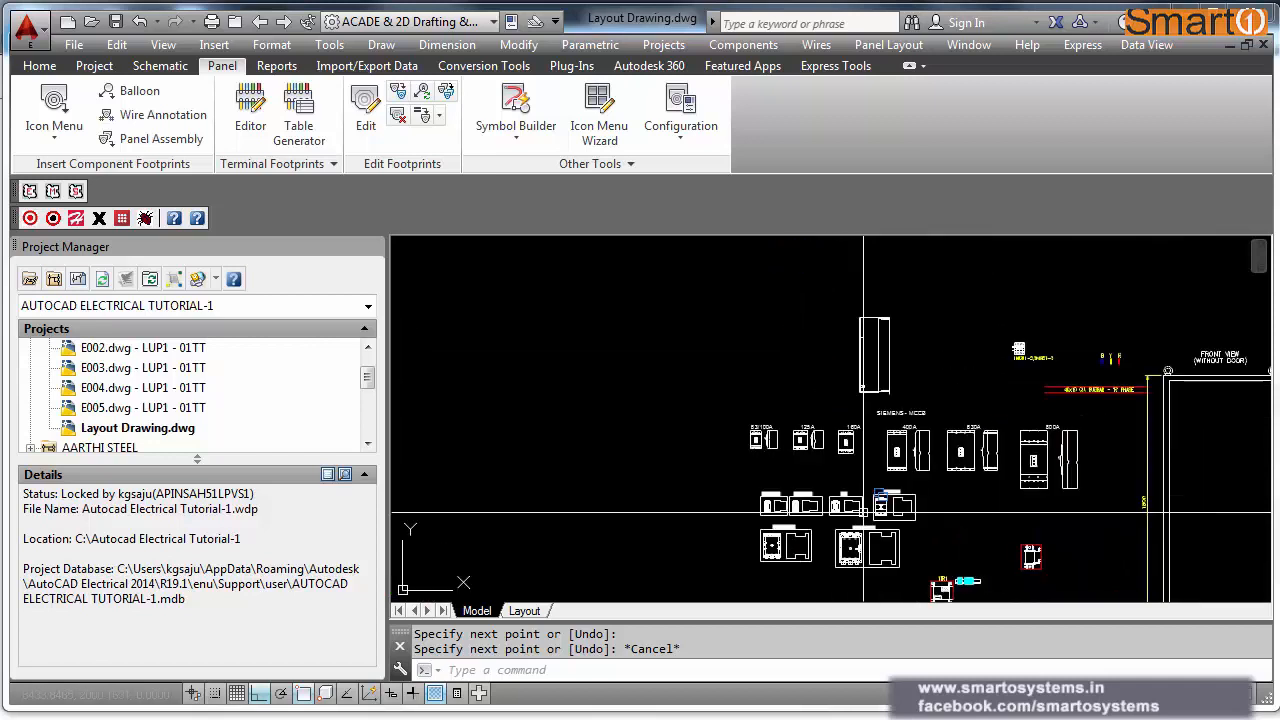
{"action": "middle_click_drag", "start_coordinate": [737, 489], "coordinate": [789, 483]}
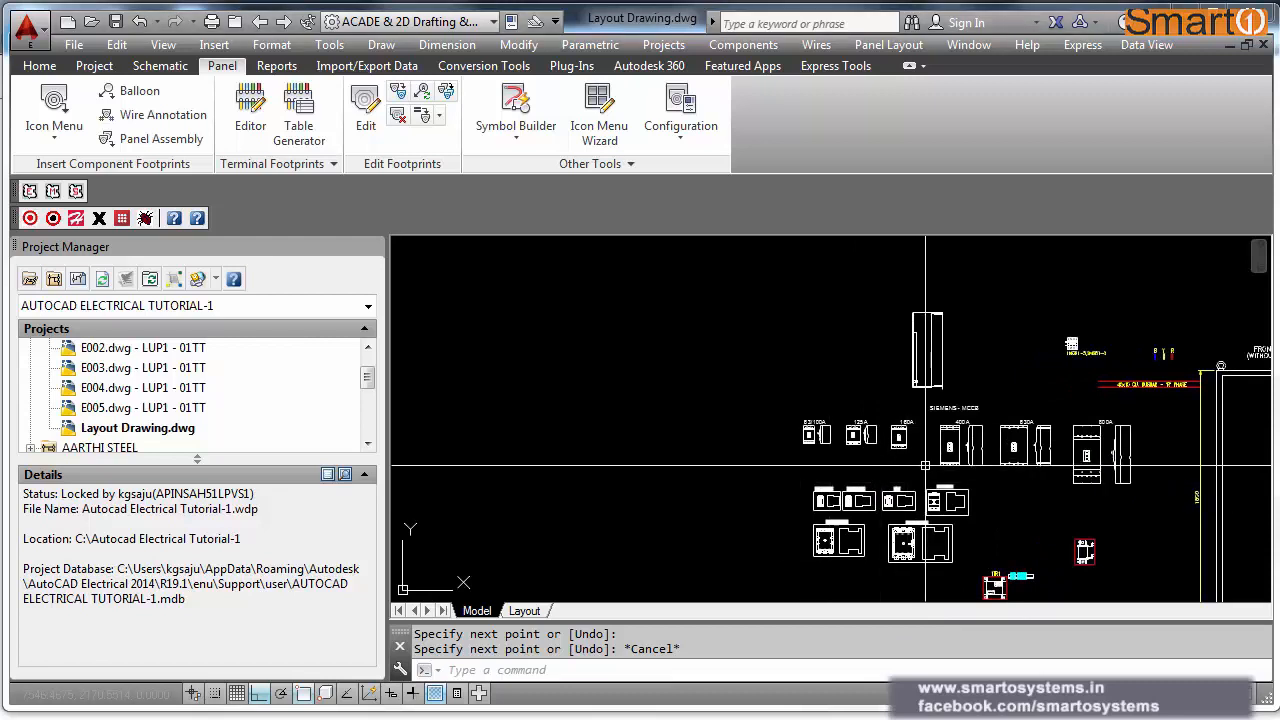
{"action": "scroll", "coordinate": [898, 465], "scroll_direction": "down", "scroll_amount": 2}
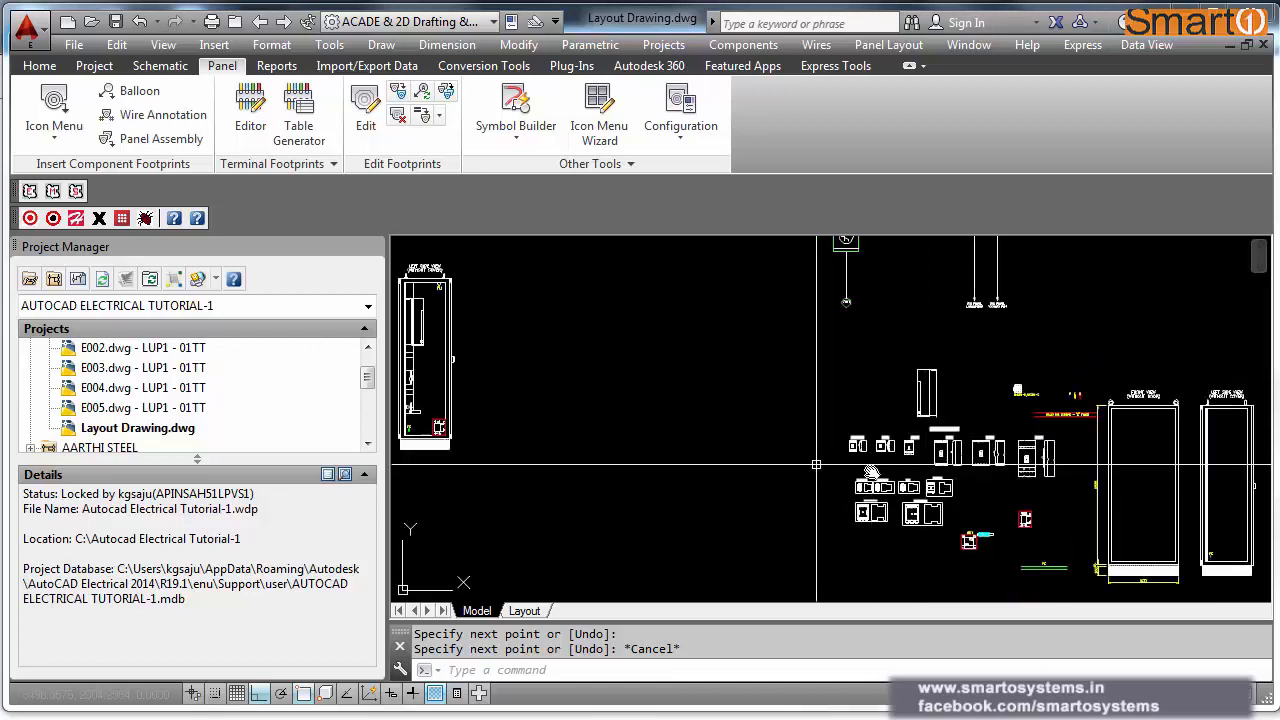
{"action": "middle_click_drag", "start_coordinate": [836, 460], "coordinate": [957, 472]}
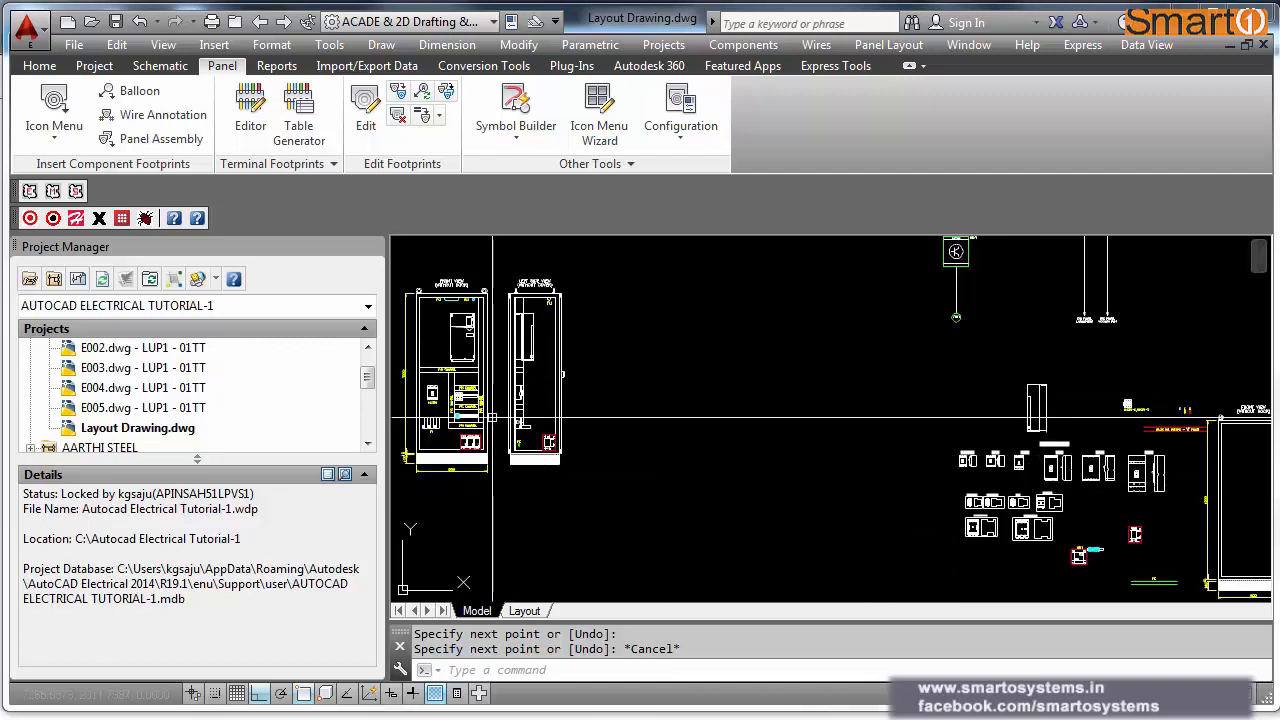
Step: Mirror the complete left side view about a vertical line just beside it, keeping the original
{"action": "mouse_move", "coordinate": [490, 440]}
{"action": "middle_mouse_down"}
{"action": "mouse_move", "coordinate": [514, 448]}
{"action": "mouse_move", "coordinate": [560, 425]}
{"action": "mouse_move", "coordinate": [697, 465]}
{"action": "middle_mouse_up"}
{"action": "type", "text": "mi"}
{"action": "key", "text": "Return"}
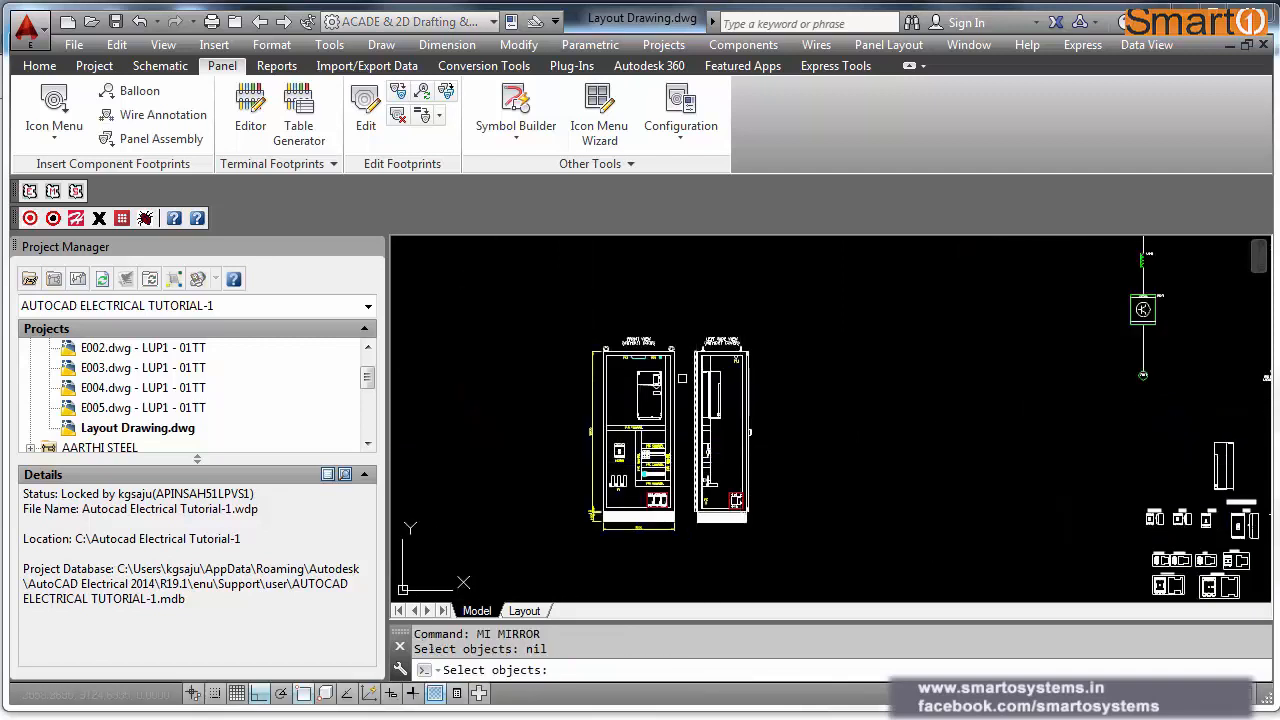
{"action": "left_click", "coordinate": [681, 326]}
{"action": "left_click", "coordinate": [786, 526]}
{"action": "key", "text": "Return"}
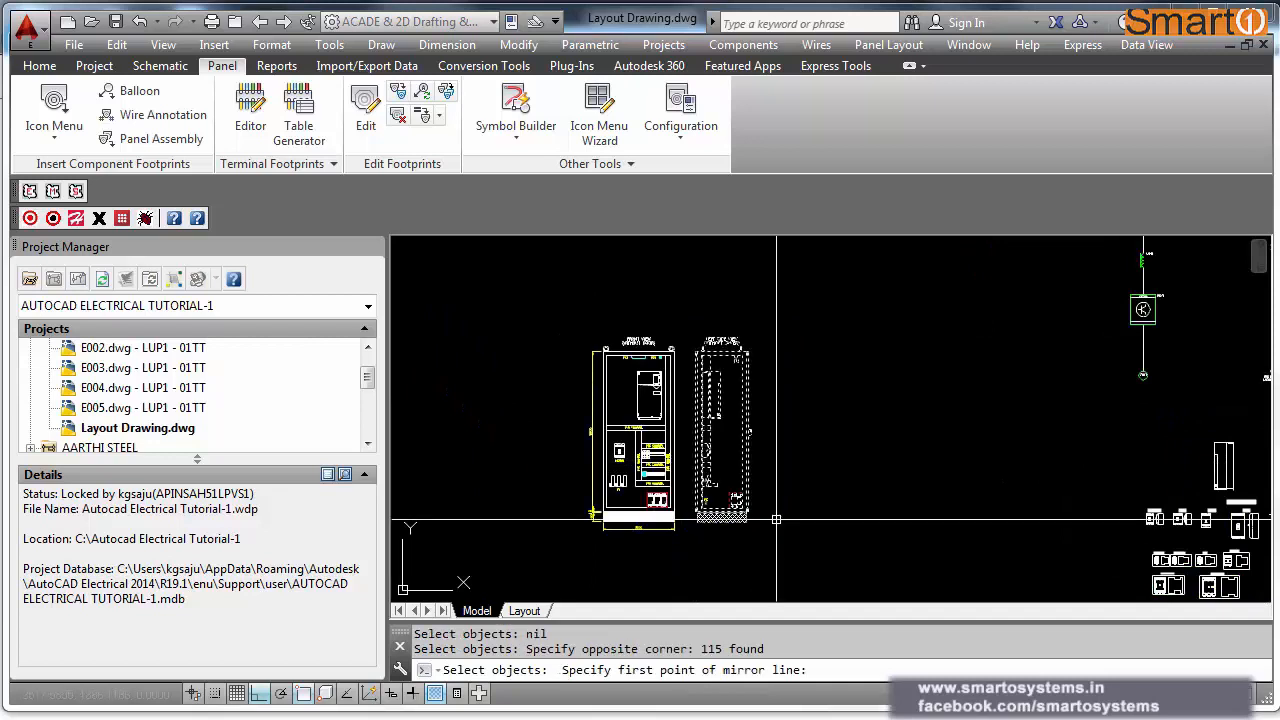
{"action": "left_click", "coordinate": [765, 519]}
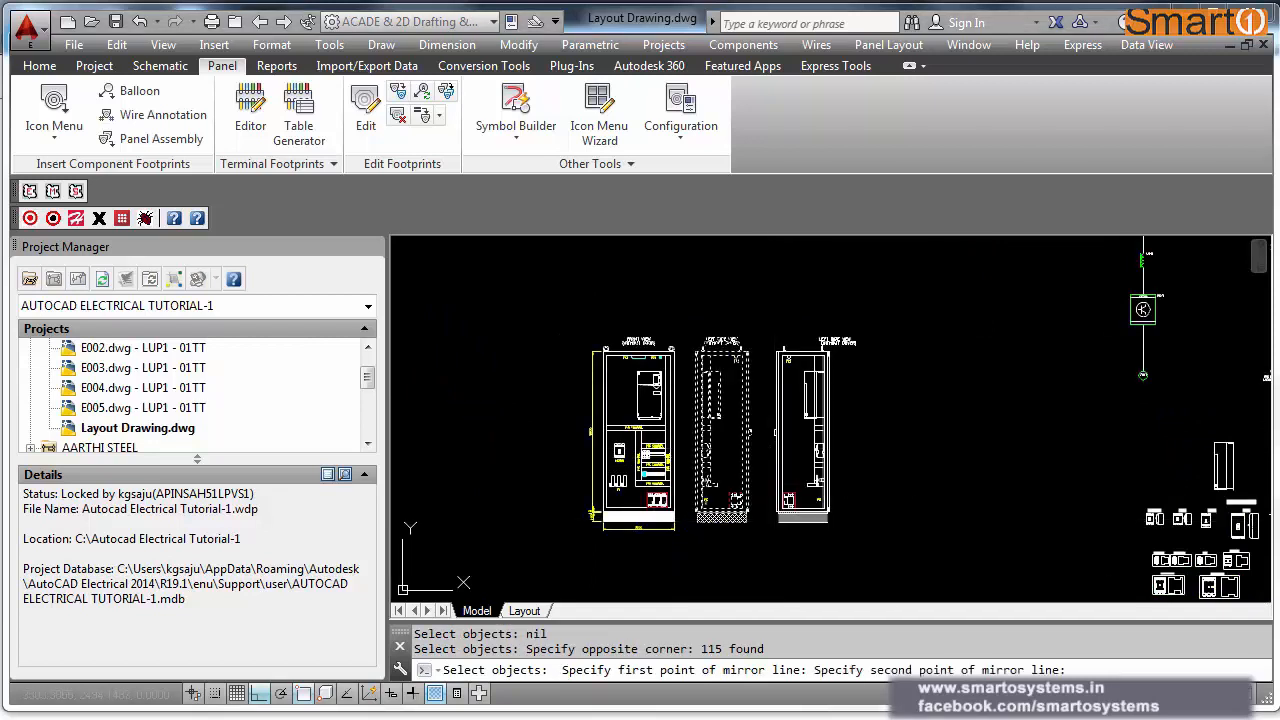
{"action": "left_click", "coordinate": [754, 313]}
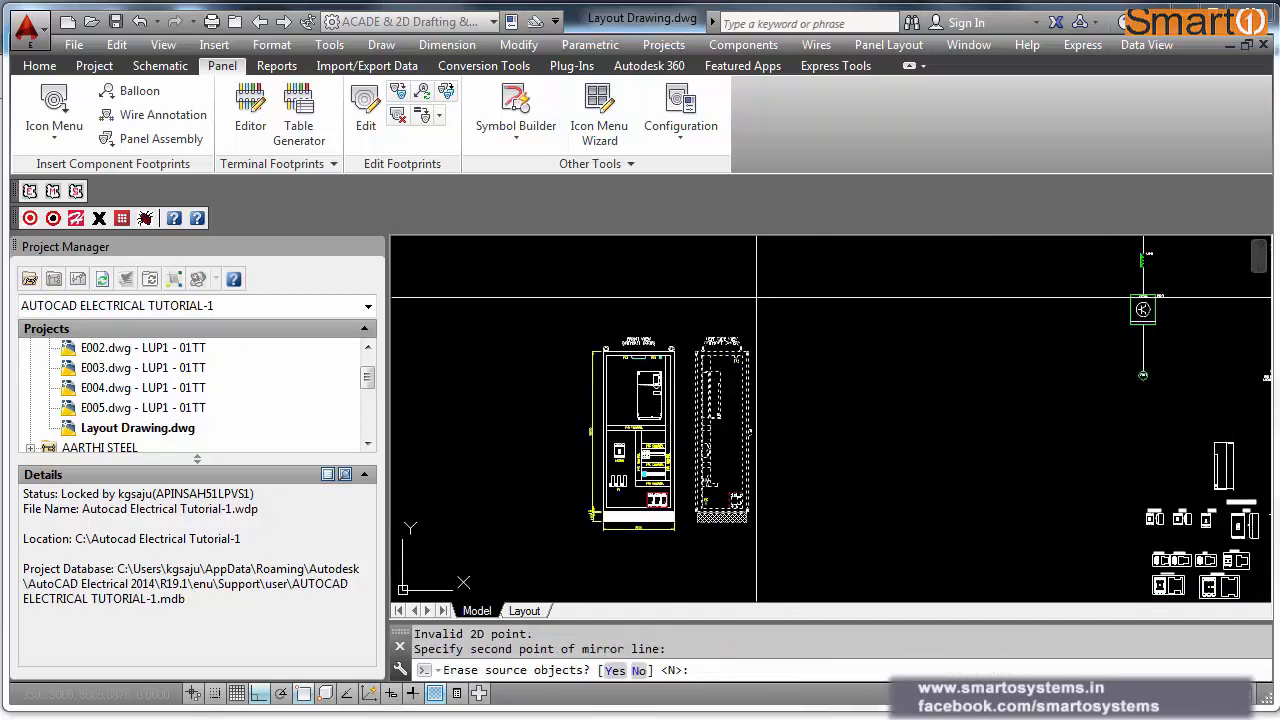
{"action": "scroll", "coordinate": [754, 313], "scroll_direction": "up", "scroll_amount": 6}
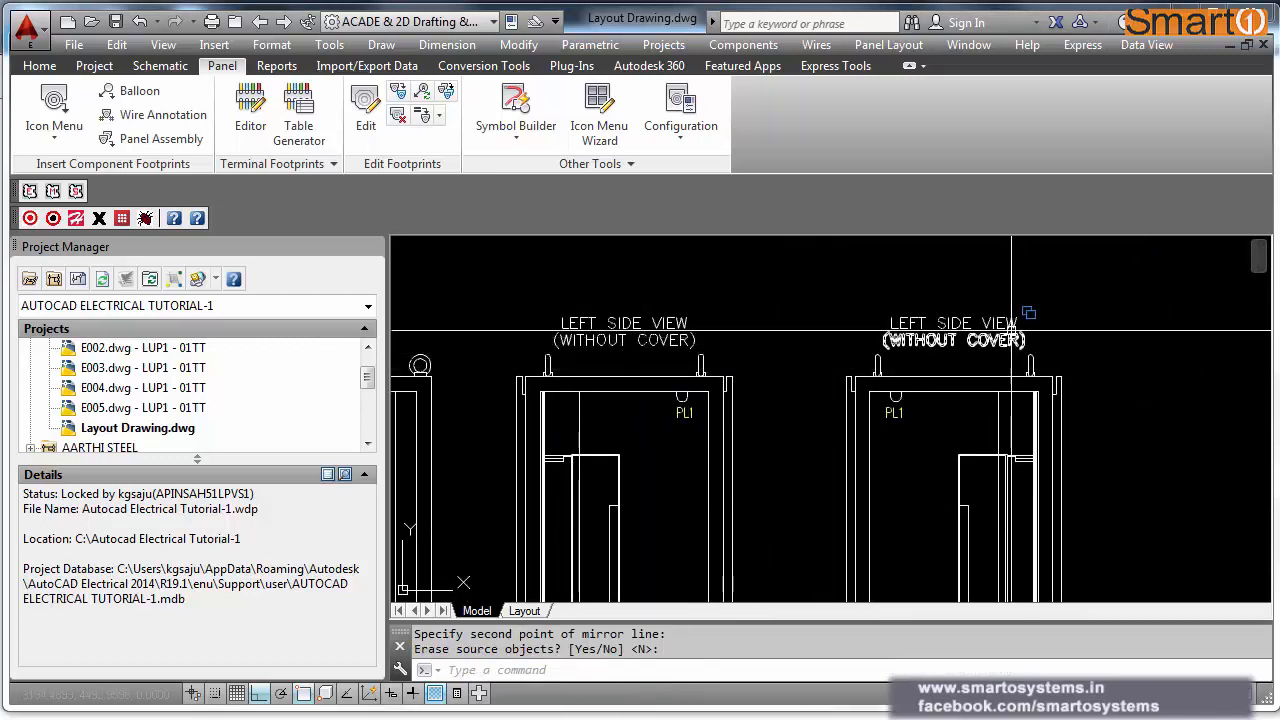
{"action": "key", "text": "Return"}
Step: Change LEFT to RIGHT in the title above the mirrored side view so it reads RIGHT SIDE VIEW
{"action": "type", "text": "q"}
{"action": "key", "text": "Return"}
{"action": "left_click", "coordinate": [875, 355]}
{"action": "left_click", "coordinate": [1018, 283]}
{"action": "key", "text": "Return"}
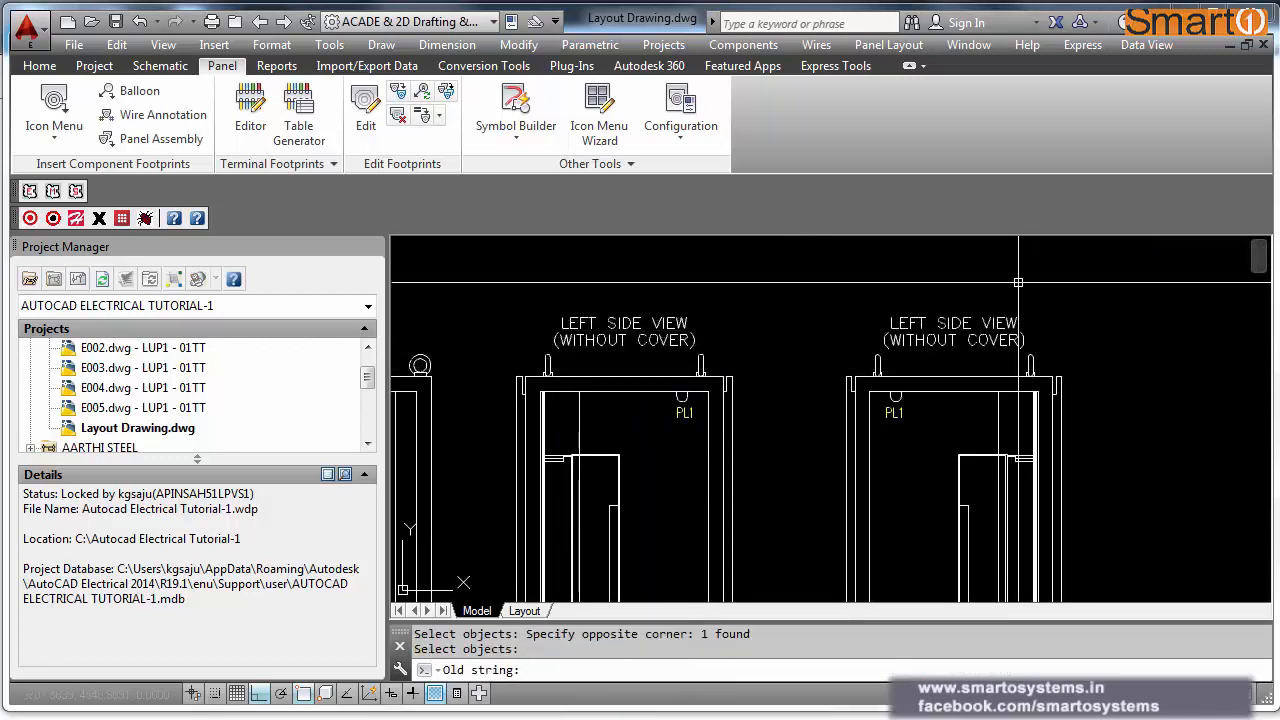
{"action": "type", "text": "HT"}
{"action": "key", "text": "Return"}
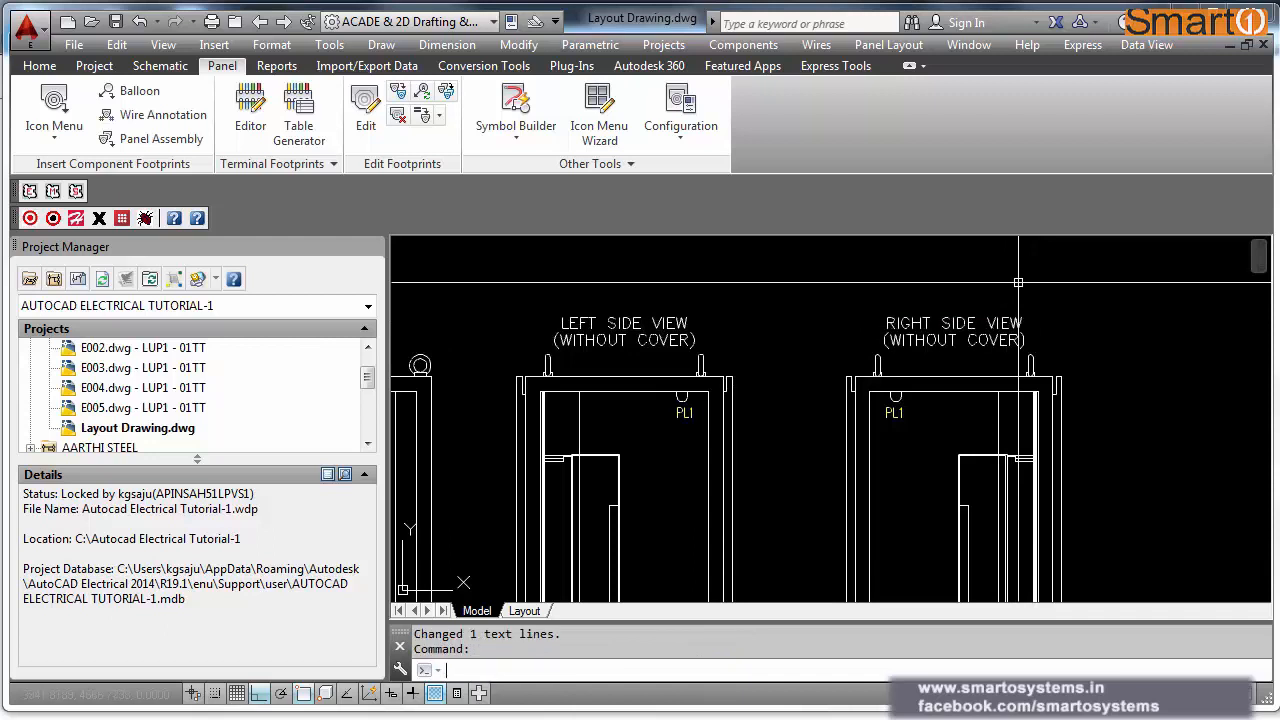
Step: Try to trim the vertical channel line crossing the drive in the left side view, and undo the trim
{"action": "scroll", "coordinate": [818, 408], "scroll_direction": "down", "scroll_amount": 4}
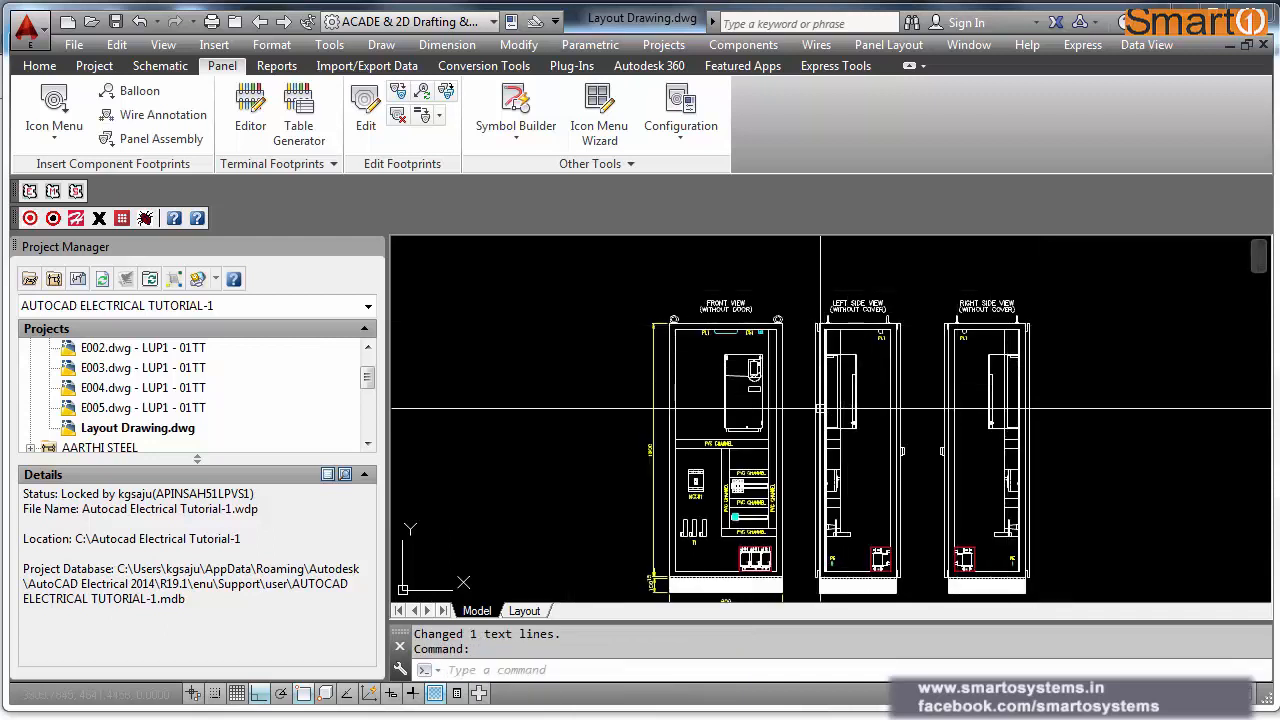
{"action": "scroll", "coordinate": [818, 408], "scroll_direction": "up", "scroll_amount": 2}
{"action": "scroll", "coordinate": [672, 408], "scroll_direction": "up", "scroll_amount": 5}
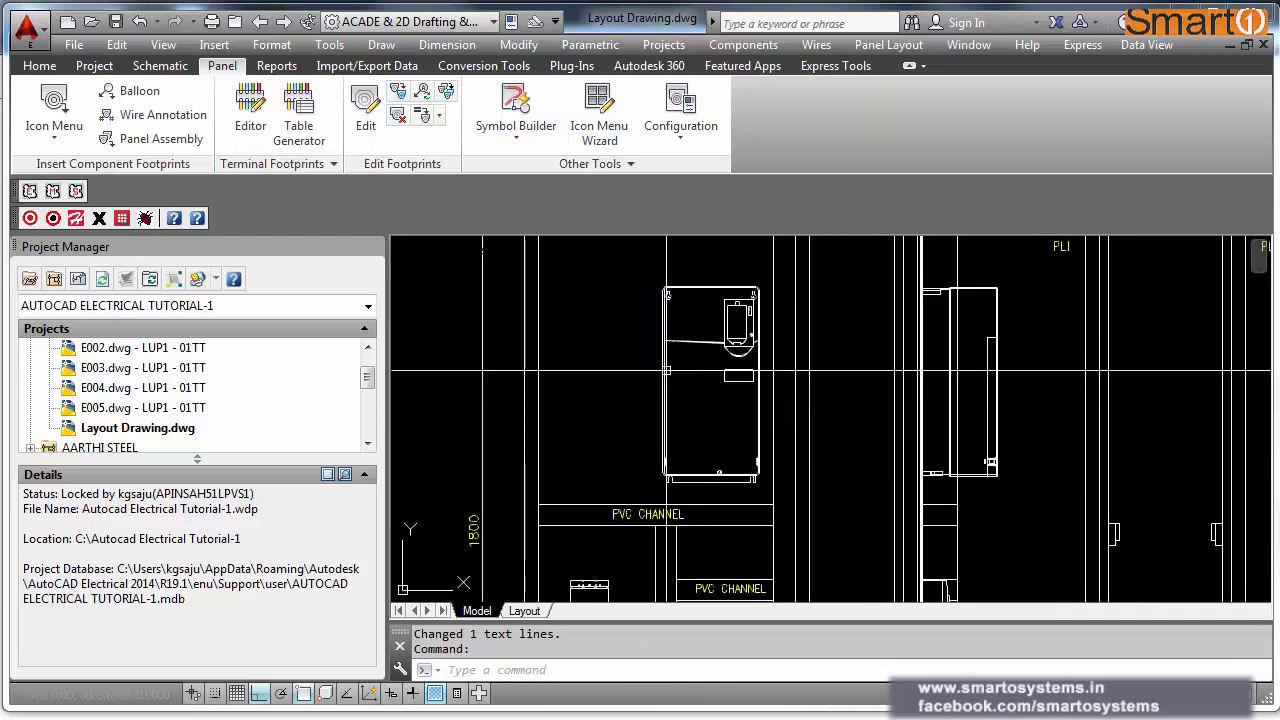
{"action": "type", "text": "T"}
{"action": "key", "text": "Return"}
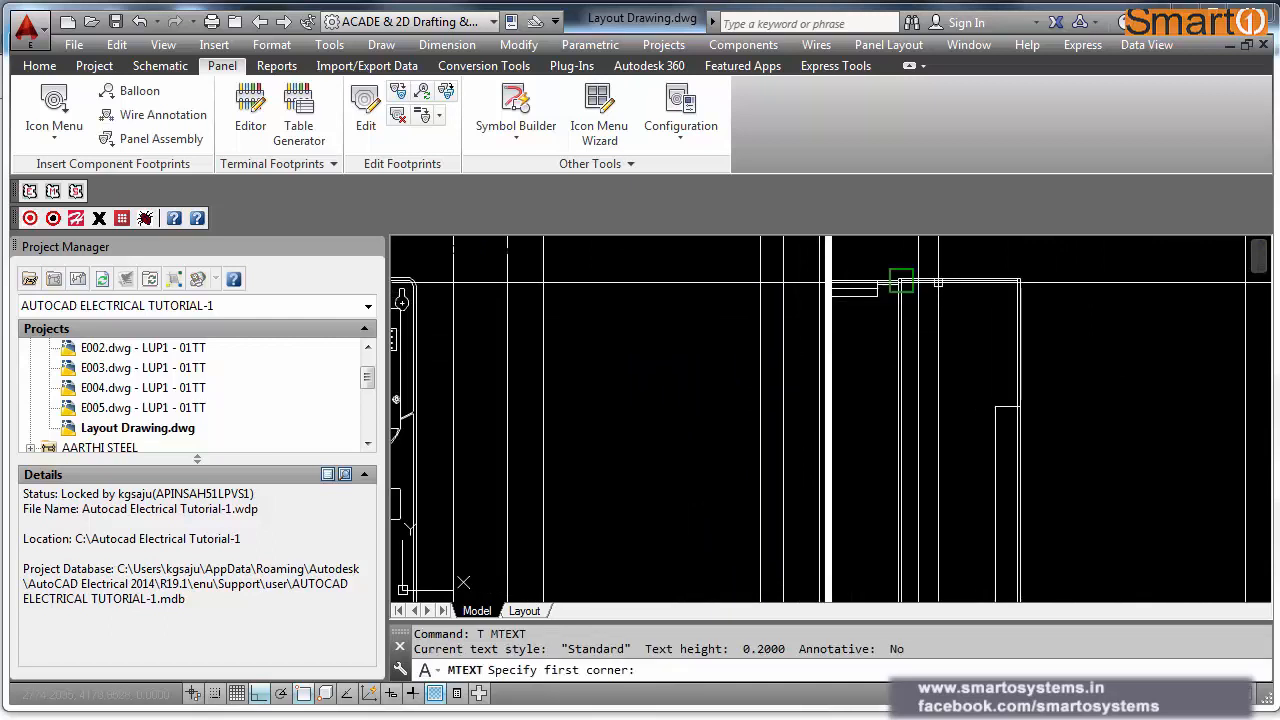
{"action": "key", "text": "Escape"}
{"action": "type", "text": "TR"}
{"action": "key", "text": "Return"}
{"action": "scroll", "coordinate": [929, 281], "scroll_direction": "up", "scroll_amount": 2}
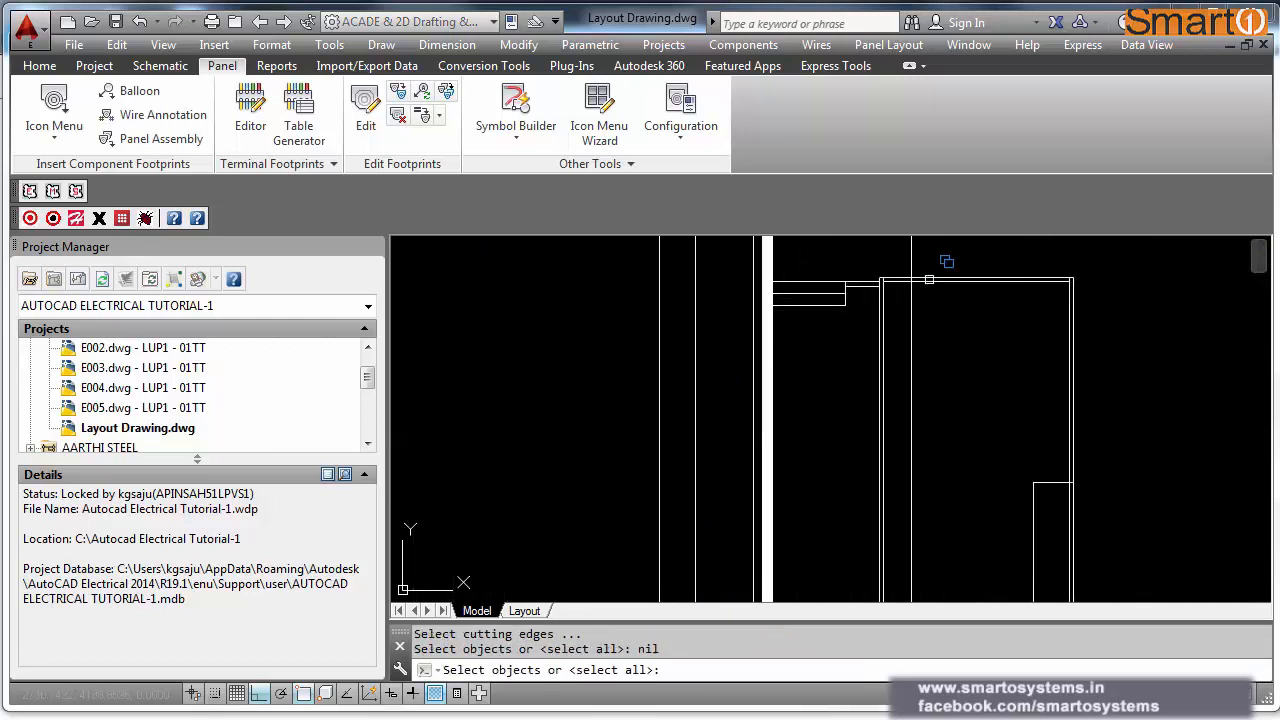
{"action": "left_click", "coordinate": [929, 281]}
{"action": "key", "text": "Return"}
{"action": "key", "text": "Return"}
{"action": "scroll", "coordinate": [936, 299], "scroll_direction": "down", "scroll_amount": 2}
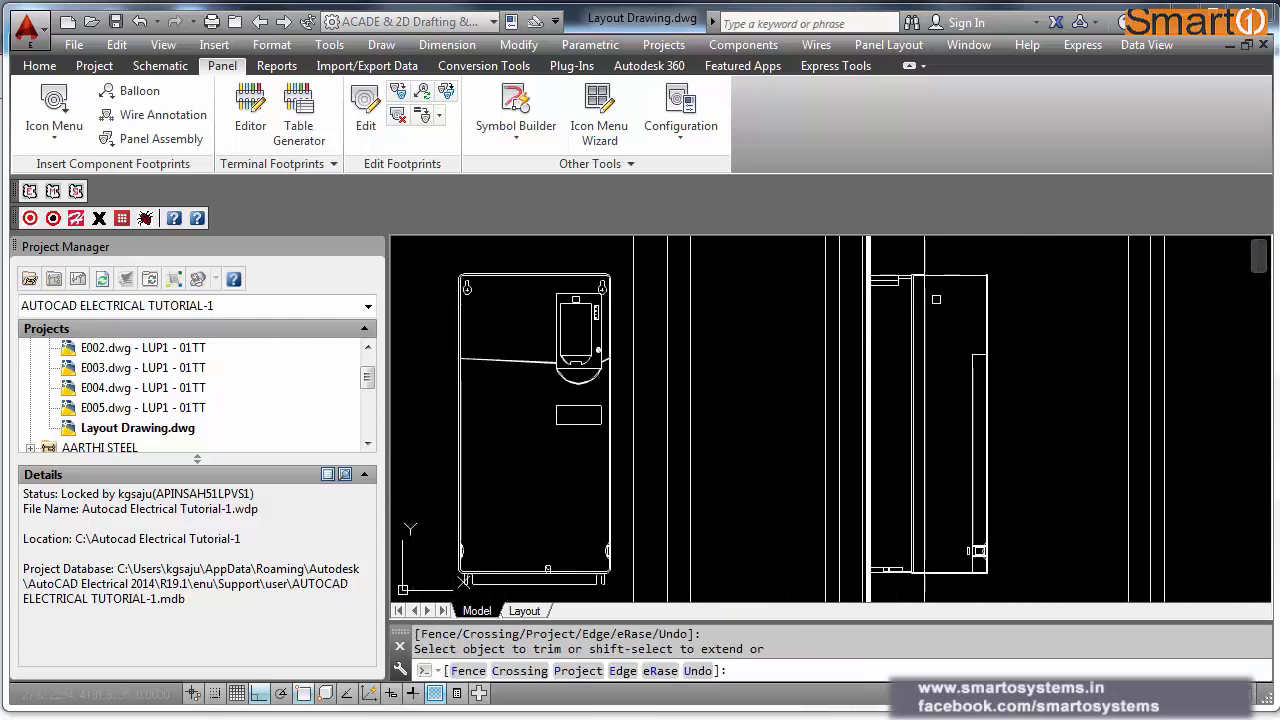
{"action": "key", "text": "Escape"}
{"action": "scroll", "coordinate": [936, 299], "scroll_direction": "up", "scroll_amount": 3}
{"action": "type", "text": "U"}
{"action": "key", "text": "Return"}
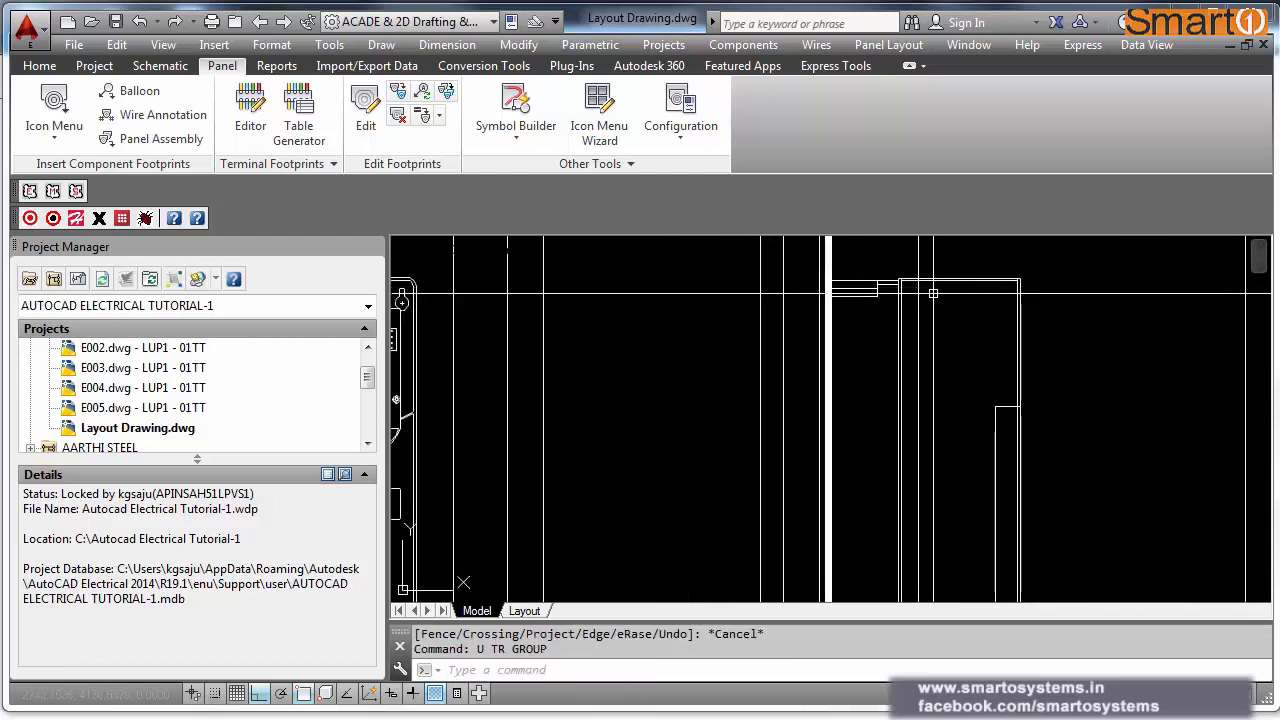
Step: Trim the vertical channel line inside the drive in the left side view, using the drive's outline as cutting edge
{"action": "scroll", "coordinate": [930, 293], "scroll_direction": "down", "scroll_amount": 2}
{"action": "type", "text": "TR"}
{"action": "key", "text": "Return"}
{"action": "left_click", "coordinate": [919, 294]}
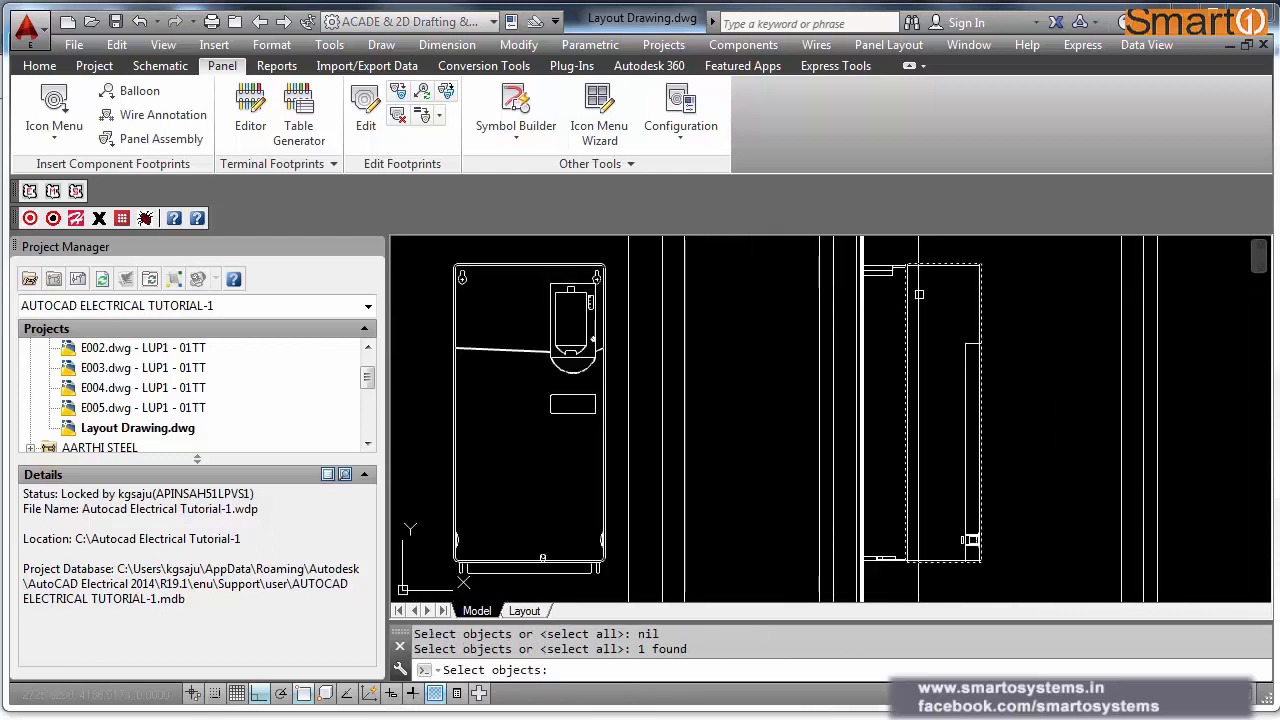
{"action": "key", "text": "Return"}
{"action": "key", "text": "Escape"}
{"action": "scroll", "coordinate": [920, 334], "scroll_direction": "down", "scroll_amount": 2}
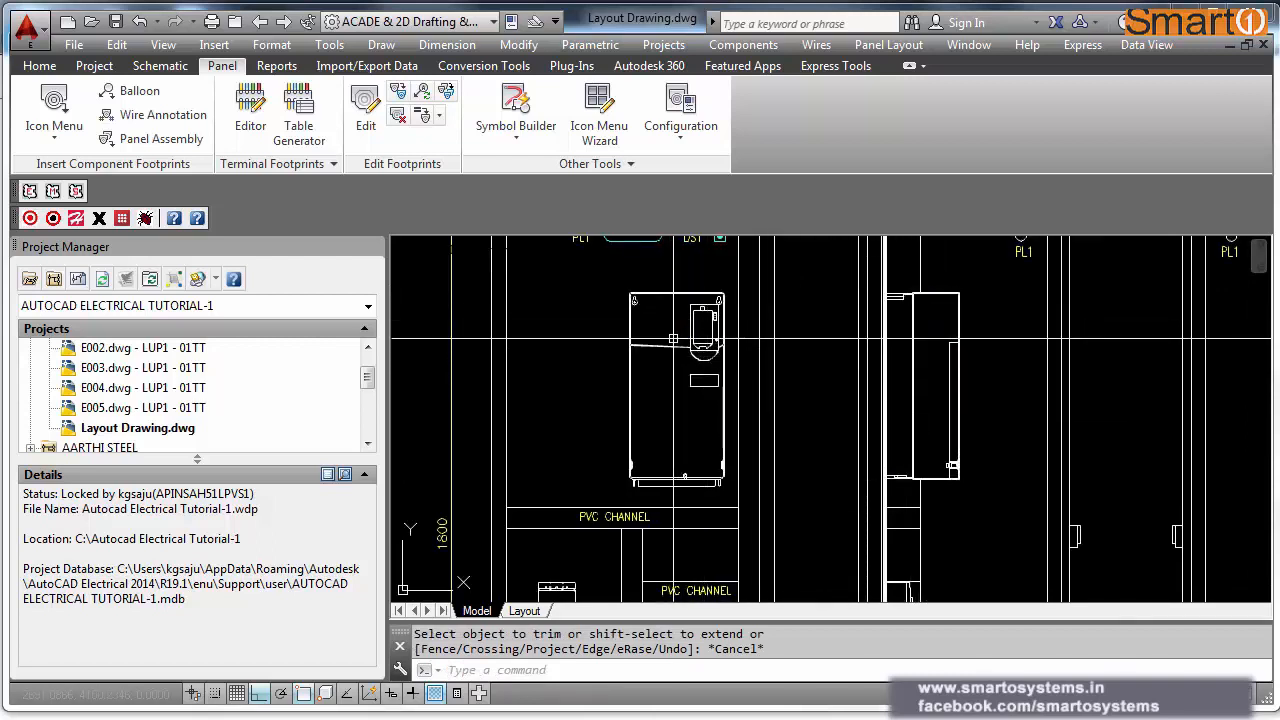
Step: Extend the short horizontal PVC channel line across the MCCB to the mounting plate in the right side view
{"action": "scroll", "coordinate": [674, 355], "scroll_direction": "down", "scroll_amount": 4}
{"action": "scroll", "coordinate": [942, 355], "scroll_direction": "up", "scroll_amount": 3}
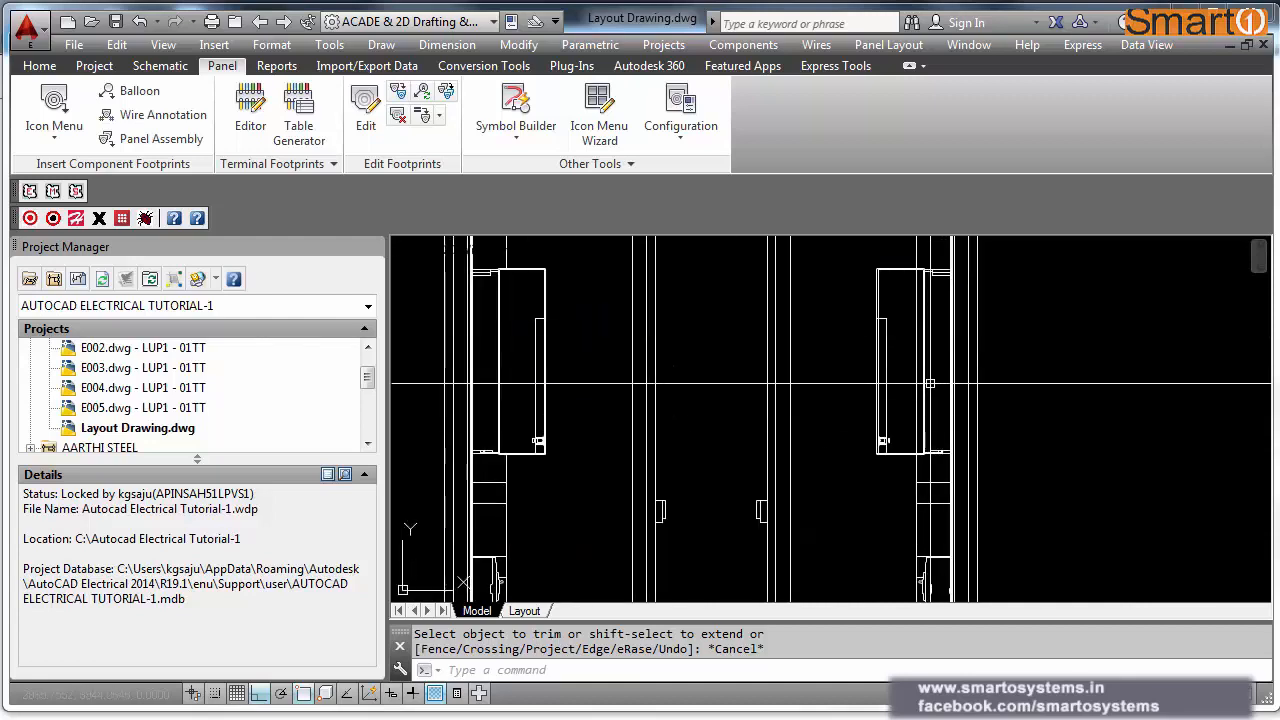
{"action": "scroll", "coordinate": [930, 362], "scroll_direction": "down", "scroll_amount": 1}
{"action": "middle_click_drag", "start_coordinate": [927, 453], "coordinate": [948, 405]}
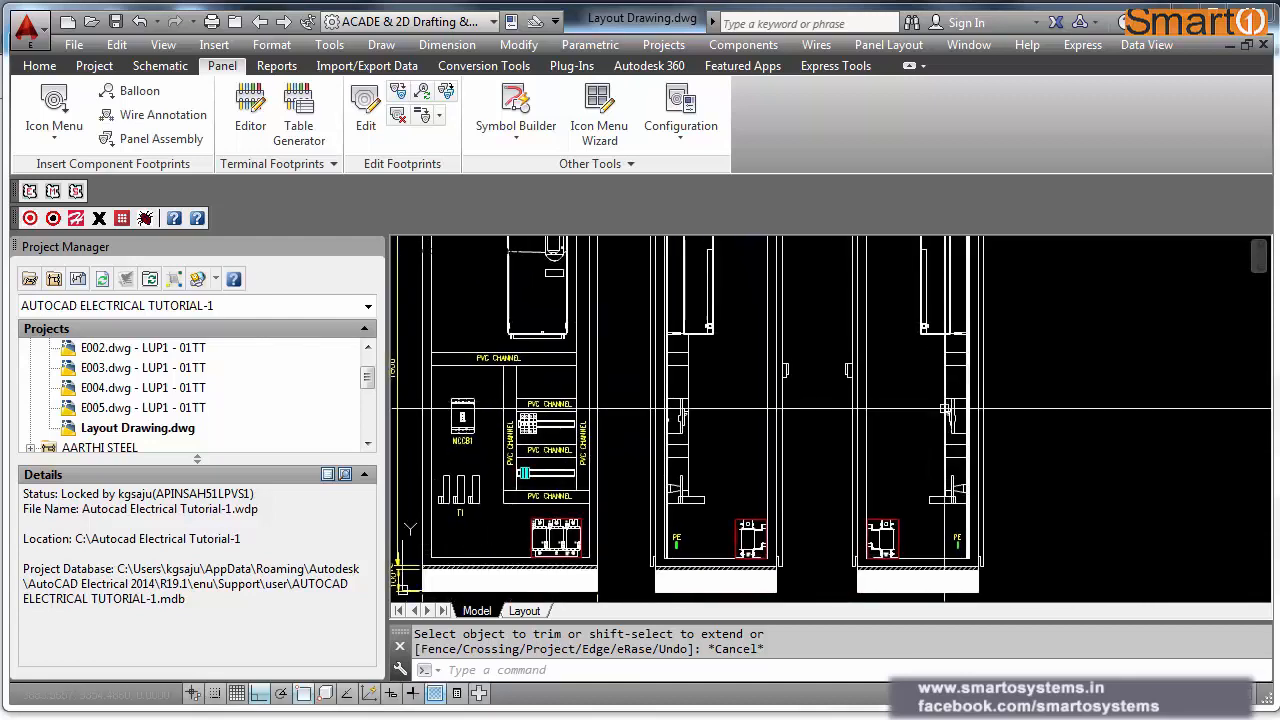
{"action": "scroll", "coordinate": [918, 443], "scroll_direction": "up", "scroll_amount": 5}
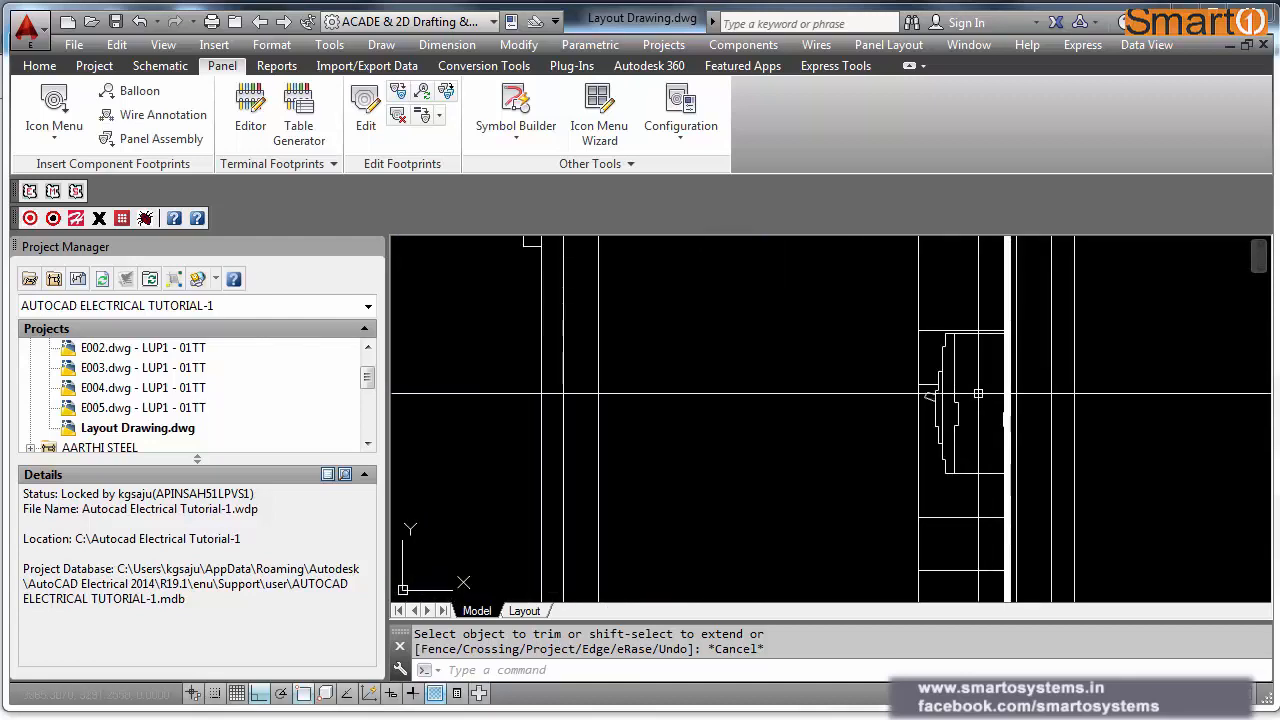
{"action": "left_click", "coordinate": [954, 423]}
{"action": "key", "text": "Escape"}
{"action": "type", "text": "ex"}
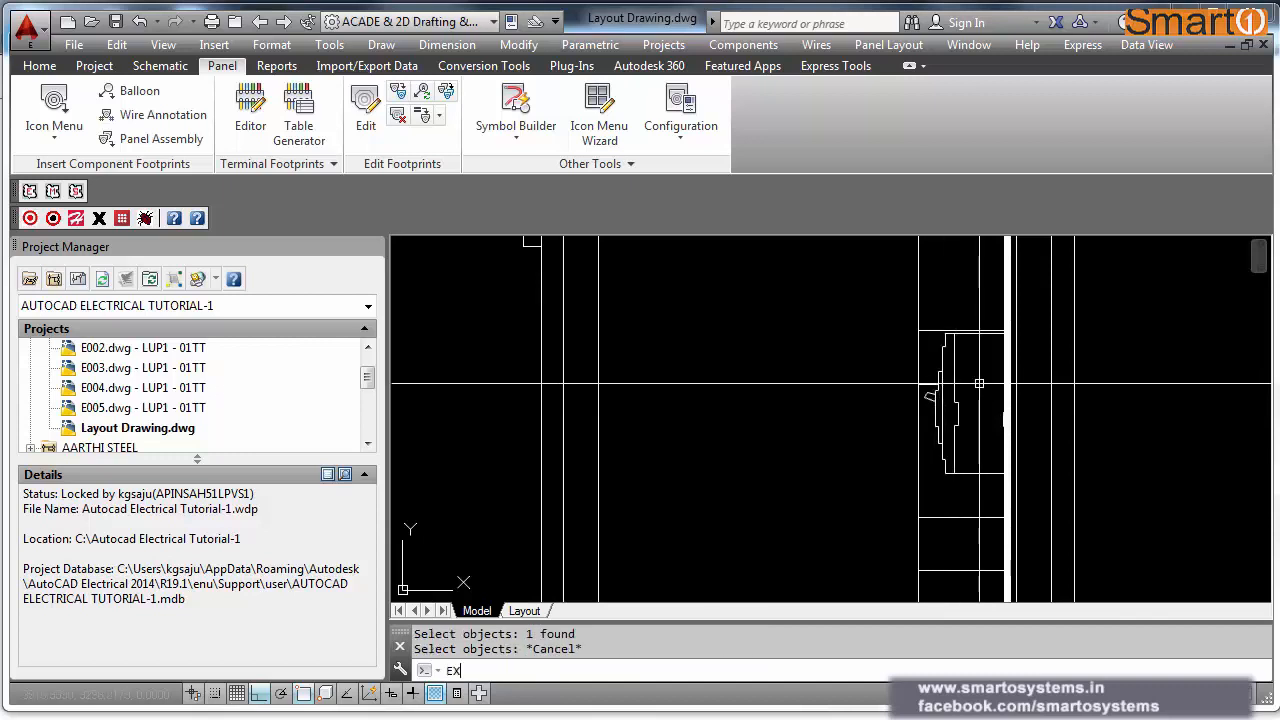
{"action": "key", "text": "Return"}
{"action": "key", "text": "Return"}
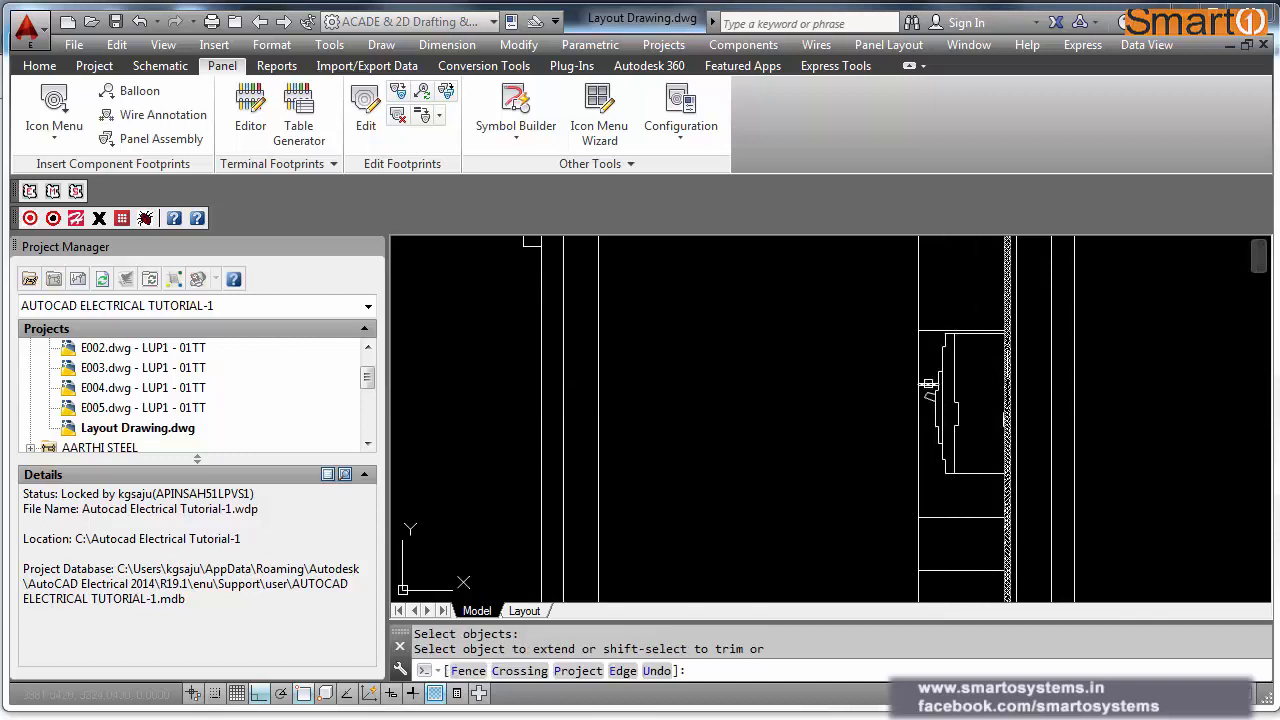
{"action": "key", "text": "Escape"}
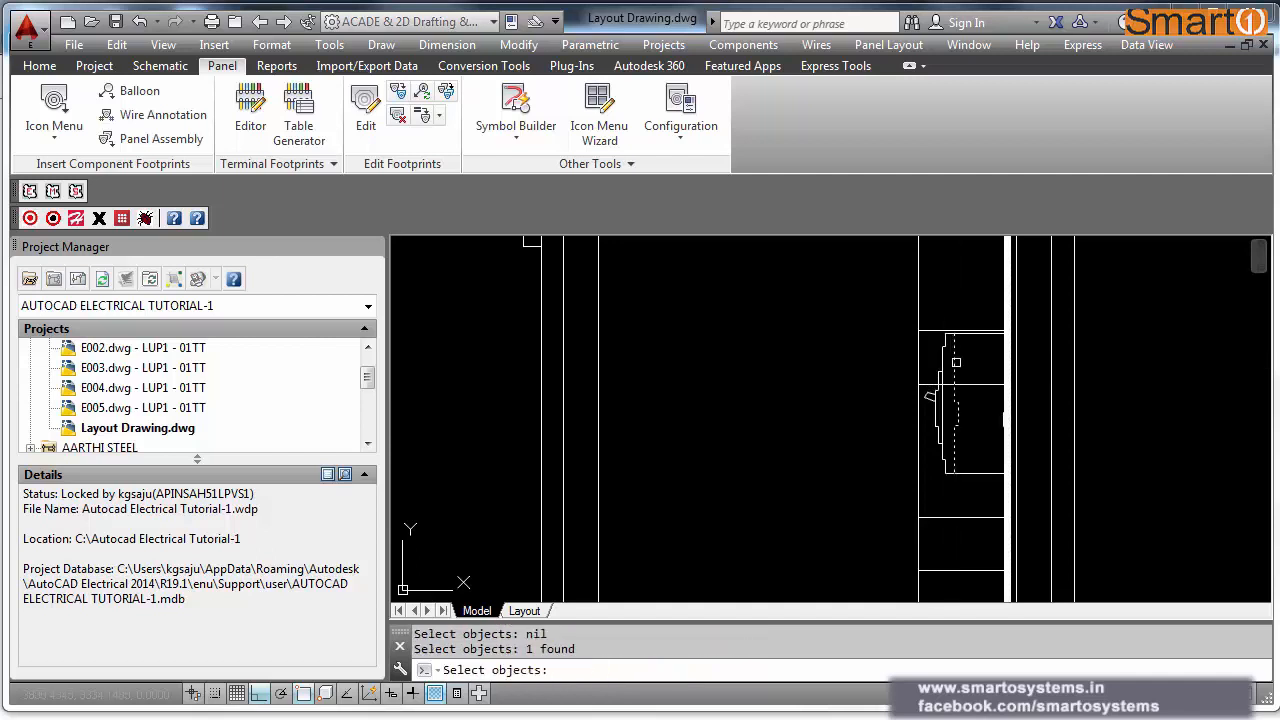
Step: Erase the MCCB's side profile lines from between the PVC channels in the right side view
{"action": "type", "text": "e"}
{"action": "key", "text": "Return"}
{"action": "left_click", "coordinate": [869, 316]}
{"action": "left_click", "coordinate": [953, 461]}
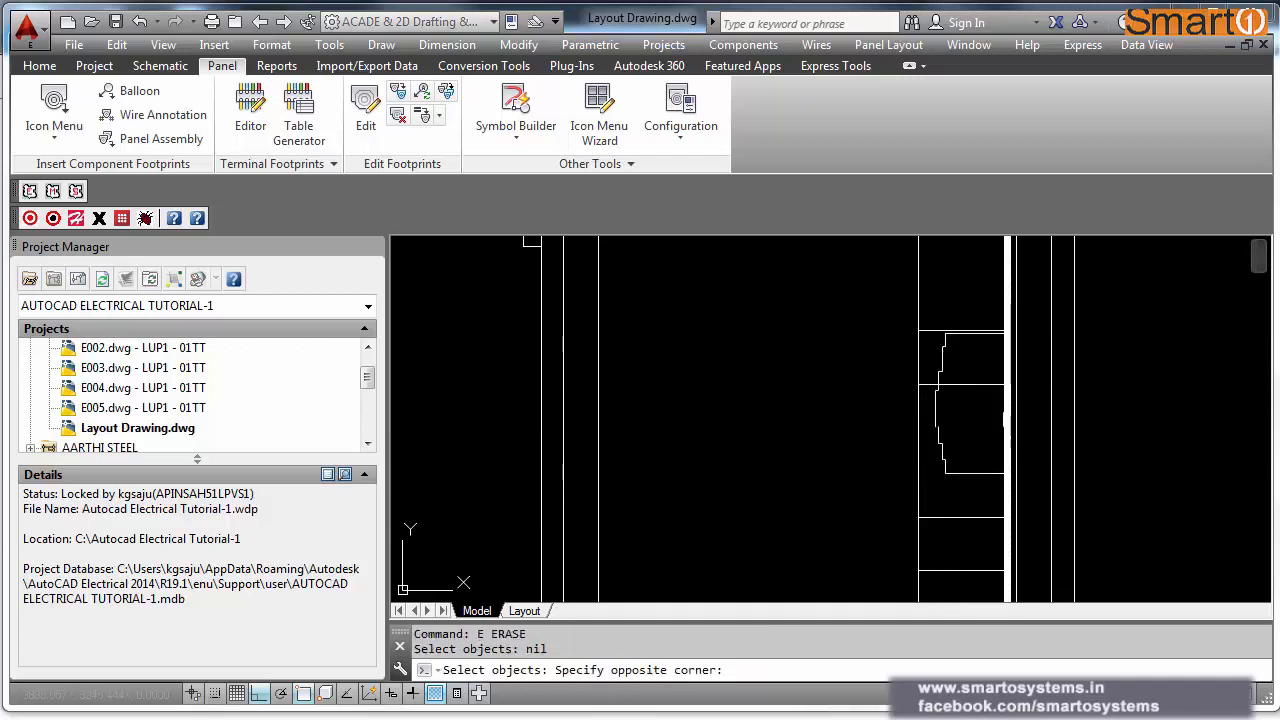
{"action": "scroll", "coordinate": [955, 441], "scroll_direction": "down", "scroll_amount": 2}
{"action": "scroll", "coordinate": [955, 441], "scroll_direction": "up", "scroll_amount": 2}
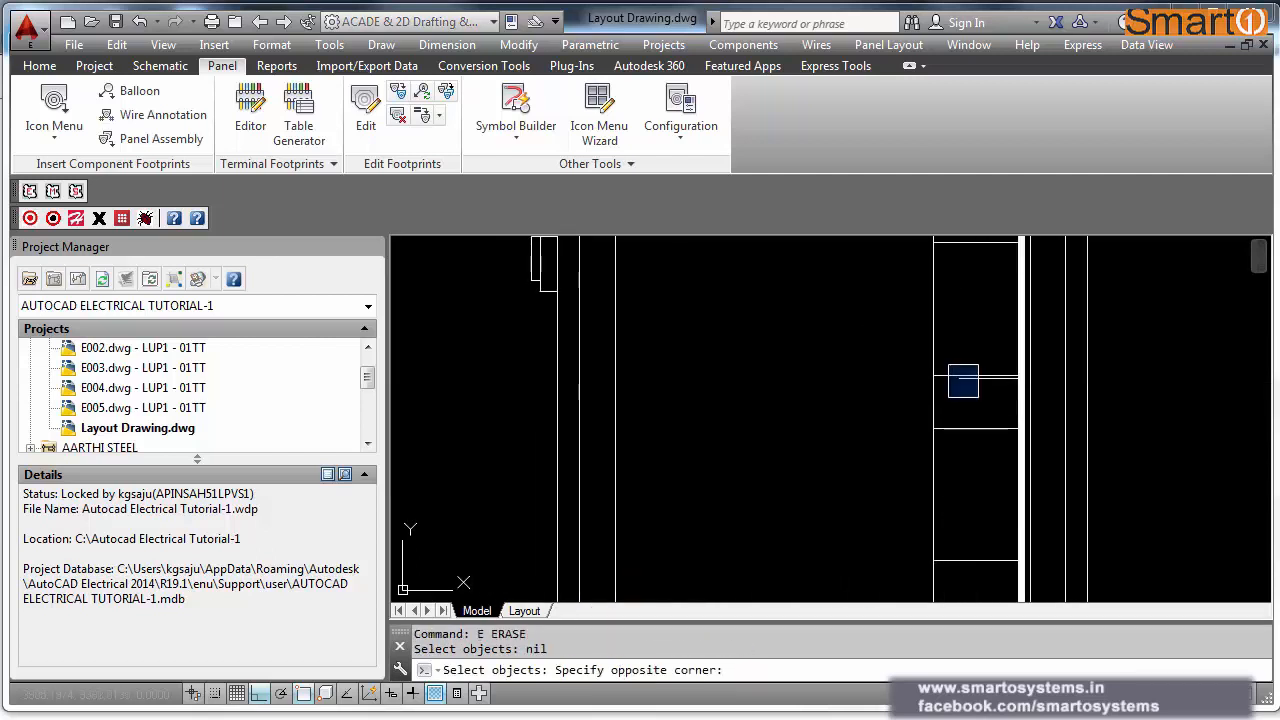
{"action": "scroll", "coordinate": [913, 454], "scroll_direction": "down", "scroll_amount": 2}
{"action": "scroll", "coordinate": [480, 430], "scroll_direction": "up", "scroll_amount": 4}
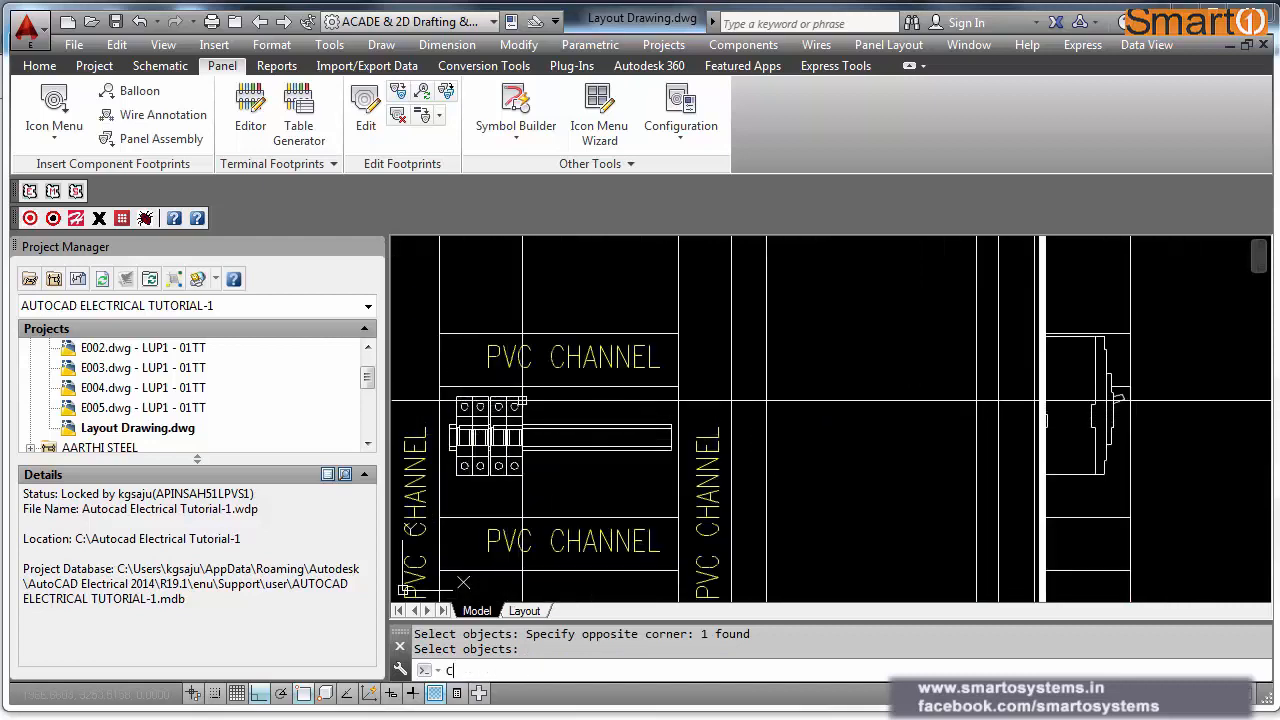
{"action": "key", "text": "Return"}
Step: Copy the right-hand two-pole breaker from the front view horizontally into the empty space beside the right side view's channels
{"action": "type", "text": "c"}
{"action": "key", "text": "Return"}
{"action": "key", "text": "Return"}
{"action": "left_click", "coordinate": [520, 397]}
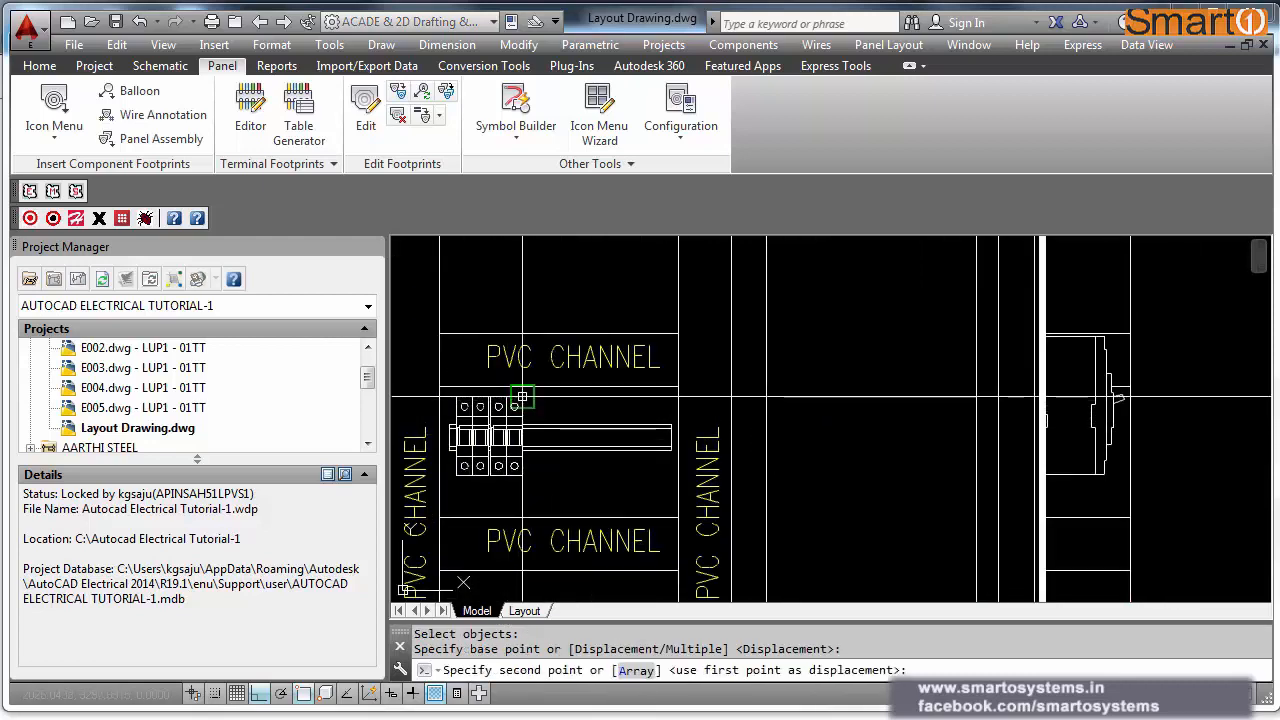
{"action": "scroll", "coordinate": [520, 420], "scroll_direction": "down", "scroll_amount": 4}
{"action": "scroll", "coordinate": [973, 450], "scroll_direction": "up", "scroll_amount": 4}
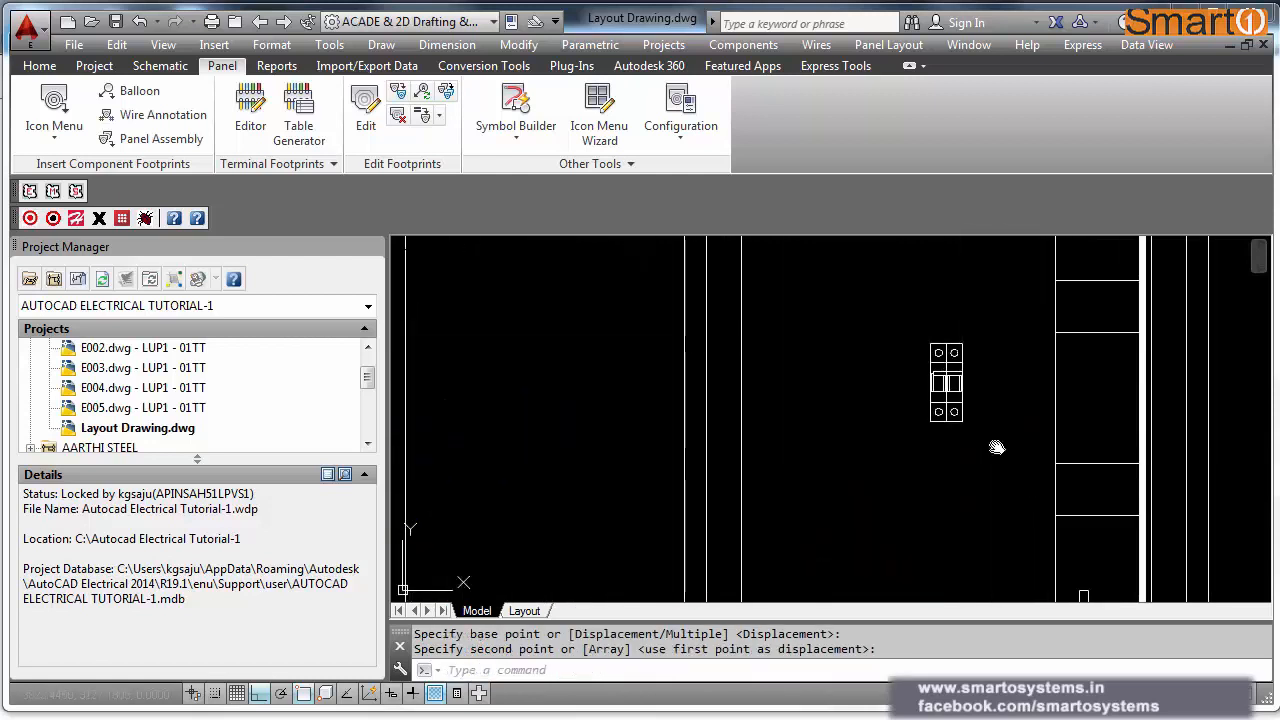
{"action": "key", "text": "Escape"}
Step: Draw two horizontal lines from the copied breaker's top and bottom right corners toward the mounting plate
{"action": "type", "text": "L"}
{"action": "key", "text": "Return"}
{"action": "left_click", "coordinate": [849, 365]}
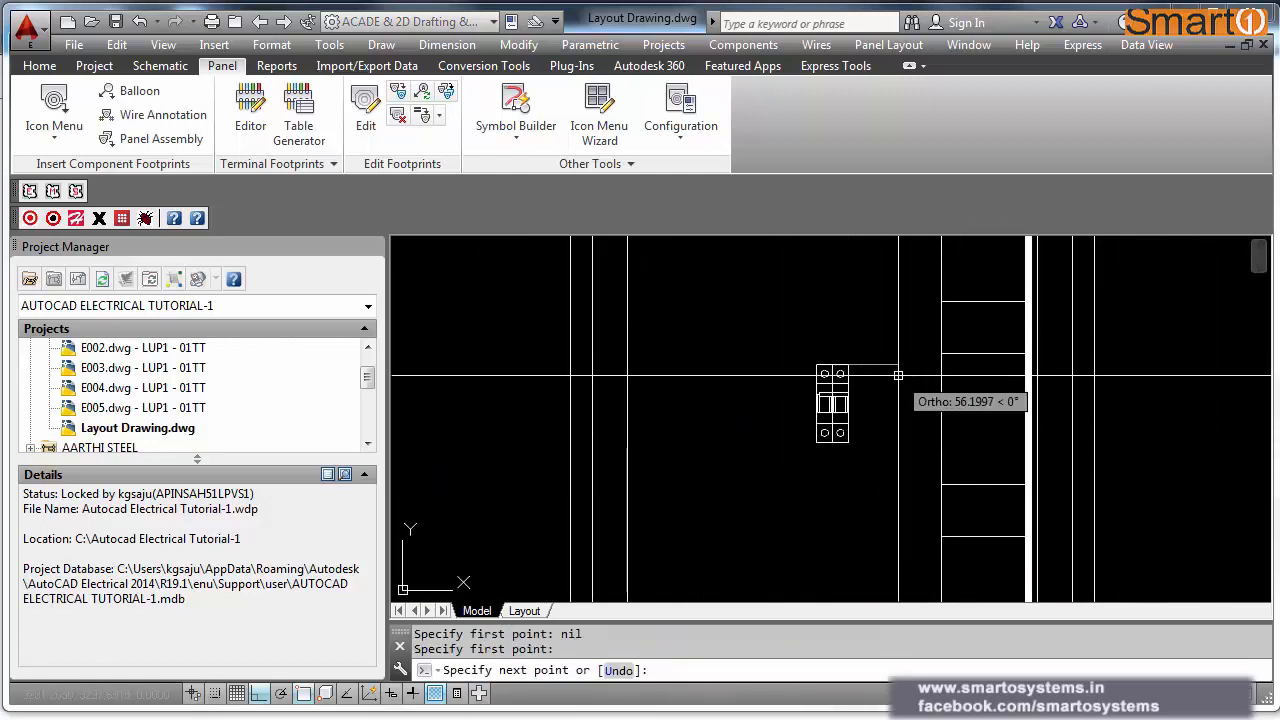
{"action": "left_click", "coordinate": [900, 447]}
{"action": "key", "text": "Escape"}
{"action": "key", "text": "Escape"}
Step: Extend both horizontal projection lines to the mounting plate of the right side view
{"action": "type", "text": "EX"}
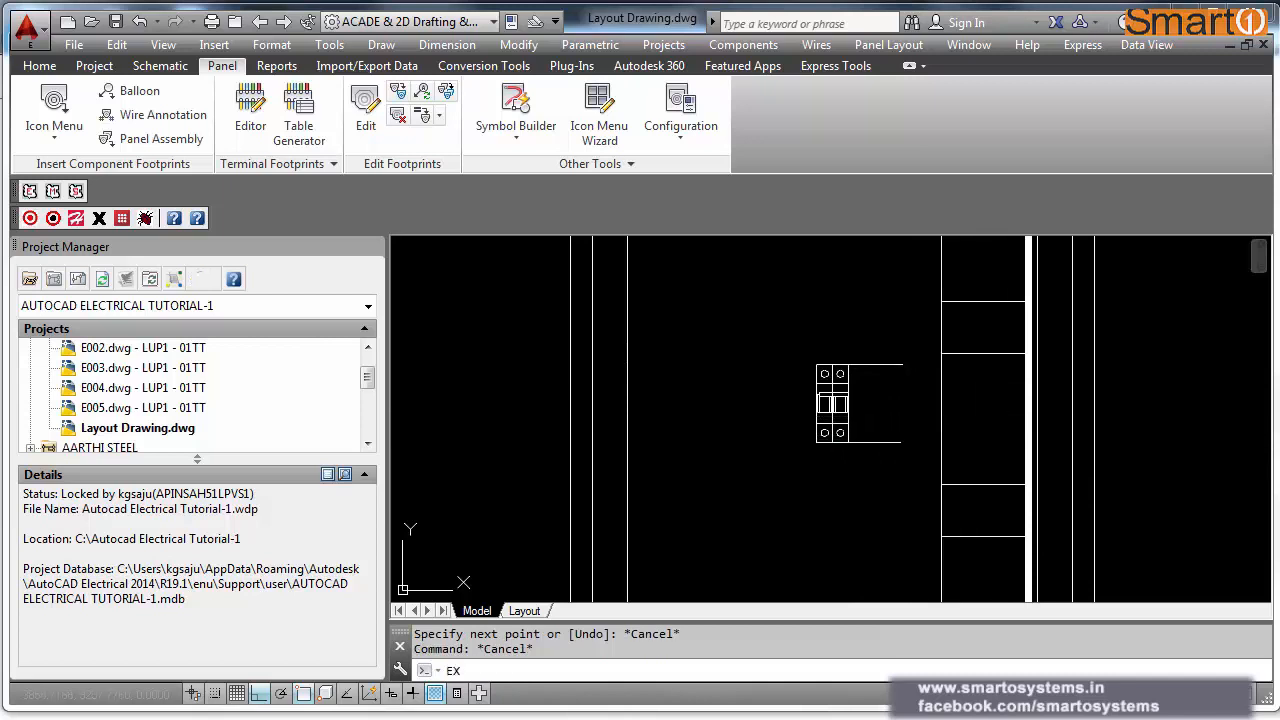
{"action": "key", "text": "Return"}
{"action": "left_click", "coordinate": [1025, 401]}
{"action": "key", "text": "Return"}
{"action": "left_click_drag", "start_coordinate": [916, 338], "coordinate": [884, 478]}
{"action": "key", "text": "Escape"}
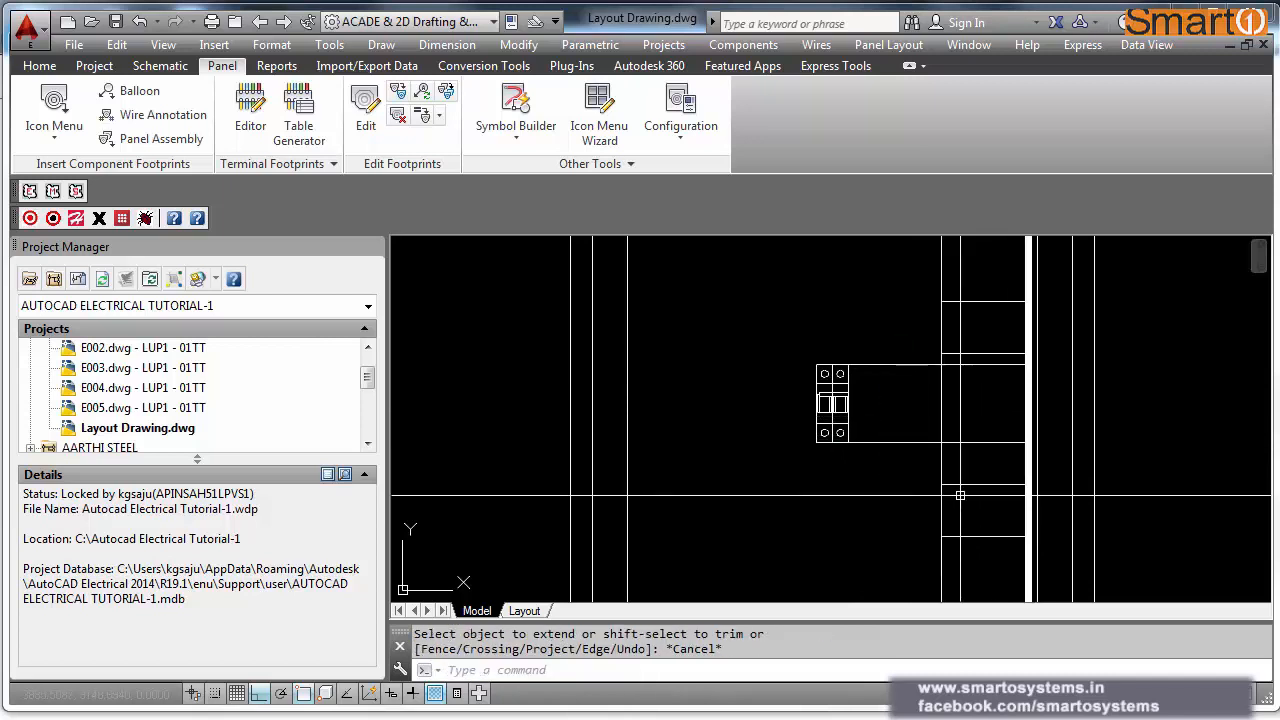
Step: Draw a vertical line joining the projection lines at the mounting plate, and move it 50 mm away from the plate toward the breaker
{"action": "type", "text": "L"}
{"action": "key", "text": "Return"}
{"action": "left_click", "coordinate": [1008, 423]}
{"action": "left_click", "coordinate": [1027, 365]}
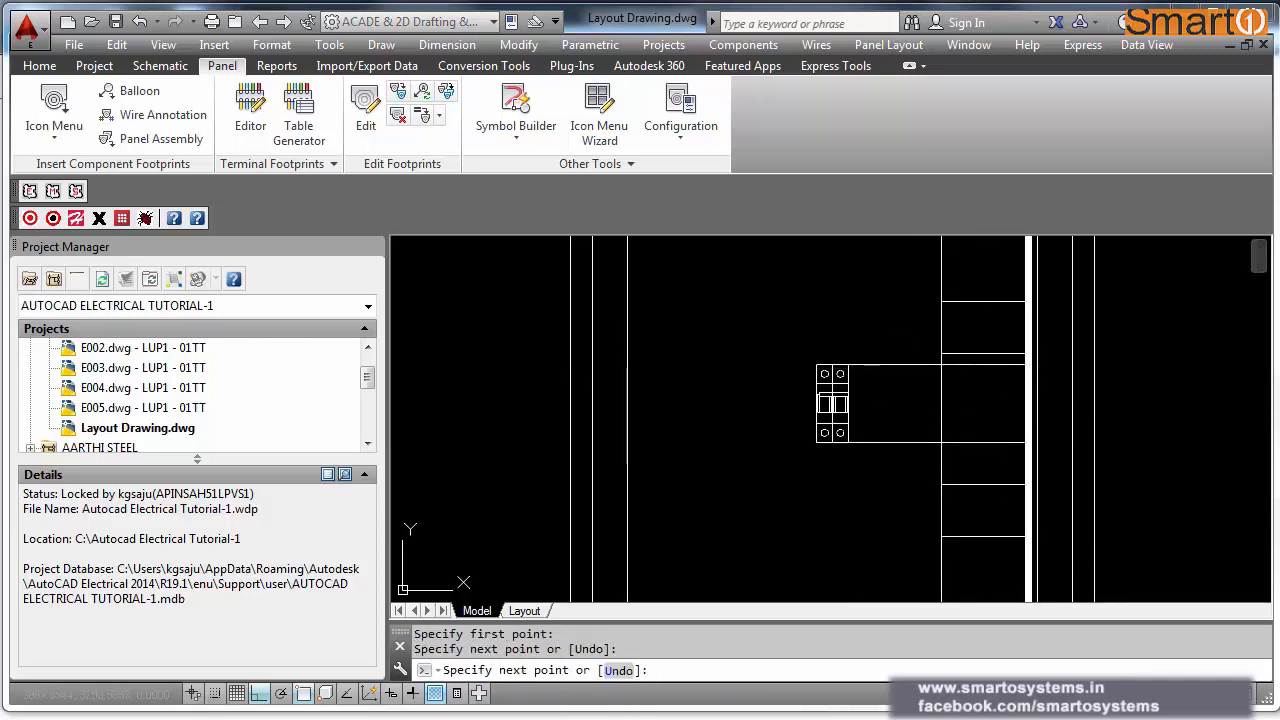
{"action": "key", "text": "Escape"}
{"action": "type", "text": "E"}
{"action": "key", "text": "Return"}
{"action": "type", "text": "L"}
{"action": "key", "text": "Return"}
{"action": "key", "text": "Return"}
{"action": "left_click", "coordinate": [870, 490]}
{"action": "type", "text": "5"}
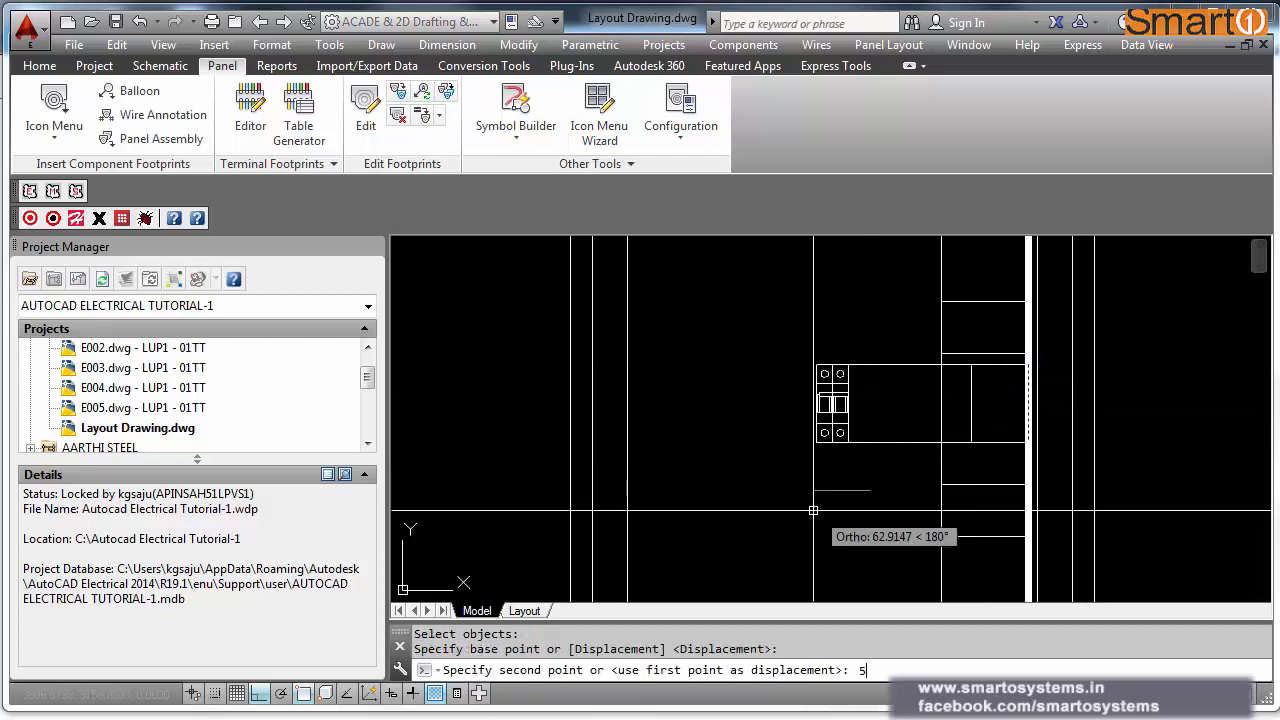
{"action": "type", "text": "0"}
{"action": "key", "text": "Return"}
Step: Trim the projection lines back to the vertical line, leaving a rectangular breaker outline against the mounting plate
{"action": "type", "text": "tr"}
{"action": "key", "text": "Return"}
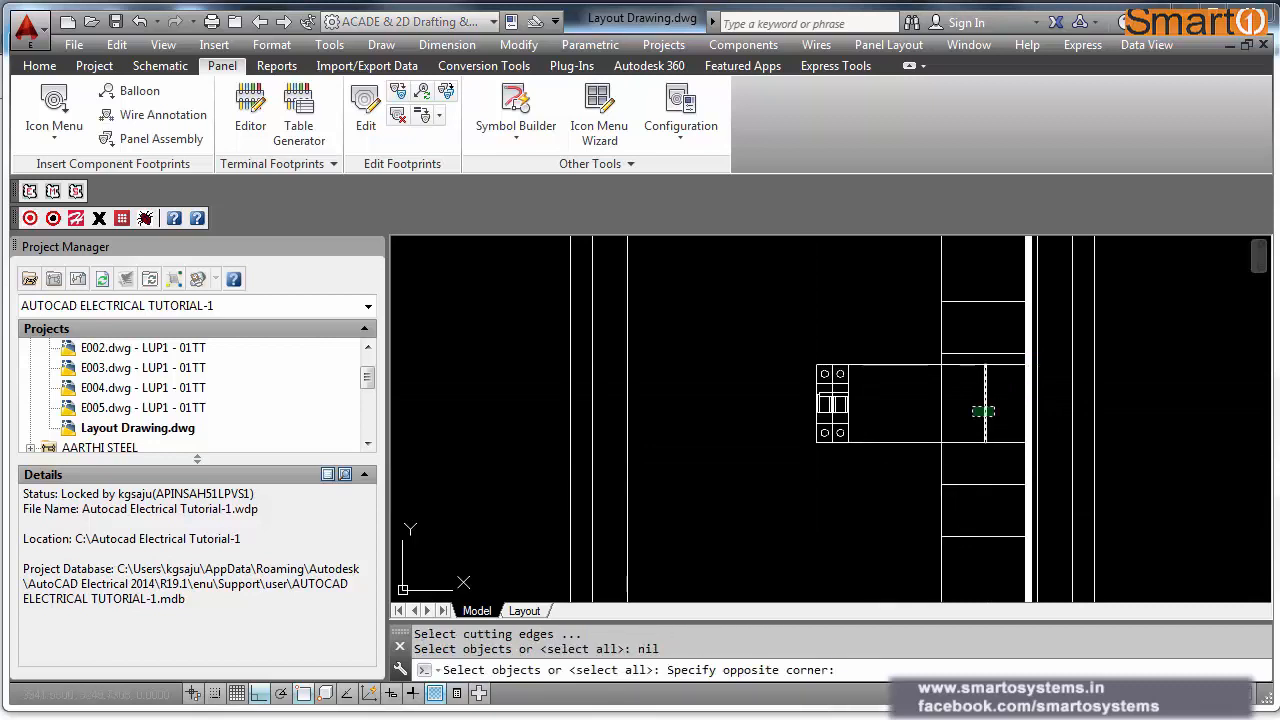
{"action": "left_click", "coordinate": [993, 413]}
{"action": "key", "text": "Return"}
{"action": "key", "text": "Escape"}
Step: Erase the copied two-pole breaker beside the right side view
{"action": "type", "text": "e"}
{"action": "key", "text": "Return"}
{"action": "left_click", "coordinate": [871, 357]}
{"action": "left_click", "coordinate": [782, 498]}
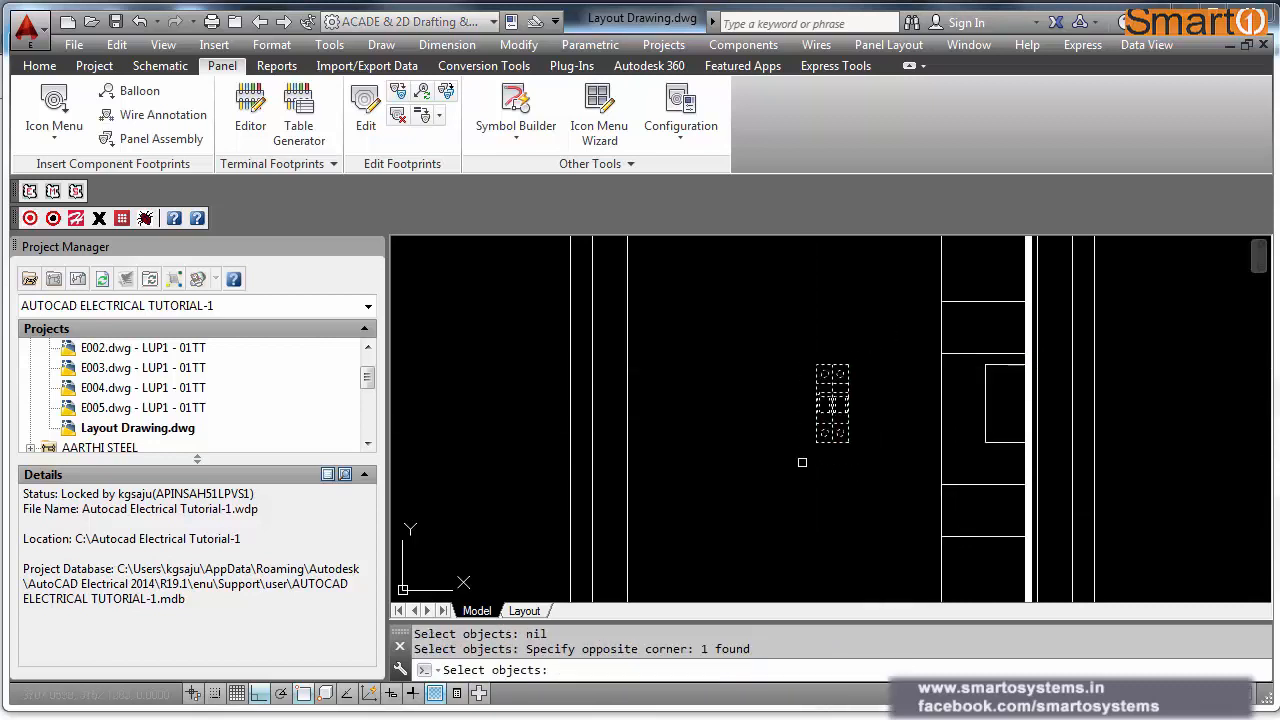
{"action": "key", "text": "Return"}
Step: Change the linetype of the horizontal PVC channel lines and the breaker outline in the right side view to HIDDEN
{"action": "scroll", "coordinate": [838, 454], "scroll_direction": "down", "scroll_amount": 5}
{"action": "middle_click_drag", "start_coordinate": [714, 504], "coordinate": [768, 506]}
{"action": "scroll", "coordinate": [539, 507], "scroll_direction": "up", "scroll_amount": 2}
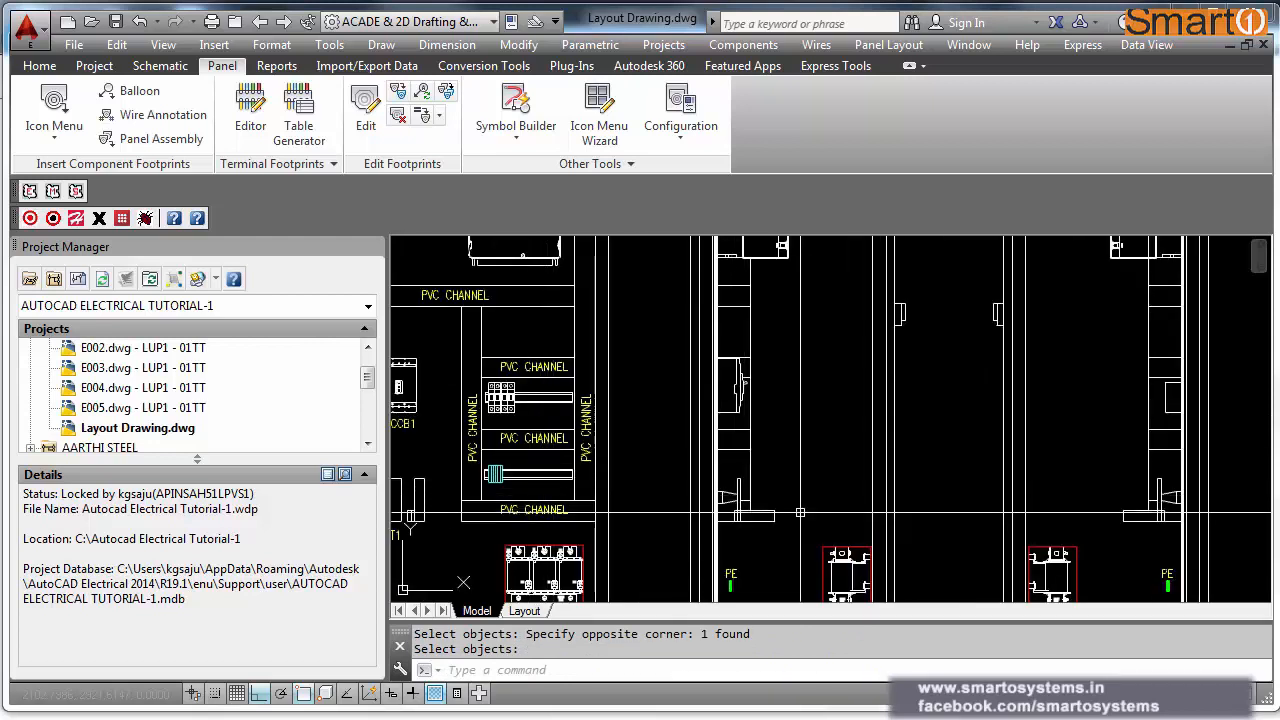
{"action": "middle_click_drag", "start_coordinate": [1065, 492], "coordinate": [955, 502]}
{"action": "type", "text": "ch"}
{"action": "key", "text": "Return"}
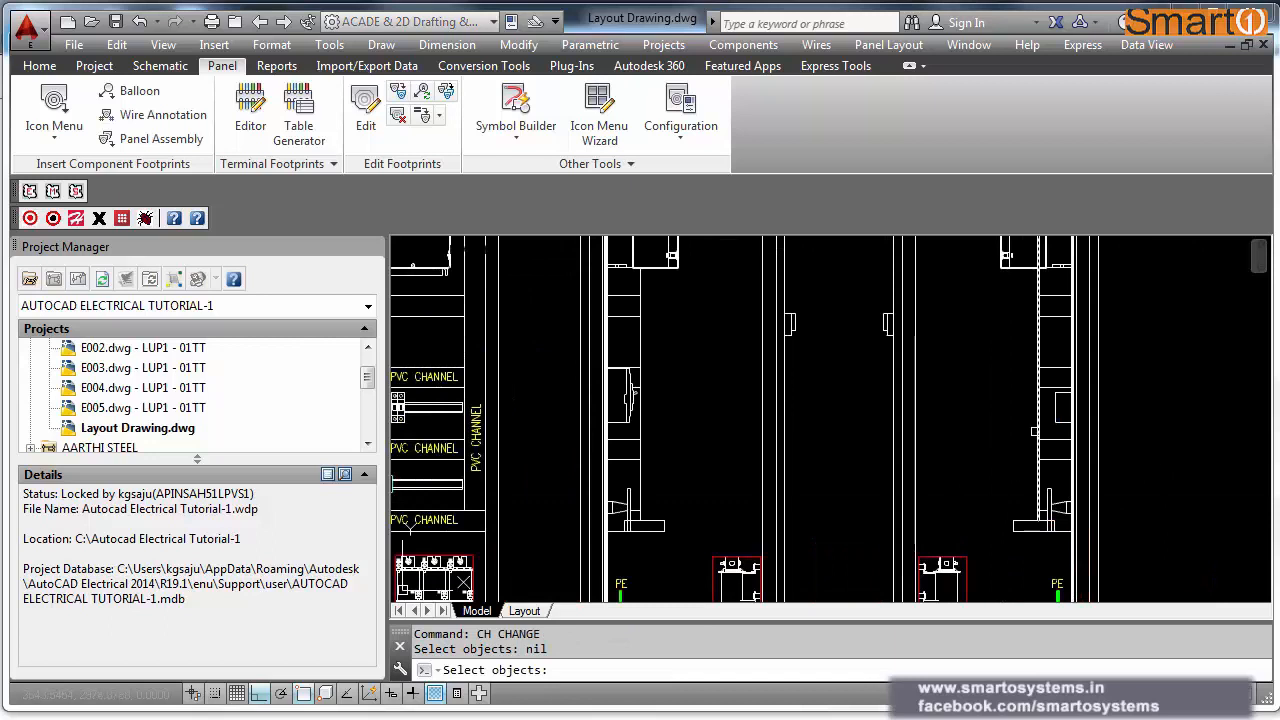
{"action": "left_click", "coordinate": [1003, 288]}
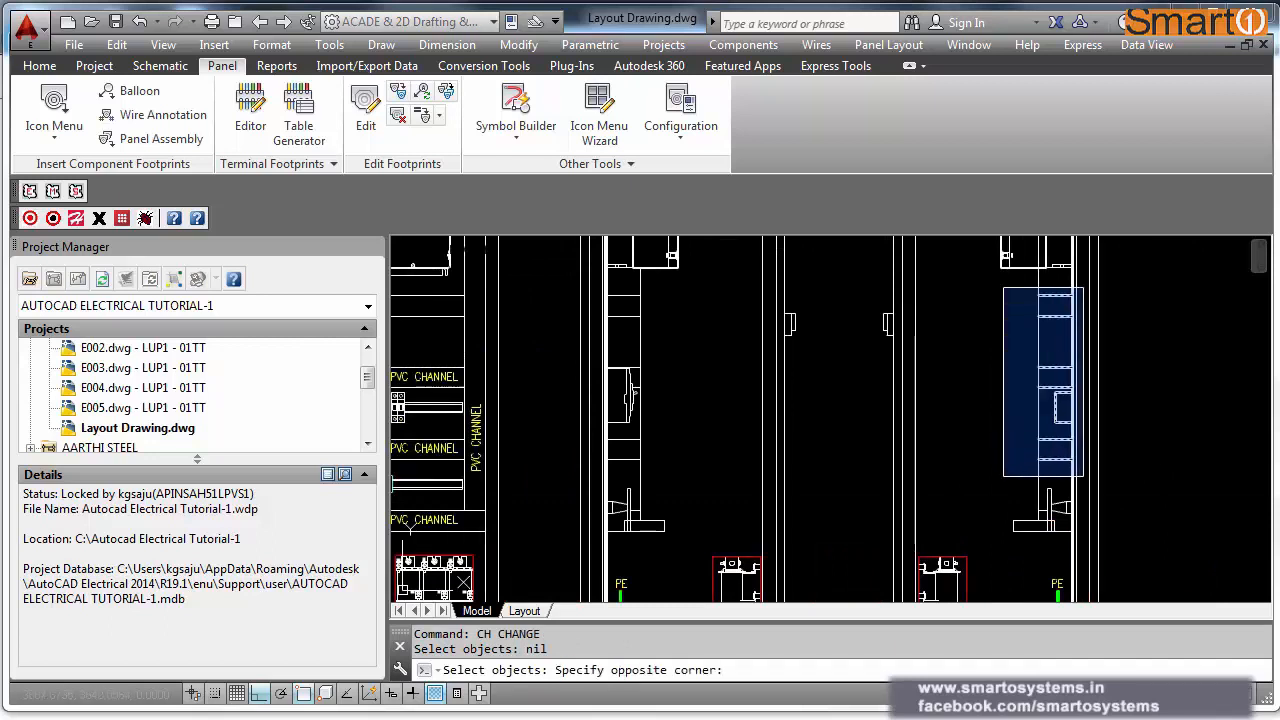
{"action": "left_click", "coordinate": [1084, 477]}
{"action": "middle_click_drag", "start_coordinate": [987, 439], "coordinate": [998, 456]}
{"action": "key", "text": "Return"}
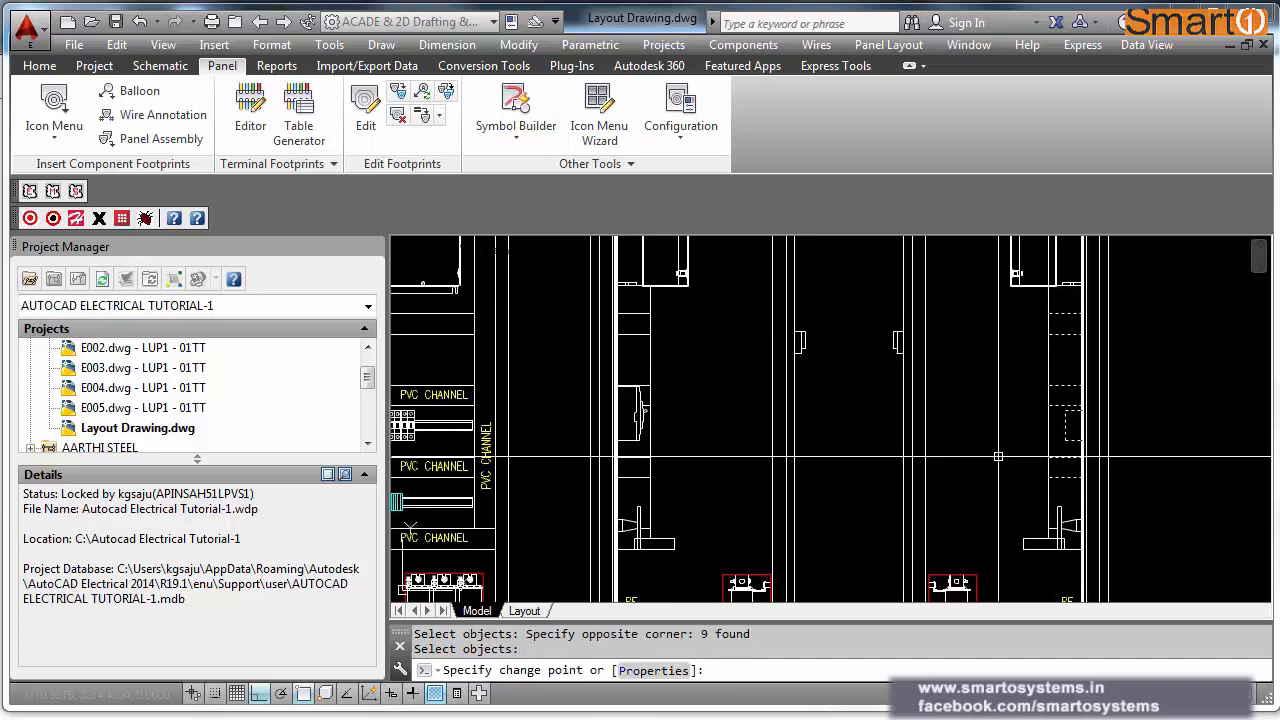
{"action": "type", "text": "P"}
{"action": "key", "text": "Return"}
{"action": "type", "text": "LT"}
{"action": "key", "text": "Return"}
{"action": "type", "text": "HIDD"}
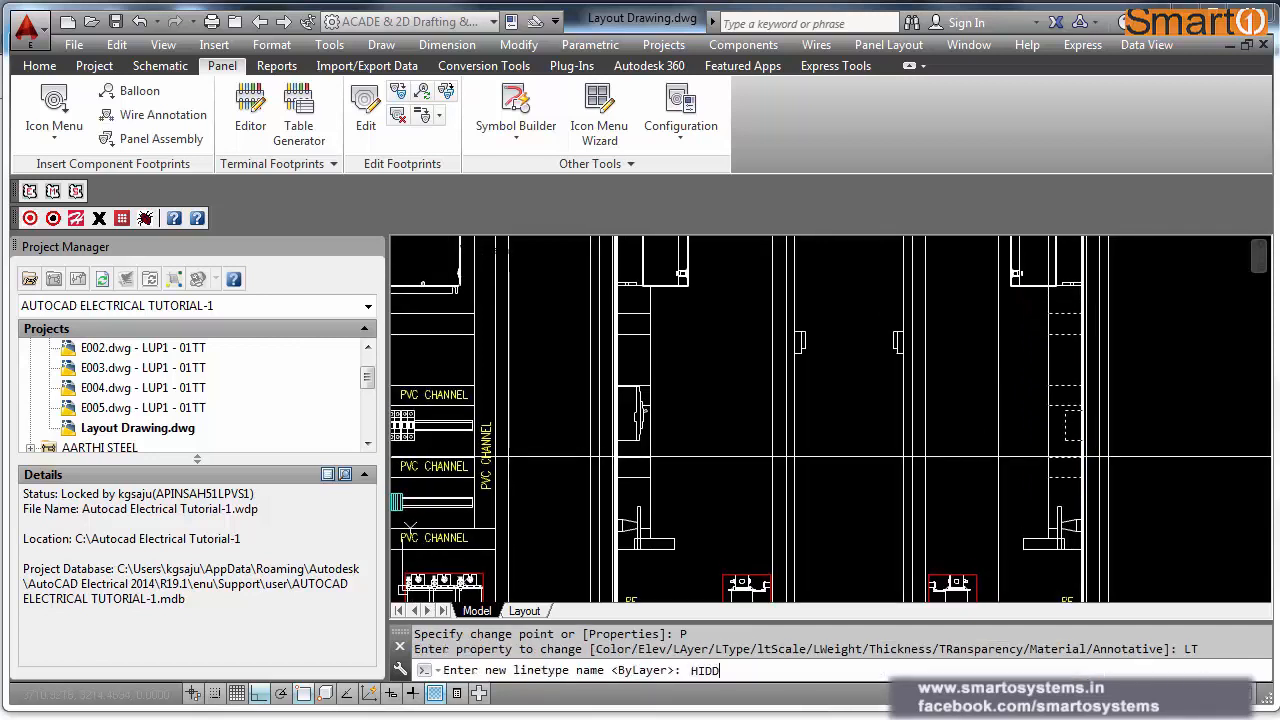
{"action": "type", "text": "EN"}
{"action": "key", "text": "Return"}
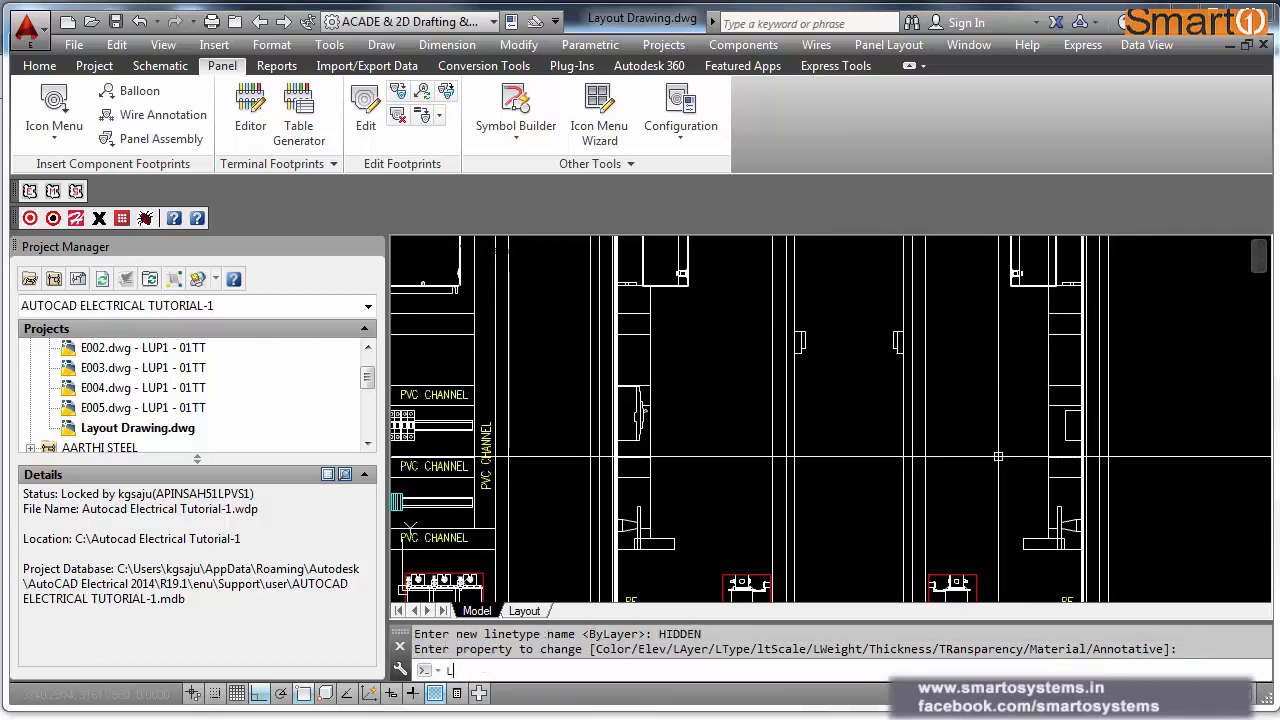
Step: Set the drawing's global linetype scale factor to 100
{"action": "type", "text": "LTS"}
{"action": "key", "text": "Return"}
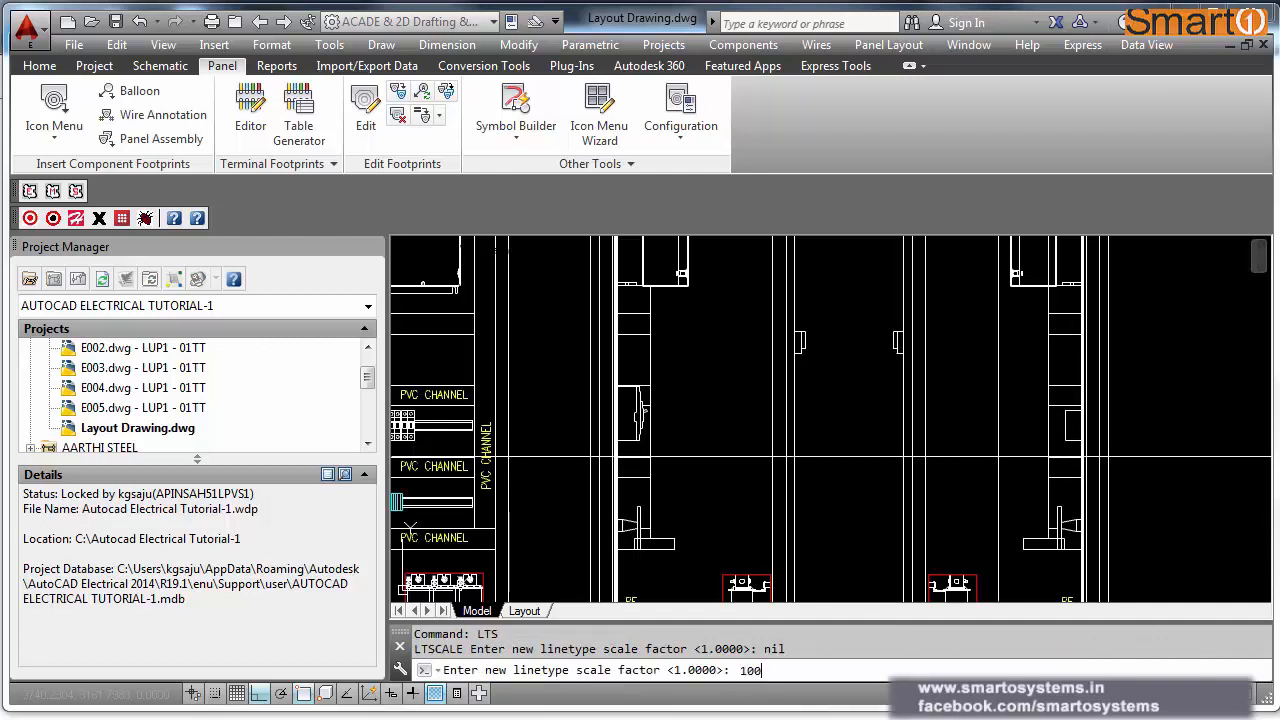
{"action": "key", "text": "Return"}
{"action": "scroll", "coordinate": [1011, 457], "scroll_direction": "down", "scroll_amount": 2}
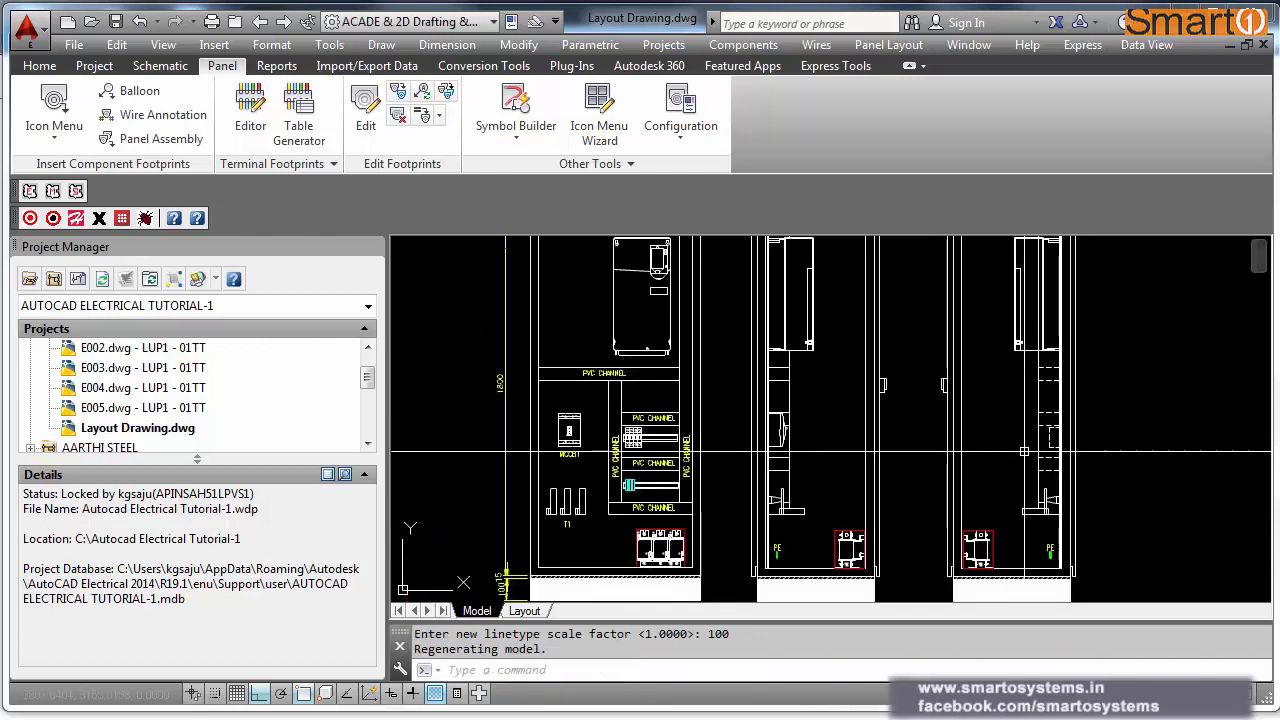
{"action": "scroll", "coordinate": [1040, 435], "scroll_direction": "up", "scroll_amount": 5}
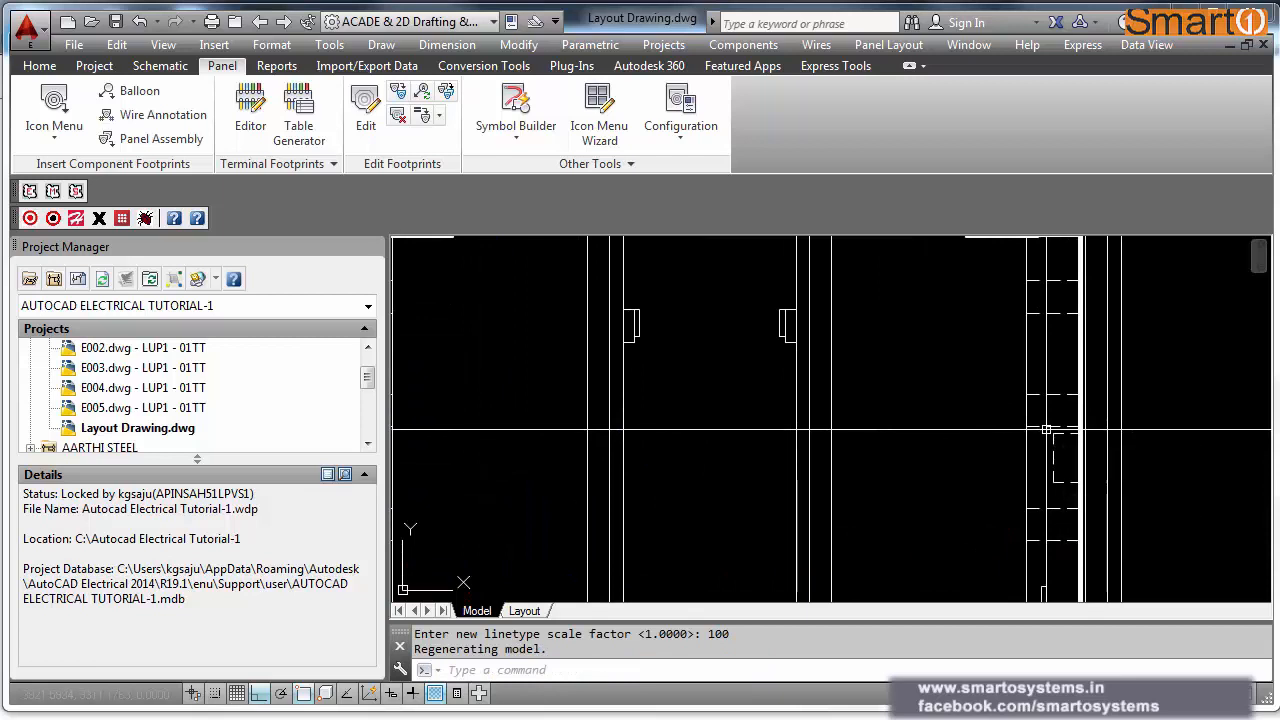
{"action": "scroll", "coordinate": [1045, 430], "scroll_direction": "down", "scroll_amount": 2}
{"action": "middle_click_drag", "start_coordinate": [1036, 365], "coordinate": [1094, 397]}
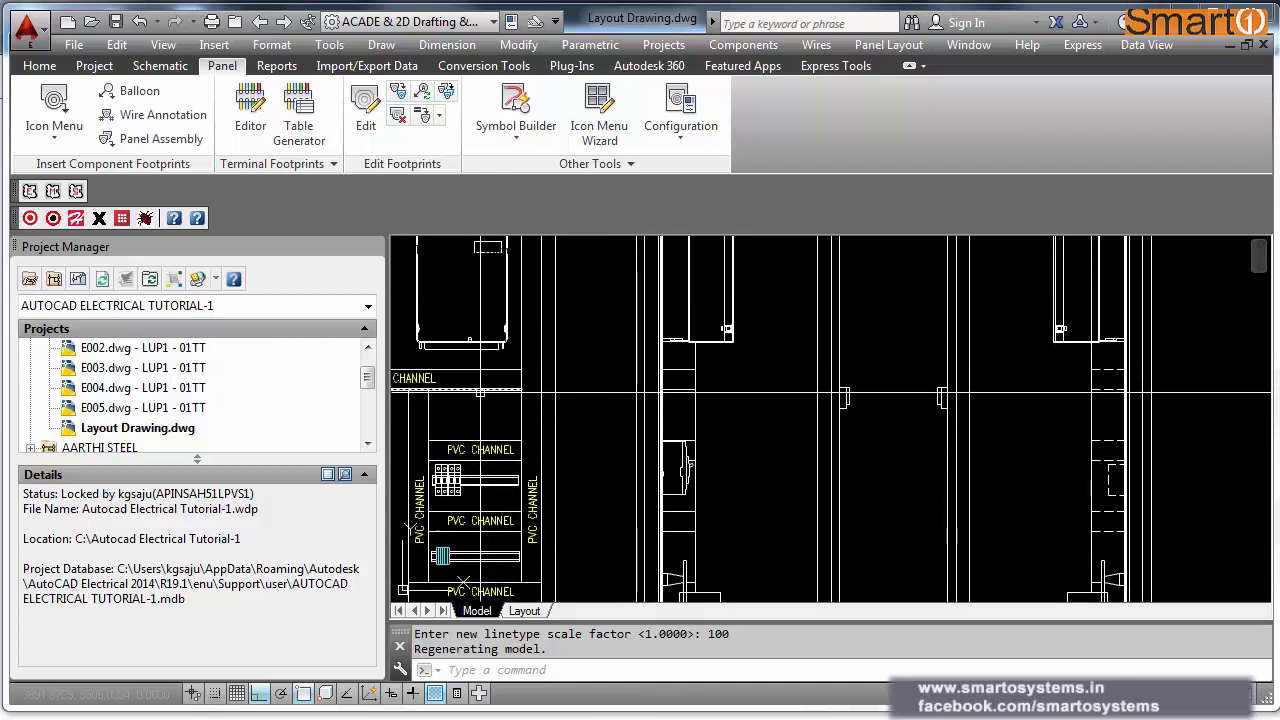
Step: Measure the width of the cabinet's plinth along its bottom edge in the front view
{"action": "mouse_move", "coordinate": [474, 386]}
{"action": "middle_mouse_down"}
{"action": "mouse_move", "coordinate": [628, 407]}
{"action": "mouse_move", "coordinate": [529, 400]}
{"action": "middle_mouse_up"}
{"action": "scroll", "coordinate": [1077, 435], "scroll_direction": "down", "scroll_amount": 2}
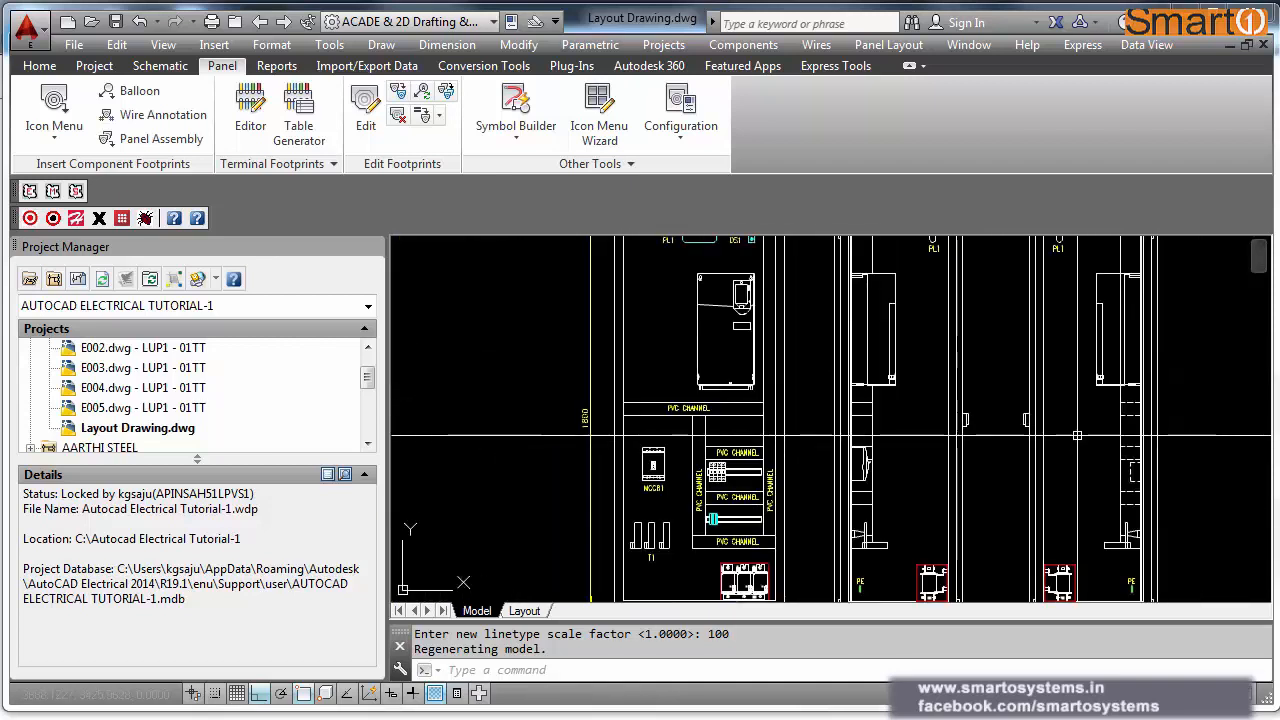
{"action": "scroll", "coordinate": [989, 432], "scroll_direction": "down", "scroll_amount": 1}
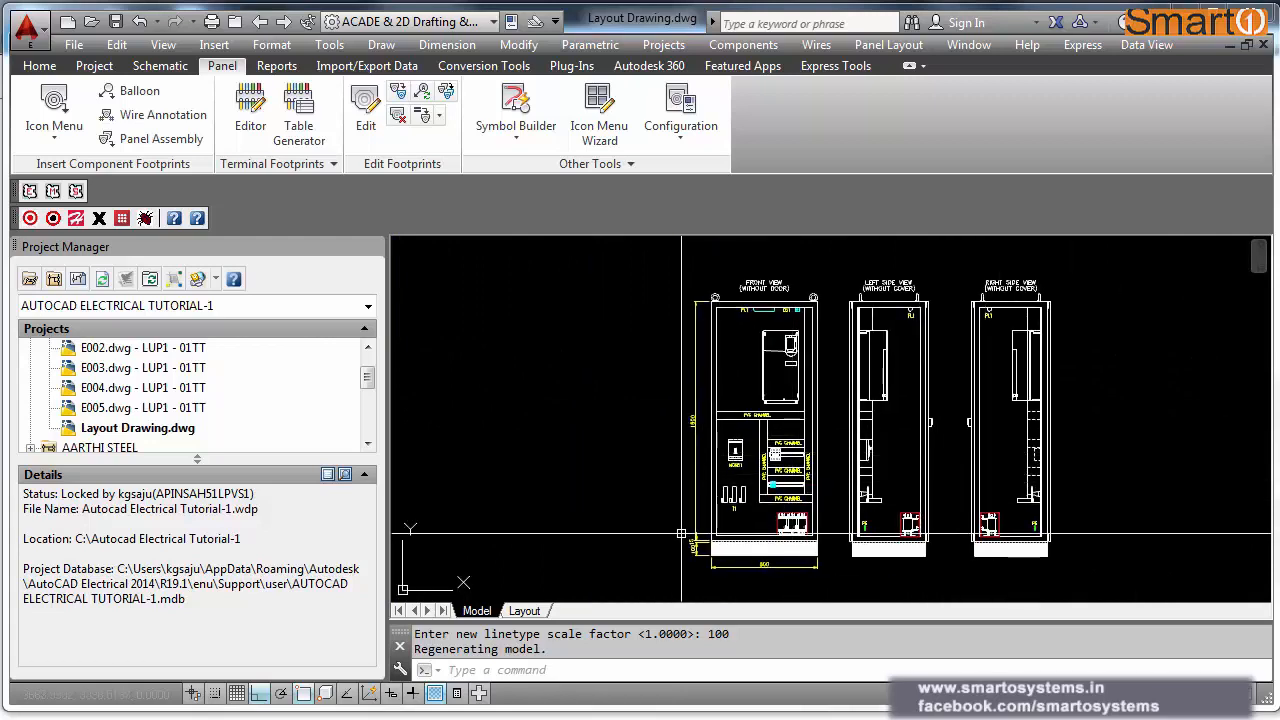
{"action": "scroll", "coordinate": [703, 470], "scroll_direction": "up", "scroll_amount": 2}
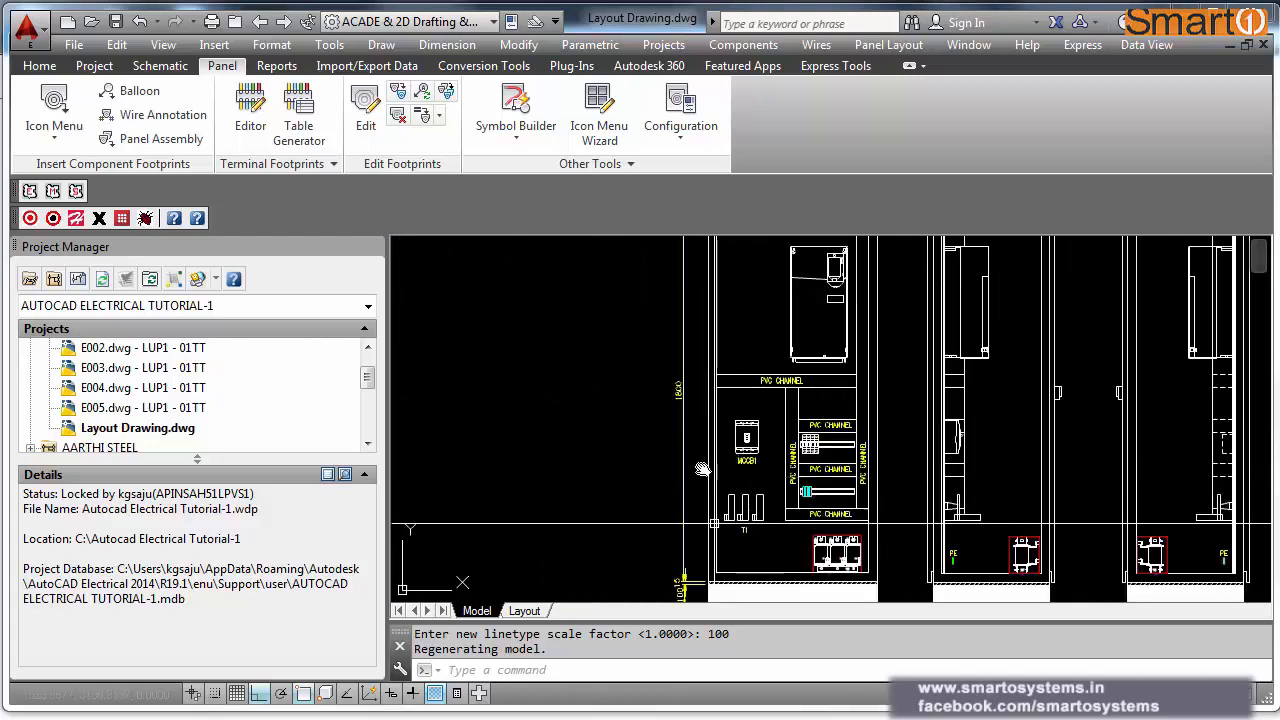
{"action": "middle_click_drag", "start_coordinate": [703, 470], "coordinate": [661, 330]}
{"action": "type", "text": "d"}
{"action": "key", "text": "Return"}
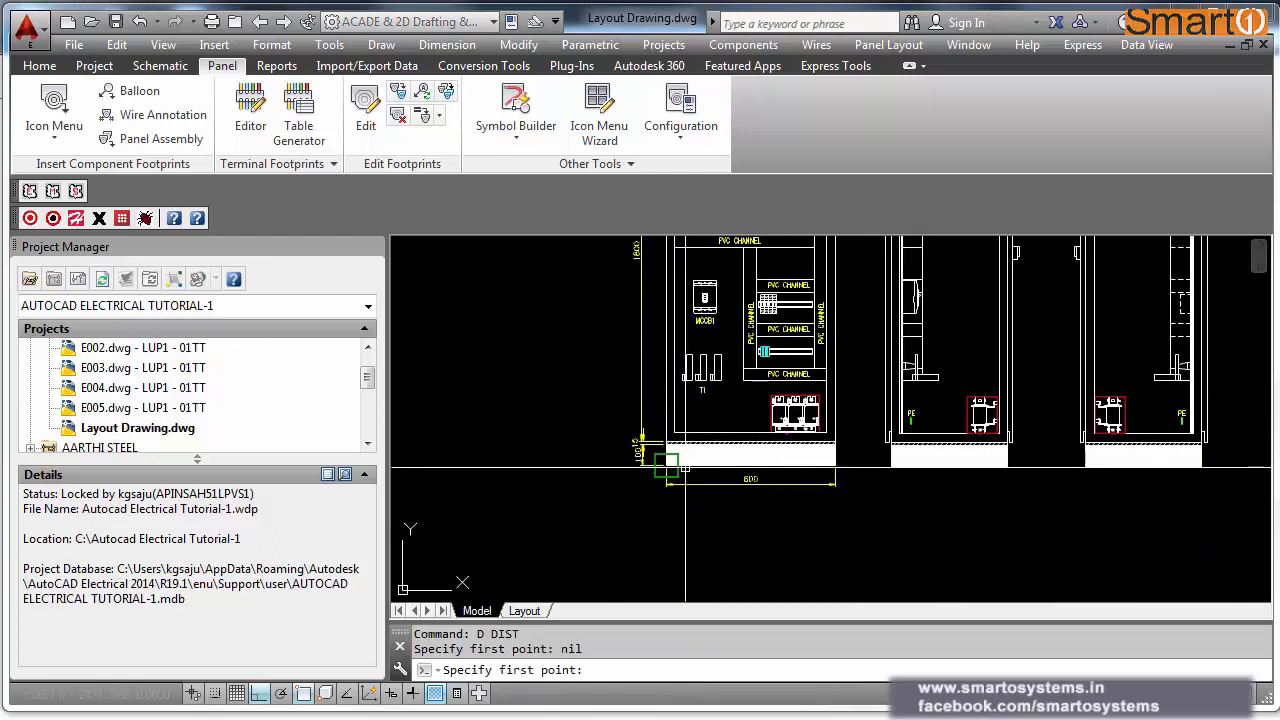
{"action": "left_click", "coordinate": [667, 465]}
{"action": "left_click", "coordinate": [836, 466]}
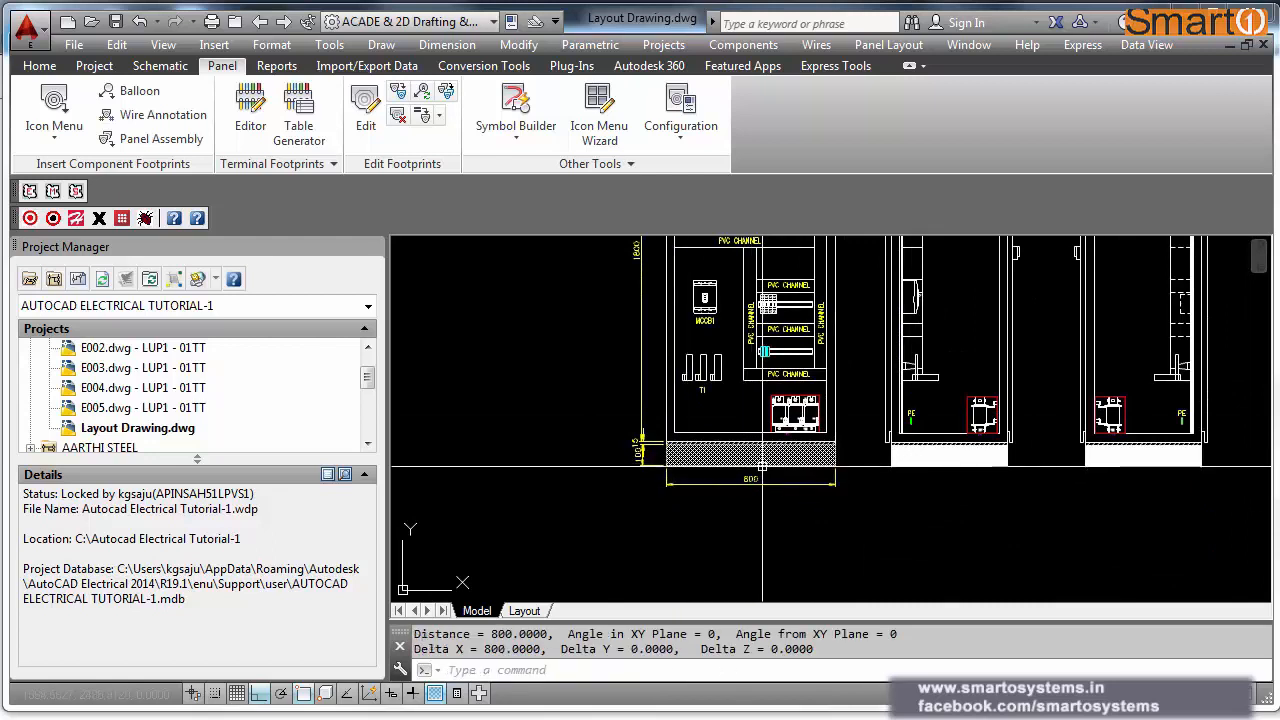
Step: Measure the front view's overall height from the plinth's bottom left corner to the top of the cabinet
{"action": "scroll", "coordinate": [692, 504], "scroll_direction": "up", "scroll_amount": 2}
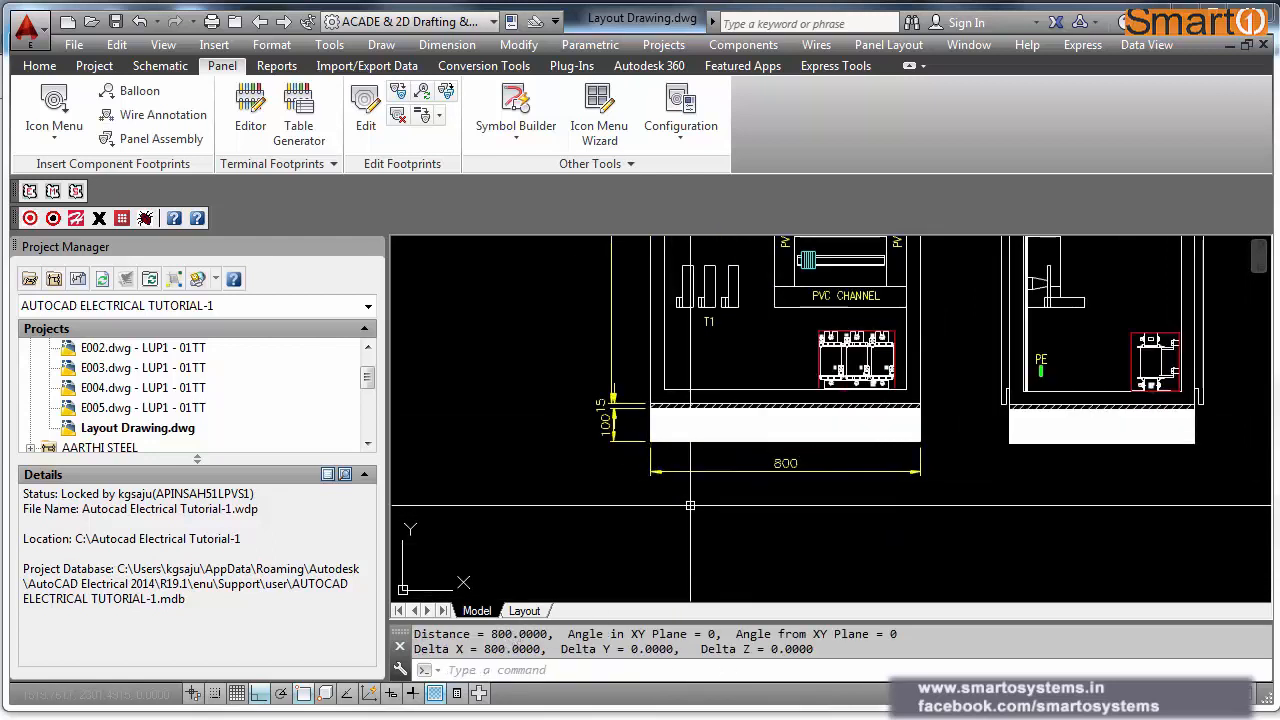
{"action": "scroll", "coordinate": [737, 522], "scroll_direction": "down", "scroll_amount": 2}
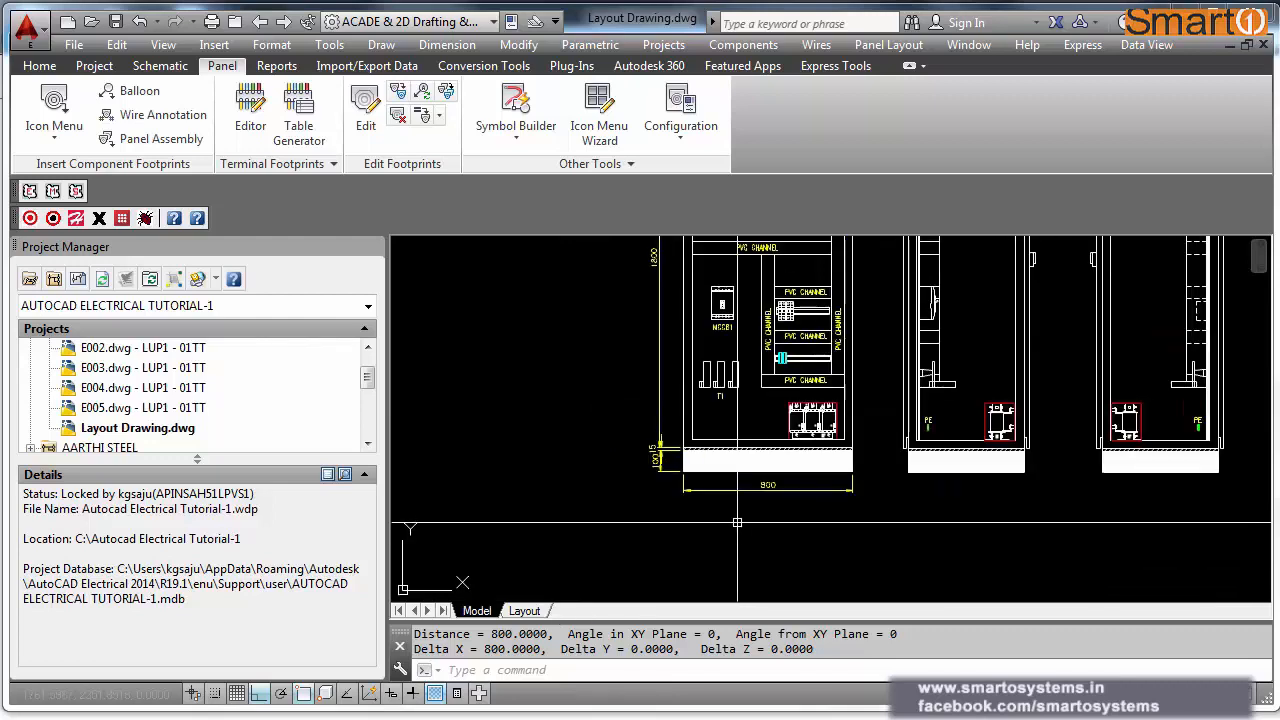
{"action": "key", "text": "Return"}
{"action": "left_click", "coordinate": [685, 468]}
{"action": "middle_click_drag", "start_coordinate": [683, 450], "coordinate": [679, 524]}
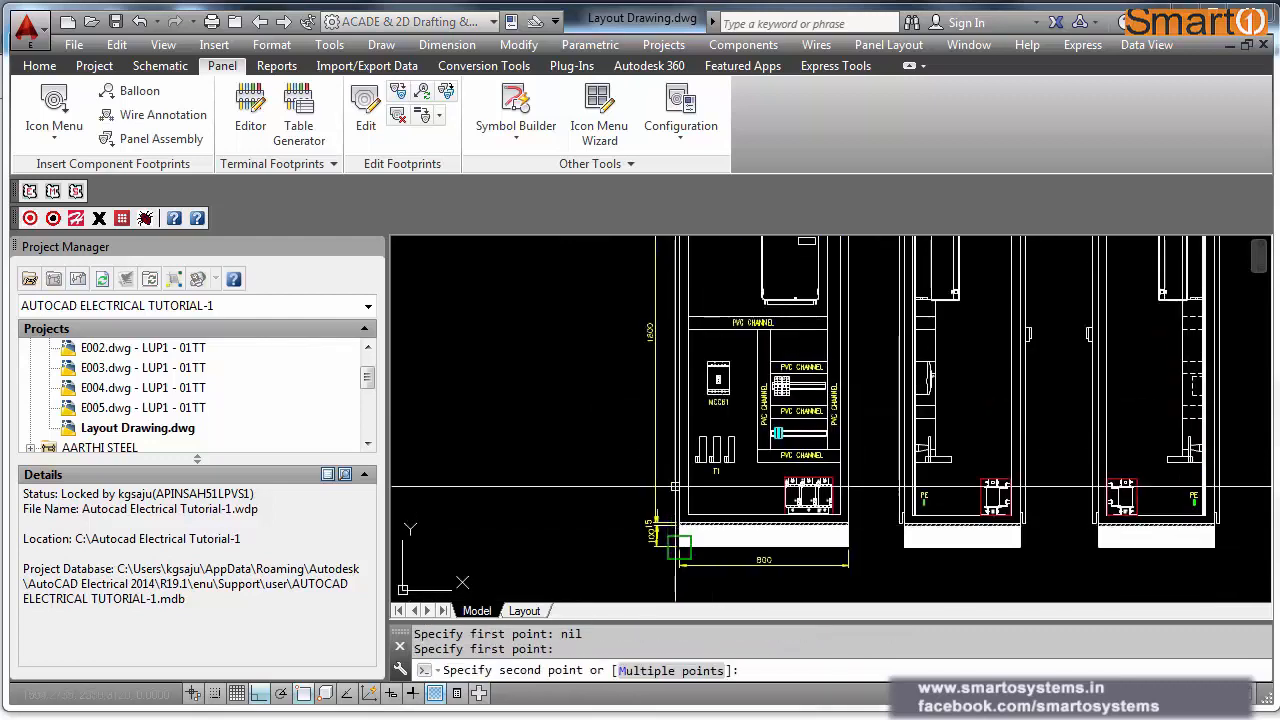
{"action": "scroll", "coordinate": [675, 487], "scroll_direction": "down", "scroll_amount": 2}
{"action": "left_click", "coordinate": [675, 307]}
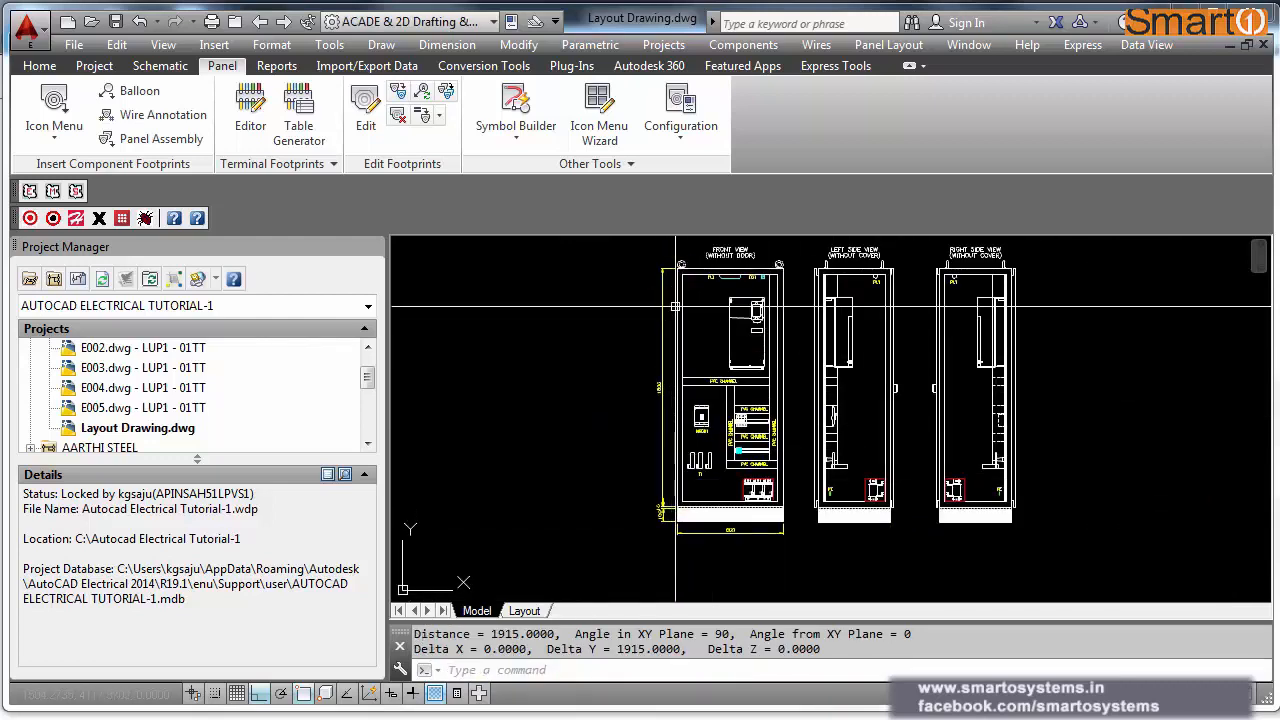
{"action": "scroll", "coordinate": [652, 490], "scroll_direction": "up", "scroll_amount": 8}
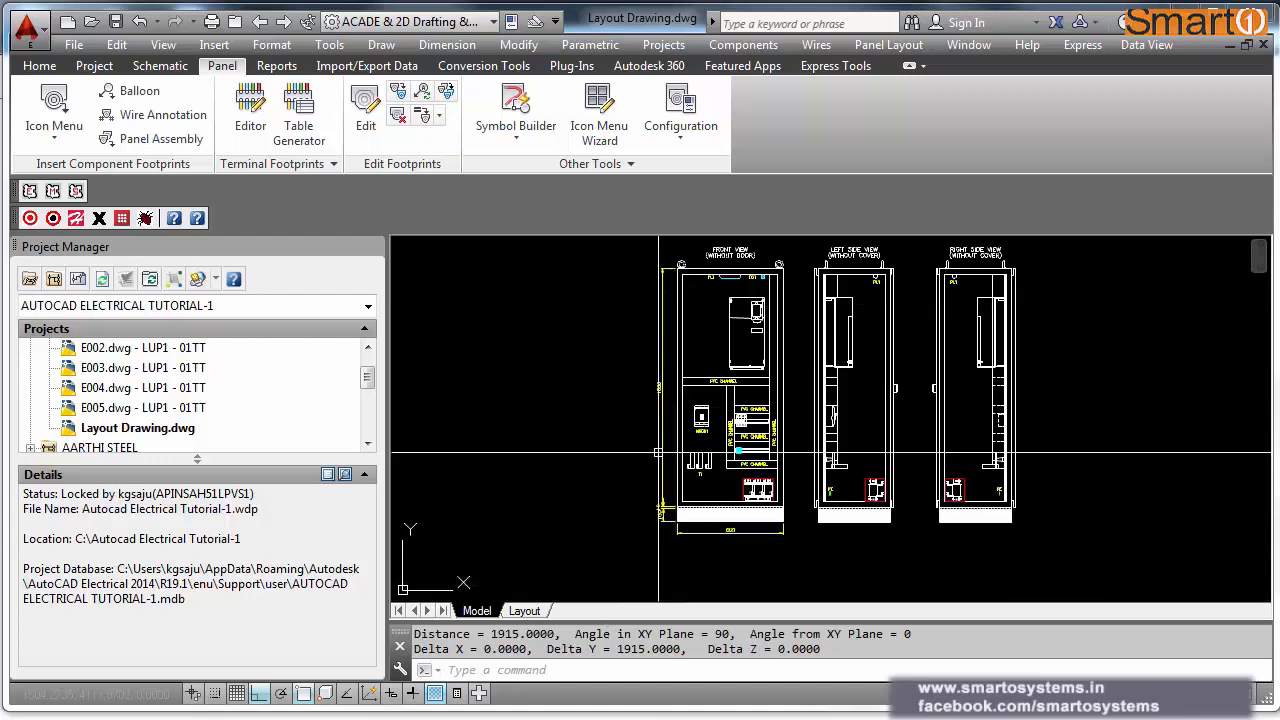
{"action": "scroll", "coordinate": [652, 490], "scroll_direction": "down", "scroll_amount": 5}
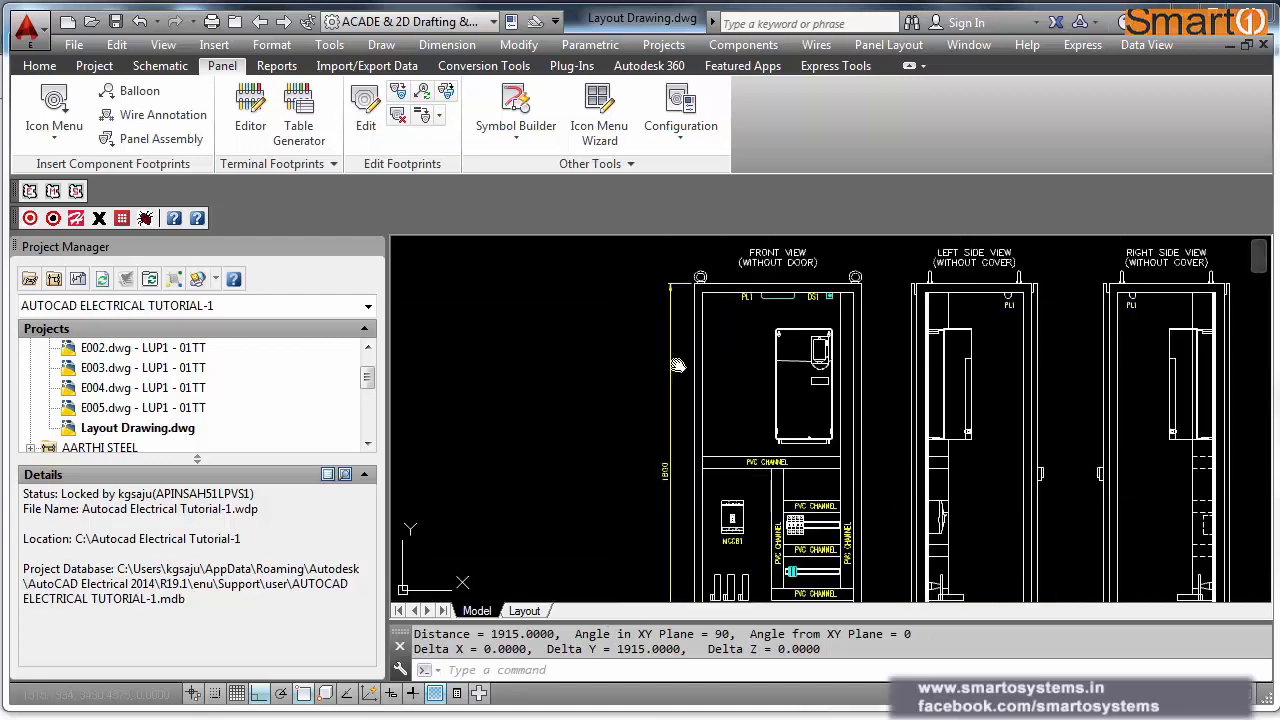
{"action": "scroll", "coordinate": [682, 545], "scroll_direction": "up", "scroll_amount": 6}
{"action": "middle_click_drag", "start_coordinate": [749, 505], "coordinate": [630, 473]}
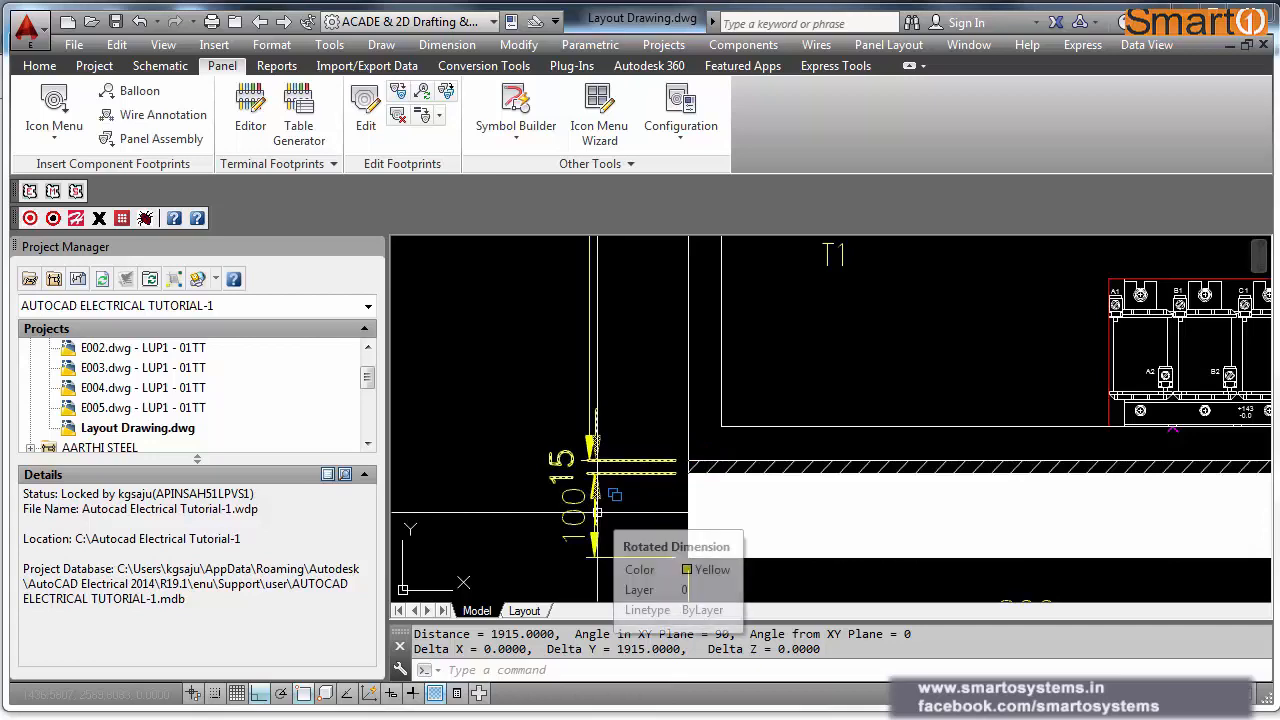
{"action": "scroll", "coordinate": [601, 497], "scroll_direction": "down", "scroll_amount": 2}
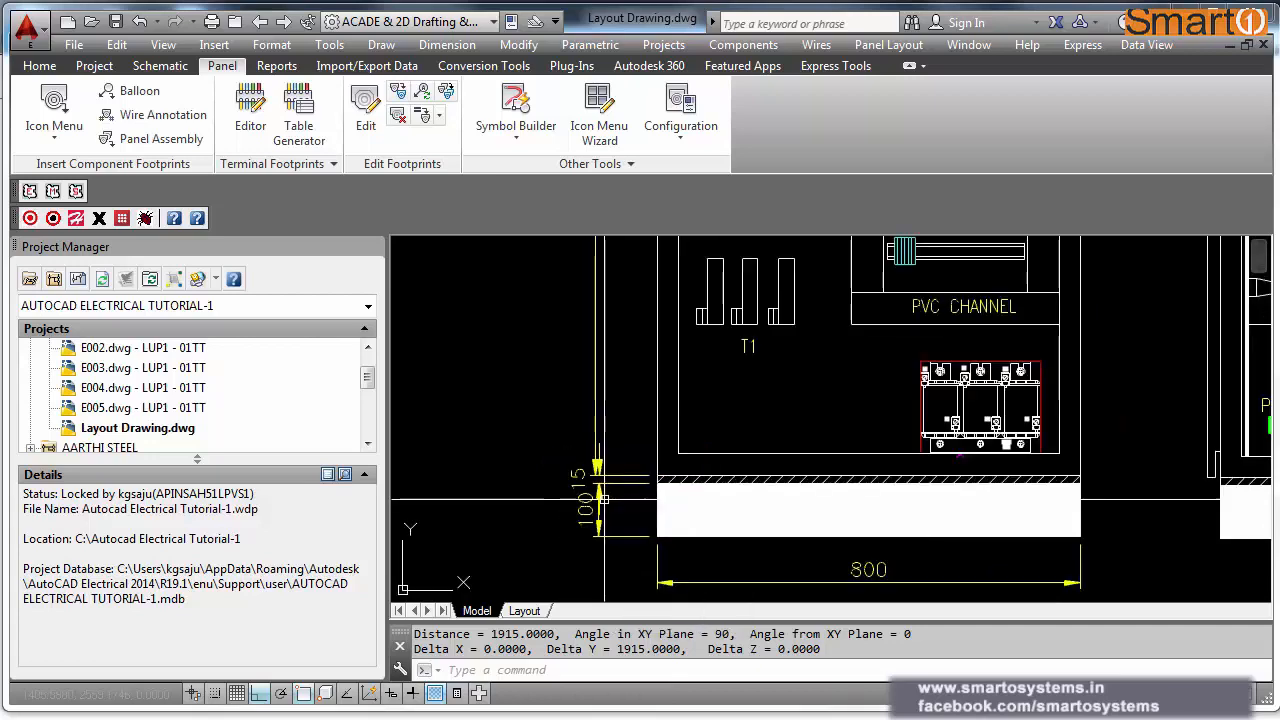
Step: Switch from model space to the drawing's Layout sheet
{"action": "scroll", "coordinate": [608, 507], "scroll_direction": "down", "scroll_amount": 4}
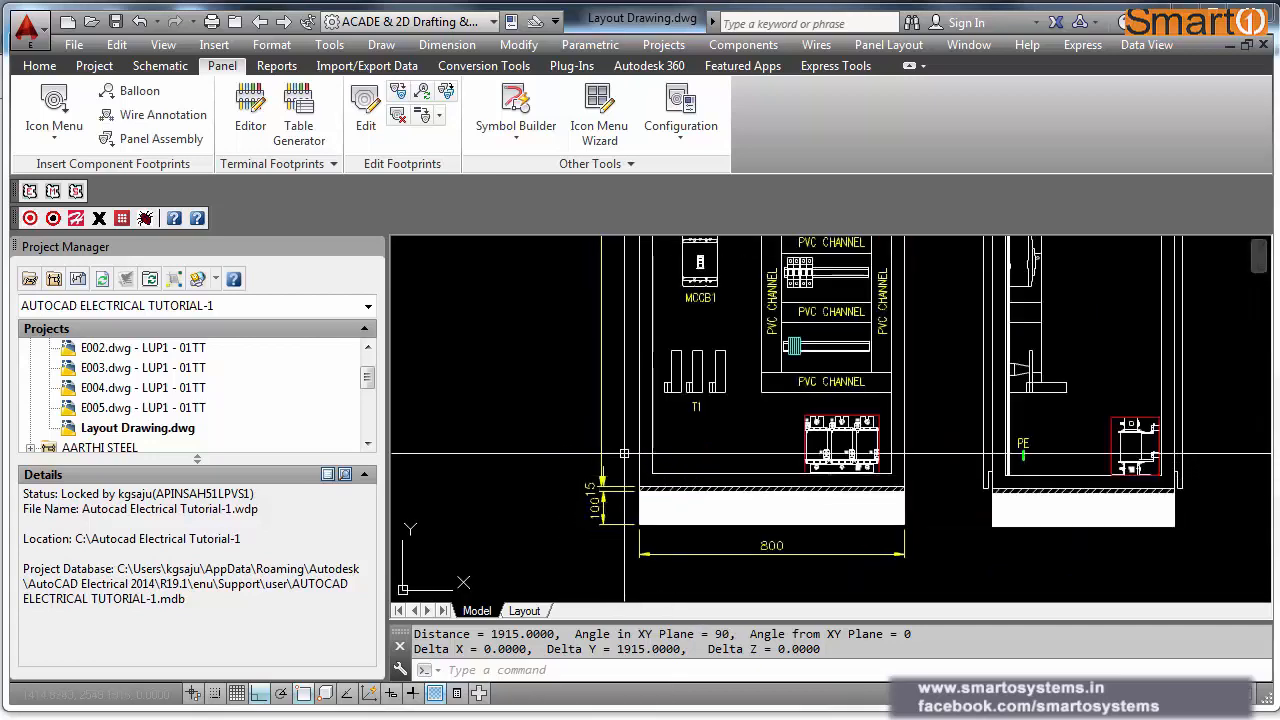
{"action": "middle_click_drag", "start_coordinate": [608, 424], "coordinate": [612, 492]}
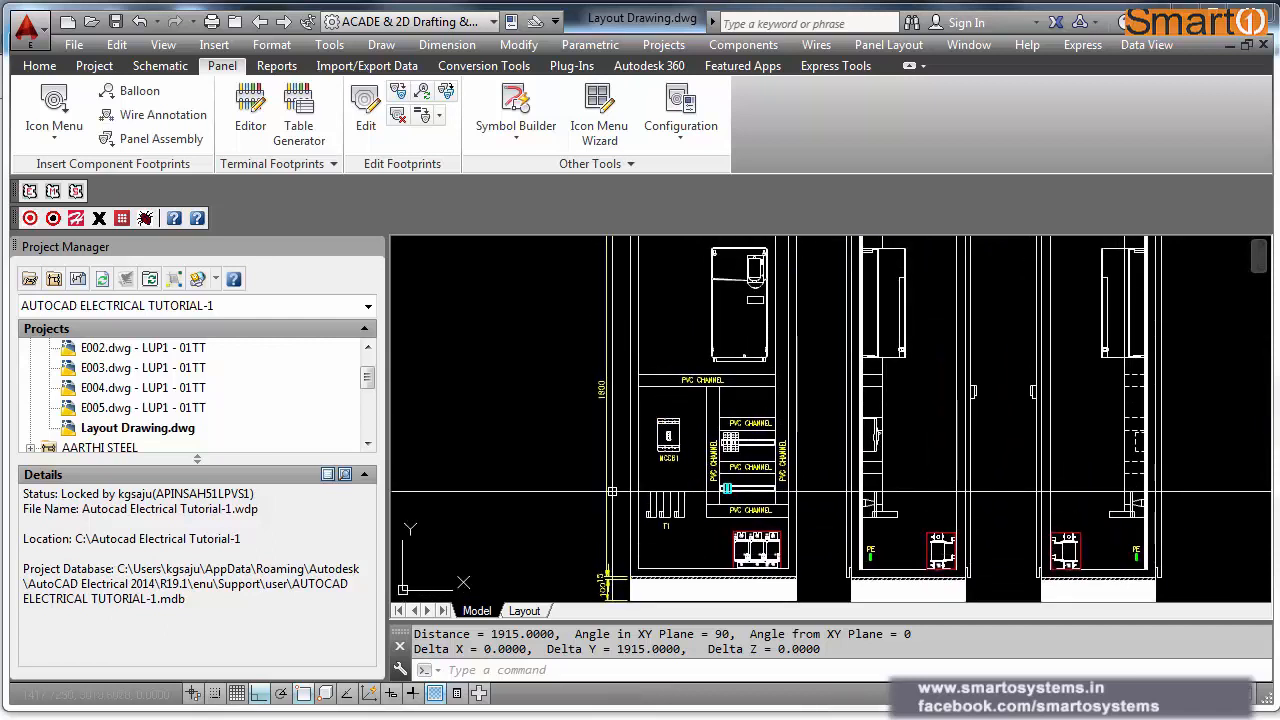
{"action": "scroll", "coordinate": [614, 490], "scroll_direction": "down", "scroll_amount": 2}
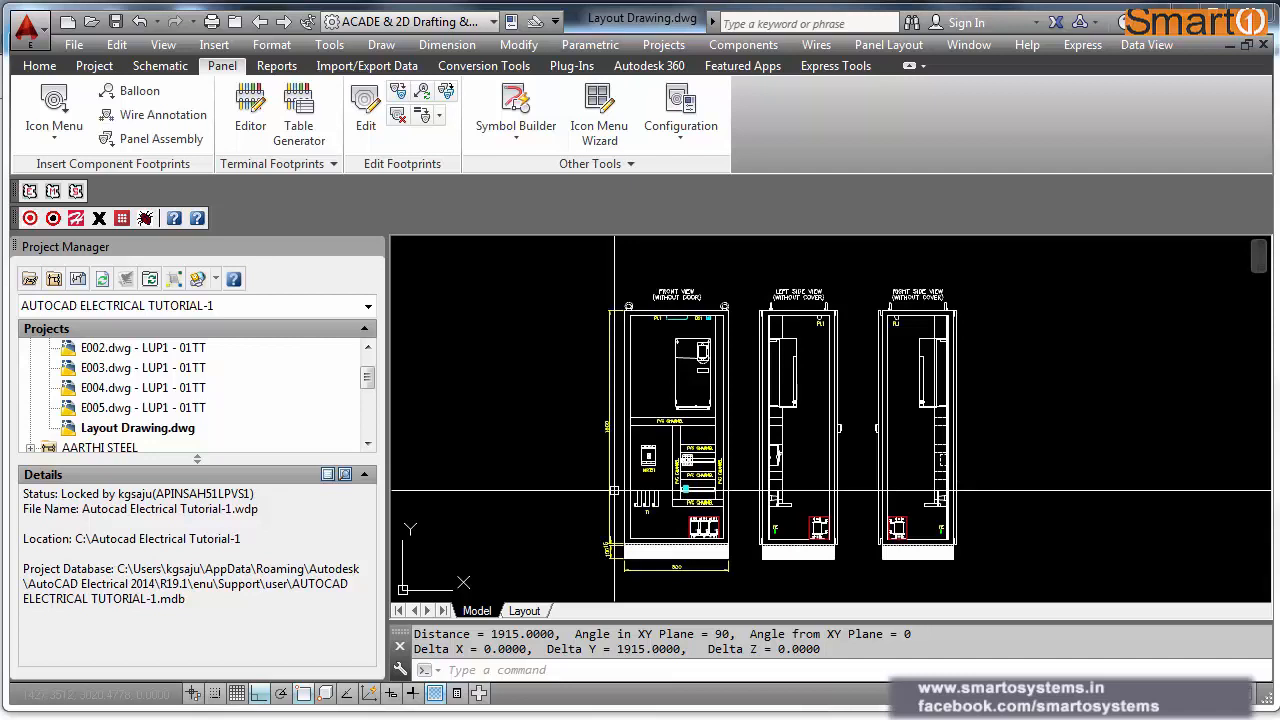
{"action": "left_click", "coordinate": [524, 611]}
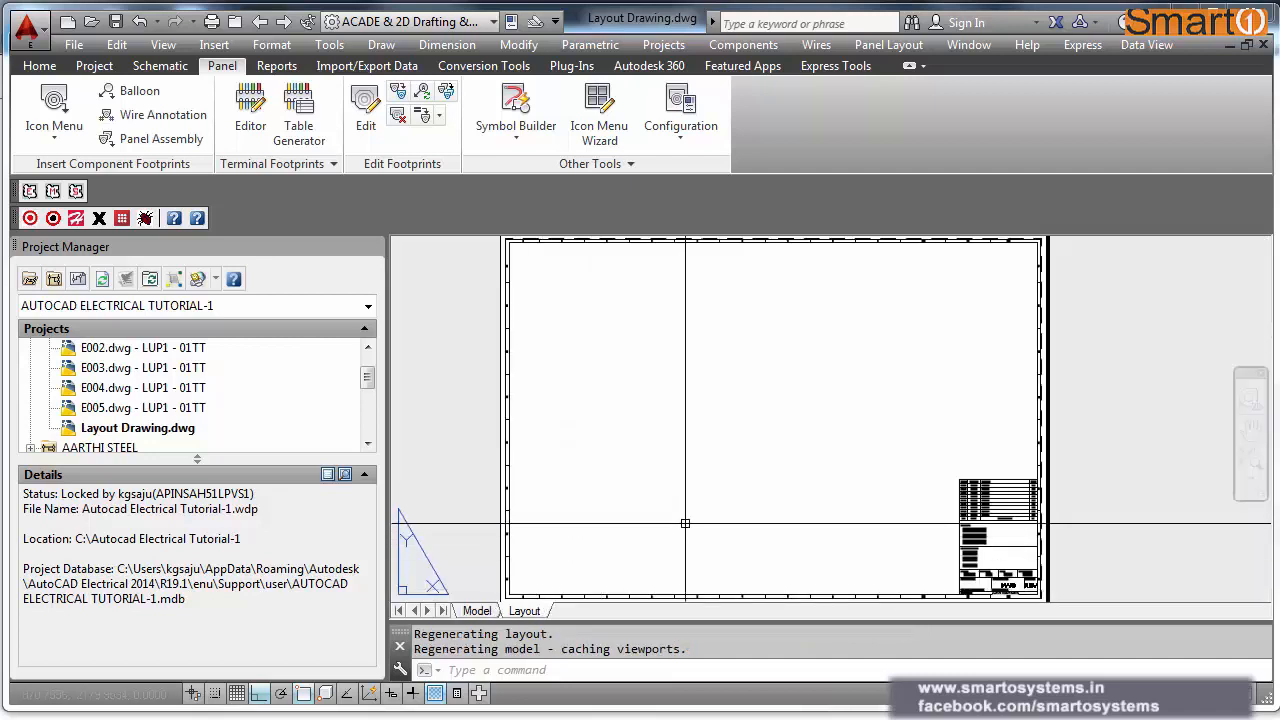
{"action": "double_click", "coordinate": [818, 430]}
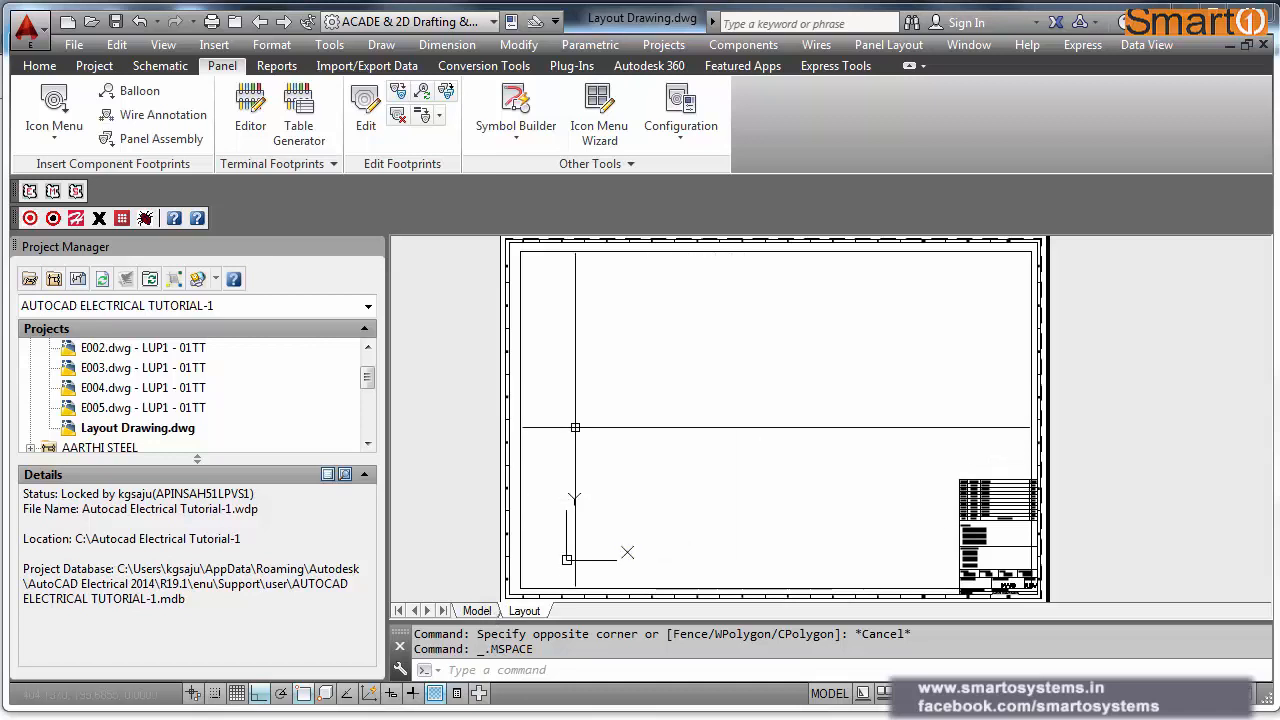
{"action": "double_click", "coordinate": [1086, 405]}
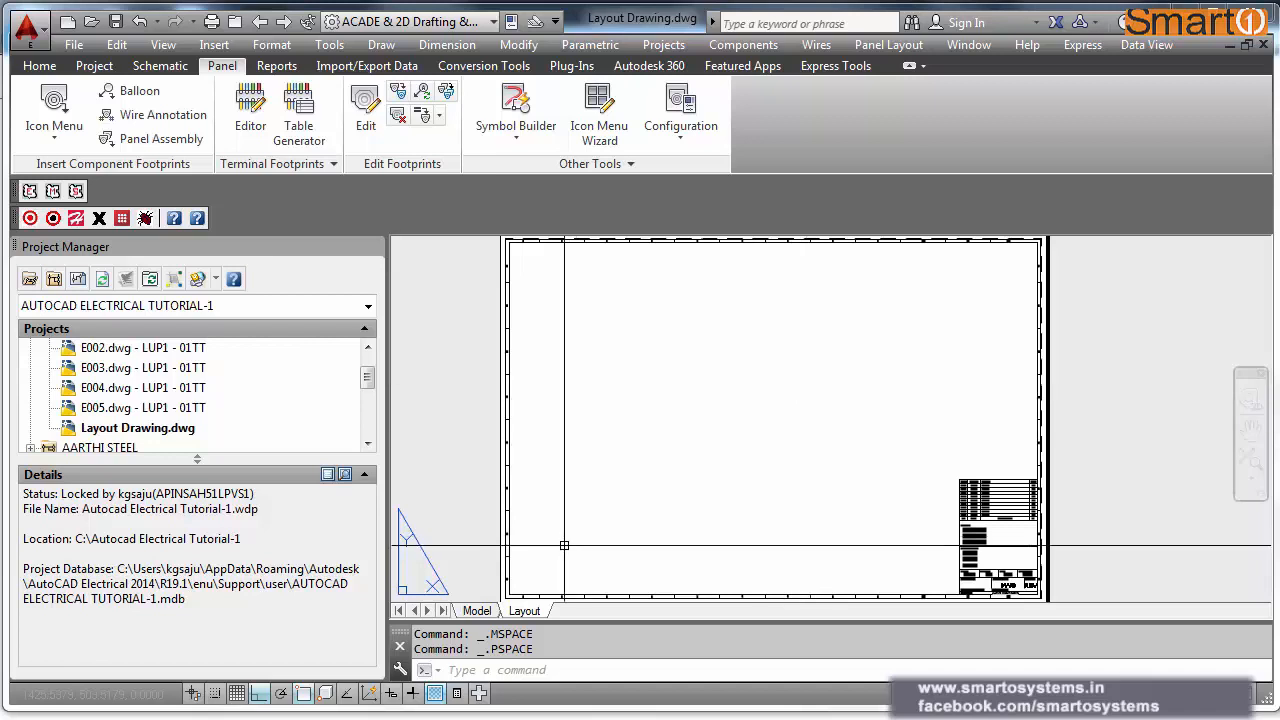
{"action": "left_click", "coordinate": [478, 611]}
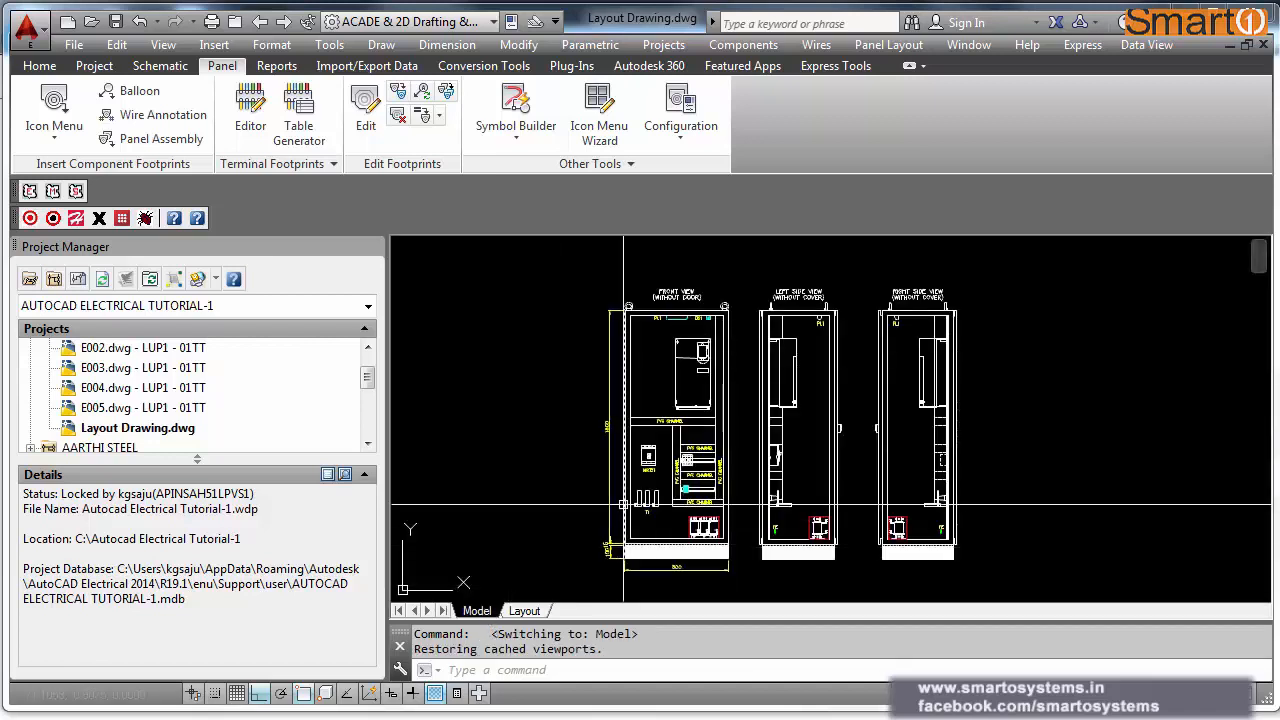
{"action": "left_click", "coordinate": [524, 611]}
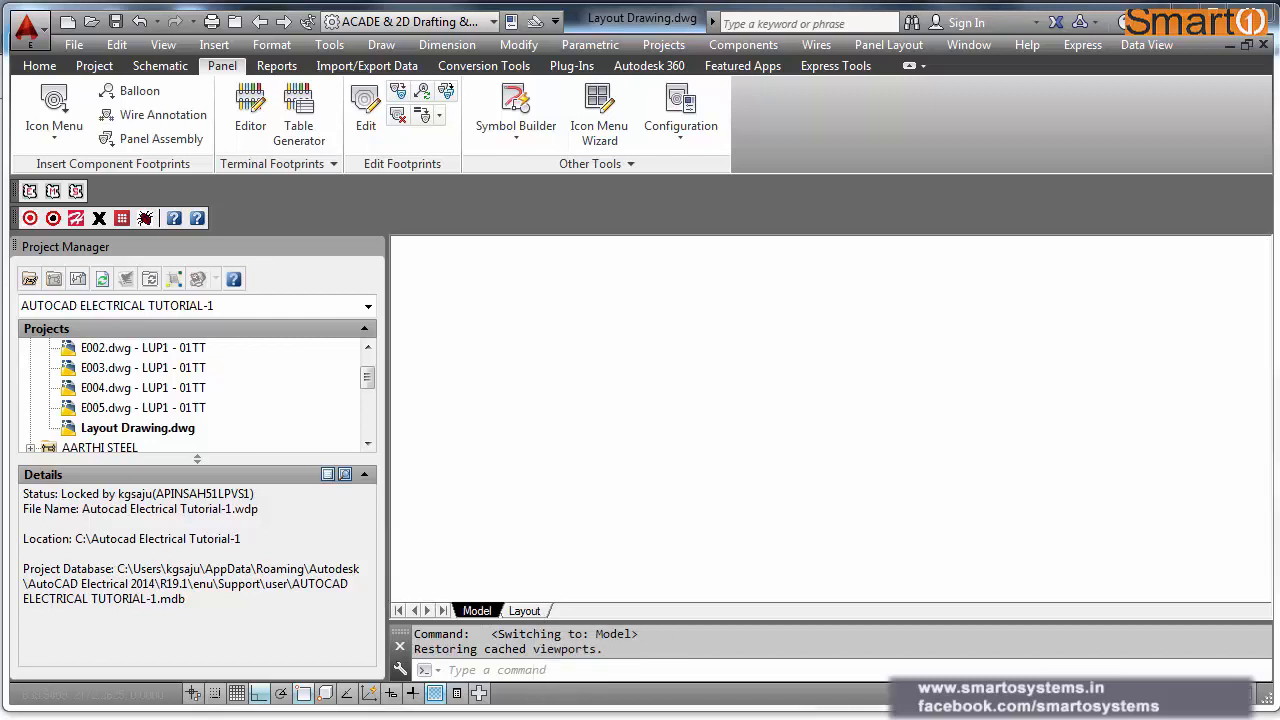
Step: Try to zoom the Layout sheet's viewport to the extents of the model, and return to paper space
{"action": "double_click", "coordinate": [710, 470]}
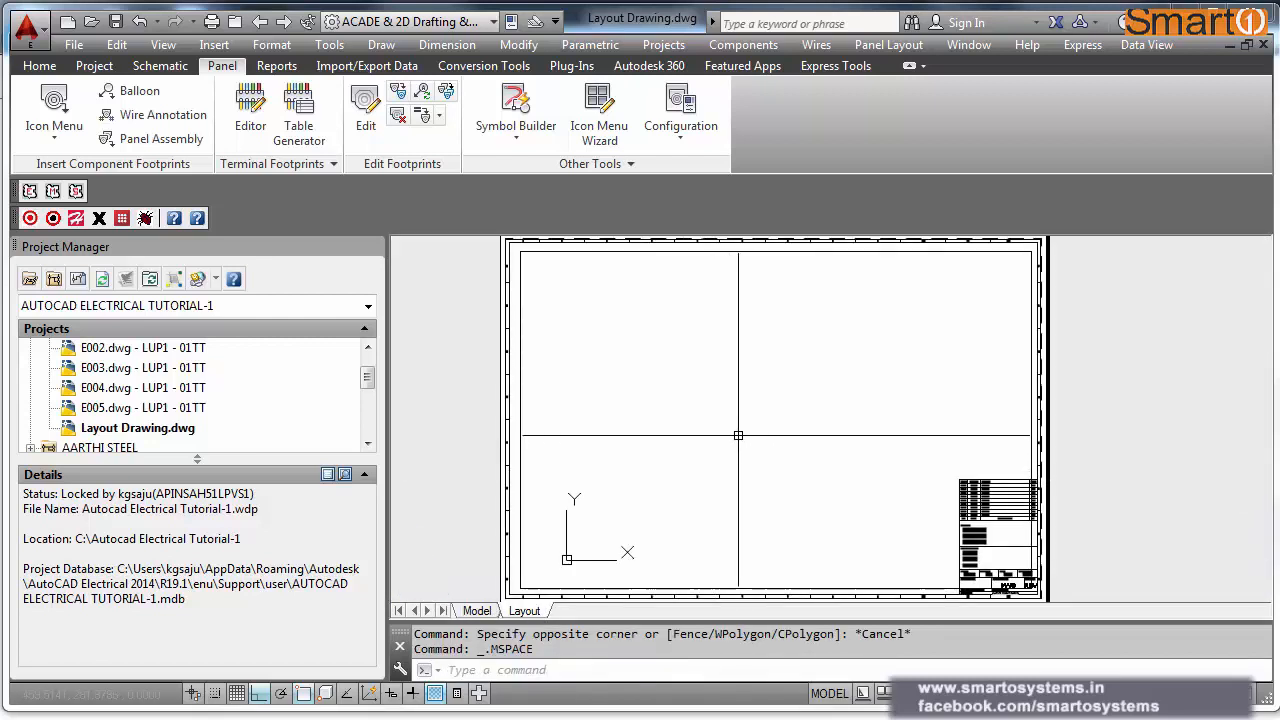
{"action": "middle_click_drag", "start_coordinate": [740, 434], "coordinate": [798, 434]}
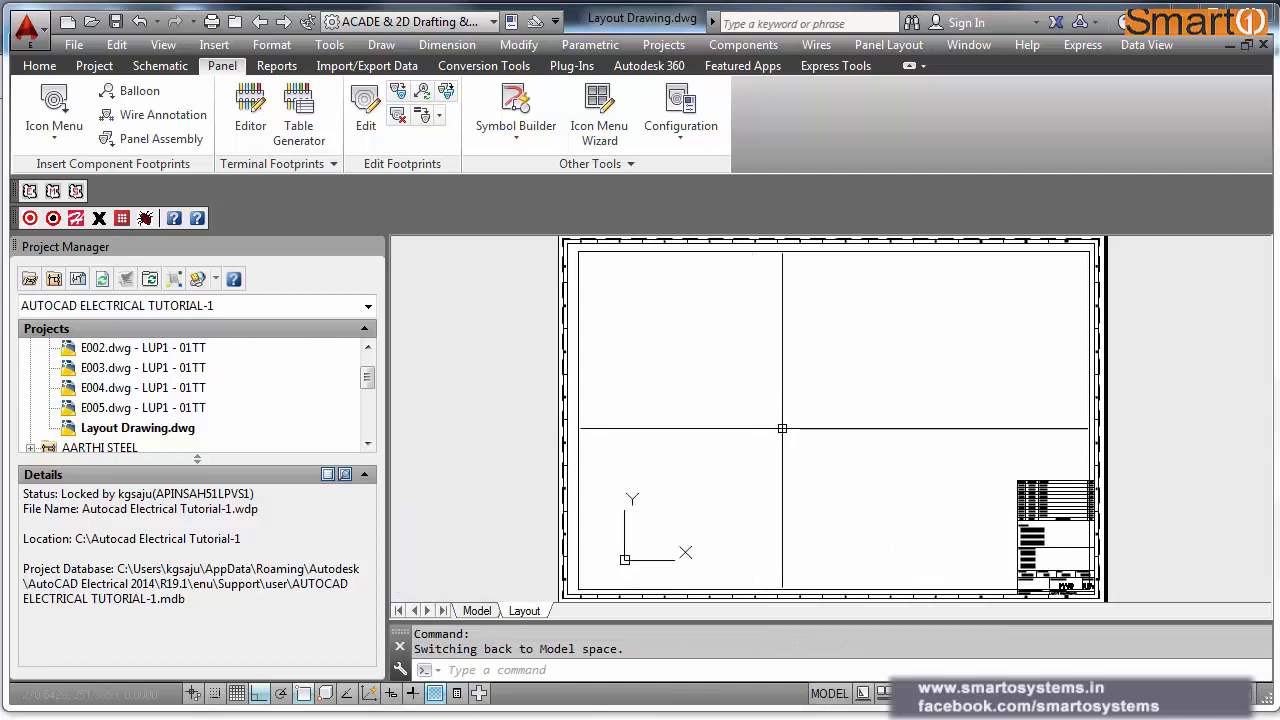
{"action": "type", "text": "z"}
{"action": "key", "text": "Return"}
{"action": "type", "text": "e"}
{"action": "key", "text": "Return"}
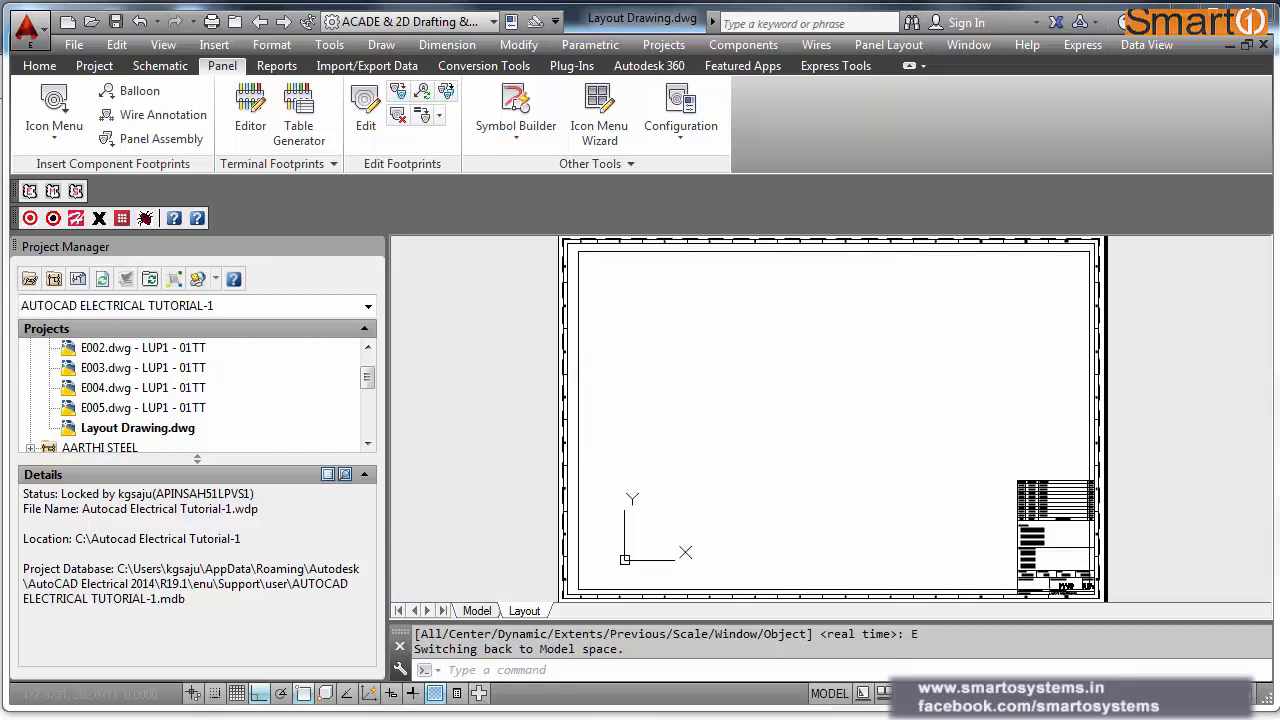
{"action": "double_click", "coordinate": [1153, 369]}
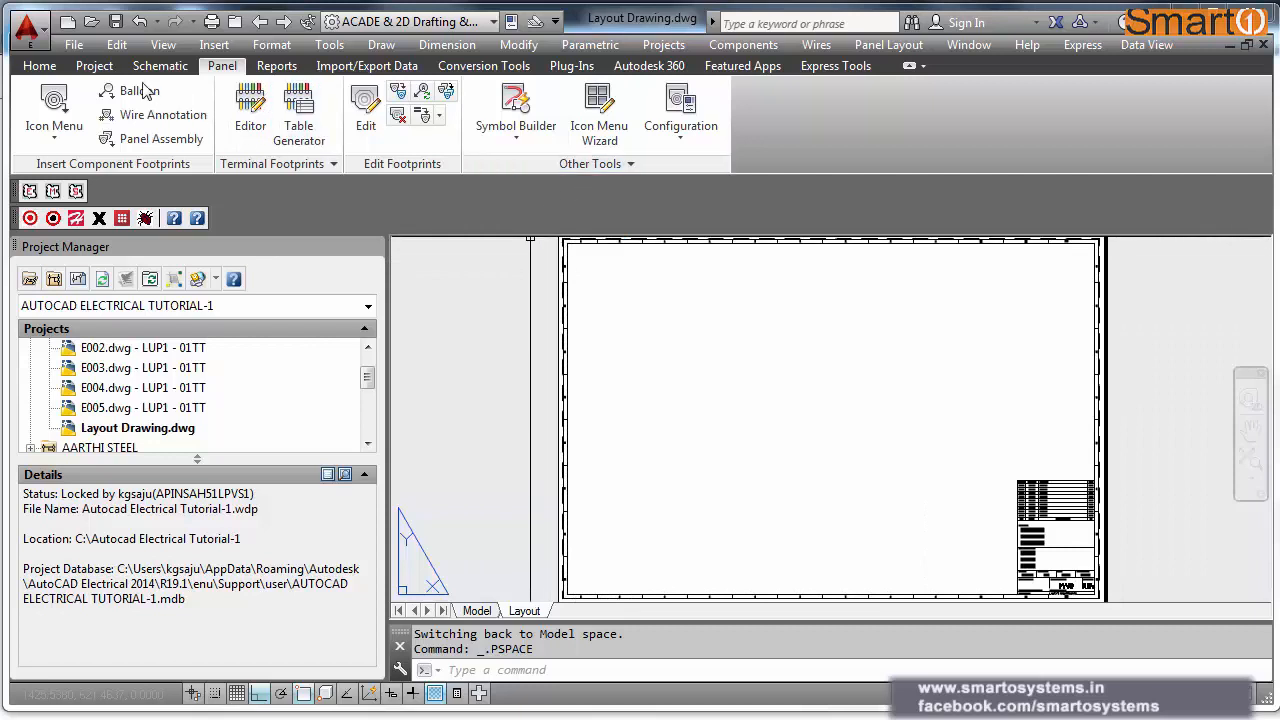
Step: Turn on the View port layer so the viewport border shows on the sheet
{"action": "left_click", "coordinate": [40, 65]}
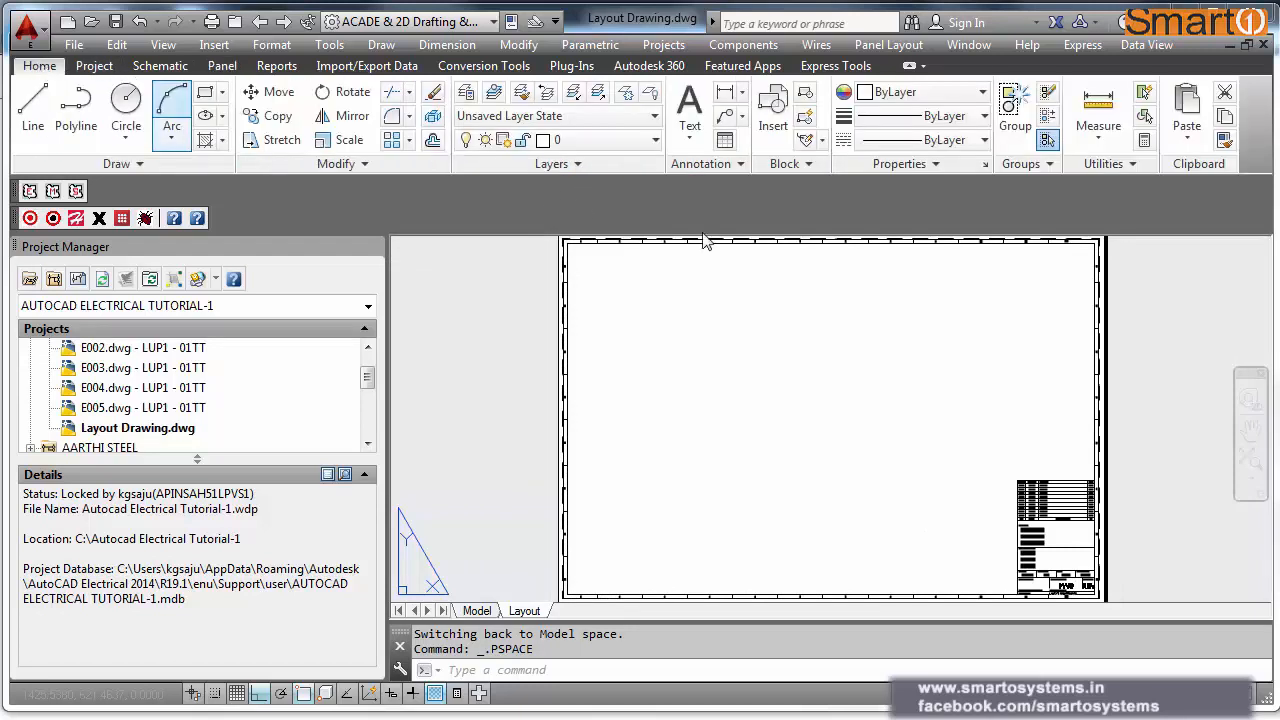
{"action": "left_click", "coordinate": [656, 141]}
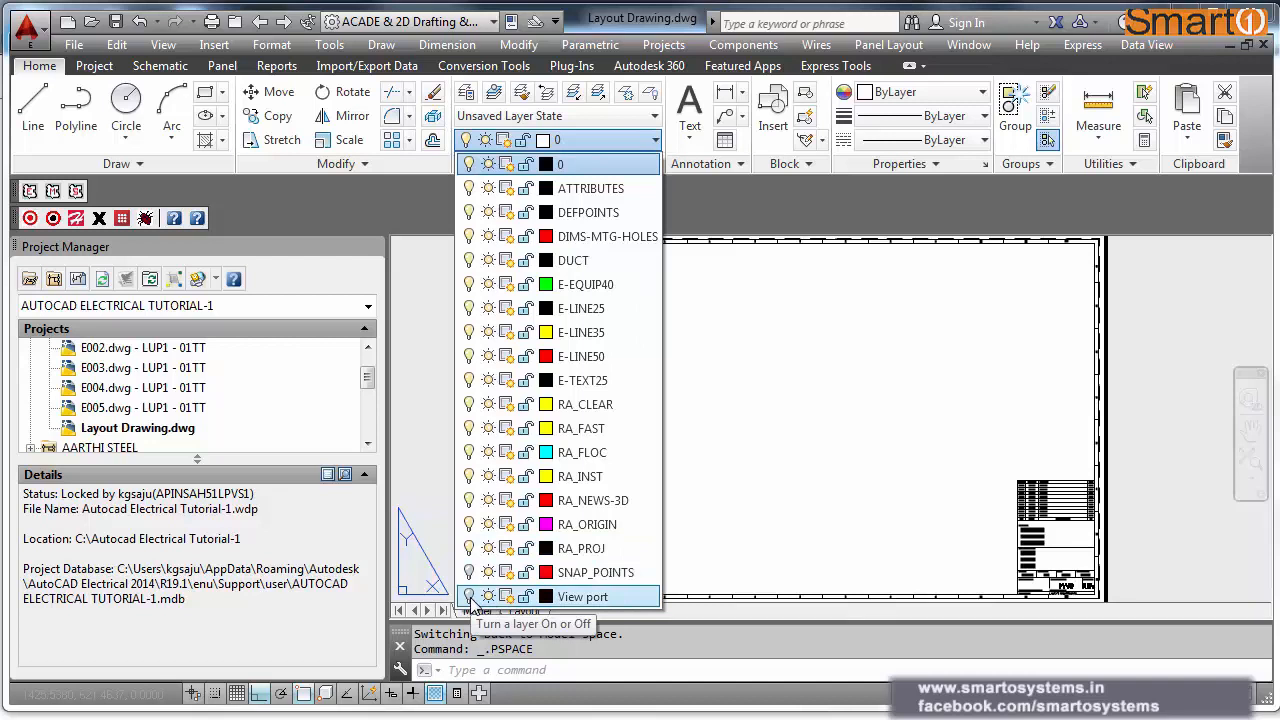
{"action": "left_click", "coordinate": [469, 596]}
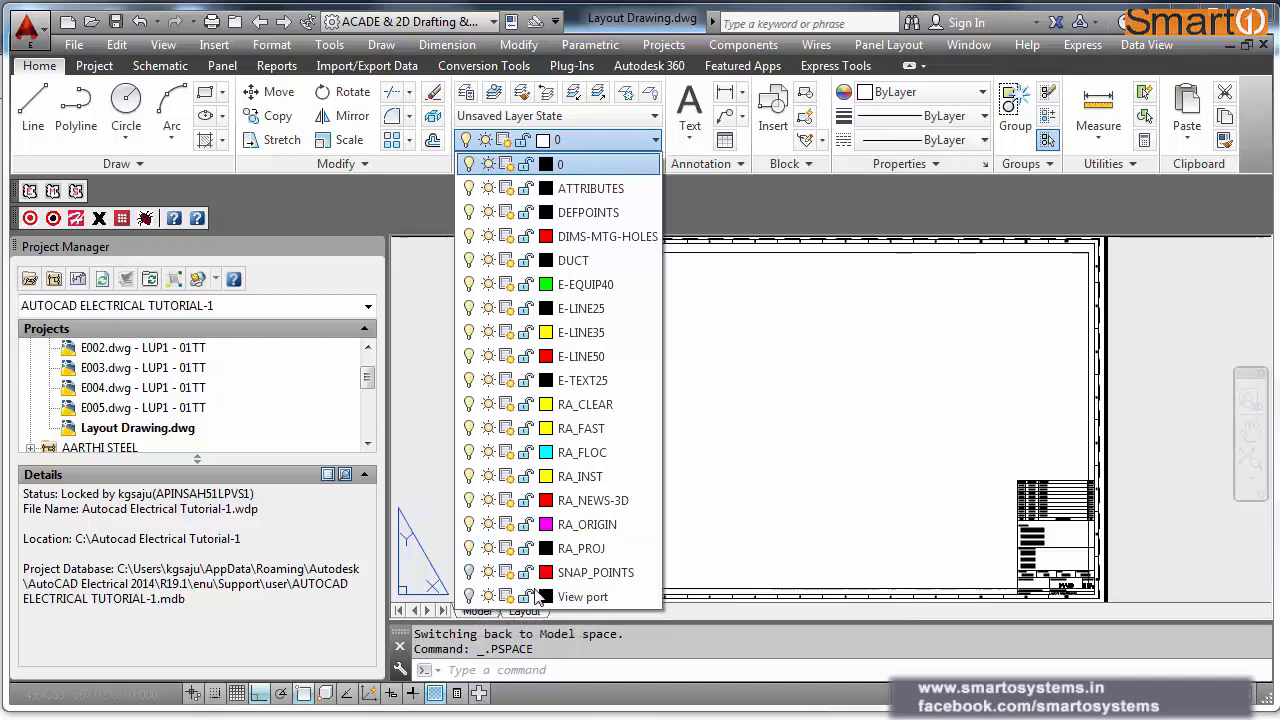
{"action": "left_click", "coordinate": [1156, 479]}
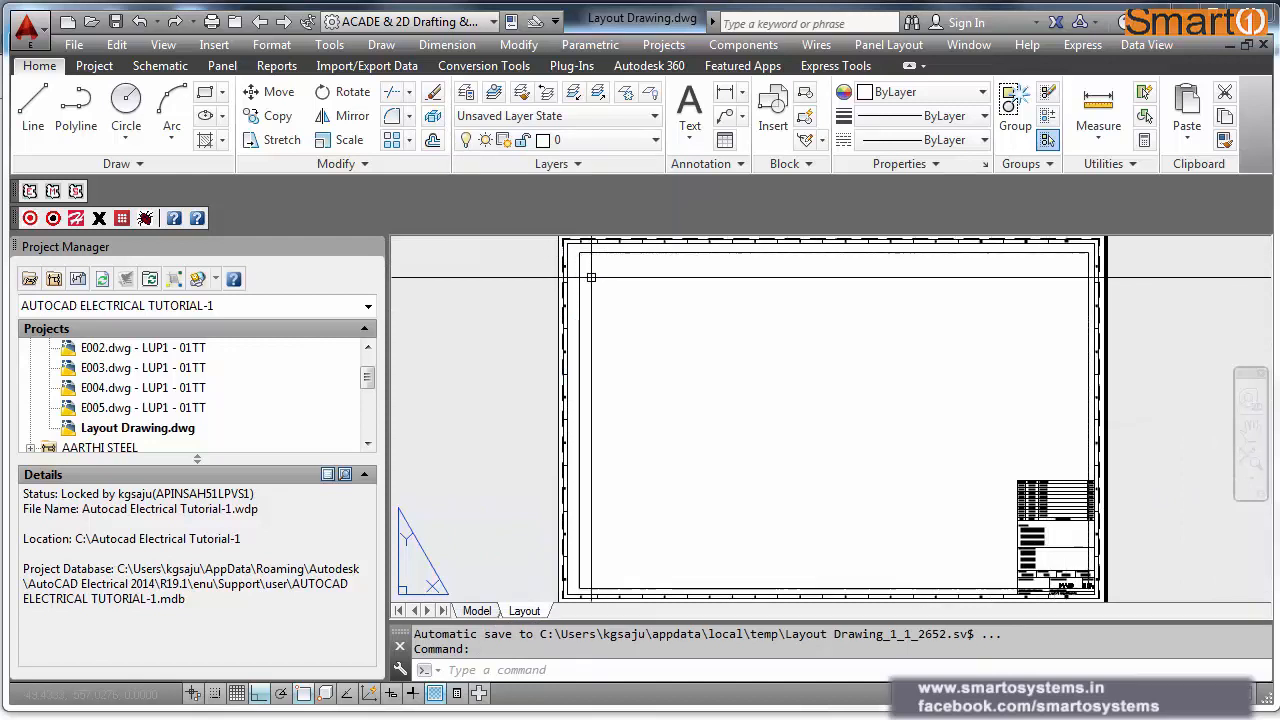
Step: Retry zooming to the model's extents inside the bordered viewport, and go back to paper space
{"action": "double_click", "coordinate": [713, 313]}
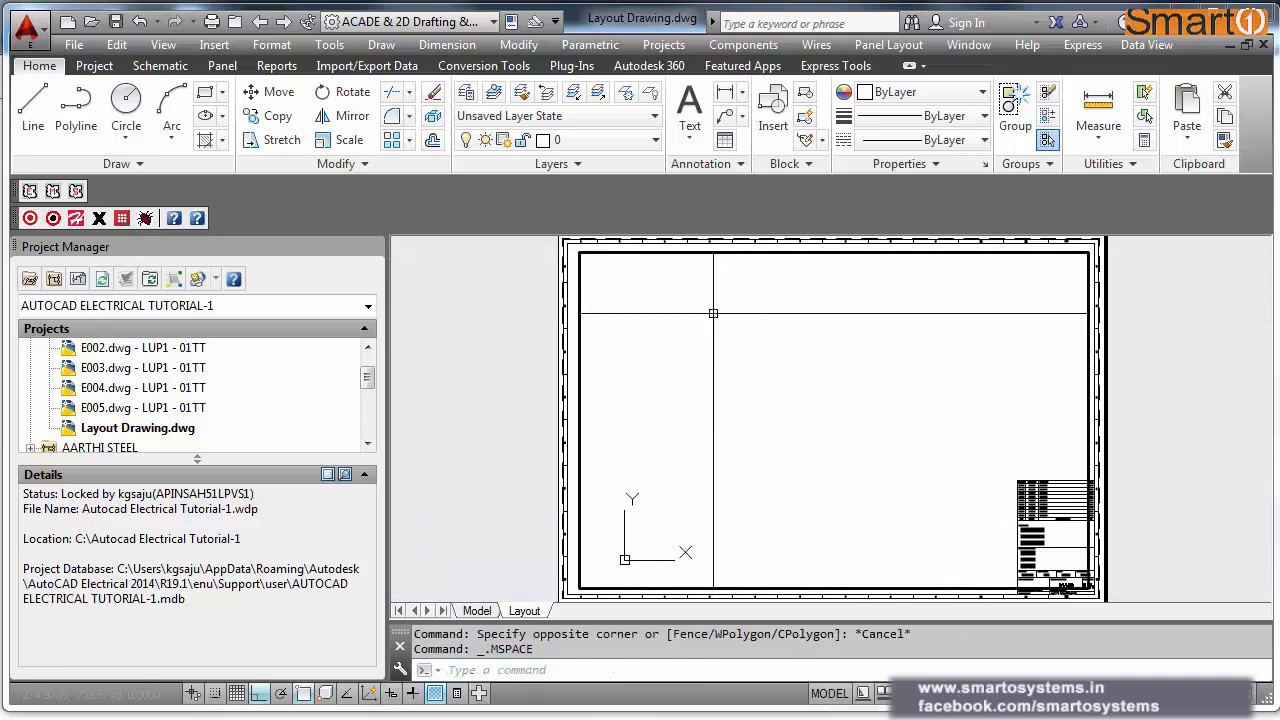
{"action": "type", "text": "z"}
{"action": "key", "text": "Return"}
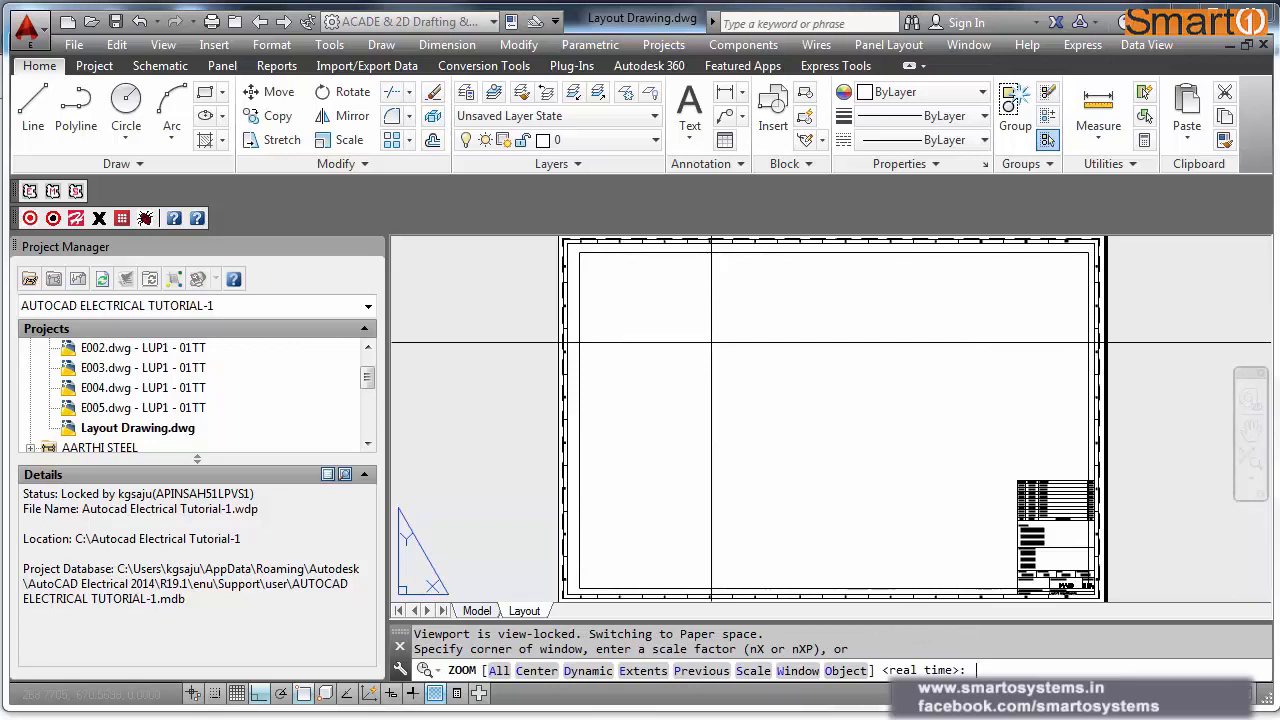
{"action": "type", "text": "e"}
{"action": "key", "text": "Return"}
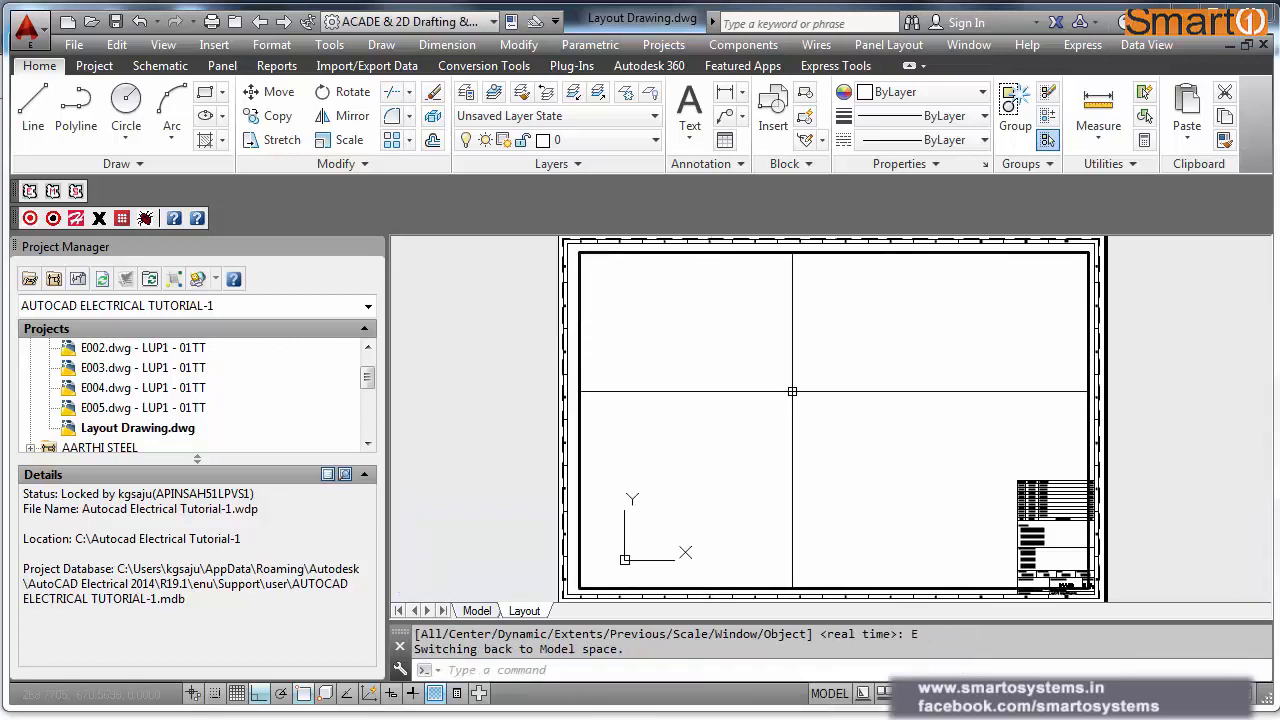
{"action": "double_click", "coordinate": [1213, 371]}
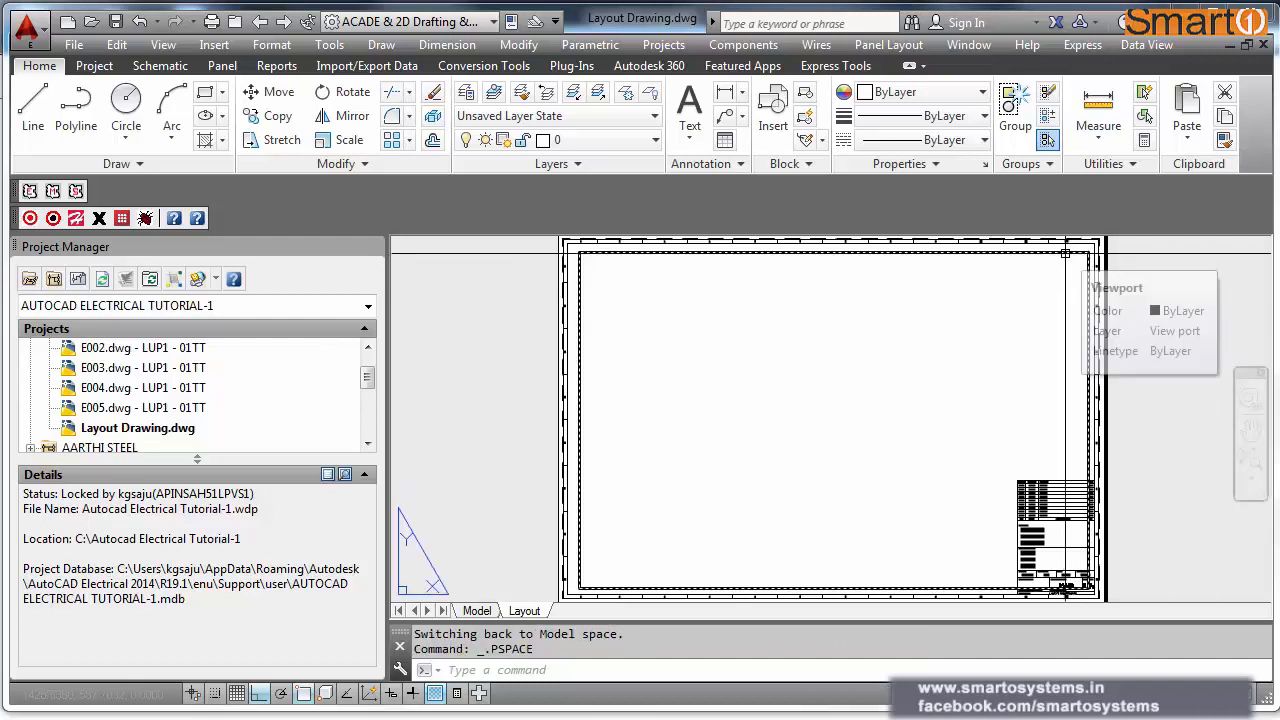
{"action": "double_click", "coordinate": [1065, 254]}
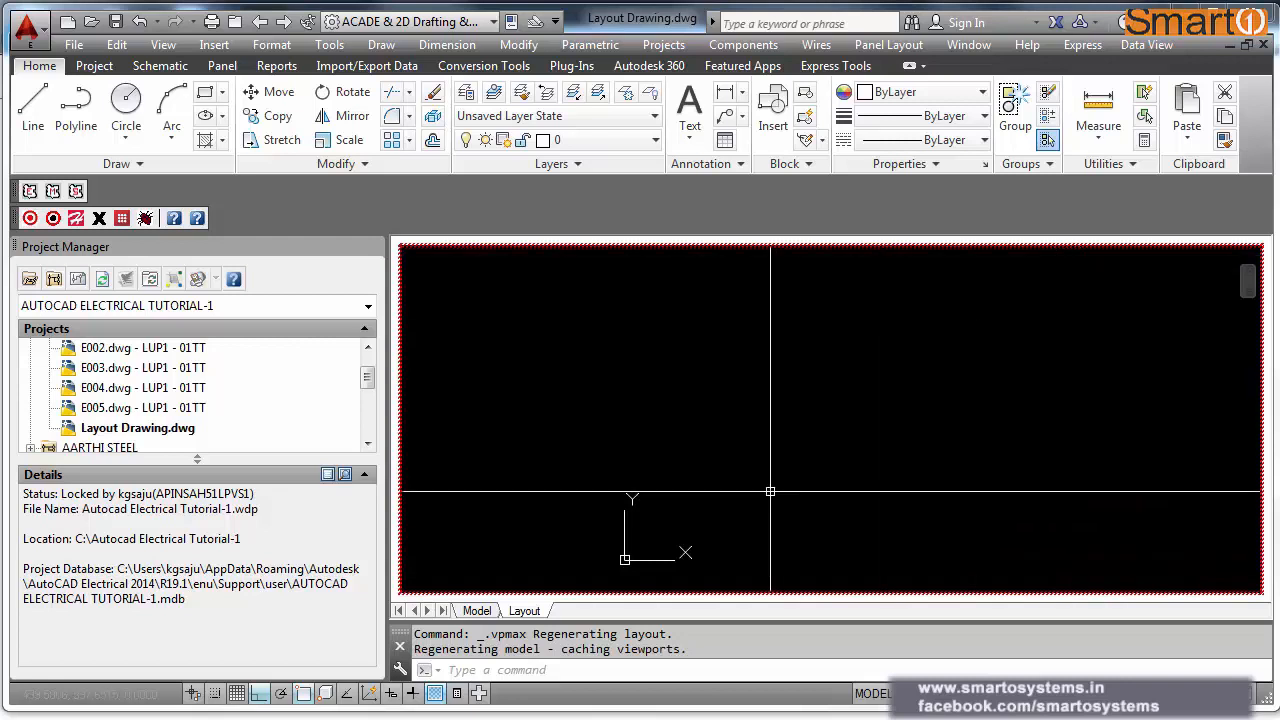
{"action": "key", "text": "Escape"}
{"action": "left_click", "coordinate": [477, 610]}
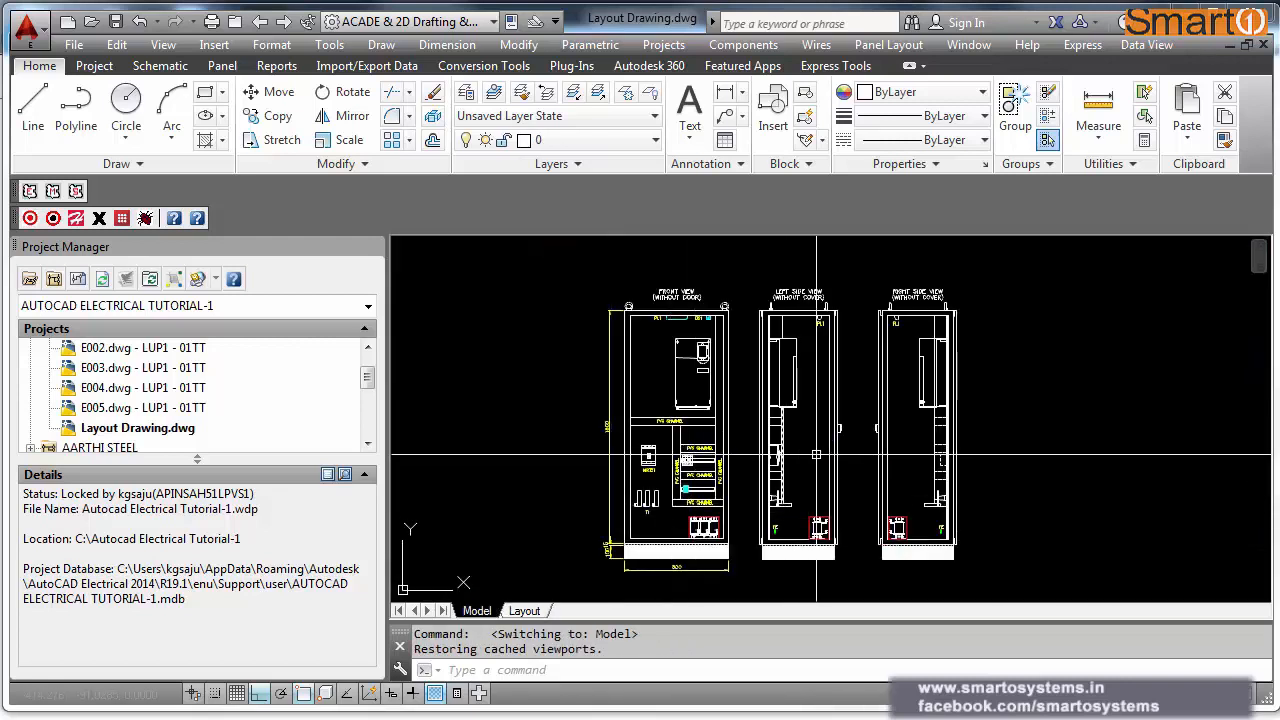
{"action": "left_click", "coordinate": [528, 611]}
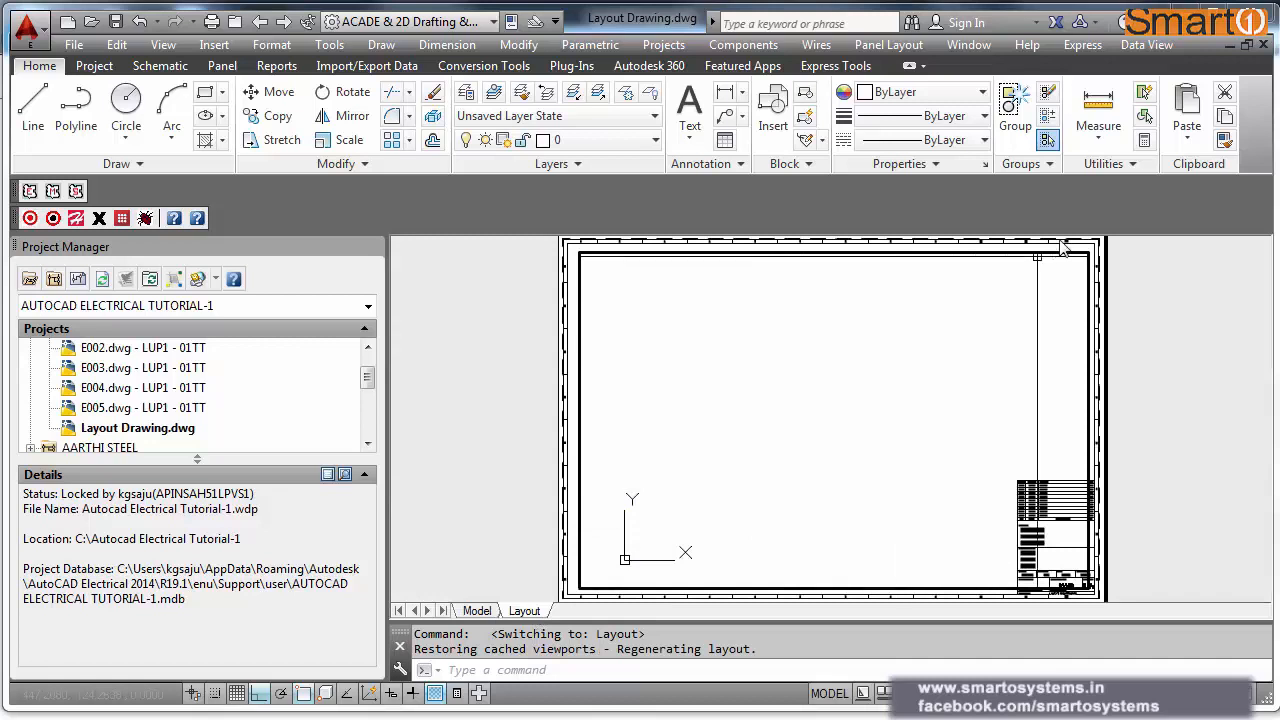
{"action": "double_click", "coordinate": [1116, 284]}
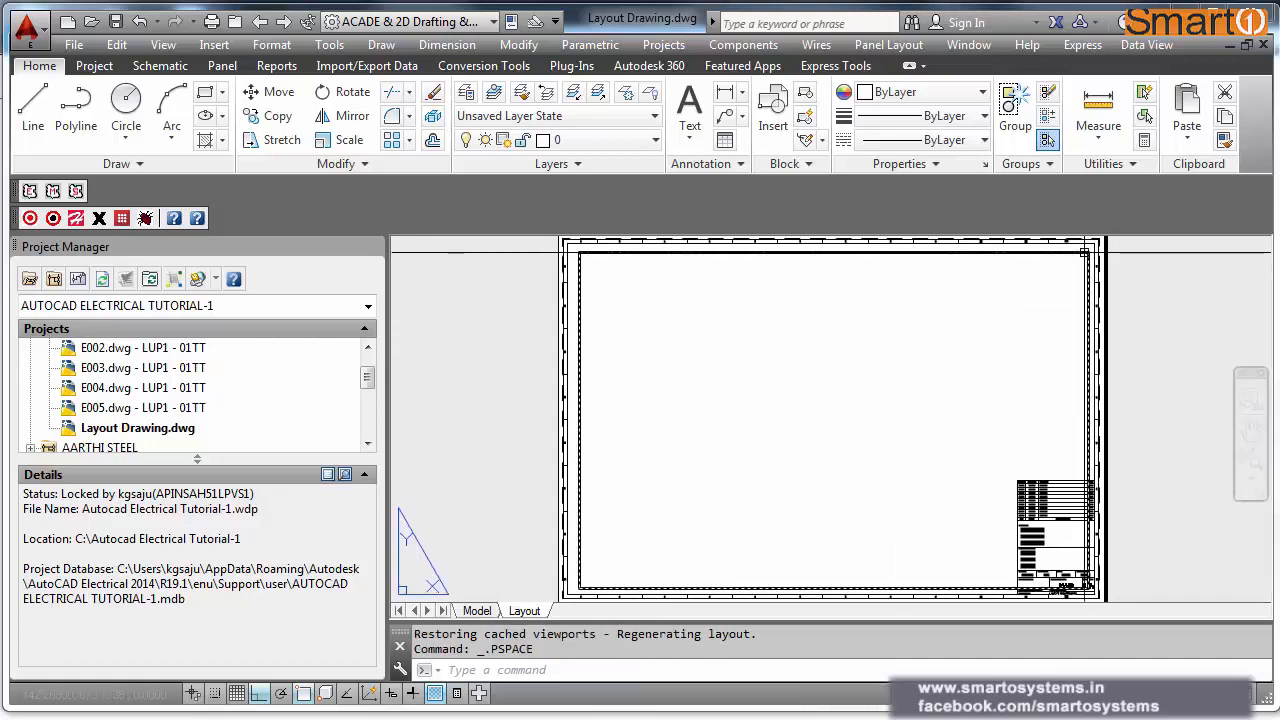
Step: Unlock the viewport by setting its Display locked property to No
{"action": "left_click", "coordinate": [1085, 256]}
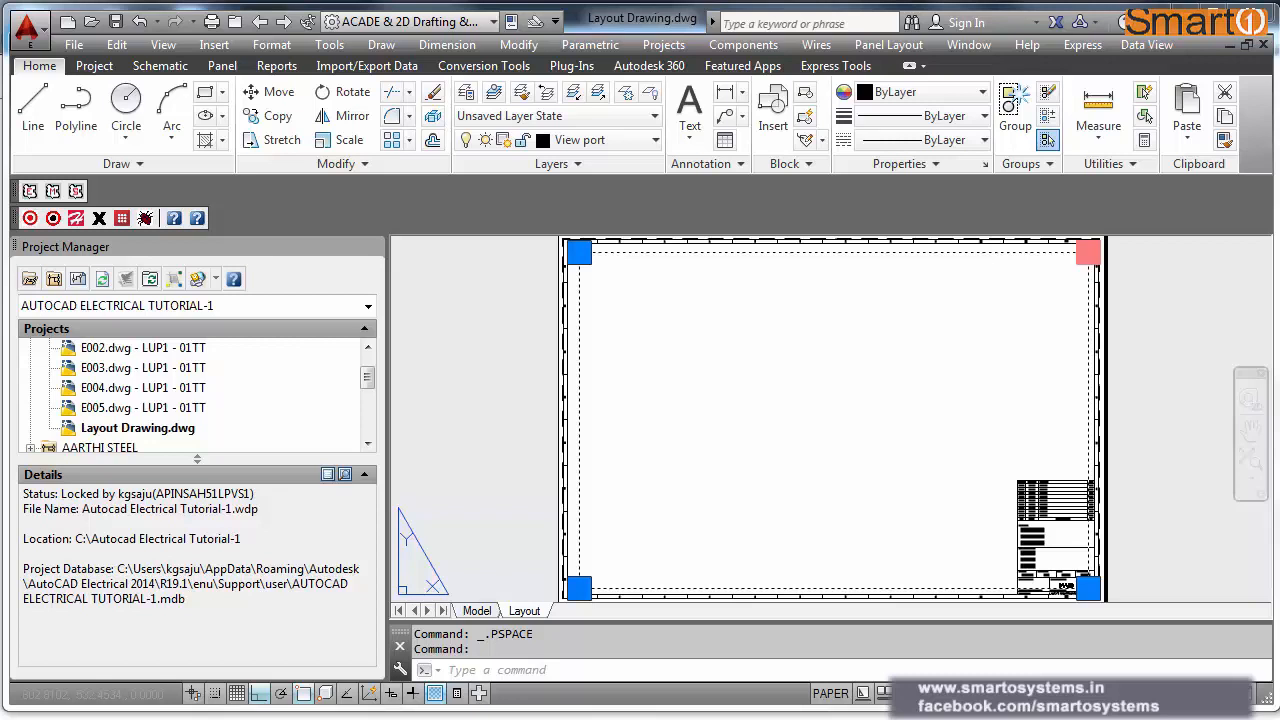
{"action": "right_click", "coordinate": [1087, 253]}
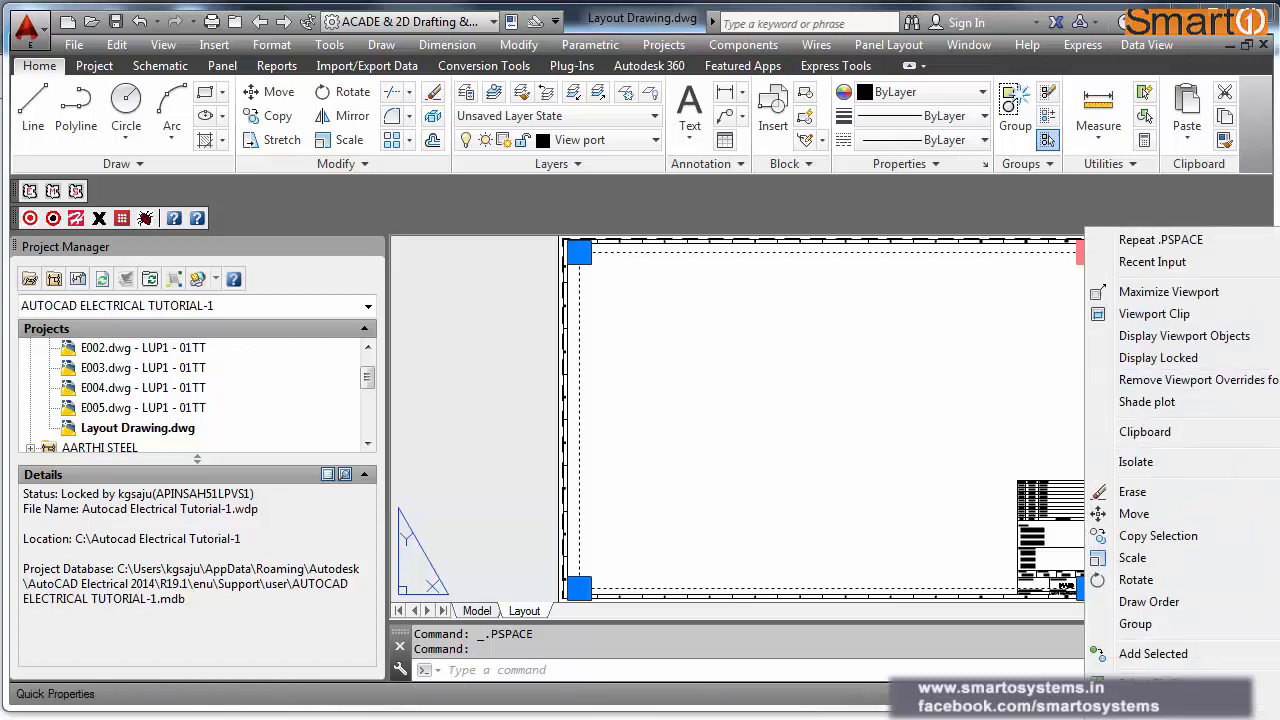
{"action": "left_click", "coordinate": [1043, 468]}
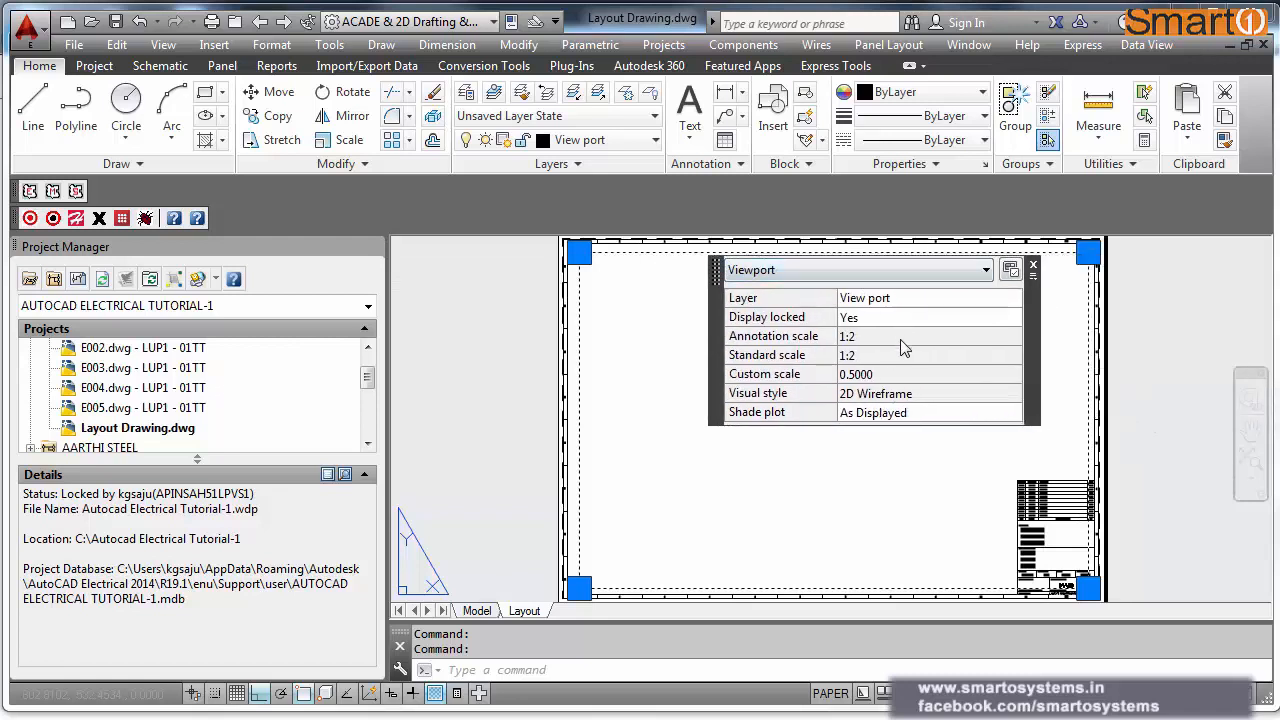
{"action": "left_click", "coordinate": [968, 320]}
{"action": "left_click", "coordinate": [1015, 319]}
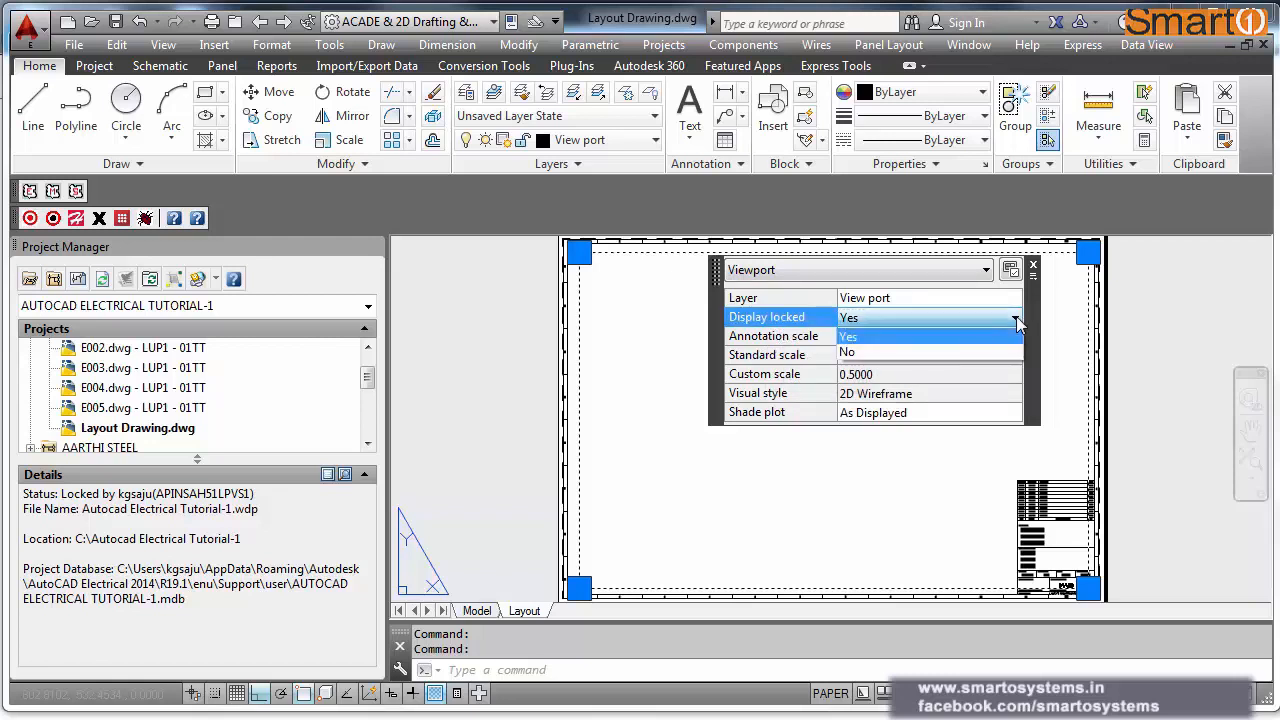
{"action": "left_click", "coordinate": [964, 350]}
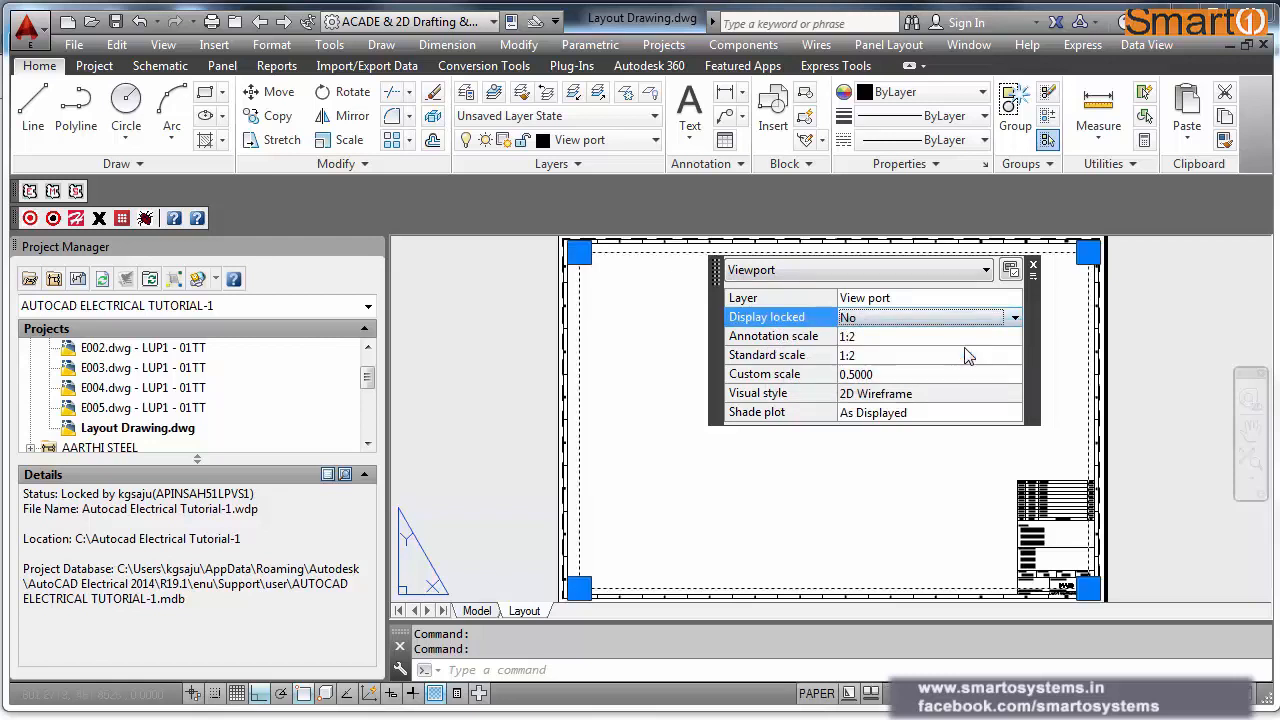
{"action": "left_click", "coordinate": [1032, 266]}
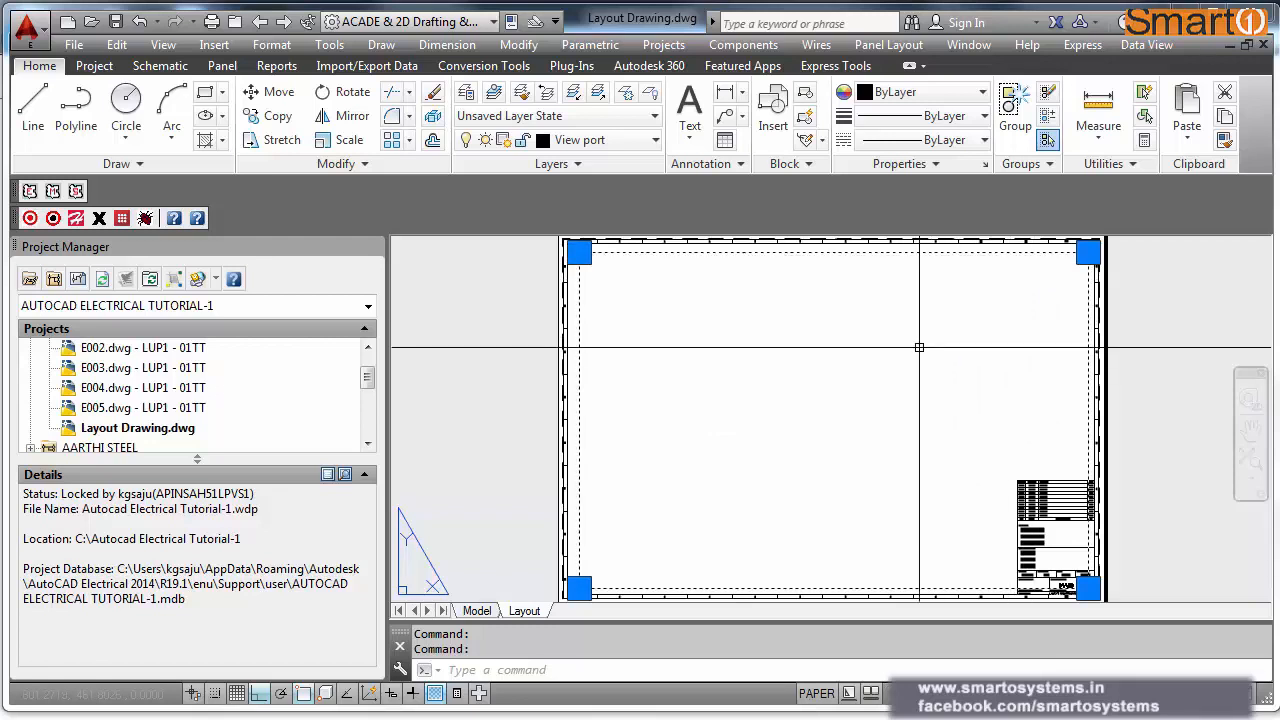
Step: Activate the viewport, zoom to extents, and frame the front, left side and right side cabinet views within it
{"action": "double_click", "coordinate": [919, 347]}
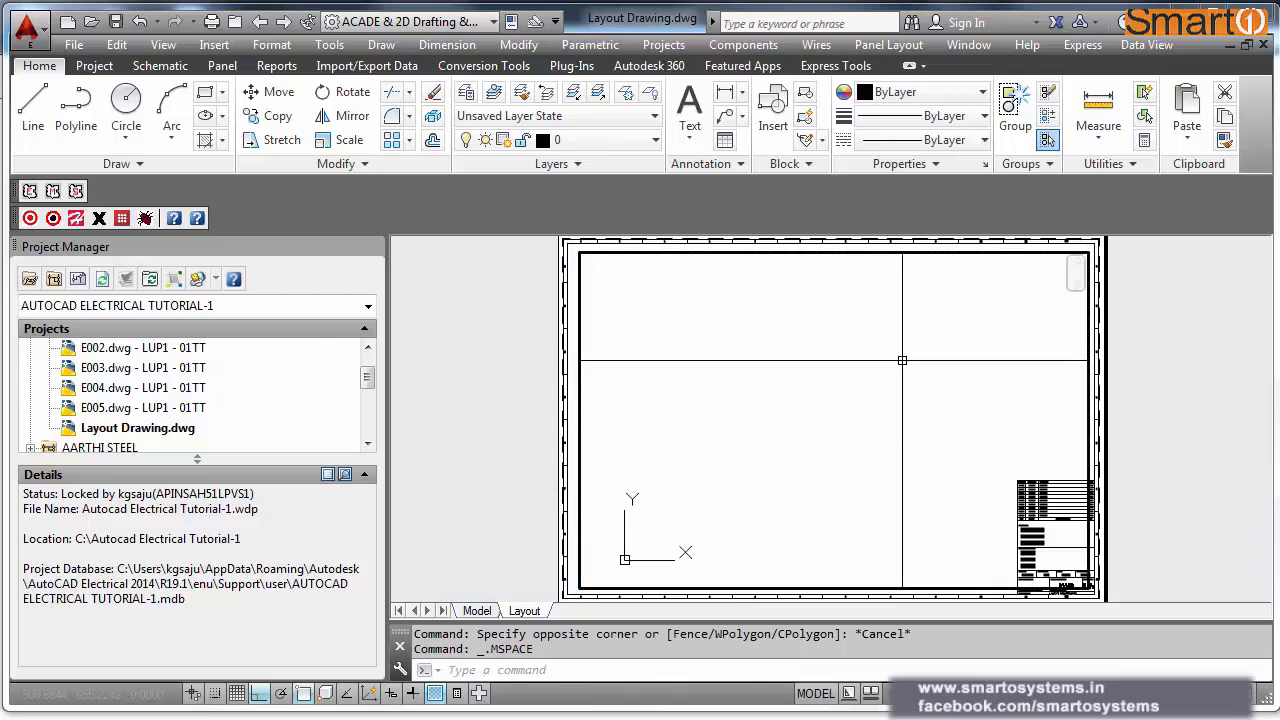
{"action": "type", "text": "z"}
{"action": "key", "text": "Return"}
{"action": "type", "text": "e"}
{"action": "key", "text": "Return"}
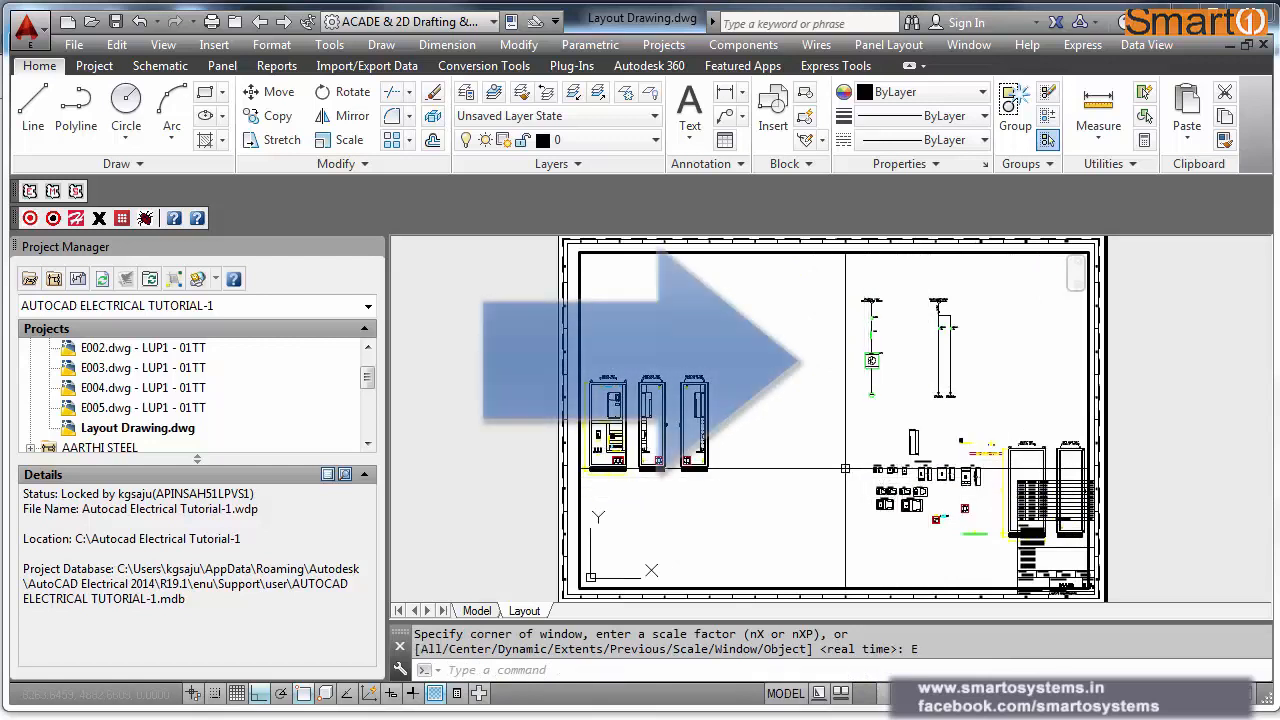
{"action": "middle_click_drag", "start_coordinate": [845, 469], "coordinate": [961, 463]}
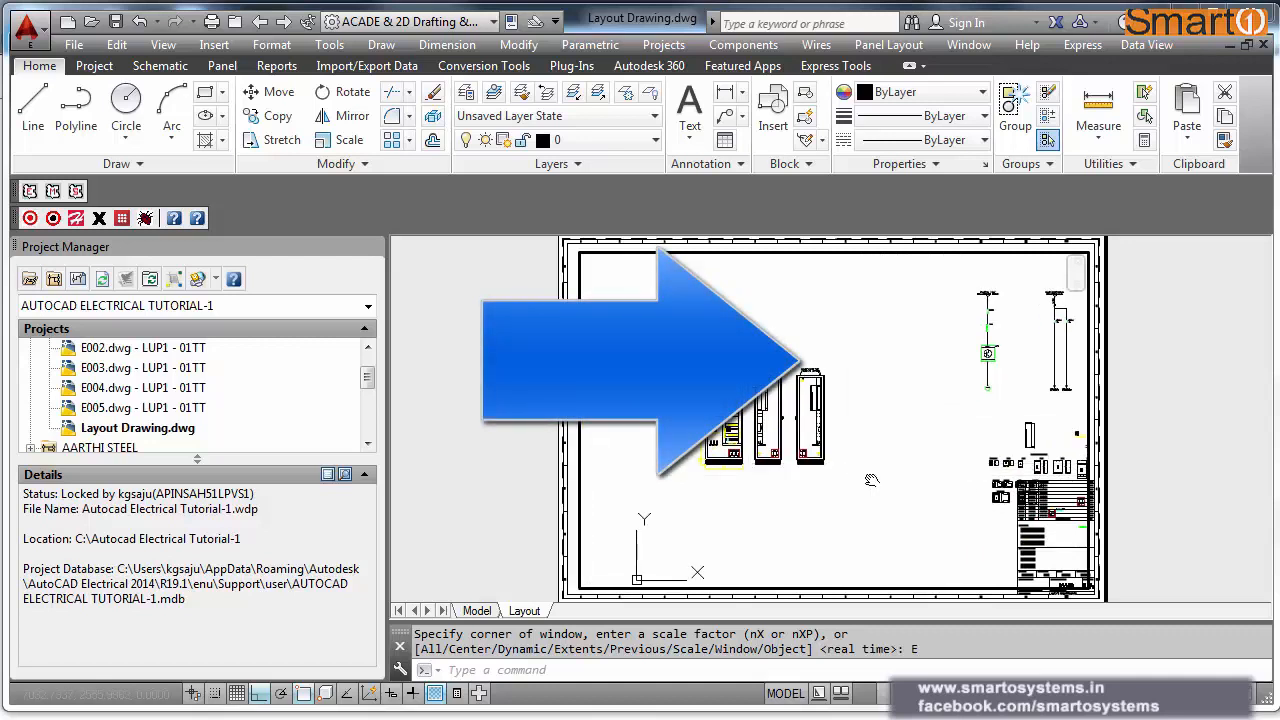
{"action": "middle_click_drag", "start_coordinate": [865, 475], "coordinate": [955, 487]}
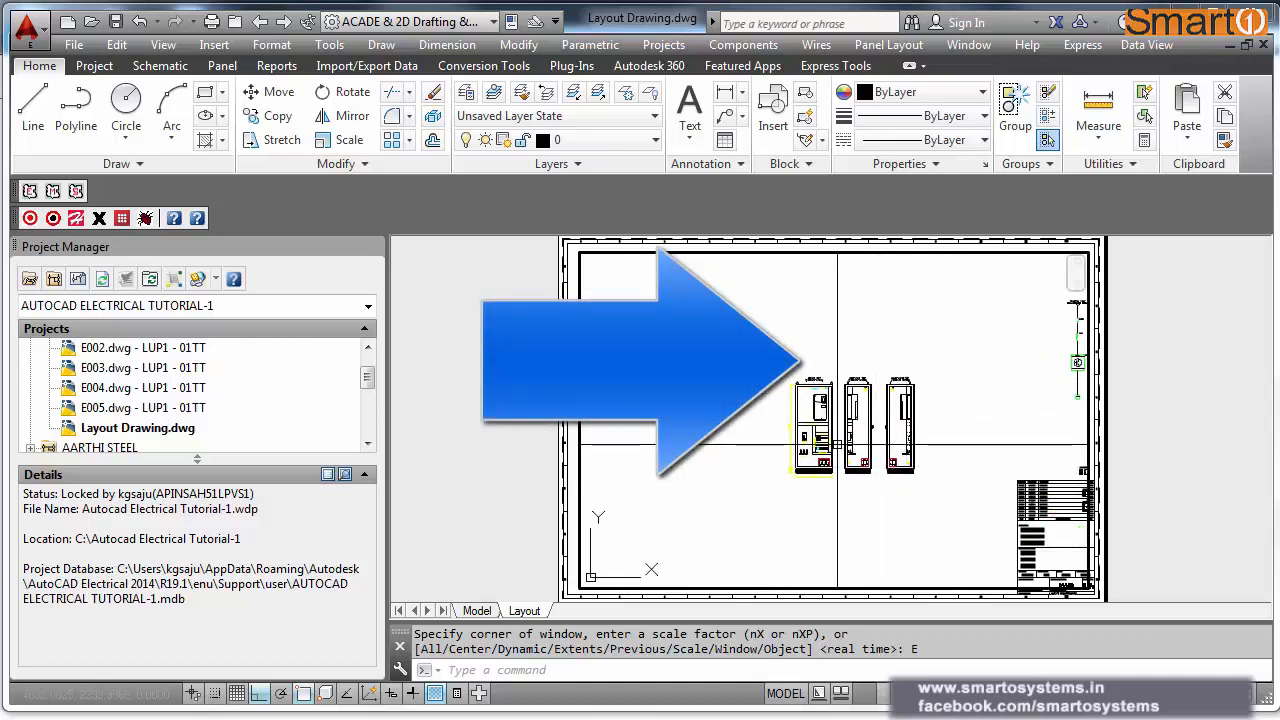
{"action": "scroll", "coordinate": [845, 440], "scroll_direction": "up", "scroll_amount": 4}
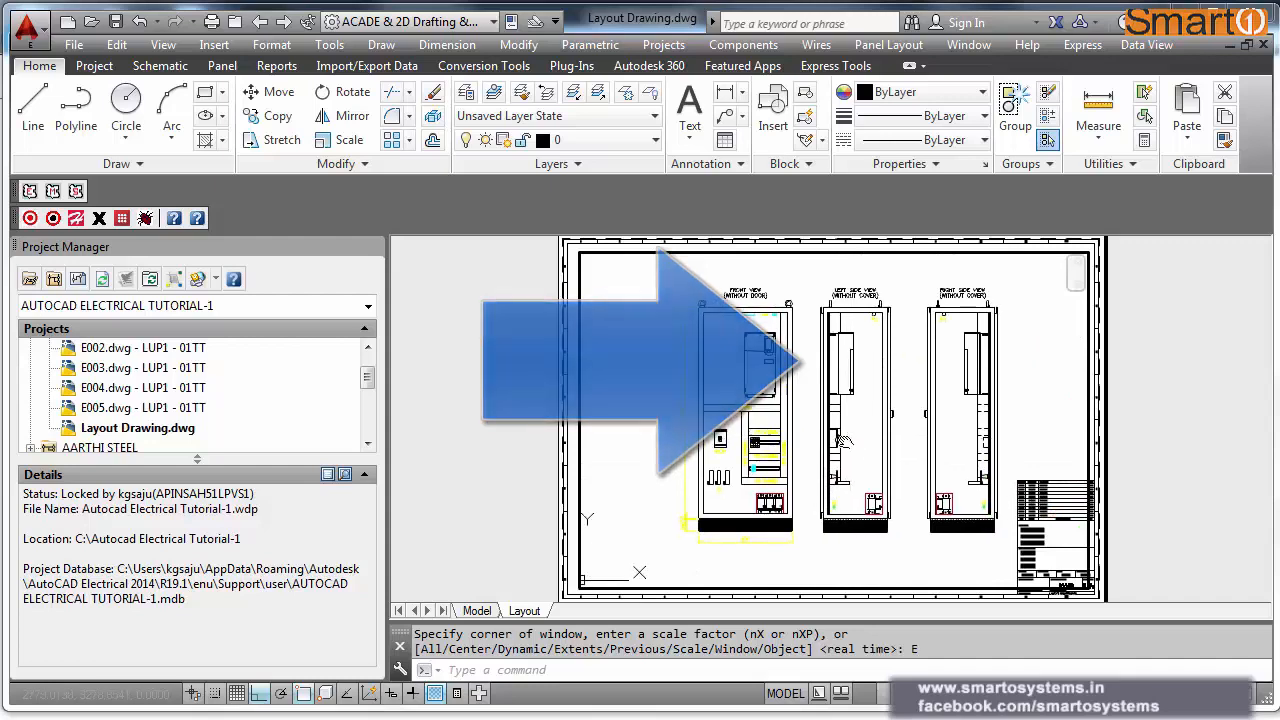
Step: Zoom by window to the three cabinet views inside the viewport and shift them clear of the title block
{"action": "scroll", "coordinate": [880, 386], "scroll_direction": "up", "scroll_amount": 1}
{"action": "scroll", "coordinate": [880, 388], "scroll_direction": "down", "scroll_amount": 1}
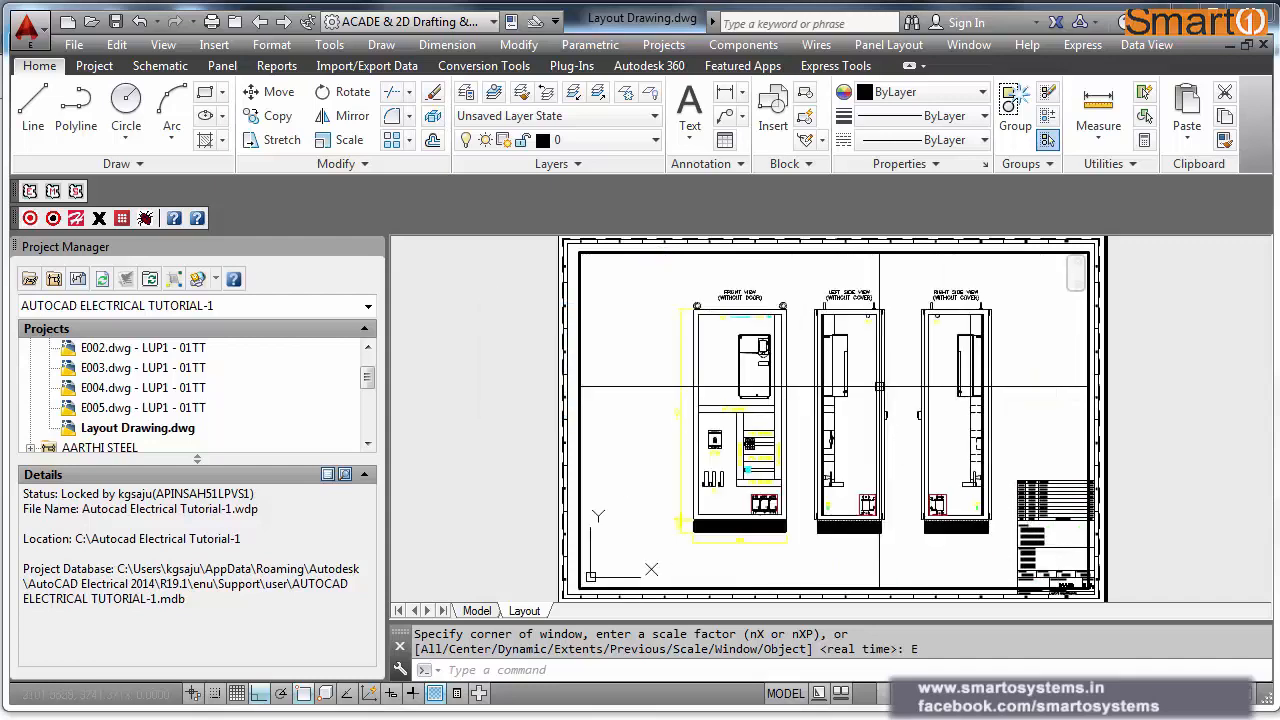
{"action": "type", "text": "Z"}
{"action": "key", "text": "Return"}
{"action": "type", "text": "W"}
{"action": "key", "text": "Return"}
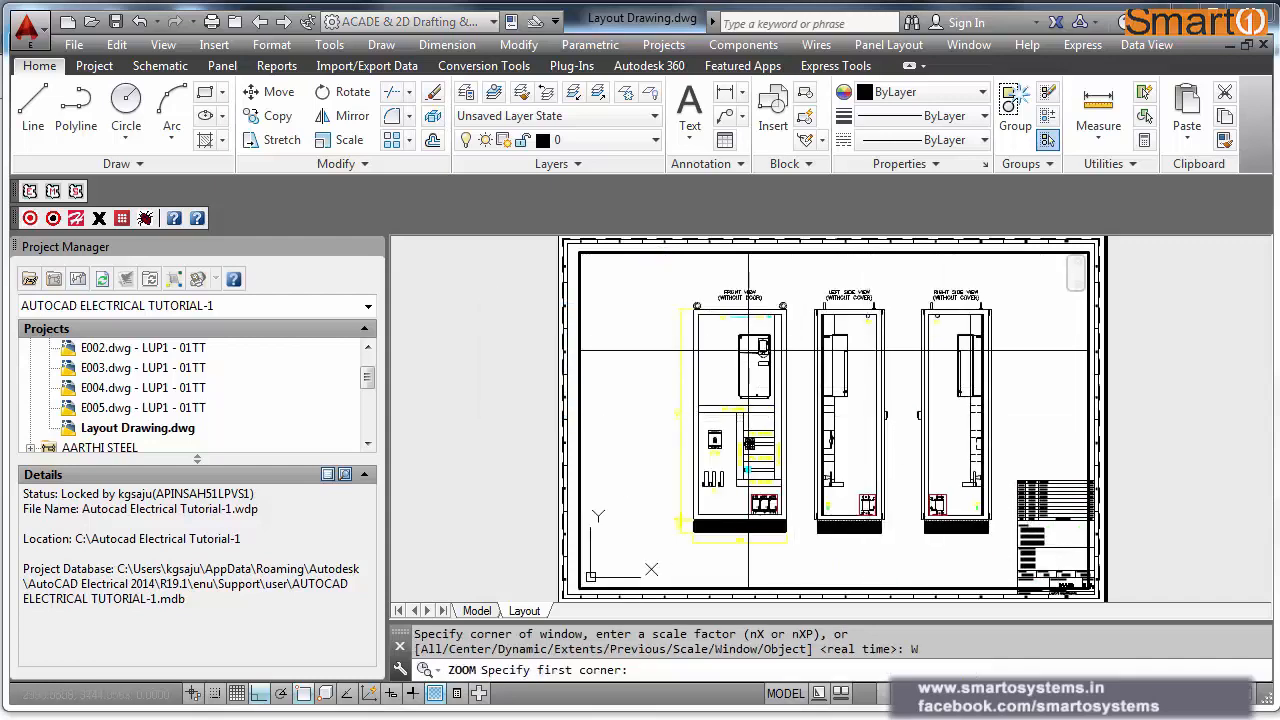
{"action": "left_click", "coordinate": [658, 286]}
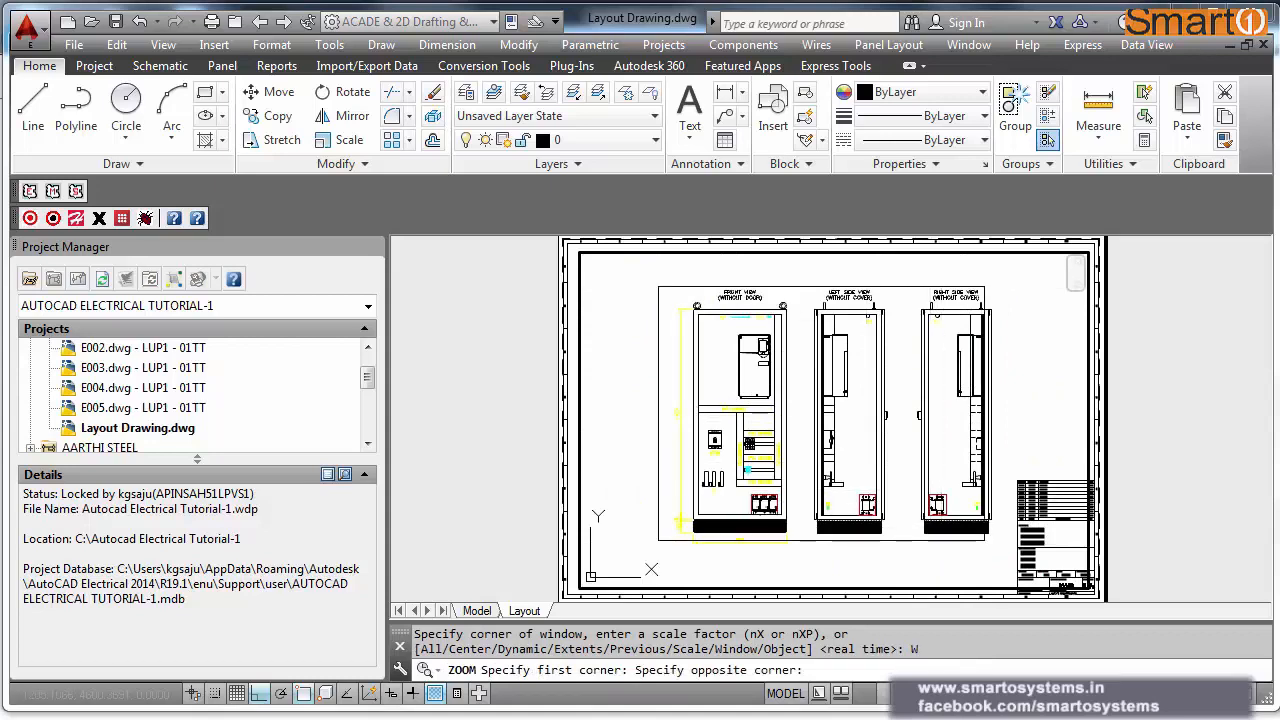
{"action": "left_click", "coordinate": [1002, 545]}
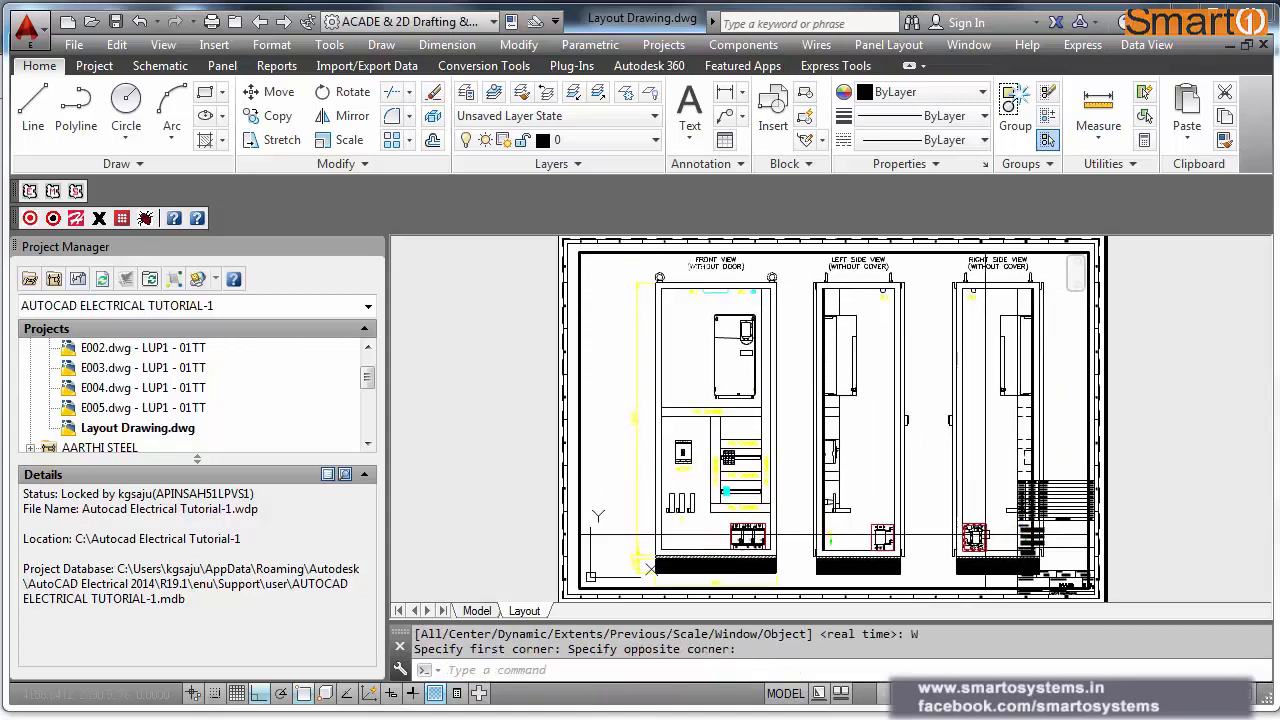
{"action": "middle_click_drag", "start_coordinate": [964, 535], "coordinate": [942, 540]}
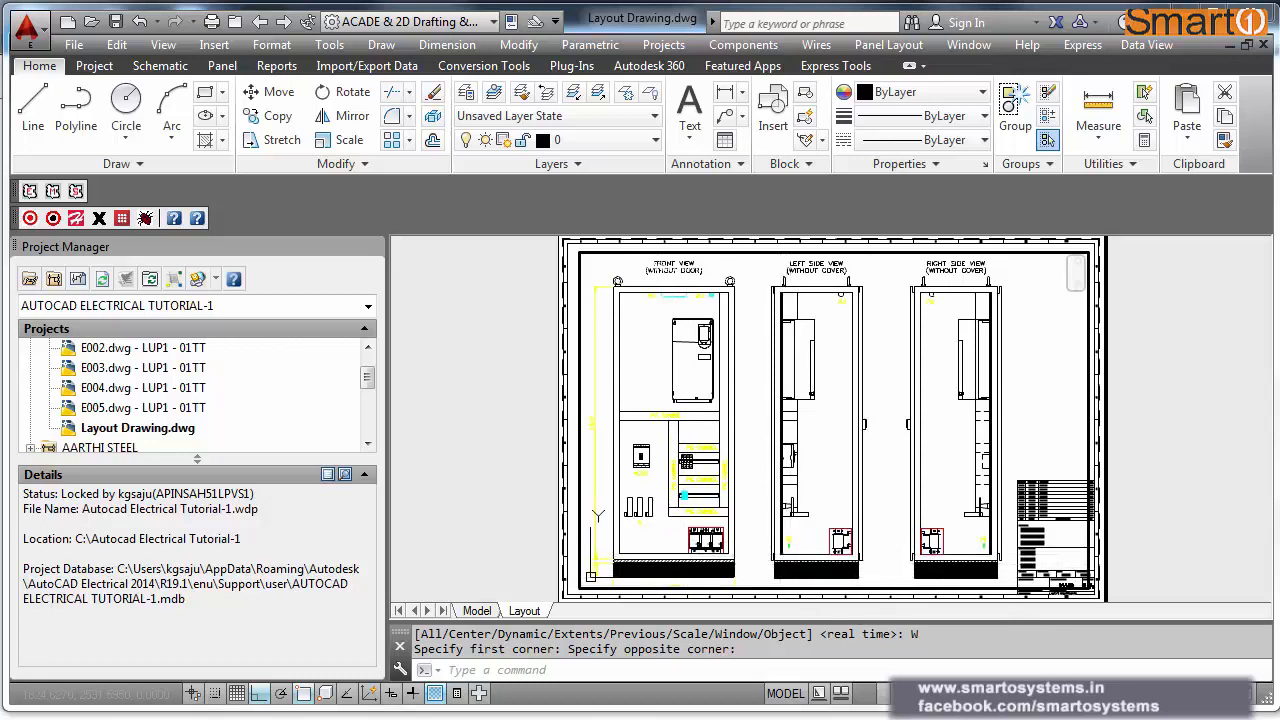
Step: Try viewport scales of 1:10, 1:8, 1:5 and 1:4 for the cabinet views
{"action": "left_click", "coordinate": [950, 694]}
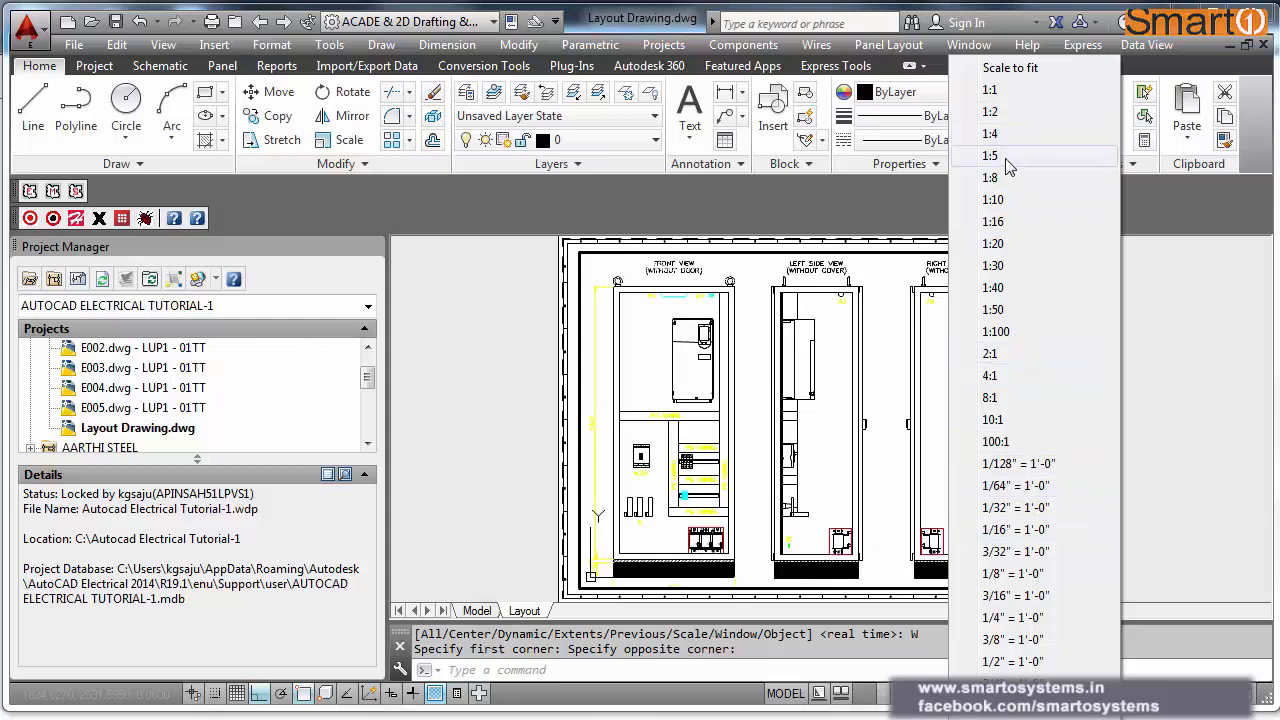
{"action": "left_click", "coordinate": [995, 199]}
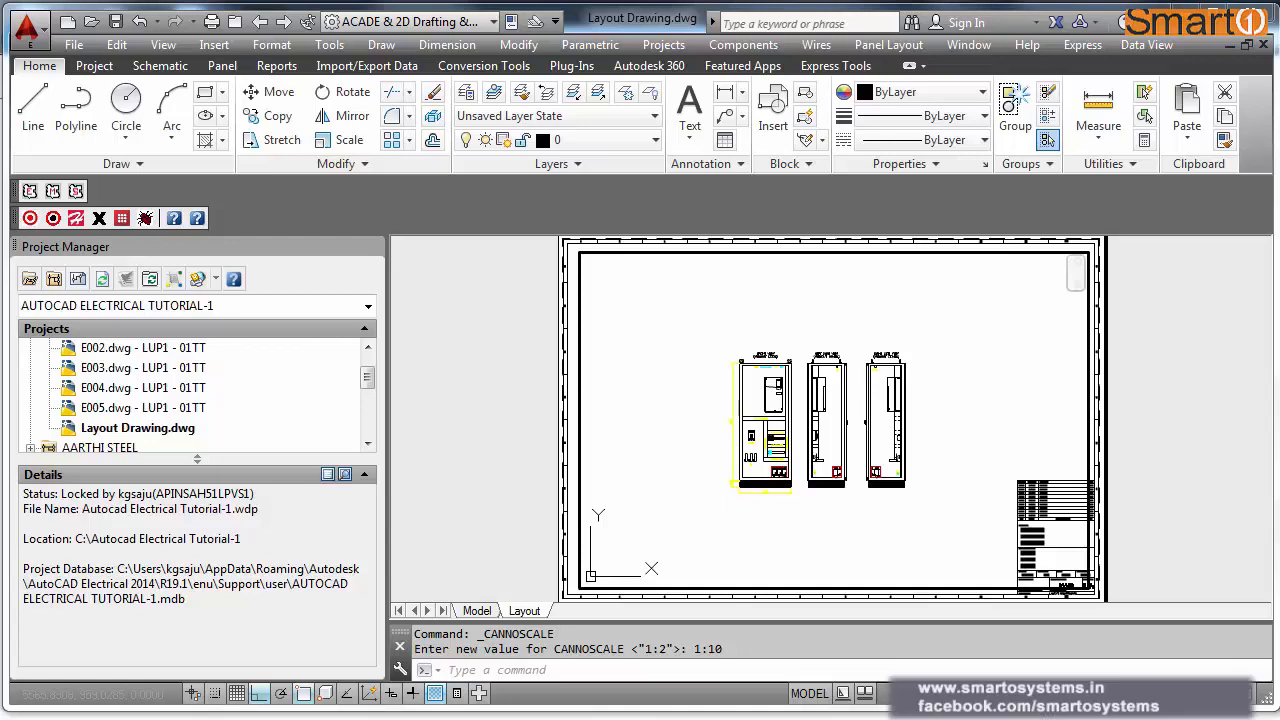
{"action": "left_click", "coordinate": [1100, 693]}
{"action": "left_click", "coordinate": [1050, 177]}
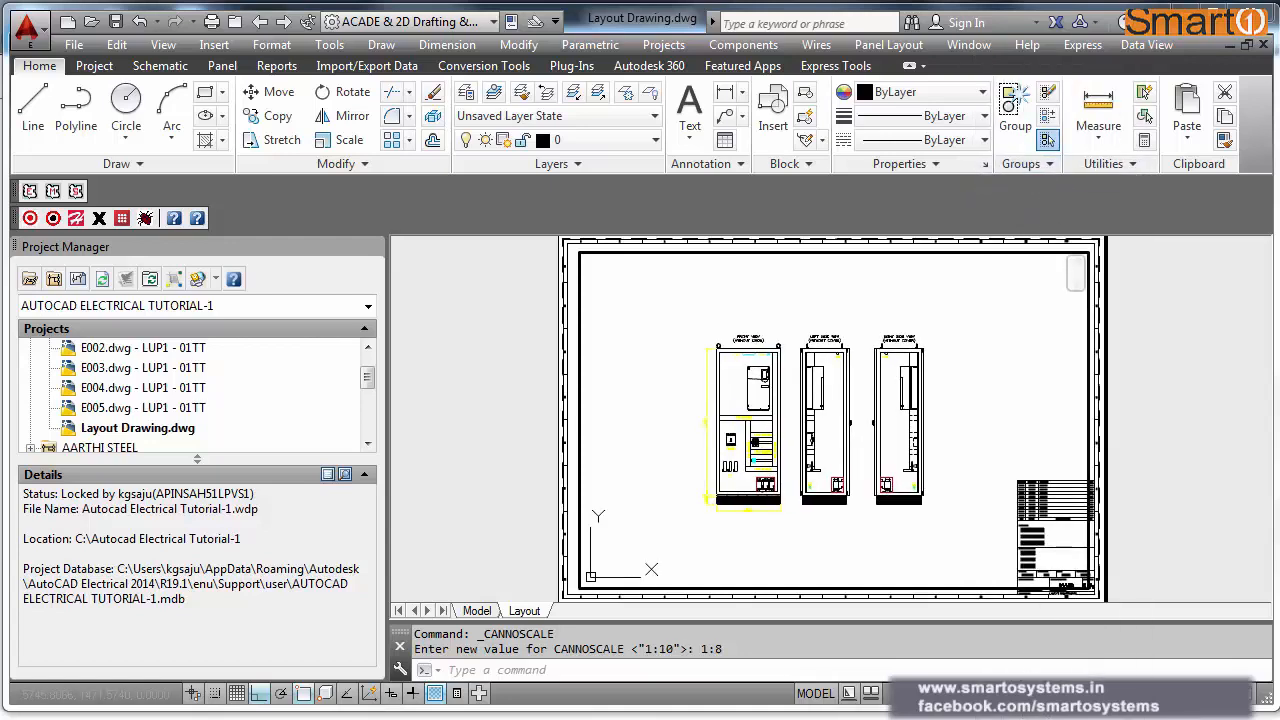
{"action": "left_click", "coordinate": [1100, 693]}
{"action": "left_click", "coordinate": [1038, 168]}
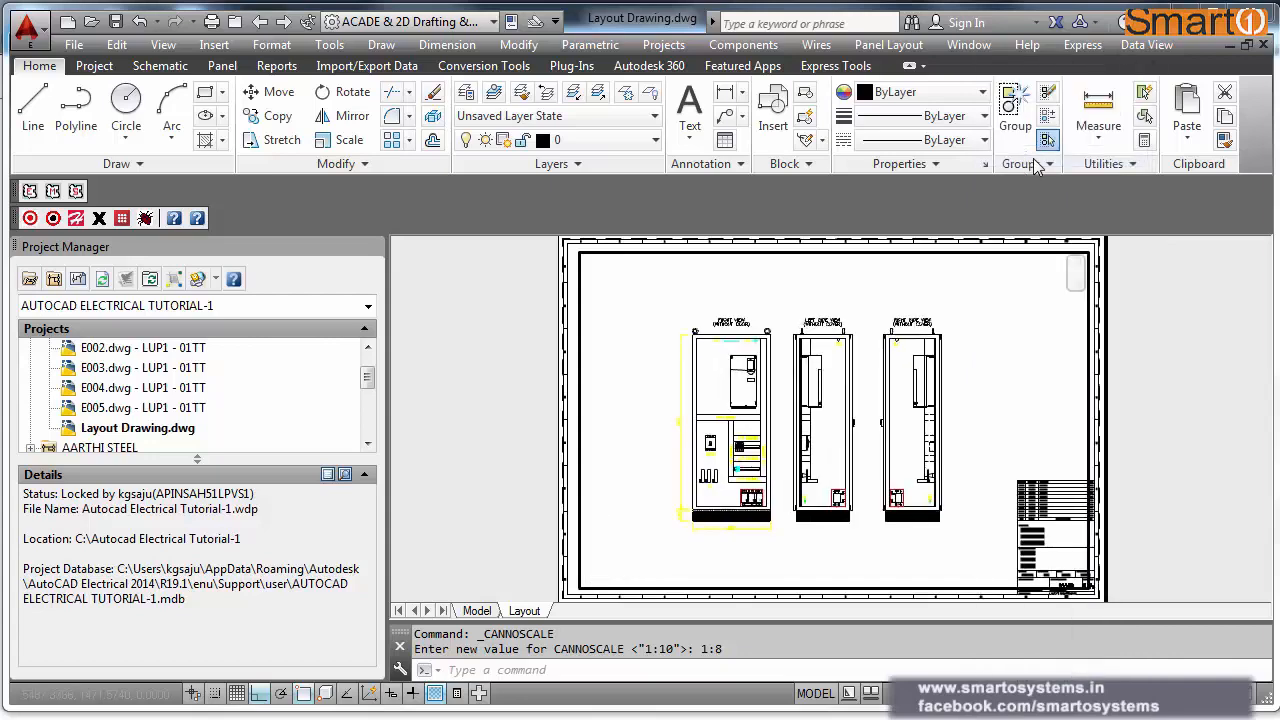
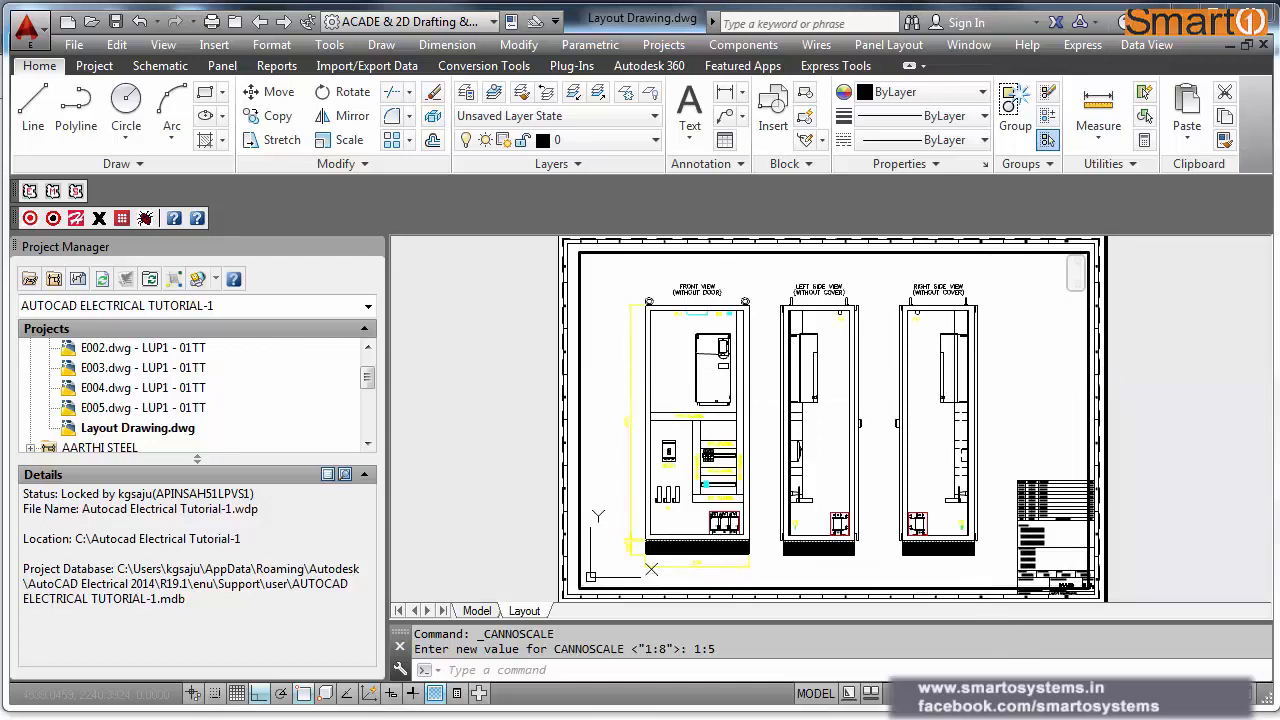
{"action": "left_click", "coordinate": [995, 693]}
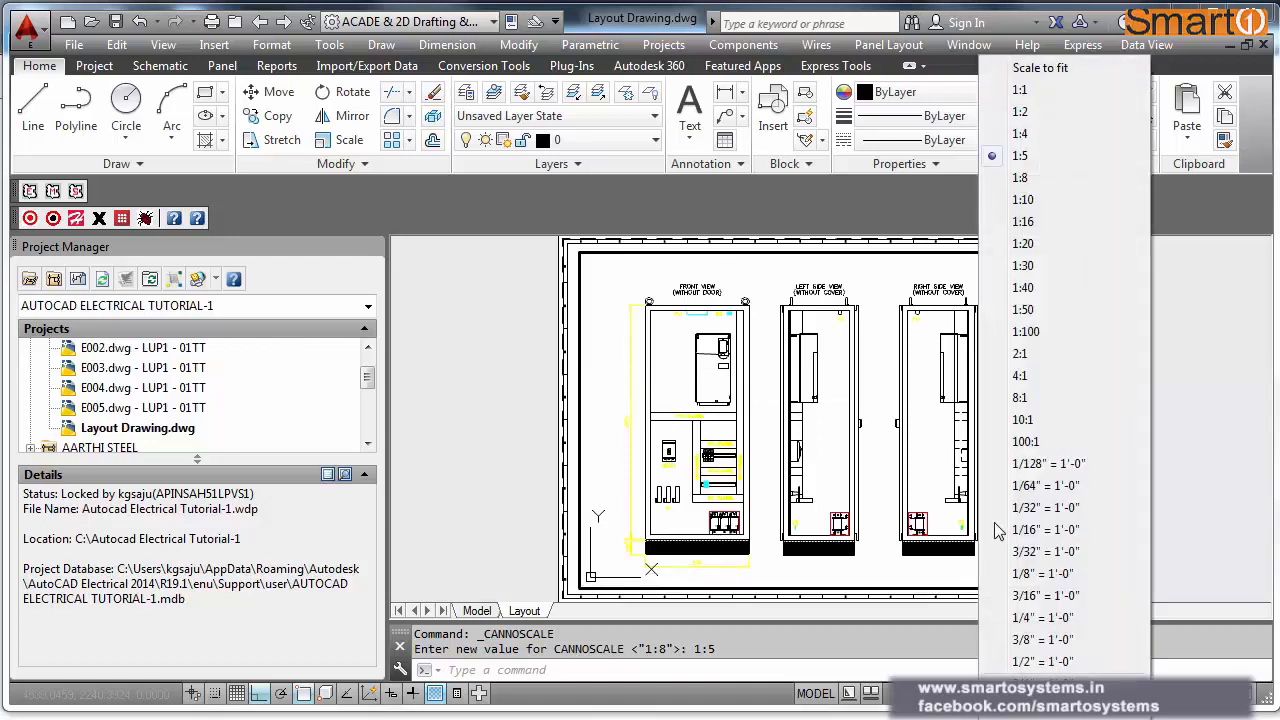
{"action": "left_click", "coordinate": [1036, 140]}
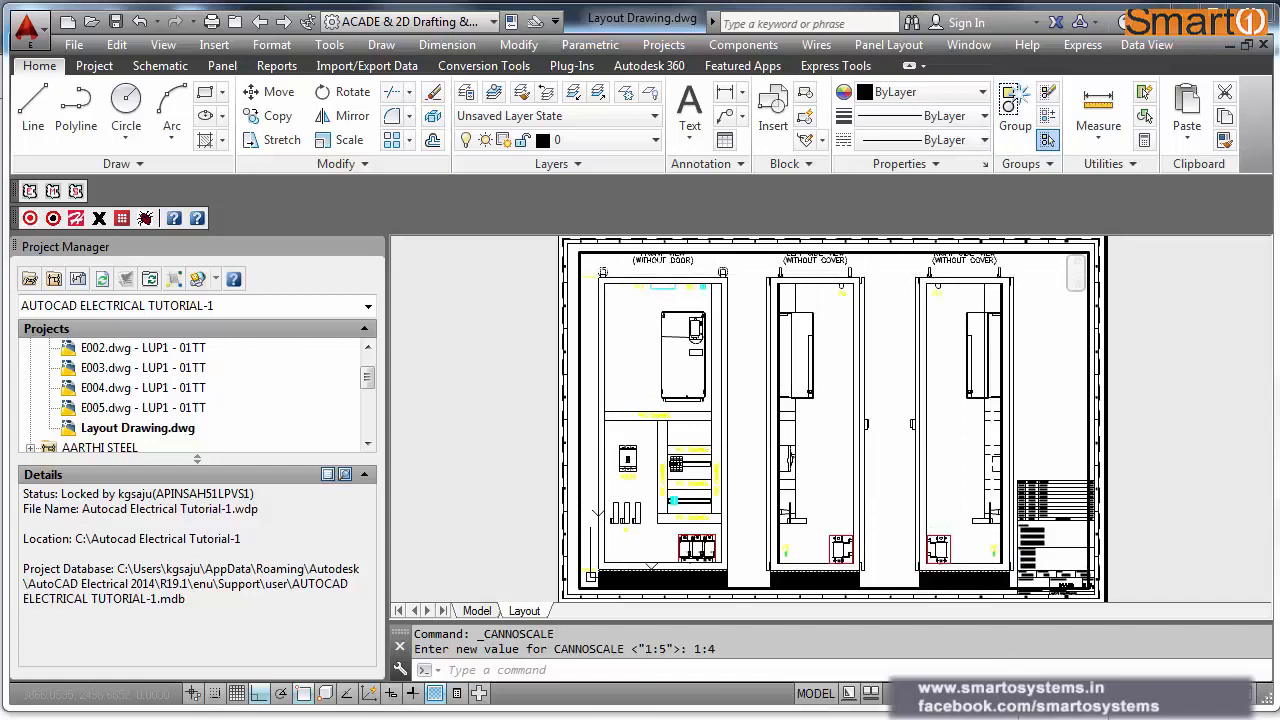
Step: Set the viewport scale to 1:5 and return to paper space
{"action": "left_click", "coordinate": [997, 693]}
{"action": "left_click", "coordinate": [1056, 163]}
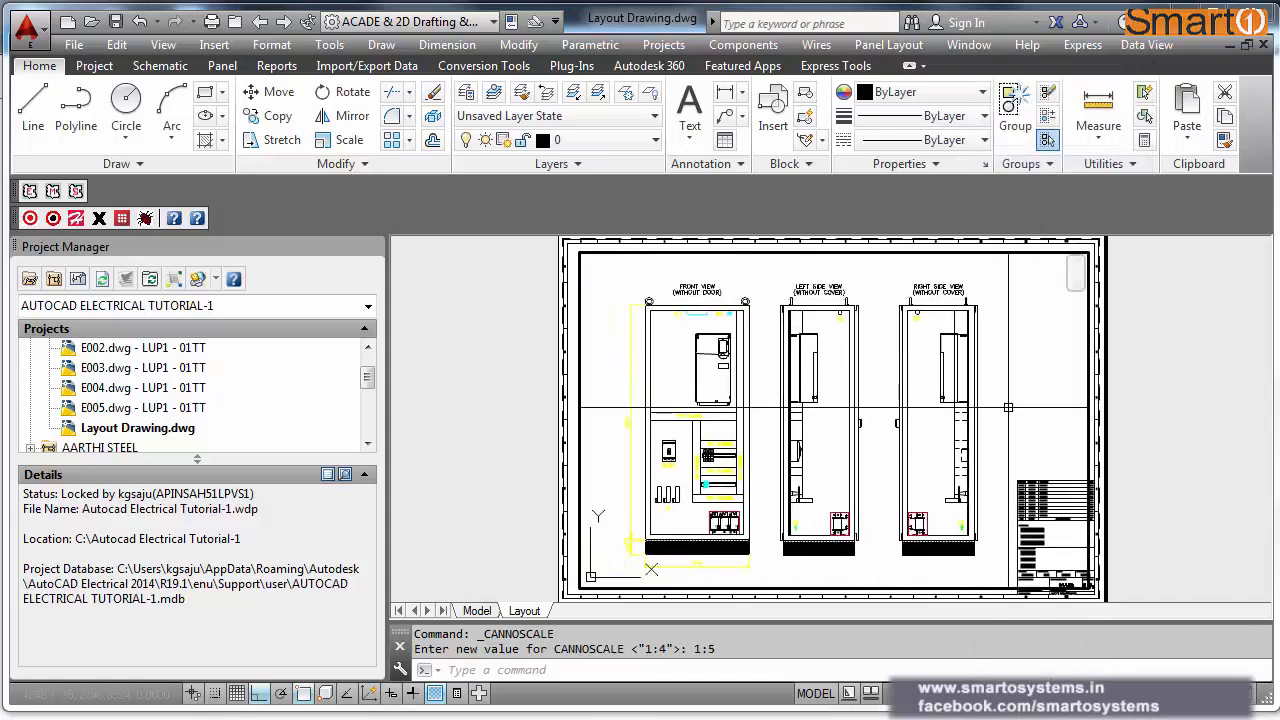
{"action": "double_click", "coordinate": [1136, 408]}
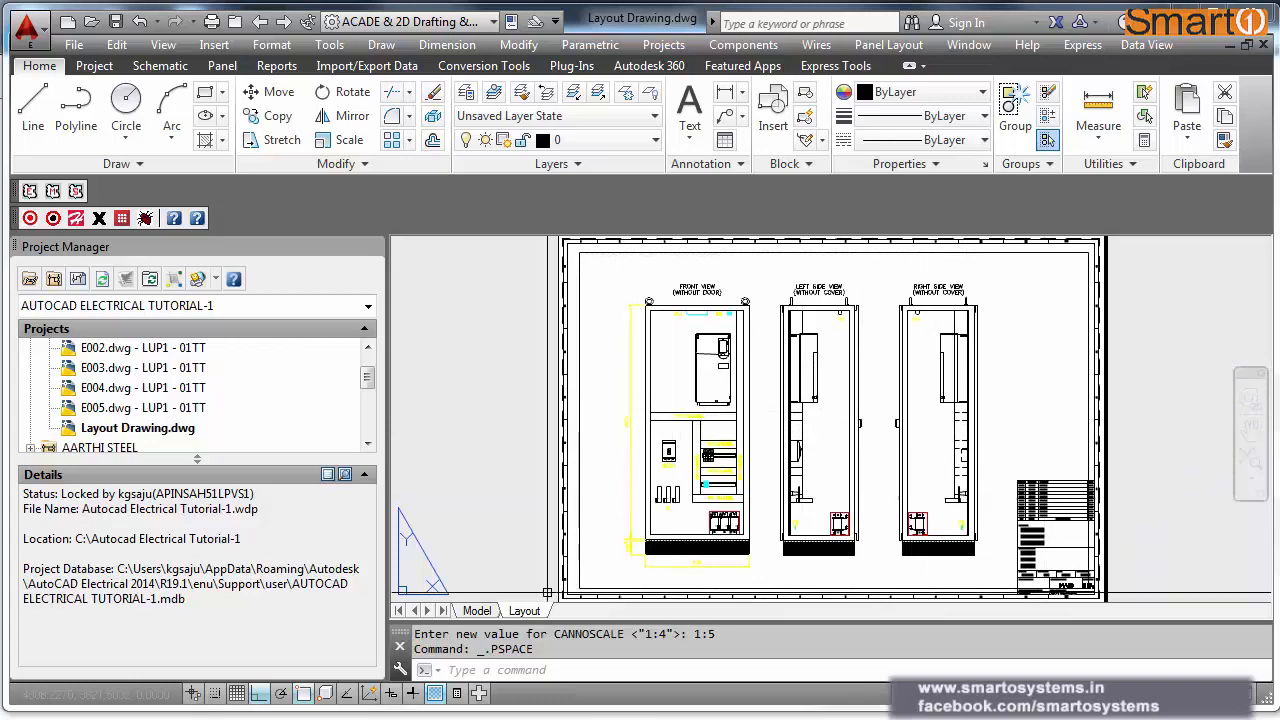
Step: Switch to model space and look over the cabinet views, component blocks and empty cabinet outlines
{"action": "left_click", "coordinate": [477, 611]}
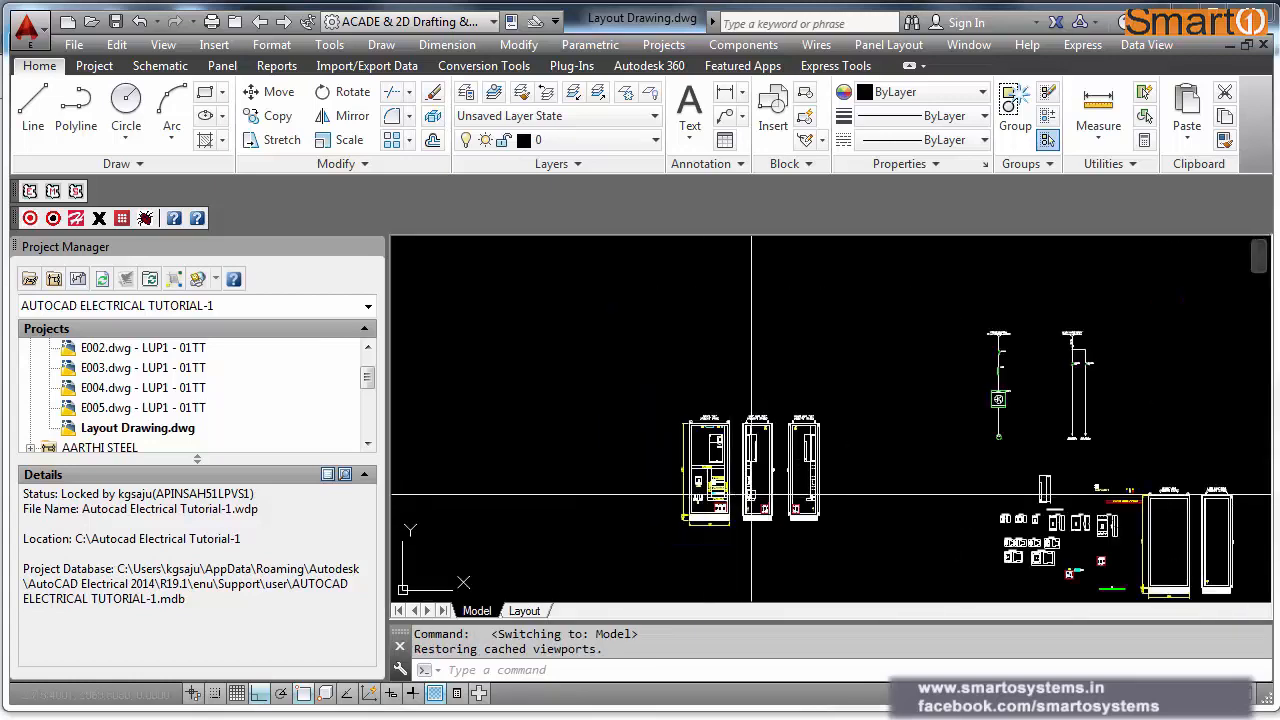
{"action": "scroll", "coordinate": [620, 416], "scroll_direction": "down", "scroll_amount": 2}
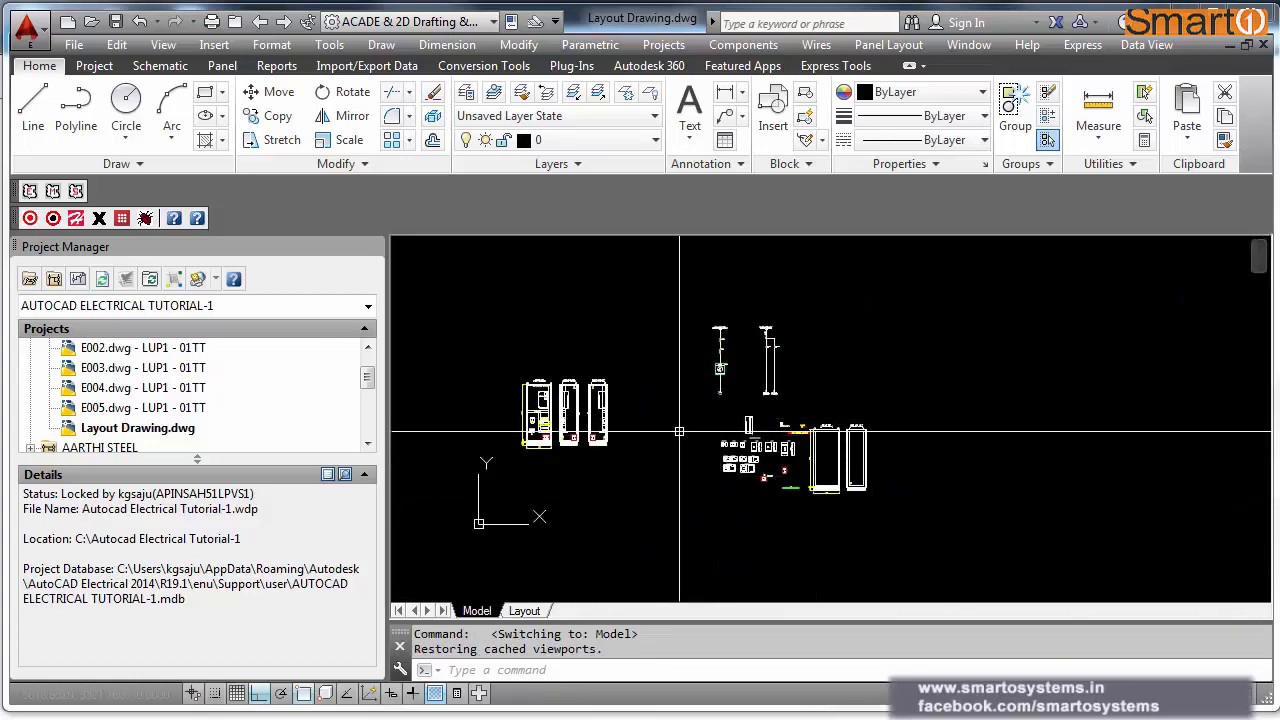
{"action": "middle_click", "coordinate": [680, 432]}
{"action": "middle_click", "coordinate": [680, 432]}
{"action": "middle_click_drag", "start_coordinate": [1028, 426], "coordinate": [743, 429]}
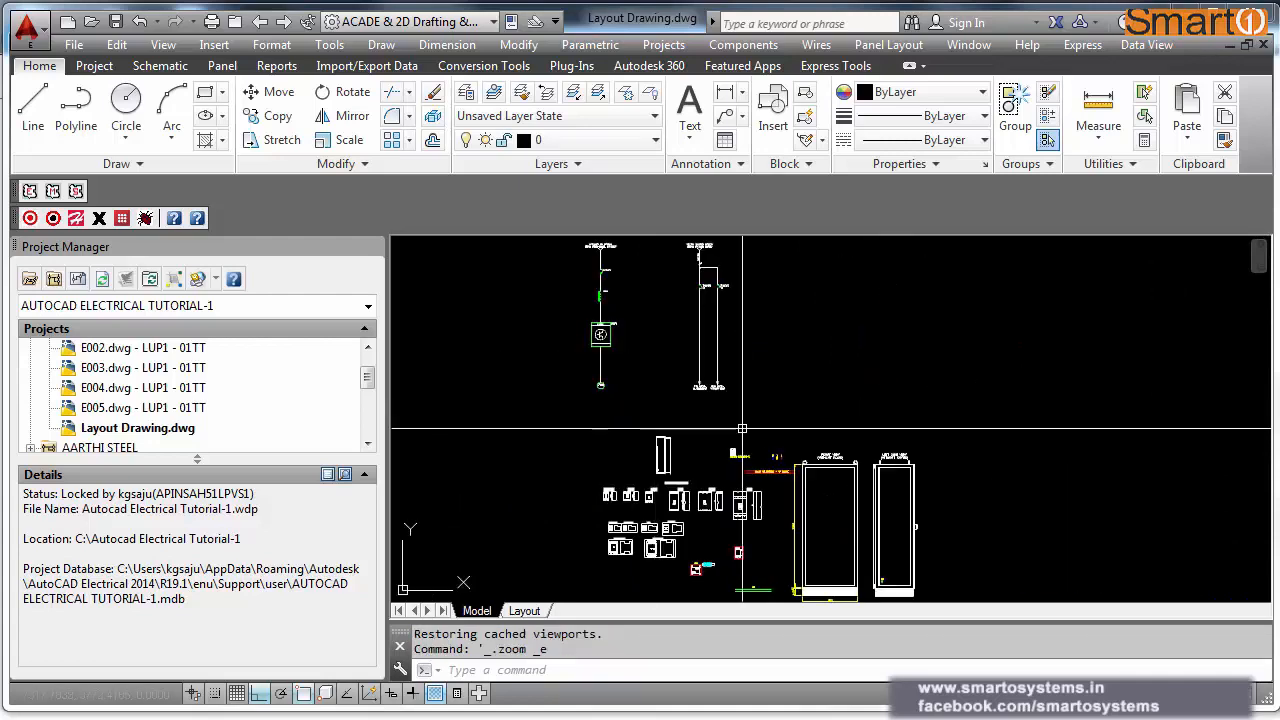
{"action": "scroll", "coordinate": [768, 470], "scroll_direction": "up", "scroll_amount": 2}
{"action": "middle_click_drag", "start_coordinate": [768, 470], "coordinate": [760, 373]}
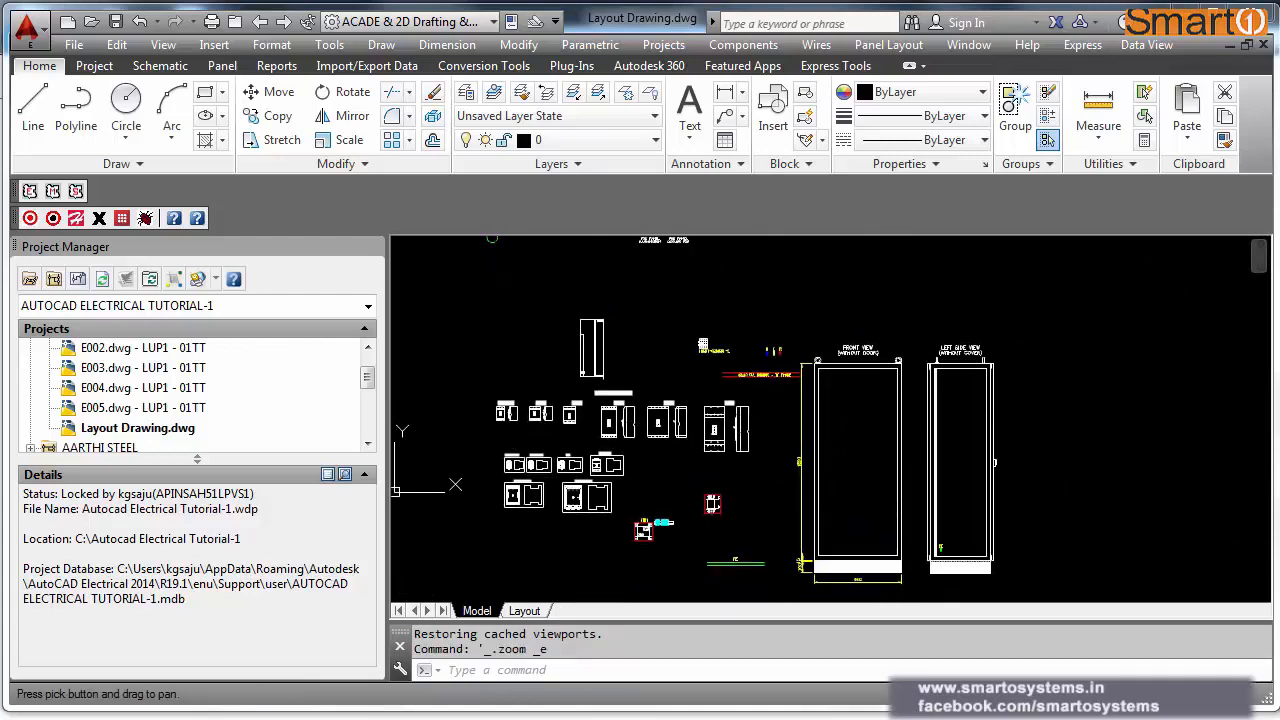
Step: Compare the three cabinet views in model space with their presentation on the Layout sheet, ending on the sheet
{"action": "left_click", "coordinate": [540, 611]}
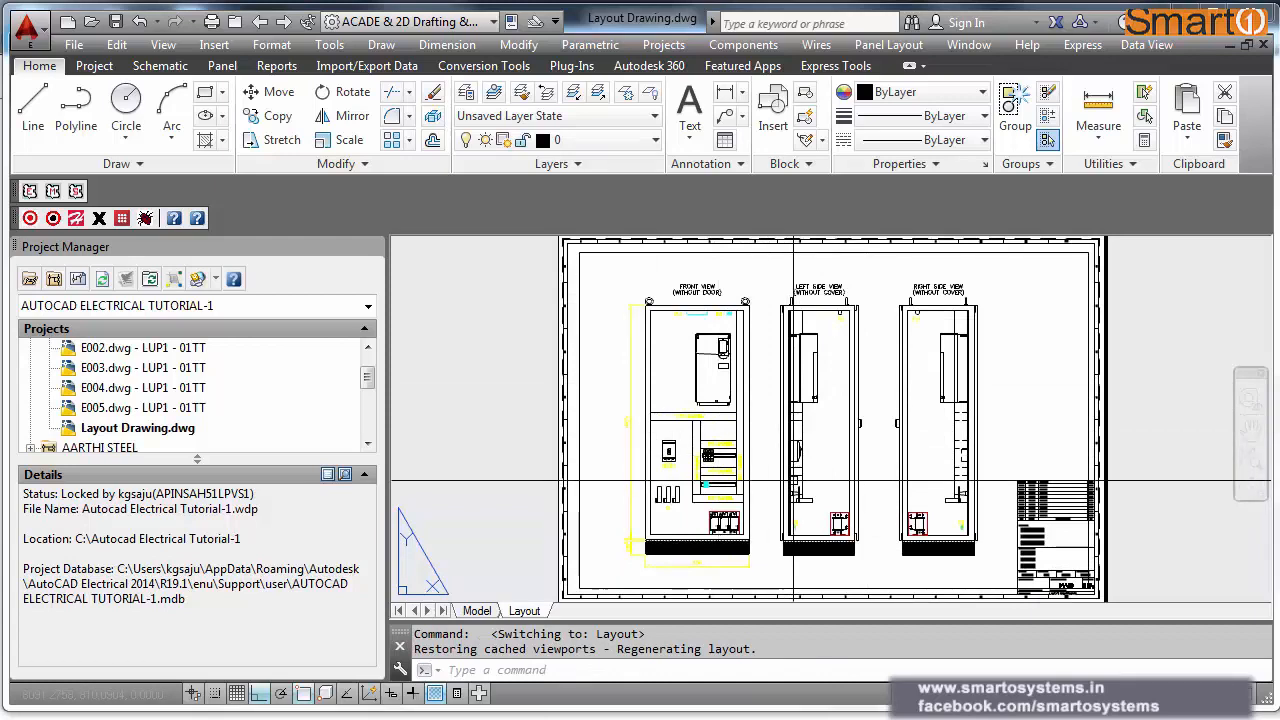
{"action": "left_click", "coordinate": [478, 610]}
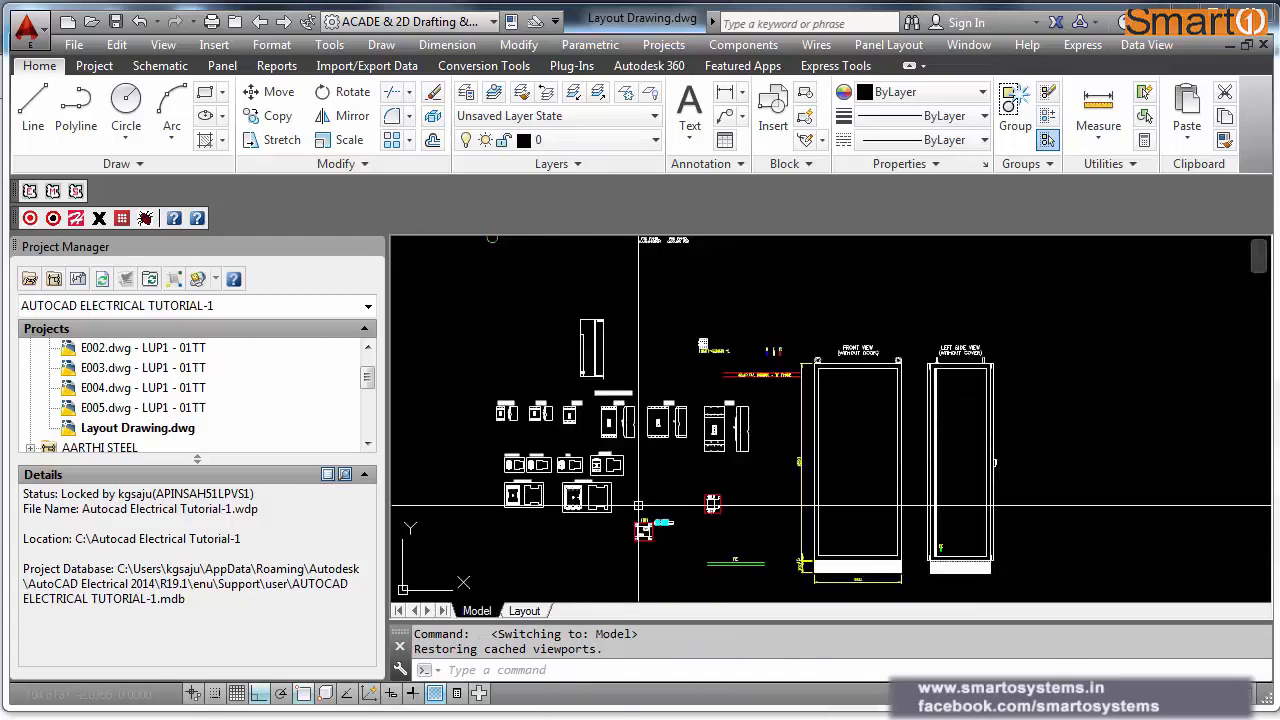
{"action": "middle_click", "coordinate": [638, 505]}
{"action": "middle_click", "coordinate": [638, 505]}
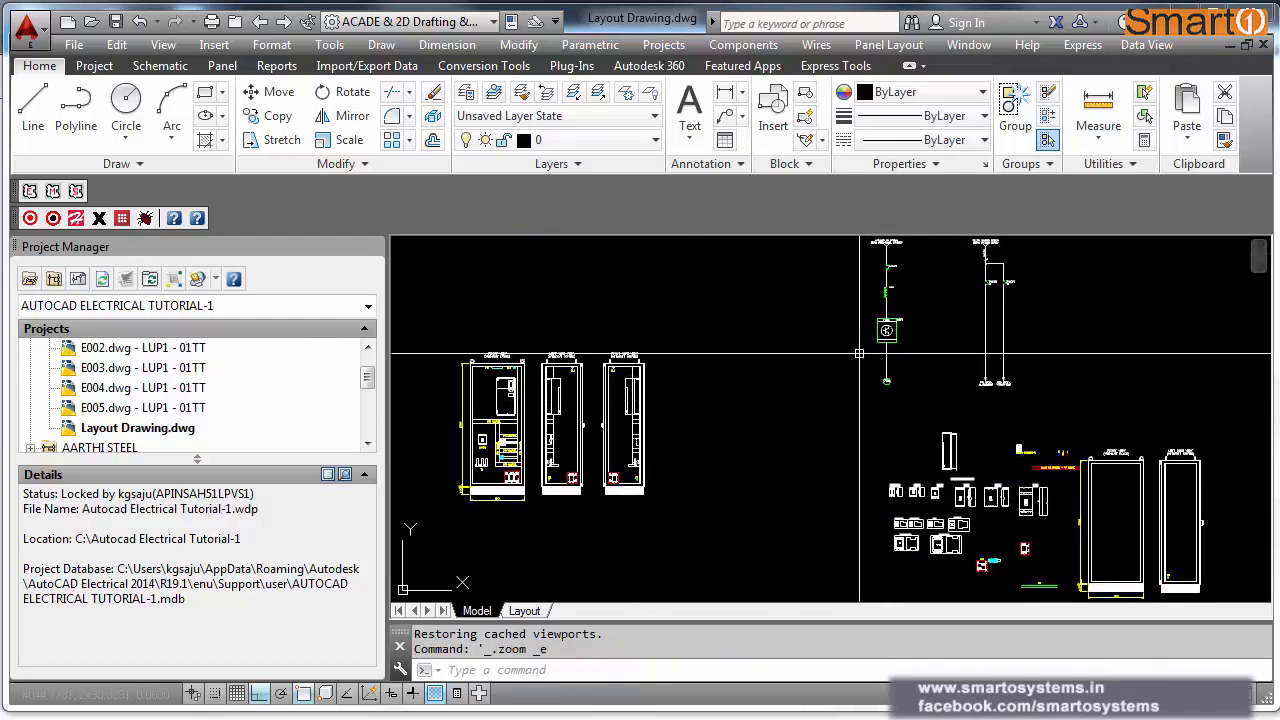
{"action": "scroll", "coordinate": [862, 356], "scroll_direction": "down", "scroll_amount": 2}
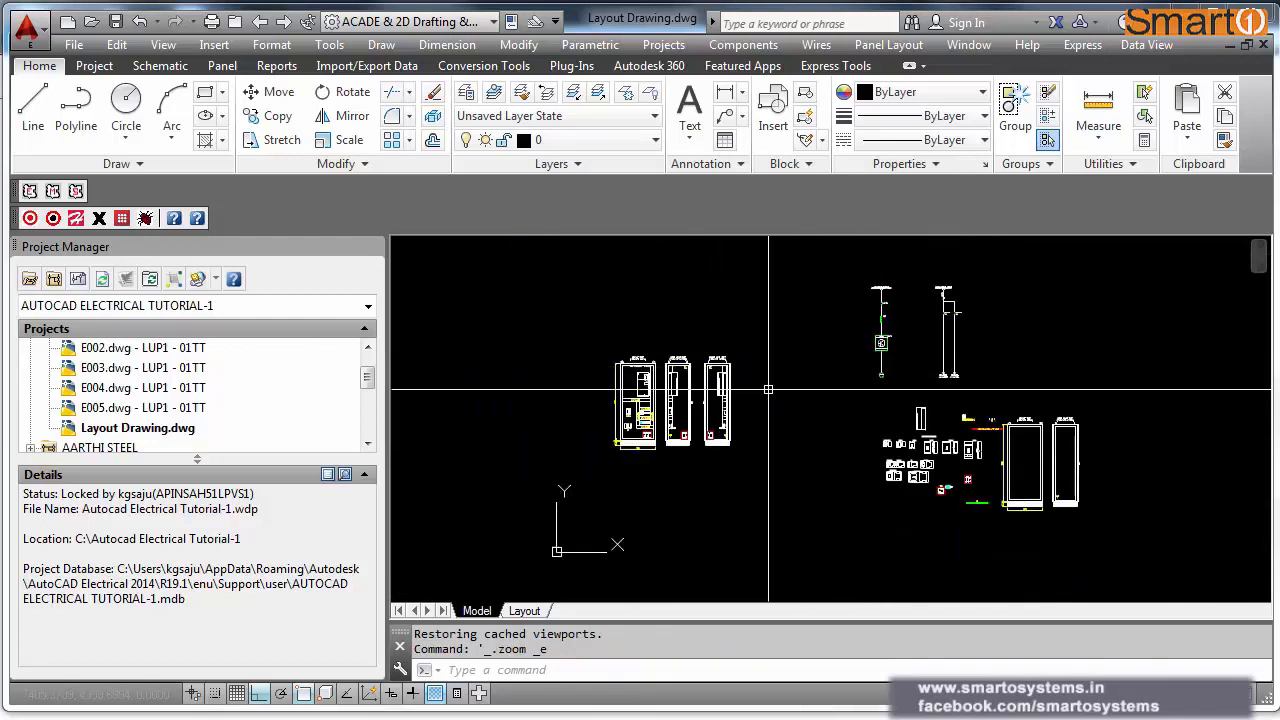
{"action": "scroll", "coordinate": [768, 389], "scroll_direction": "up", "scroll_amount": 2}
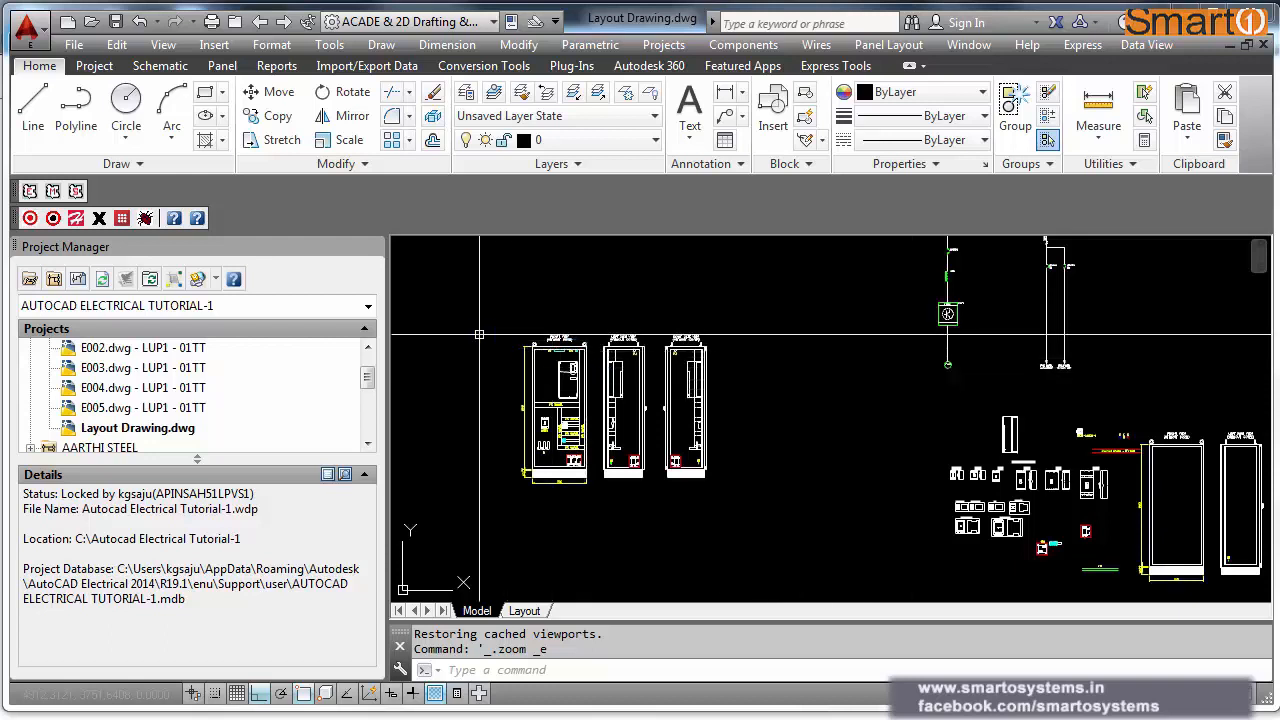
{"action": "scroll", "coordinate": [500, 326], "scroll_direction": "up", "scroll_amount": 2}
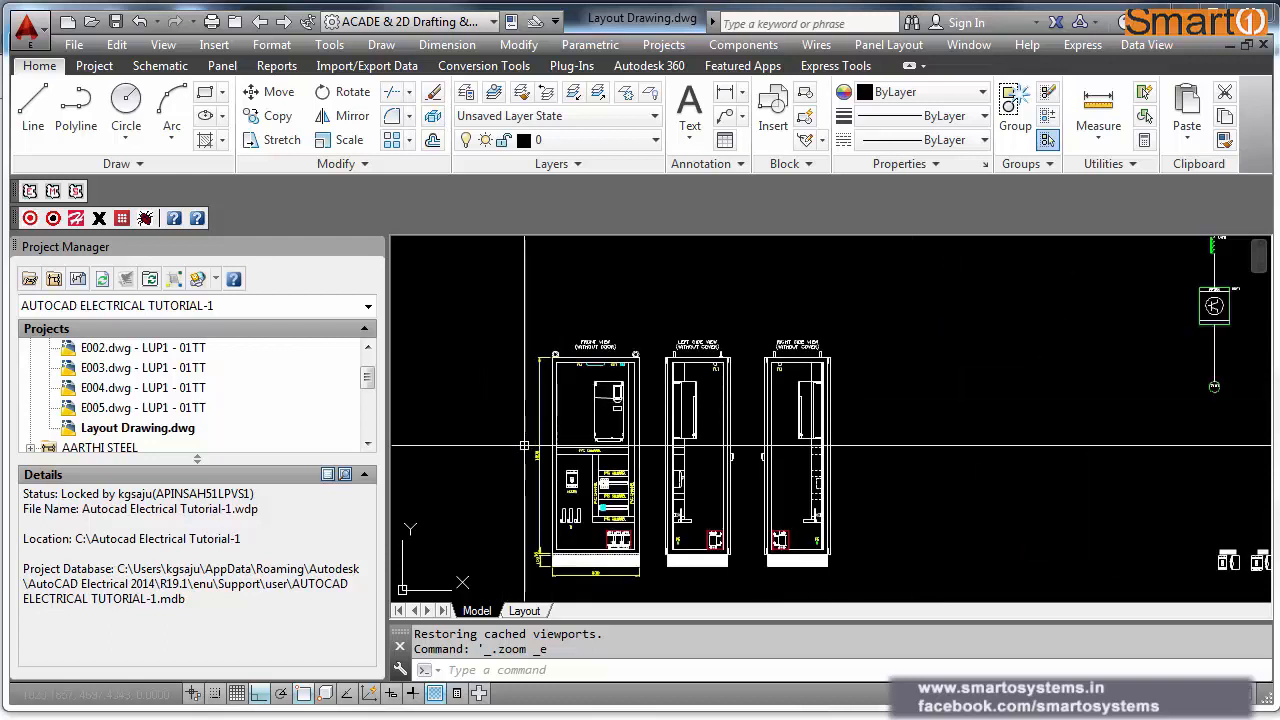
{"action": "left_click", "coordinate": [522, 611]}
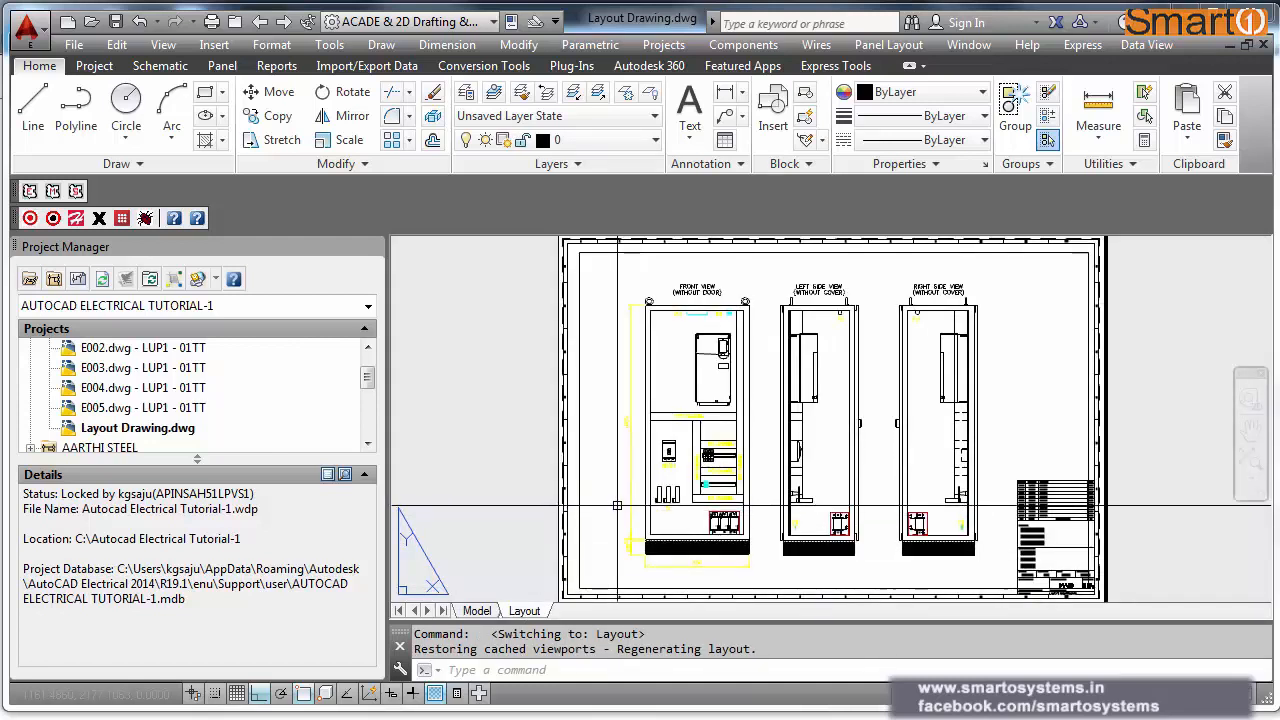
{"action": "left_click", "coordinate": [477, 611]}
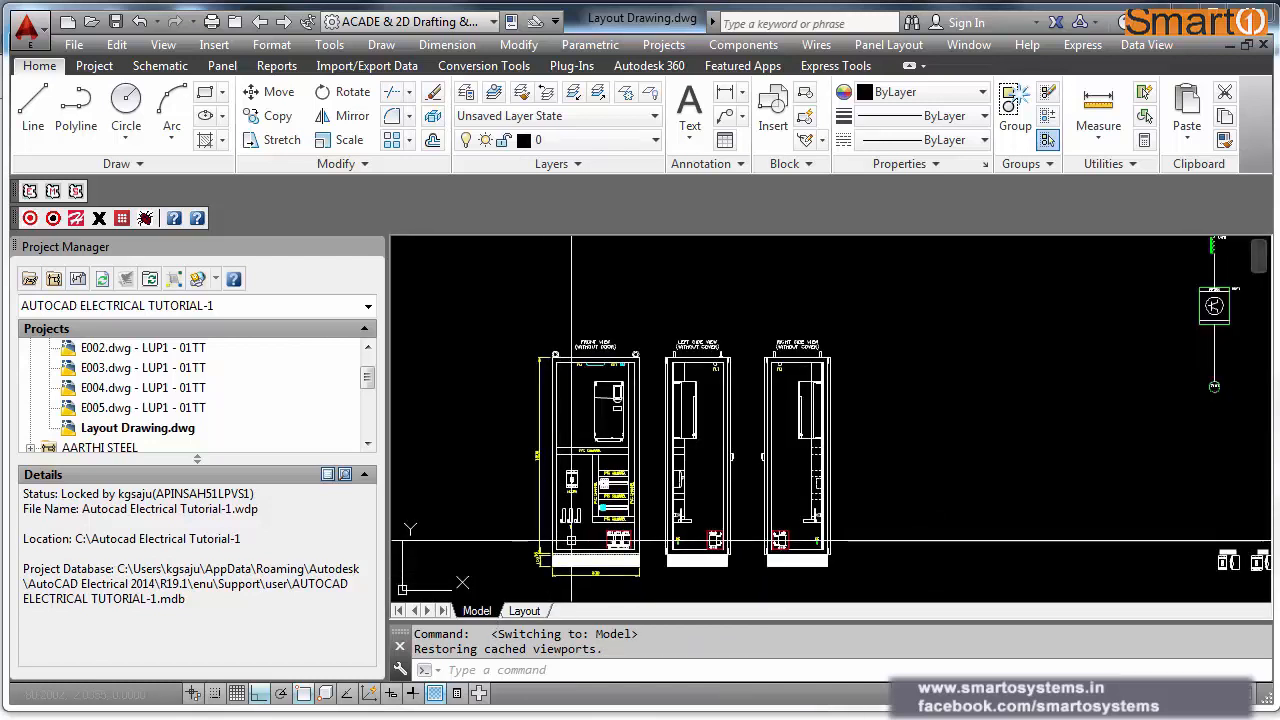
{"action": "left_click", "coordinate": [524, 611]}
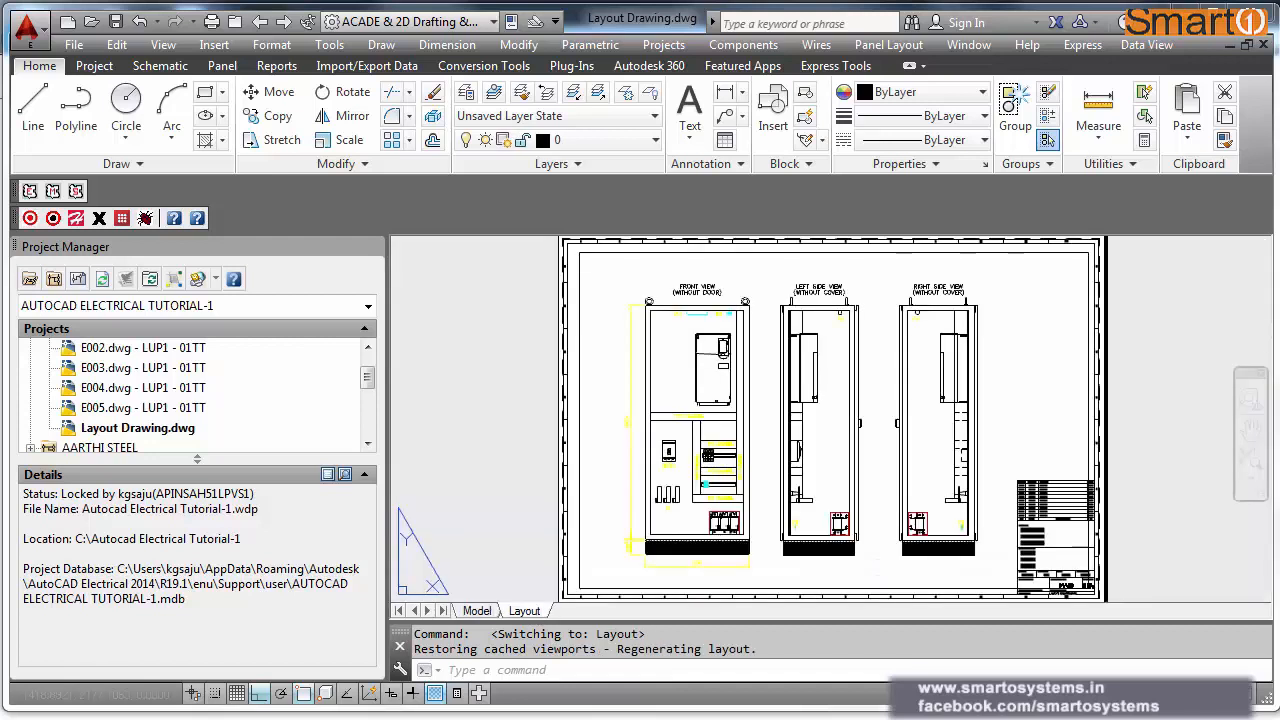
Step: Activate the viewport, zoom out and back in, reset its scale to 1:5, and return to paper space
{"action": "double_click", "coordinate": [615, 517]}
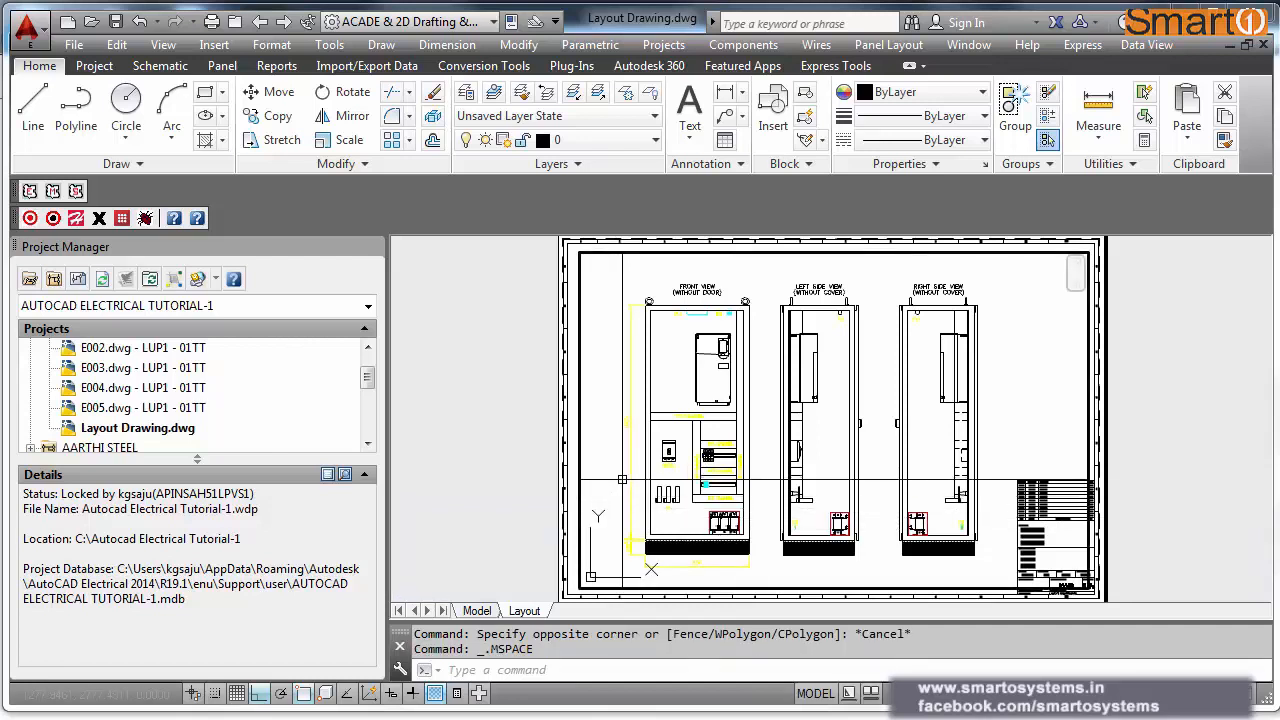
{"action": "scroll", "coordinate": [622, 481], "scroll_direction": "down", "scroll_amount": 2}
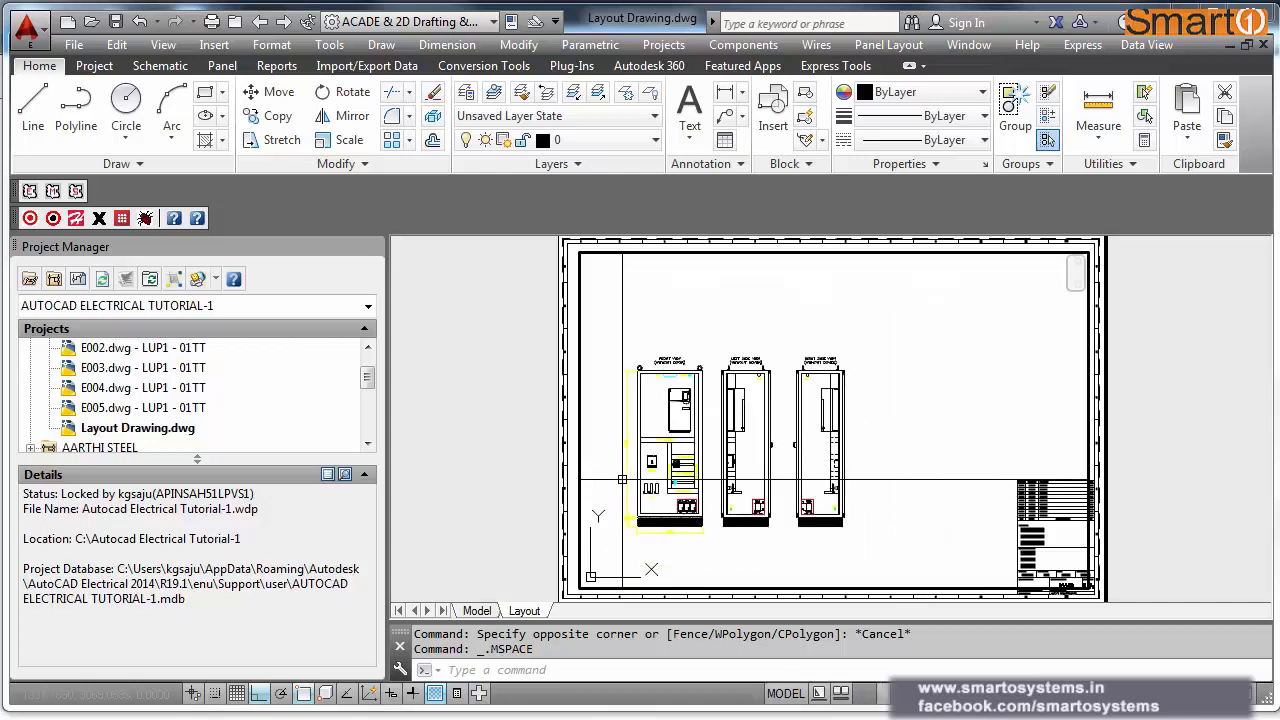
{"action": "scroll", "coordinate": [622, 481], "scroll_direction": "up", "scroll_amount": 2}
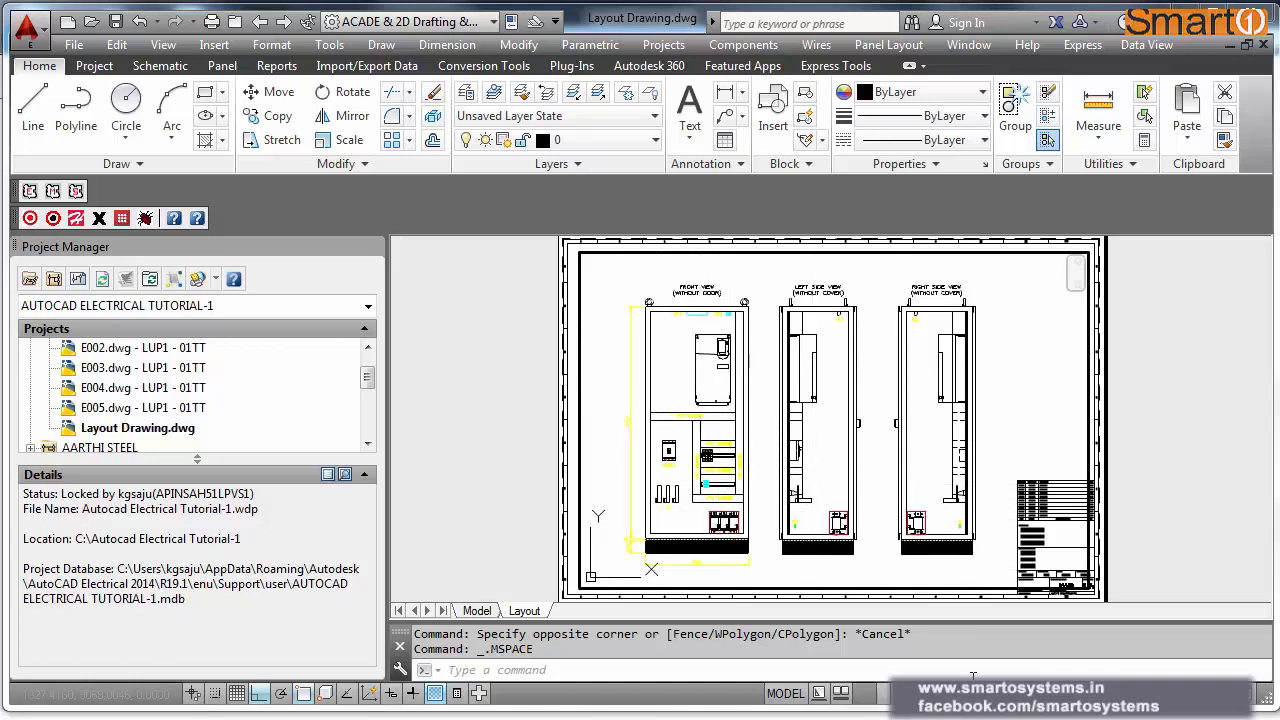
{"action": "left_click", "coordinate": [1030, 693]}
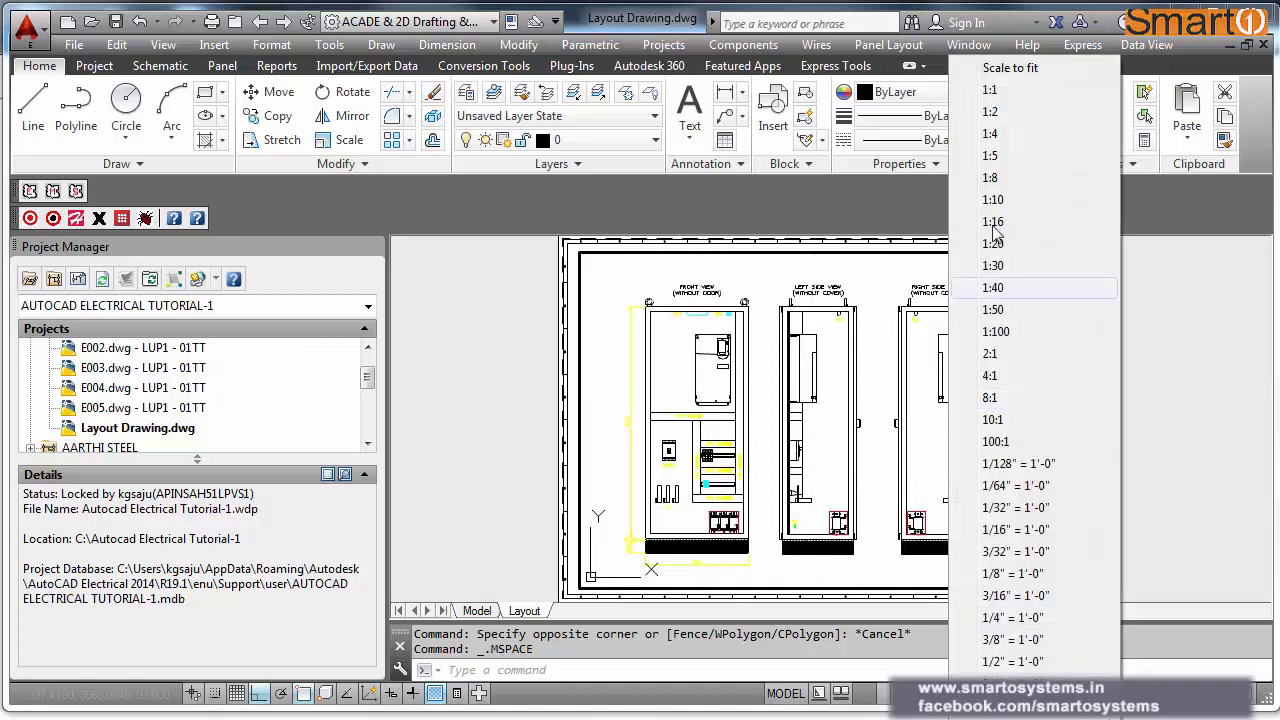
{"action": "left_click", "coordinate": [1015, 172]}
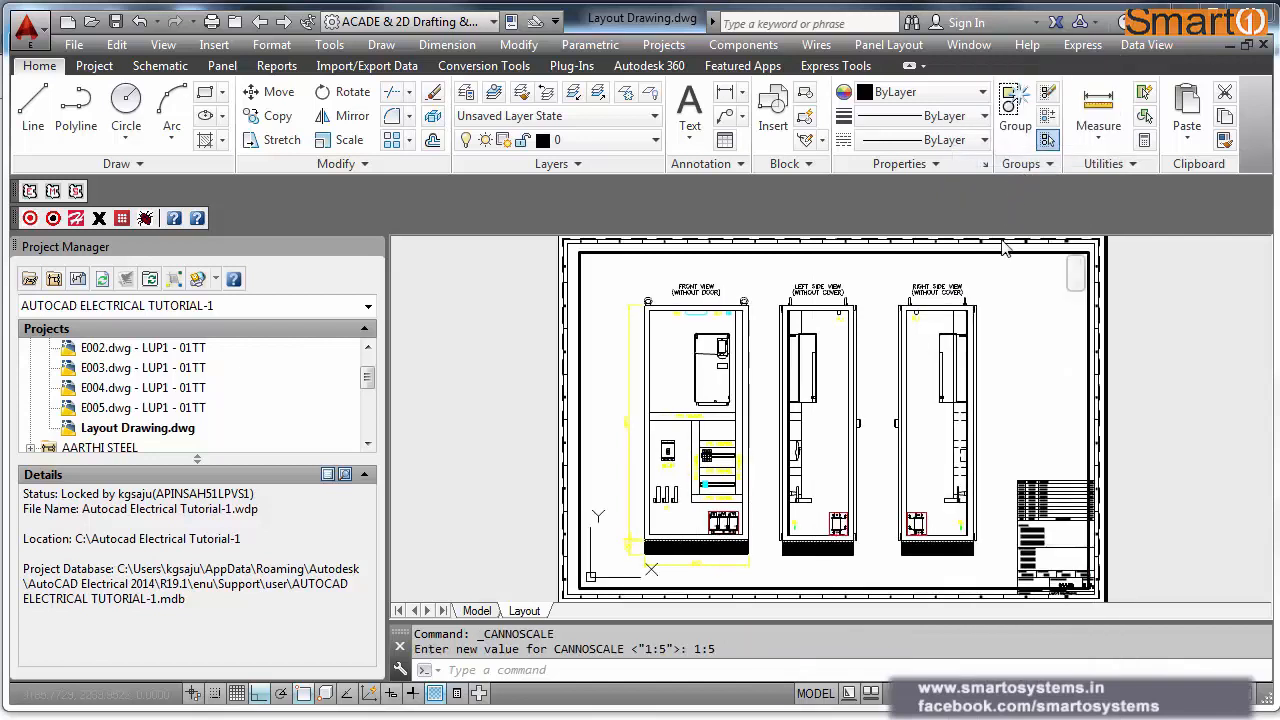
{"action": "double_click", "coordinate": [1128, 382]}
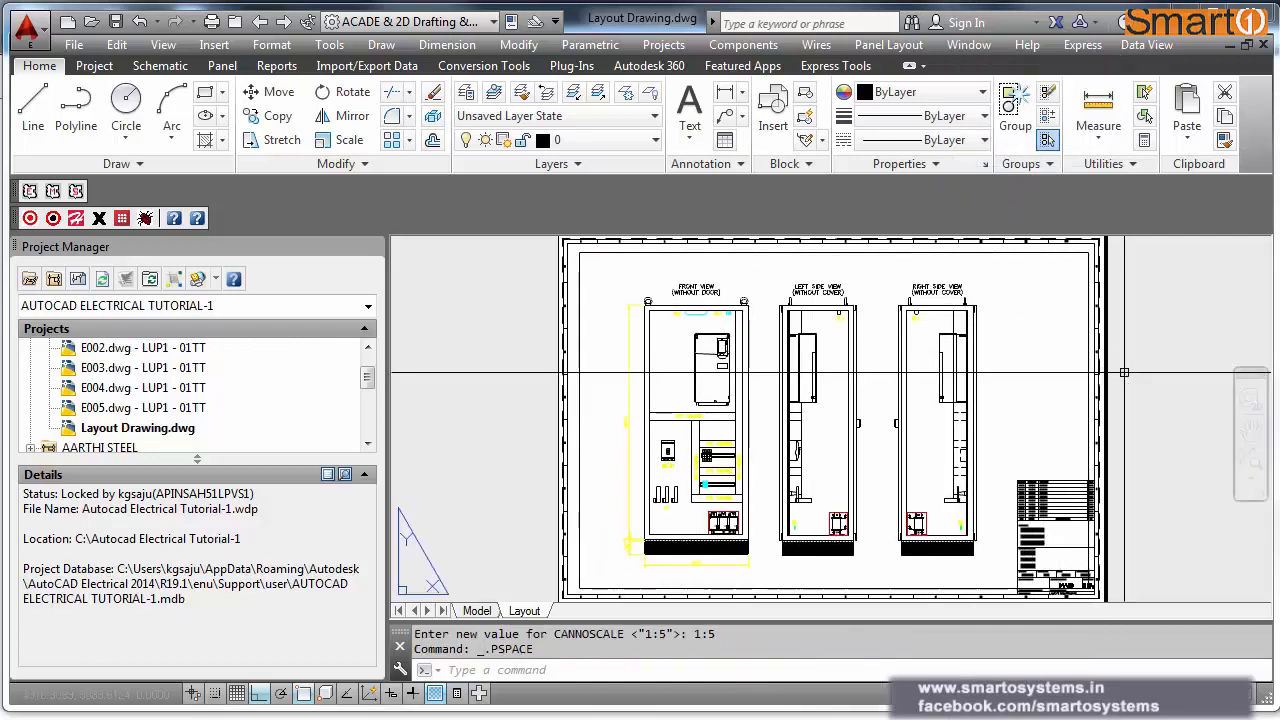
Step: Lock the display of the Layout sheet's viewport by setting Display locked to Yes, and deselect the viewport
{"action": "left_click", "coordinate": [1068, 255]}
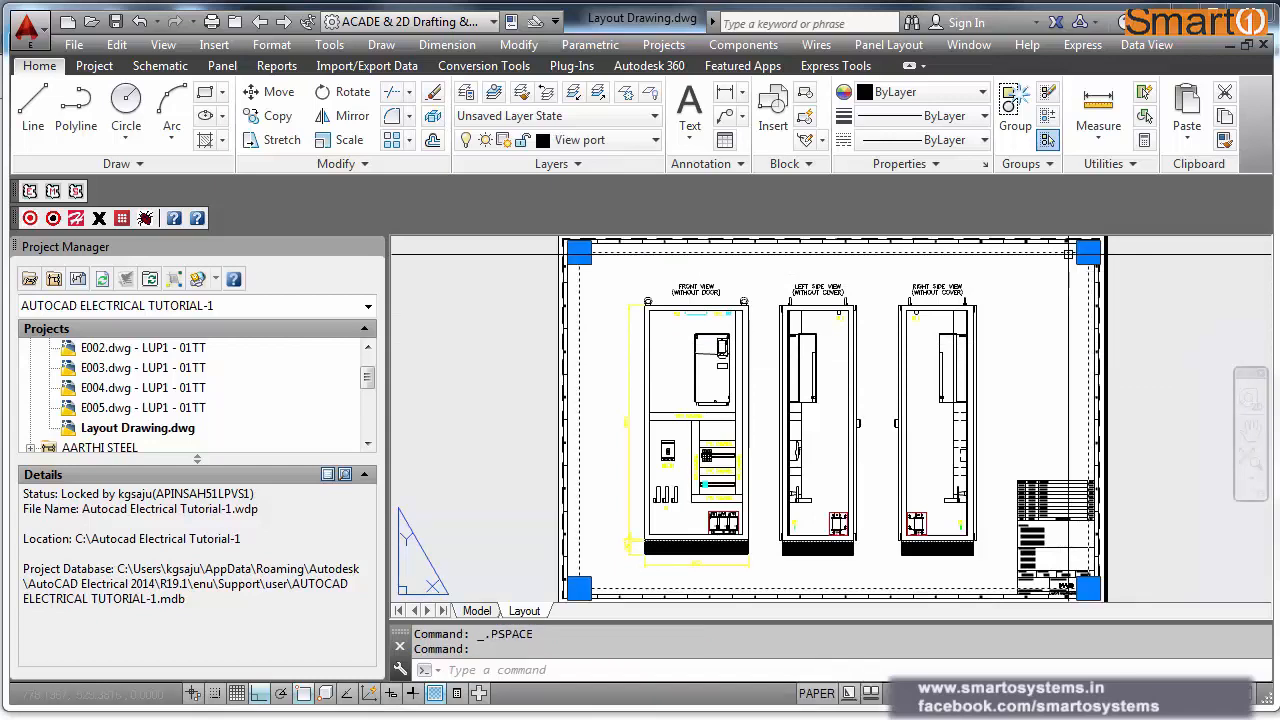
{"action": "right_click", "coordinate": [1068, 254]}
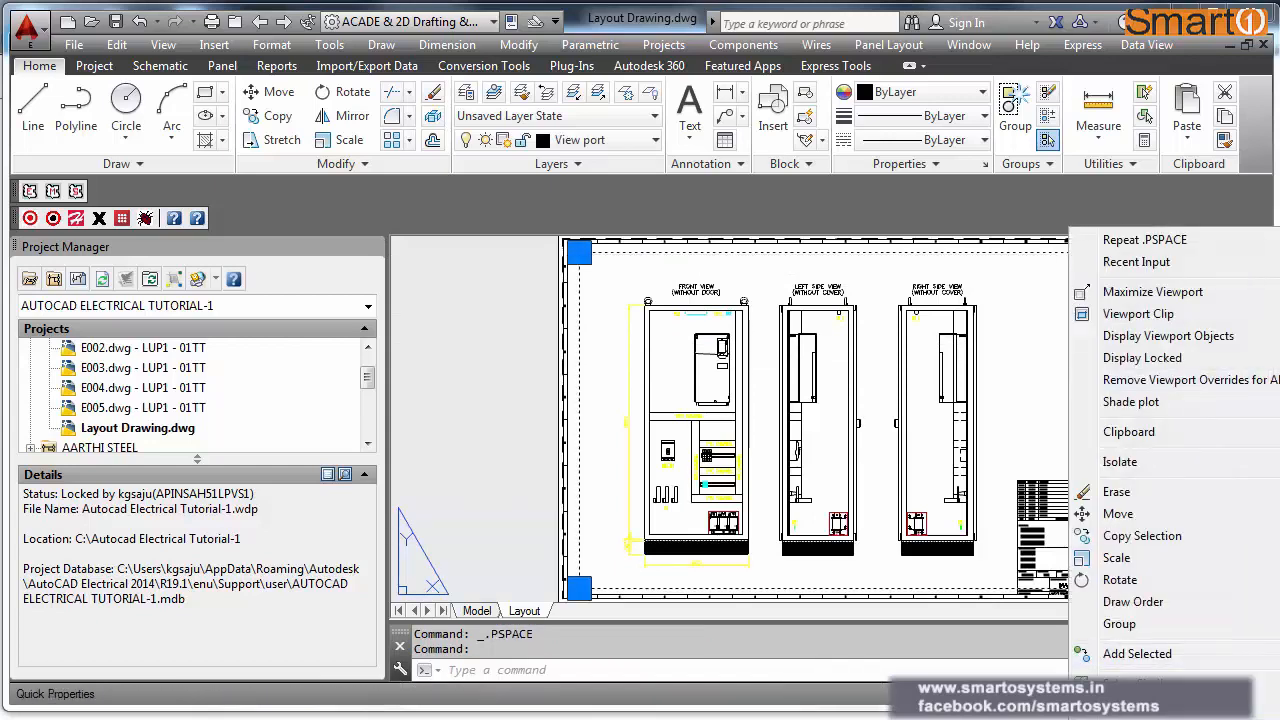
{"action": "left_click", "coordinate": [1275, 650]}
{"action": "left_click", "coordinate": [1258, 634]}
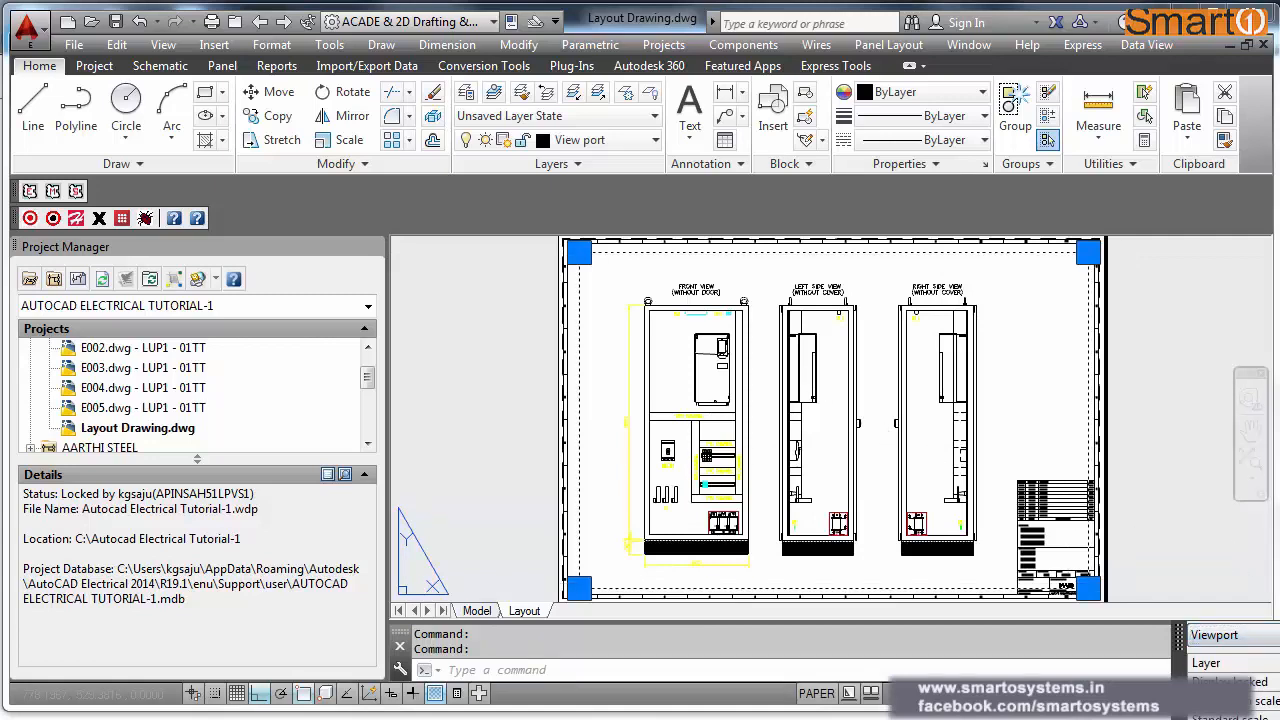
{"action": "mouse_move", "coordinate": [1205, 660]}
{"action": "left_mouse_down"}
{"action": "mouse_move", "coordinate": [1059, 444]}
{"action": "mouse_move", "coordinate": [781, 393]}
{"action": "left_mouse_up"}
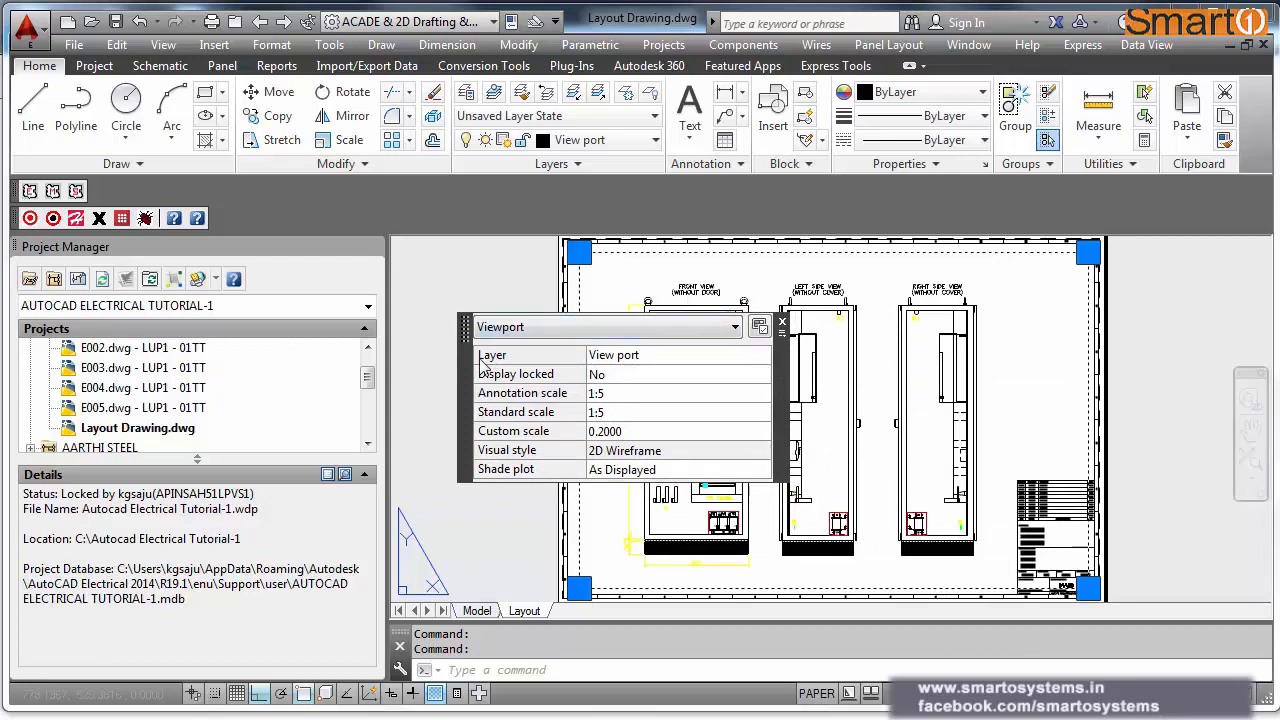
{"action": "left_click_drag", "start_coordinate": [470, 367], "coordinate": [364, 342]}
{"action": "left_click", "coordinate": [534, 358]}
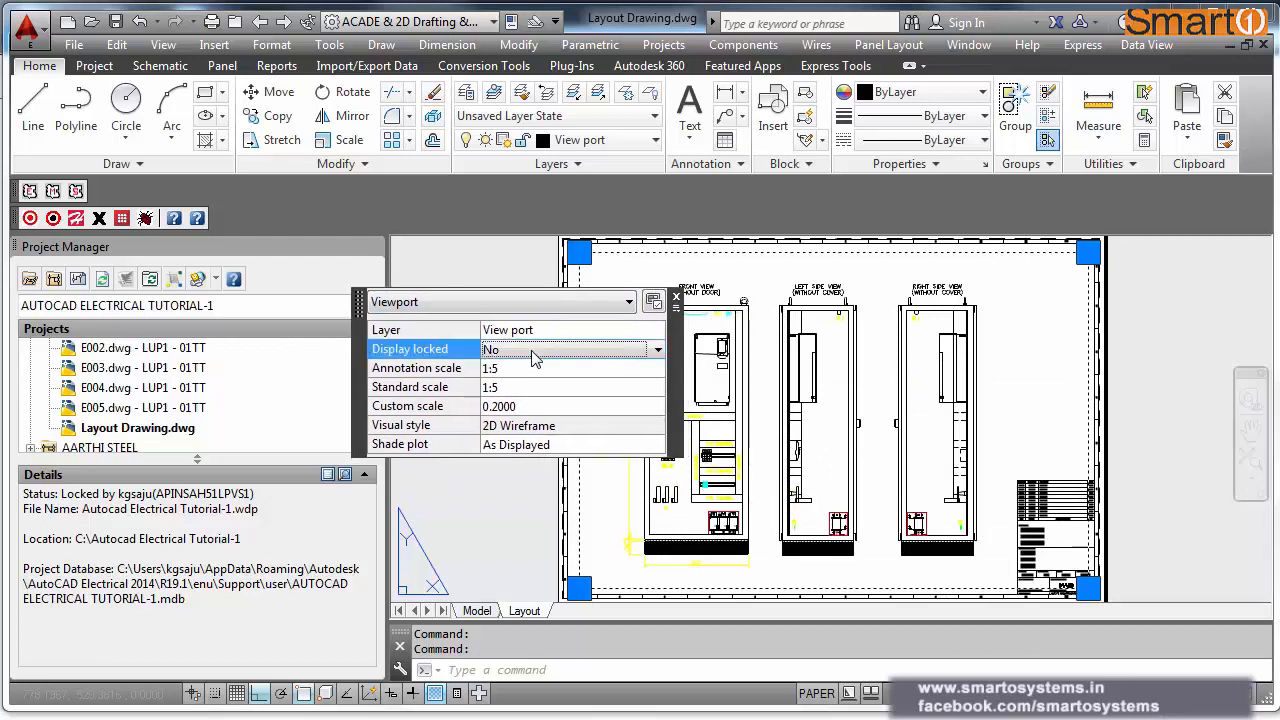
{"action": "left_click", "coordinate": [657, 350]}
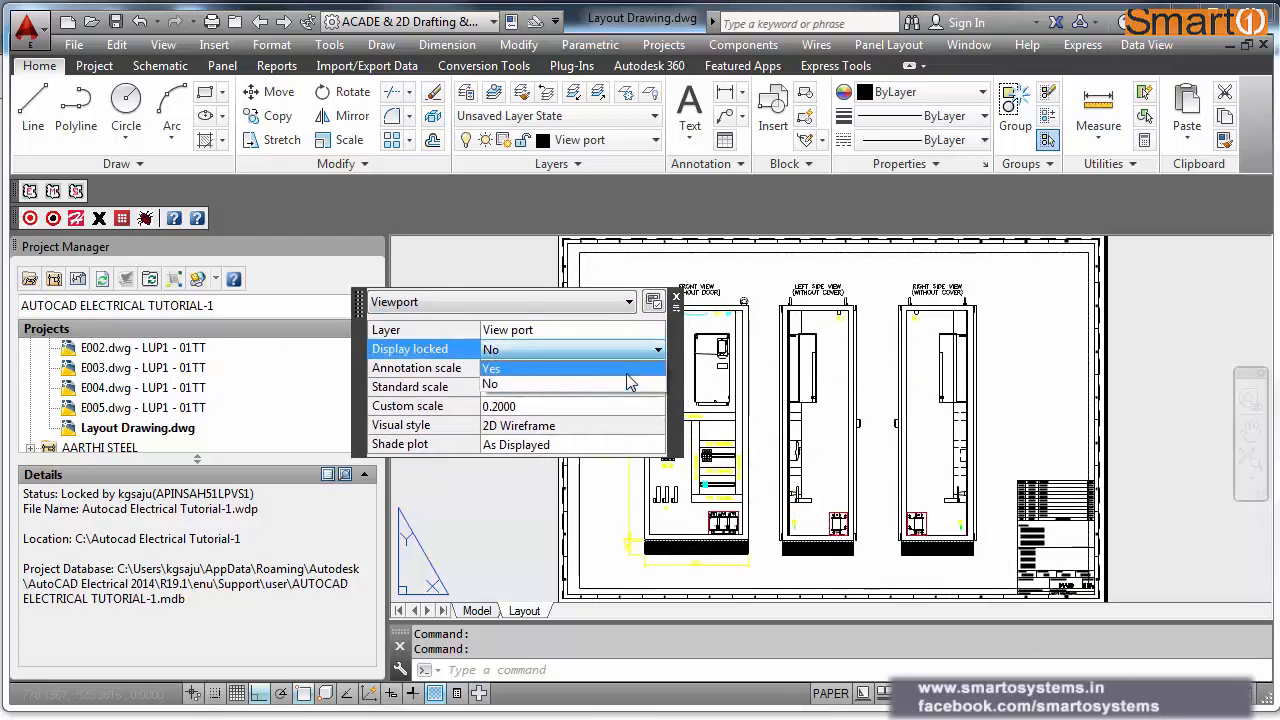
{"action": "left_click", "coordinate": [628, 370]}
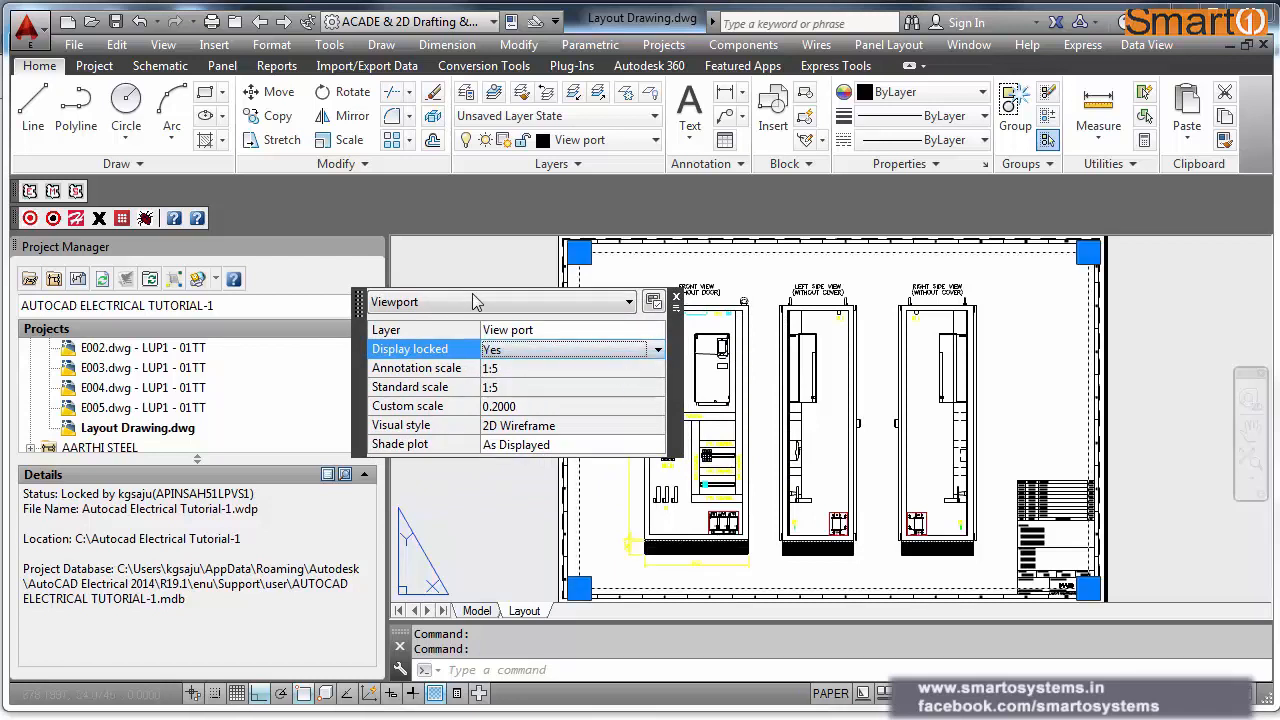
{"action": "left_click", "coordinate": [676, 298]}
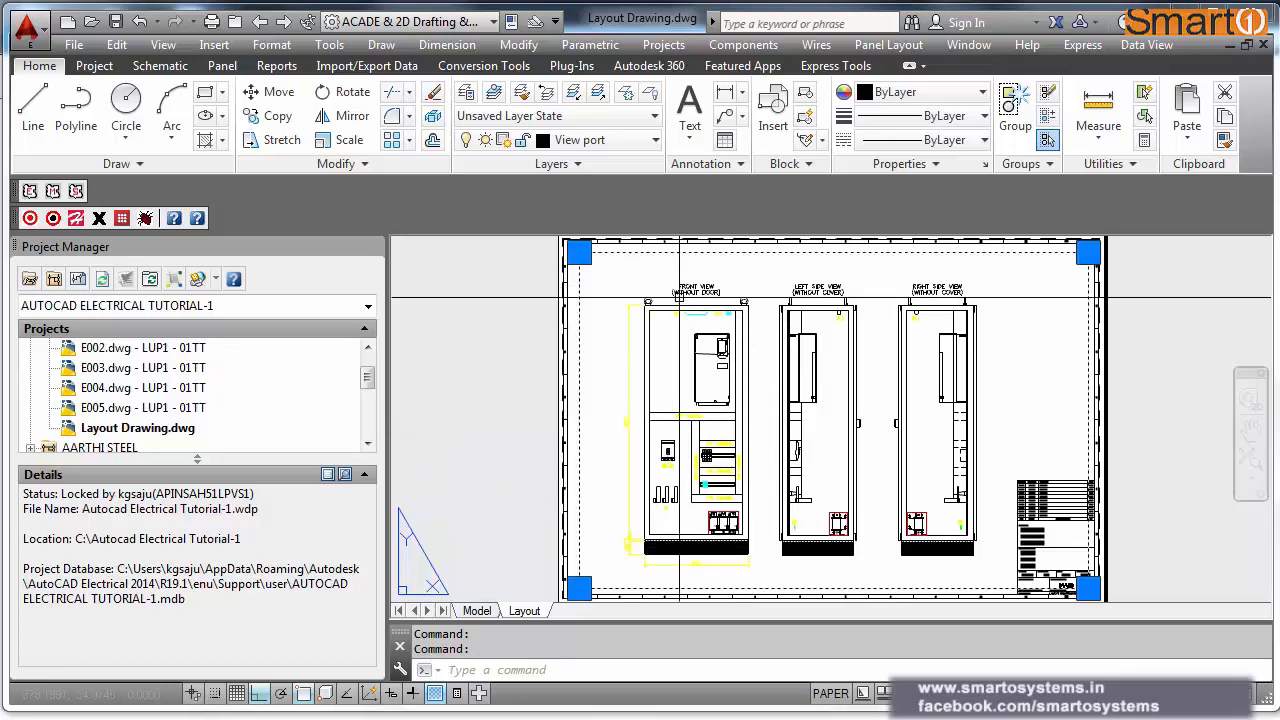
{"action": "left_click", "coordinate": [1040, 362]}
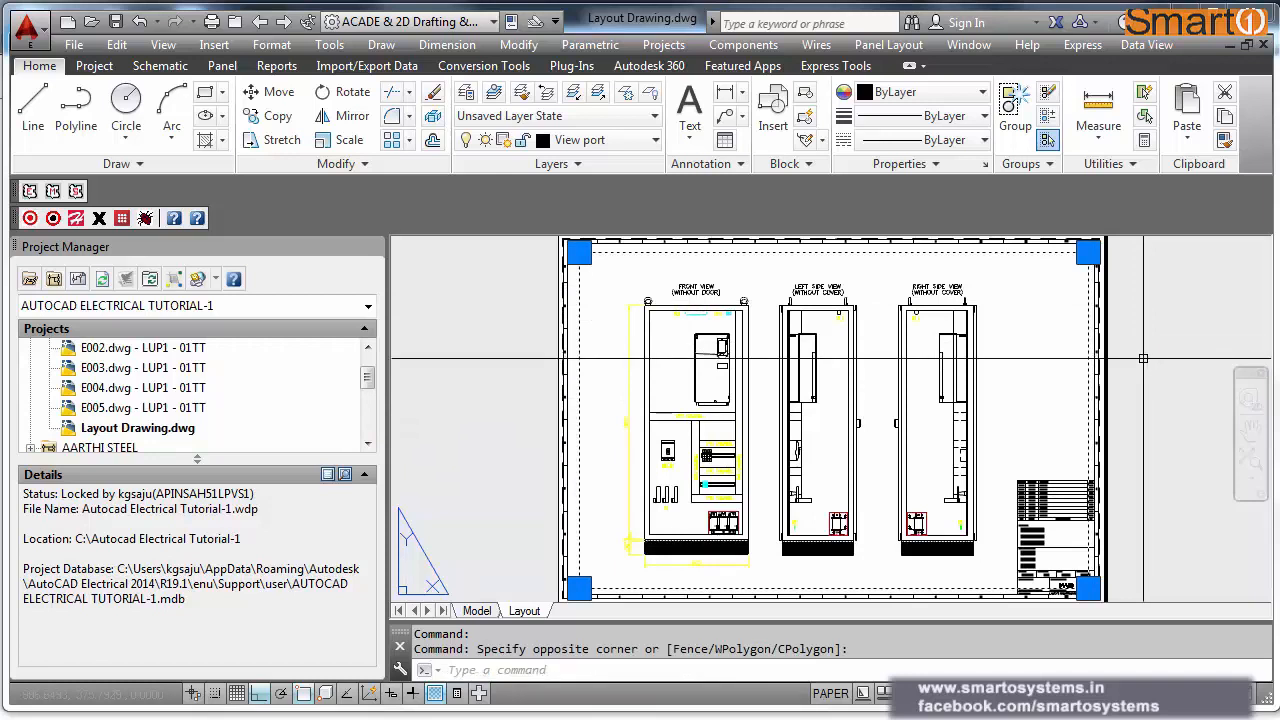
{"action": "left_click", "coordinate": [764, 340]}
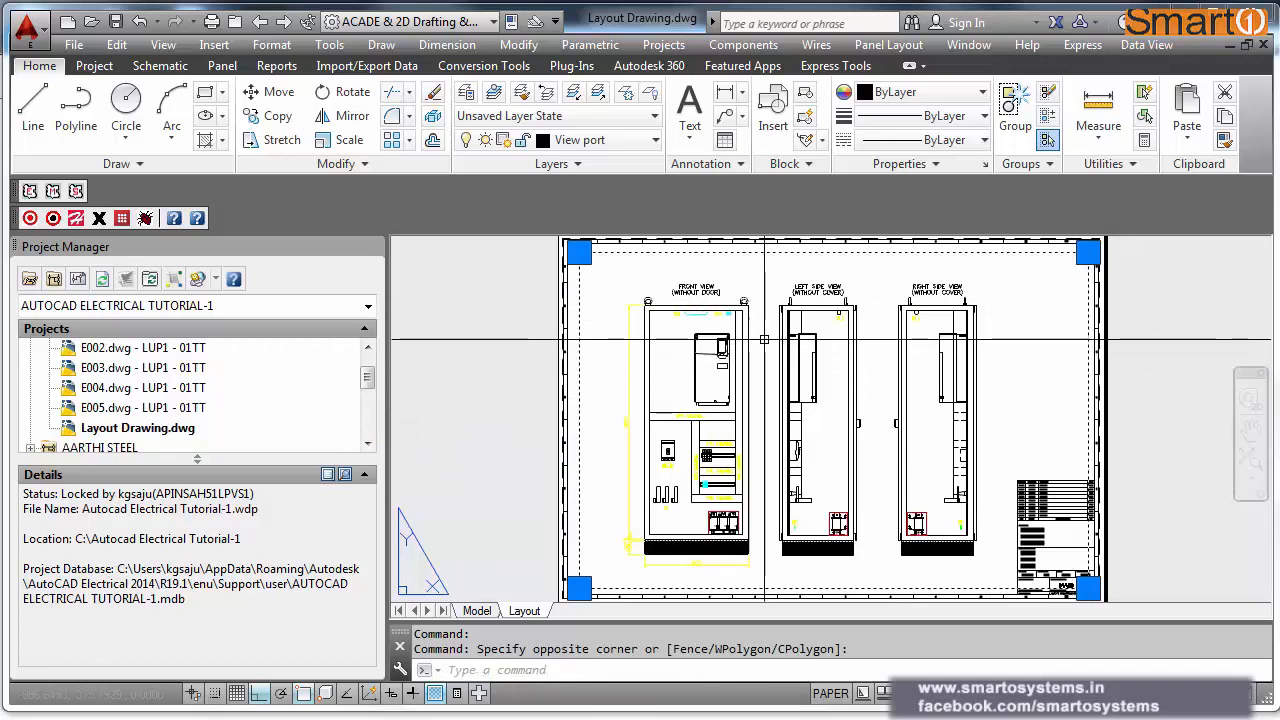
{"action": "key", "text": "Escape"}
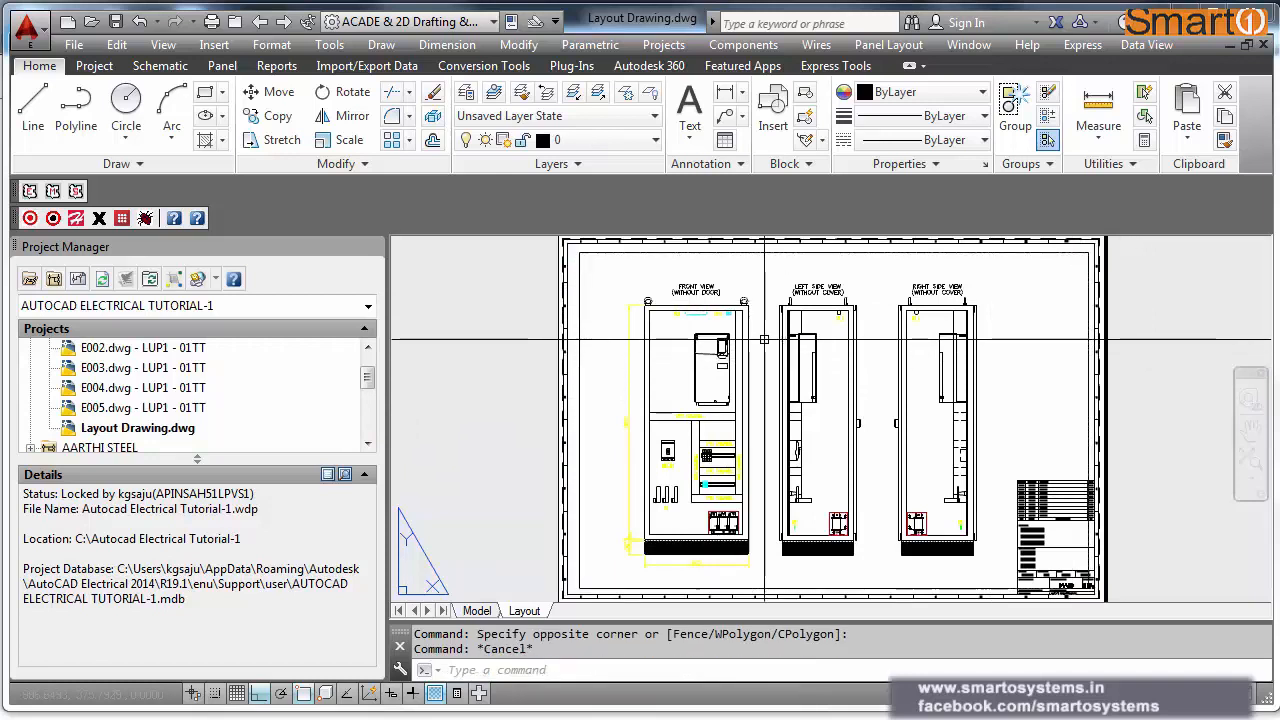
Step: Activate the locked viewport, test zooming in and out and to the extents, and return to paper space
{"action": "double_click", "coordinate": [876, 377]}
{"action": "scroll", "coordinate": [877, 377], "scroll_direction": "down", "scroll_amount": 4}
{"action": "scroll", "coordinate": [877, 377], "scroll_direction": "up", "scroll_amount": 4}
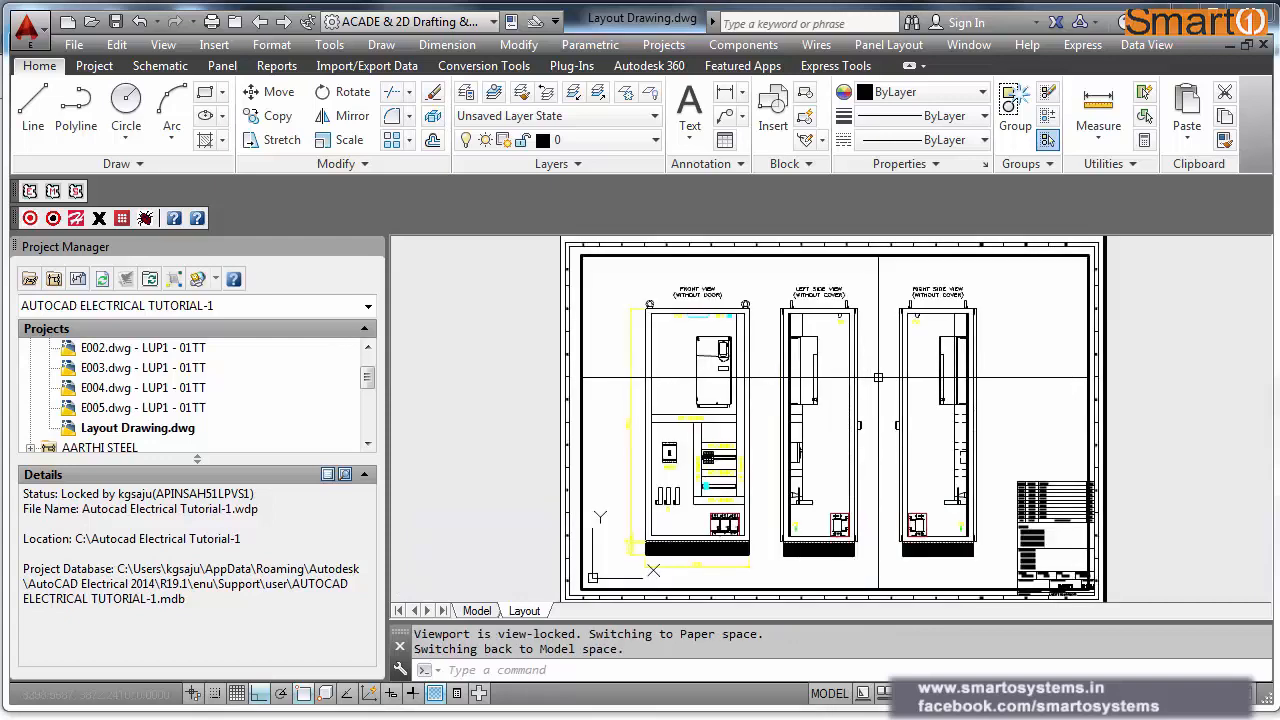
{"action": "type", "text": "z"}
{"action": "key", "text": "Return"}
{"action": "type", "text": "E"}
{"action": "key", "text": "Return"}
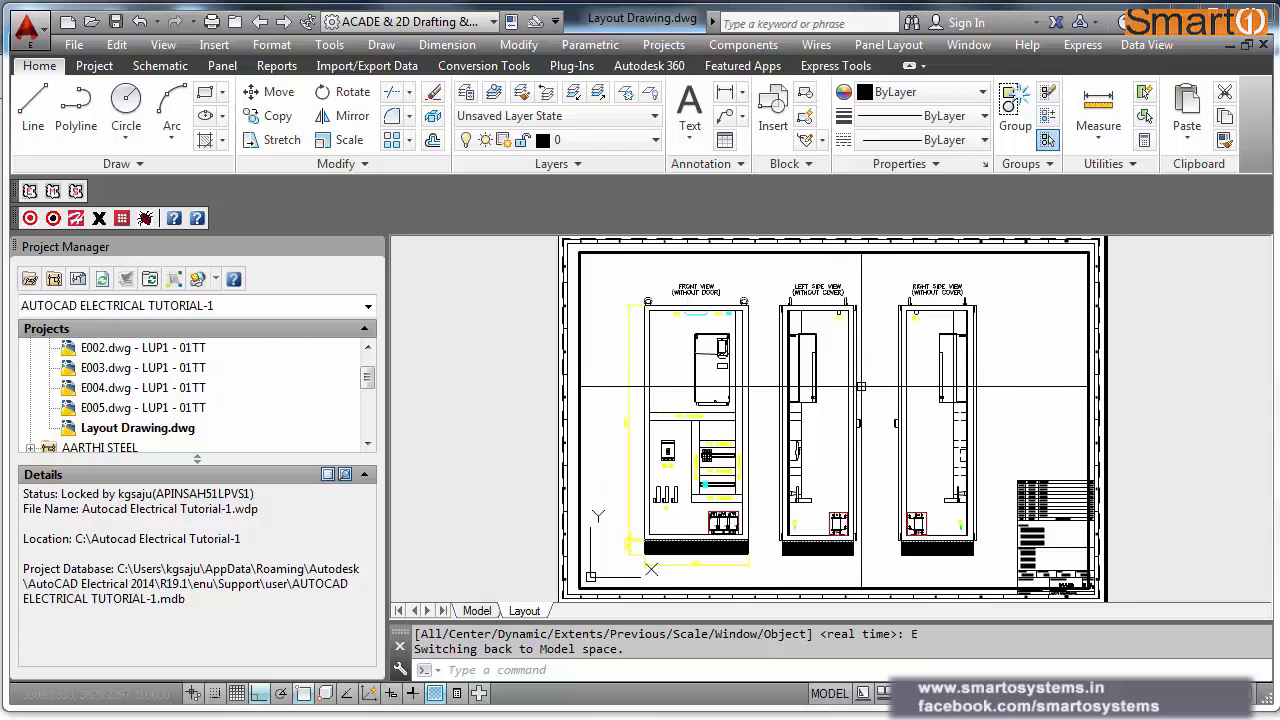
{"action": "left_click", "coordinate": [860, 386]}
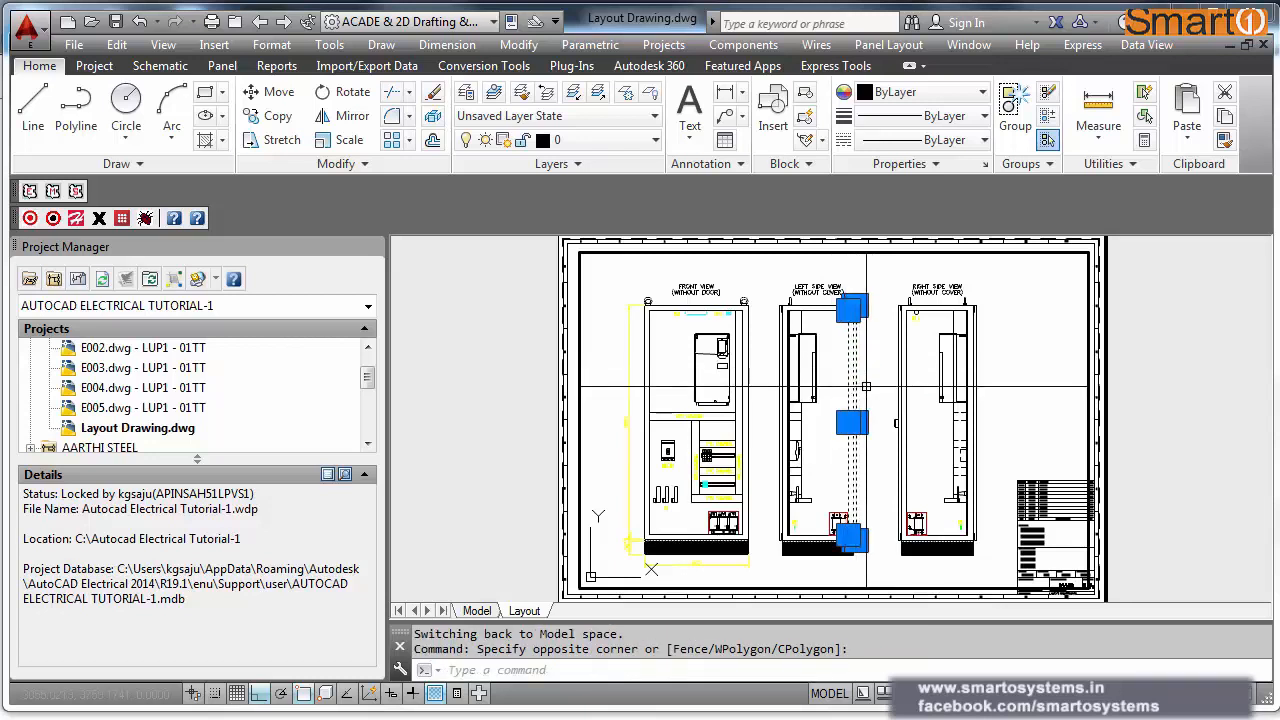
{"action": "key", "text": "Escape"}
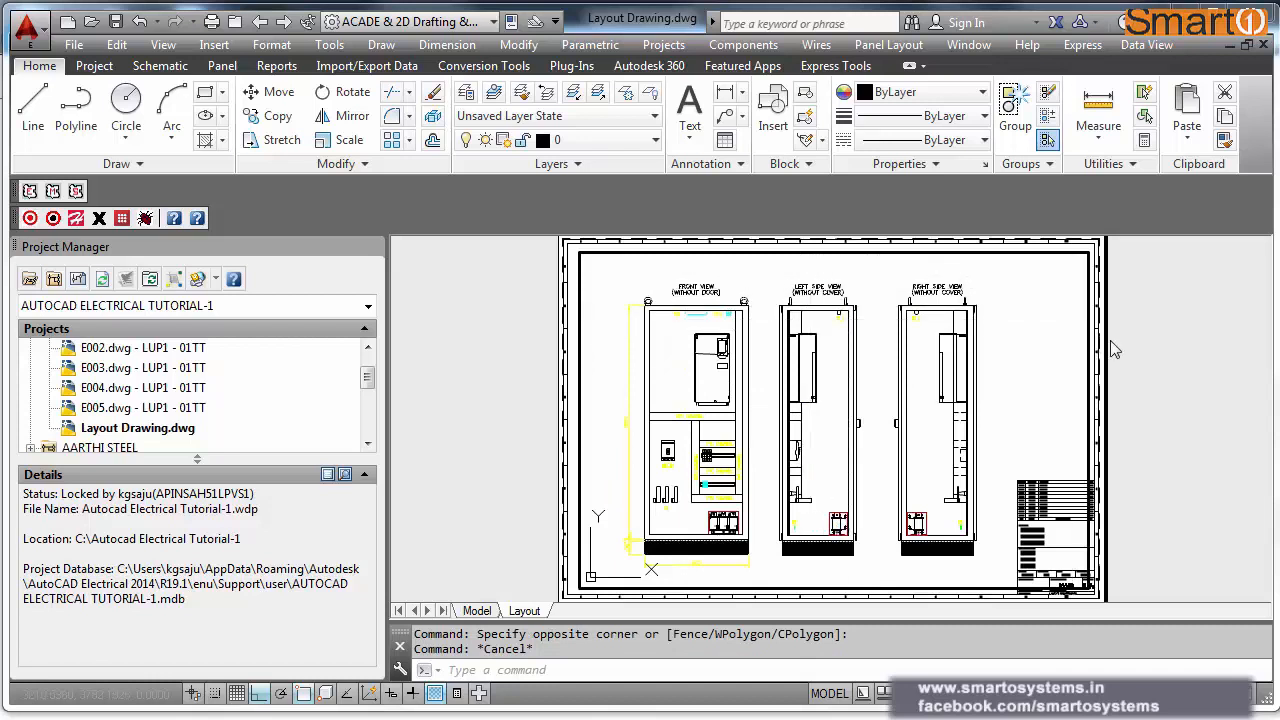
{"action": "double_click", "coordinate": [1143, 351]}
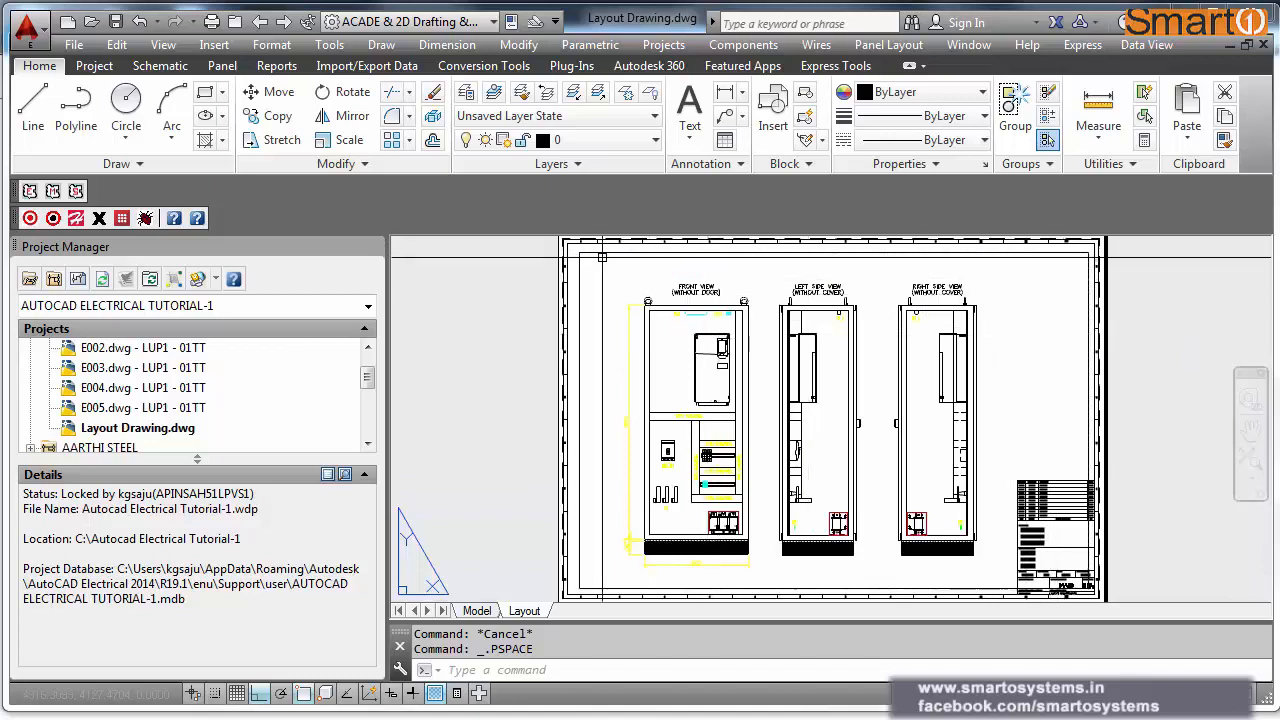
Step: Turn off the View port layer to hide the viewport frame on the sheet
{"action": "left_click", "coordinate": [650, 140]}
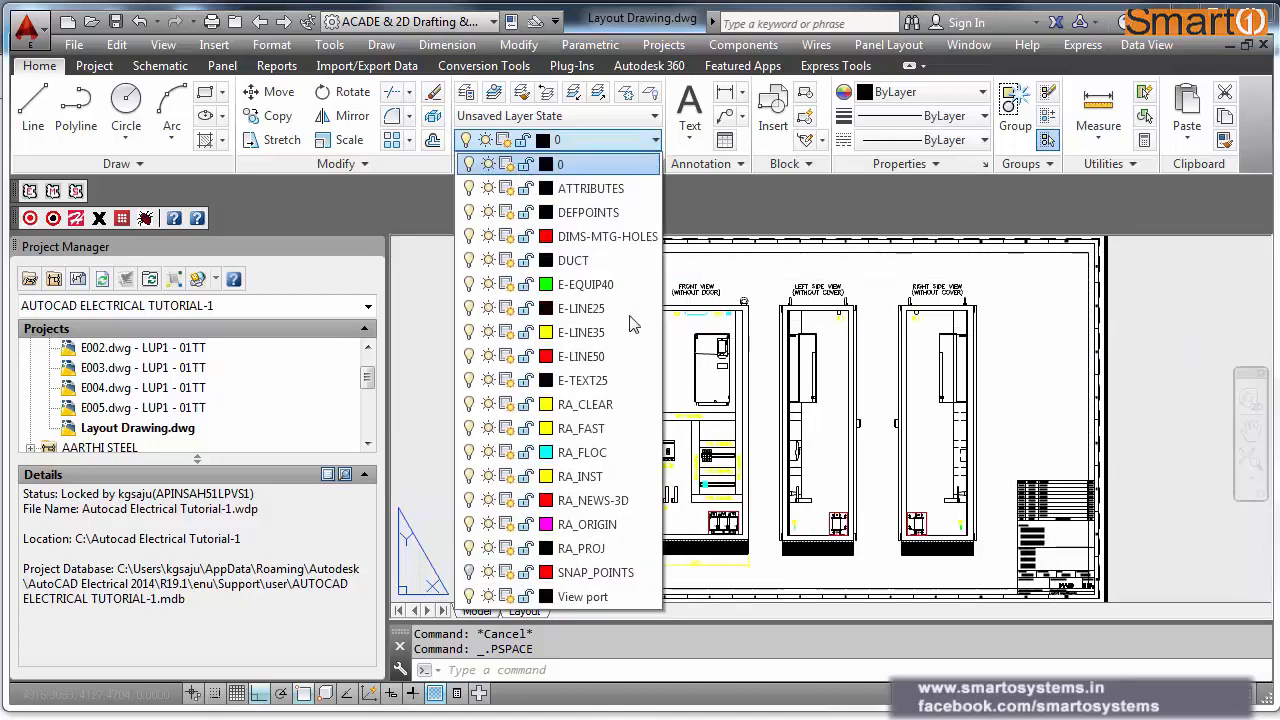
{"action": "left_click", "coordinate": [469, 597]}
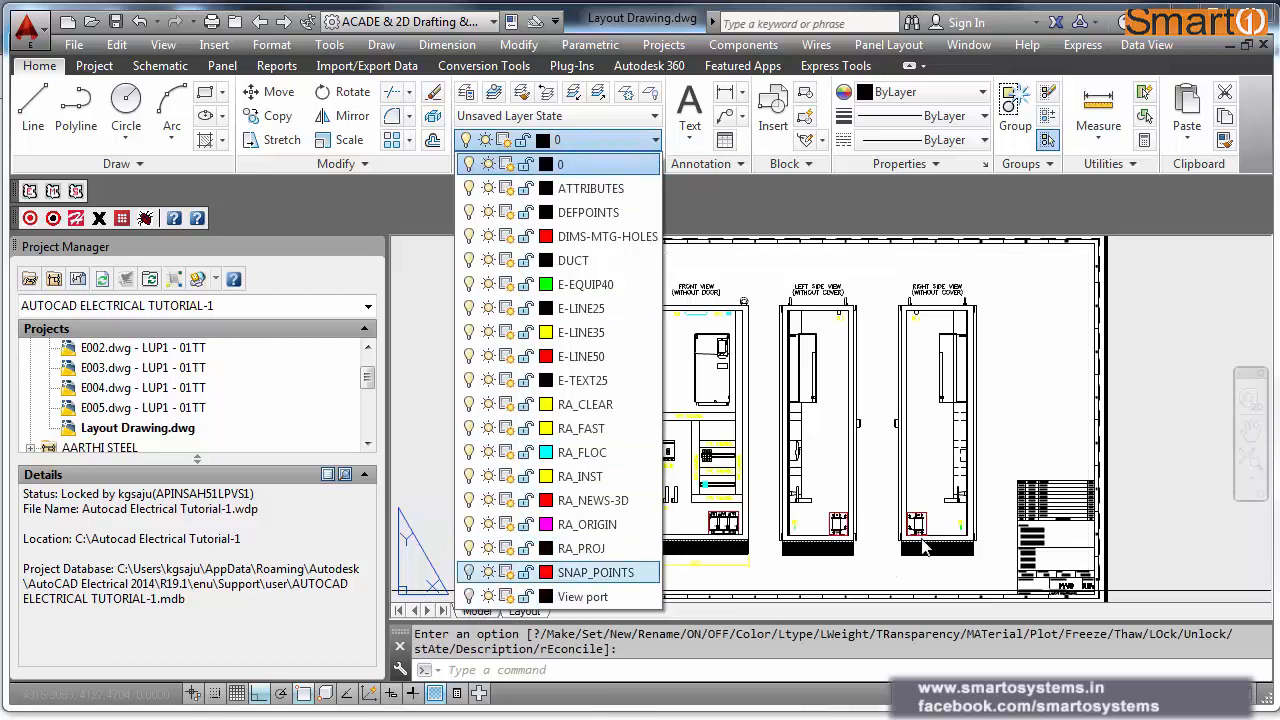
{"action": "left_click", "coordinate": [1151, 410]}
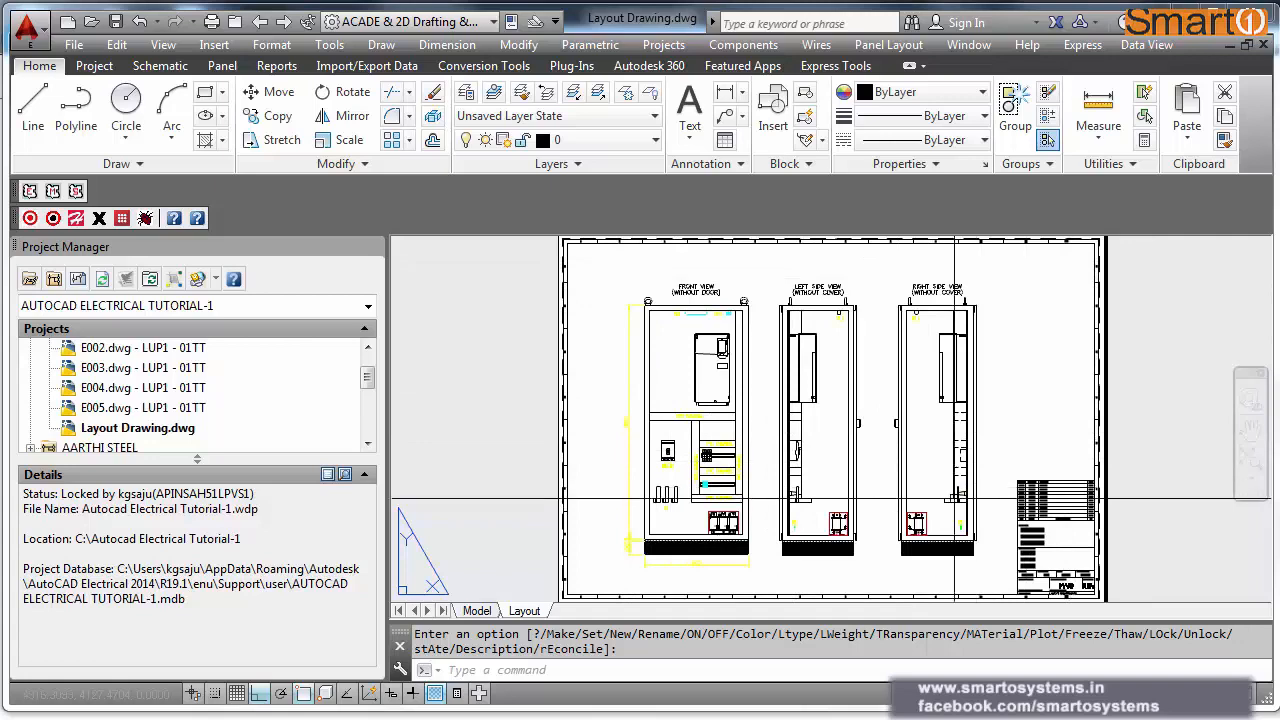
Step: Erase the large drive unit from the front view in model space and check the change on the Layout sheet
{"action": "left_click", "coordinate": [477, 611]}
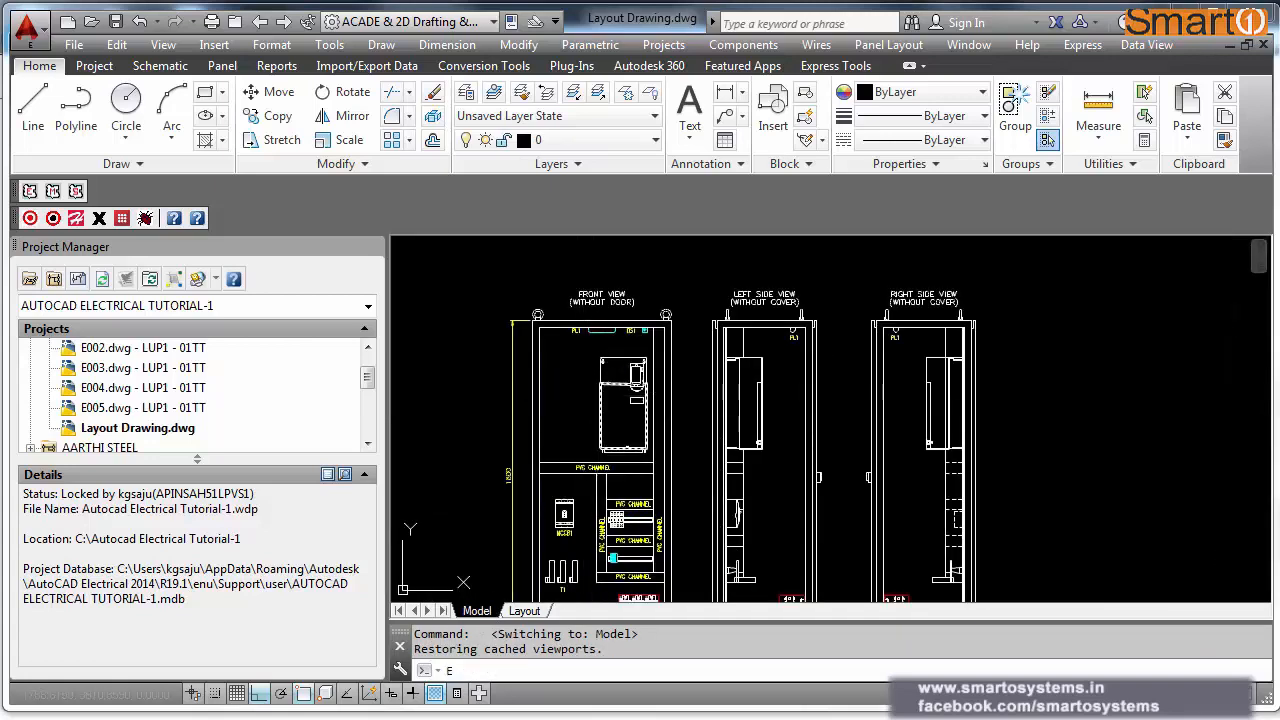
{"action": "type", "text": "e"}
{"action": "key", "text": "Return"}
{"action": "left_click", "coordinate": [592, 352]}
{"action": "left_click", "coordinate": [657, 467]}
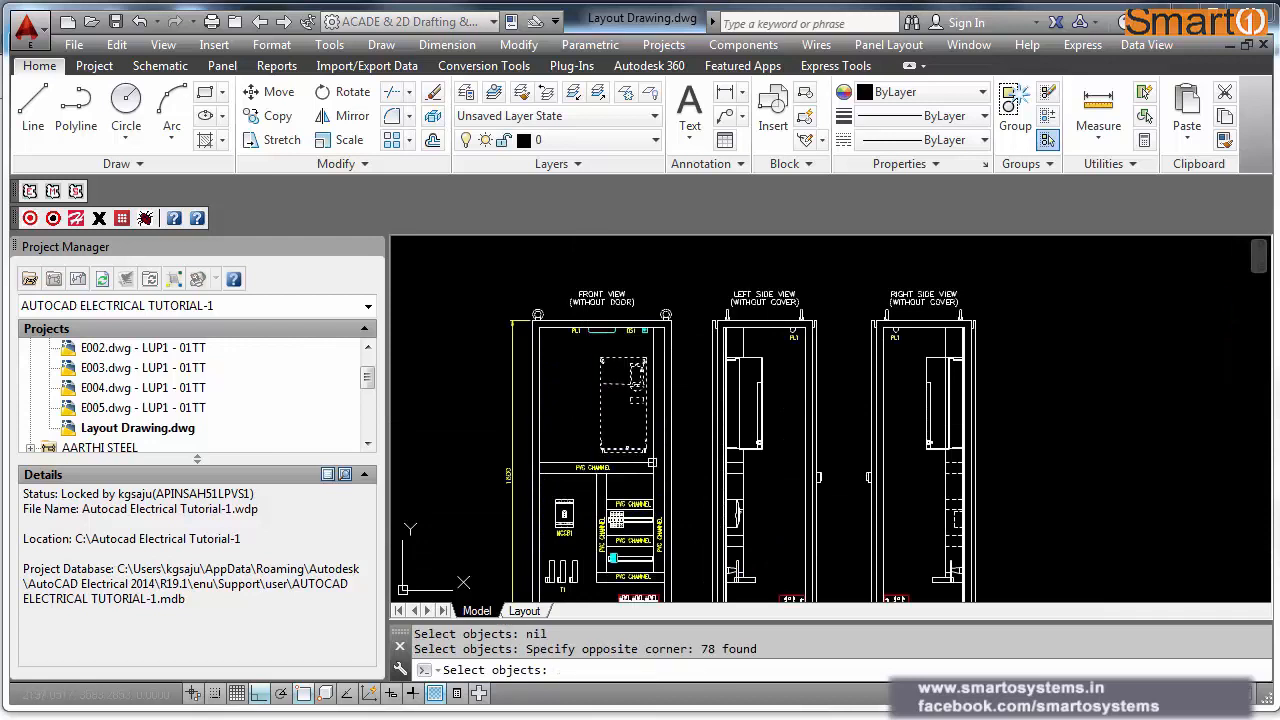
{"action": "key", "text": "Return"}
{"action": "left_click", "coordinate": [530, 612]}
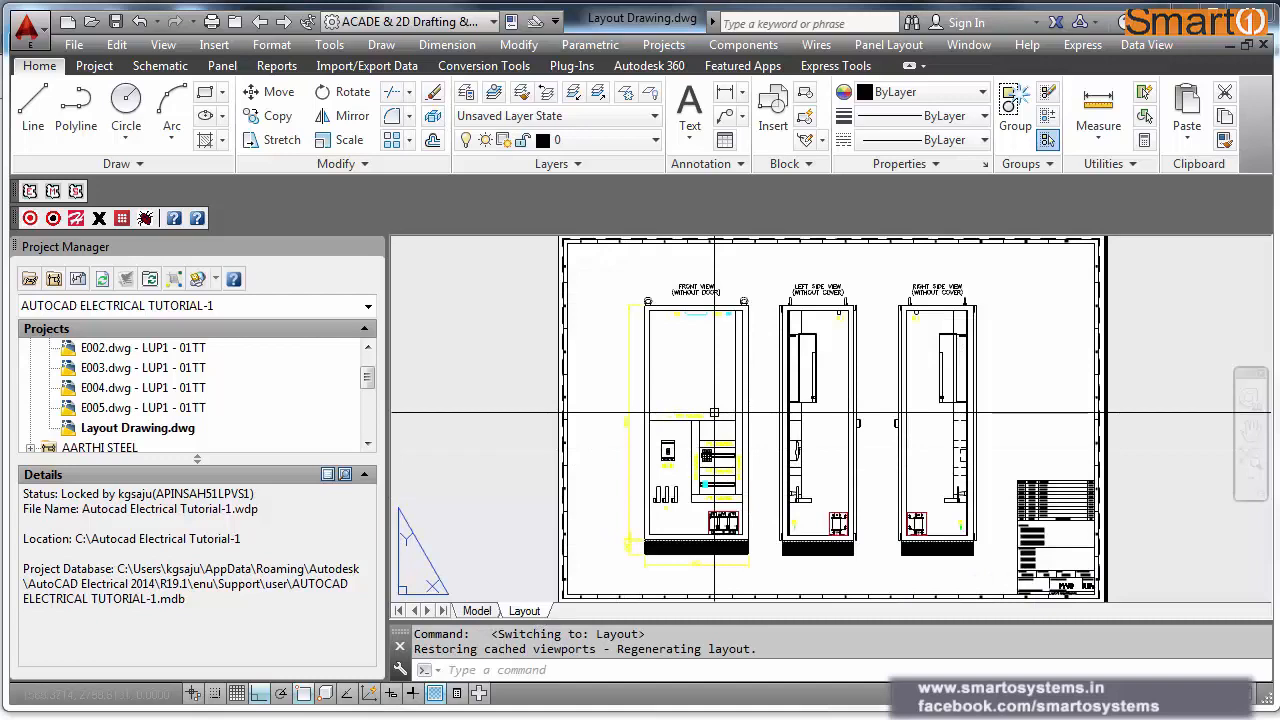
Step: Undo the erasure of the drive unit in the front view and go back to the Layout sheet
{"action": "left_click", "coordinate": [477, 611]}
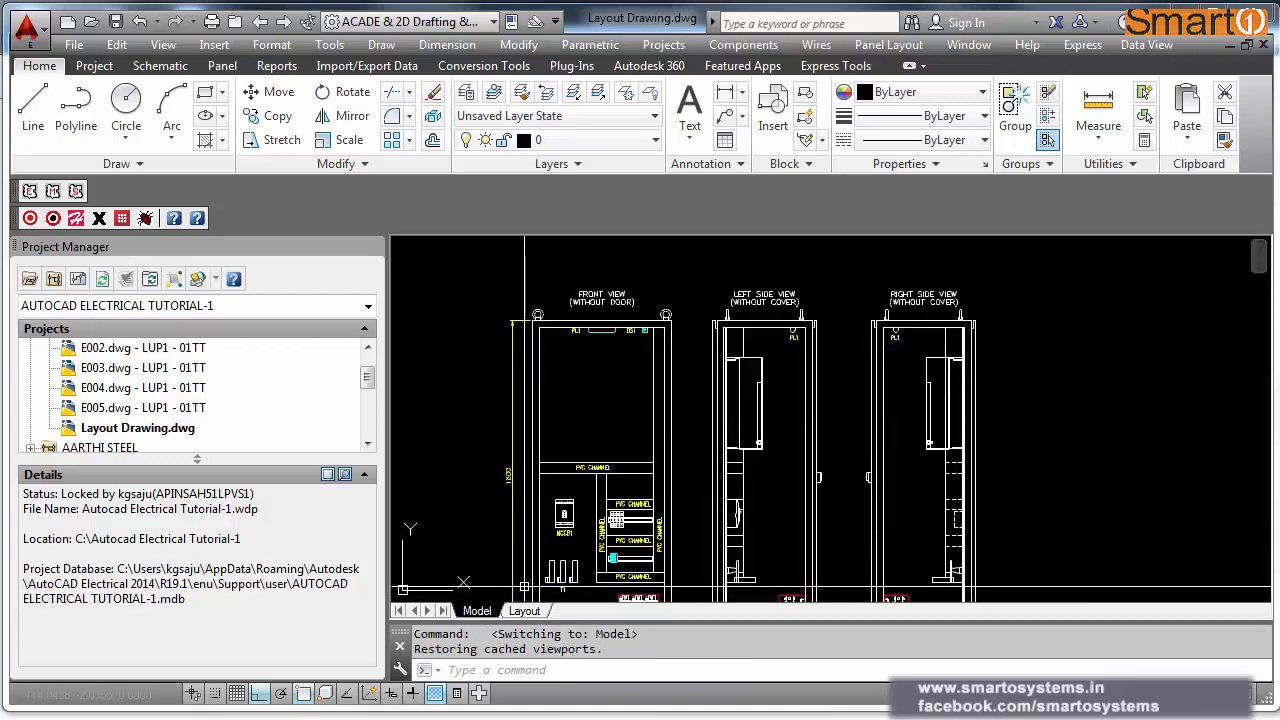
{"action": "type", "text": "u"}
{"action": "key", "text": "Return"}
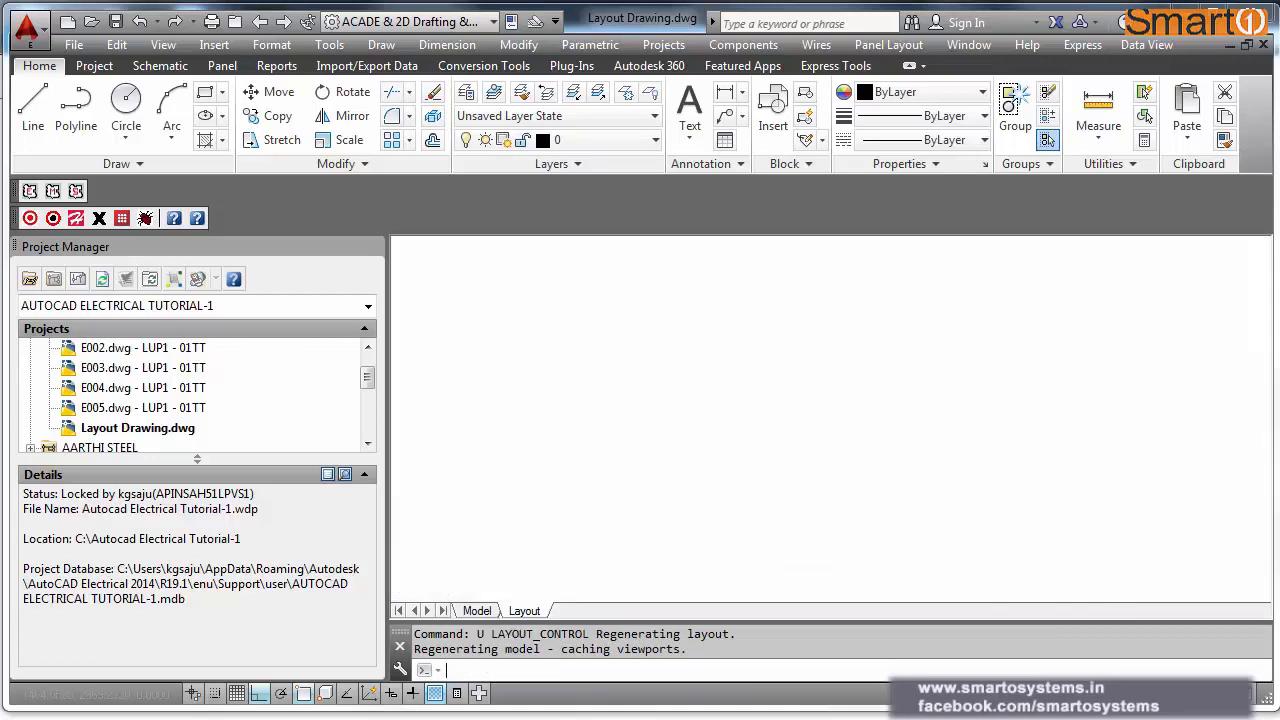
{"action": "type", "text": "u"}
{"action": "key", "text": "Return"}
{"action": "type", "text": "u"}
{"action": "key", "text": "Return"}
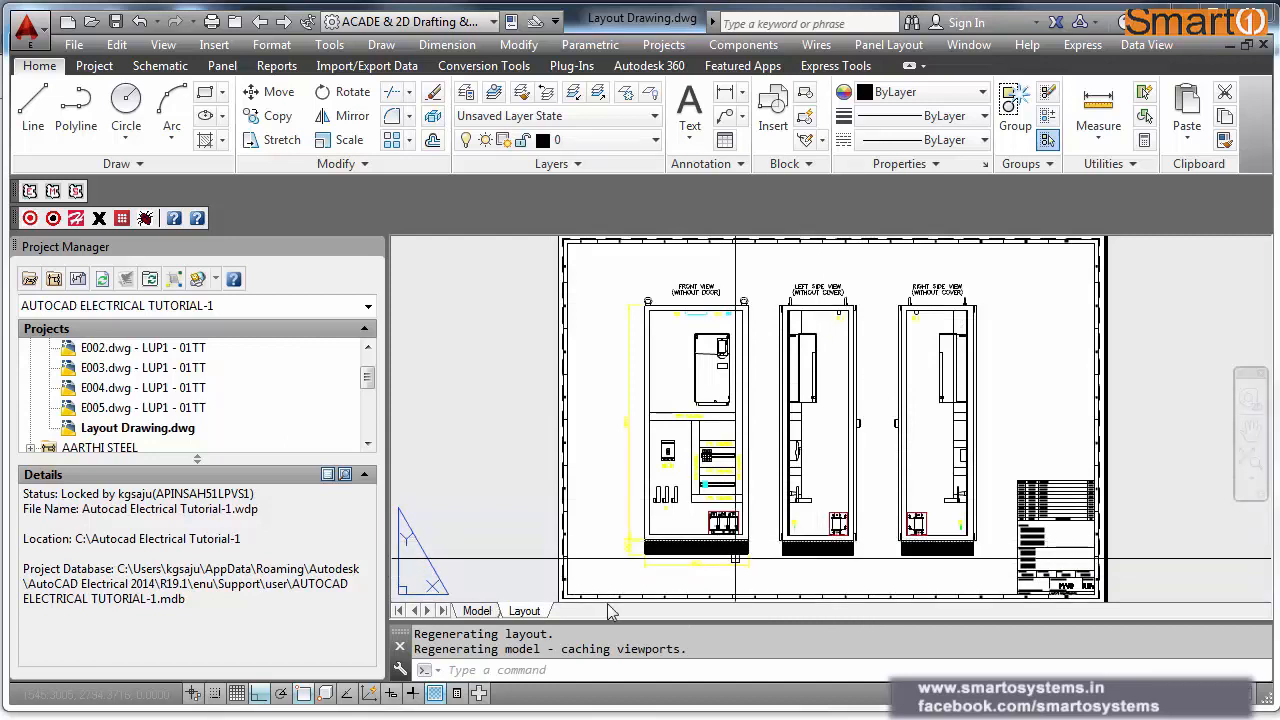
{"action": "right_click", "coordinate": [528, 614]}
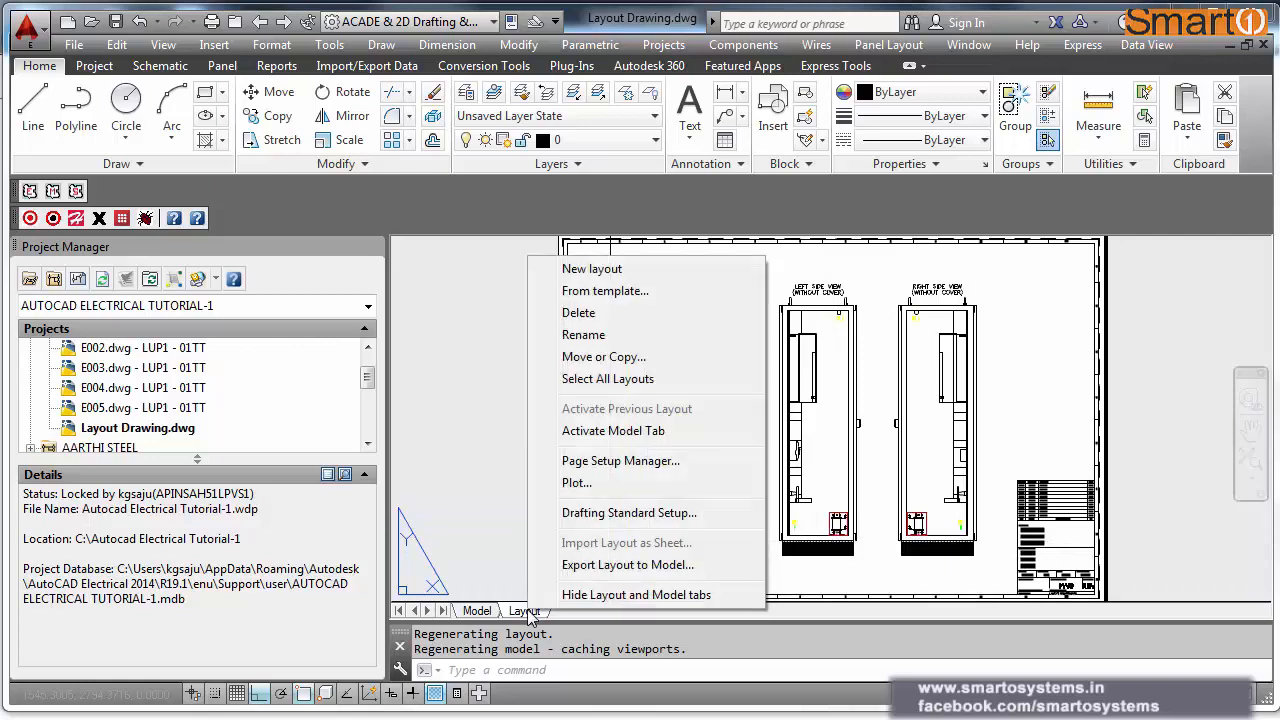
{"action": "left_click", "coordinate": [797, 580]}
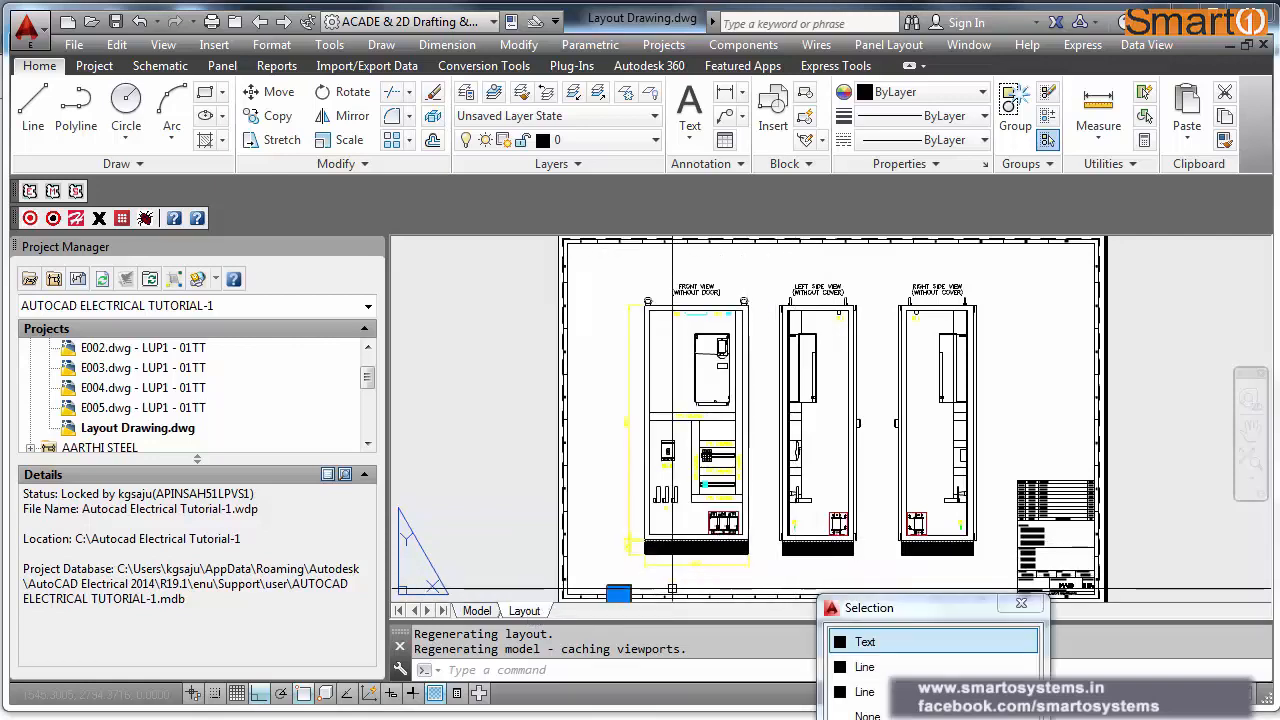
{"action": "key", "text": "Escape"}
Step: Create a copy of the Layout sheet, place it at the end, and open the copy
{"action": "right_click", "coordinate": [540, 618]}
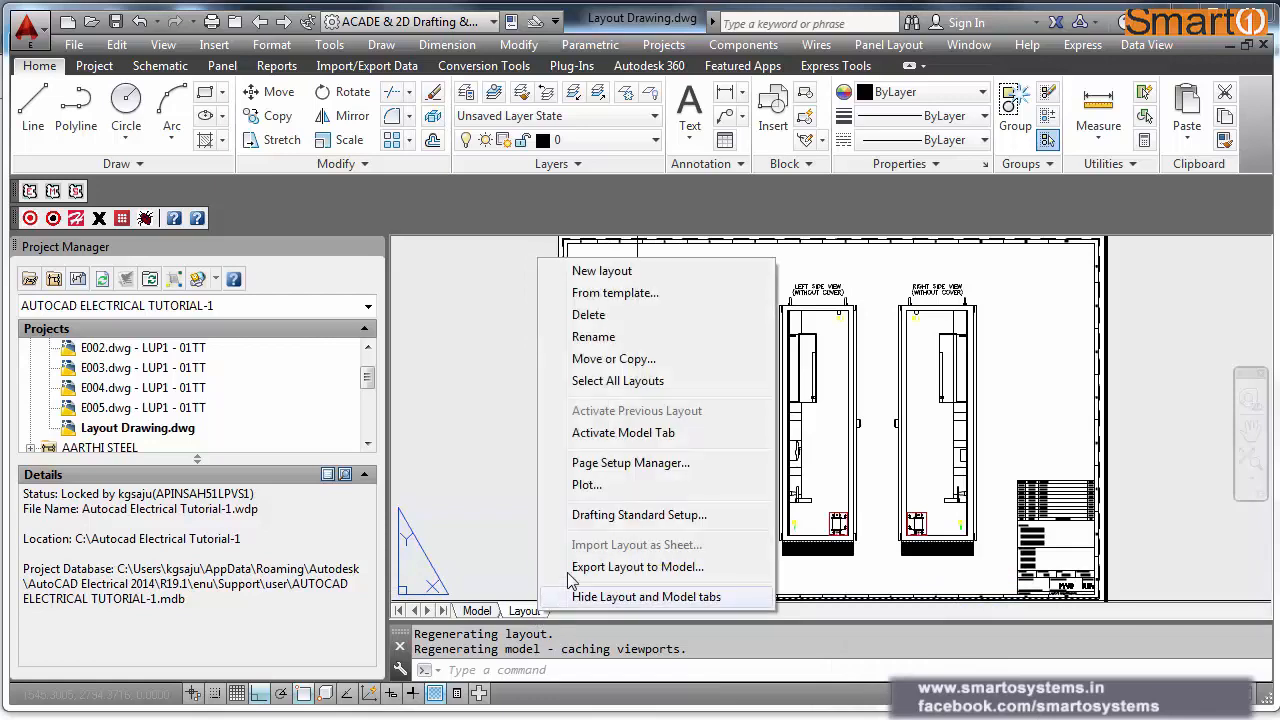
{"action": "left_click", "coordinate": [636, 360]}
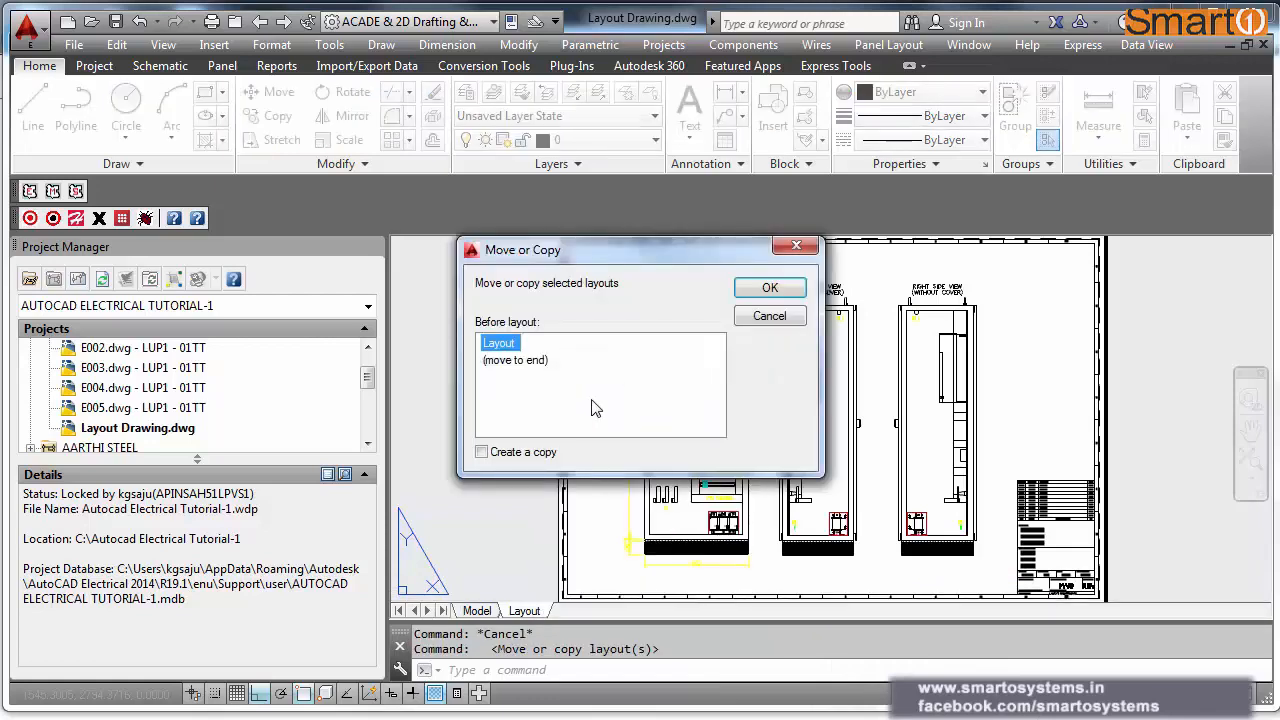
{"action": "left_click", "coordinate": [517, 362]}
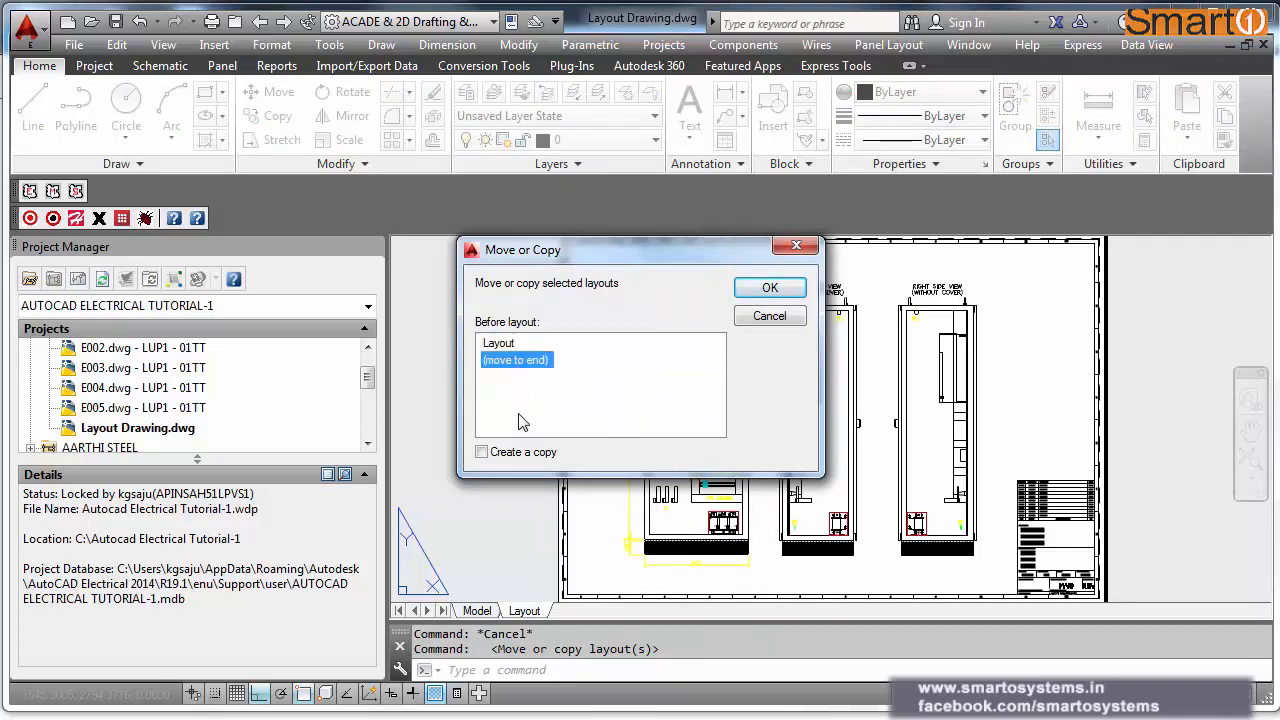
{"action": "left_click", "coordinate": [484, 453]}
{"action": "left_click", "coordinate": [770, 288]}
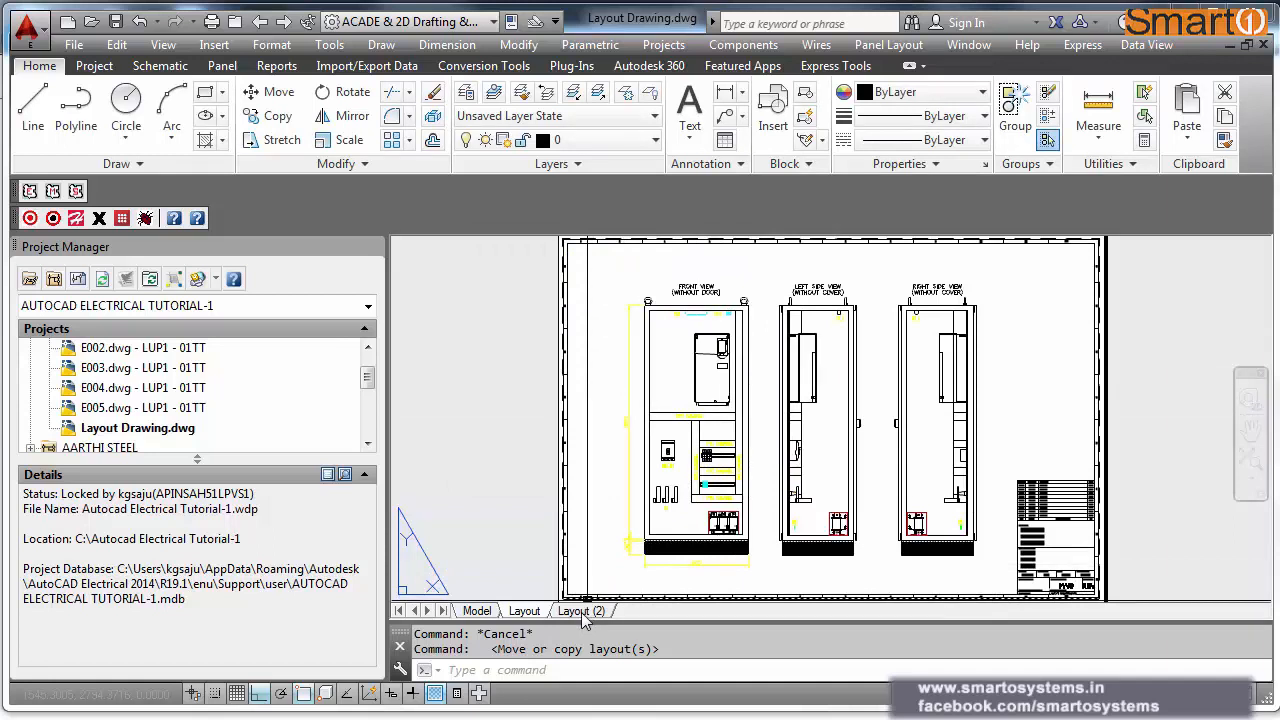
{"action": "mouse_move", "coordinate": [586, 620]}
{"action": "left_click", "coordinate": [581, 619]}
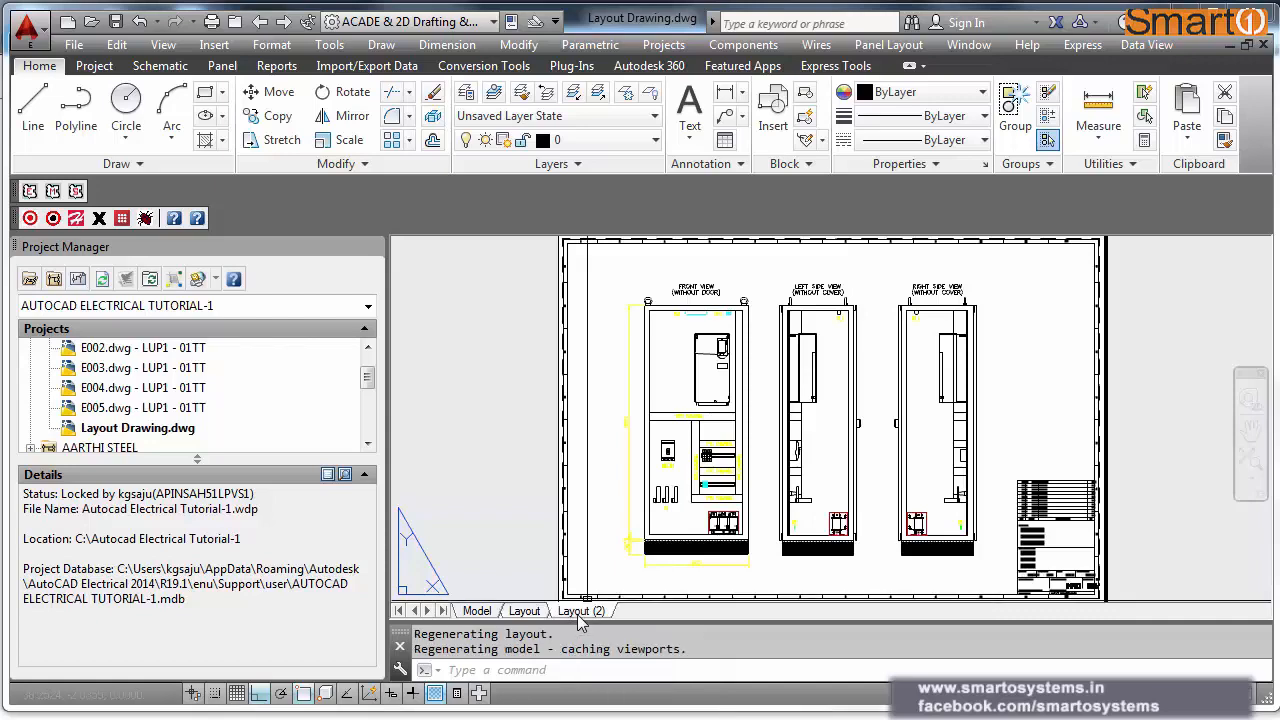
Step: Copy the cabinet's front and left side views in model space to about 3596 units straight above the originals
{"action": "left_click", "coordinate": [477, 611]}
{"action": "scroll", "coordinate": [820, 413], "scroll_direction": "down", "scroll_amount": 4}
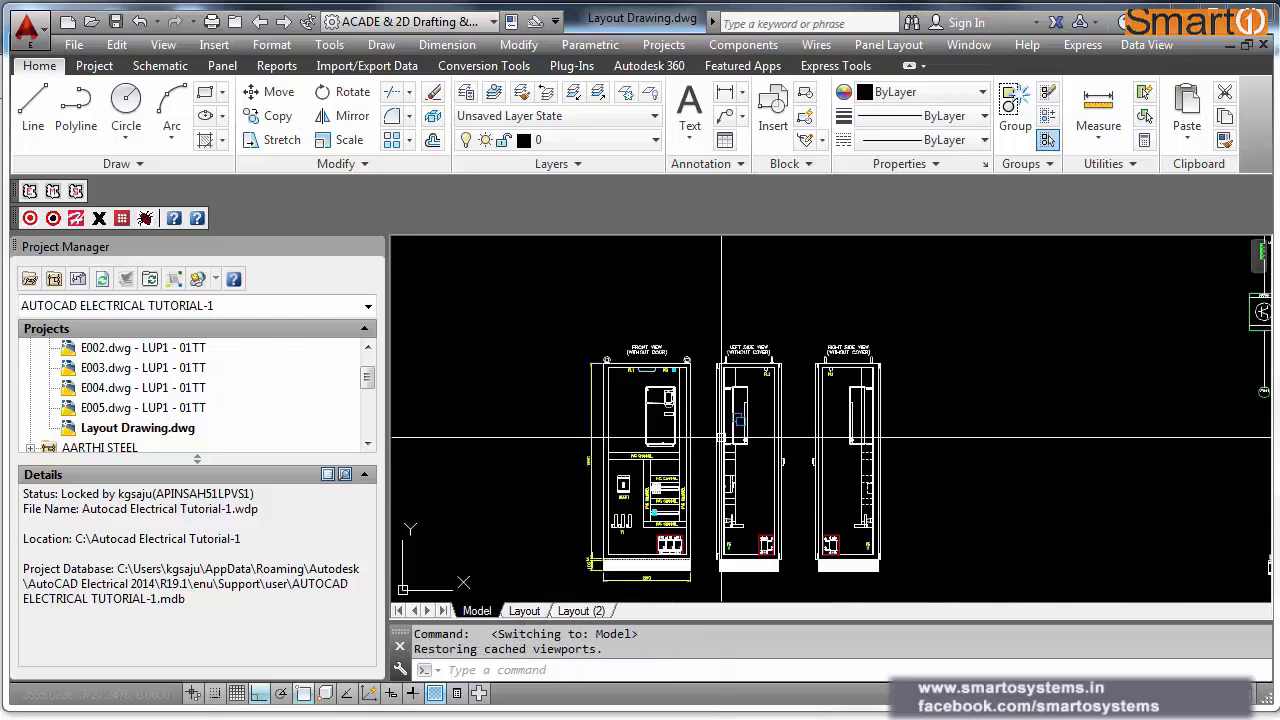
{"action": "type", "text": "c"}
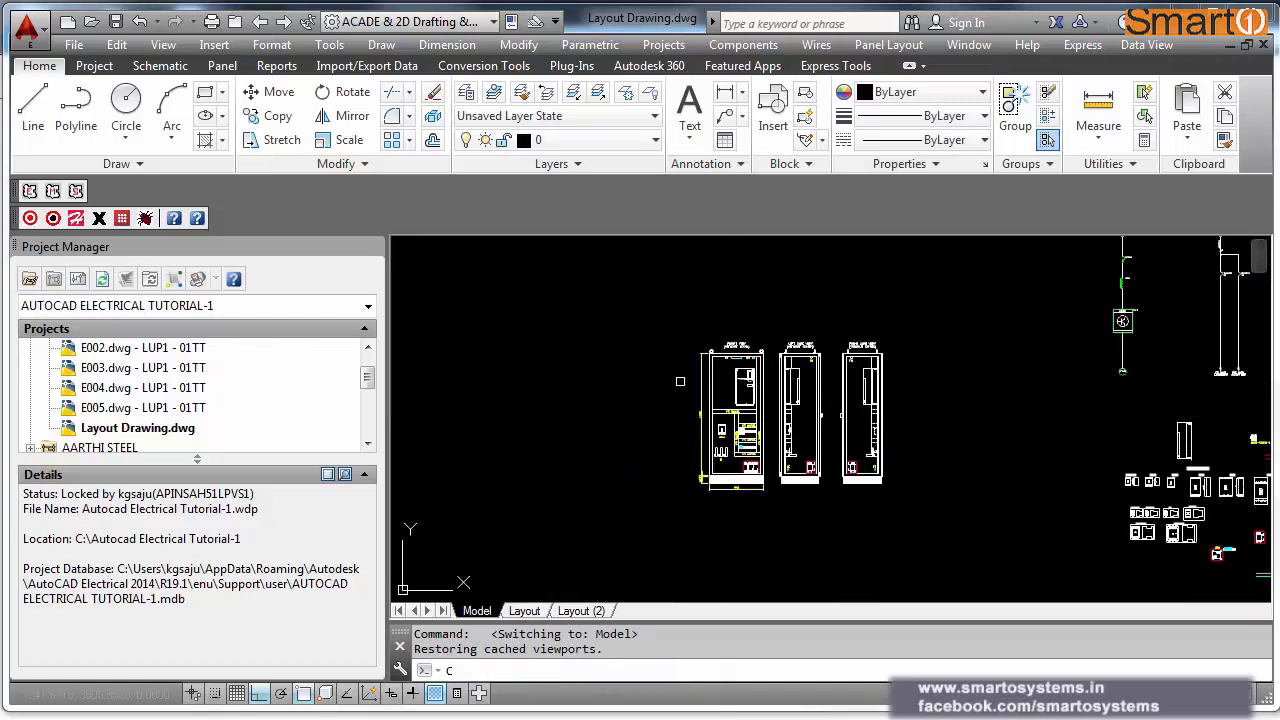
{"action": "key", "text": "Return"}
{"action": "left_click", "coordinate": [675, 333]}
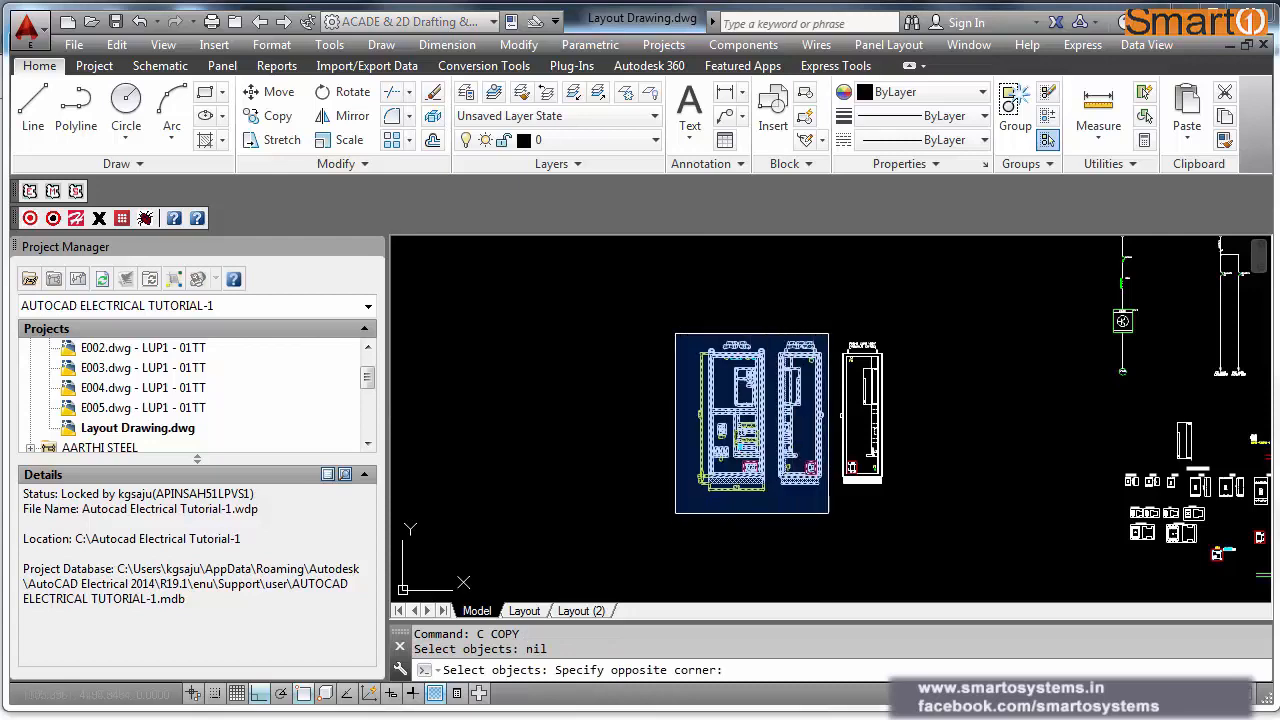
{"action": "left_click", "coordinate": [838, 518]}
{"action": "key", "text": "Return"}
{"action": "left_click", "coordinate": [835, 518]}
{"action": "middle_click_drag", "start_coordinate": [877, 409], "coordinate": [849, 558]}
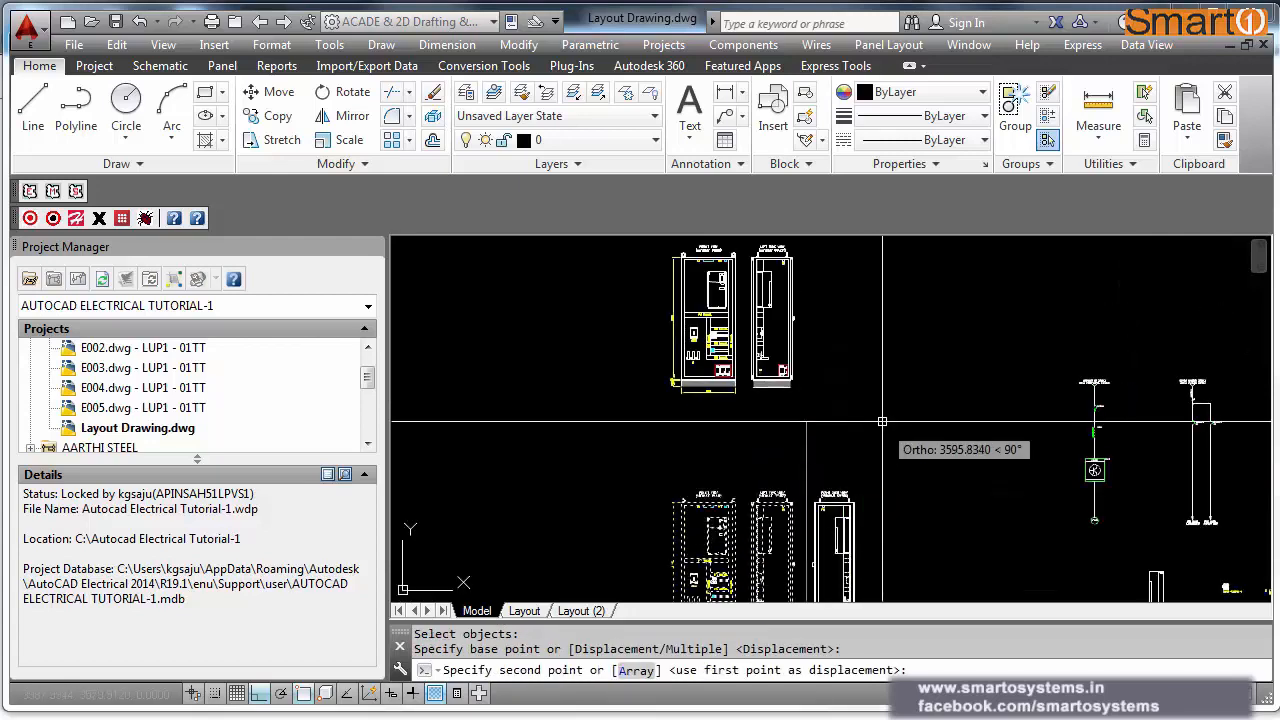
{"action": "left_click", "coordinate": [883, 423]}
Step: Erase the upper rail with its mounted block between the PVC channels in the copied front view
{"action": "scroll", "coordinate": [717, 285], "scroll_direction": "up", "scroll_amount": 5}
{"action": "scroll", "coordinate": [717, 285], "scroll_direction": "up", "scroll_amount": 1}
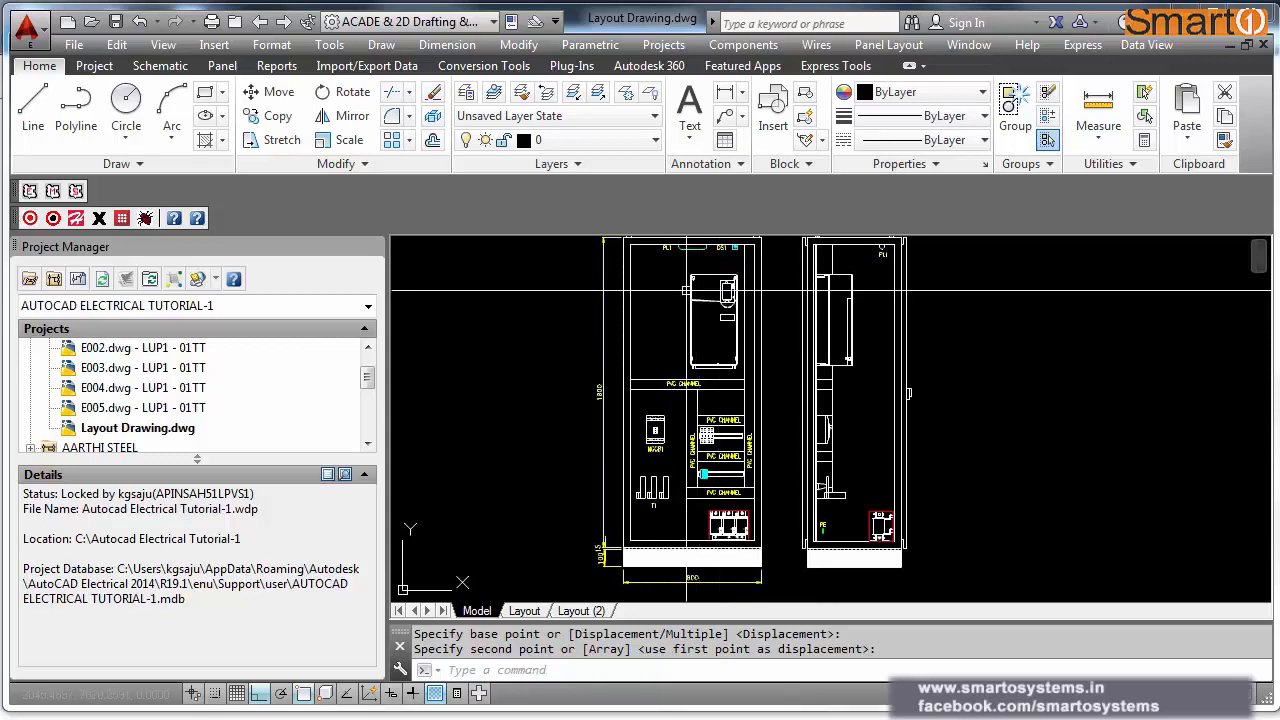
{"action": "scroll", "coordinate": [706, 451], "scroll_direction": "up", "scroll_amount": 3}
{"action": "key", "text": "Return"}
{"action": "left_click", "coordinate": [658, 406]}
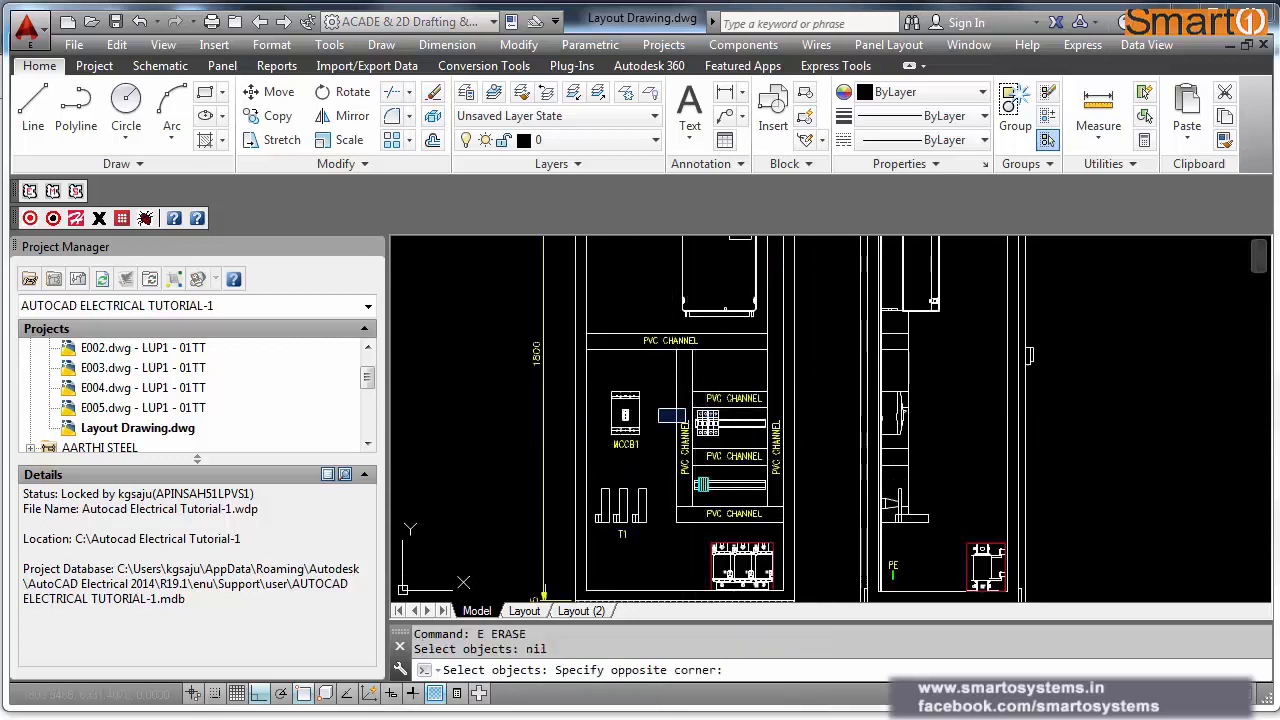
{"action": "left_click", "coordinate": [765, 448]}
{"action": "key", "text": "Return"}
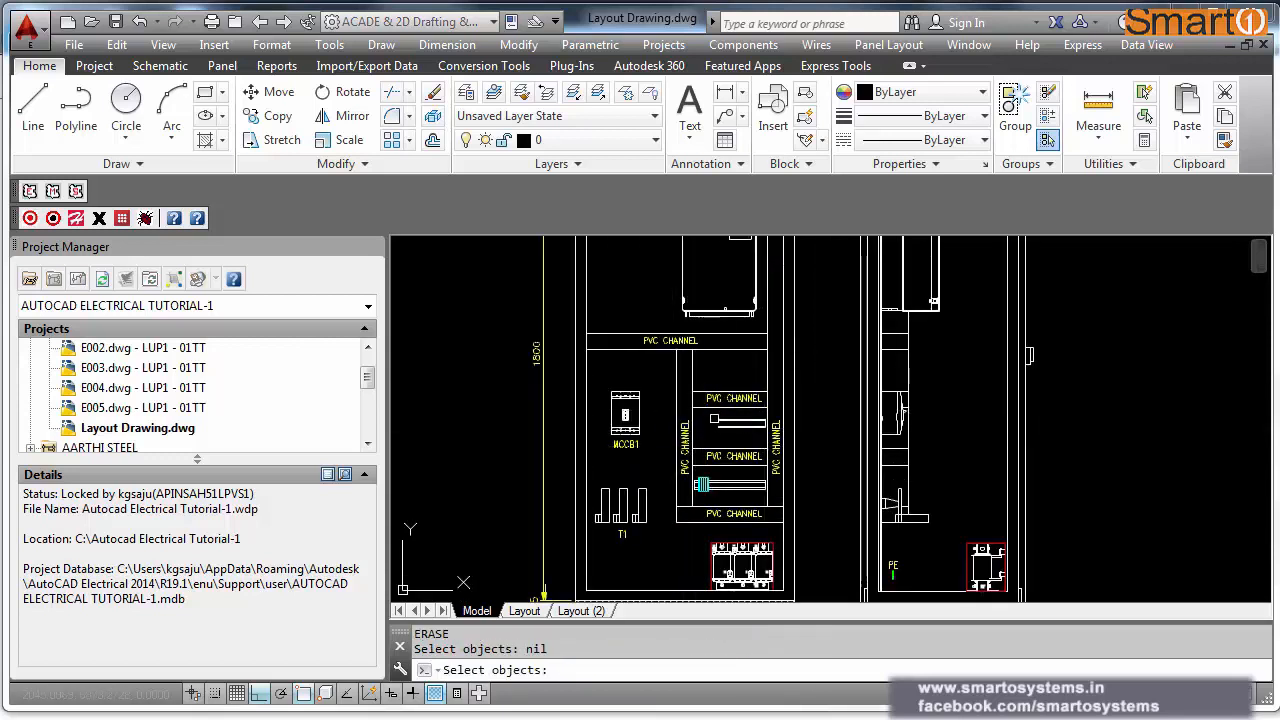
Step: Erase the red-outlined device group near the base of the copied front view and its counterpart in the copied left side view
{"action": "middle_click_drag", "start_coordinate": [706, 420], "coordinate": [720, 356]}
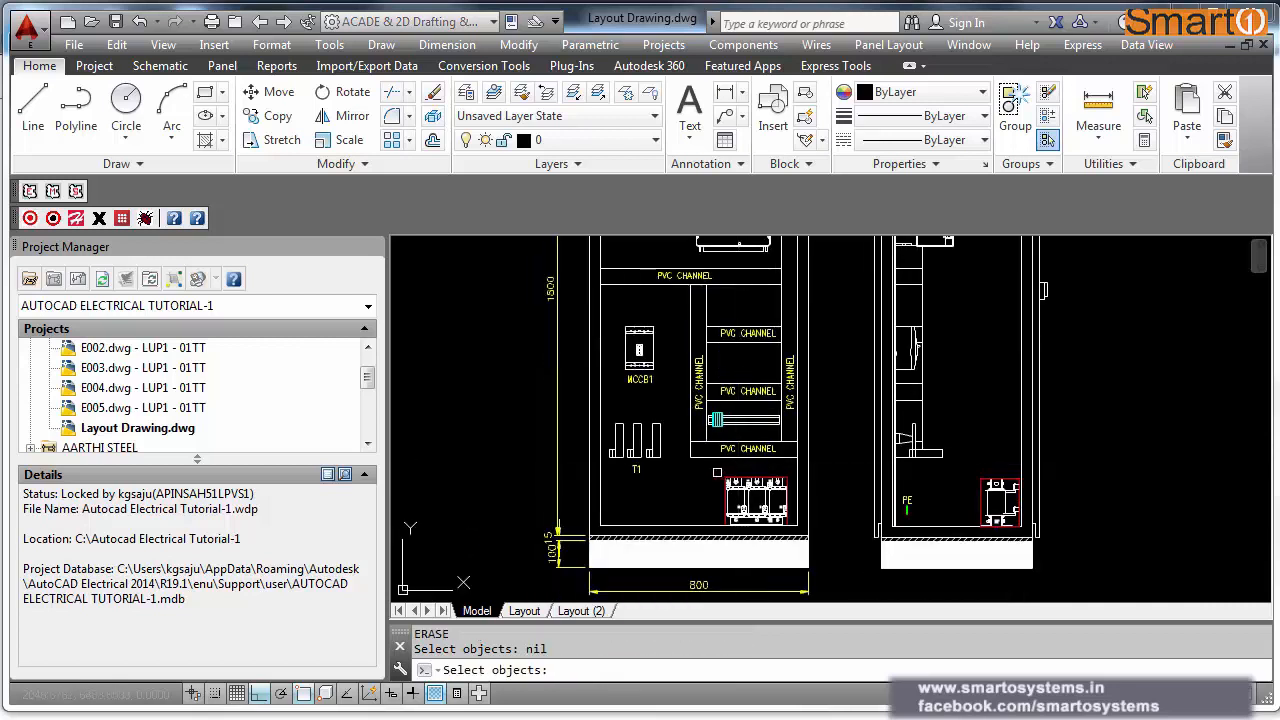
{"action": "left_click", "coordinate": [789, 533]}
{"action": "key", "text": "Return"}
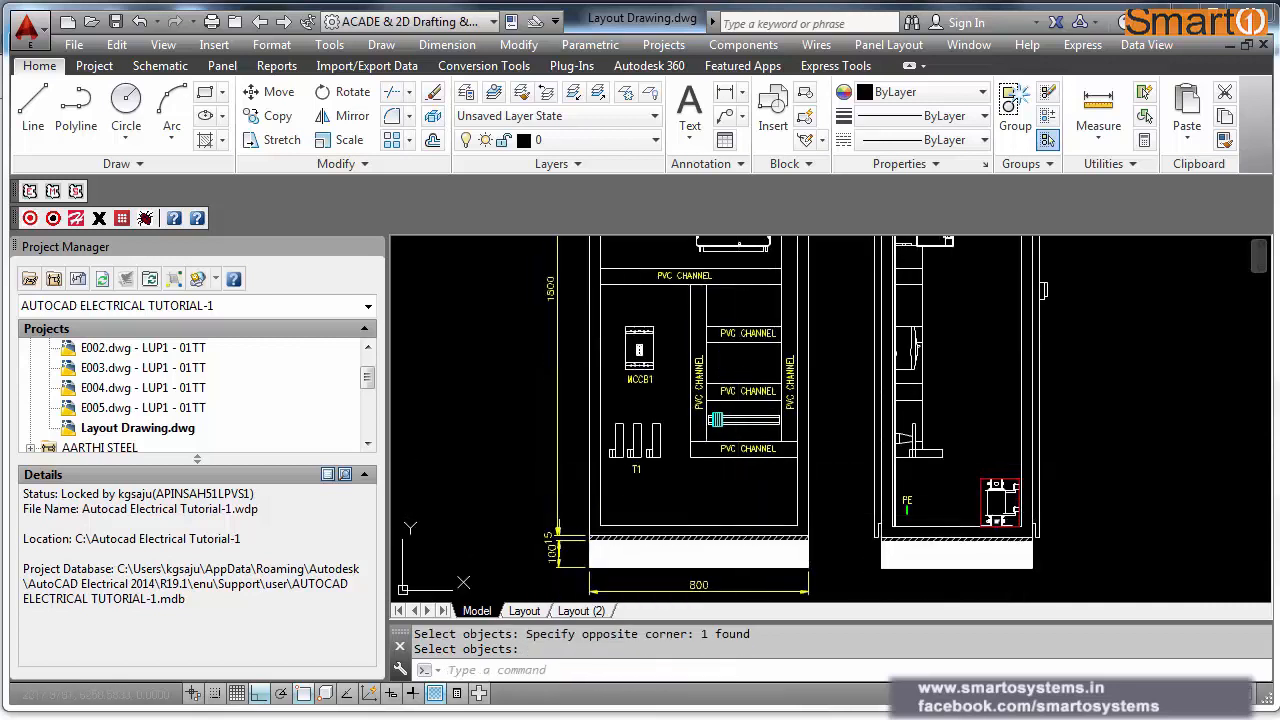
{"action": "key", "text": "Return"}
{"action": "left_click", "coordinate": [968, 463]}
{"action": "left_click", "coordinate": [1020, 540]}
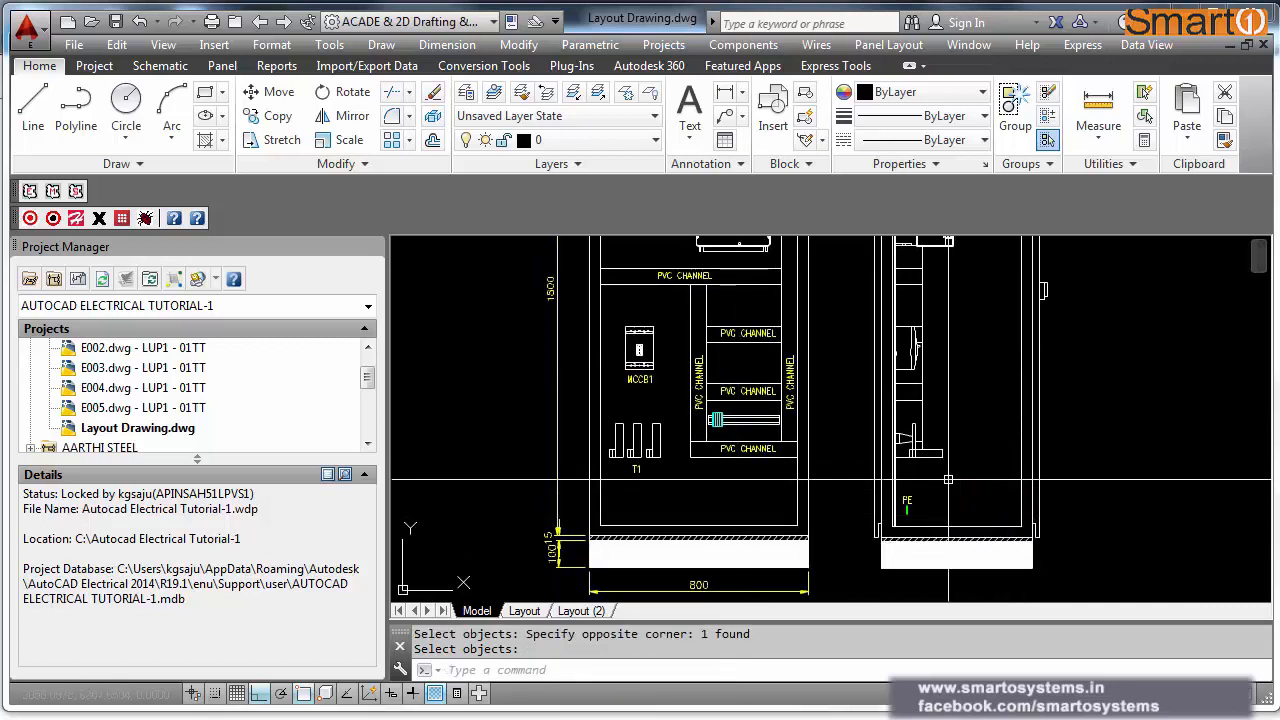
Step: Go back to the Layout (2) sheet and turn on the View port layer
{"action": "scroll", "coordinate": [950, 476], "scroll_direction": "down", "scroll_amount": 2}
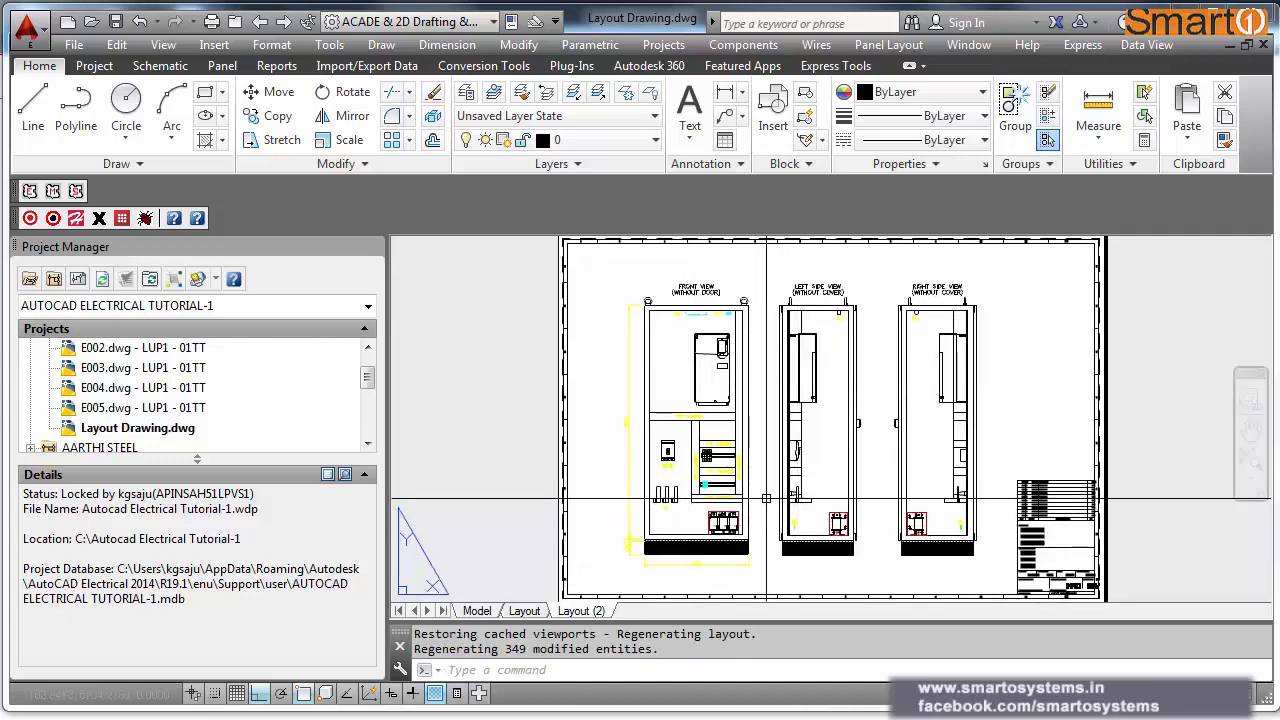
{"action": "left_click", "coordinate": [648, 140]}
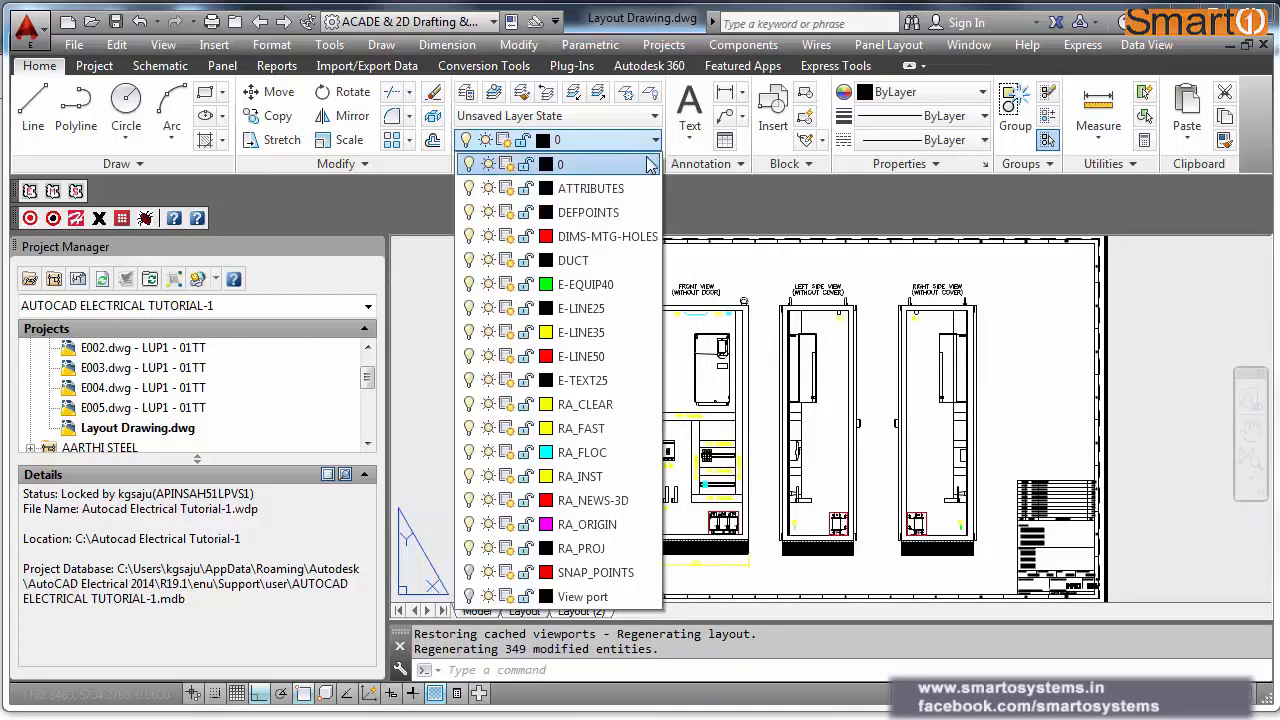
{"action": "left_click", "coordinate": [470, 596]}
{"action": "left_click", "coordinate": [745, 500]}
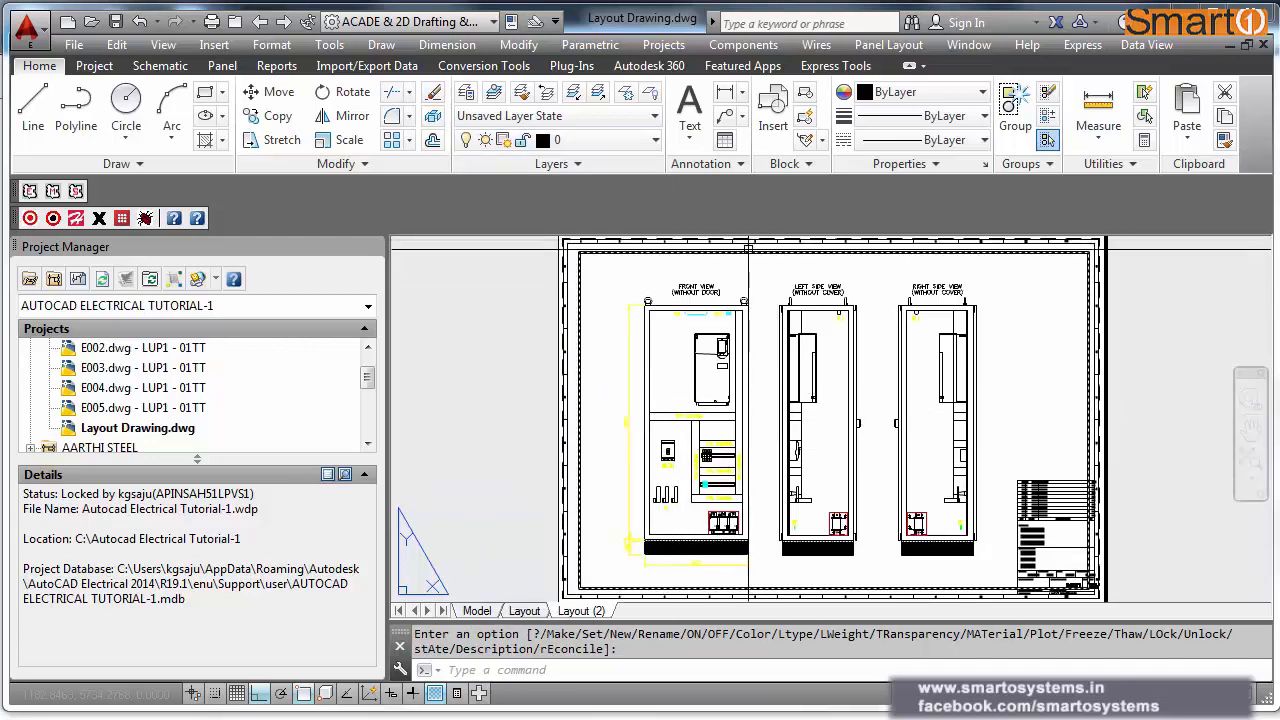
Step: Unlock the display of the viewport on Layout (2) by setting Display locked to No
{"action": "left_click", "coordinate": [749, 250]}
{"action": "right_click", "coordinate": [579, 252]}
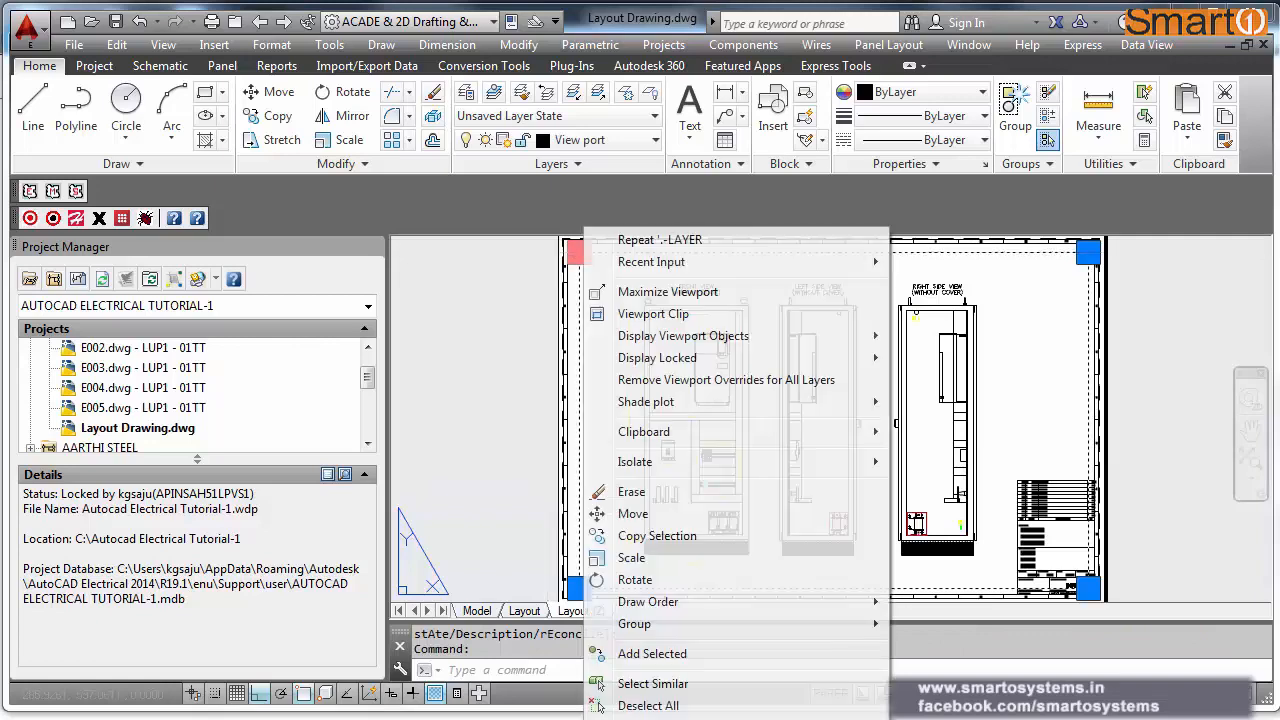
{"action": "left_click", "coordinate": [630, 667]}
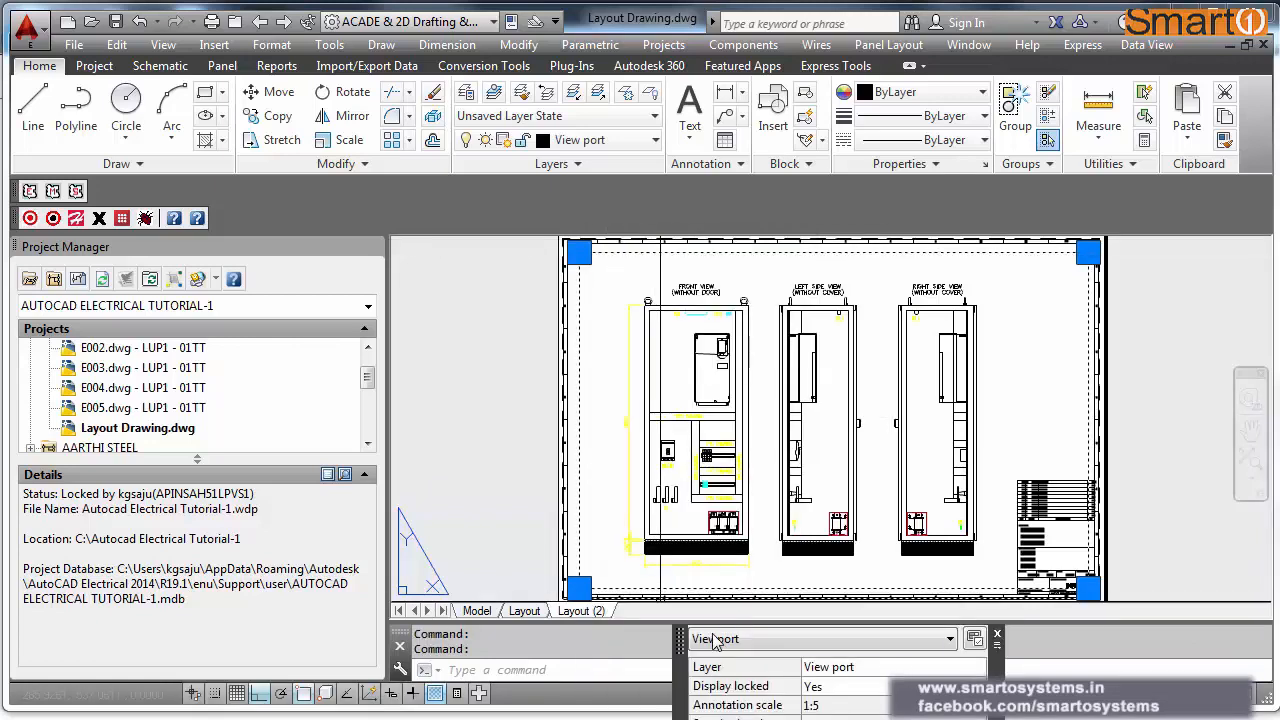
{"action": "left_click_drag", "start_coordinate": [683, 680], "coordinate": [596, 364]}
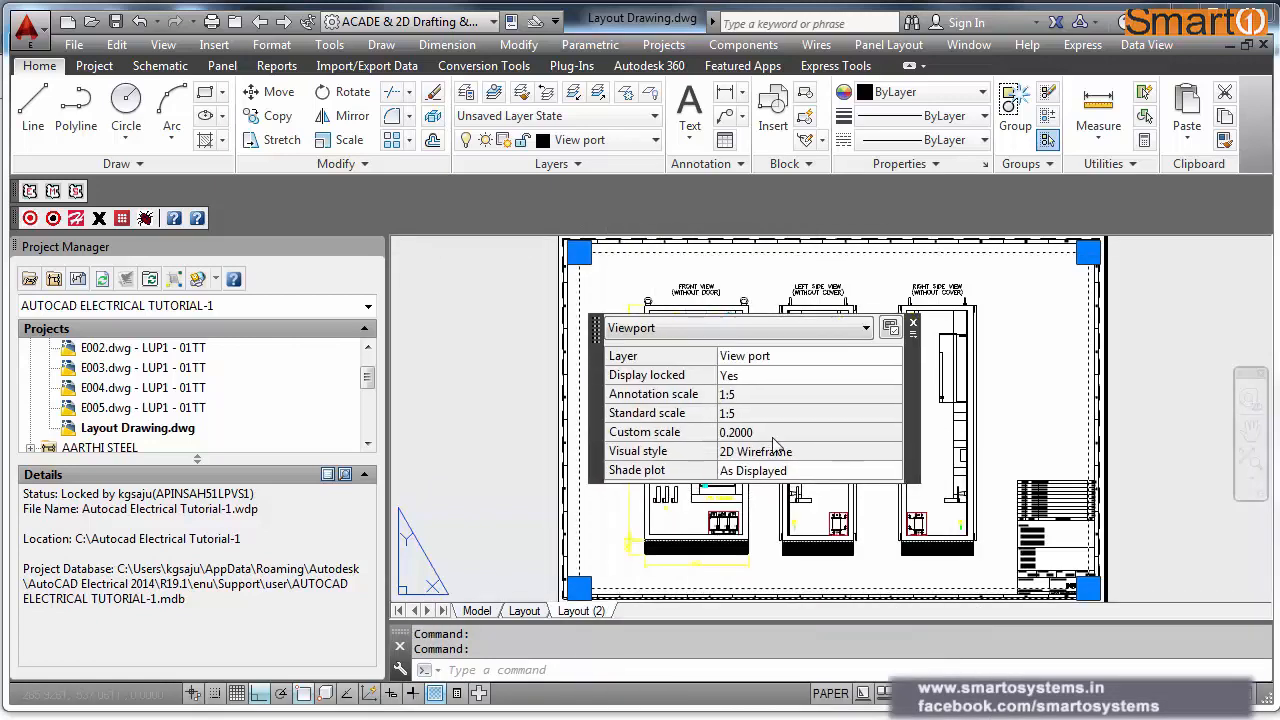
{"action": "left_click", "coordinate": [852, 378]}
{"action": "left_click", "coordinate": [835, 378]}
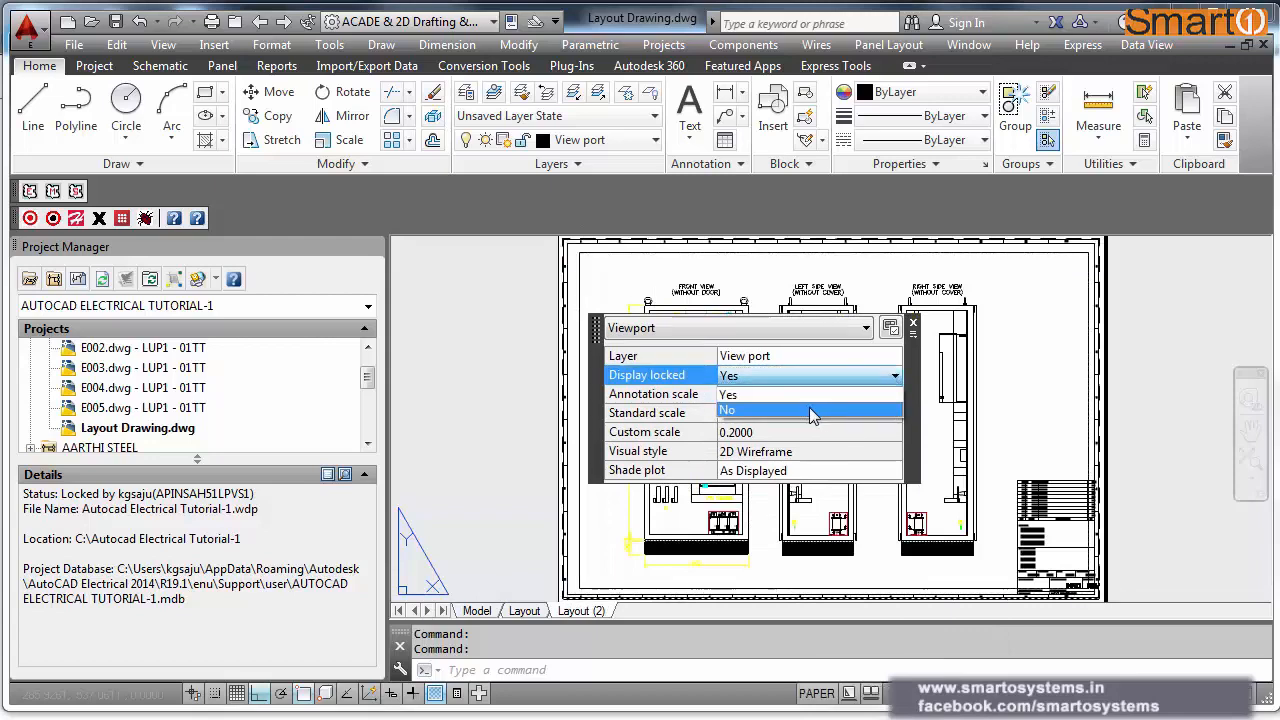
{"action": "left_click", "coordinate": [811, 411]}
Step: Show the copied front and left side views in the Layout (2) viewport at 1:5 and return to paper space
{"action": "double_click", "coordinate": [992, 394]}
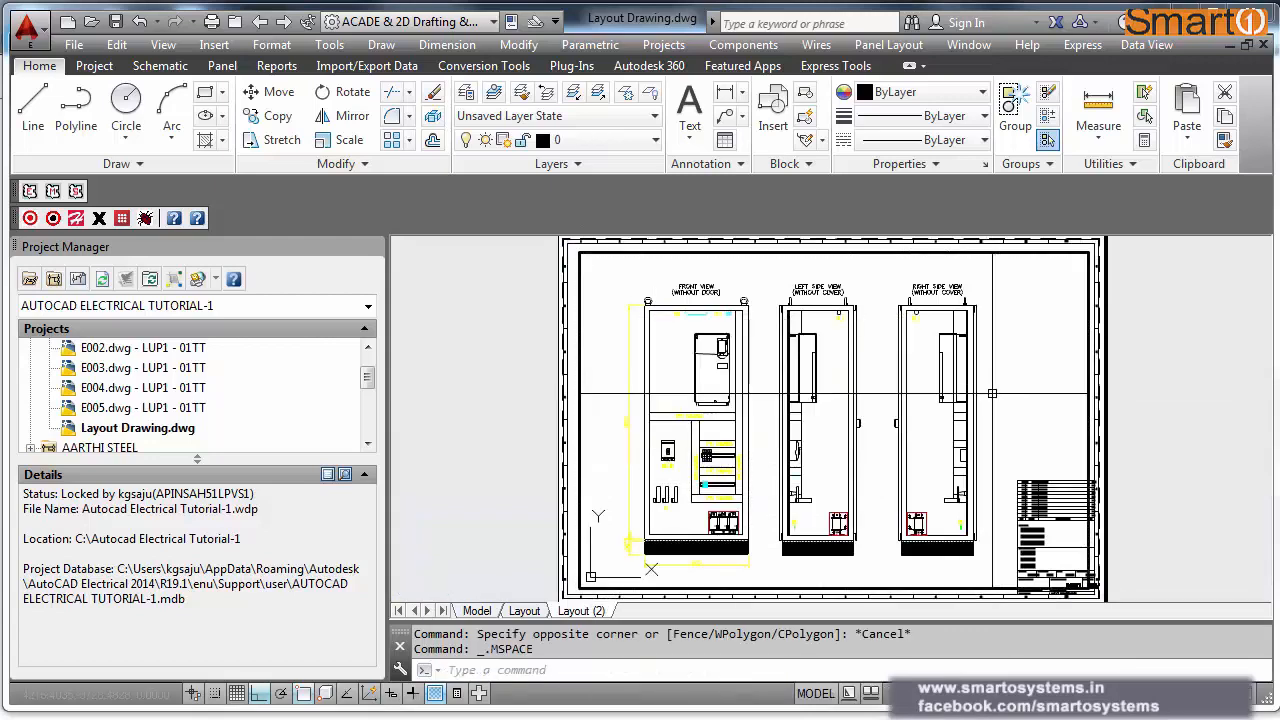
{"action": "scroll", "coordinate": [992, 394], "scroll_direction": "down", "scroll_amount": 4}
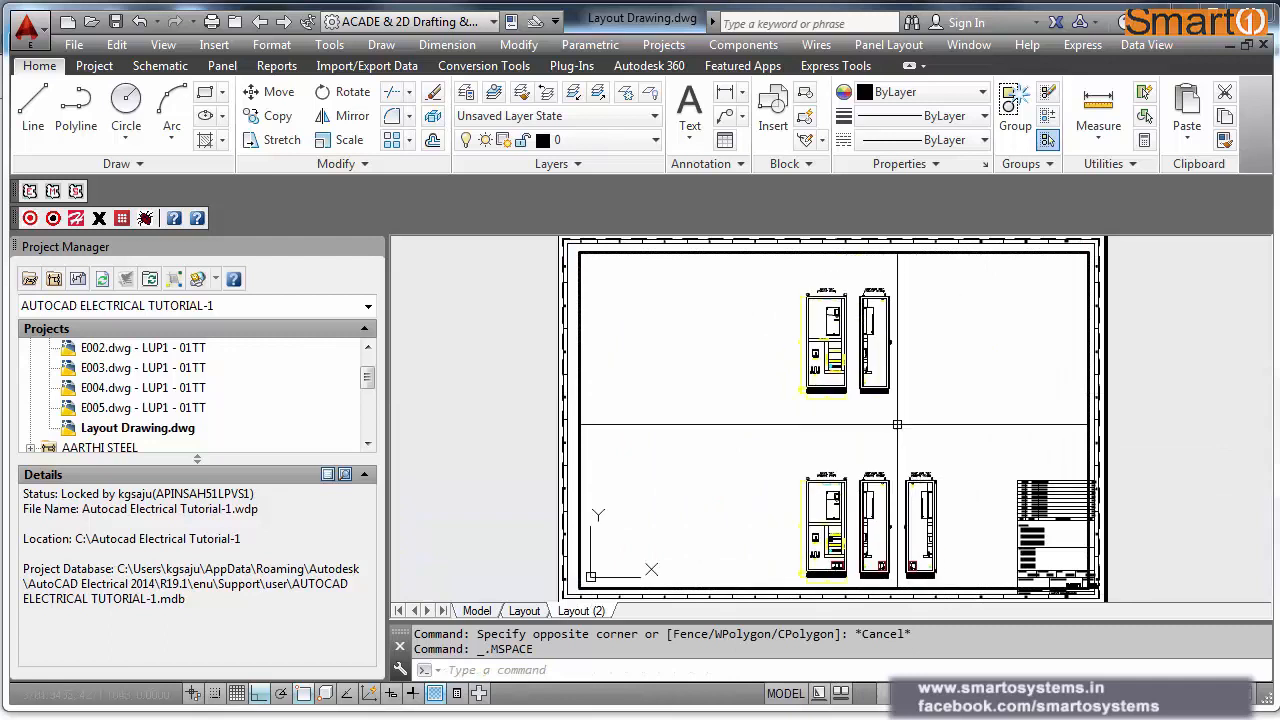
{"action": "scroll", "coordinate": [866, 300], "scroll_direction": "up", "scroll_amount": 5}
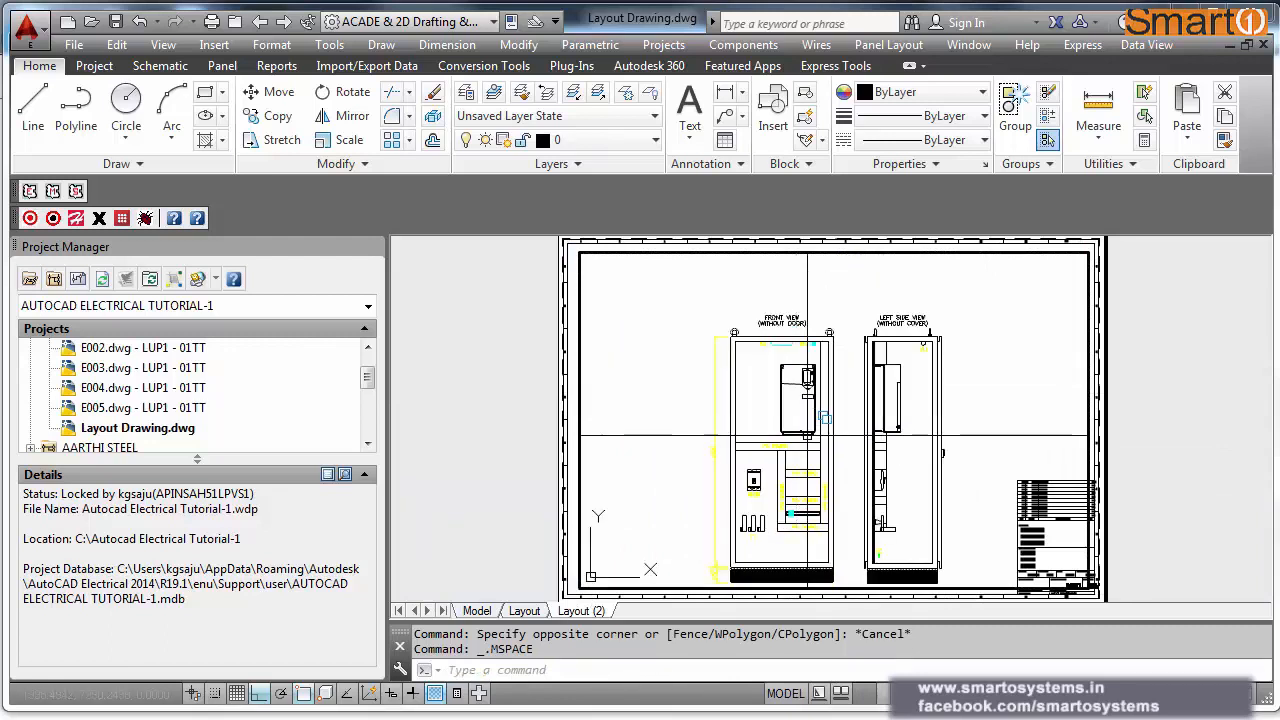
{"action": "middle_click_drag", "start_coordinate": [808, 399], "coordinate": [781, 372]}
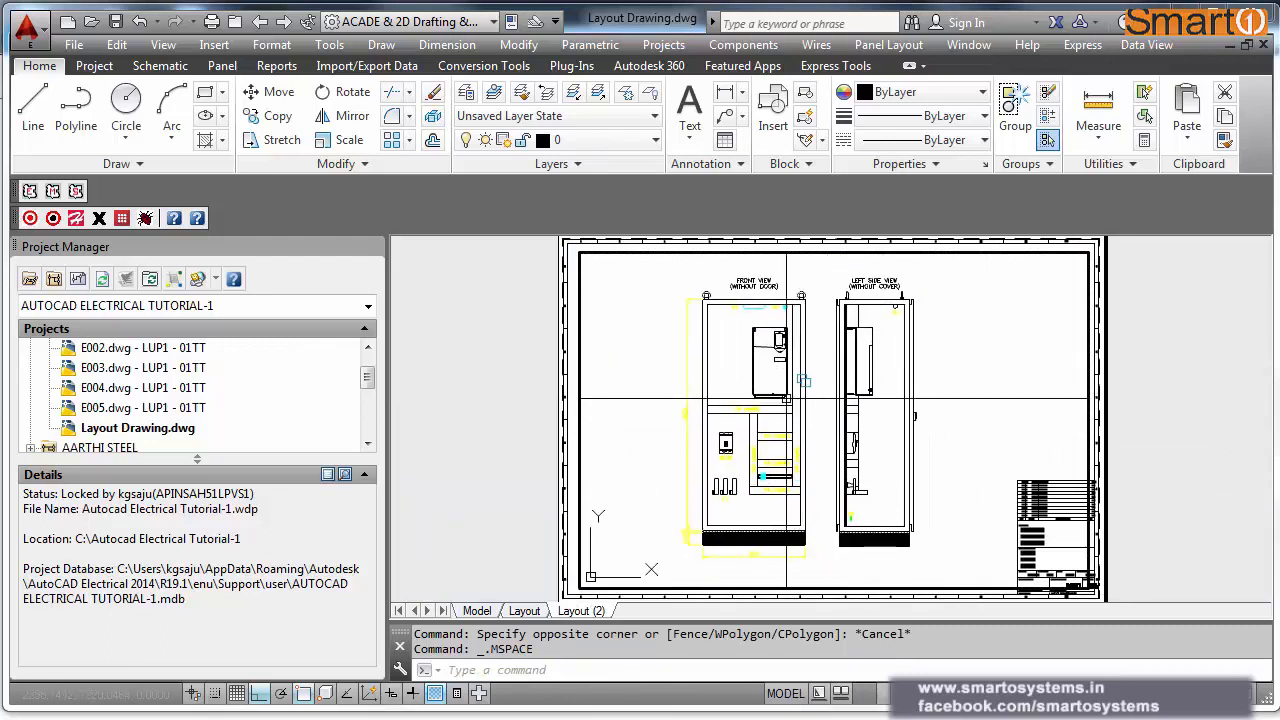
{"action": "left_click", "coordinate": [1010, 693]}
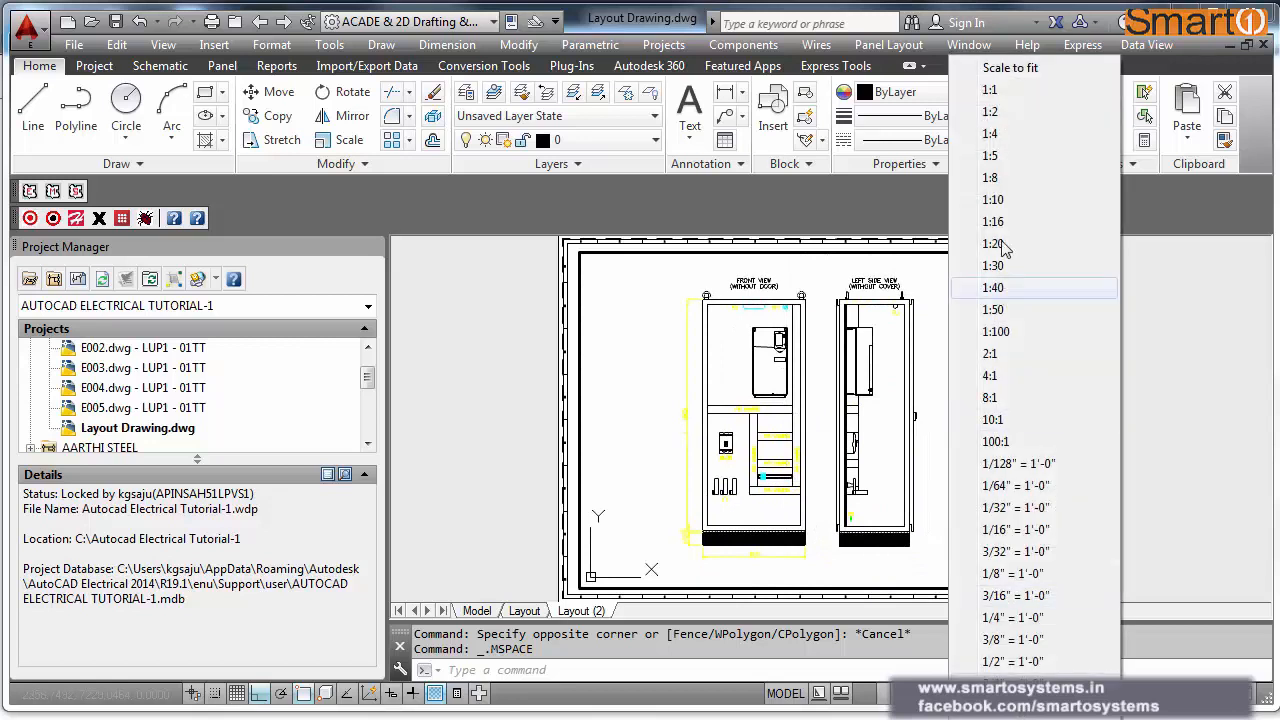
{"action": "left_click", "coordinate": [1008, 163]}
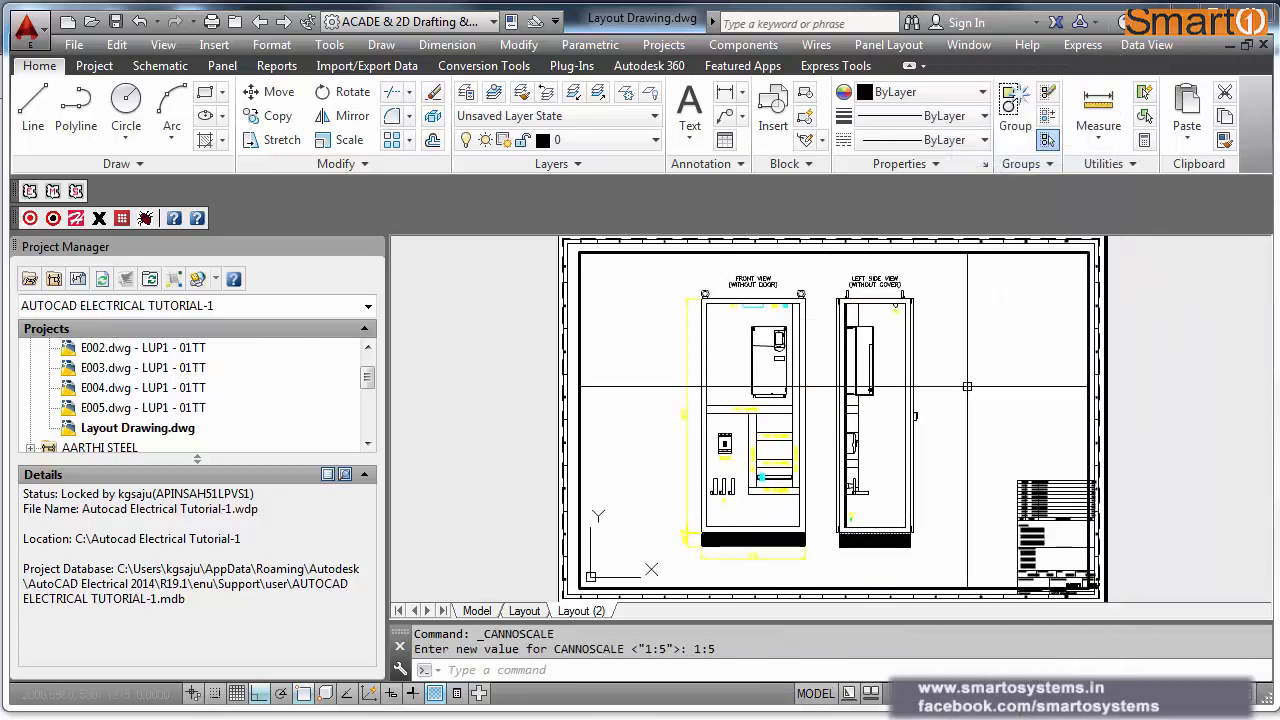
{"action": "double_click", "coordinate": [1125, 480]}
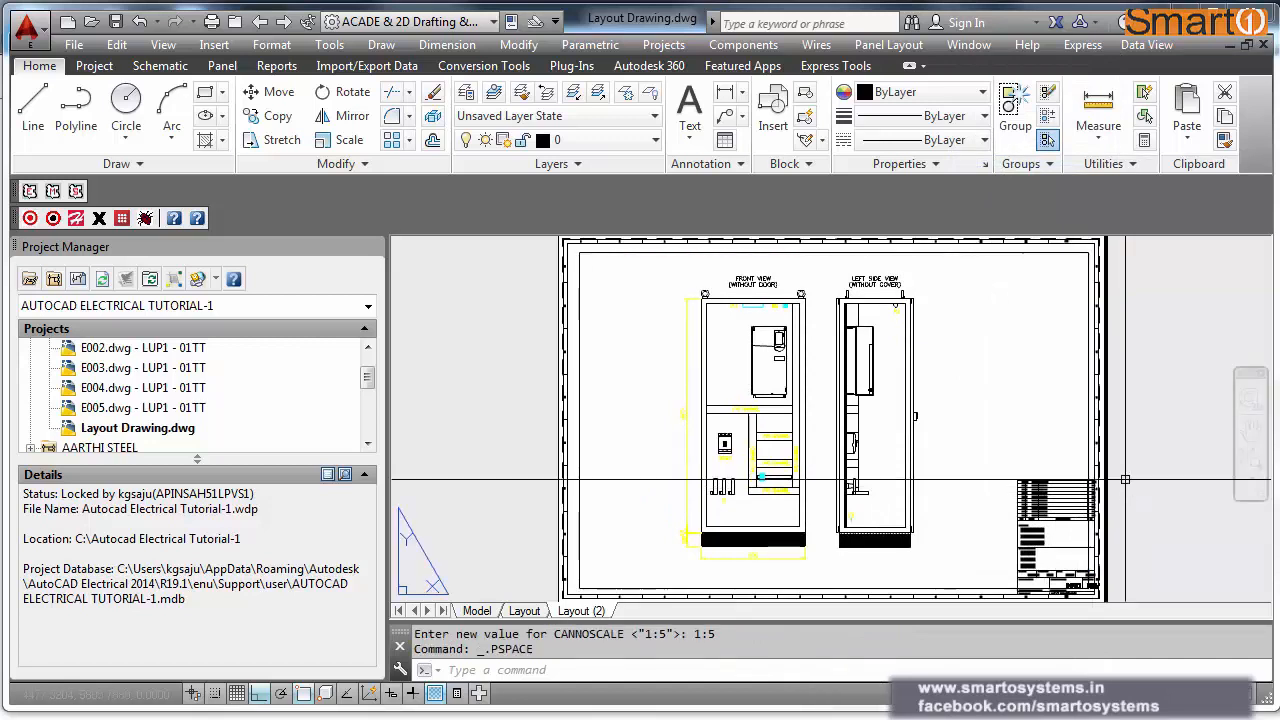
Step: Lock the Layout (2) viewport again by setting Display locked to Yes, and deselect it
{"action": "left_click", "coordinate": [1002, 253]}
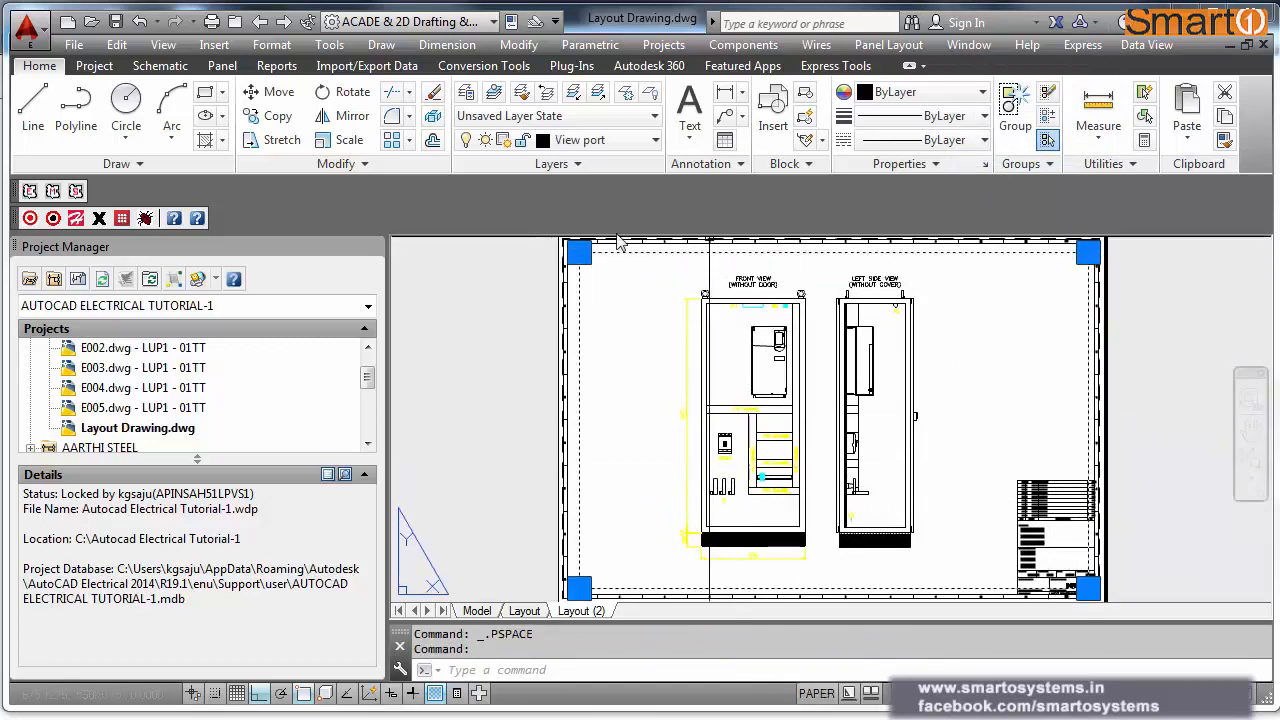
{"action": "right_click", "coordinate": [580, 253]}
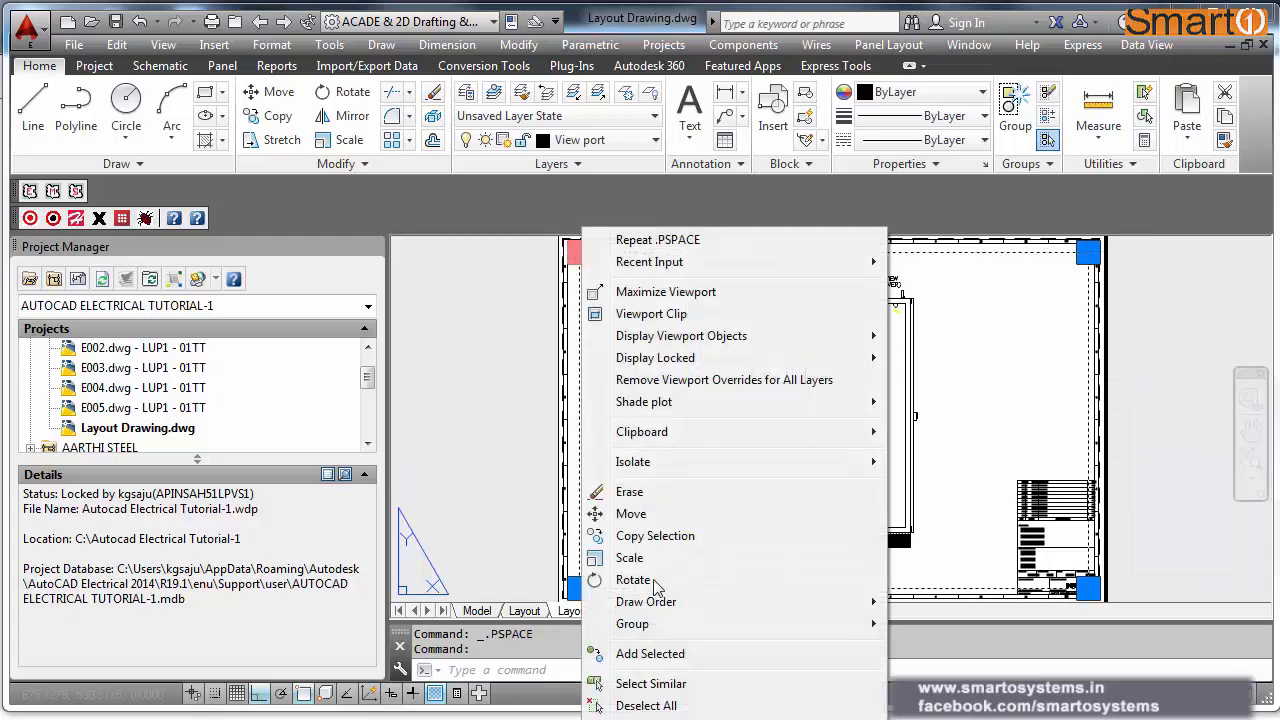
{"action": "left_click", "coordinate": [745, 681]}
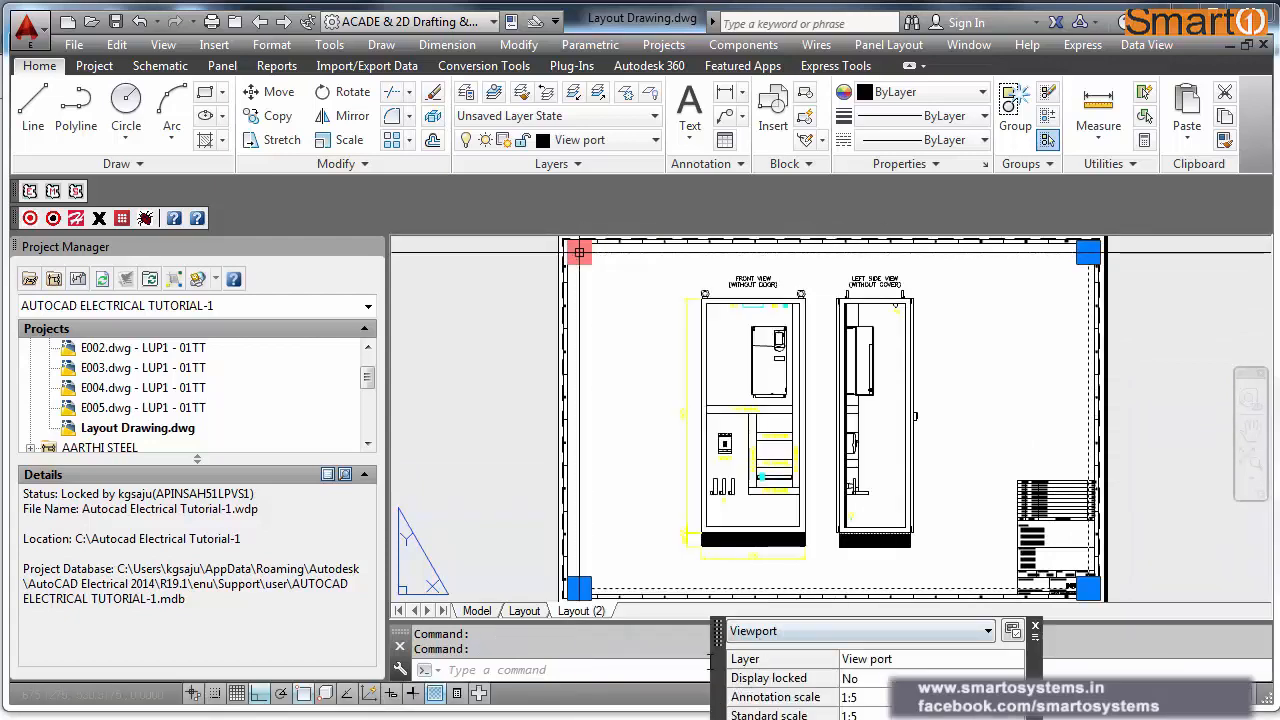
{"action": "left_click_drag", "start_coordinate": [716, 688], "coordinate": [645, 415]}
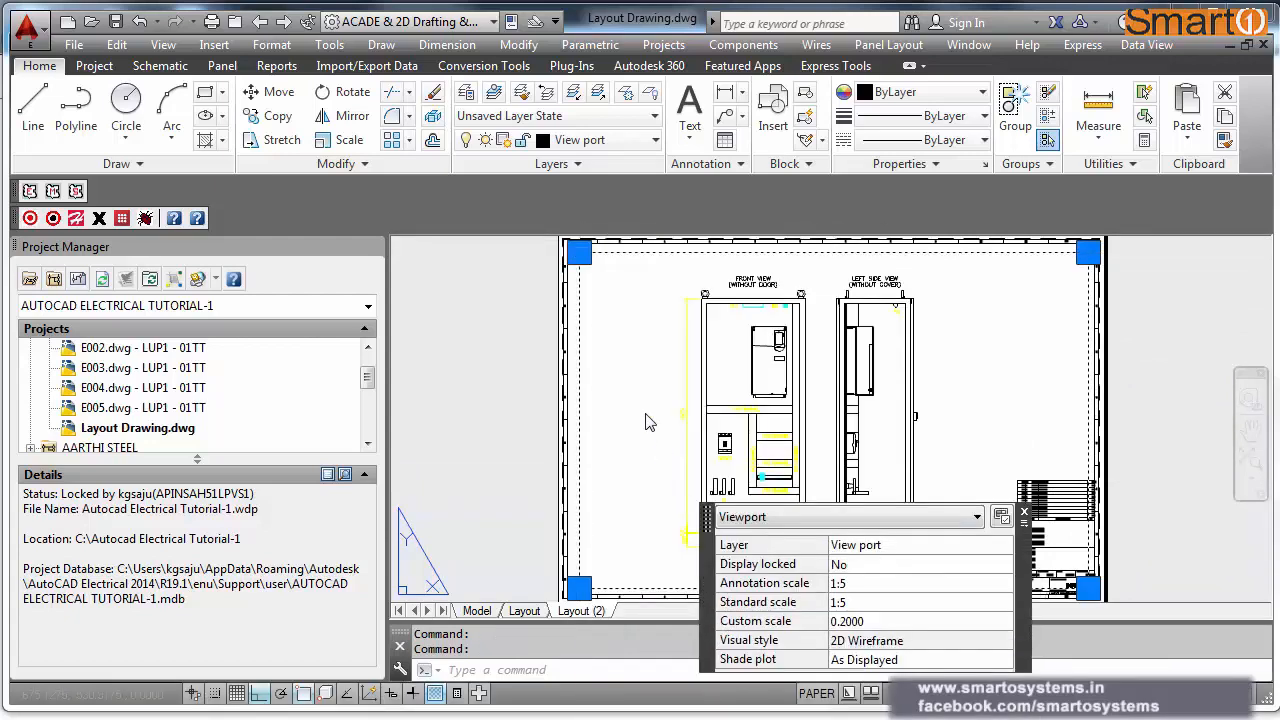
{"action": "left_click", "coordinate": [871, 387]}
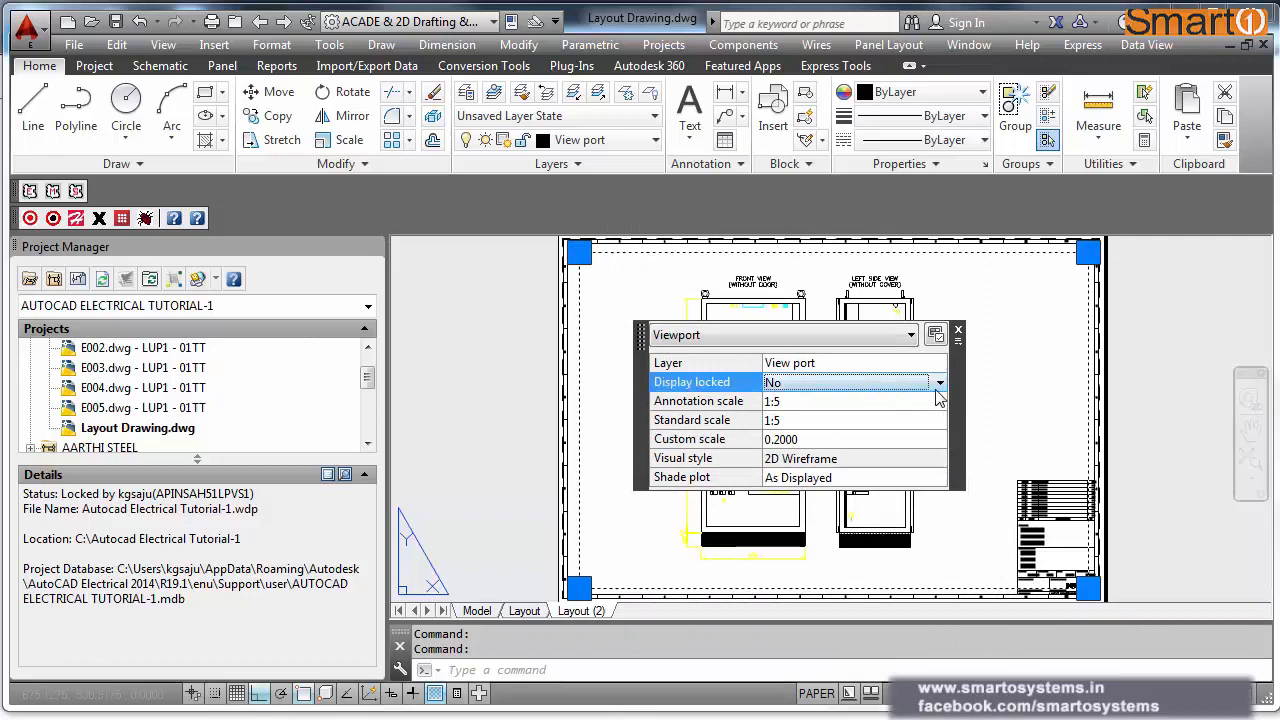
{"action": "left_click", "coordinate": [940, 383]}
{"action": "left_click", "coordinate": [850, 398]}
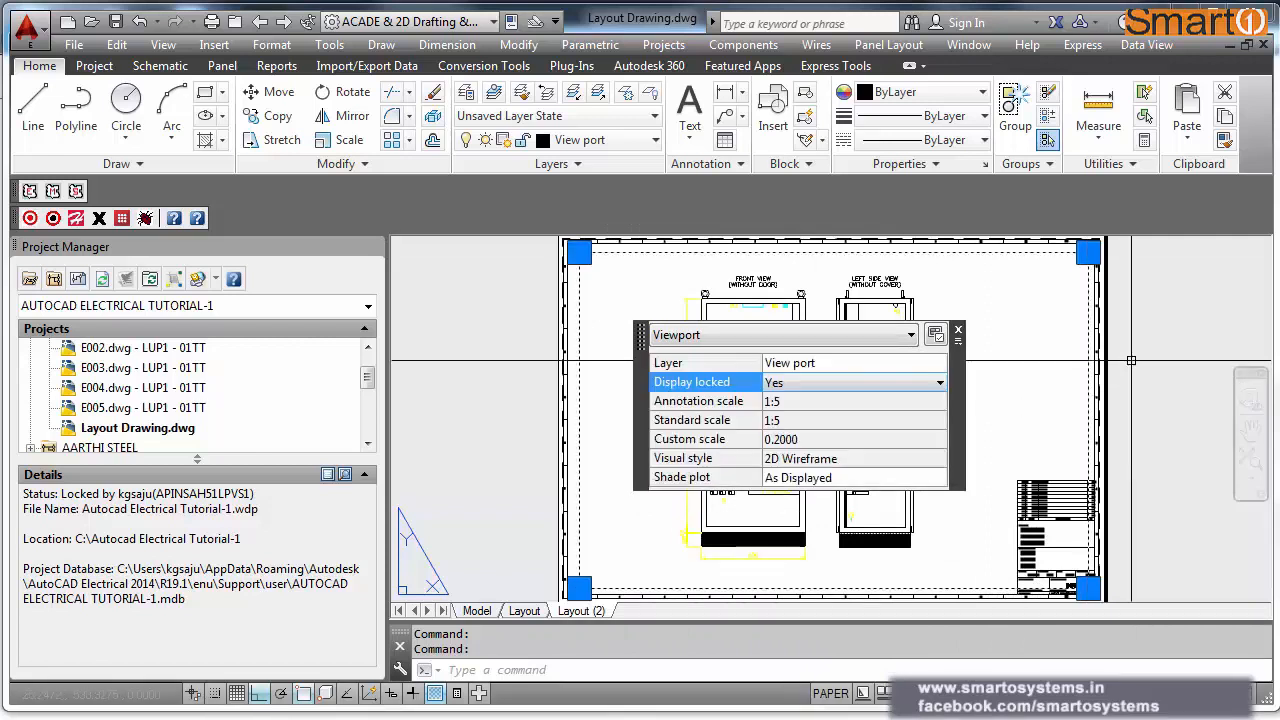
{"action": "left_click", "coordinate": [1165, 334]}
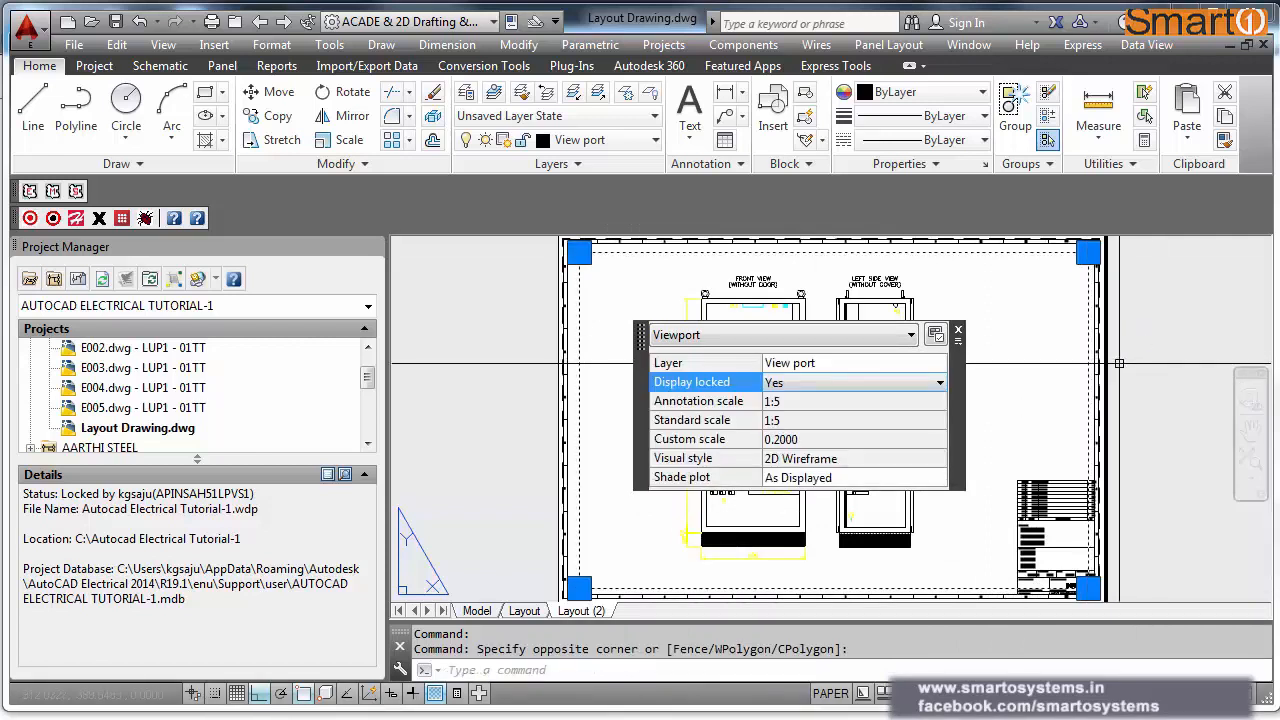
{"action": "left_click", "coordinate": [958, 331]}
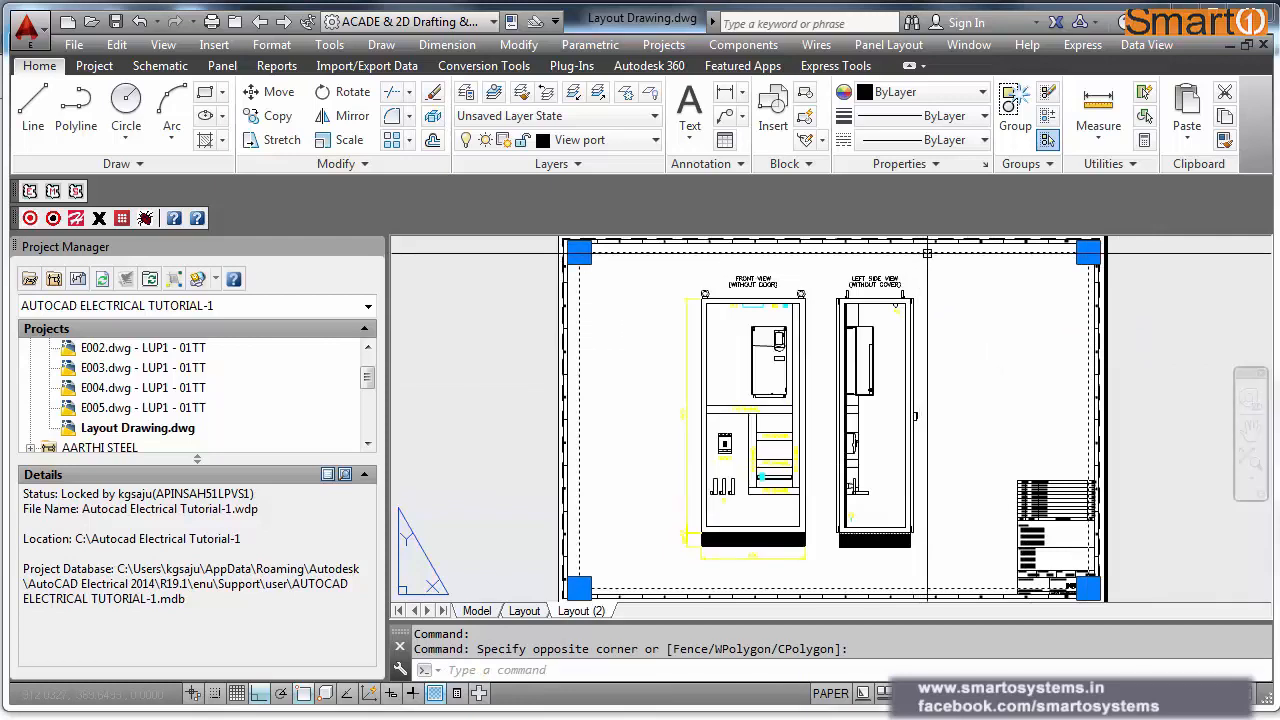
{"action": "key", "text": "Escape"}
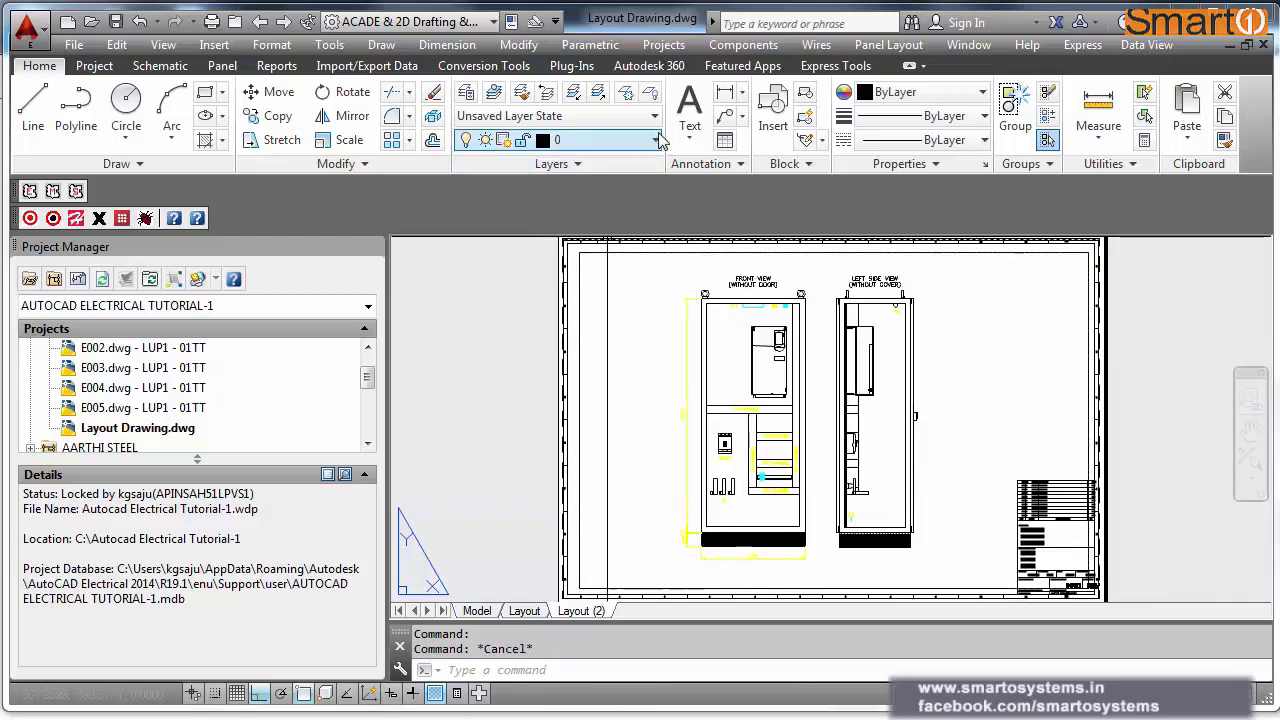
Step: Turn off the View port layer to hide the viewport frame on Layout (2)
{"action": "left_click", "coordinate": [655, 140]}
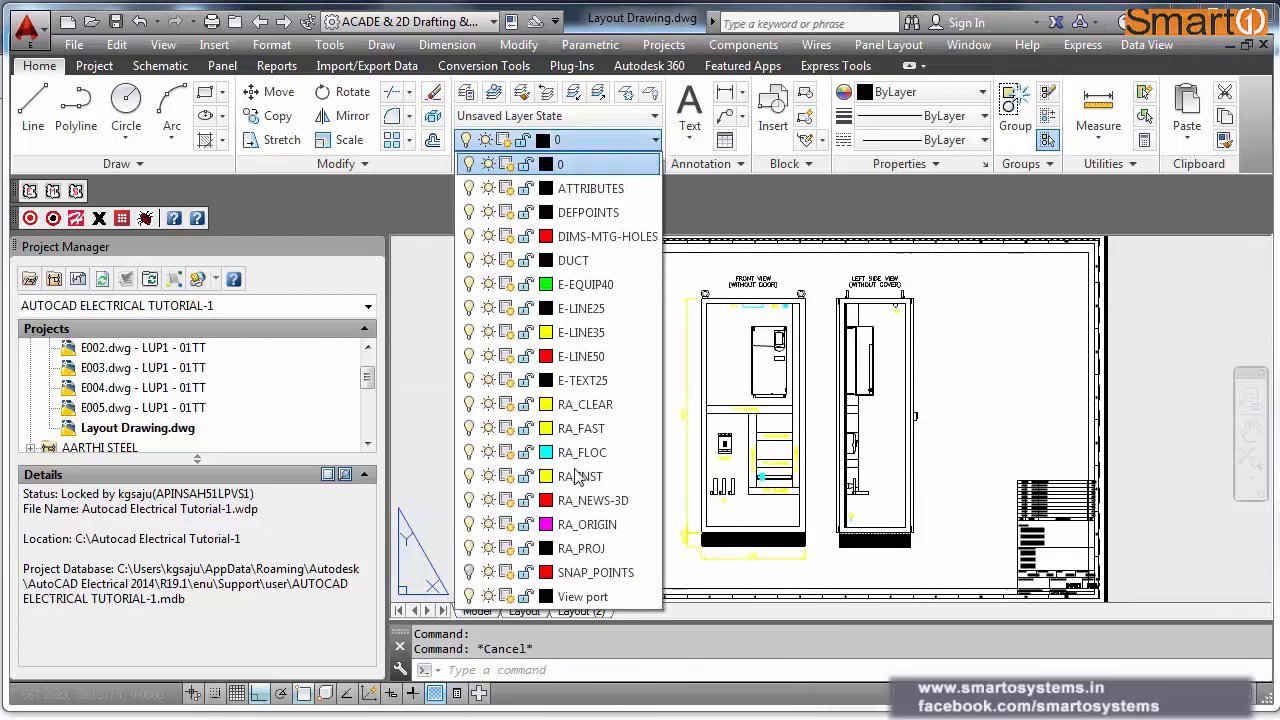
{"action": "left_click", "coordinate": [470, 596]}
{"action": "left_click", "coordinate": [1145, 365]}
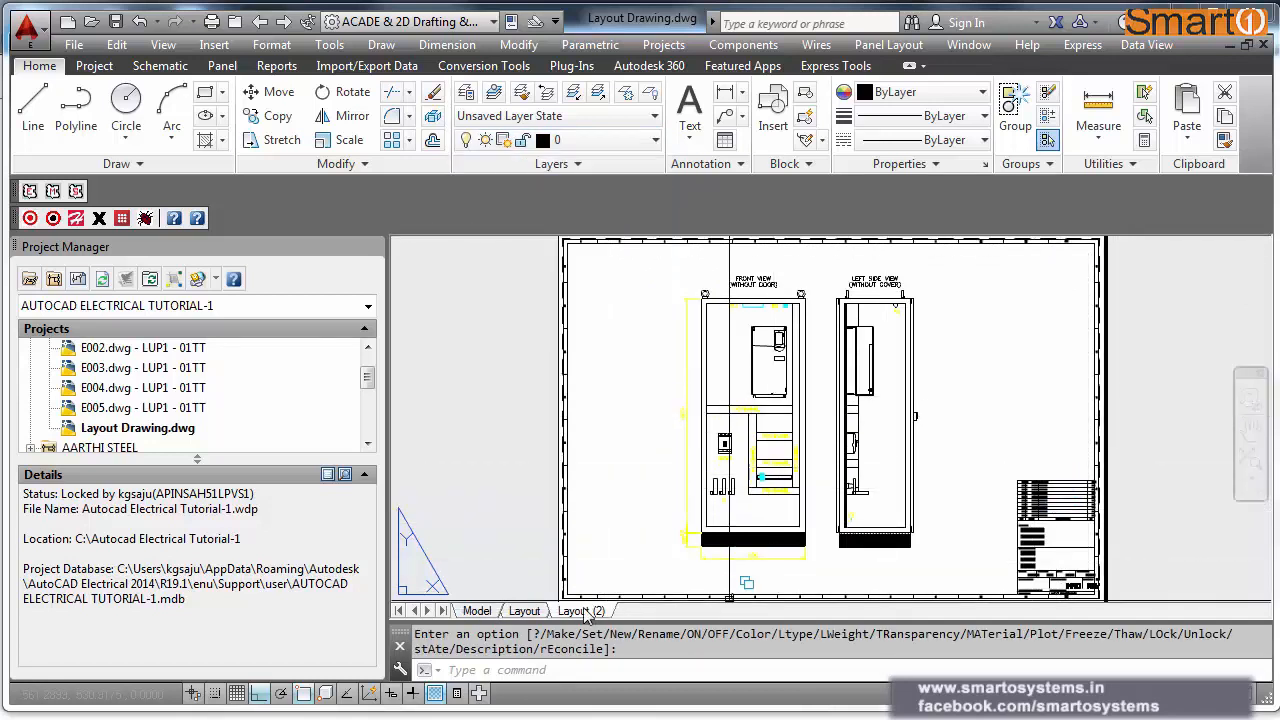
Step: Compare the Layout and Layout (2) sheets with the original and copied cabinet views in model space
{"action": "left_click", "coordinate": [527, 611]}
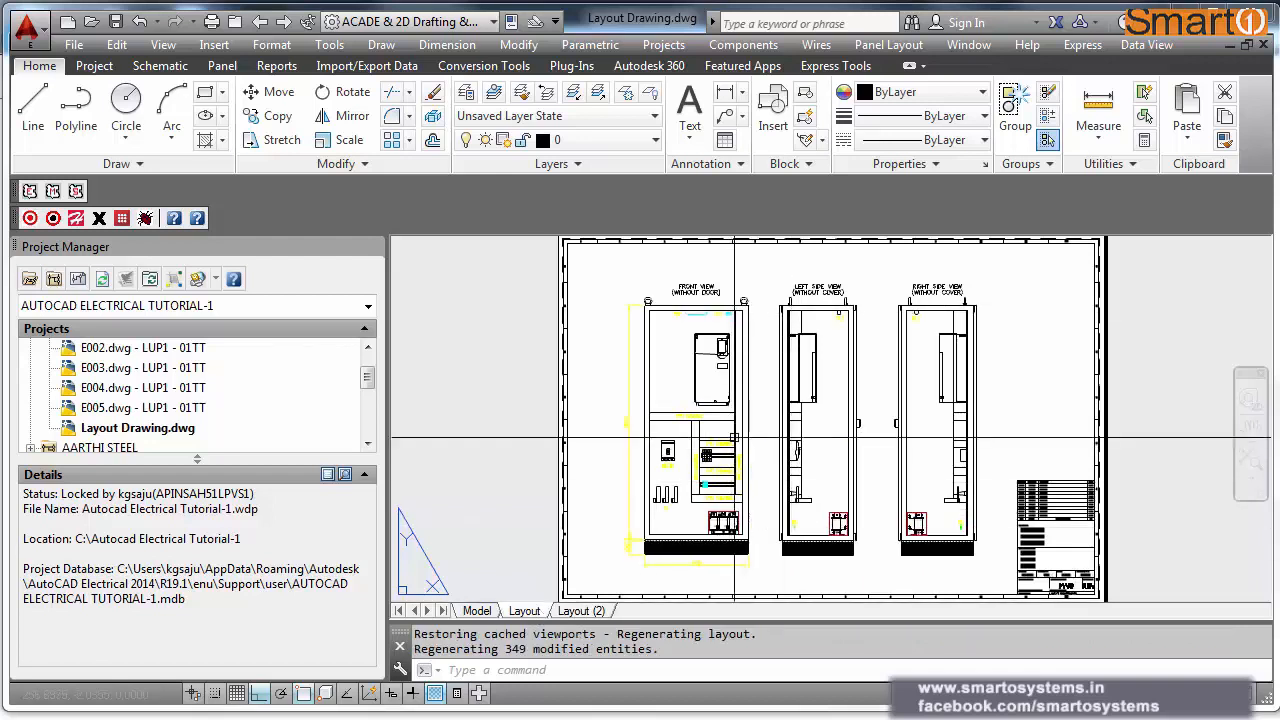
{"action": "left_click", "coordinate": [588, 610]}
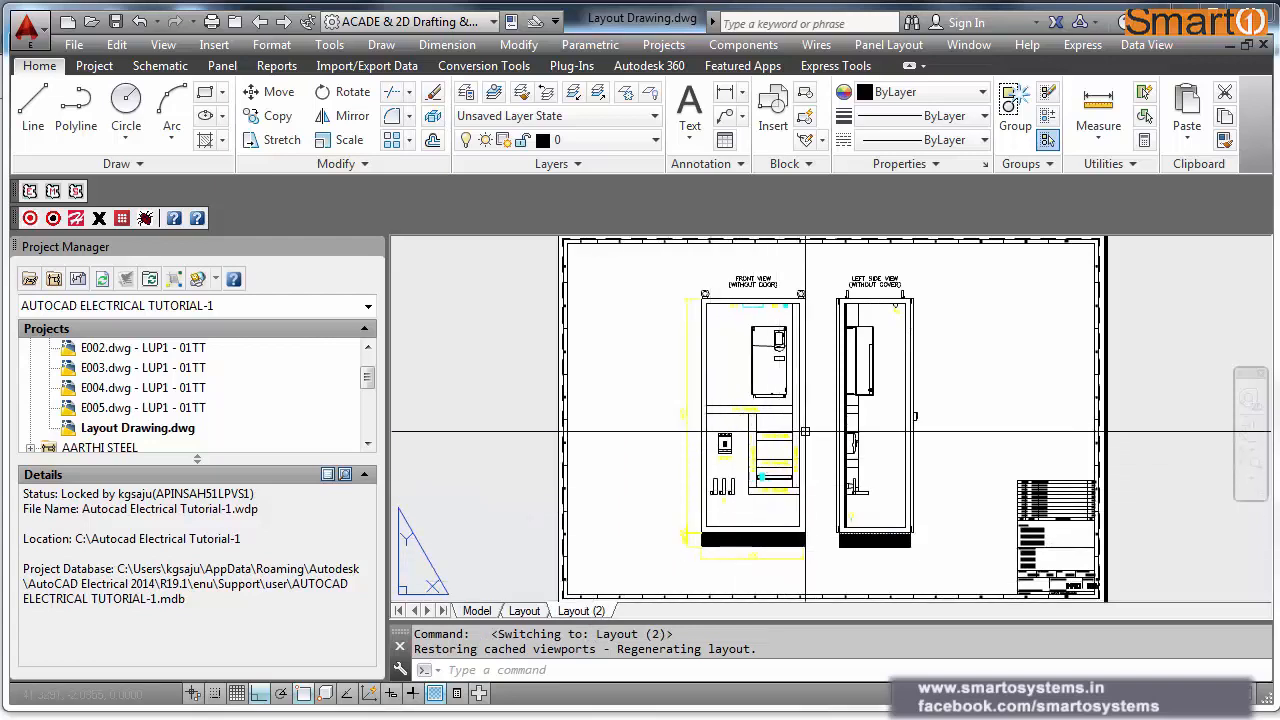
{"action": "left_click", "coordinate": [477, 610]}
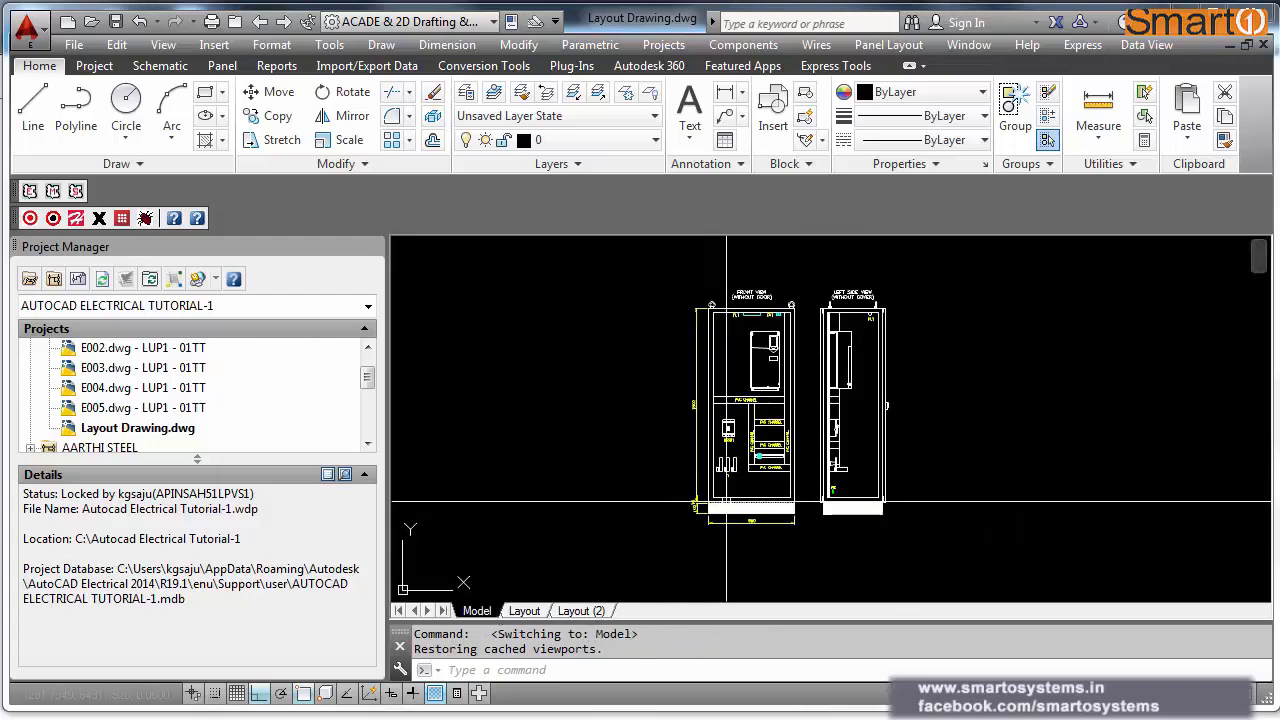
{"action": "scroll", "coordinate": [726, 500], "scroll_direction": "down", "scroll_amount": 4}
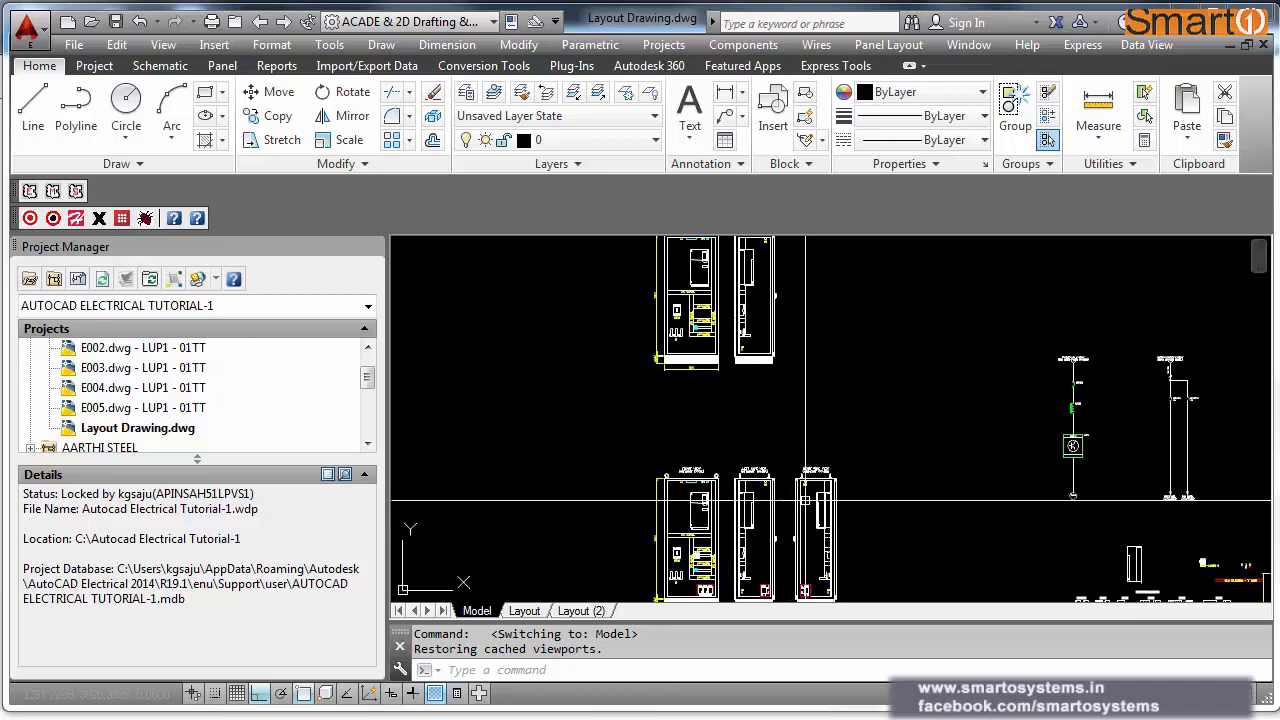
{"action": "middle_click_drag", "start_coordinate": [805, 500], "coordinate": [759, 484]}
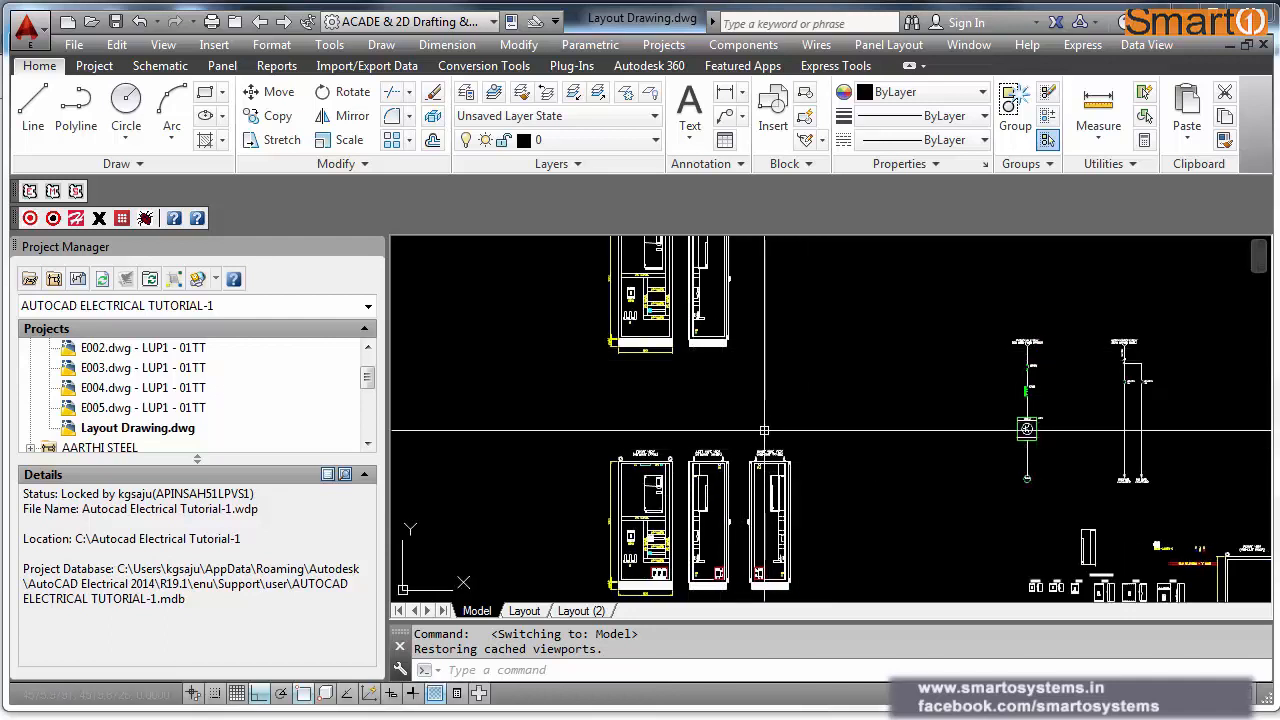
{"action": "left_click", "coordinate": [538, 610]}
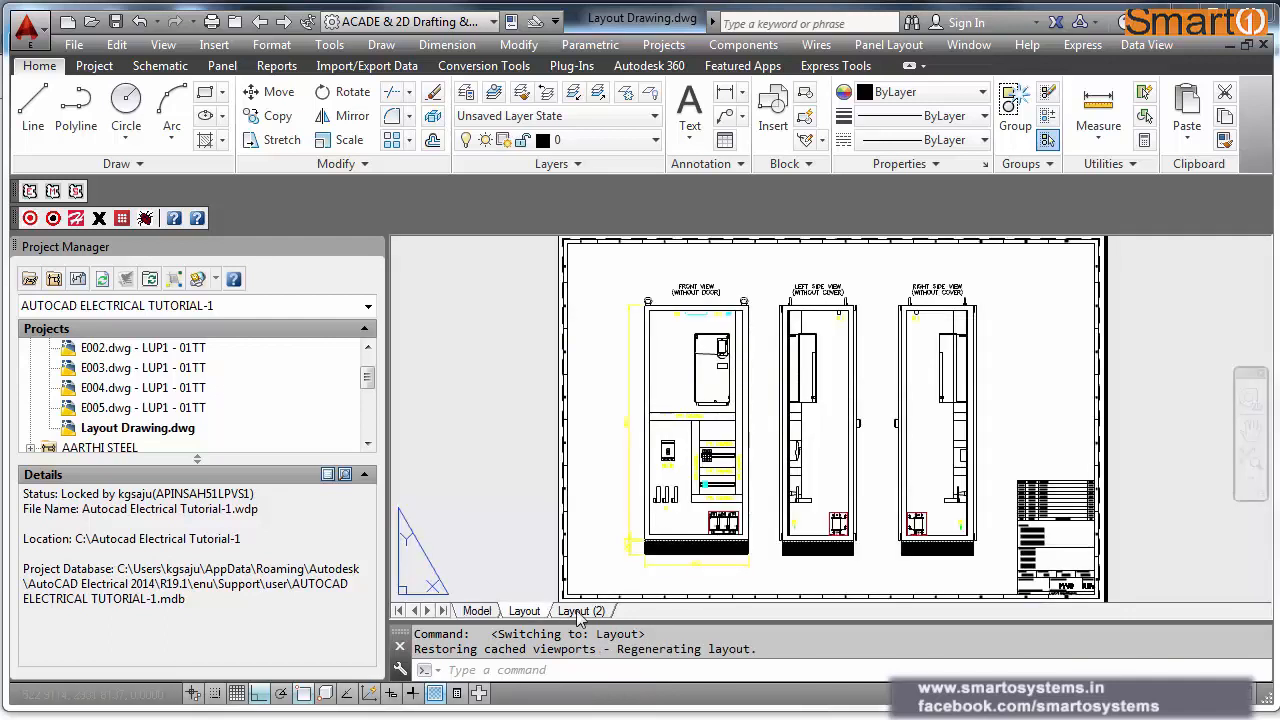
{"action": "left_click", "coordinate": [580, 612]}
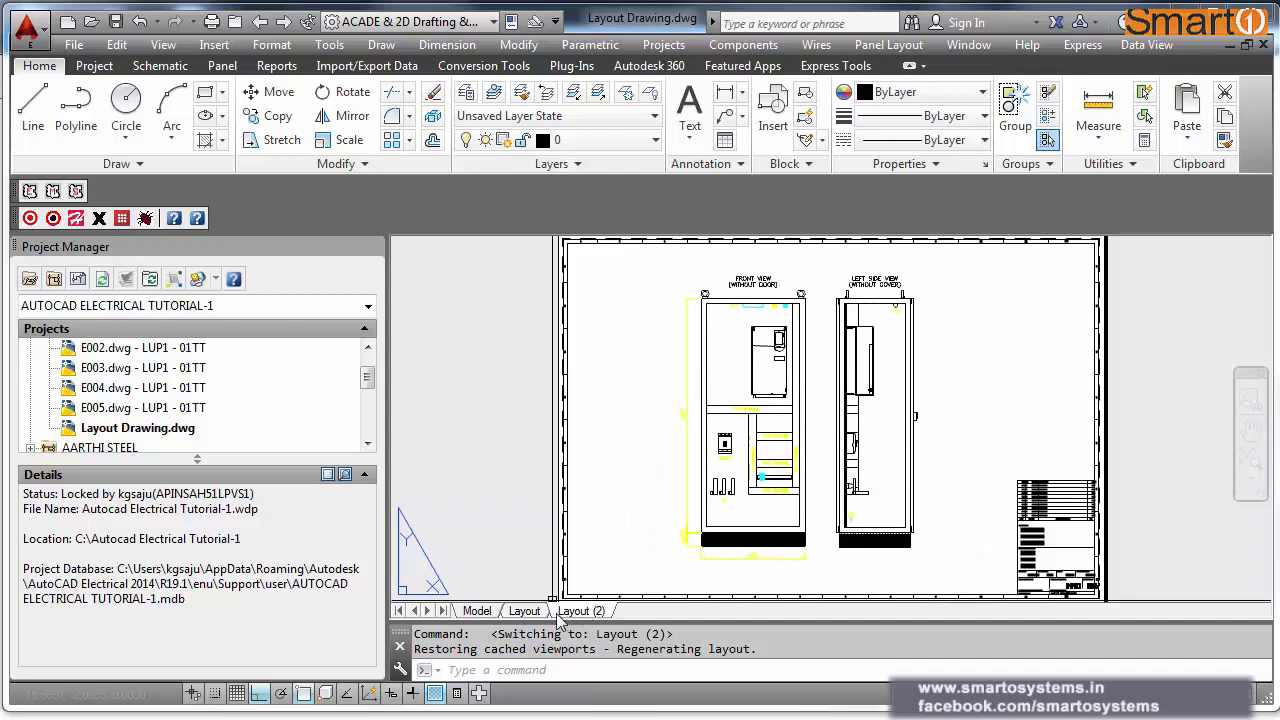
{"action": "left_click", "coordinate": [482, 611]}
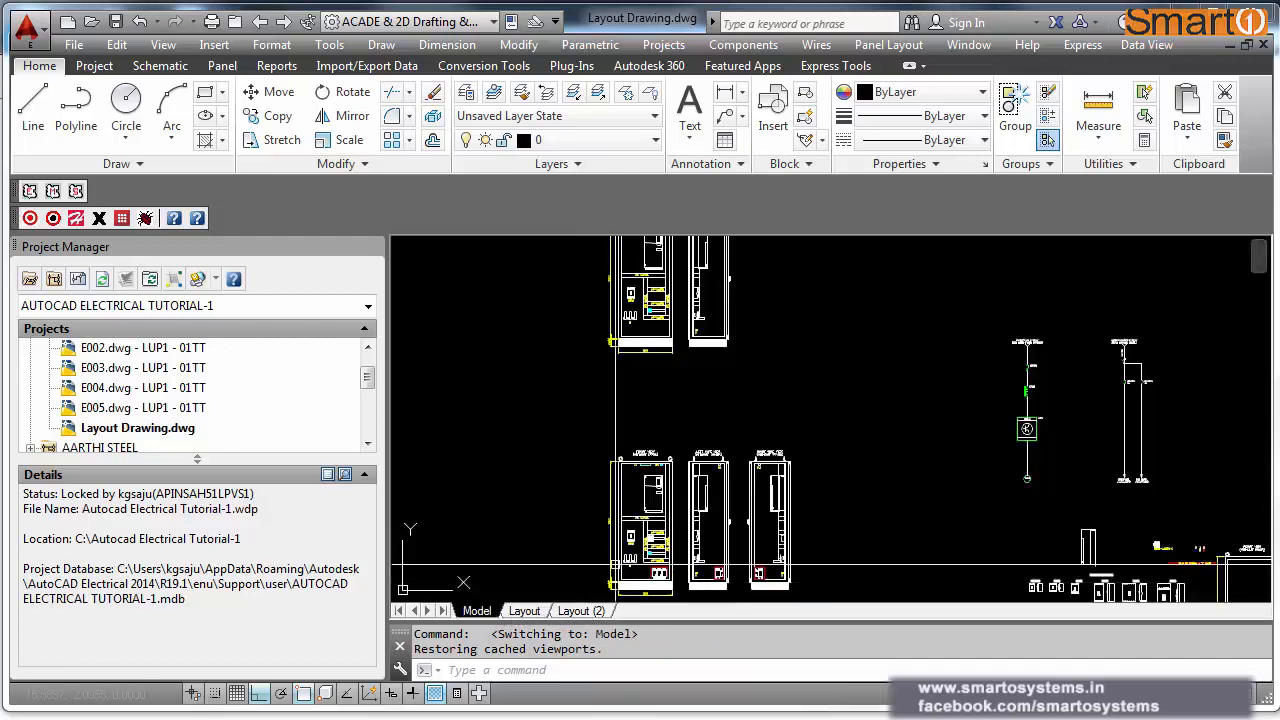
{"action": "middle_click_drag", "start_coordinate": [846, 483], "coordinate": [826, 420]}
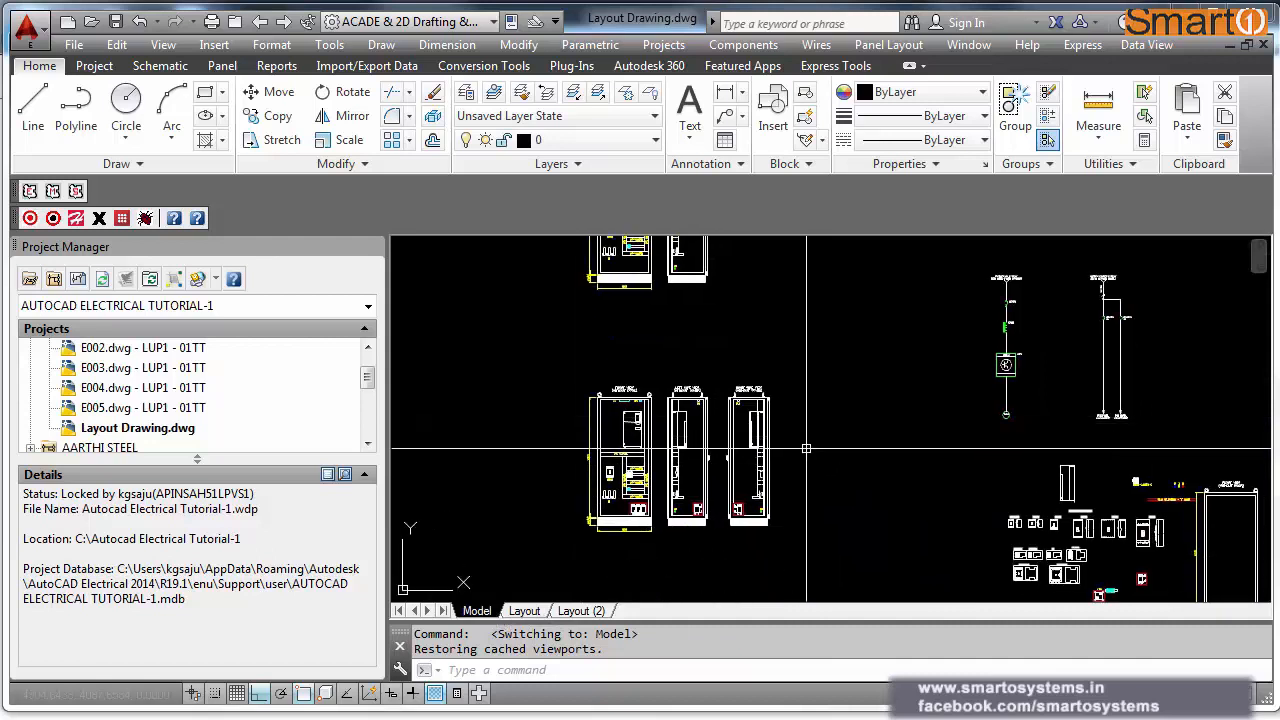
{"action": "middle_click_drag", "start_coordinate": [786, 487], "coordinate": [788, 527]}
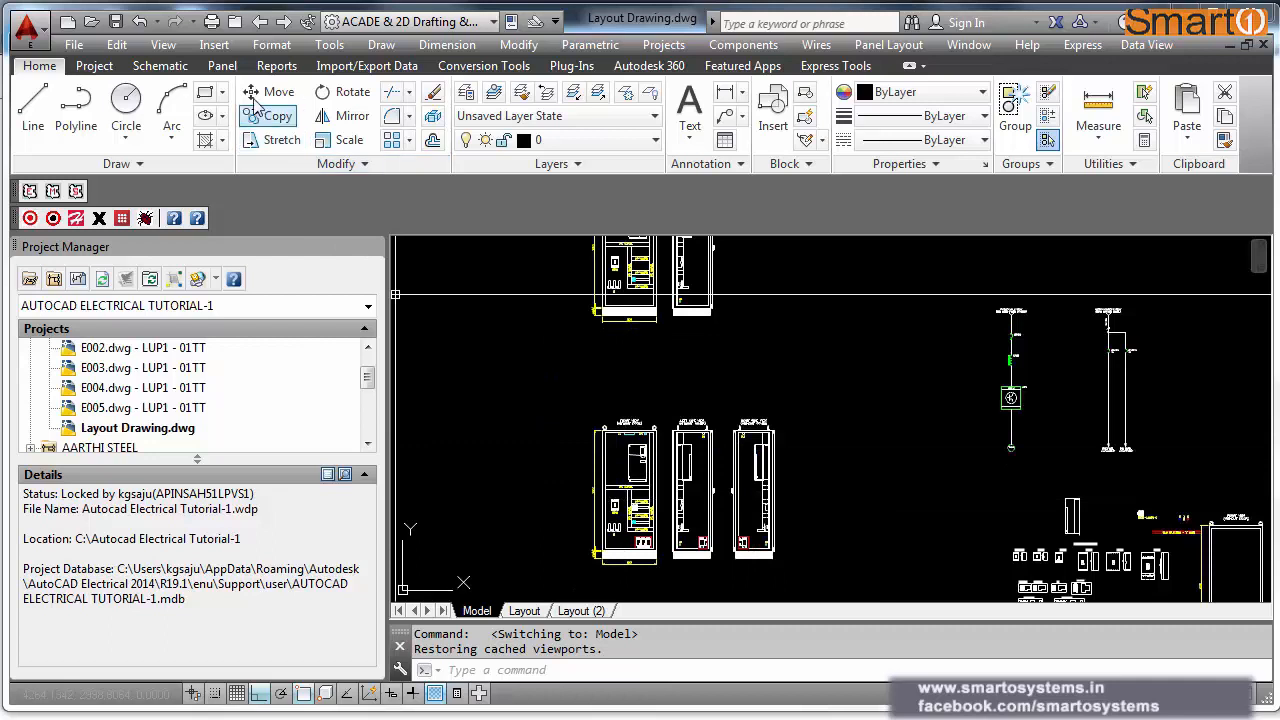
Step: Display the panel layout tools and examine the single-line diagram and the MCCB1 footprint in the original front view
{"action": "left_click", "coordinate": [217, 68]}
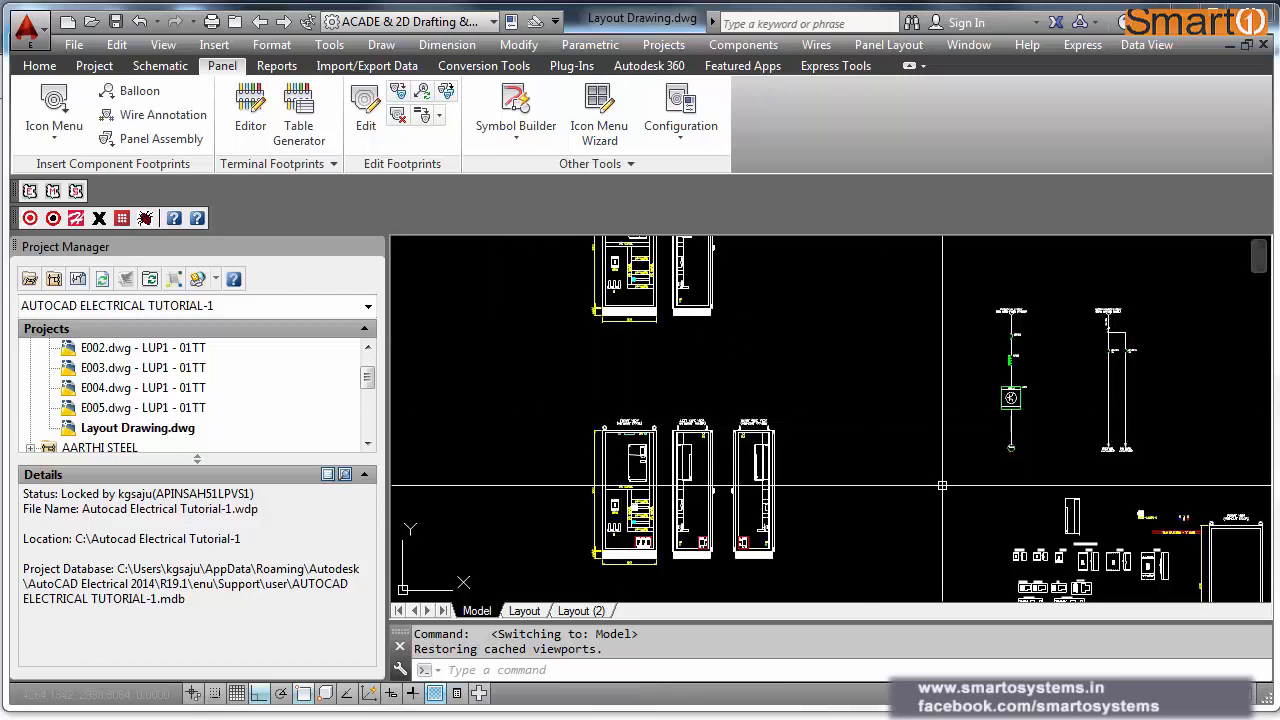
{"action": "scroll", "coordinate": [1008, 360], "scroll_direction": "up", "scroll_amount": 5}
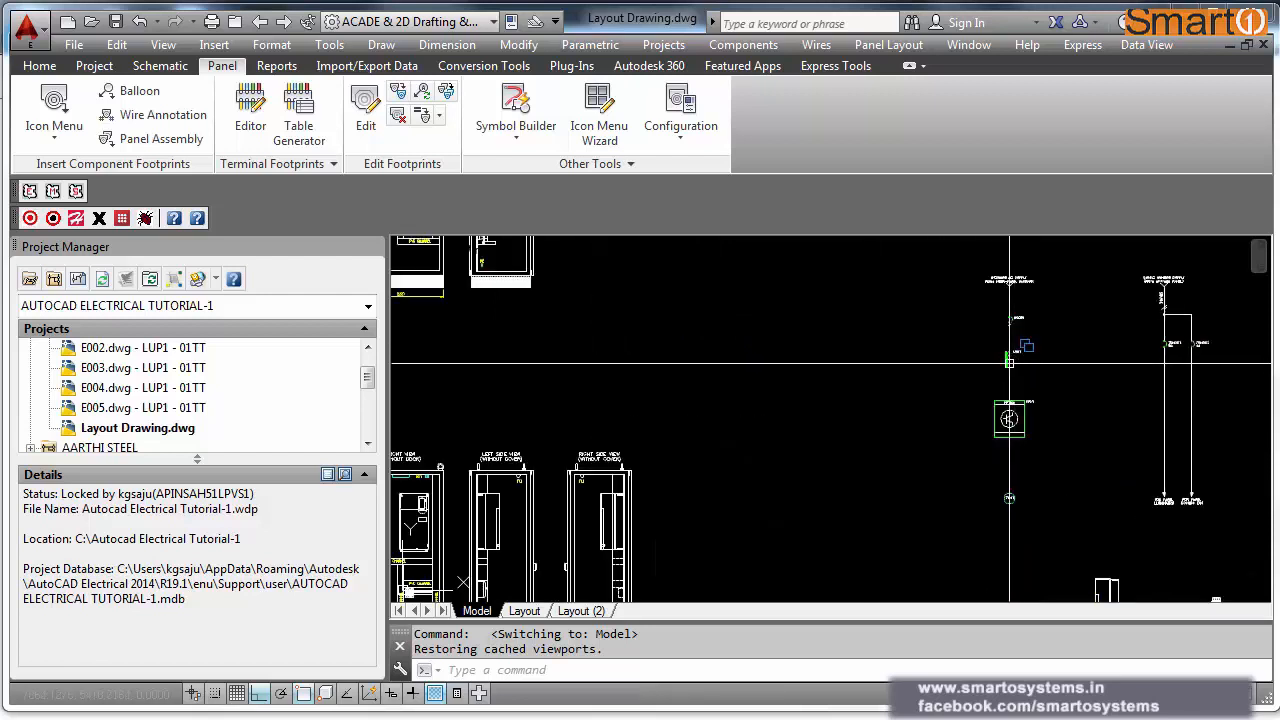
{"action": "scroll", "coordinate": [855, 436], "scroll_direction": "down", "scroll_amount": 4}
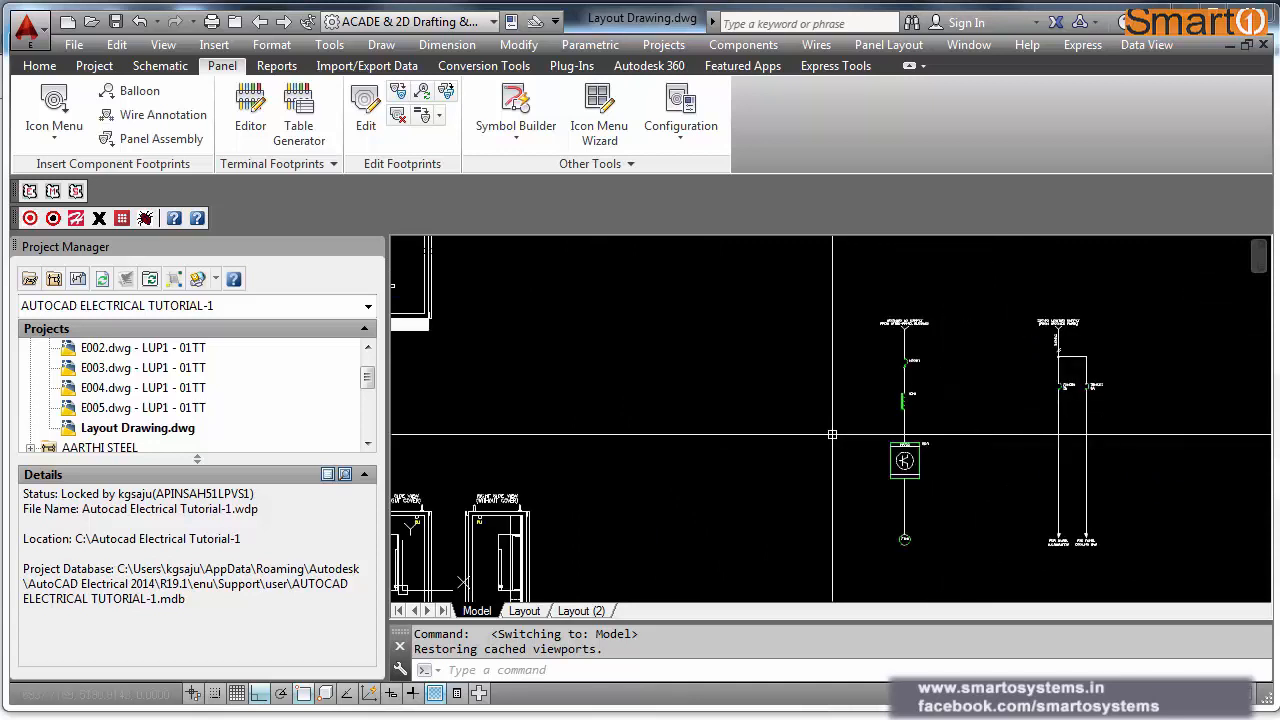
{"action": "mouse_move", "coordinate": [832, 453]}
{"action": "middle_mouse_down"}
{"action": "mouse_move", "coordinate": [962, 401]}
{"action": "mouse_move", "coordinate": [882, 422]}
{"action": "mouse_move", "coordinate": [936, 387]}
{"action": "middle_mouse_up"}
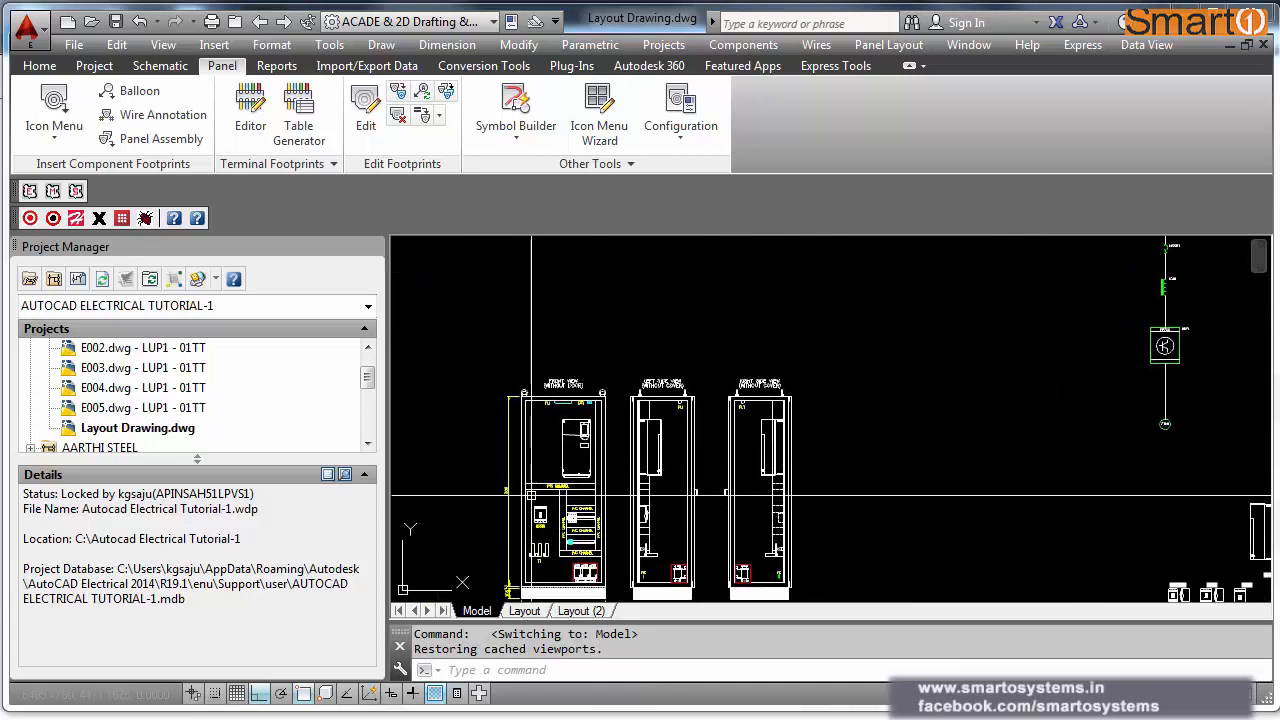
{"action": "scroll", "coordinate": [539, 530], "scroll_direction": "up", "scroll_amount": 4}
{"action": "scroll", "coordinate": [538, 538], "scroll_direction": "up", "scroll_amount": 2}
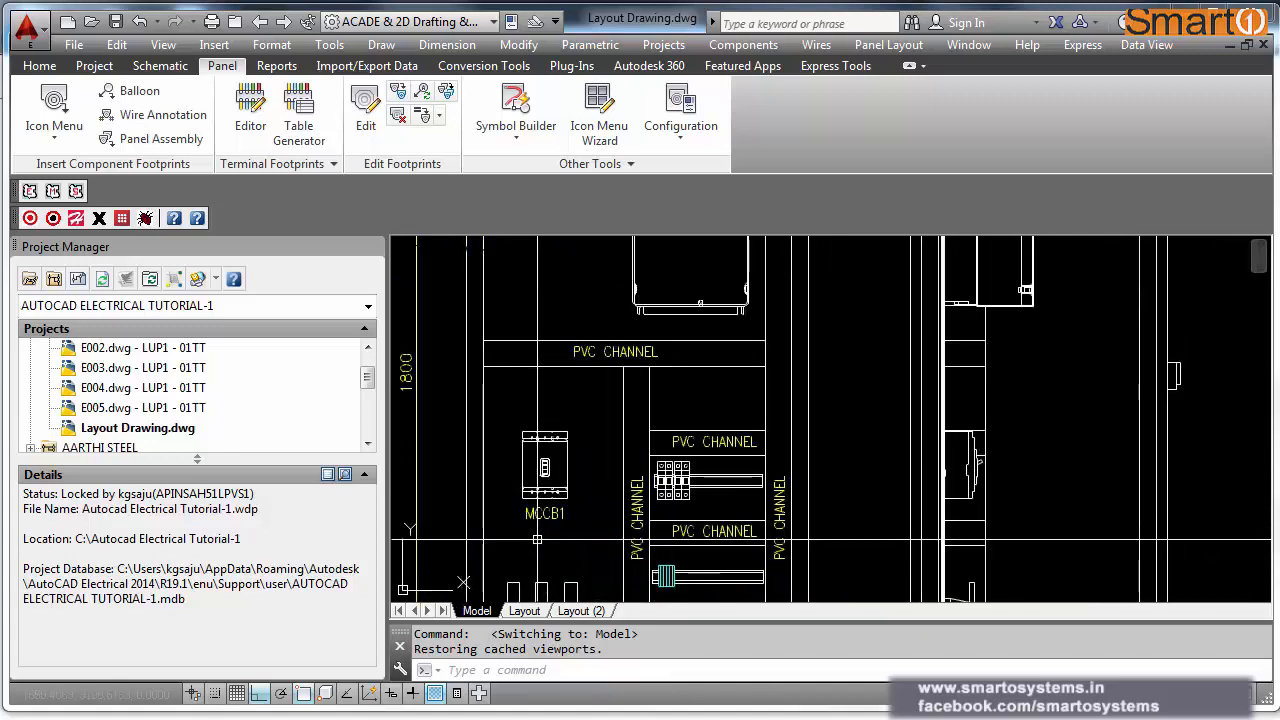
{"action": "scroll", "coordinate": [540, 533], "scroll_direction": "up", "scroll_amount": 2}
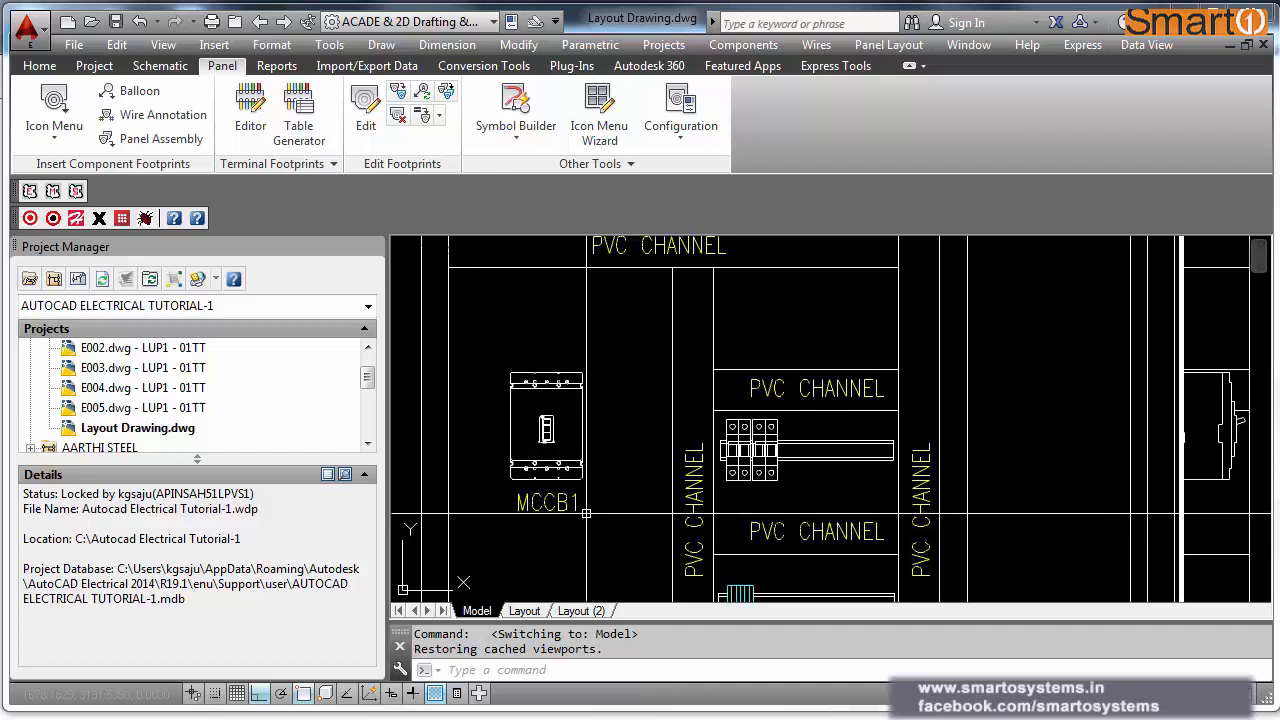
{"action": "scroll", "coordinate": [591, 511], "scroll_direction": "down", "scroll_amount": 2}
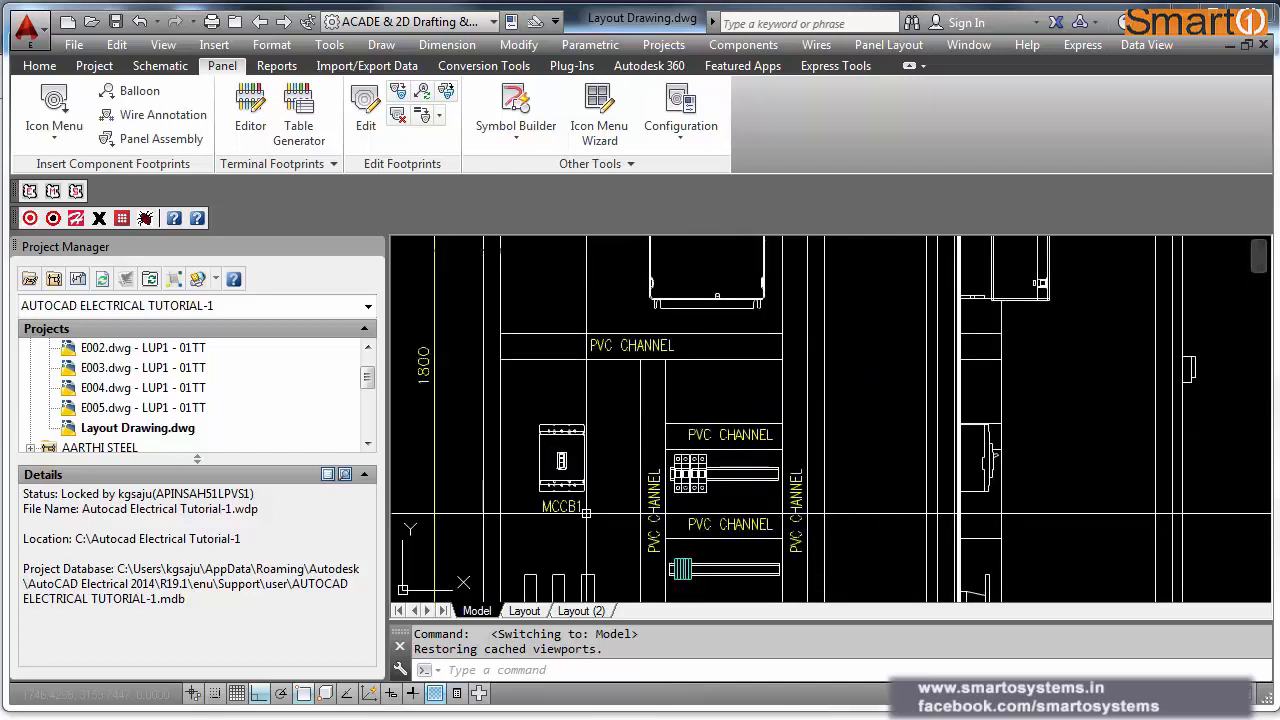